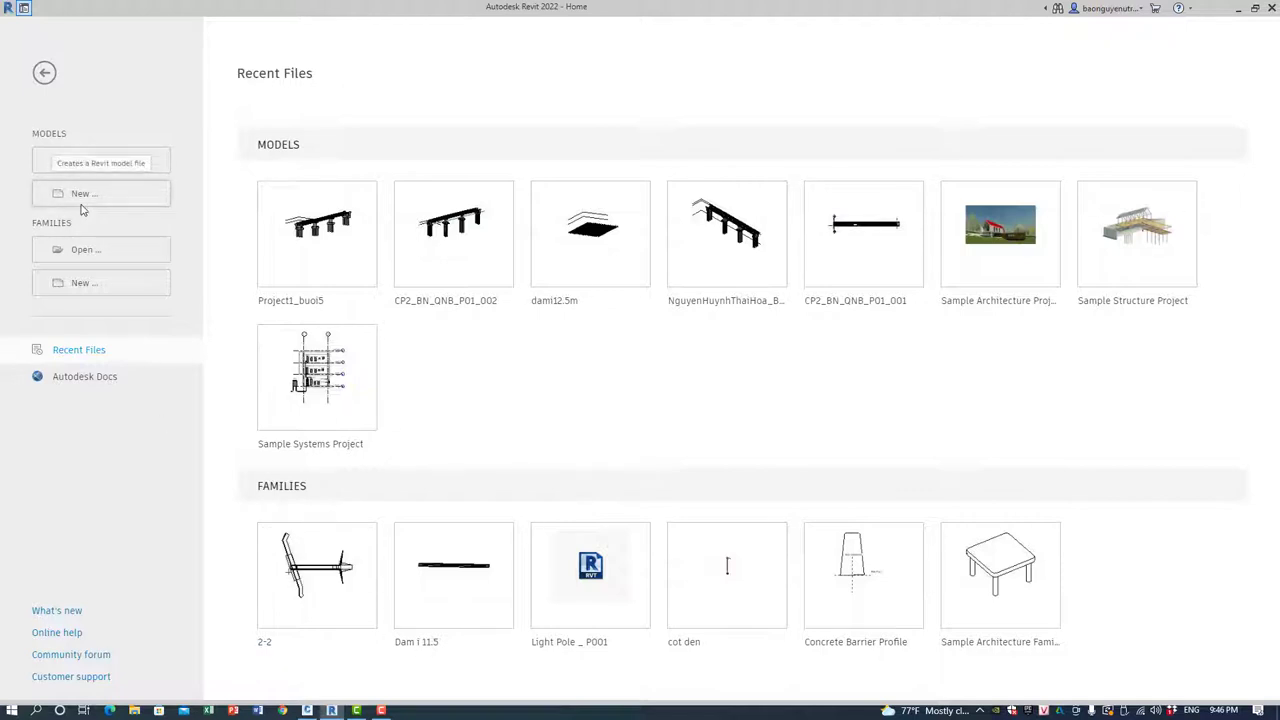
# Create a new family from the English Metric Generic Model template, then switch to the abutment CAD drawing.
pyautogui.click(98, 287)
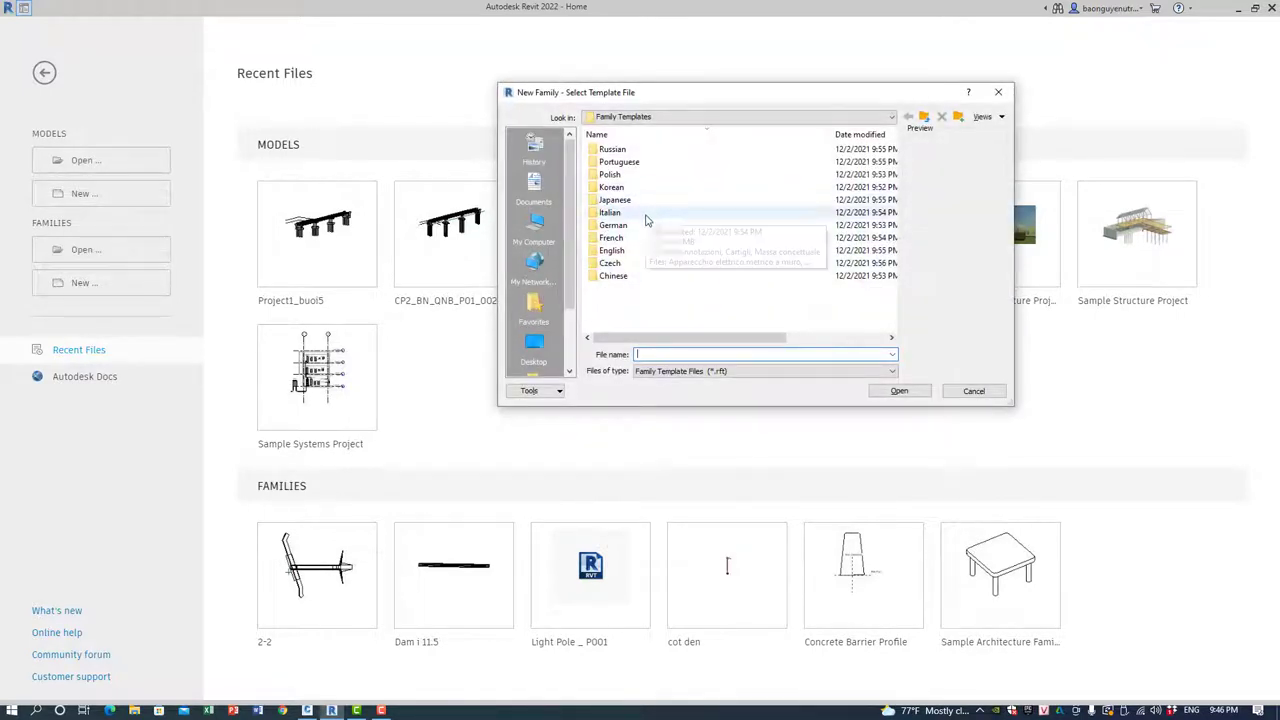
pyautogui.click(641, 263)
pyautogui.doubleClick(611, 250)
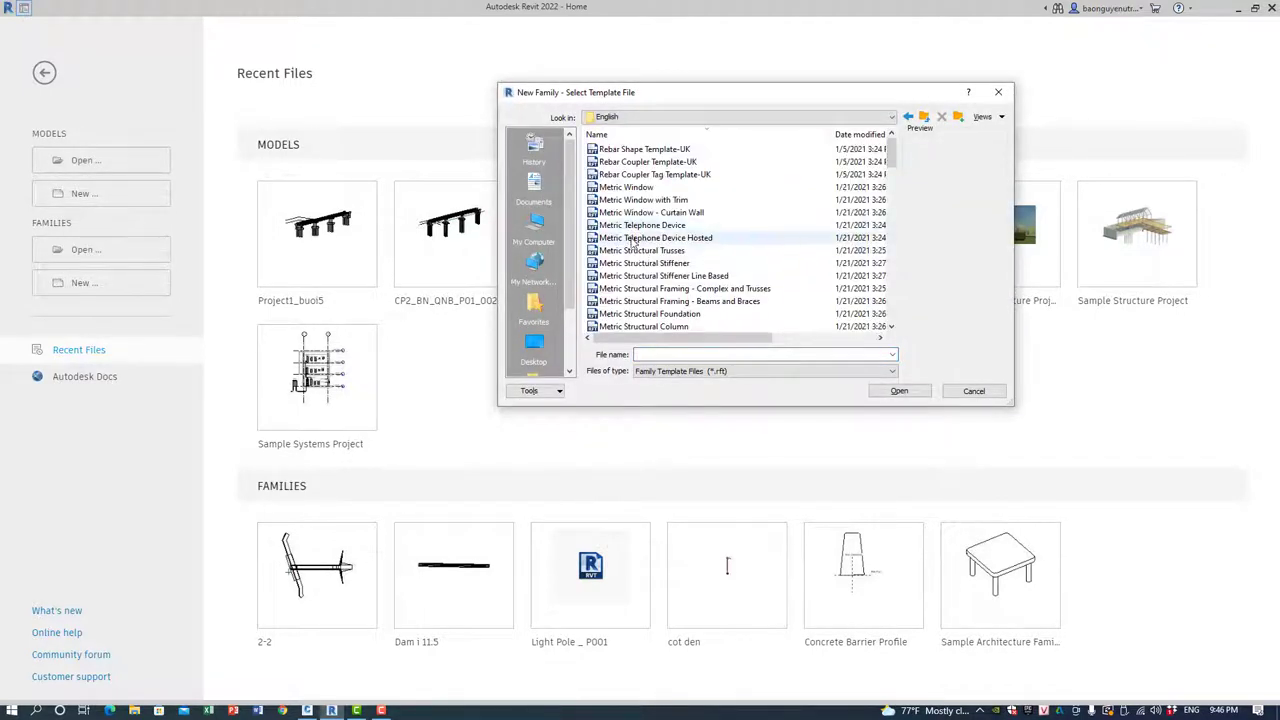
pyautogui.scroll(-3, 646, 270)
pyautogui.scroll(-3, 646, 270)
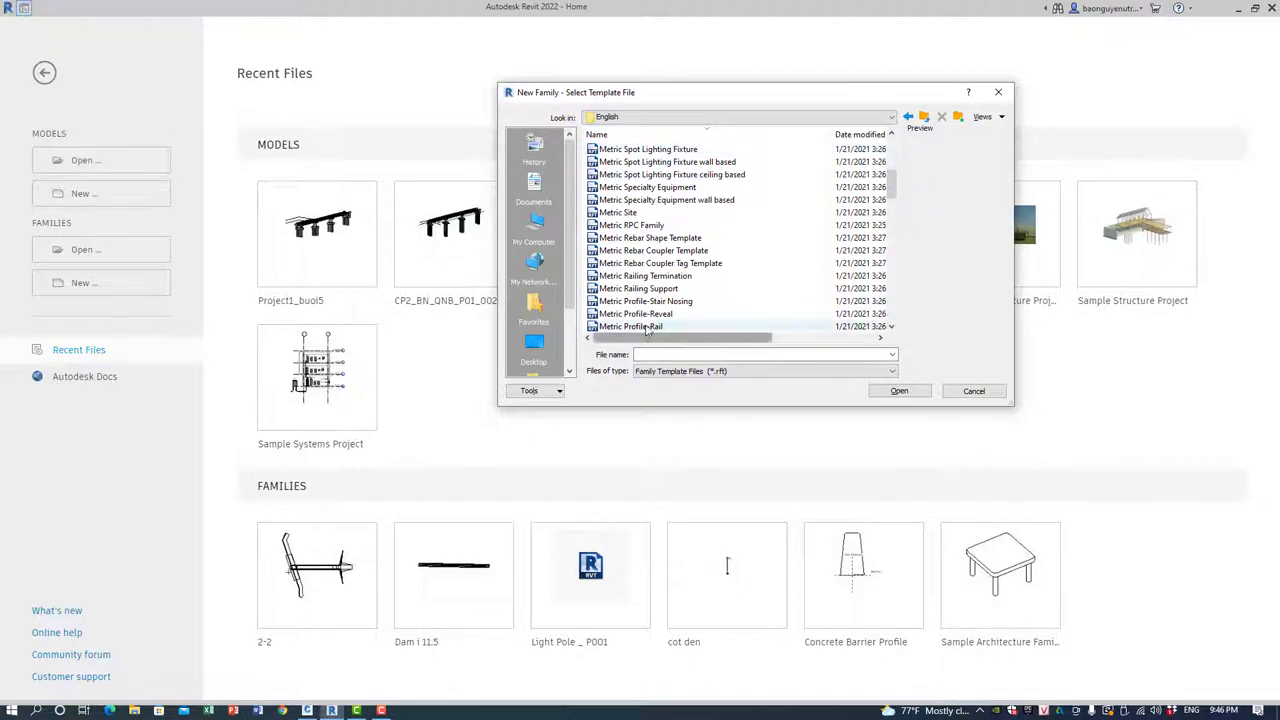
pyautogui.scroll(-1, 645, 230)
pyautogui.scroll(-2, 643, 170)
pyautogui.scroll(-3, 645, 200)
pyautogui.scroll(-2, 680, 260)
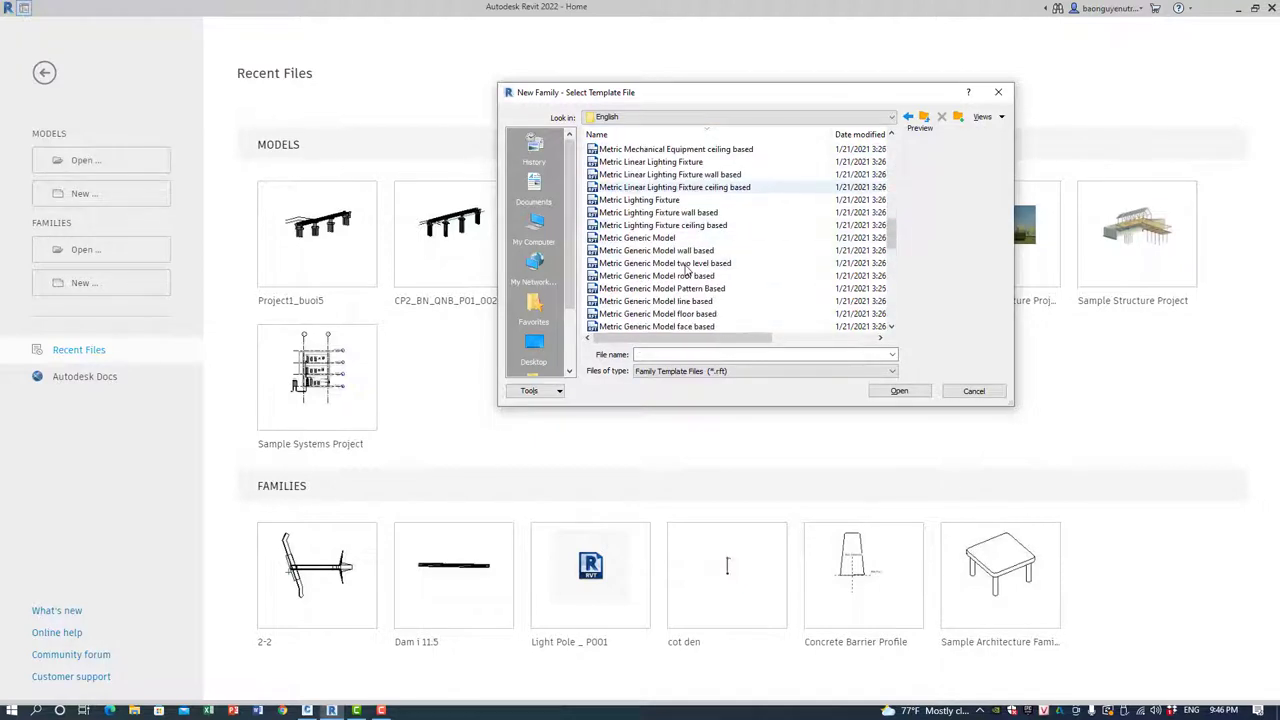
pyautogui.doubleClick(640, 238)
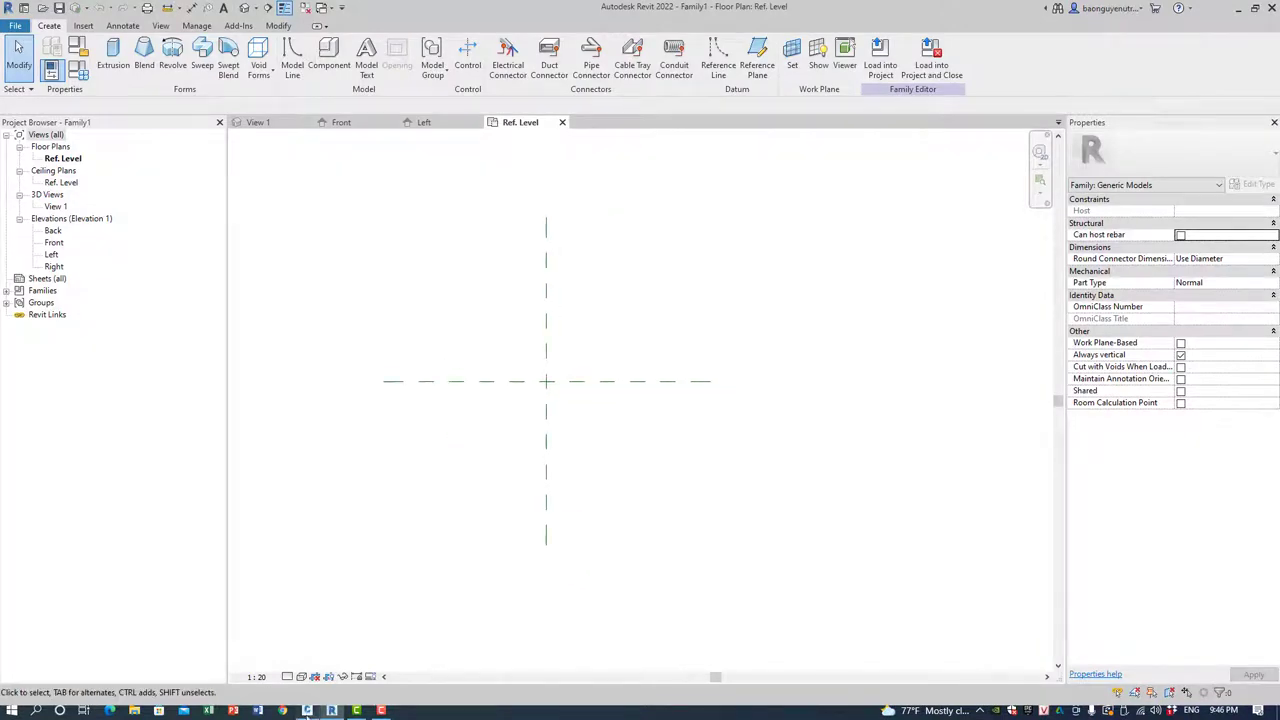
pyautogui.click(307, 710)
# Zoom in and pan the drawing toward the lower plan views.
pyautogui.scroll(4, 477, 464)
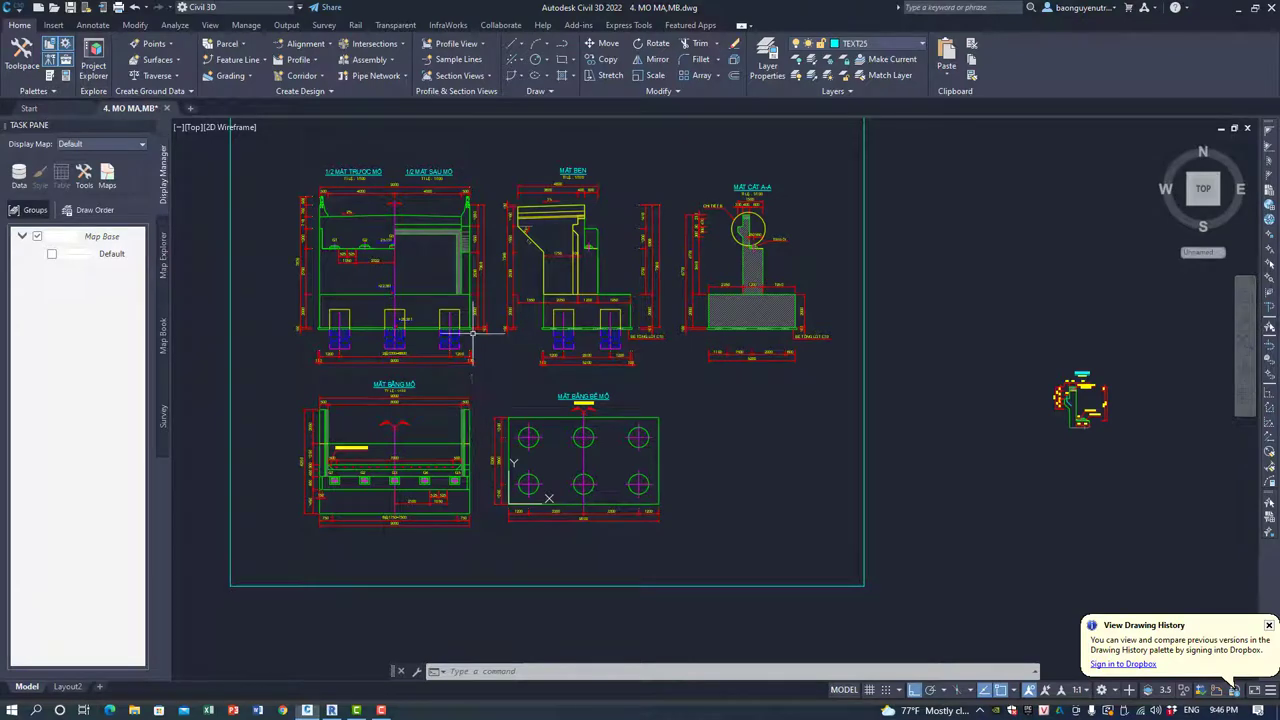
pyautogui.scroll(2, 480, 385)
pyautogui.scroll(2, 484, 391)
pyautogui.moveTo(485, 391); pyautogui.dragTo(482, 400, button='middle')
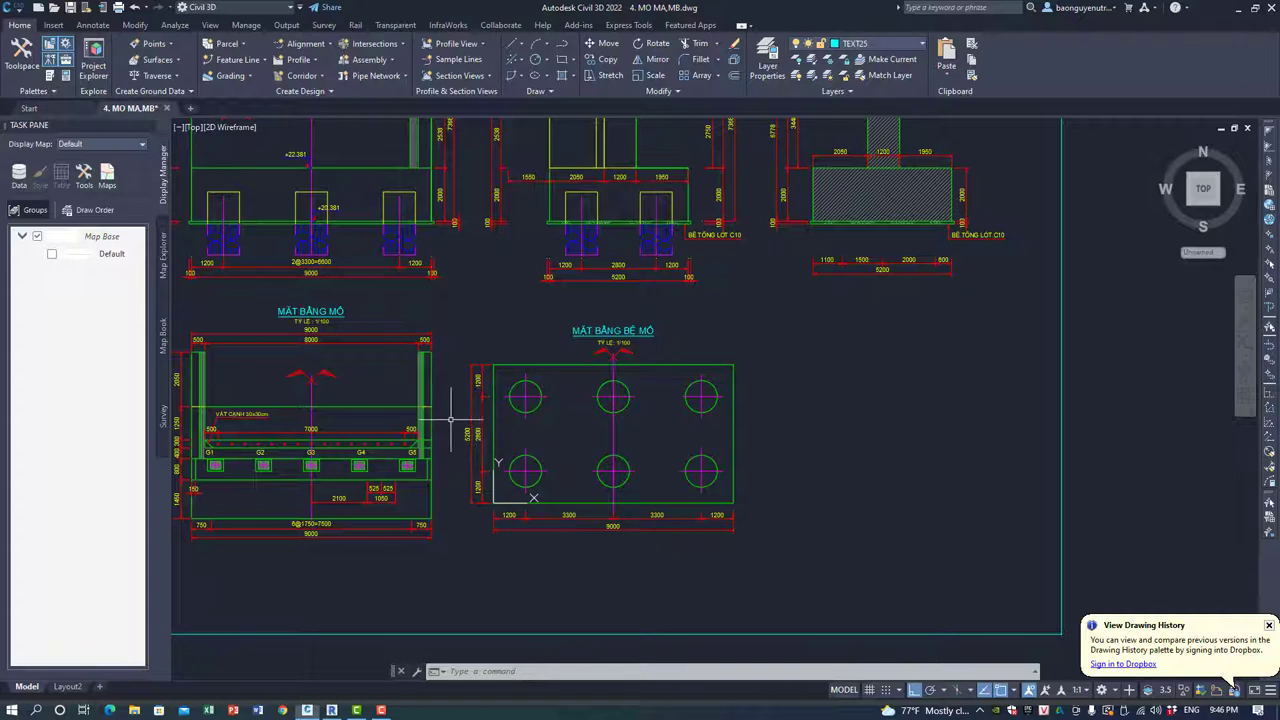
pyautogui.moveTo(451, 422); pyautogui.dragTo(450, 430, button='middle')
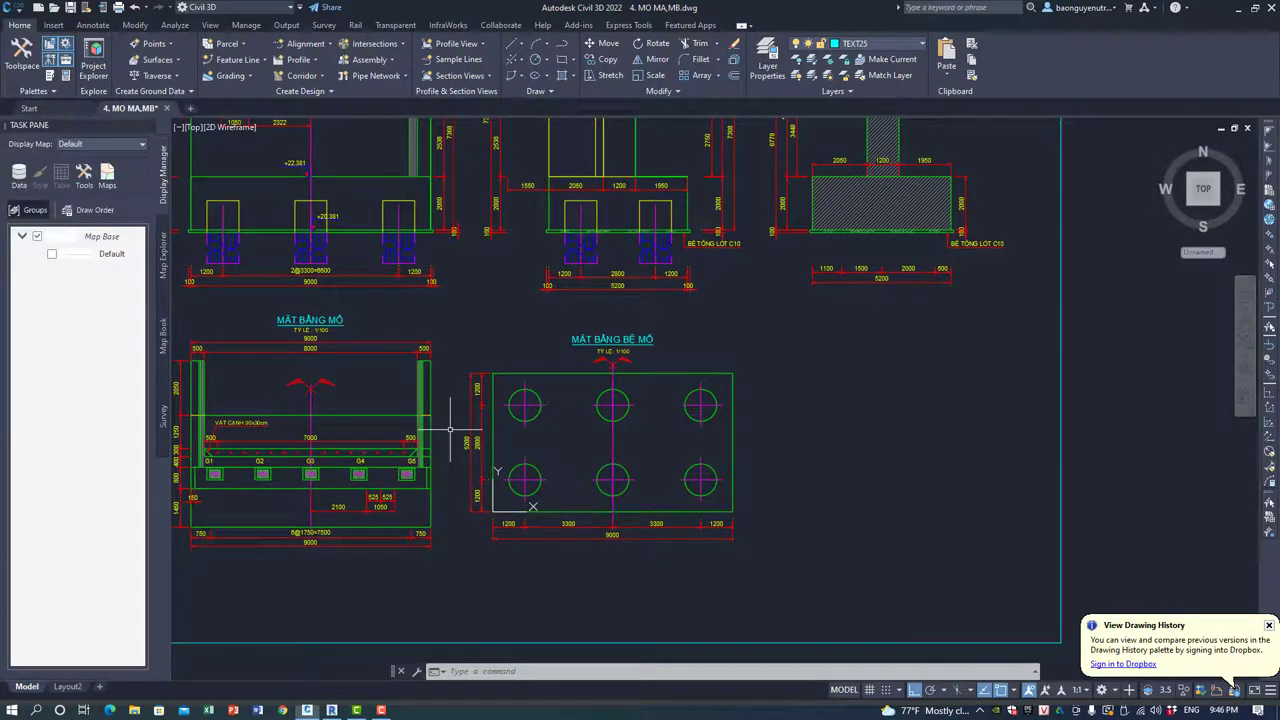
pyautogui.moveTo(452, 420); pyautogui.dragTo(452, 426, button='middle')
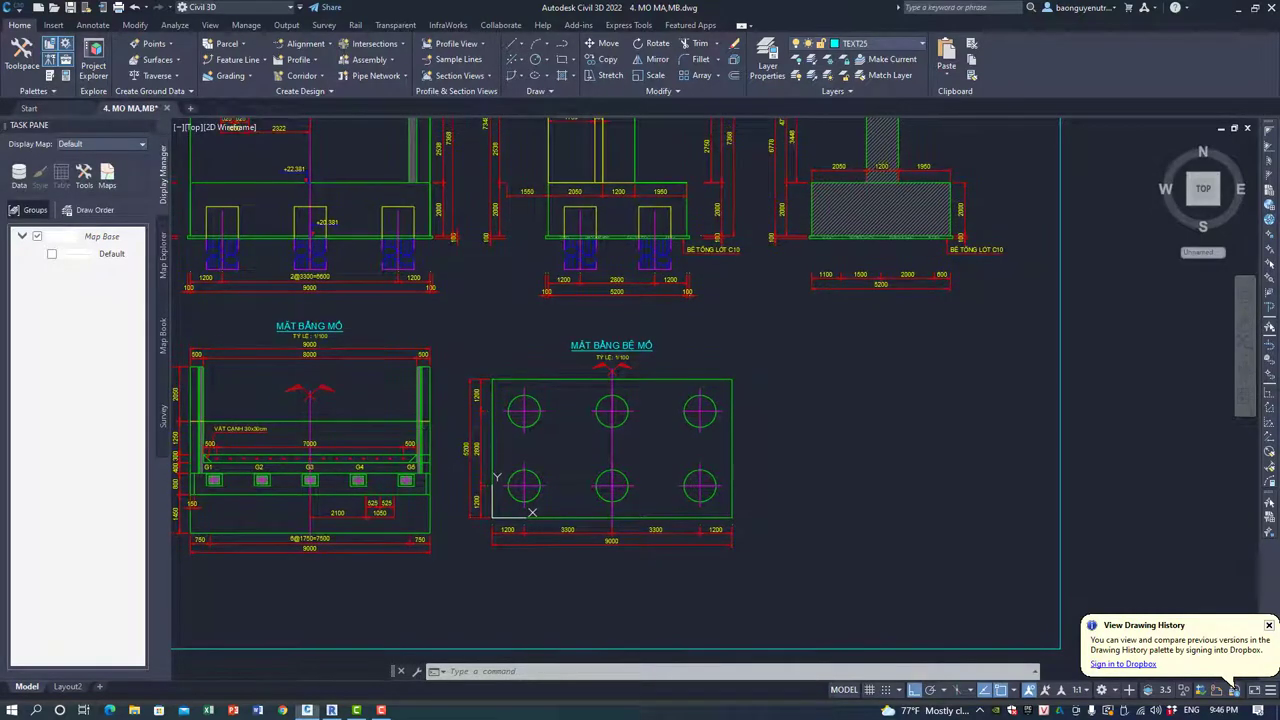
# Centre the MẶT BẰNG BỆ MỐ pile-cap plan with its six piles in view.
pyautogui.click(455, 305)
pyautogui.press('Escape')
pyautogui.press('Escape')
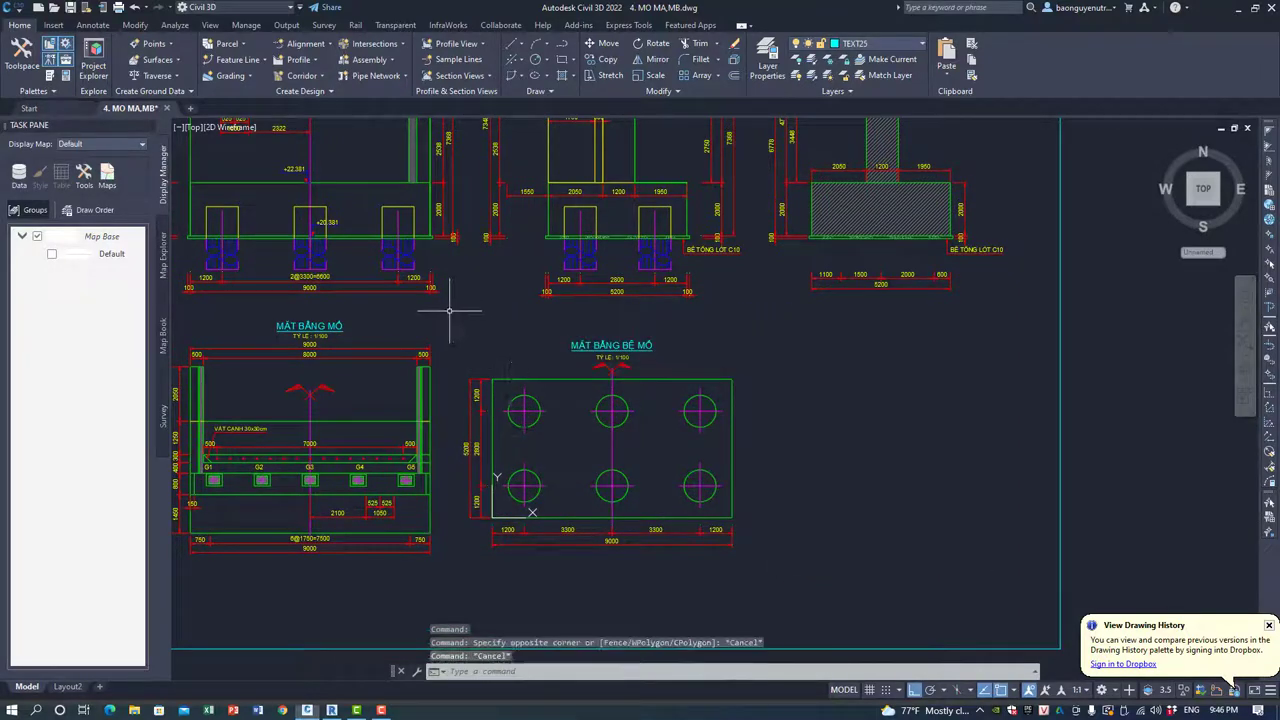
pyautogui.click(448, 311)
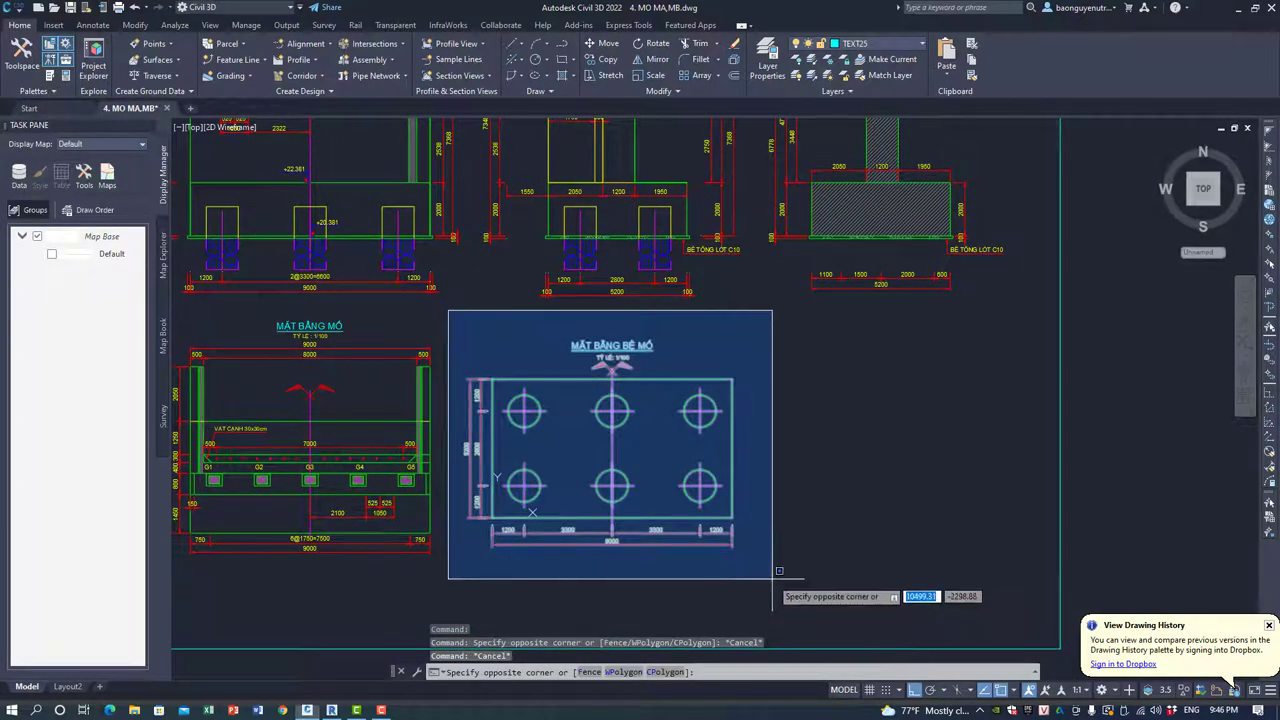
pyautogui.press('Escape')
pyautogui.click(457, 320)
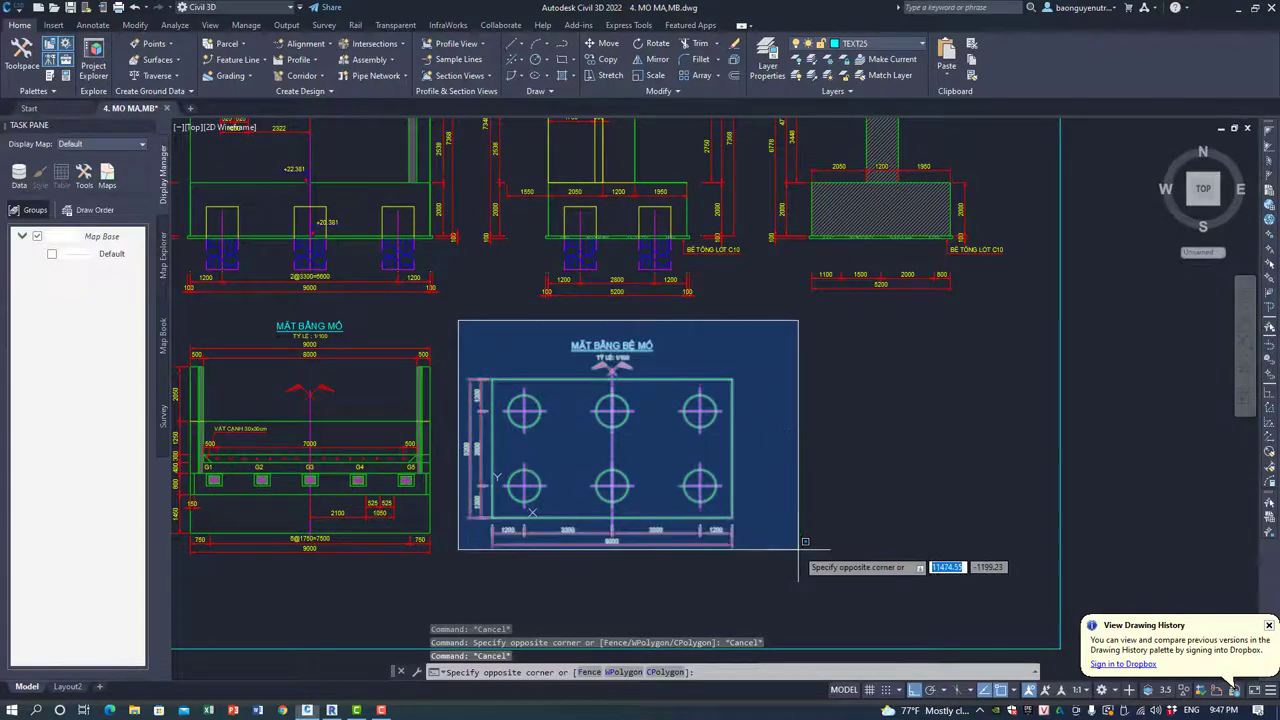
pyautogui.press('Escape')
pyautogui.press('Escape')
pyautogui.press('Escape')
pyautogui.moveTo(524, 533); pyautogui.dragTo(557, 503, button='middle')
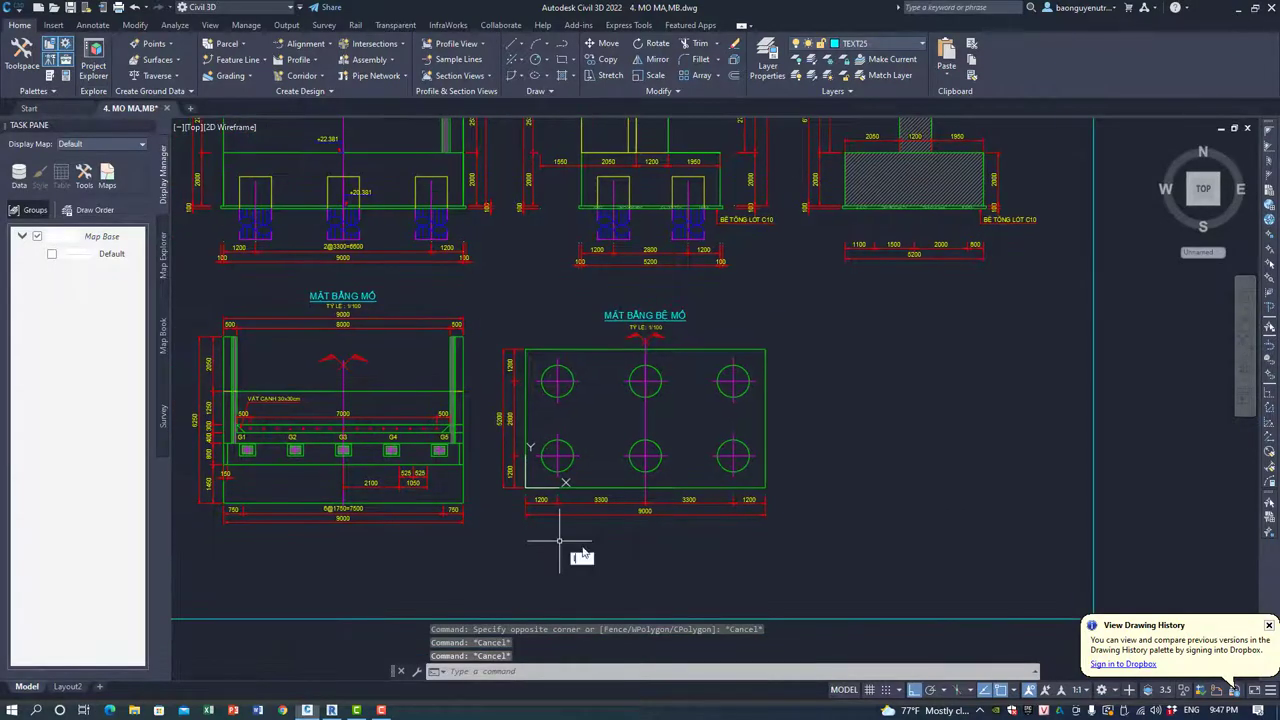
pyautogui.press('Escape')
pyautogui.moveTo(580, 550); pyautogui.dragTo(595, 569, button='middle')
pyautogui.scroll(2, 632, 566)
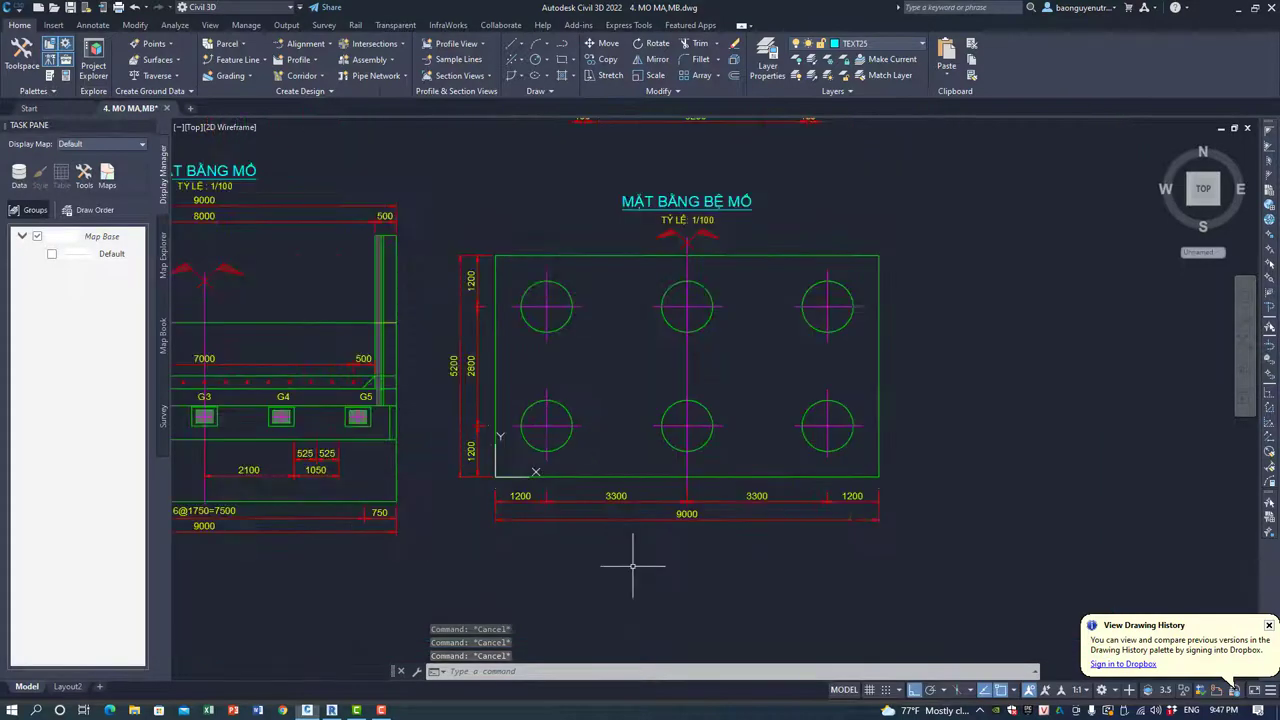
pyautogui.scroll(-1, 632, 566)
pyautogui.scroll(-3, 620, 570)
pyautogui.scroll(4, 620, 555)
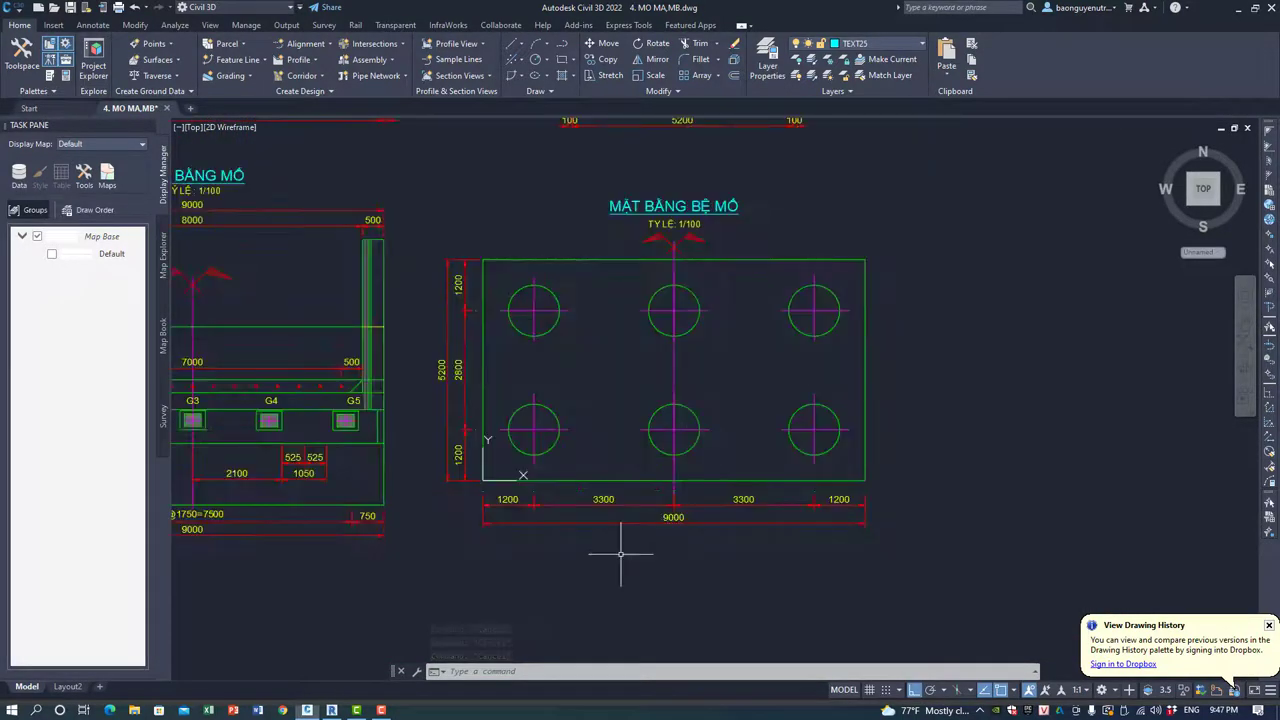
# Draw a 9000-long test line below the pile cap's lower-left corner.
pyautogui.write('l')
pyautogui.press('Return')
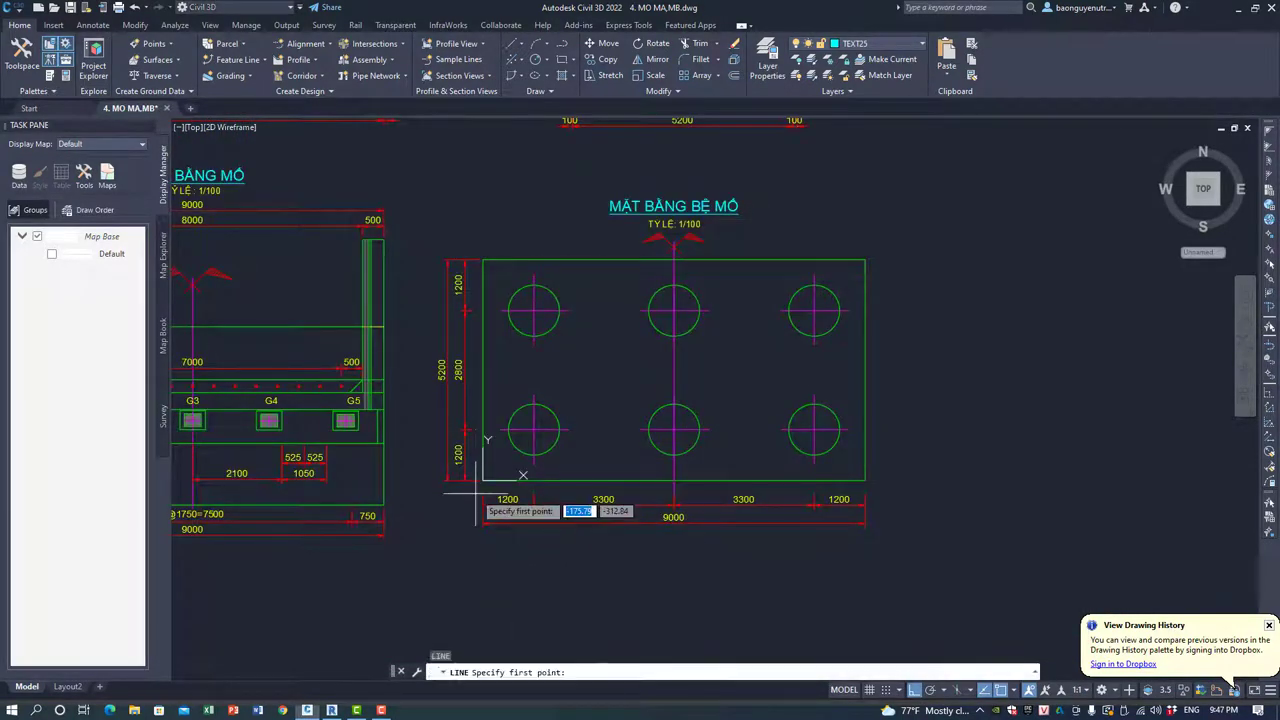
pyautogui.scroll(4, 476, 491)
pyautogui.moveTo(501, 549); pyautogui.dragTo(501, 415, button='middle')
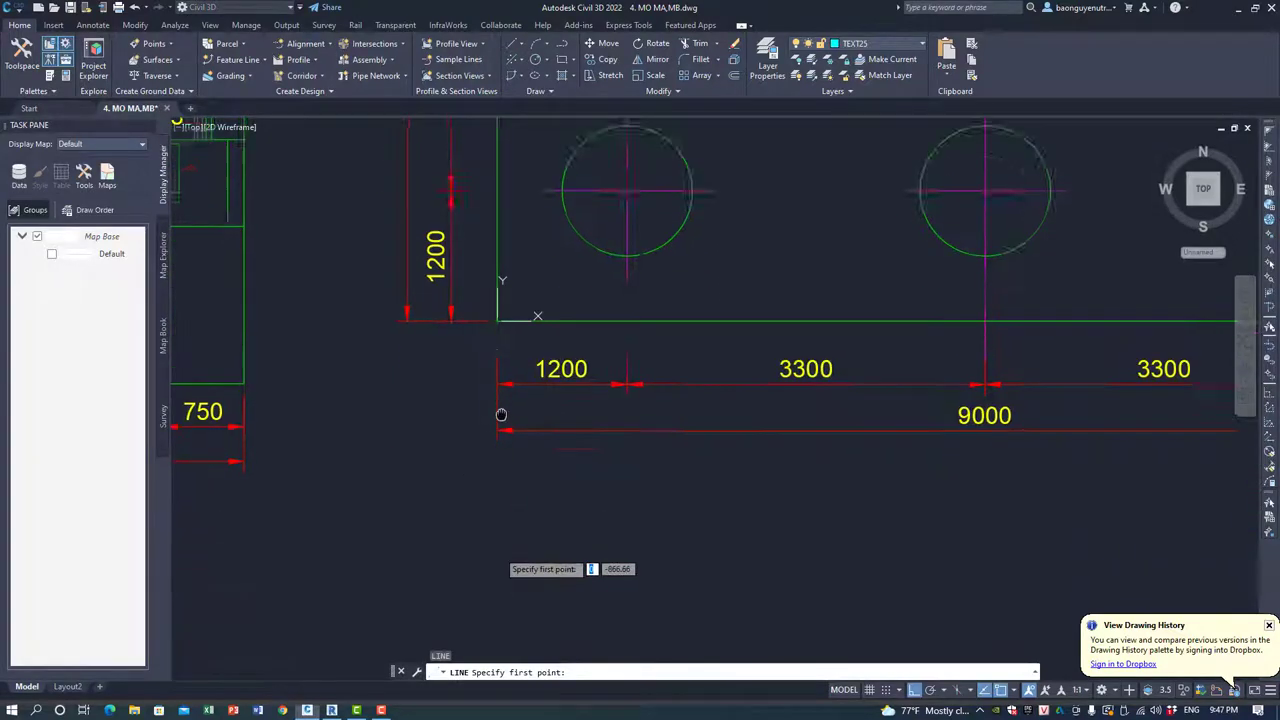
pyautogui.scroll(-4, 501, 415)
pyautogui.click(503, 501)
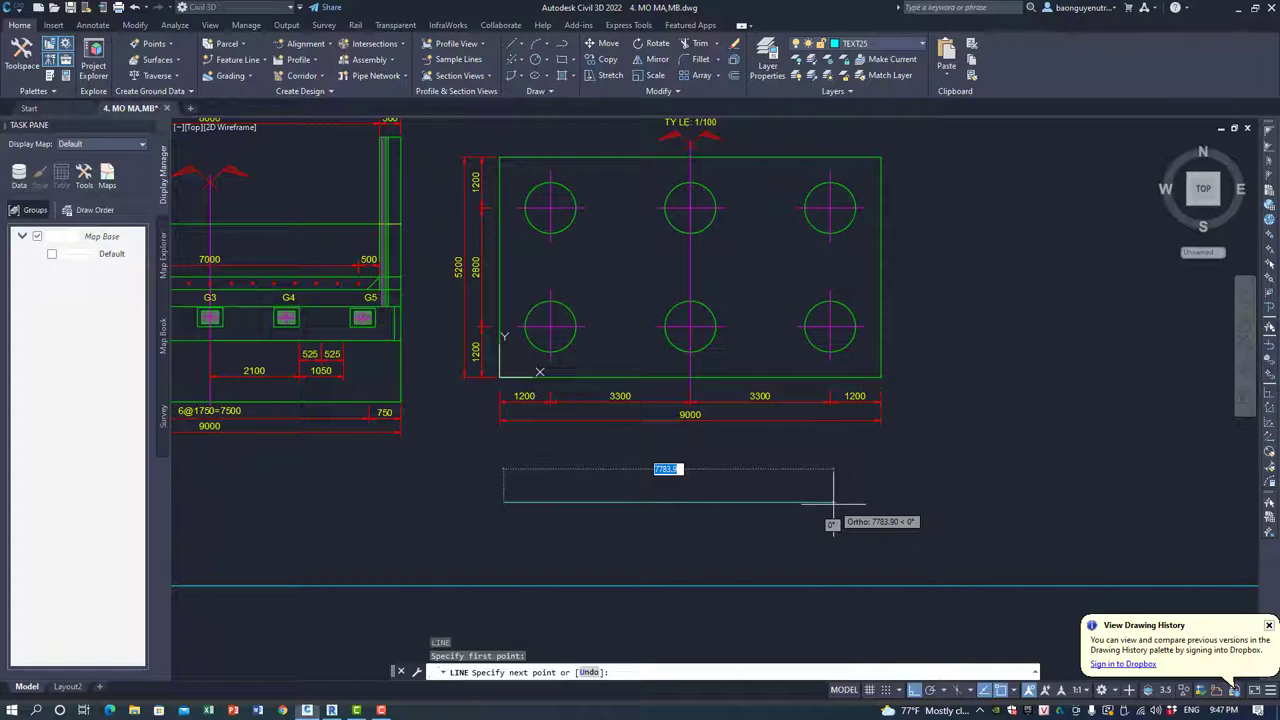
pyautogui.write('9000')
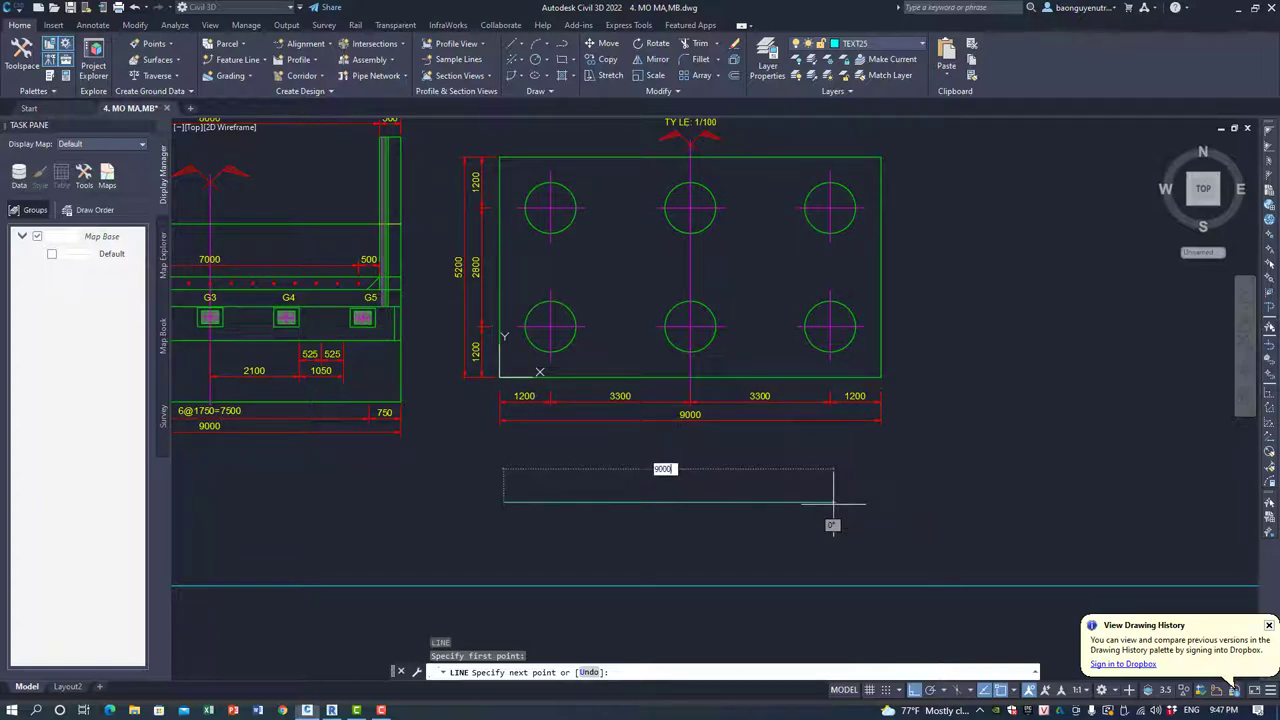
pyautogui.press('Return')
pyautogui.press('Escape')
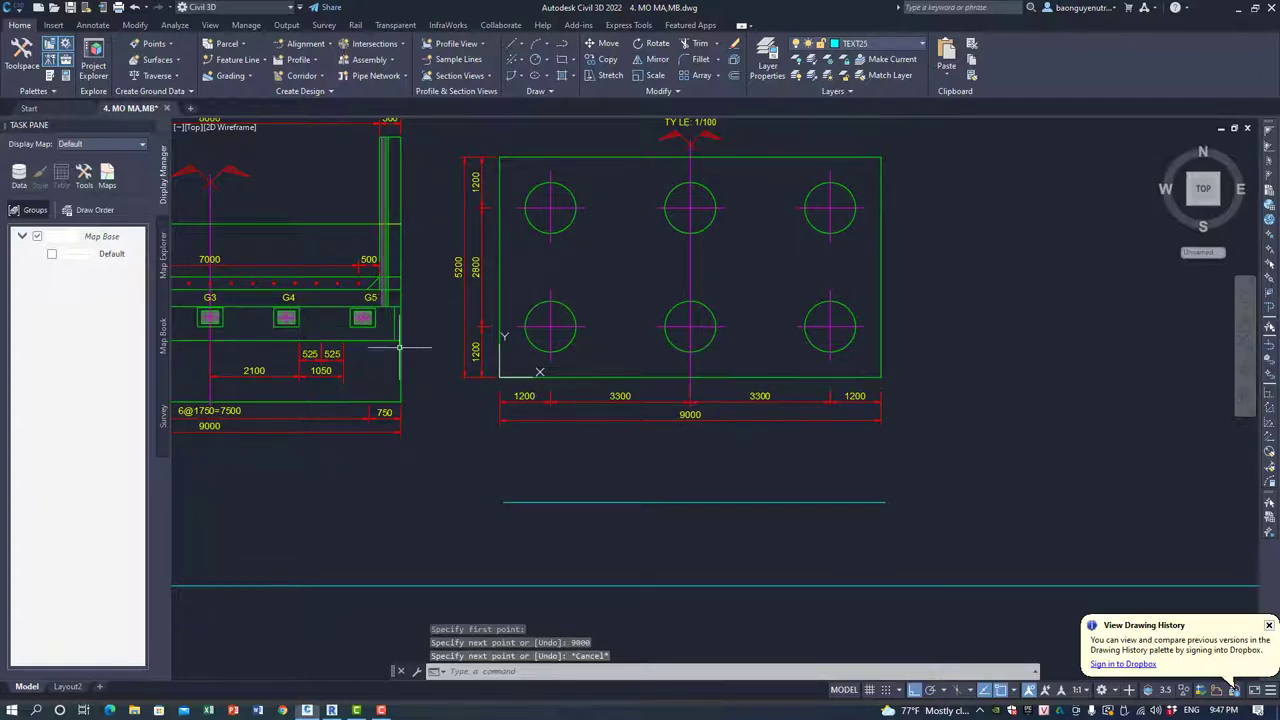
# Select the trial line and erase it.
pyautogui.click(746, 509)
pyautogui.press('Escape')
pyautogui.press('Escape')
pyautogui.click(761, 538)
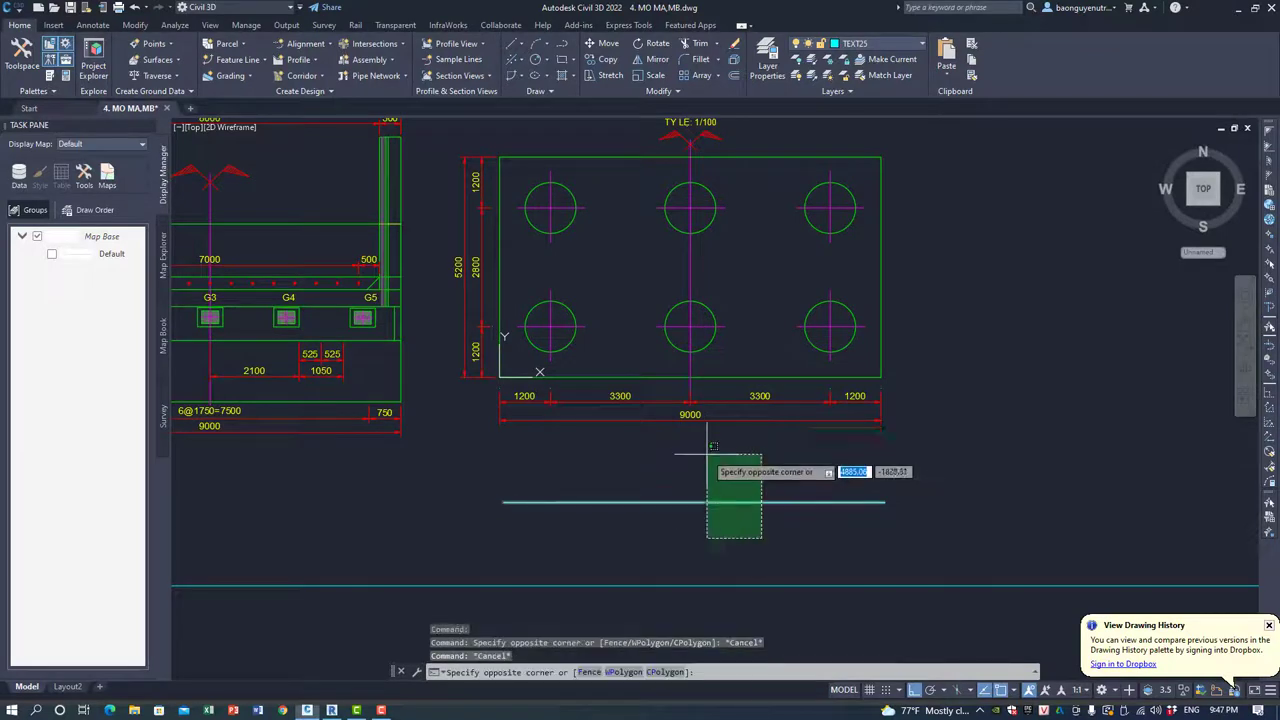
pyautogui.click(708, 447)
pyautogui.press('Delete')
pyautogui.press('Escape')
pyautogui.press('Escape')
# Set the Drawing Units insertion scale to Millimeters and zoom out over the sheet.
pyautogui.write('n')
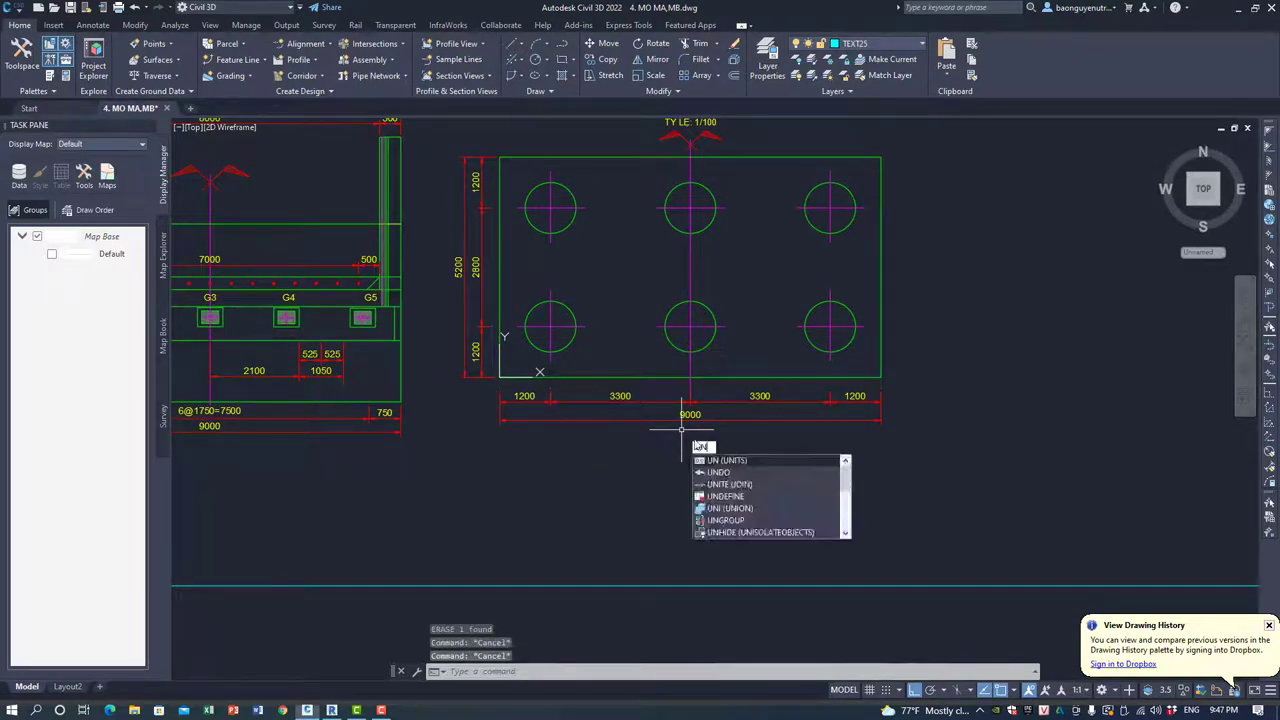
pyautogui.press('Return')
pyautogui.click(622, 354)
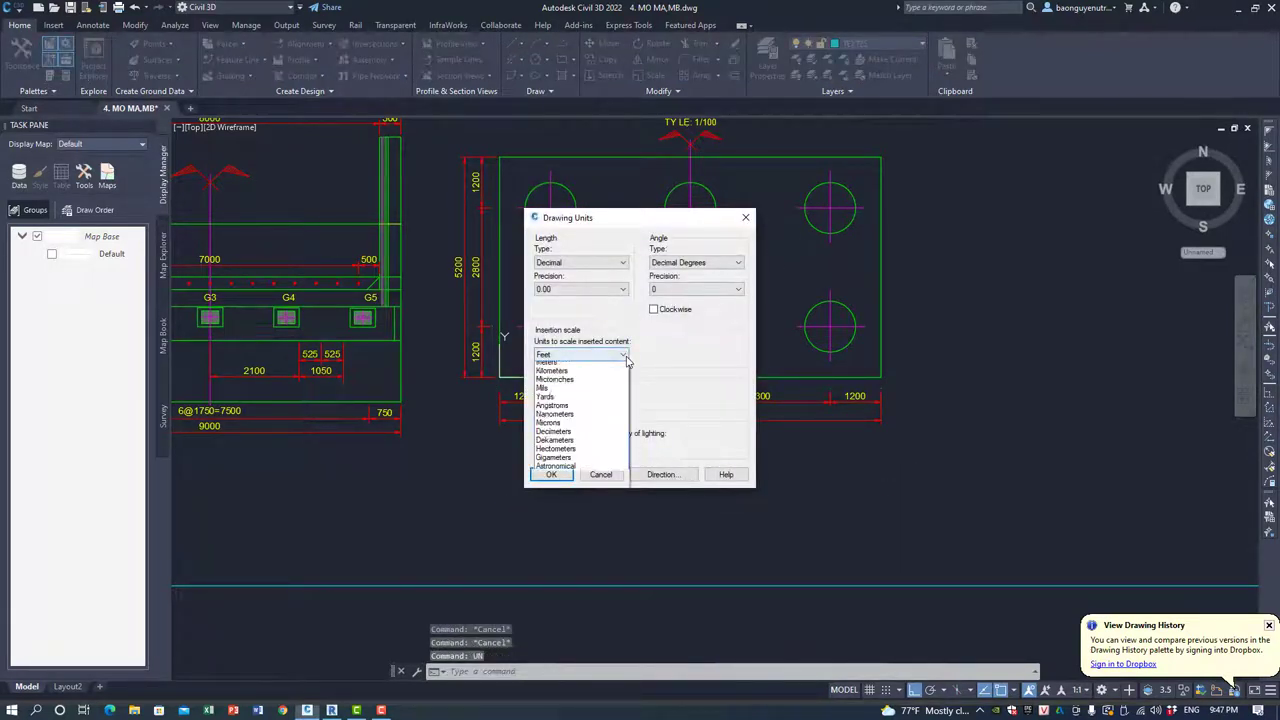
pyautogui.click(552, 414)
pyautogui.click(551, 474)
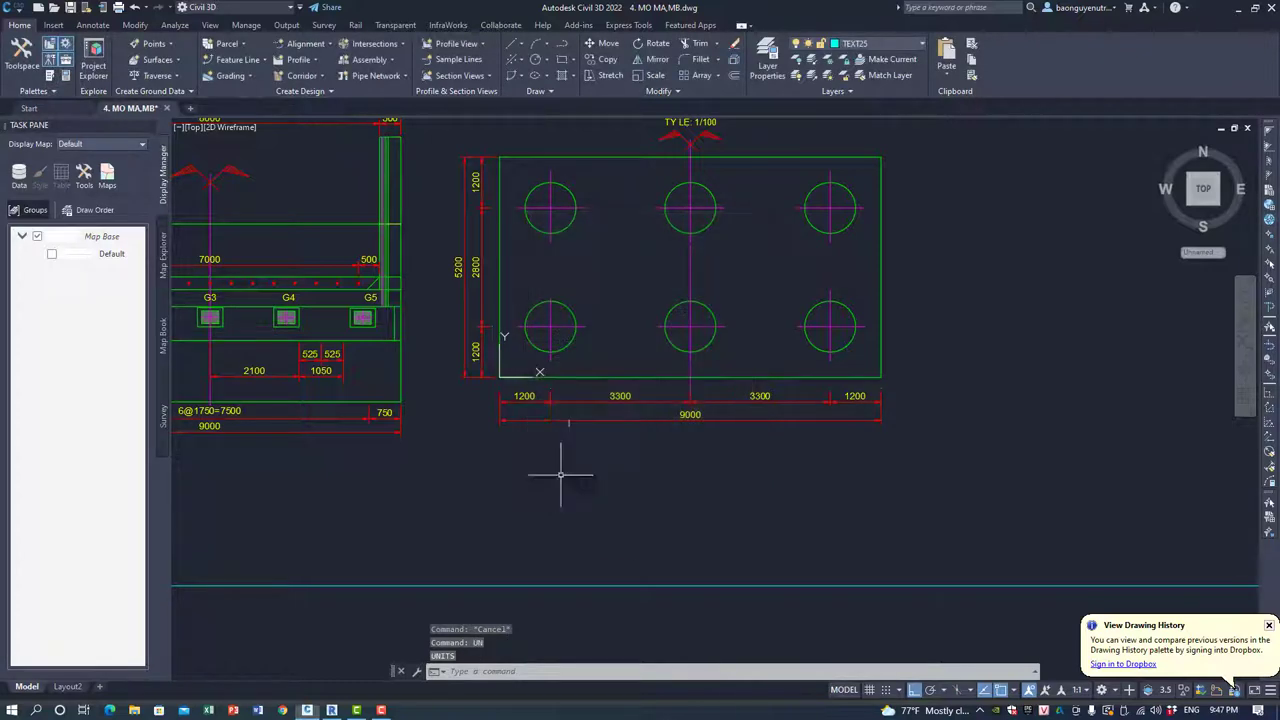
pyautogui.scroll(-1, 563, 466)
pyautogui.scroll(-3, 543, 500)
pyautogui.scroll(-2, 541, 460)
# Window-select the whole pile-cap plan and copy it to the clipboard.
pyautogui.press('Escape')
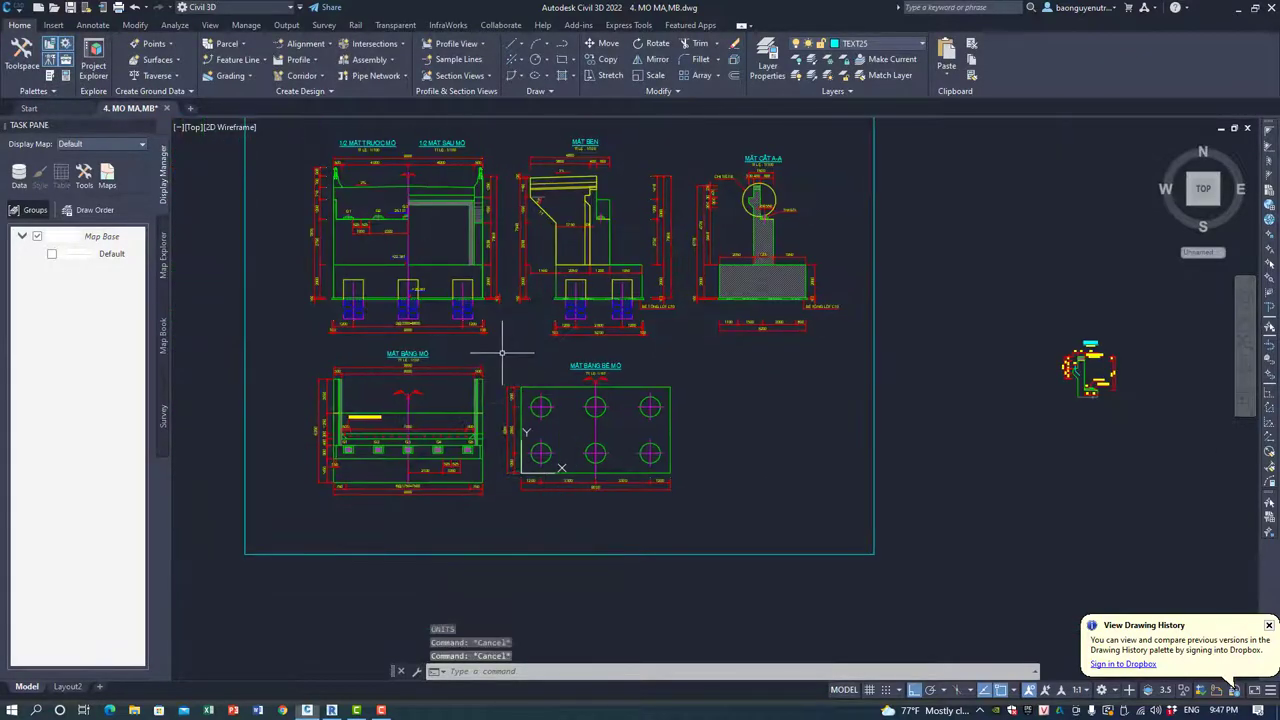
pyautogui.scroll(2, 500, 351)
pyautogui.scroll(1, 471, 294)
pyautogui.press('Escape')
pyautogui.click(466, 280)
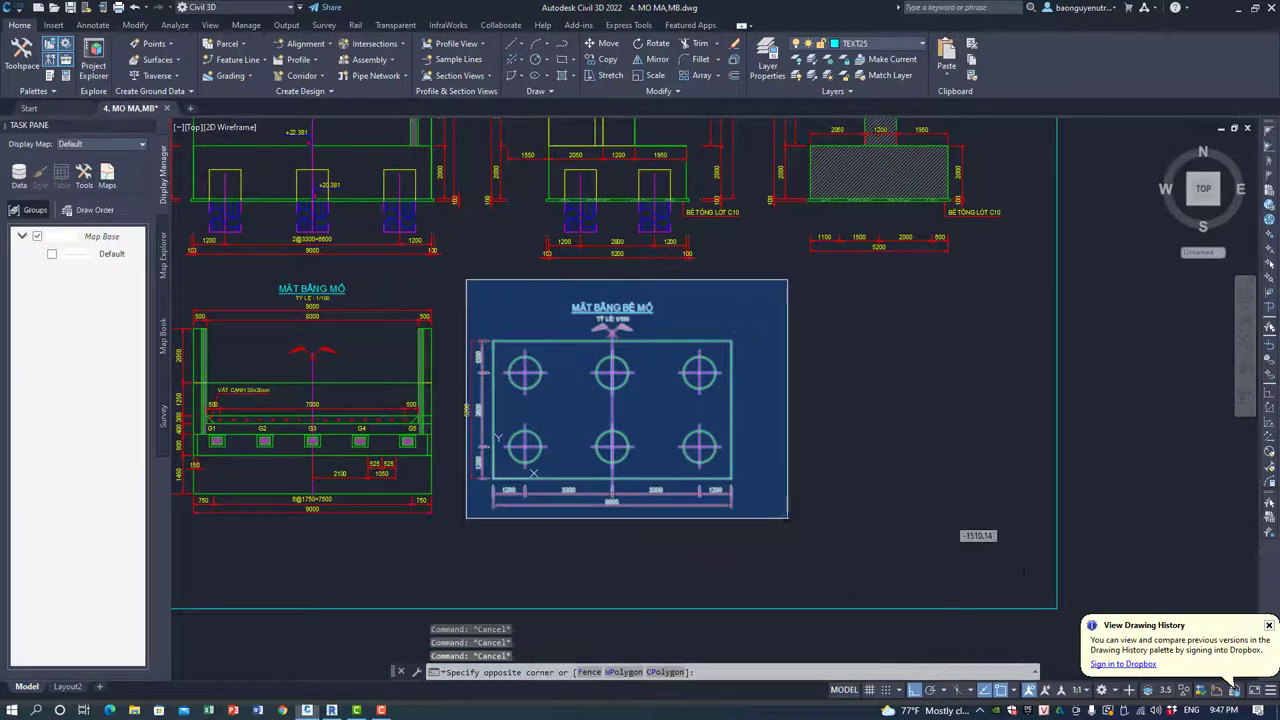
pyautogui.click(811, 547)
pyautogui.hotkey('ctrl', 'c')
pyautogui.hotkey('ctrl', 'v')
pyautogui.press('Escape')
pyautogui.press('Escape')
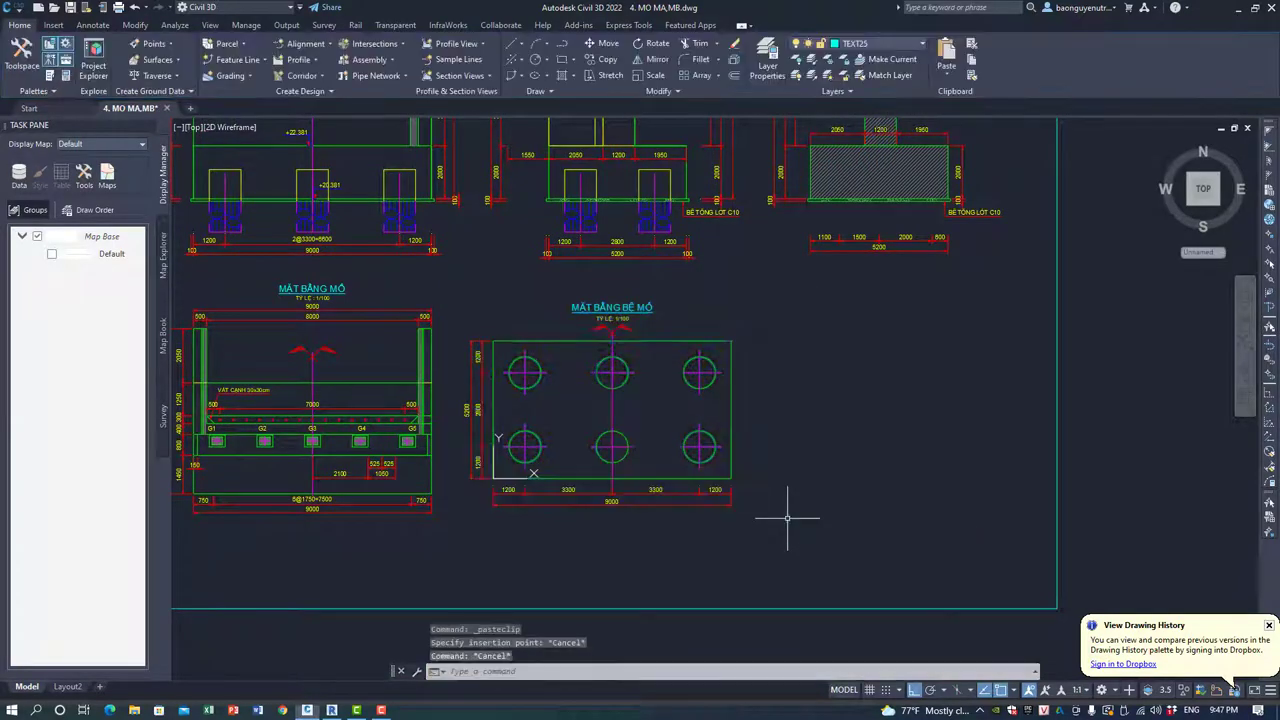
# Reselect the pile-cap plan objects and start exporting them with Write Block.
pyautogui.click(463, 286)
pyautogui.click(810, 565)
pyautogui.write('W')
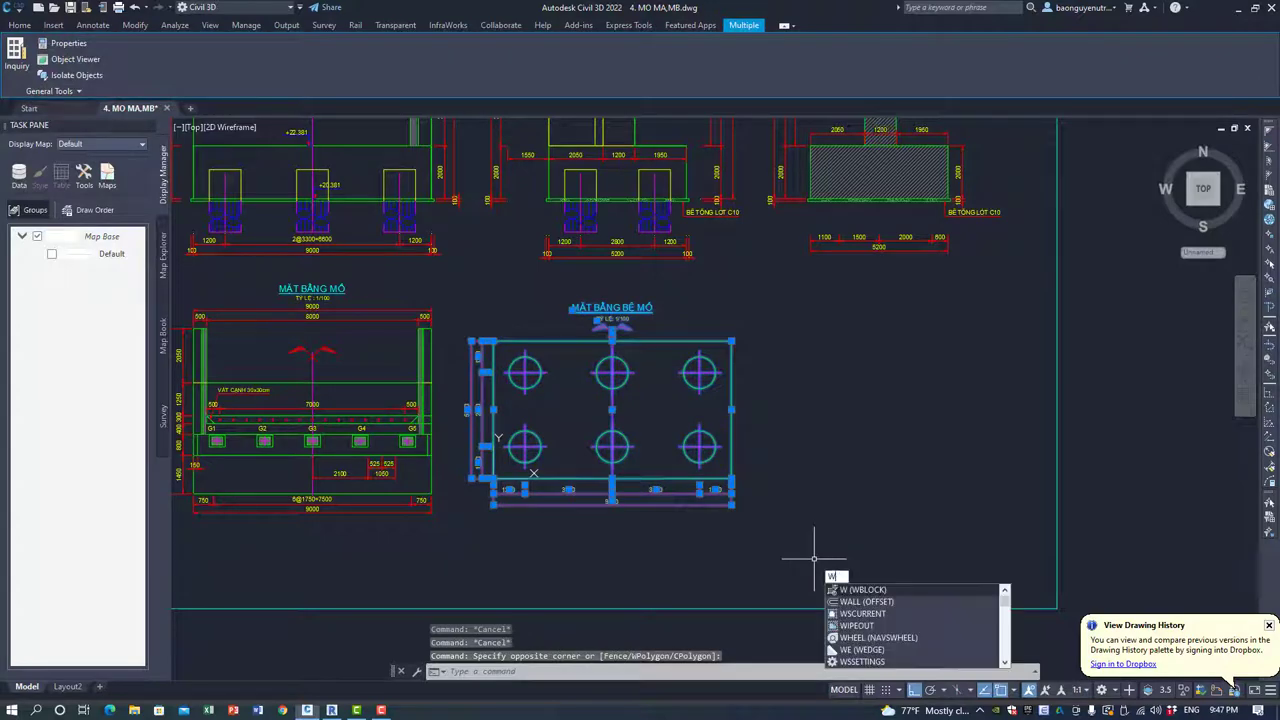
pyautogui.press('Return')
pyautogui.moveTo(1127, 232); pyautogui.dragTo(707, 257)
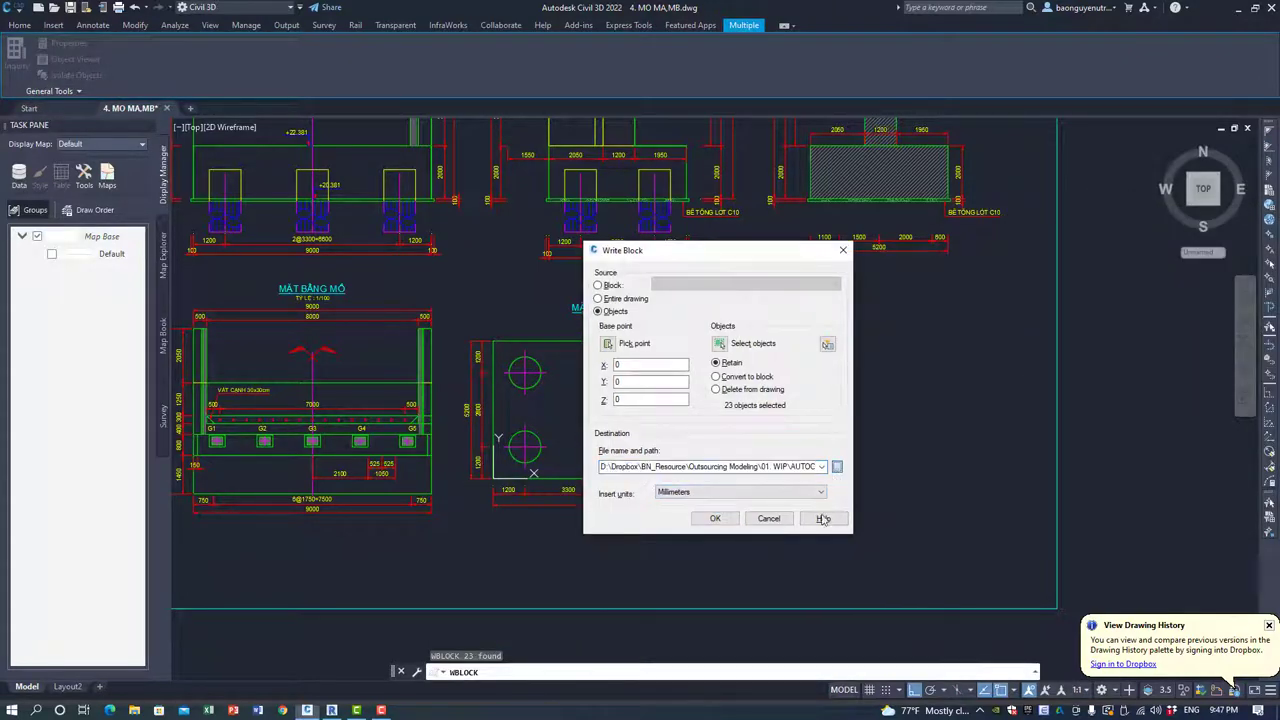
pyautogui.click(838, 466)
pyautogui.moveTo(1040, 157); pyautogui.dragTo(632, 165)
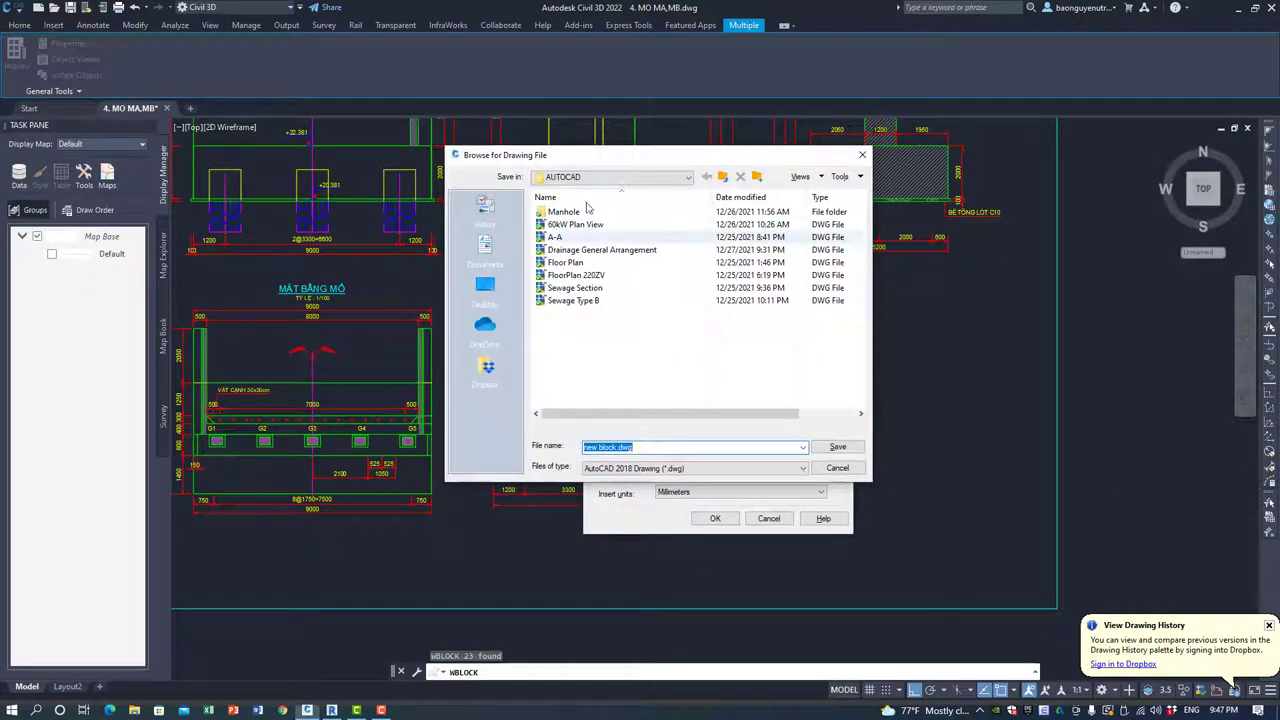
# Browse to Dropbox > 01. TEACHING > I SHAPE GIRDER BRIDGE > 01. WIP > AUTOCAD.
pyautogui.click(614, 177)
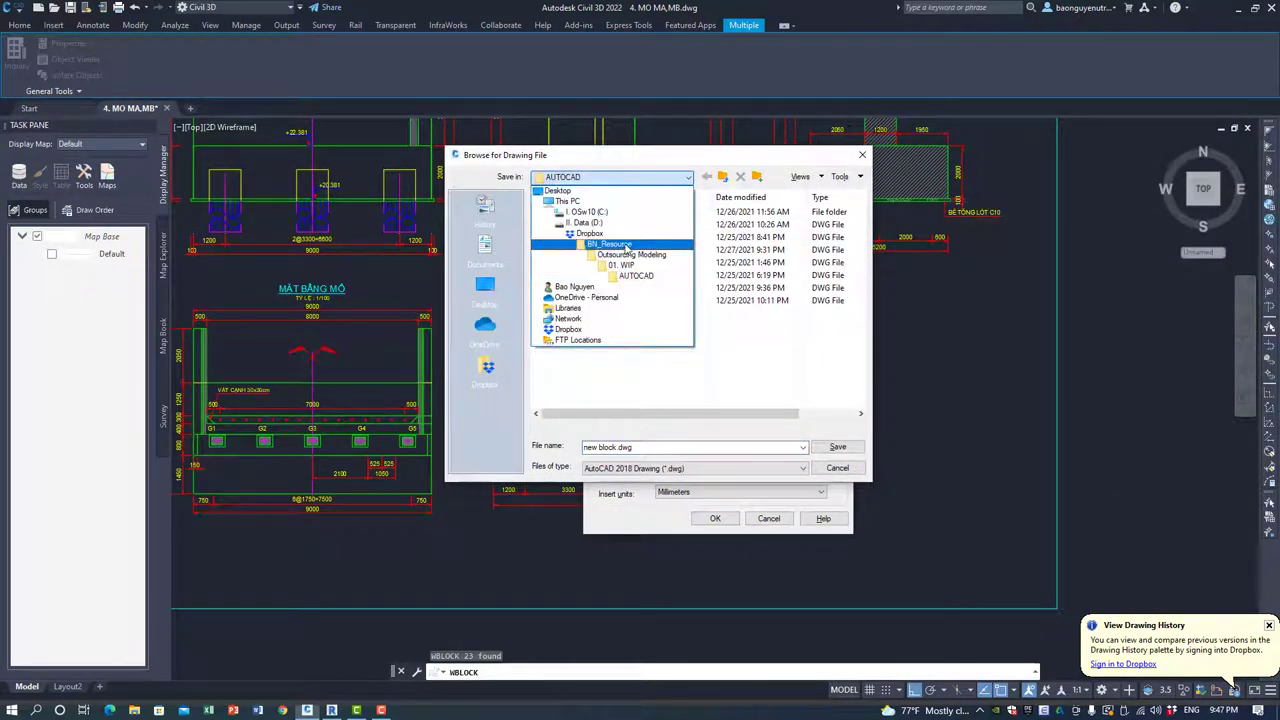
pyautogui.click(590, 233)
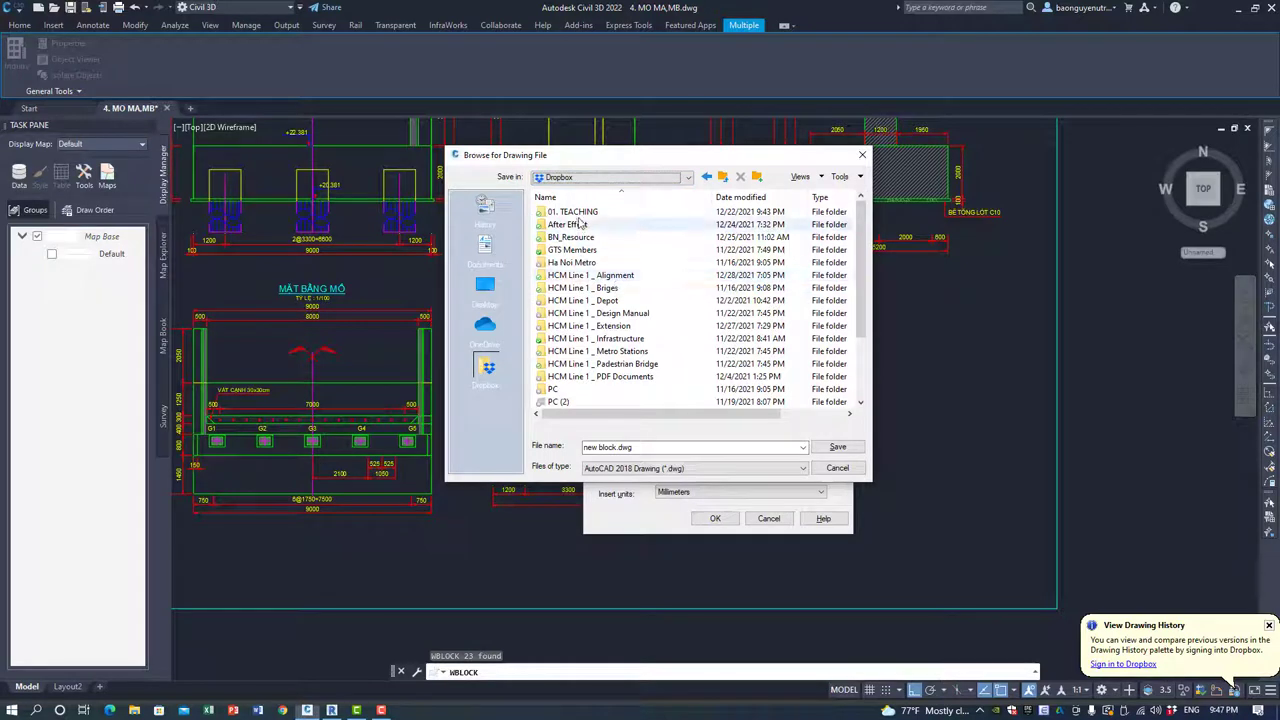
pyautogui.doubleClick(573, 212)
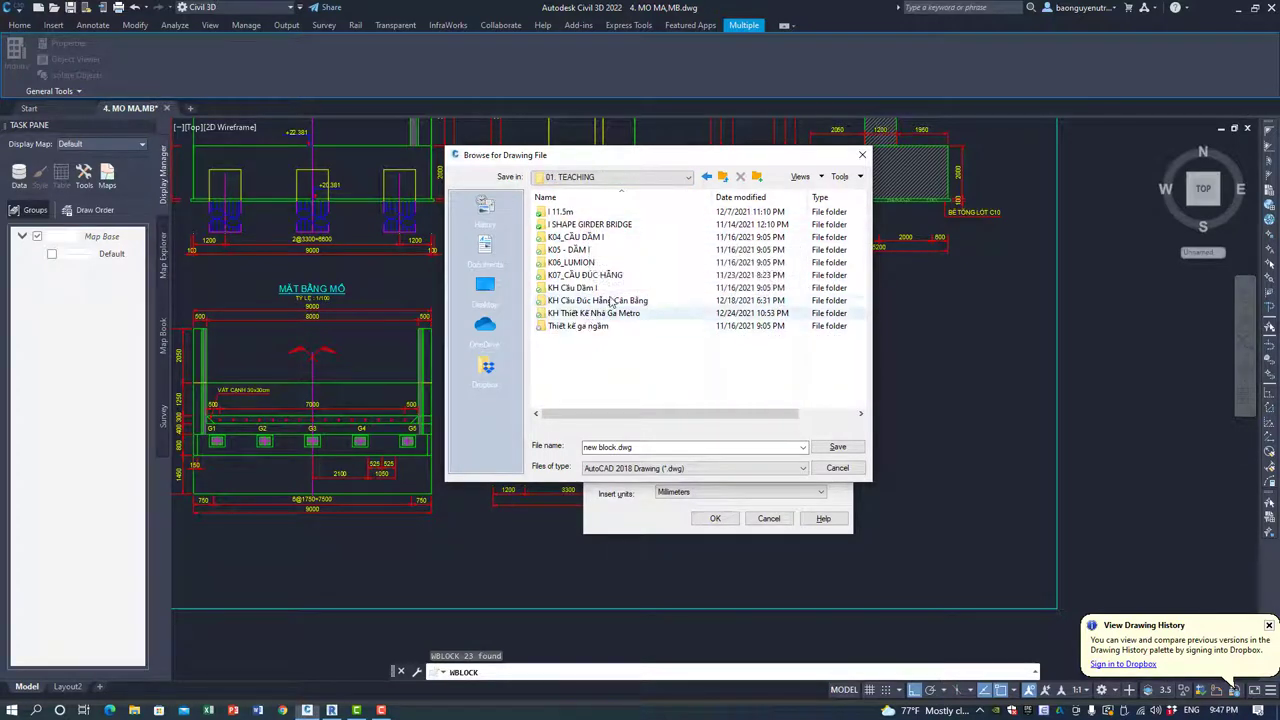
pyautogui.doubleClick(600, 225)
pyautogui.doubleClick(590, 212)
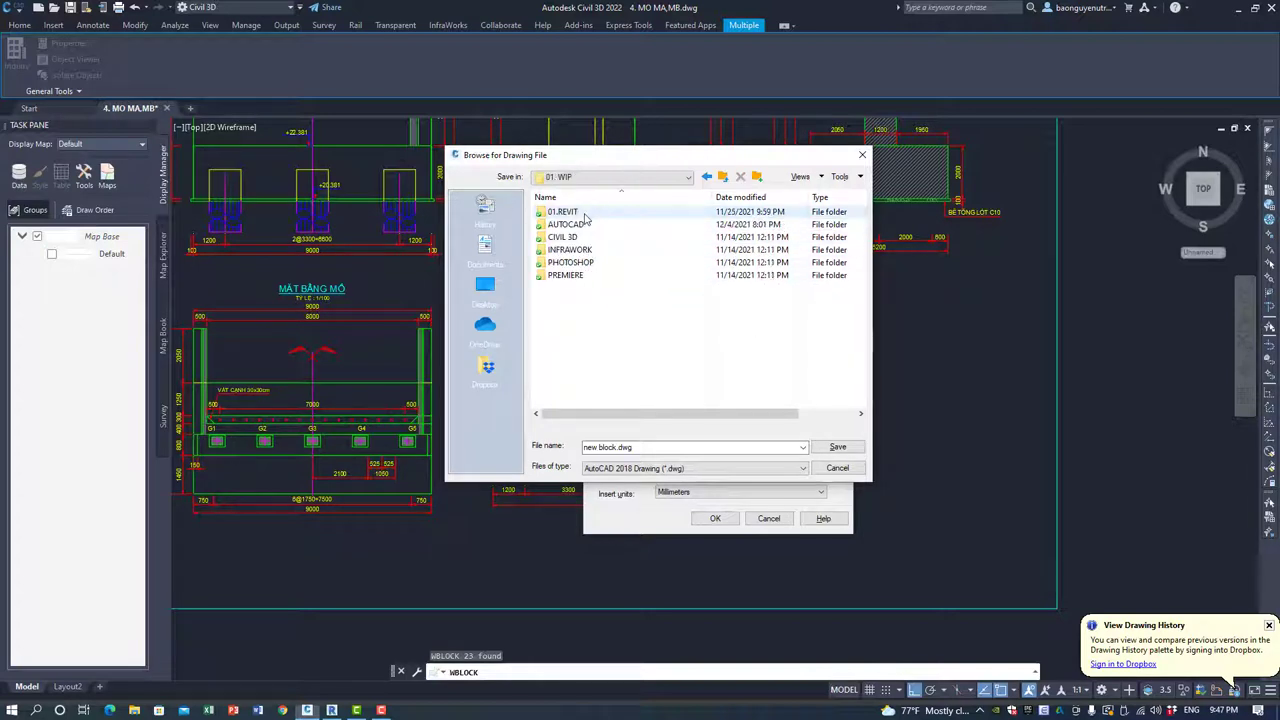
pyautogui.doubleClick(565, 224)
# Create a new folder named Abutment inside AUTOCAD and open it.
pyautogui.rightClick(584, 260)
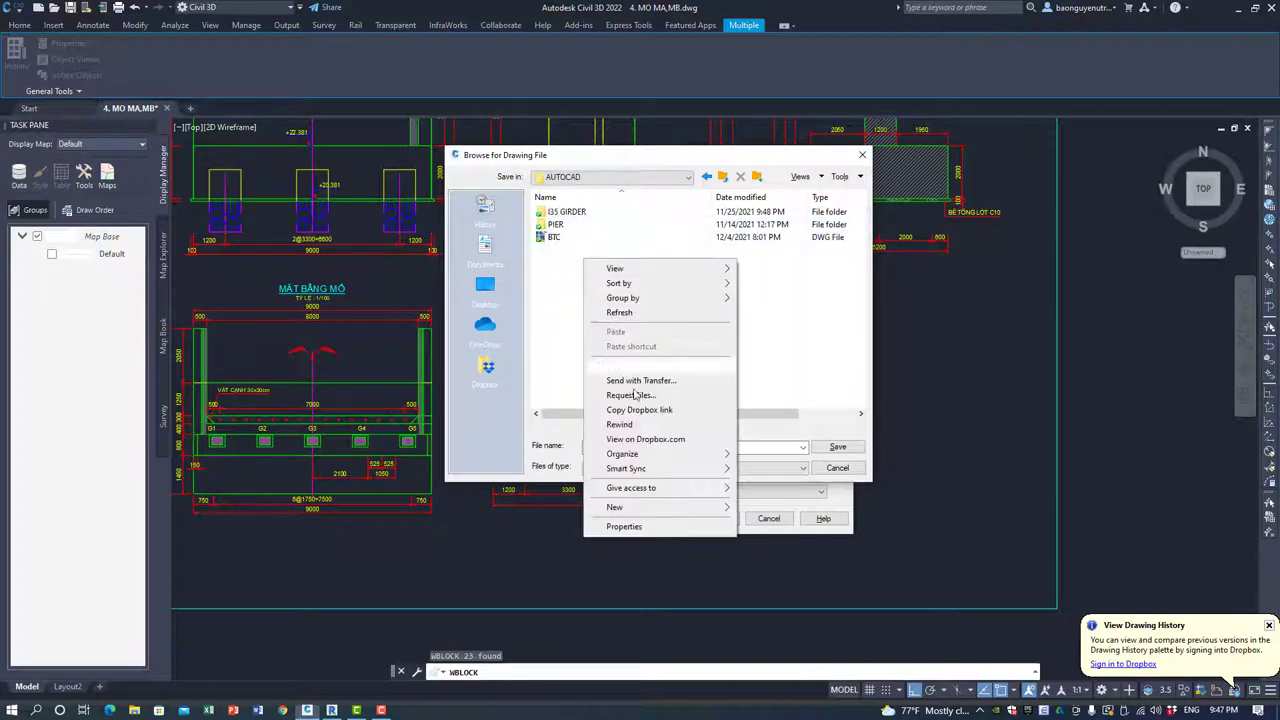
pyautogui.click(768, 517)
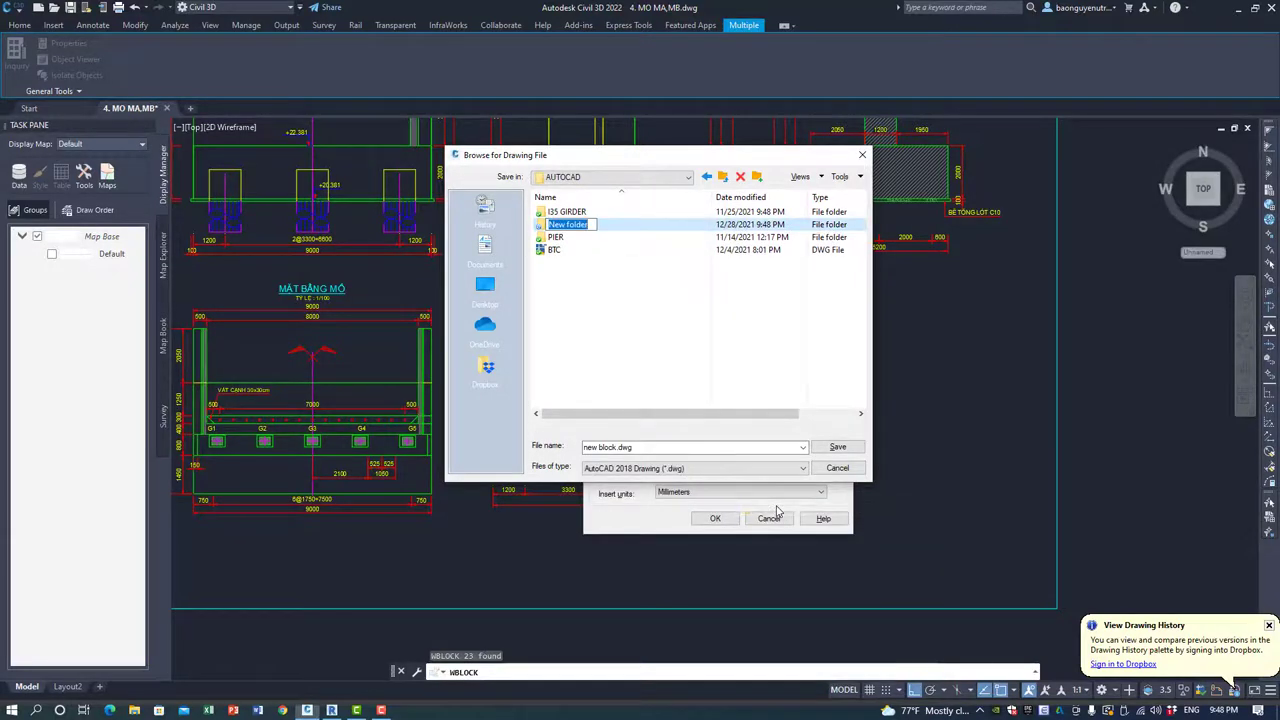
pyautogui.write('Abu')
pyautogui.write('tmen')
pyautogui.press('Return')
pyautogui.doubleClick(566, 224)
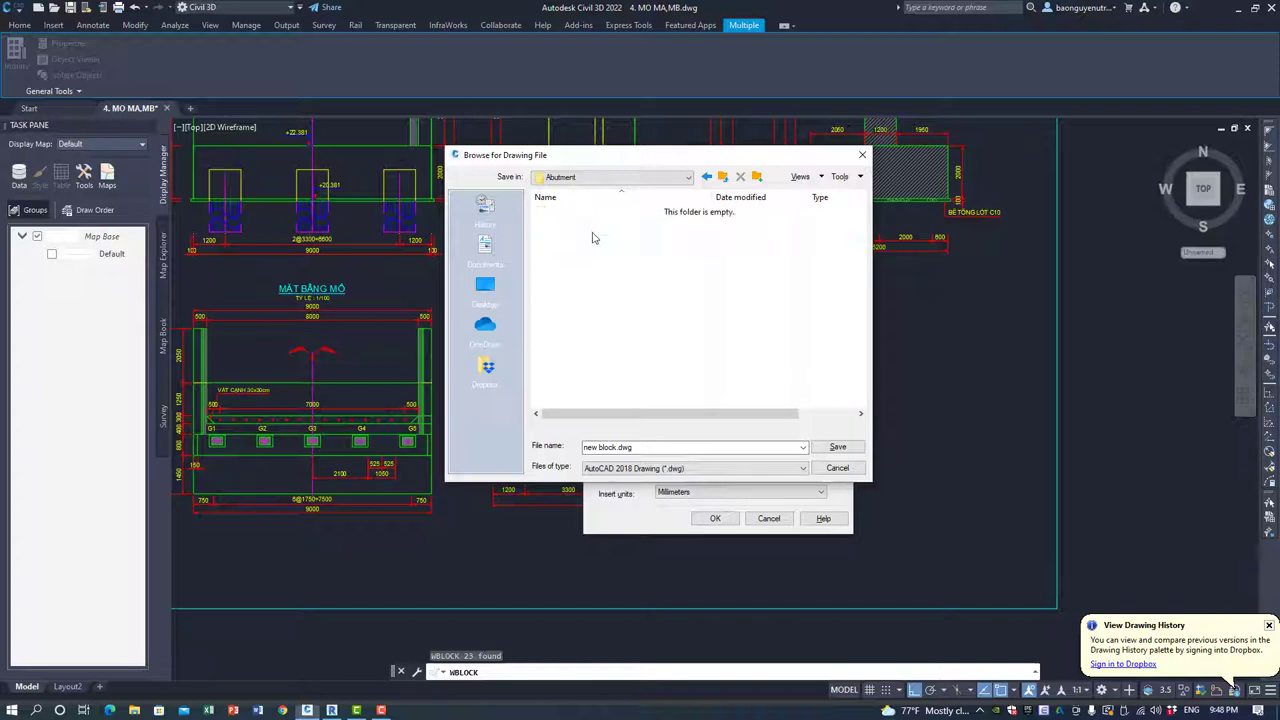
# Name the file Abut_PilePlanView and write the plan out, including map data.
pyautogui.moveTo(584, 447); pyautogui.dragTo(680, 460)
pyautogui.write('Abut_P')
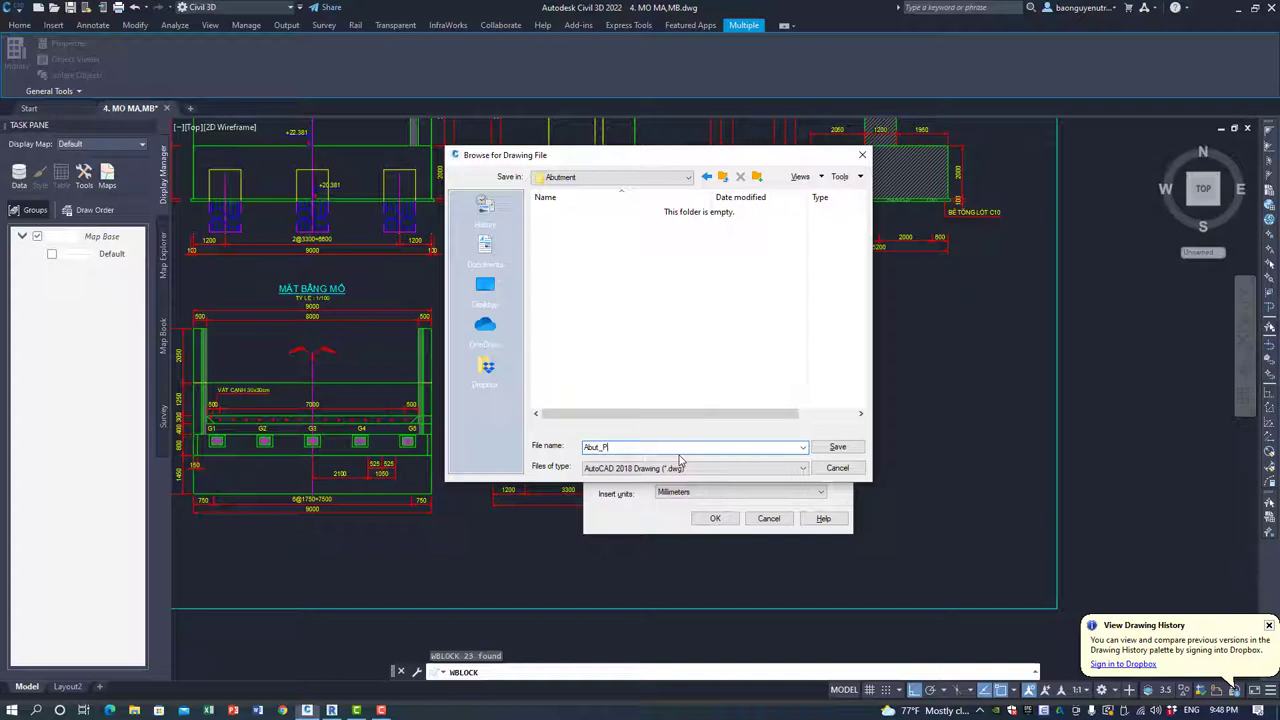
pyautogui.write('i')
pyautogui.write('w')
pyautogui.press('Return')
pyautogui.click(714, 518)
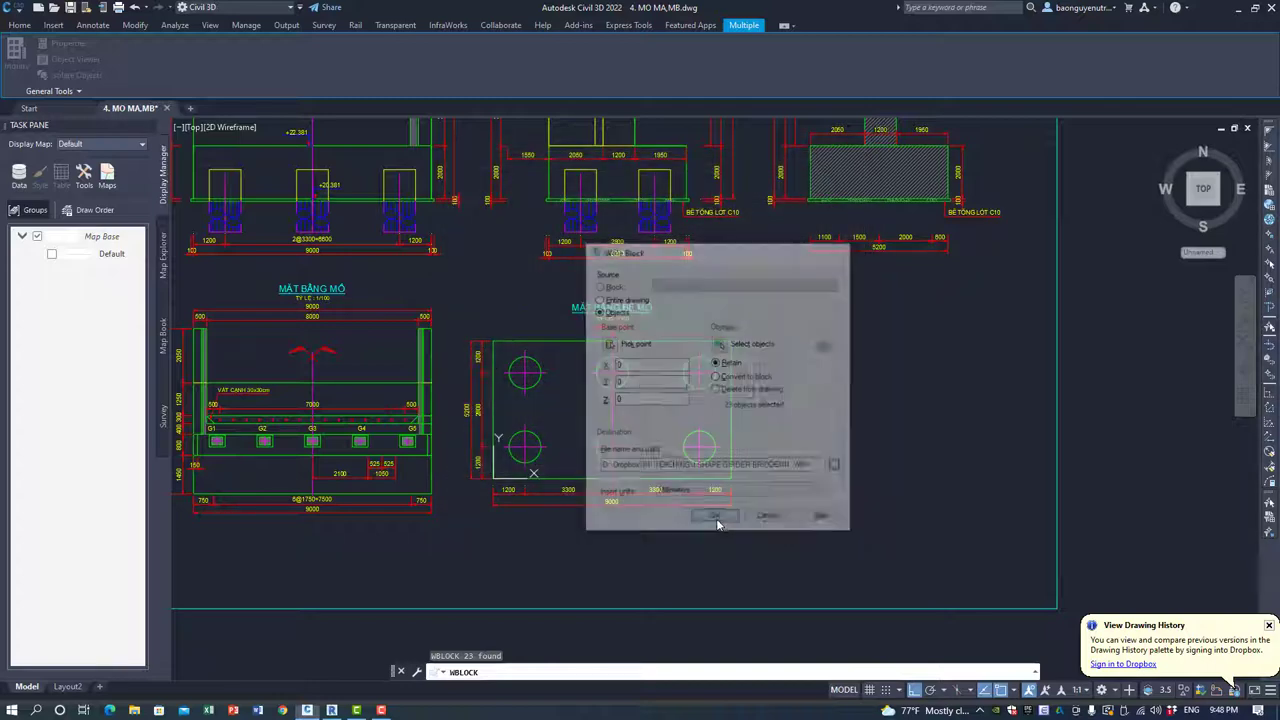
pyautogui.click(665, 385)
# Window-select the MẶT BẰNG MỐ abutment plan and run Write Block with W.
pyautogui.scroll(-3, 683, 383)
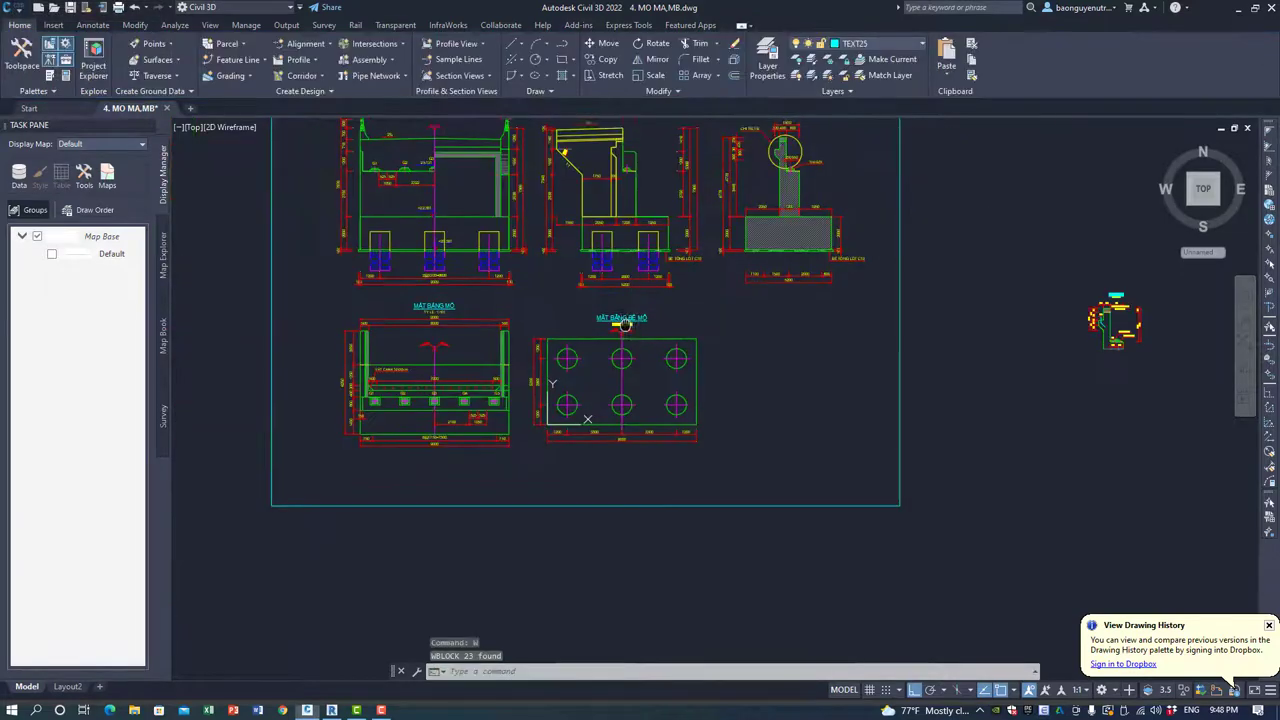
pyautogui.scroll(2, 683, 383)
pyautogui.scroll(2, 683, 383)
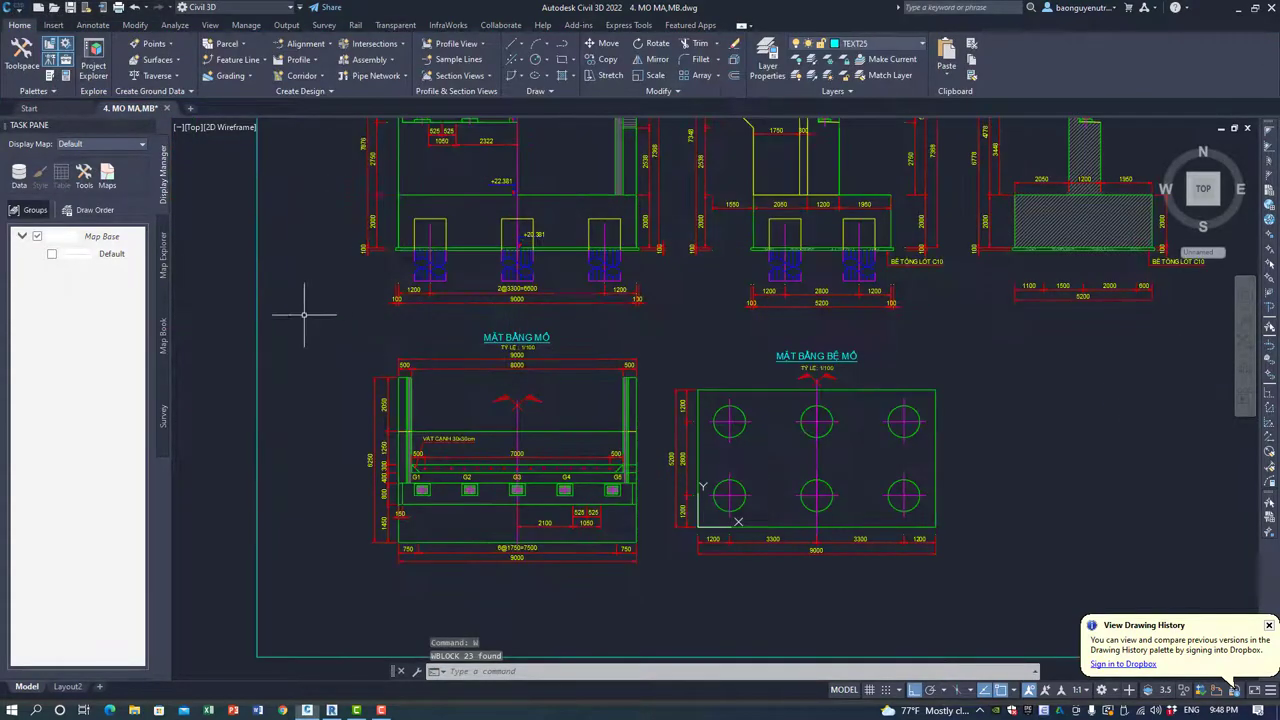
pyautogui.click(340, 311)
pyautogui.click(653, 588)
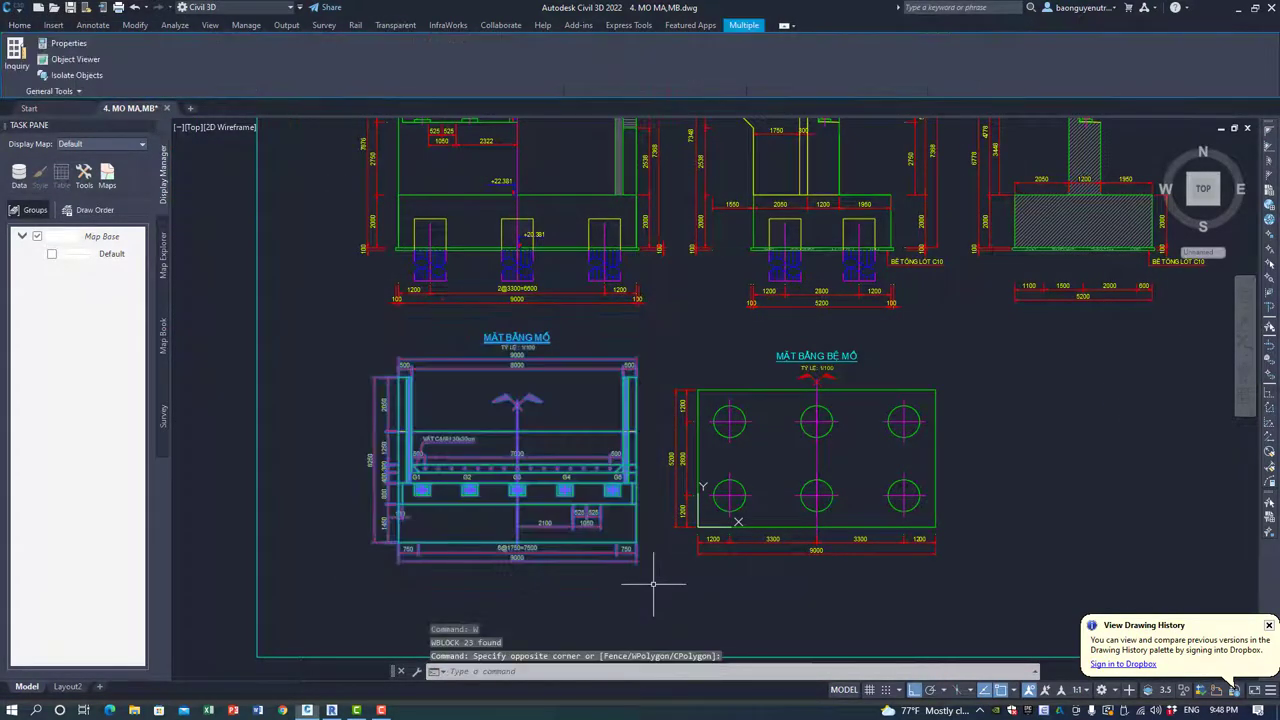
pyautogui.write('w')
pyautogui.press('Return')
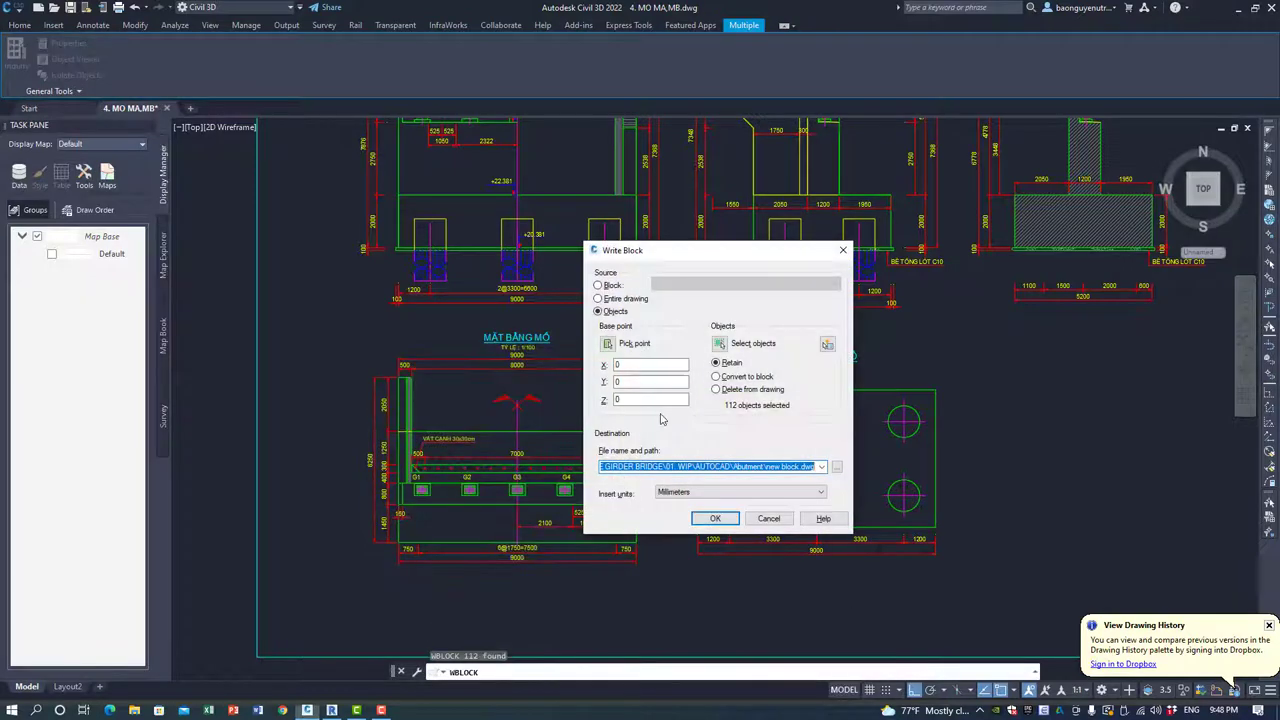
# Save the plan's 112 objects to the Abutment folder as Abut_PlanView, including map data.
pyautogui.click(836, 466)
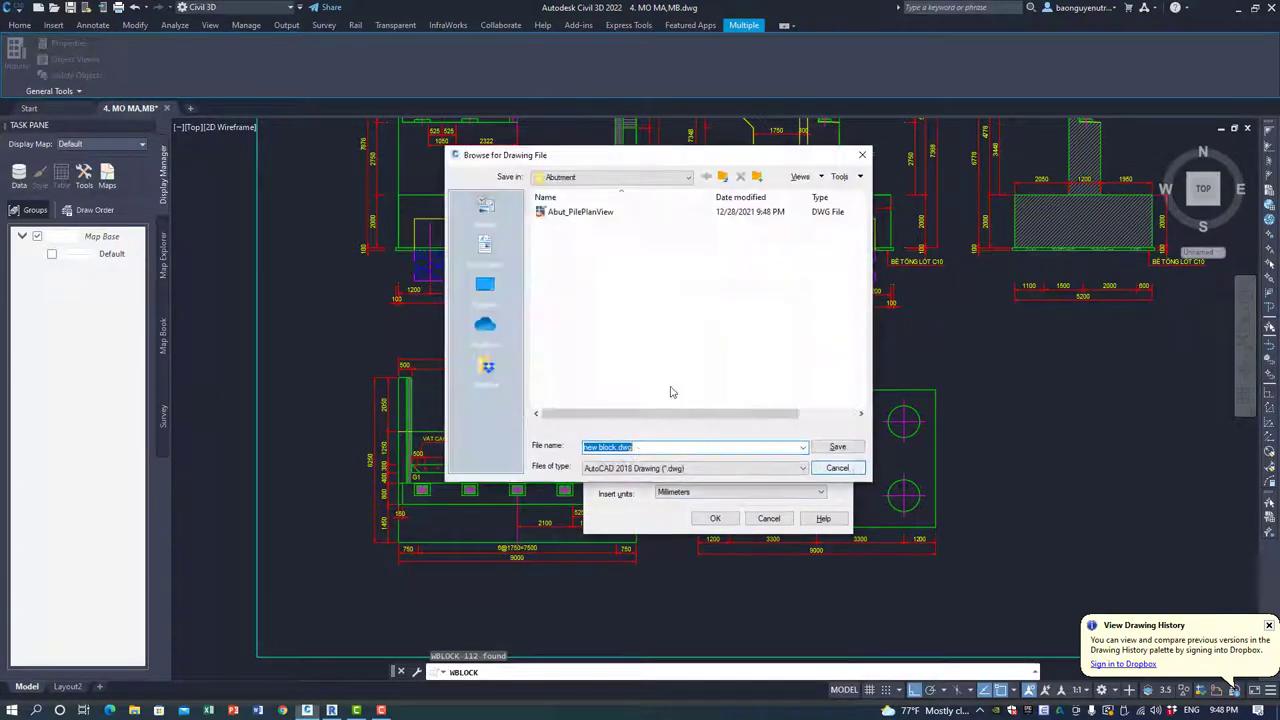
pyautogui.click(598, 212)
pyautogui.doubleClick(617, 447)
pyautogui.click(617, 447)
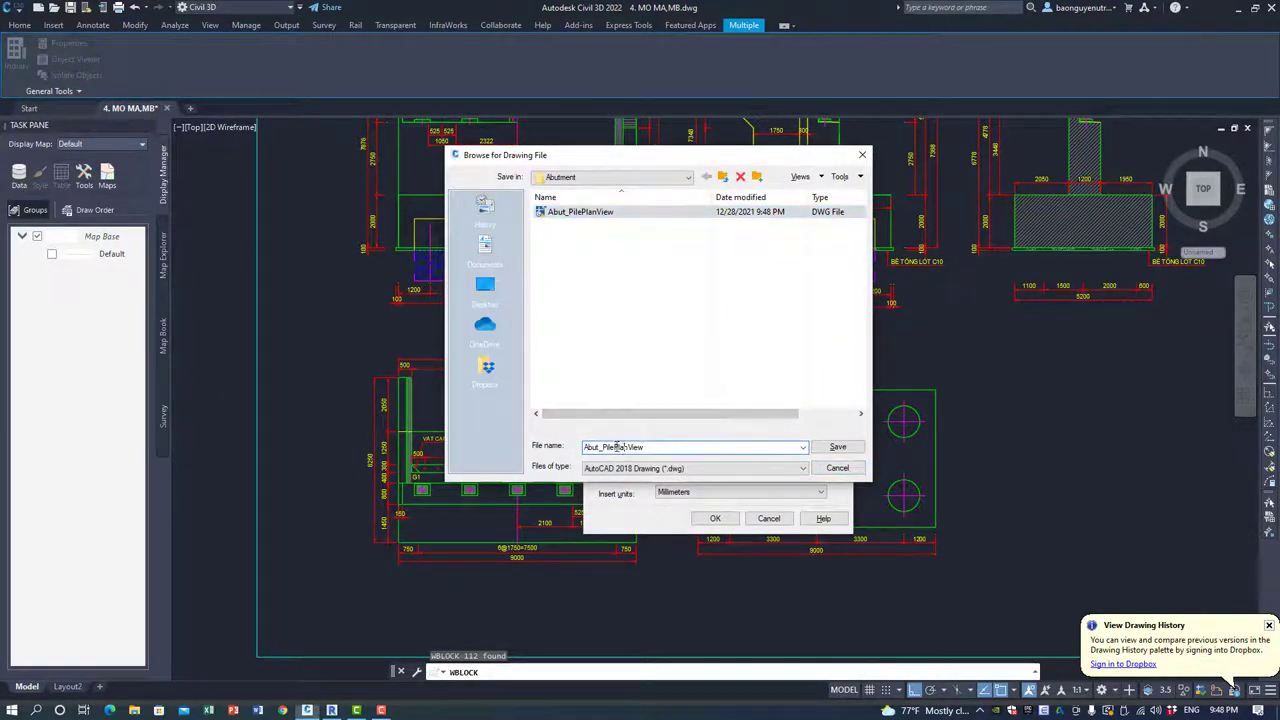
pyautogui.press('BackSpace')
pyautogui.click(825, 450)
pyautogui.click(715, 518)
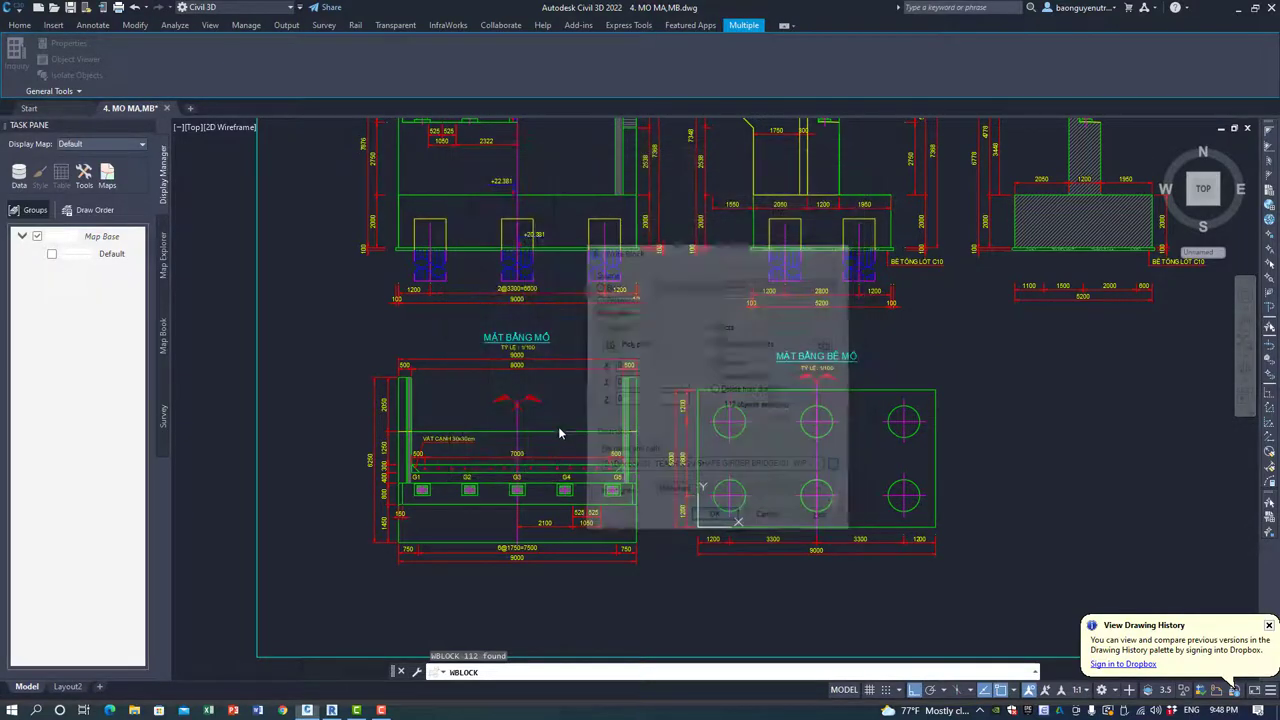
pyautogui.click(665, 385)
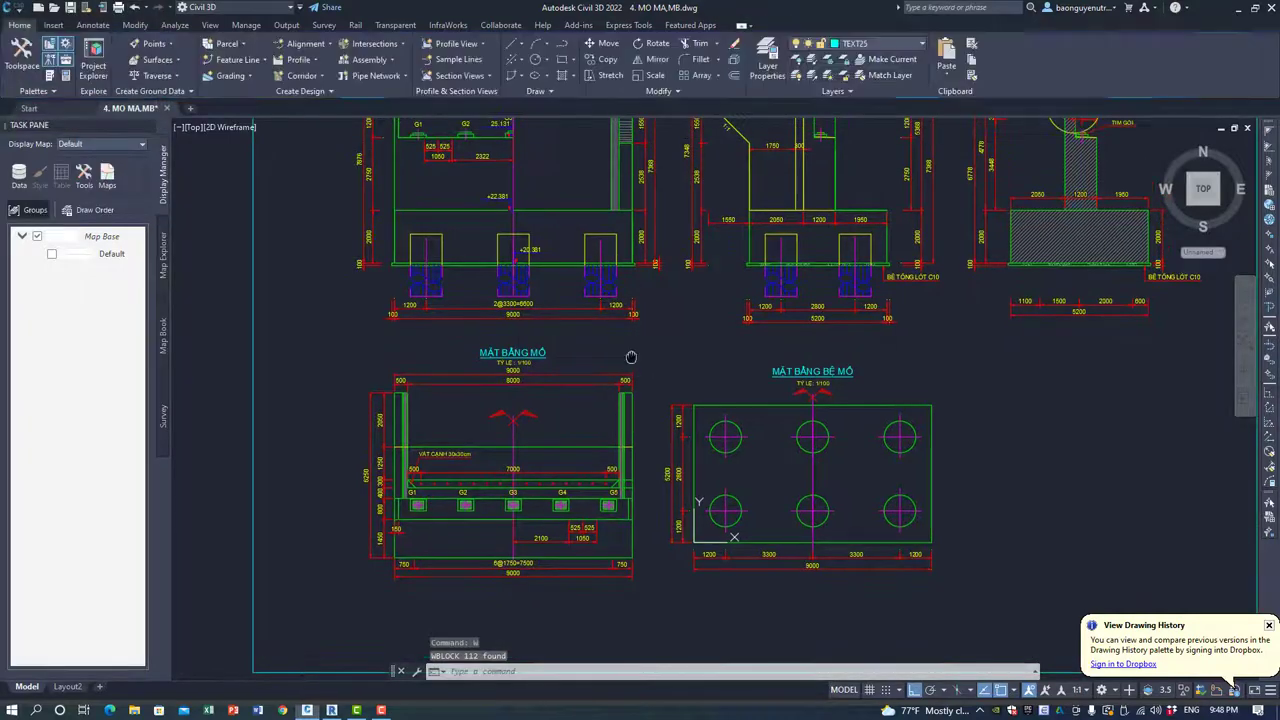
# Export the front and back elevation objects to the Abutment folder as Abut_FrontView.
pyautogui.moveTo(335, 130); pyautogui.dragTo(323, 354, button='middle')
pyautogui.click(301, 167)
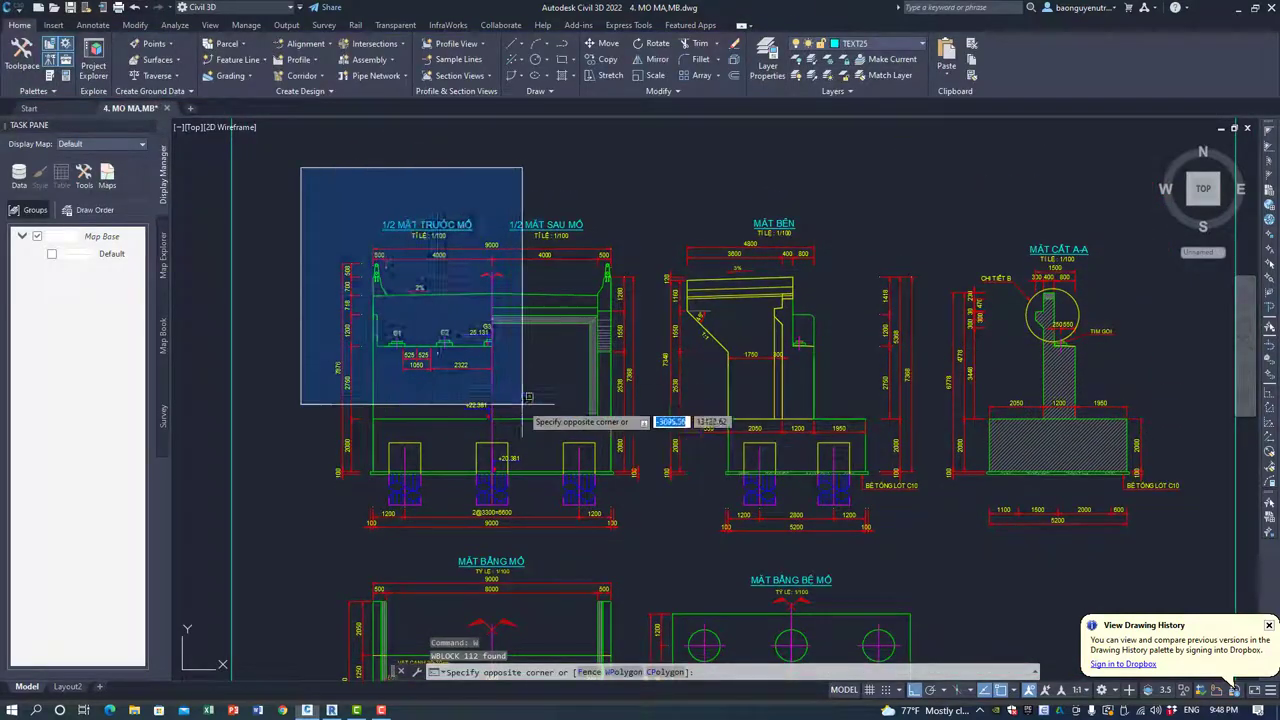
pyautogui.click(643, 545)
pyautogui.press('Return')
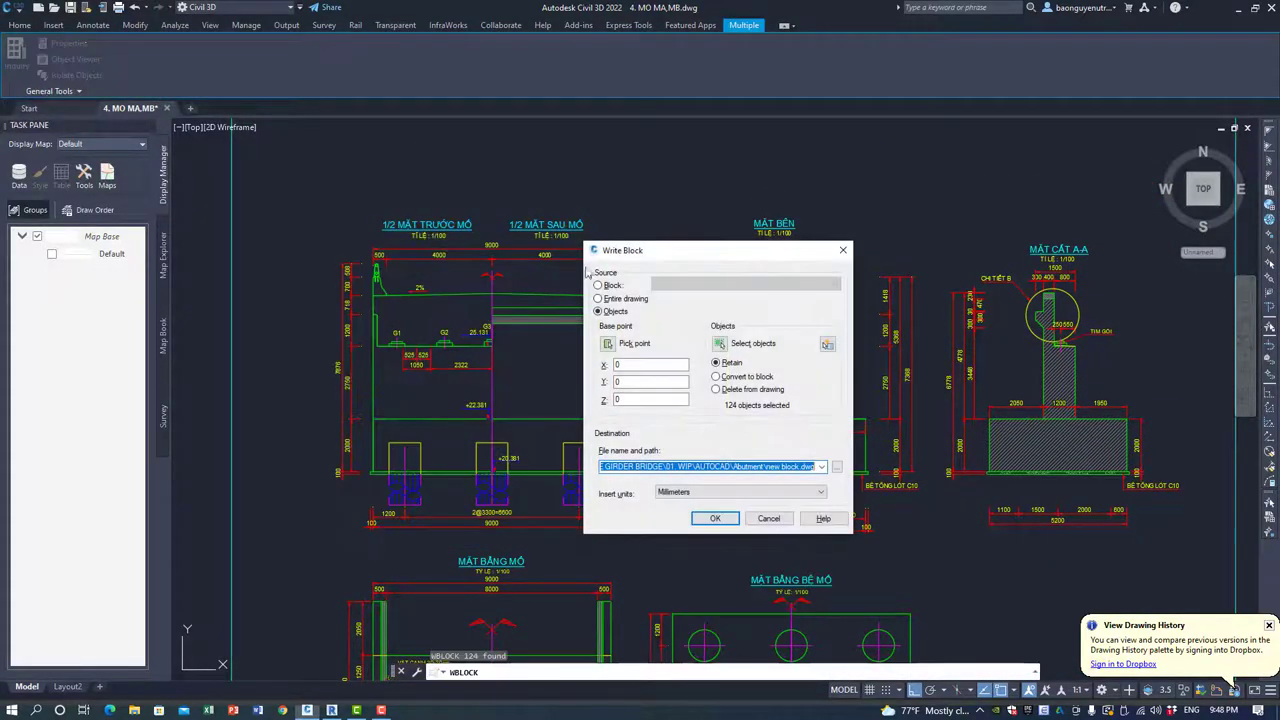
pyautogui.click(836, 466)
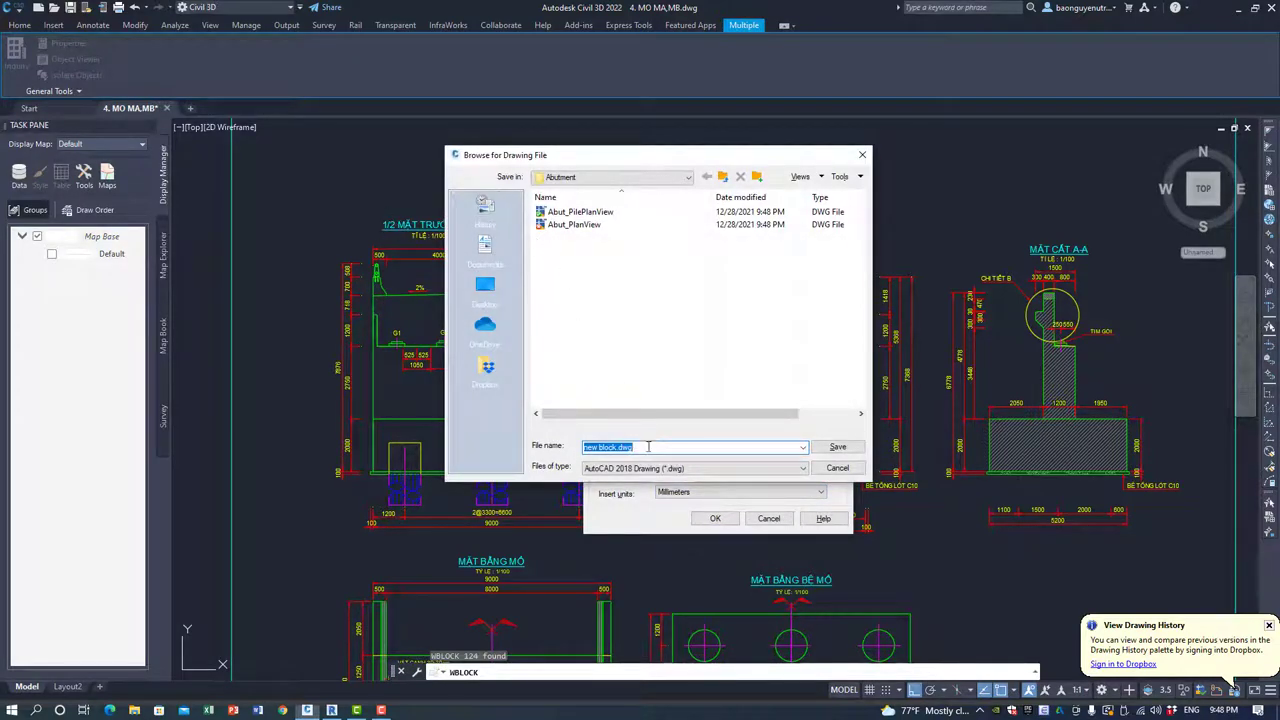
pyautogui.click(574, 224)
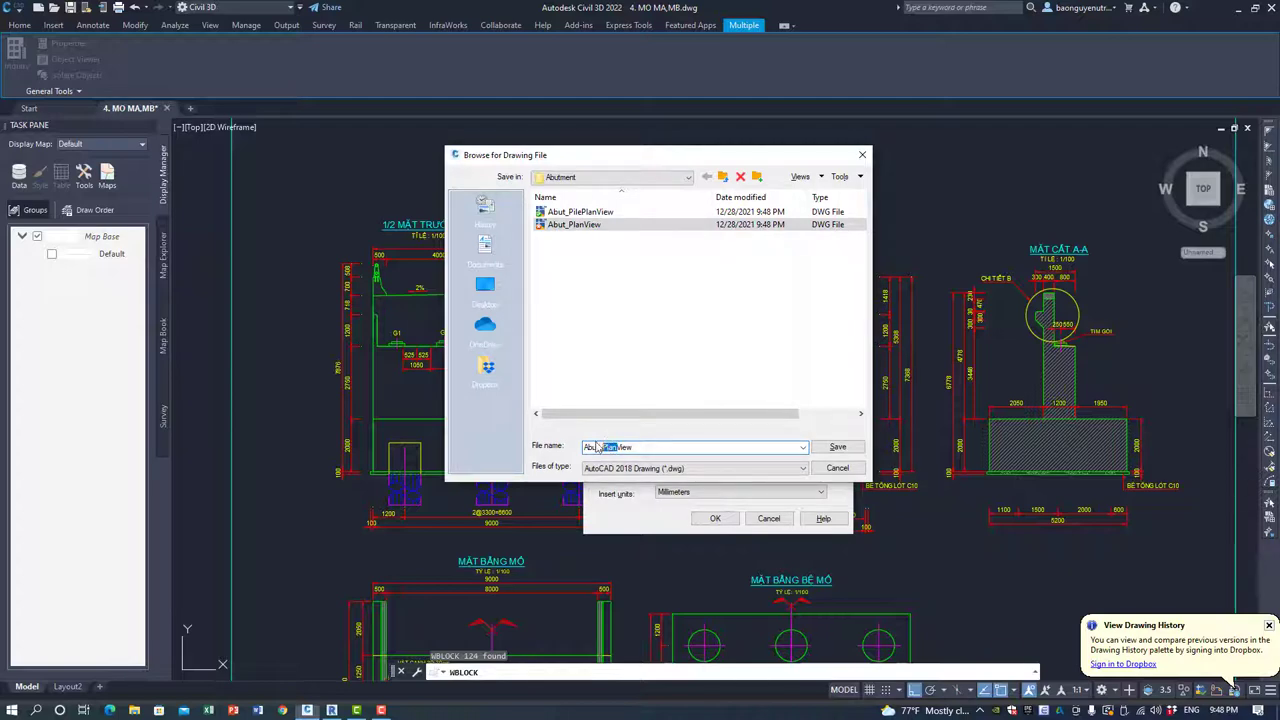
pyautogui.press('Return')
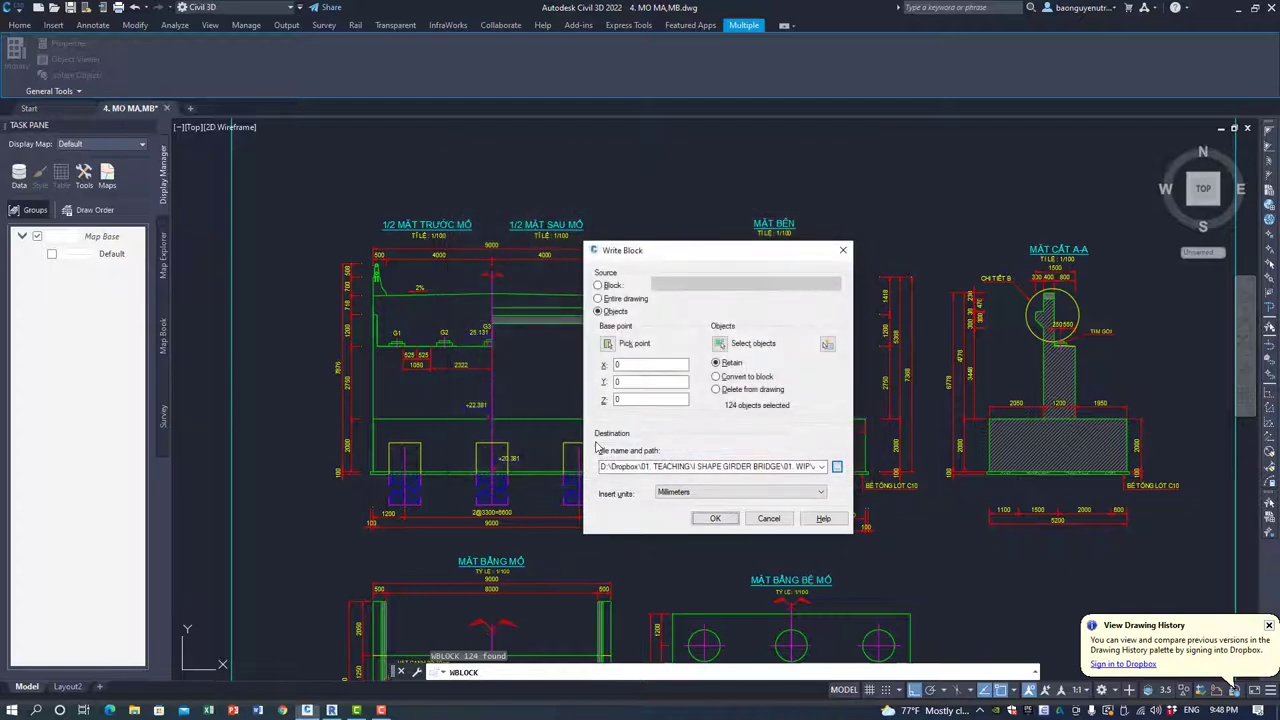
pyautogui.click(714, 518)
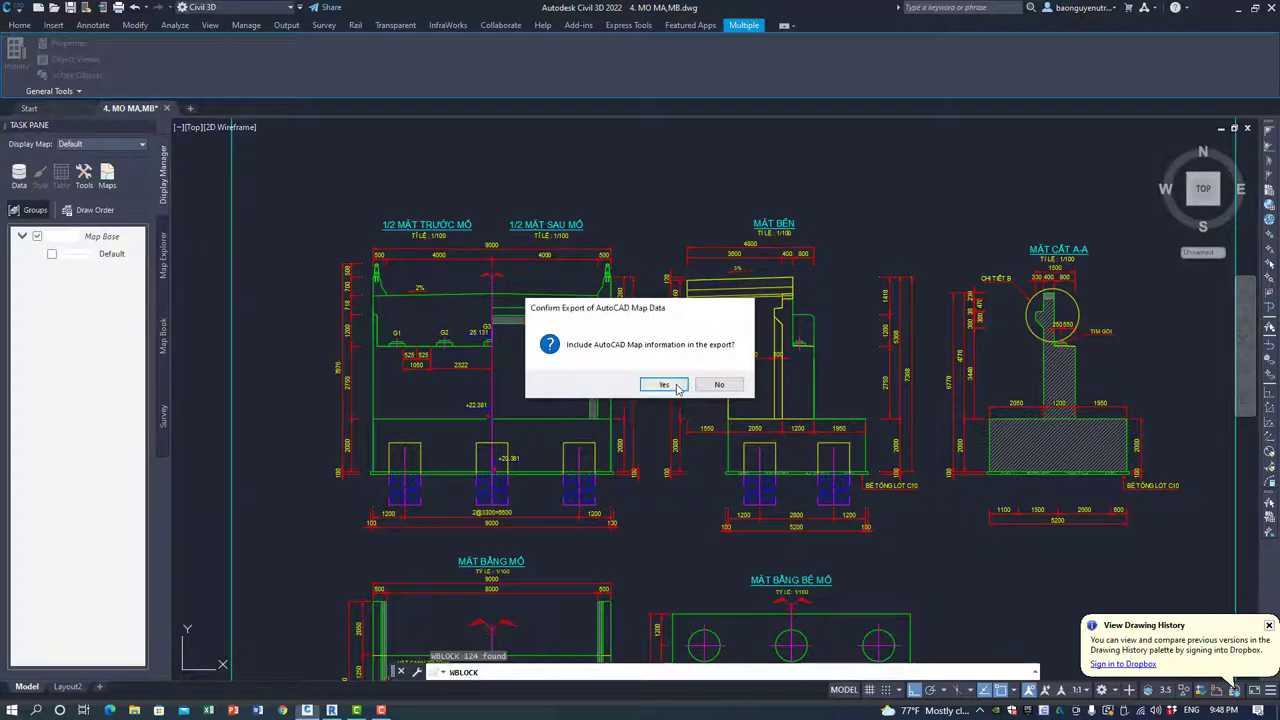
pyautogui.click(668, 388)
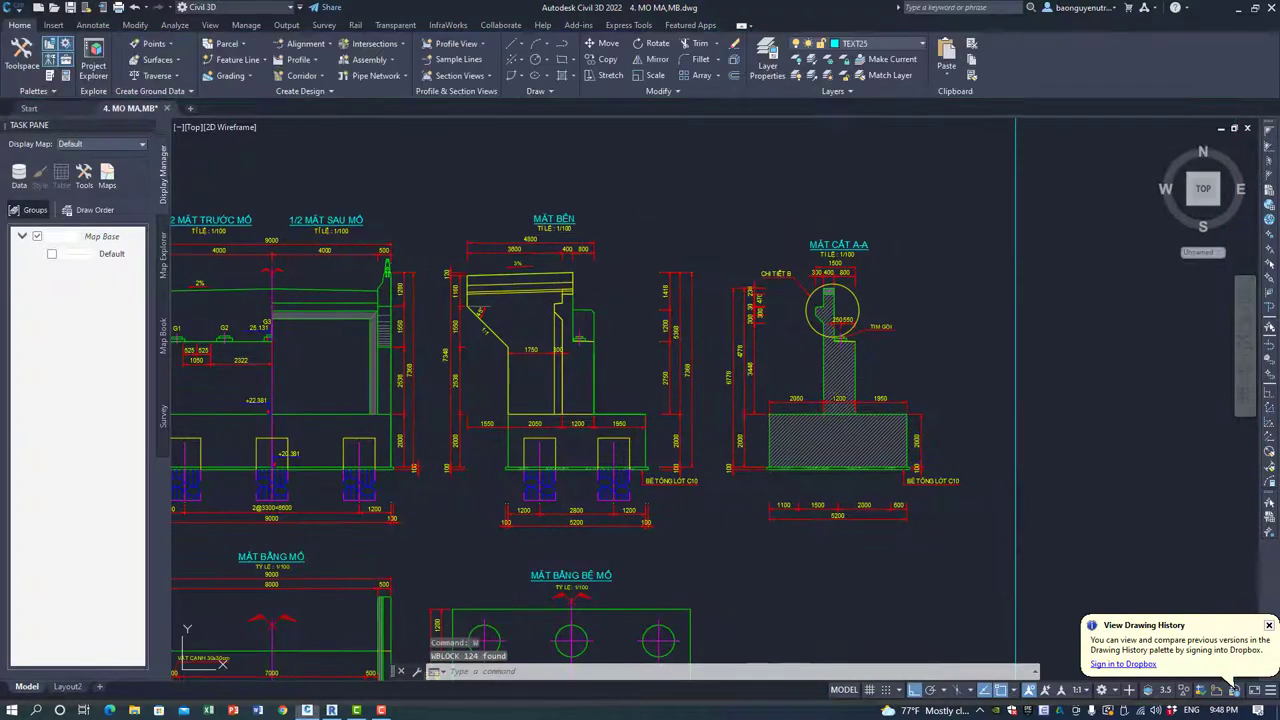
# Export the MẶT BÊN side view's 68 objects as Abut_SideView, including map data.
pyautogui.click(441, 172)
pyautogui.click(714, 543)
pyautogui.write('W')
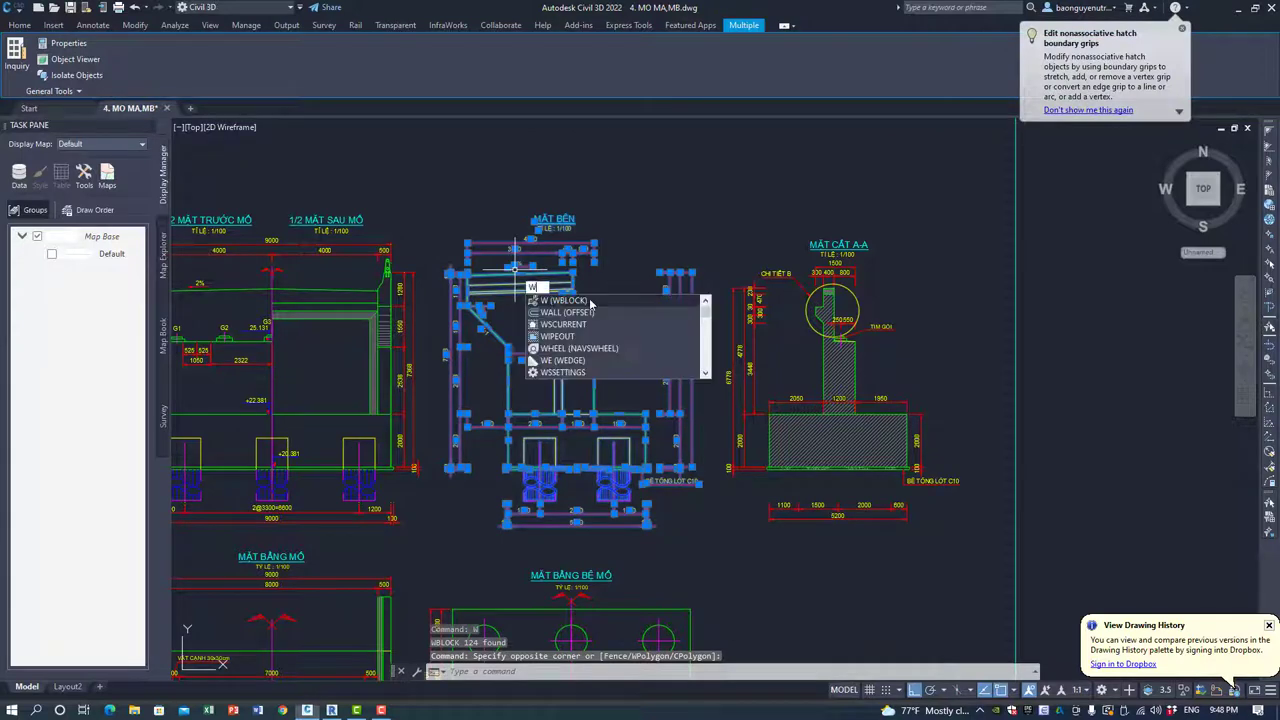
pyautogui.press('Return')
pyautogui.click(837, 467)
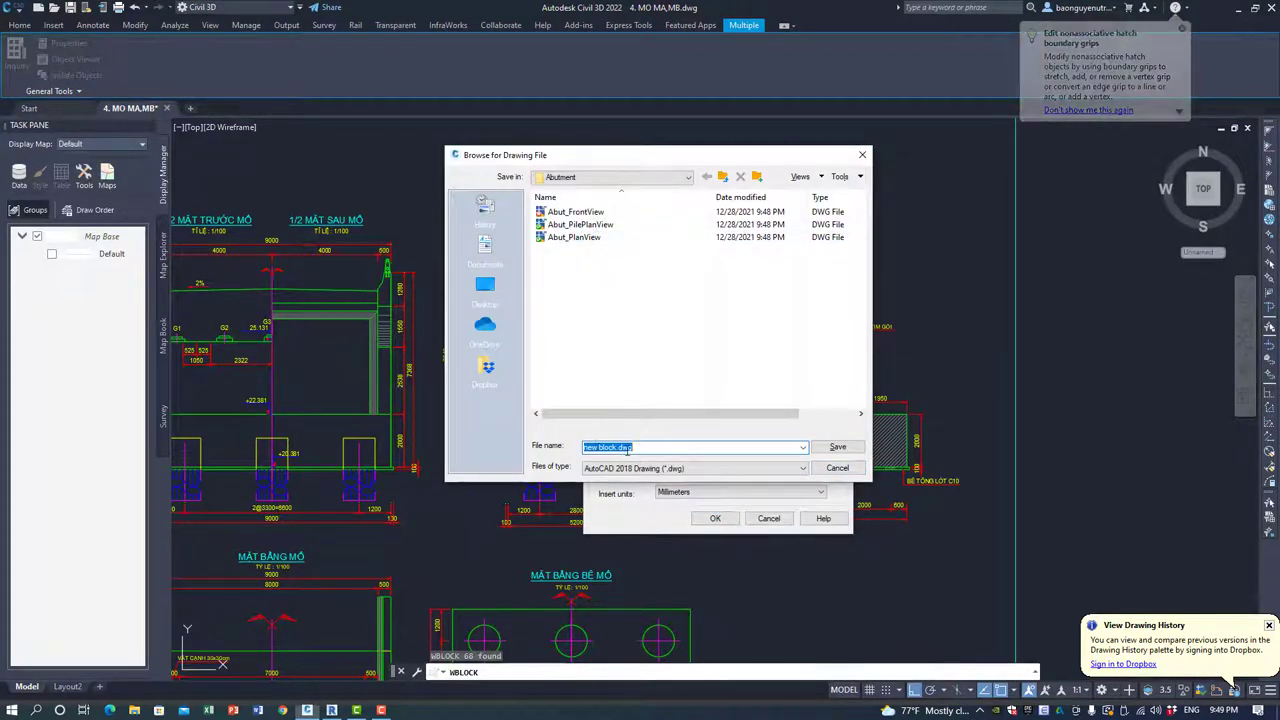
pyautogui.click(585, 212)
pyautogui.write('Abut_SiView')
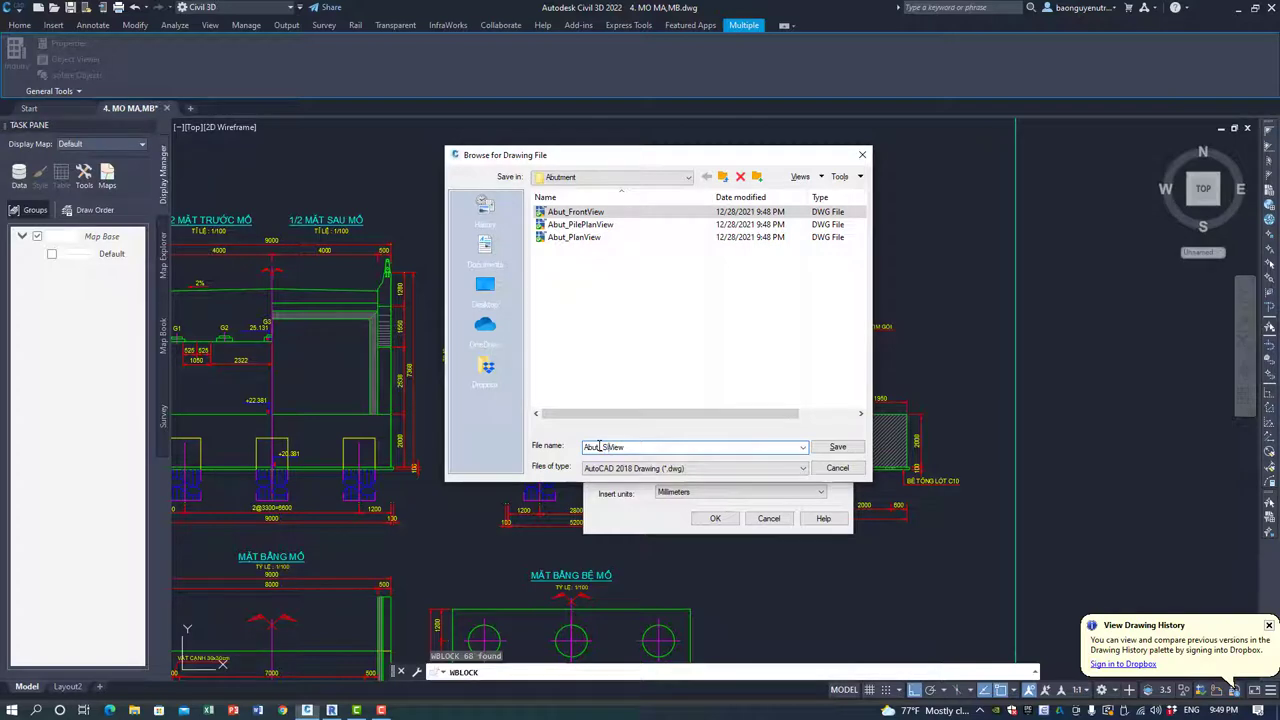
pyautogui.press('Return')
pyautogui.click(715, 518)
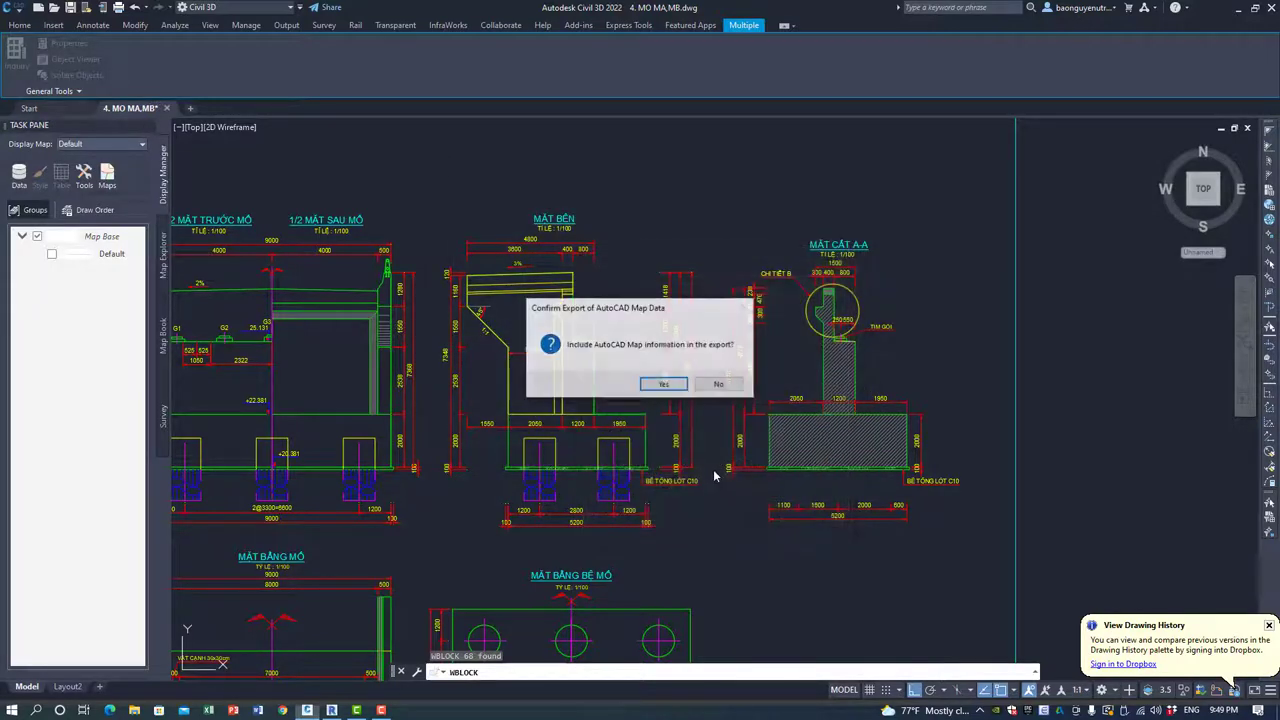
pyautogui.click(673, 387)
pyautogui.moveTo(673, 387)
pyautogui.mouseDown(button='middle')
pyautogui.moveTo(529, 414)
pyautogui.moveTo(435, 411)
pyautogui.mouseUp(button='middle')
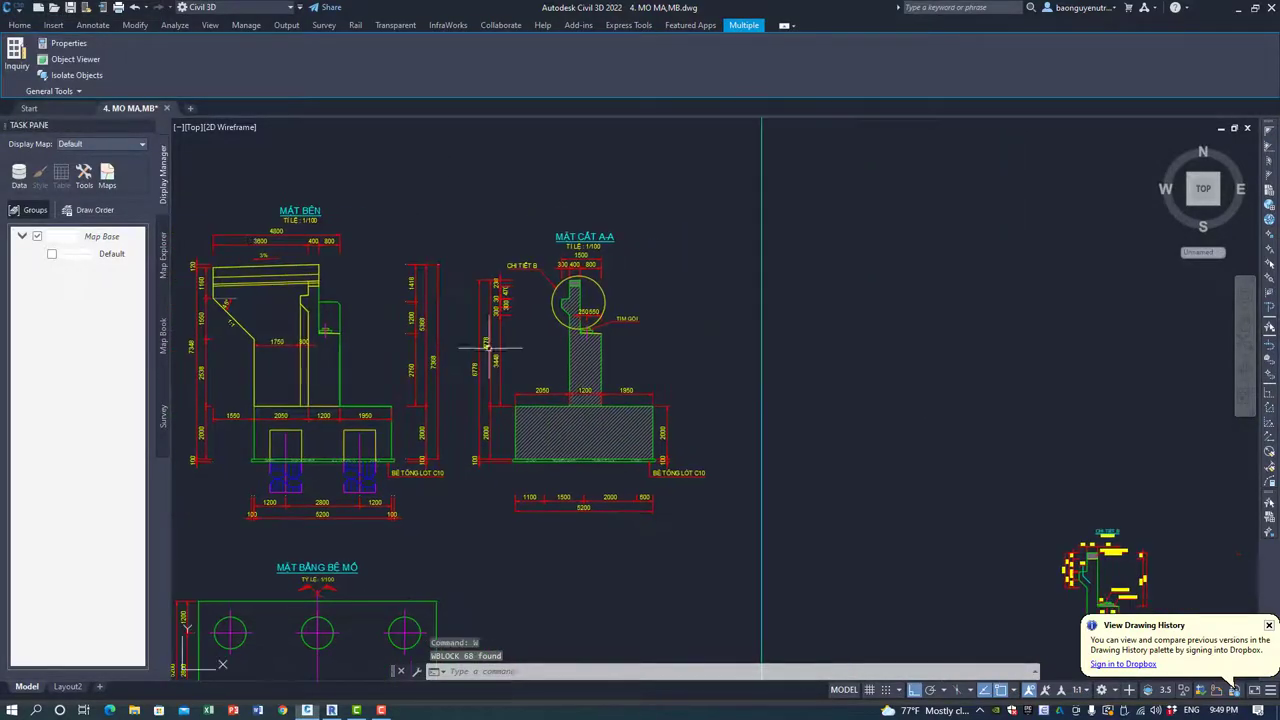
# Window-select the whole MẶT CẮT A-A section and start Write Block.
pyautogui.click(448, 156)
pyautogui.click(720, 574)
pyautogui.click(449, 163)
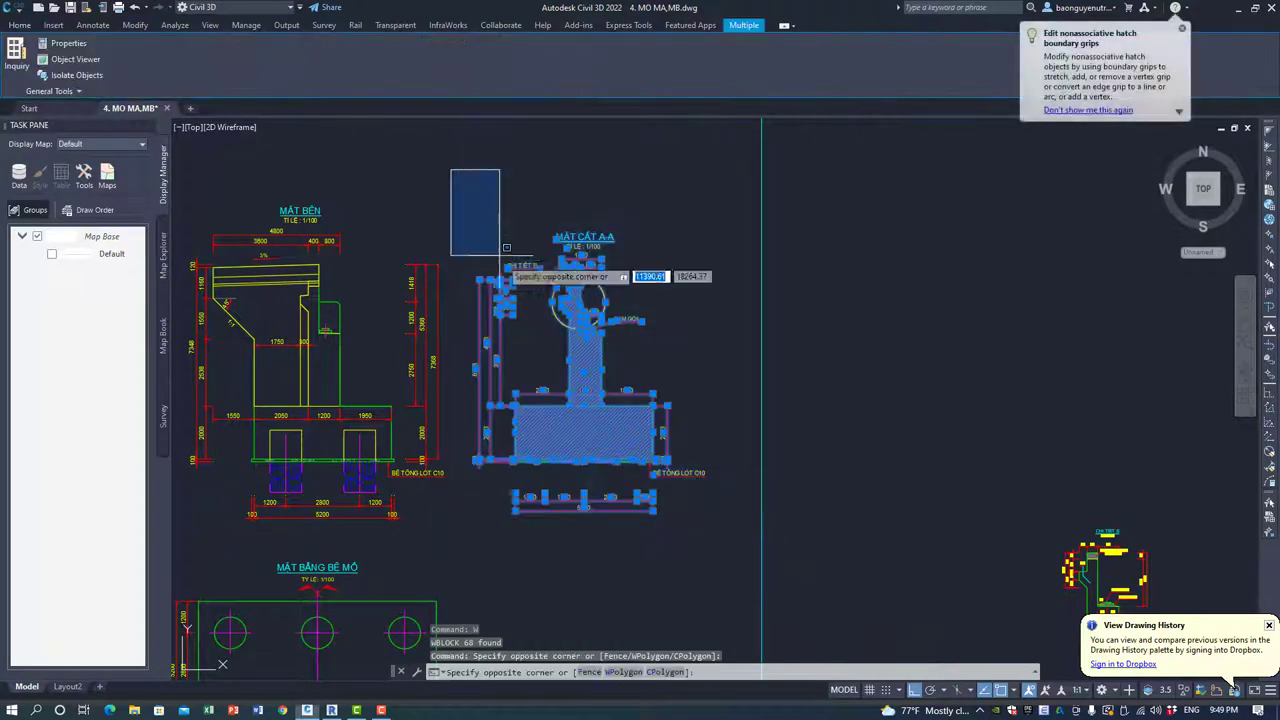
pyautogui.click(730, 548)
pyautogui.write('W')
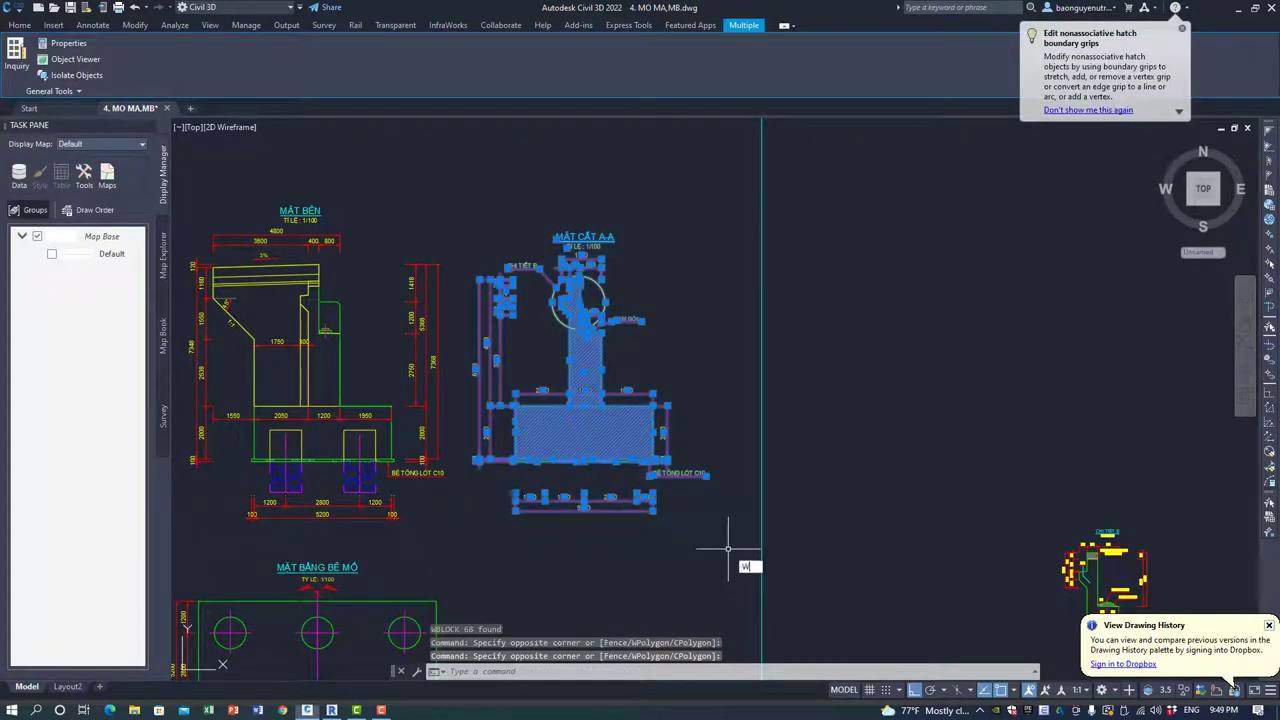
pyautogui.press('Return')
pyautogui.click(838, 467)
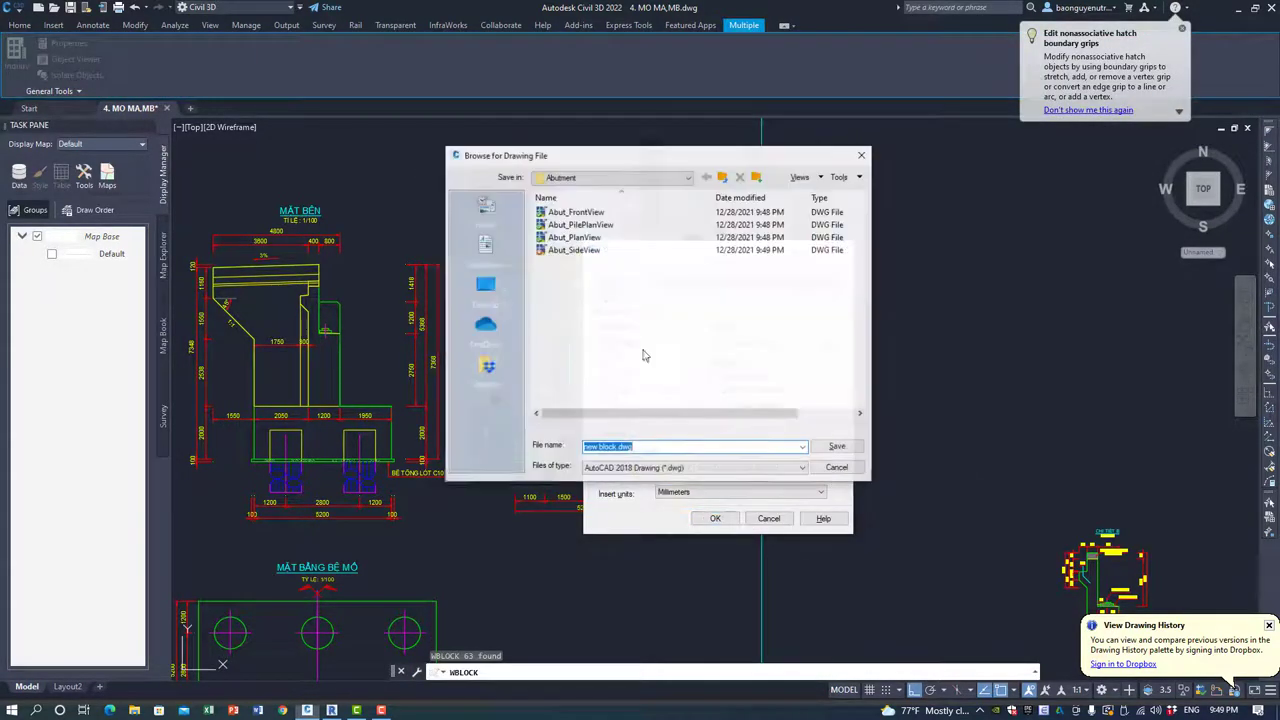
# Save the section's 63 objects as Abut_AA Section, including map data, and return to Revit.
pyautogui.write('A')
pyautogui.press('BackSpace')
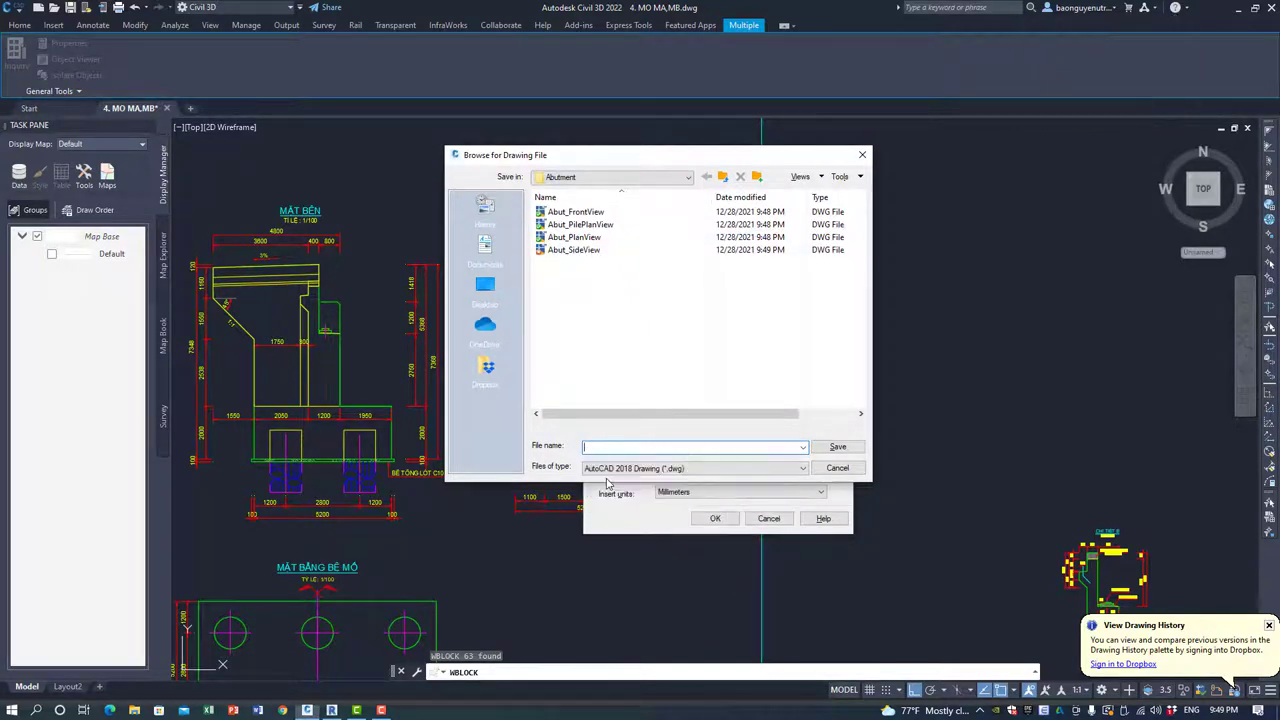
pyautogui.click(588, 214)
pyautogui.write('Abut_AA Sectio')
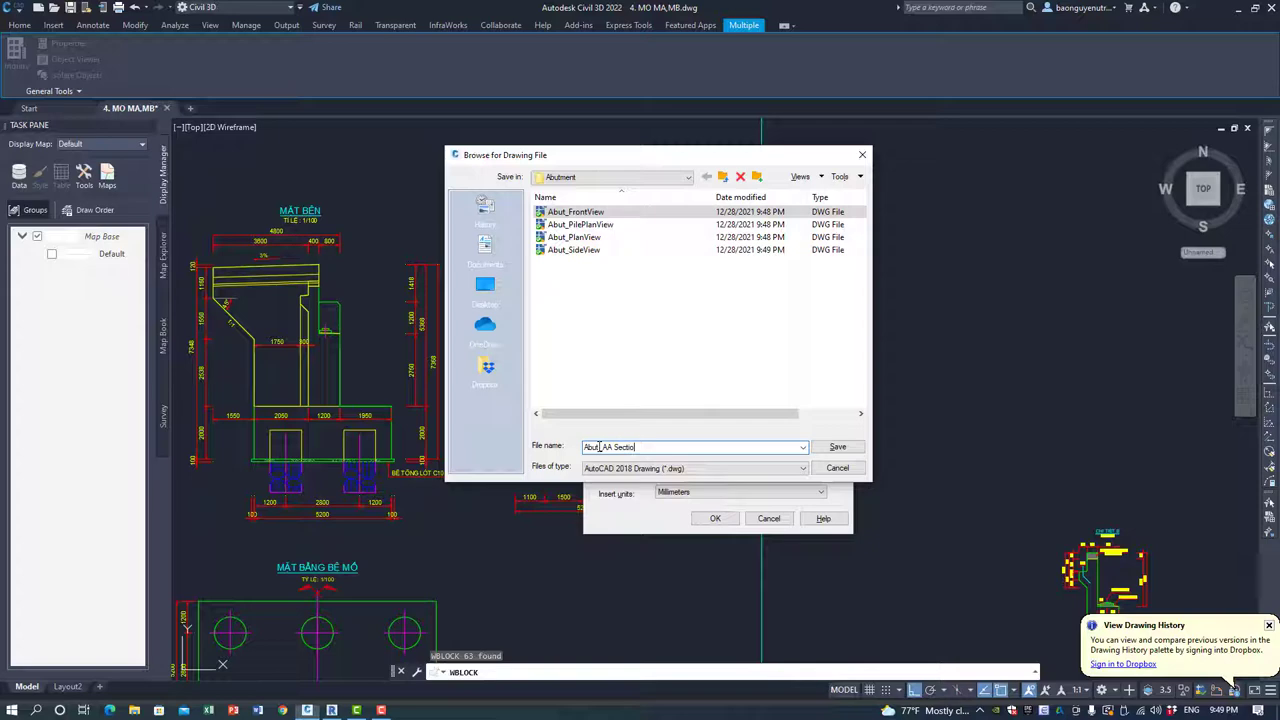
pyautogui.write('n')
pyautogui.press('Return')
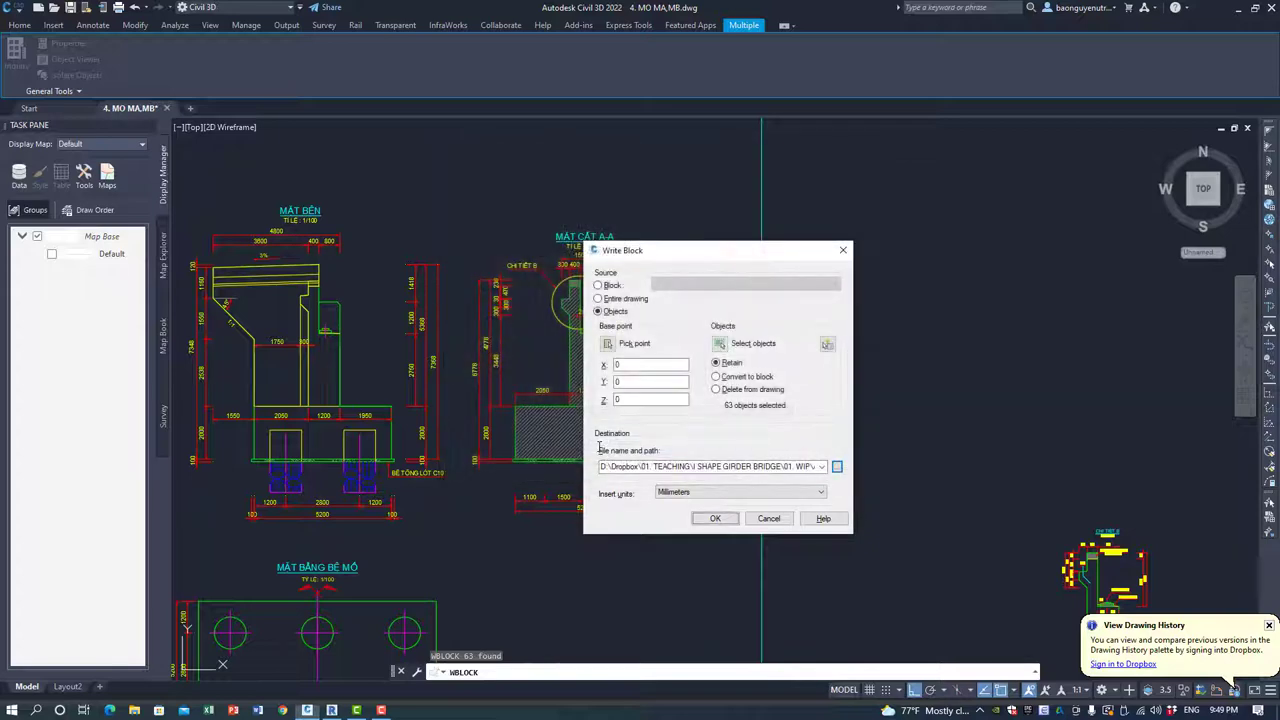
pyautogui.click(706, 520)
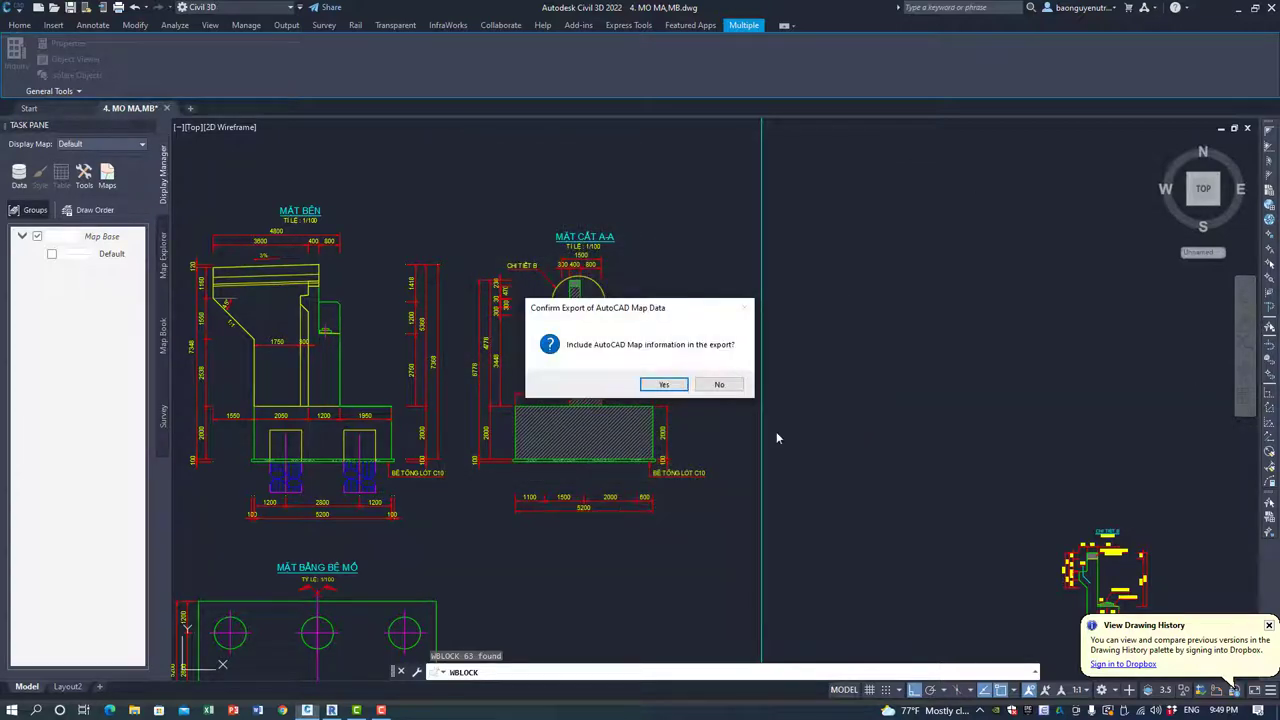
pyautogui.click(664, 381)
pyautogui.scroll(-3, 634, 257)
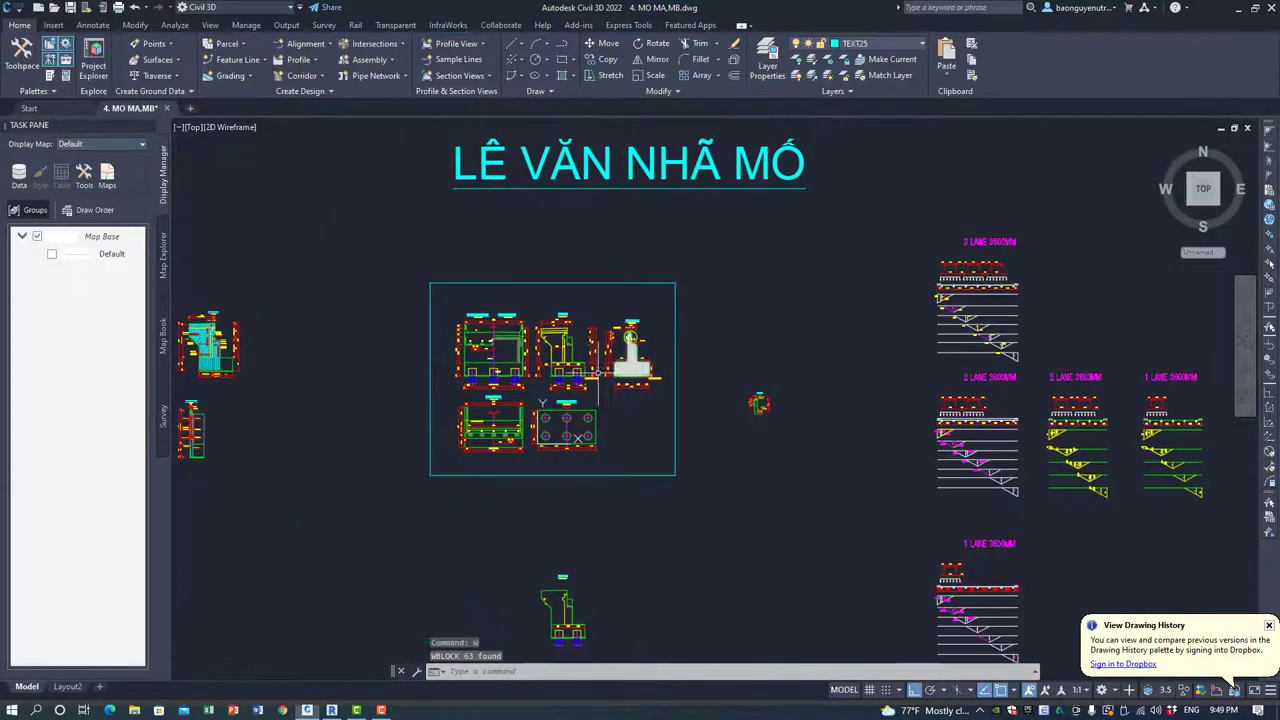
pyautogui.click(1239, 8)
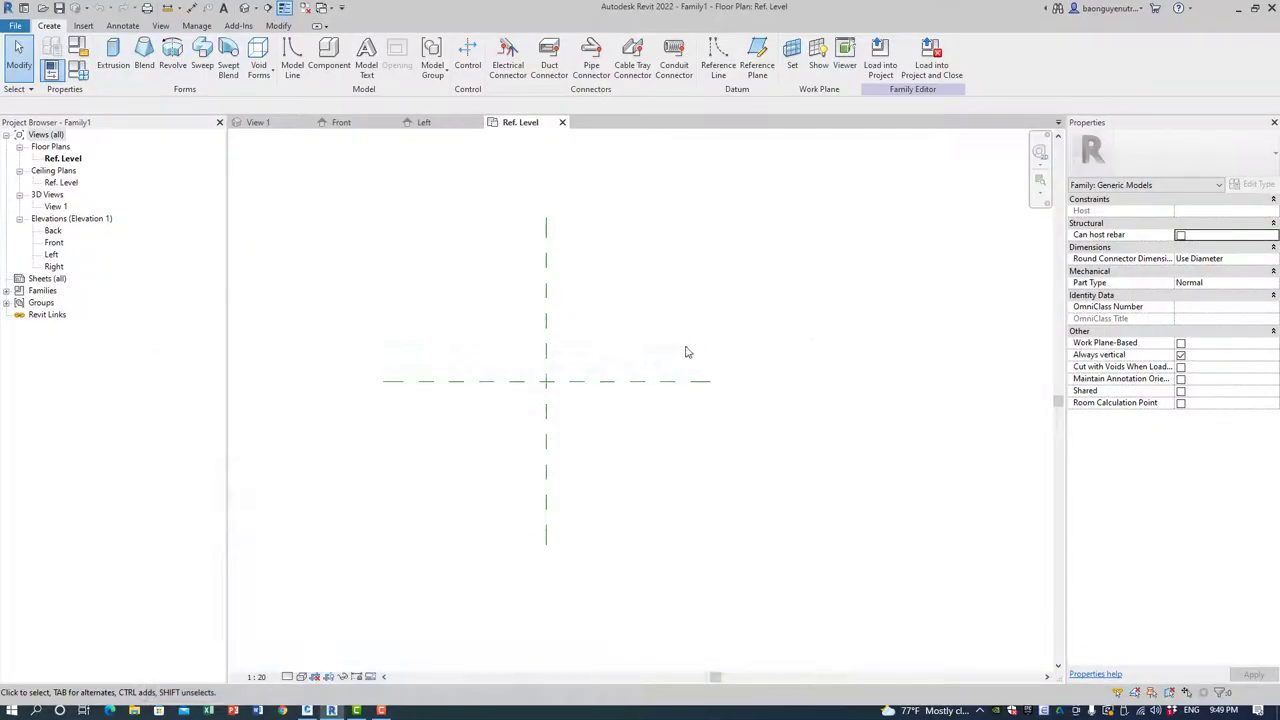
# Pan around the Ref. Level plan, then open the Front elevation from the Project Browser.
pyautogui.moveTo(367, 280)
pyautogui.mouseDown(button='middle')
pyautogui.moveTo(431, 300)
pyautogui.moveTo(439, 274)
pyautogui.mouseUp(button='middle')
pyautogui.scroll(2, 474, 317)
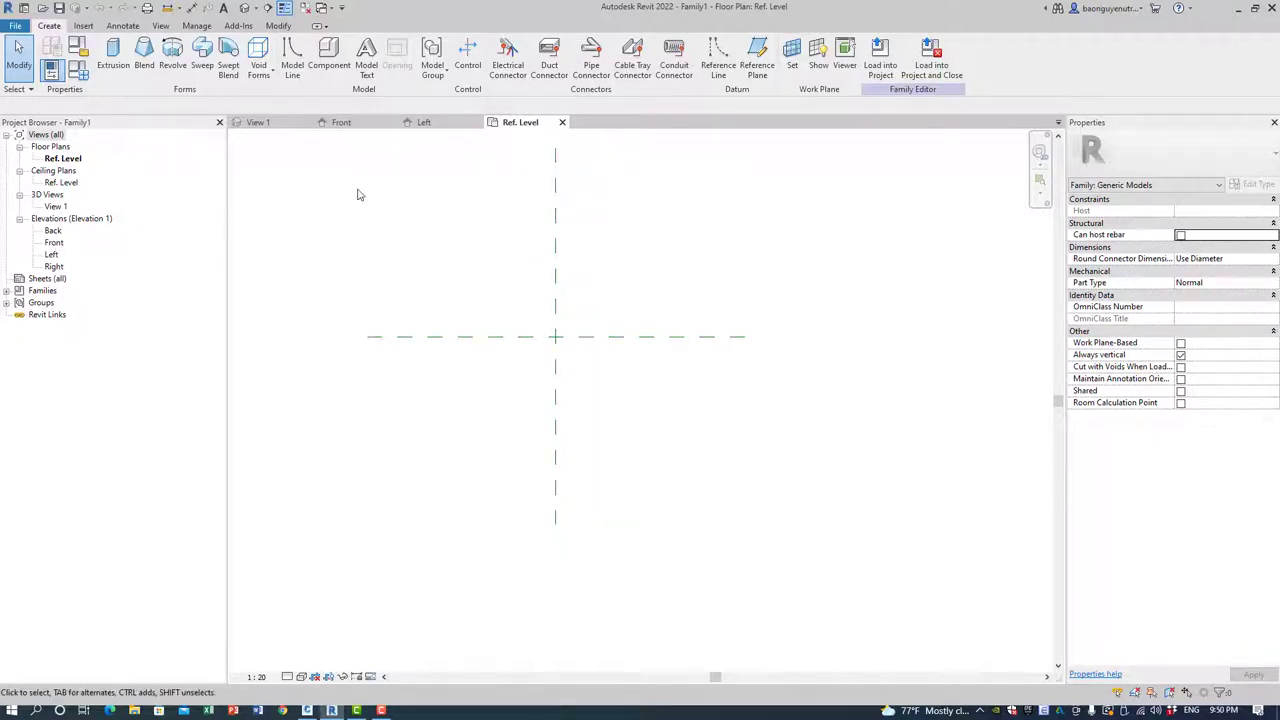
pyautogui.moveTo(359, 194); pyautogui.dragTo(379, 301, button='middle')
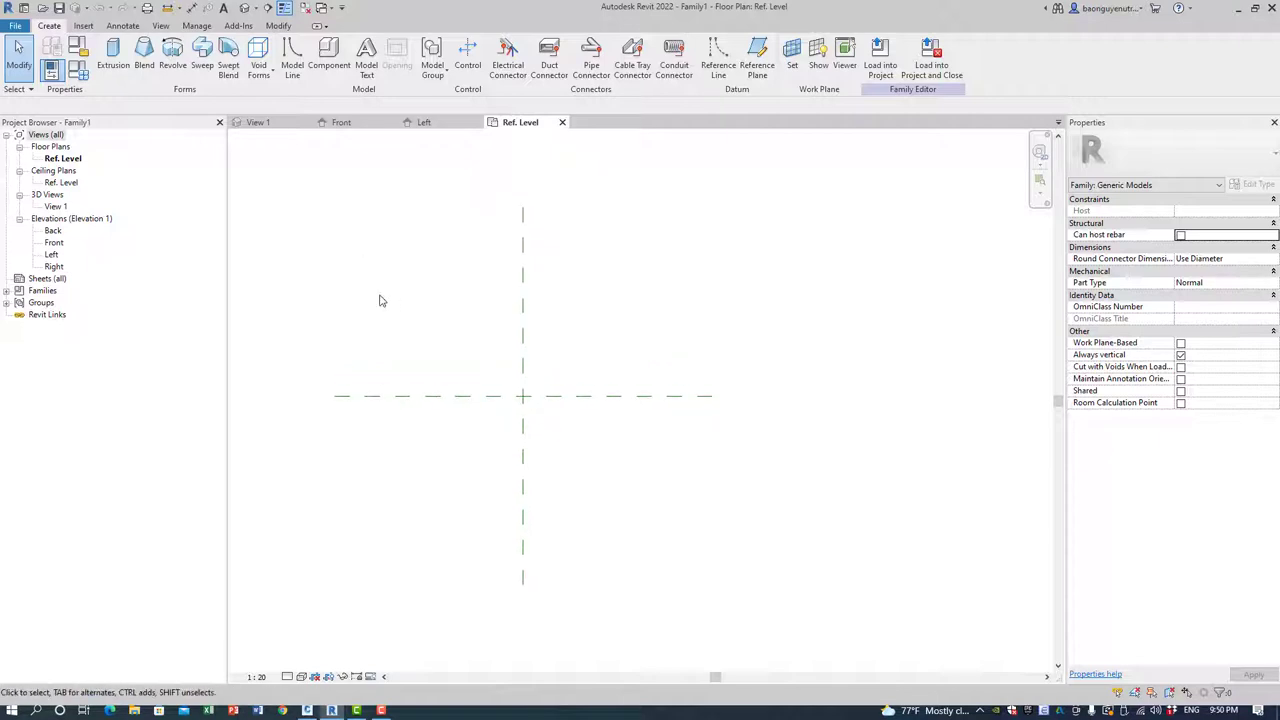
pyautogui.scroll(1, 380, 301)
pyautogui.moveTo(394, 309)
pyautogui.mouseDown(button='middle')
pyautogui.moveTo(386, 286)
pyautogui.moveTo(382, 310)
pyautogui.mouseUp(button='middle')
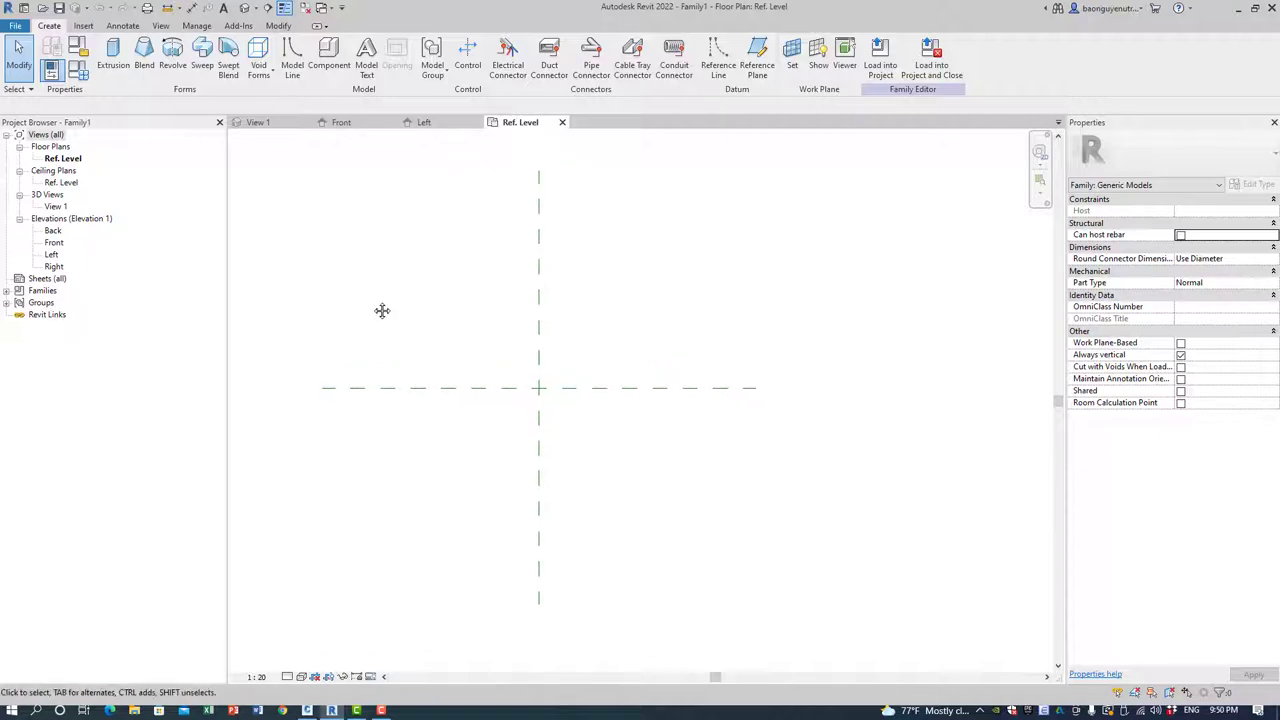
pyautogui.doubleClick(56, 243)
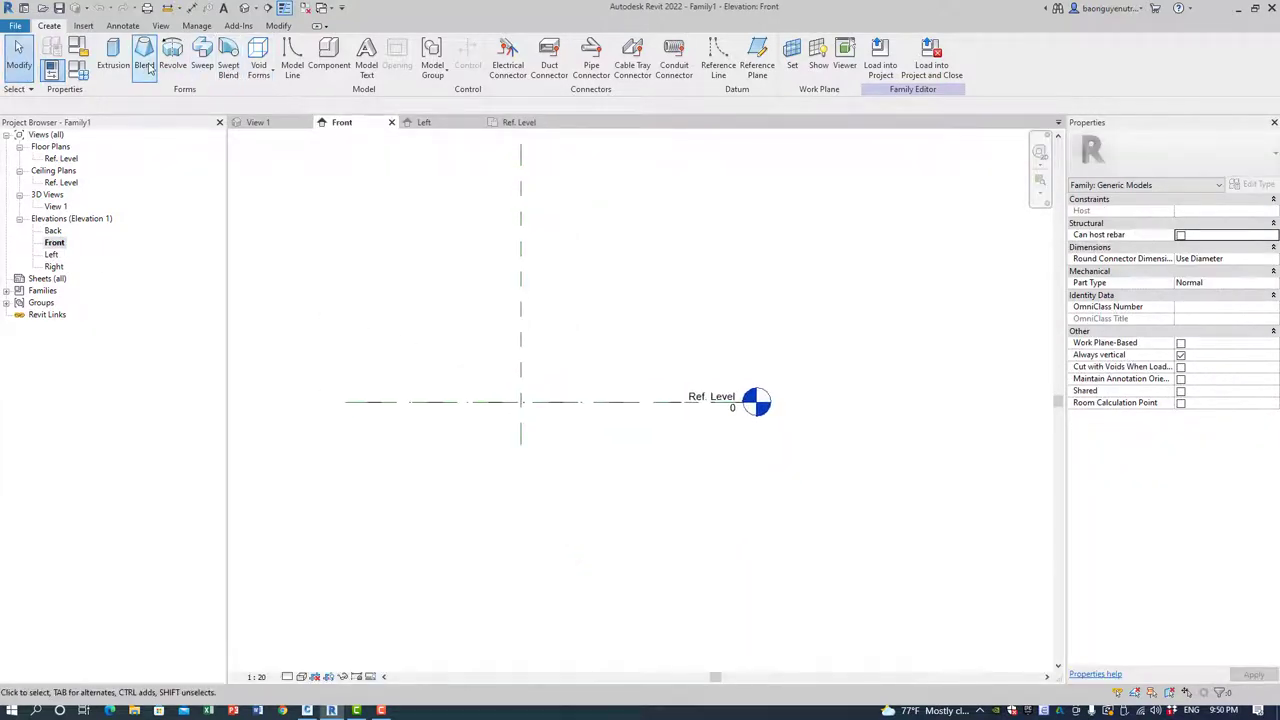
# Start a CAD import and browse on the D: drive to the Abutment folder.
pyautogui.click(83, 25)
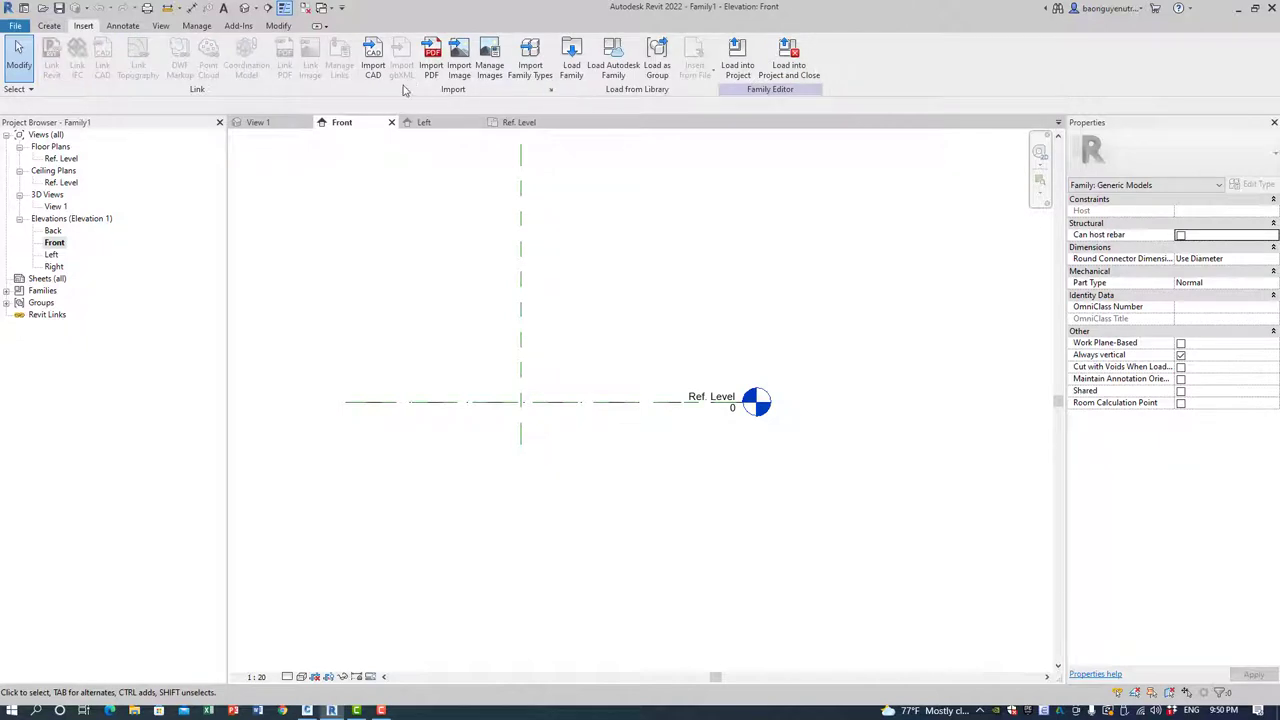
pyautogui.click(373, 66)
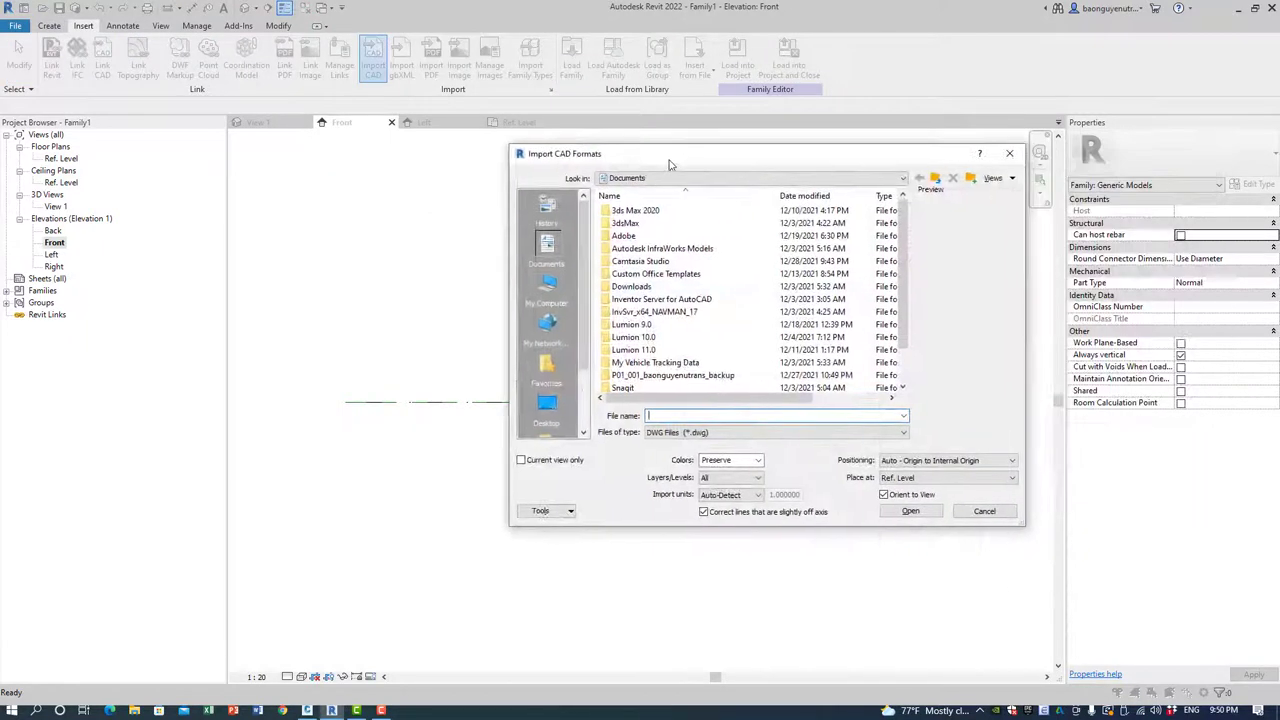
pyautogui.click(703, 195)
pyautogui.click(714, 178)
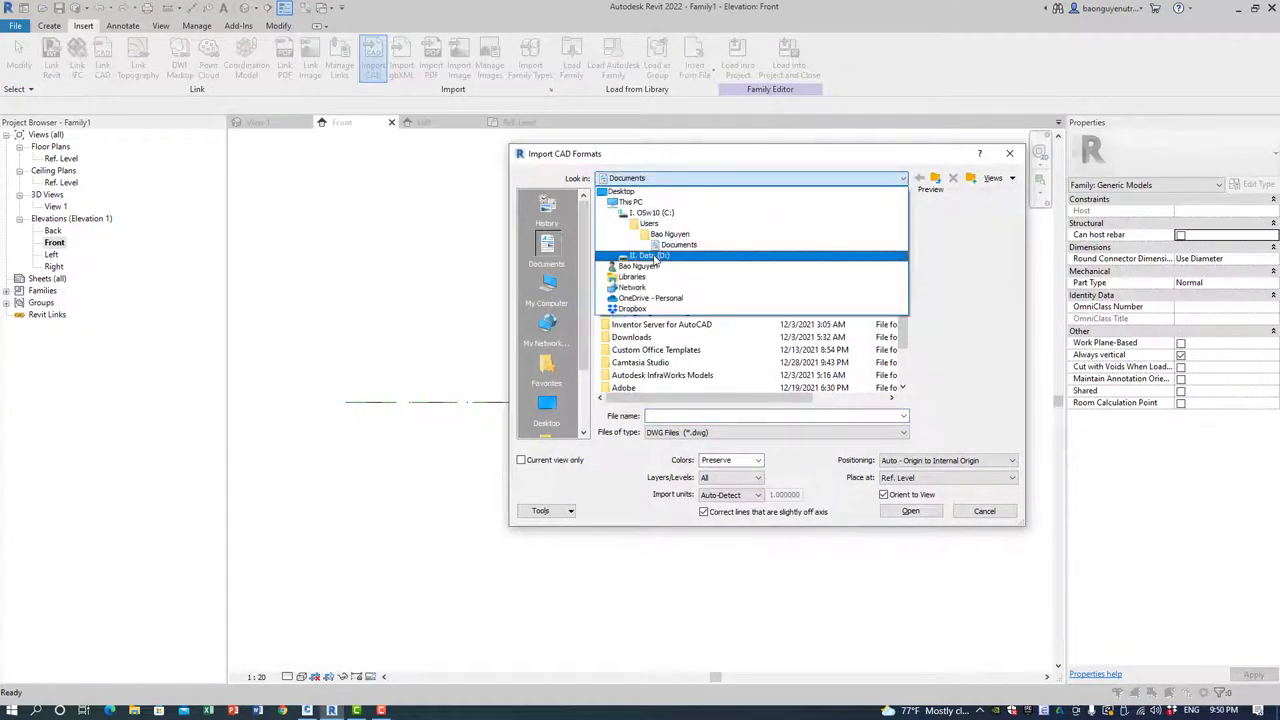
pyautogui.click(655, 256)
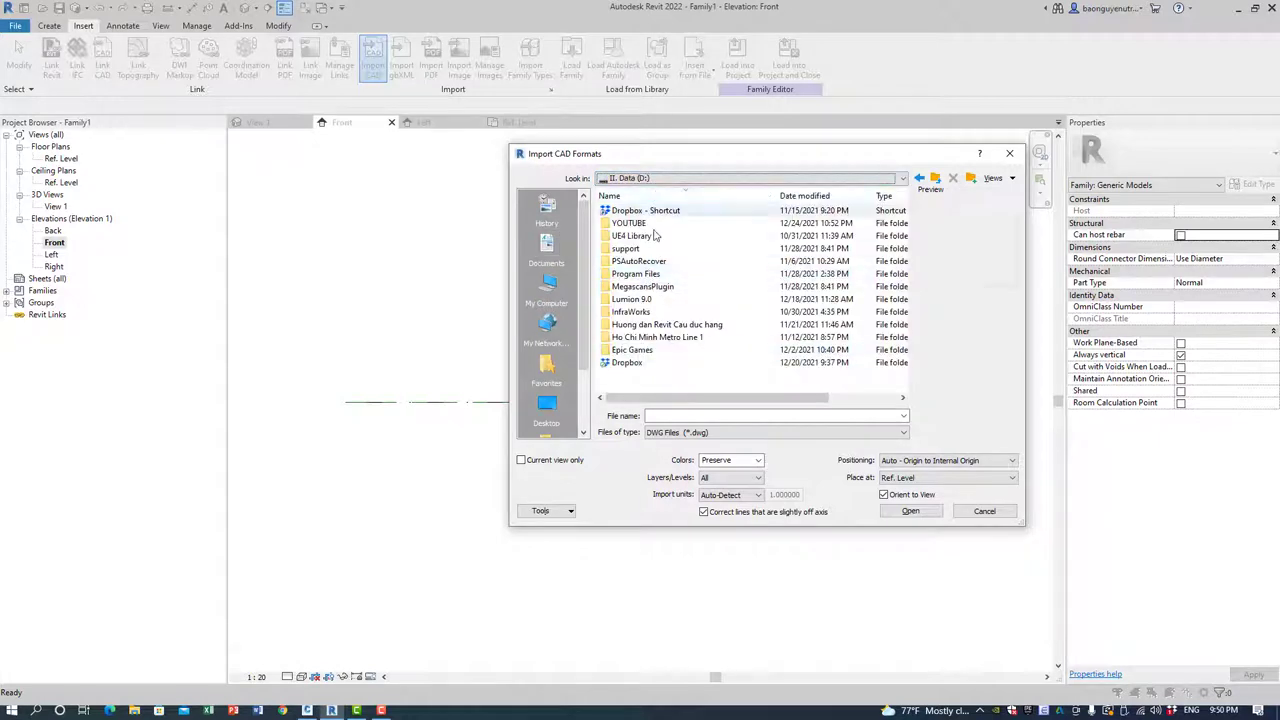
pyautogui.doubleClick(640, 364)
pyautogui.scroll(-3, 660, 365)
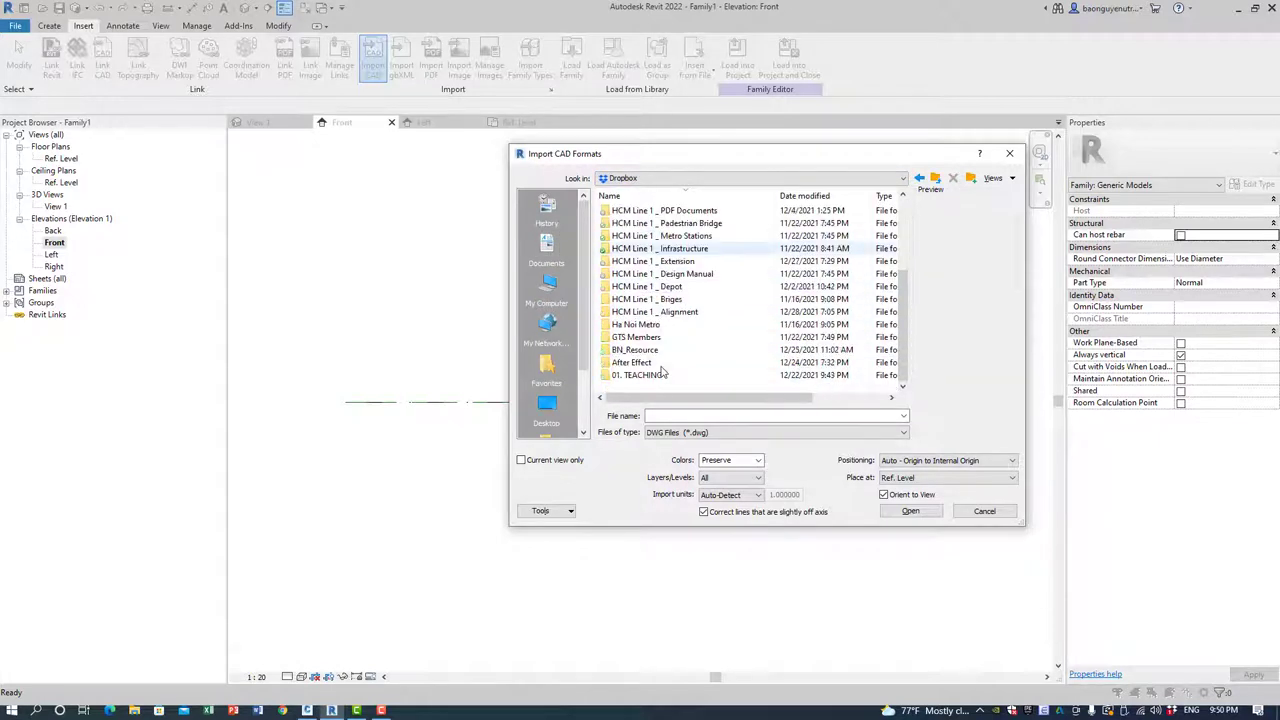
pyautogui.doubleClick(660, 375)
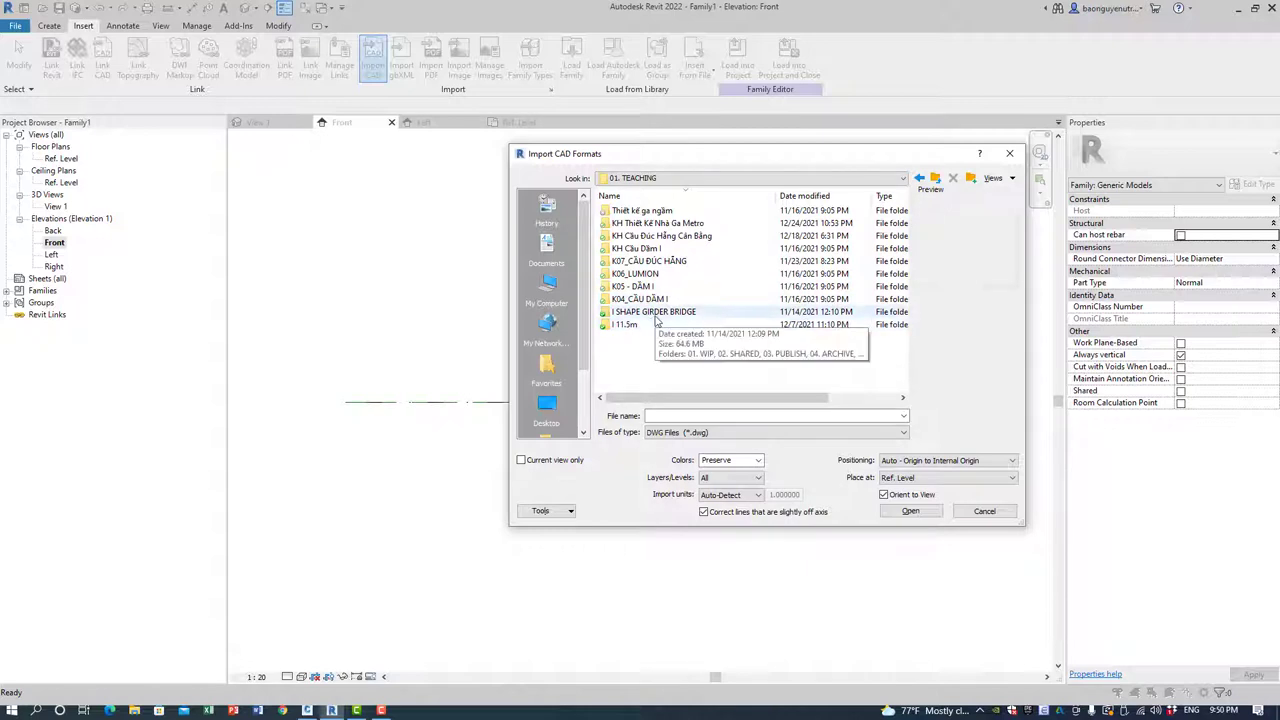
pyautogui.doubleClick(656, 312)
pyautogui.doubleClick(640, 261)
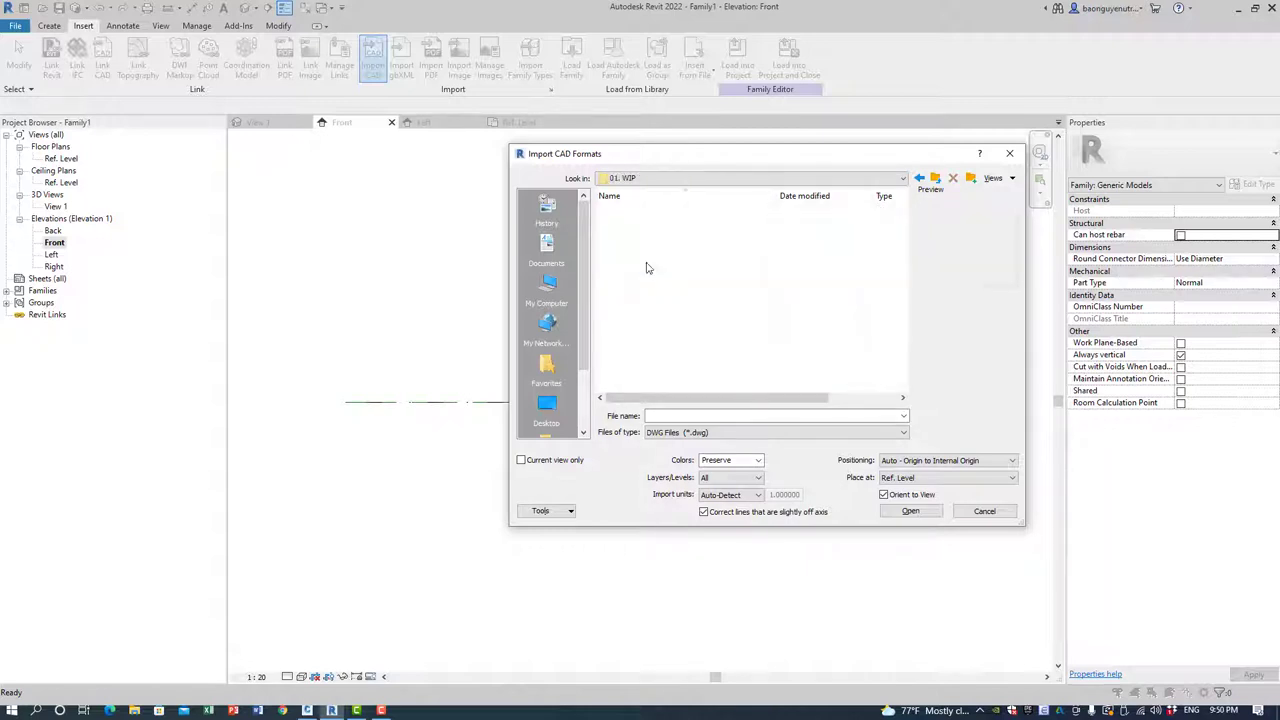
pyautogui.doubleClick(632, 261)
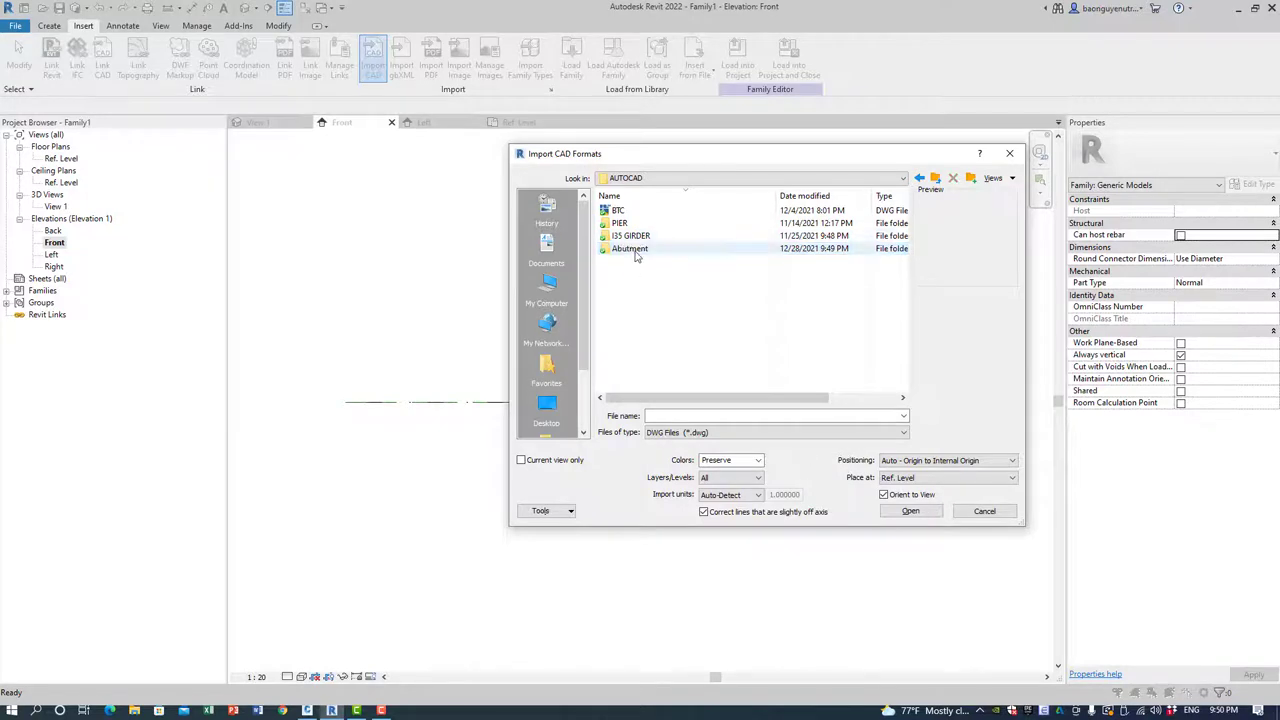
pyautogui.doubleClick(632, 250)
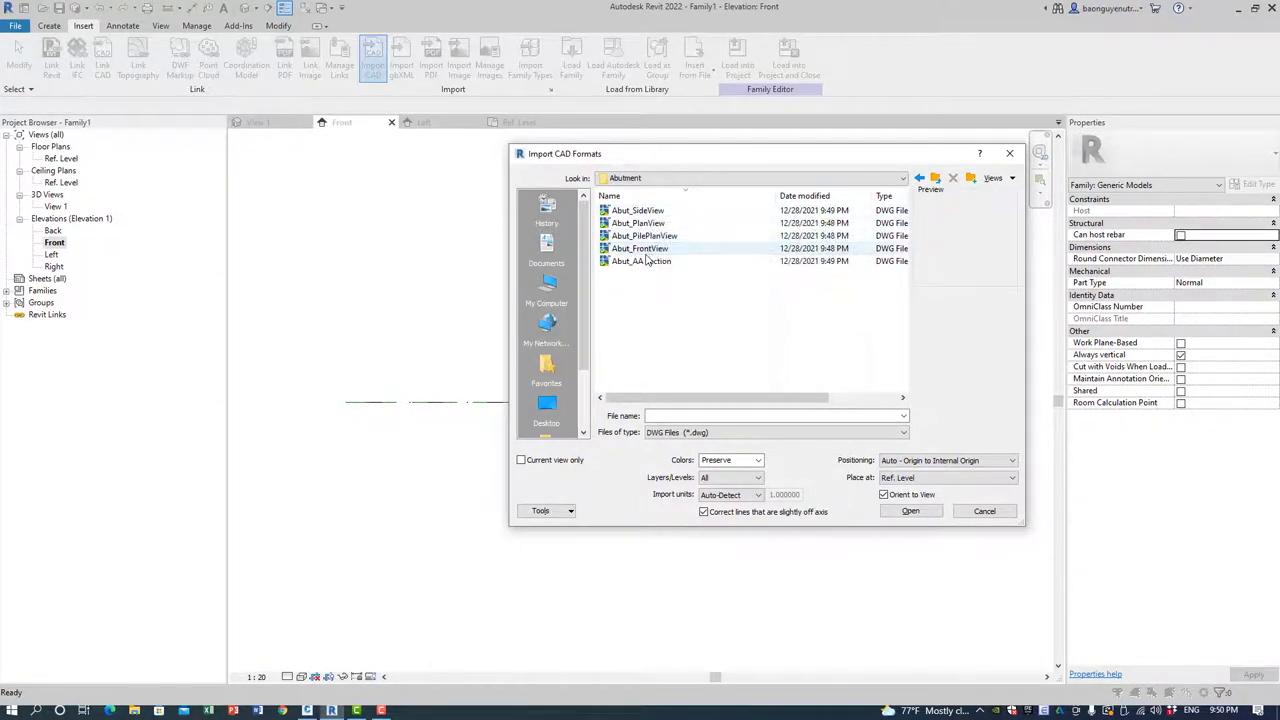
# Import Abut_FrontView.dwg in millimeter units with Manual - Center positioning.
pyautogui.click(648, 248)
pyautogui.click(735, 497)
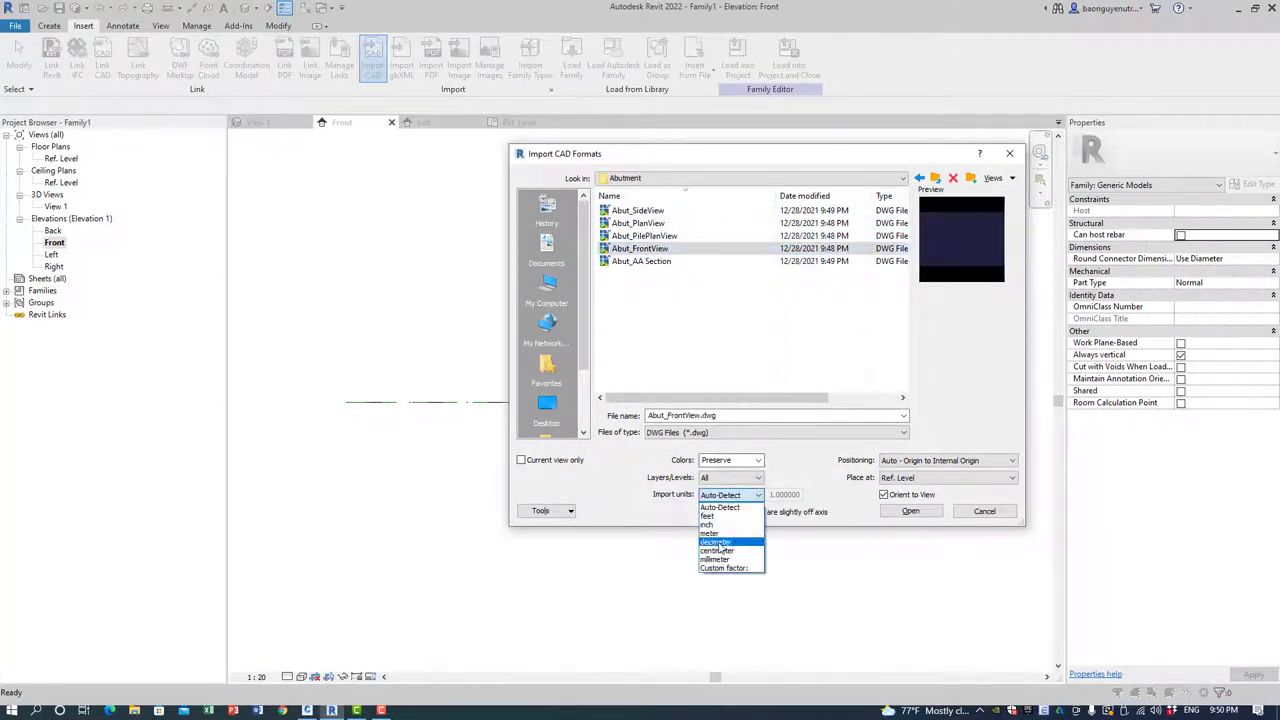
pyautogui.click(716, 559)
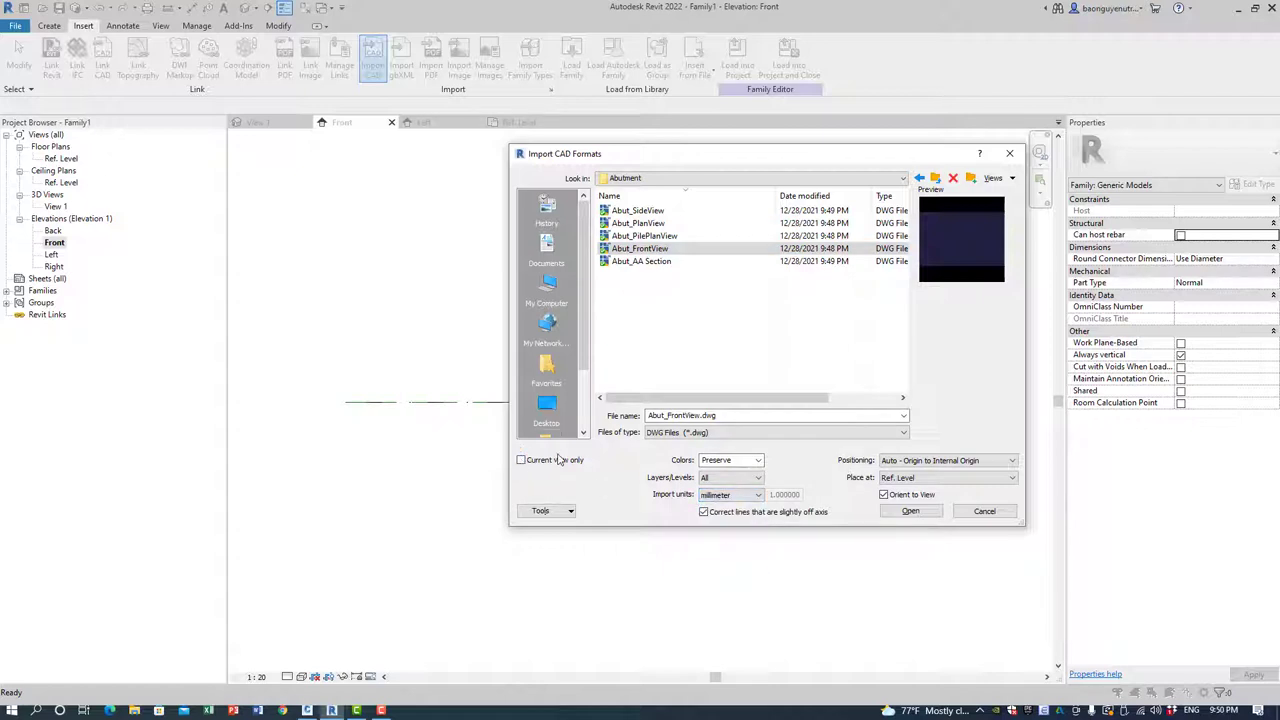
pyautogui.click(1005, 464)
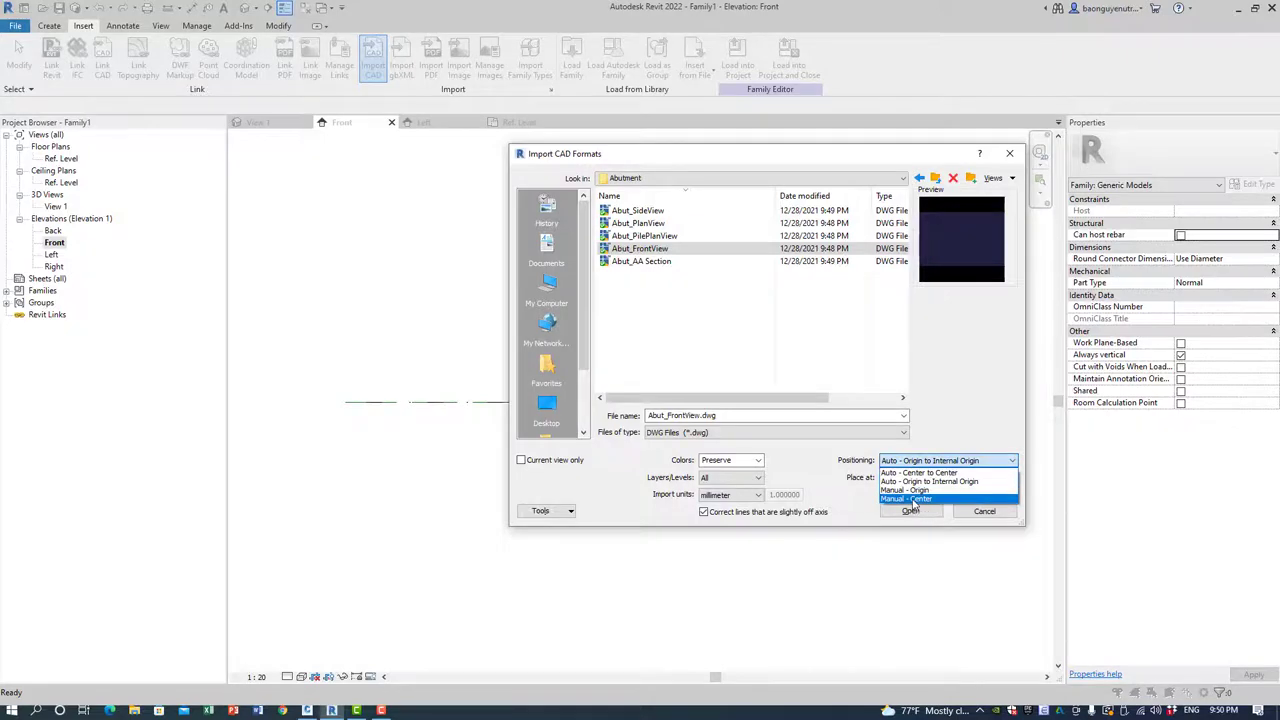
pyautogui.click(911, 499)
pyautogui.click(910, 511)
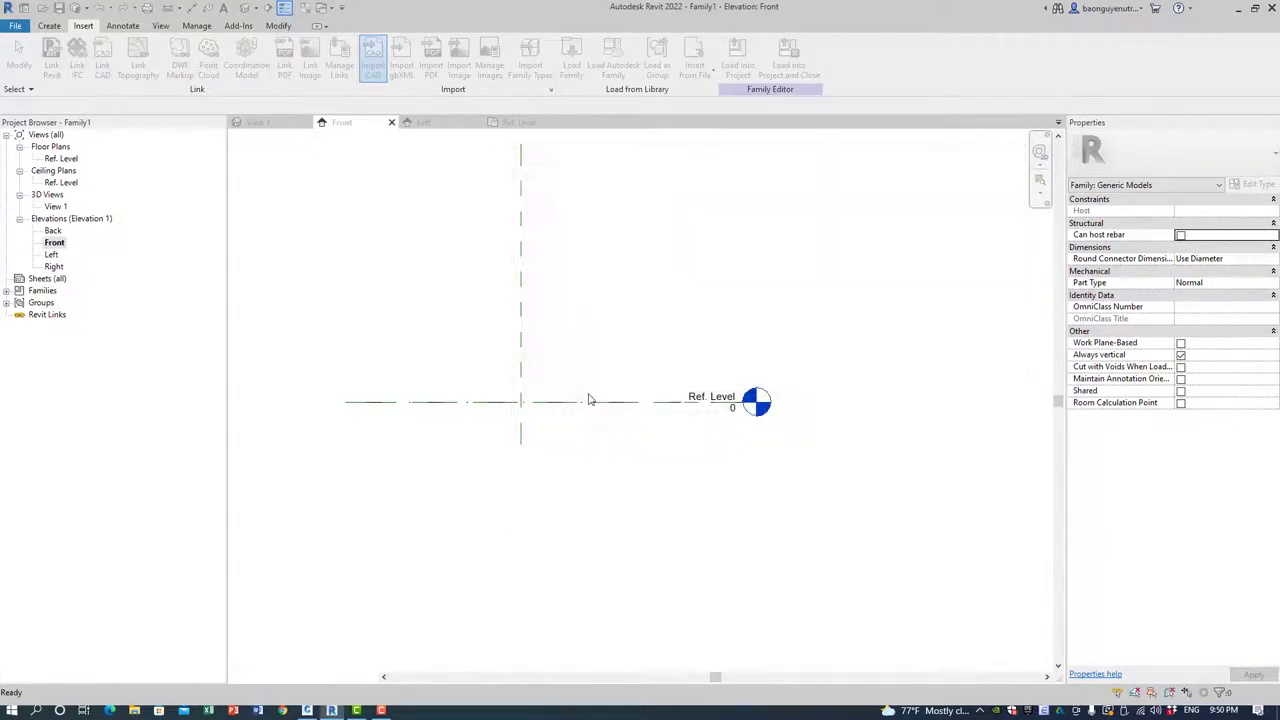
pyautogui.scroll(-3, 573, 365)
pyautogui.scroll(-2, 640, 357)
# Place the front view, then align its +22.381 line to Ref. Level and its centreline to the centre plane.
pyautogui.click(550, 398)
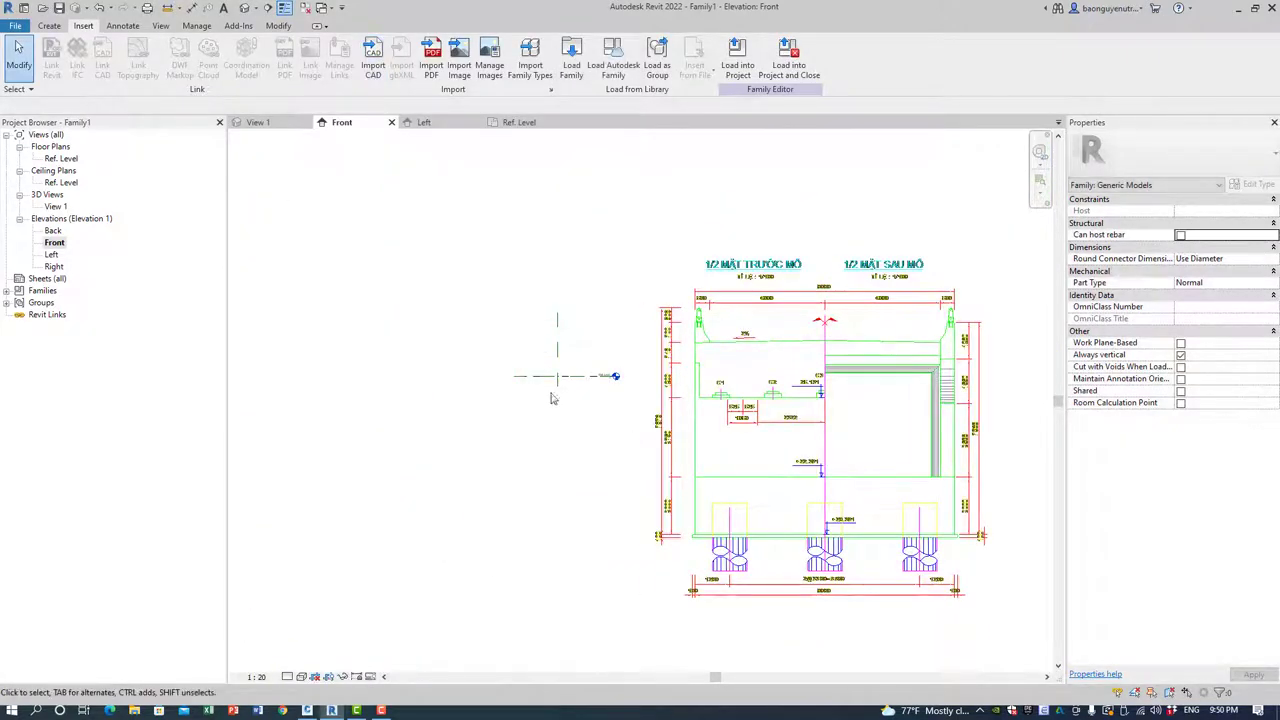
pyautogui.press('l')
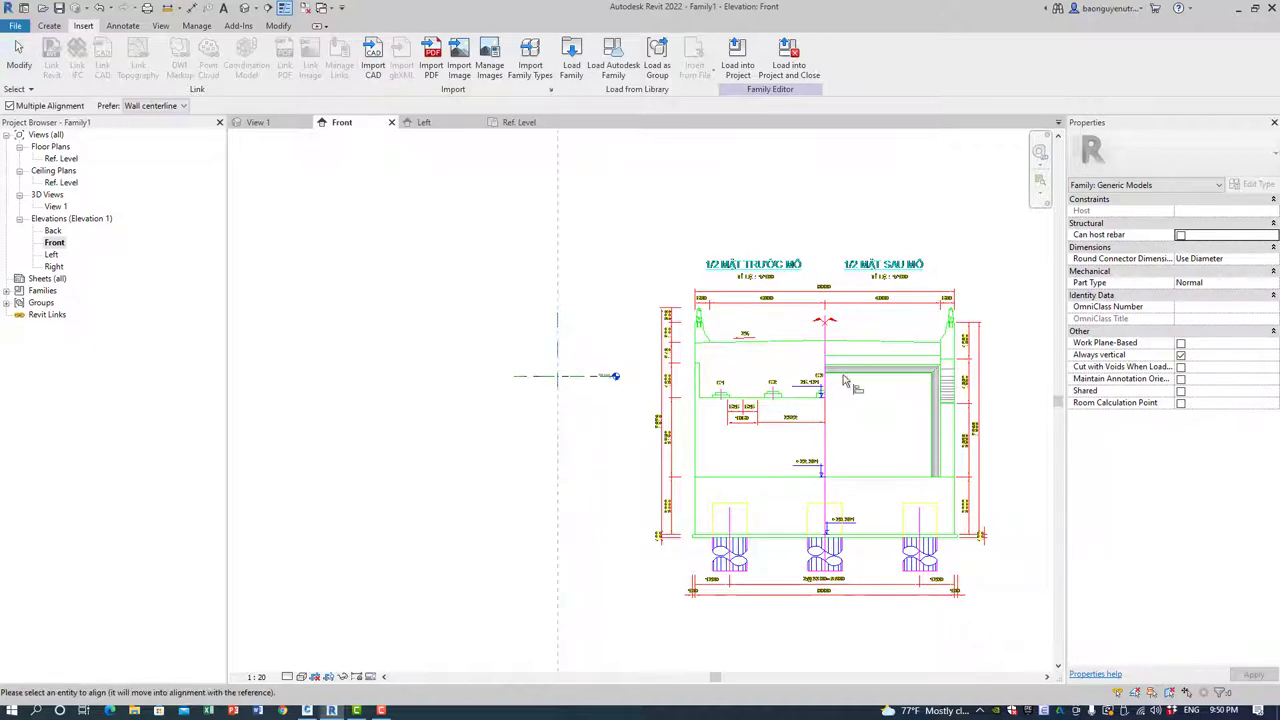
pyautogui.click(824, 428)
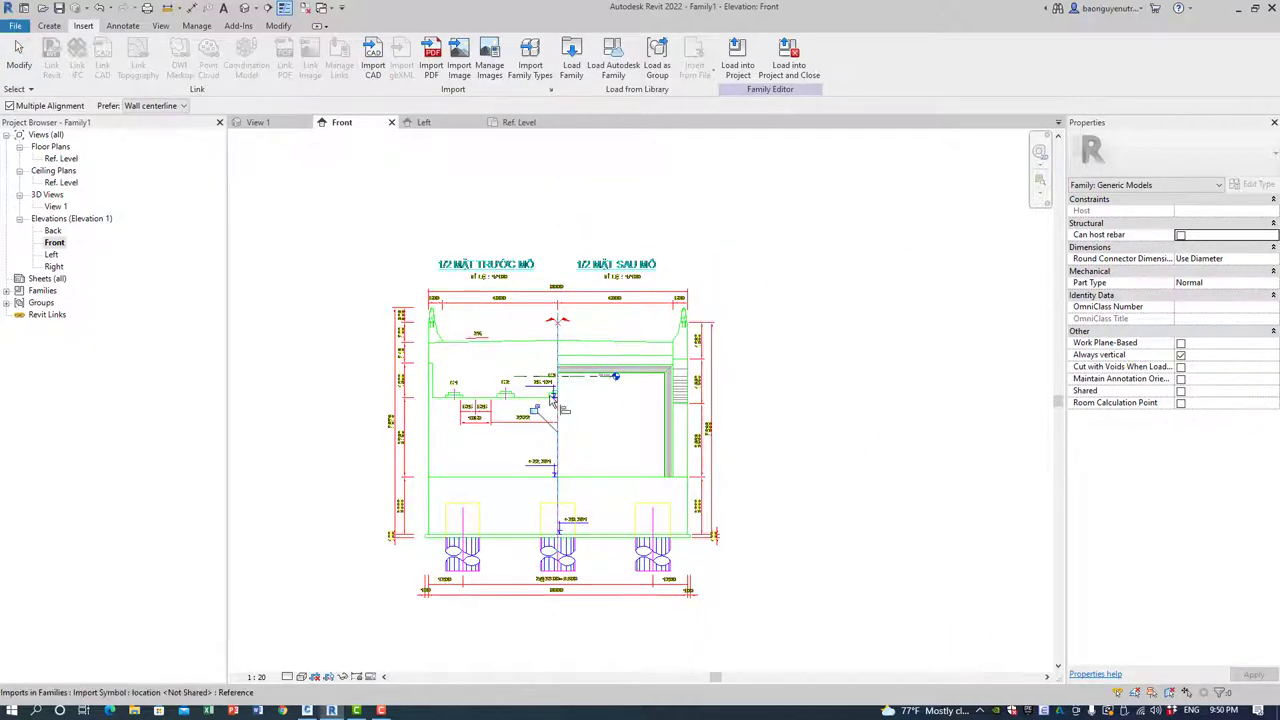
pyautogui.hotkey('ctrl', 'z')
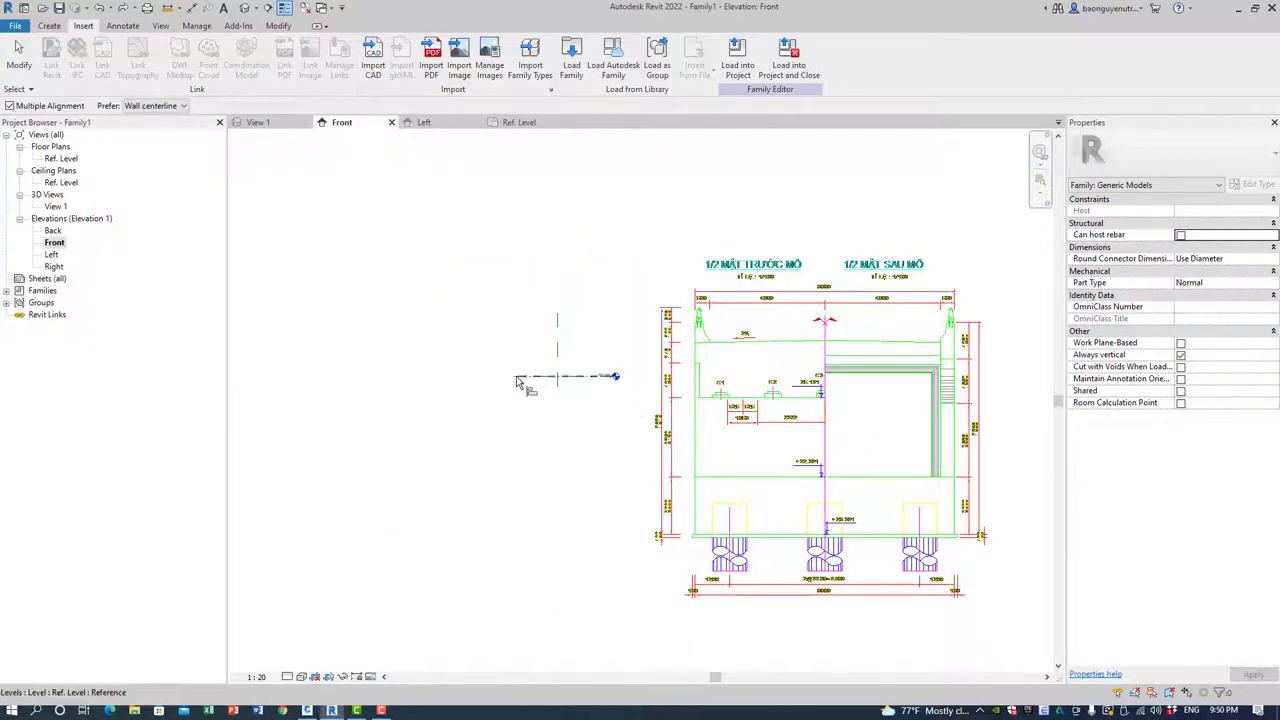
pyautogui.click(872, 481)
pyautogui.scroll(2, 800, 500)
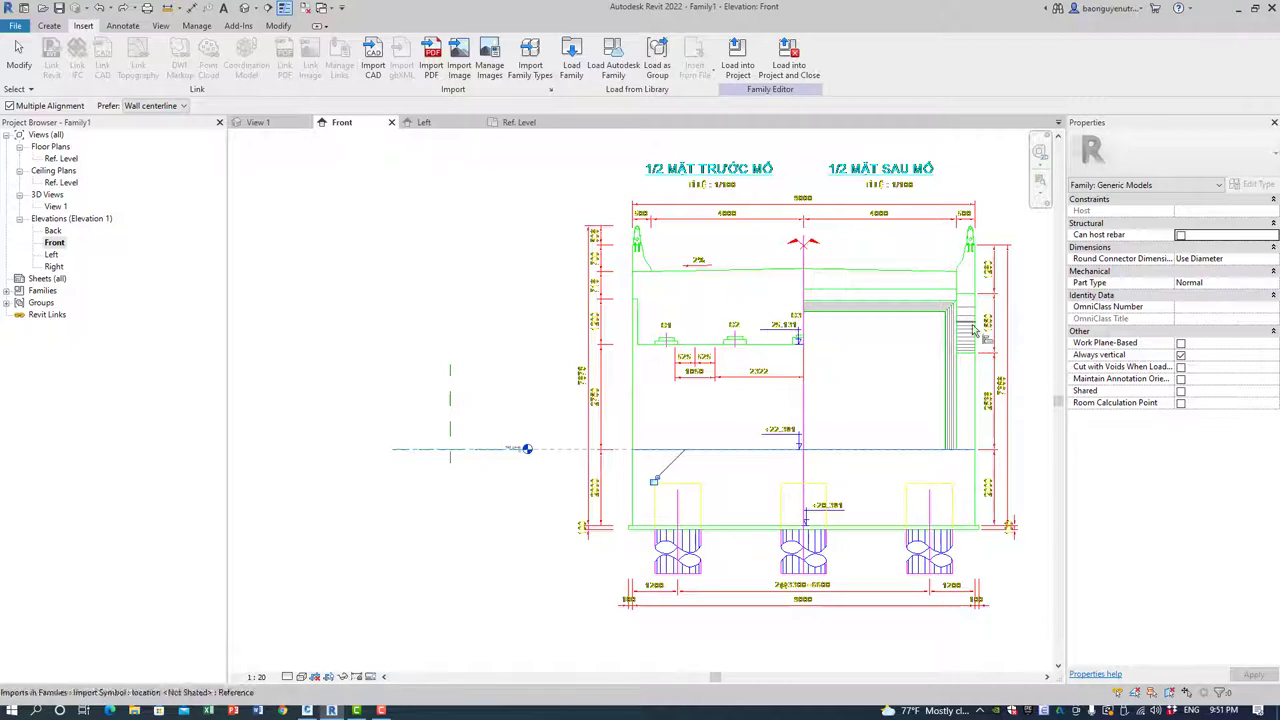
pyautogui.click(810, 365)
pyautogui.press('Escape')
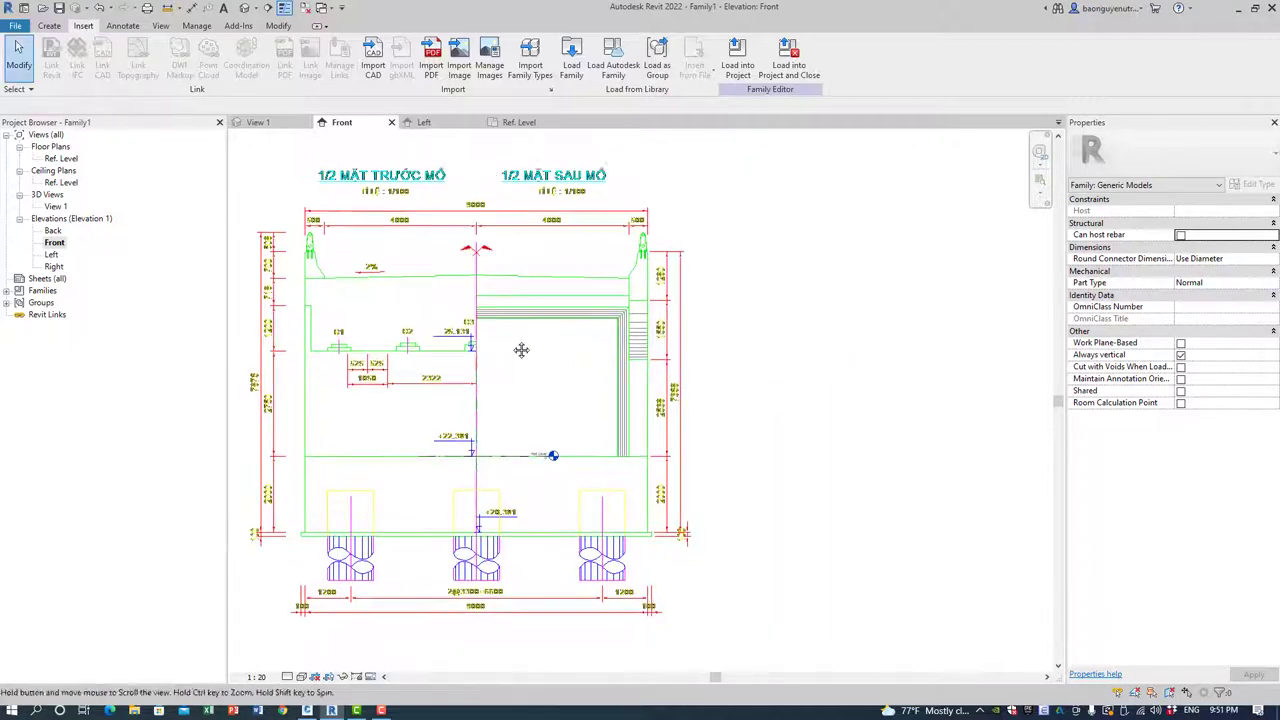
pyautogui.scroll(2, 410, 280)
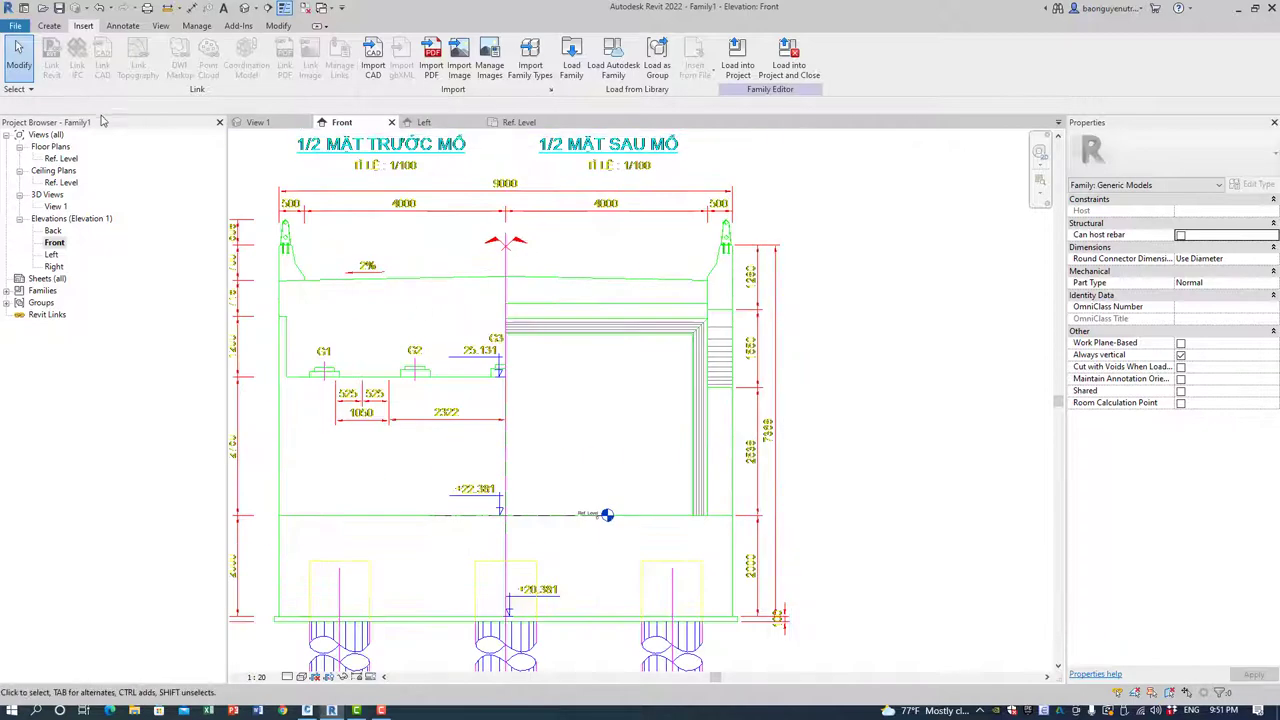
pyautogui.scroll(-3, 310, 377)
pyautogui.scroll(1, 310, 377)
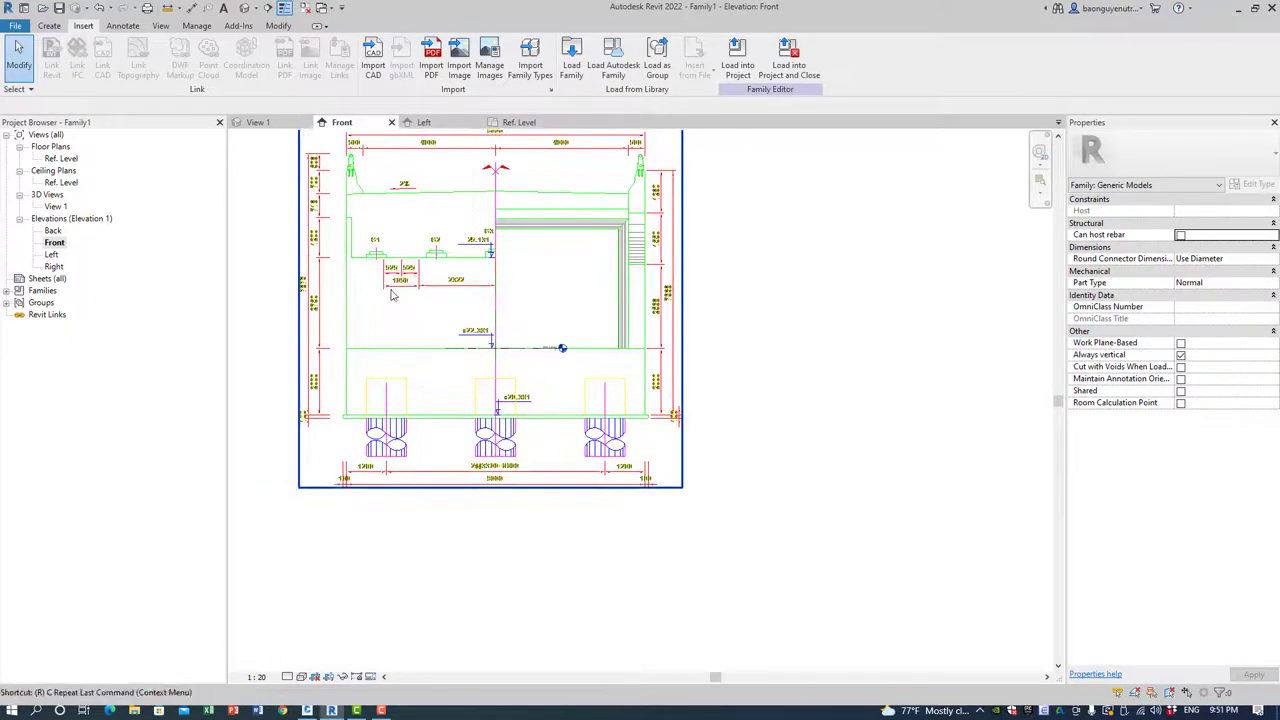
# Draw vertical reference planes (RP) along the footing's left and right edges.
pyautogui.press('r')
pyautogui.press('p')
pyautogui.click(345, 275)
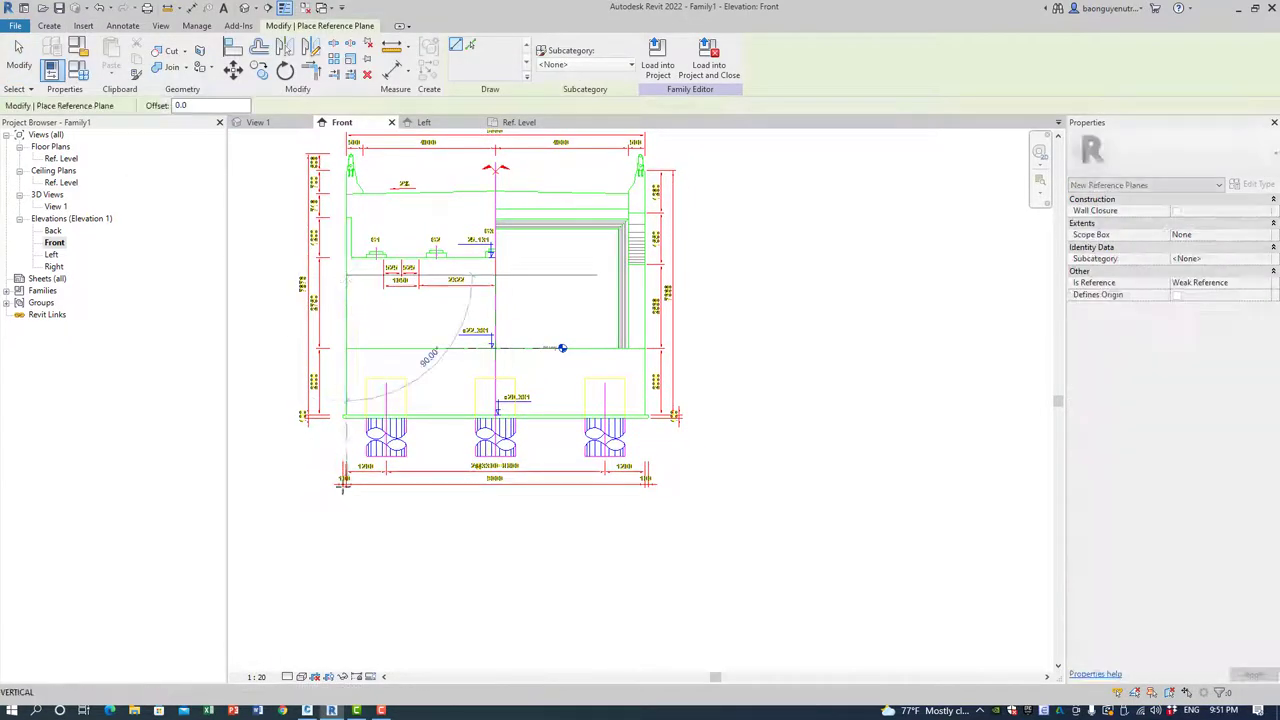
pyautogui.click(344, 549)
pyautogui.click(346, 548)
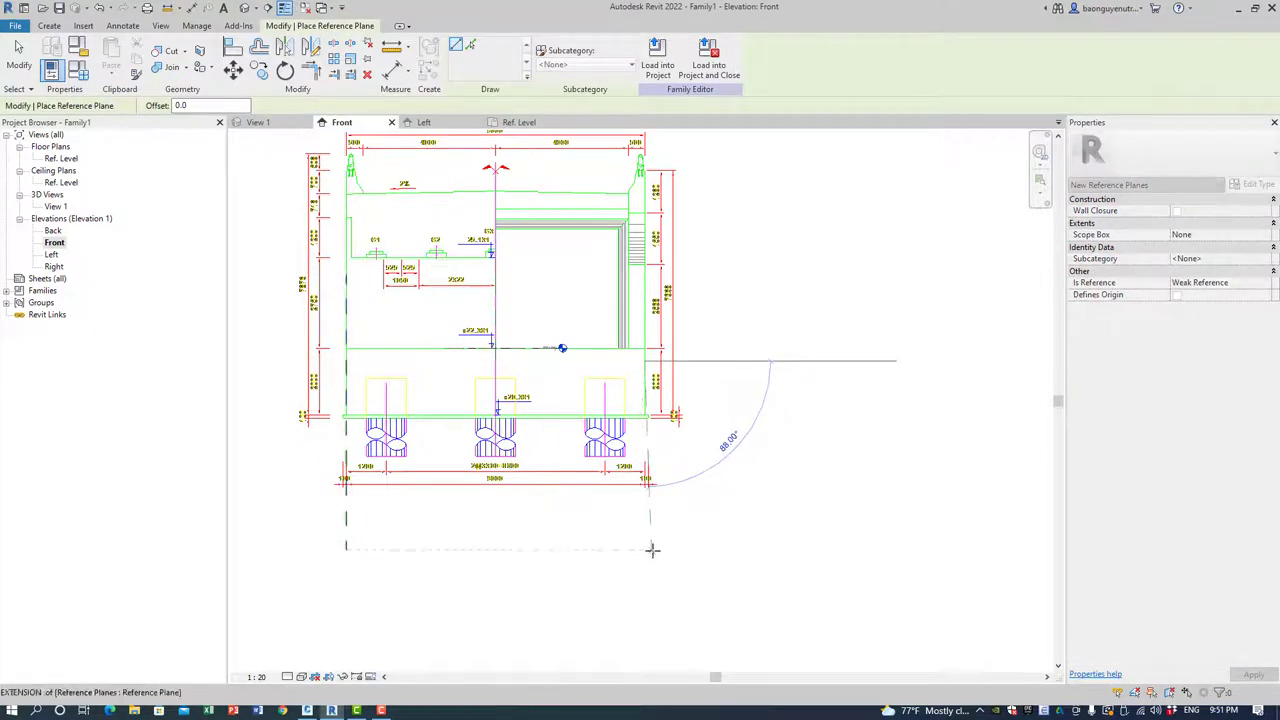
pyautogui.click(642, 548)
pyautogui.press('Escape')
pyautogui.press('Escape')
# Check both edge reference planes, then open the Ref. Level floor plan.
pyautogui.click(645, 370)
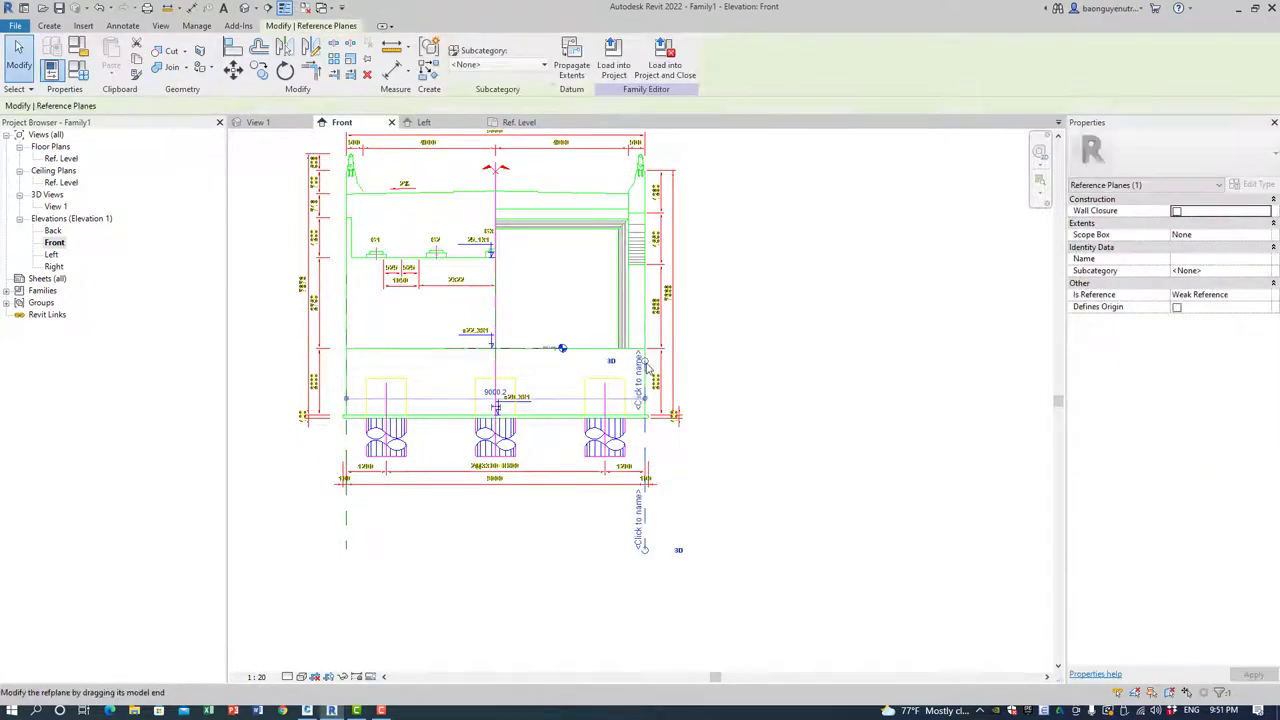
pyautogui.moveTo(648, 162); pyautogui.dragTo(628, 262, button='middle')
pyautogui.press('Escape')
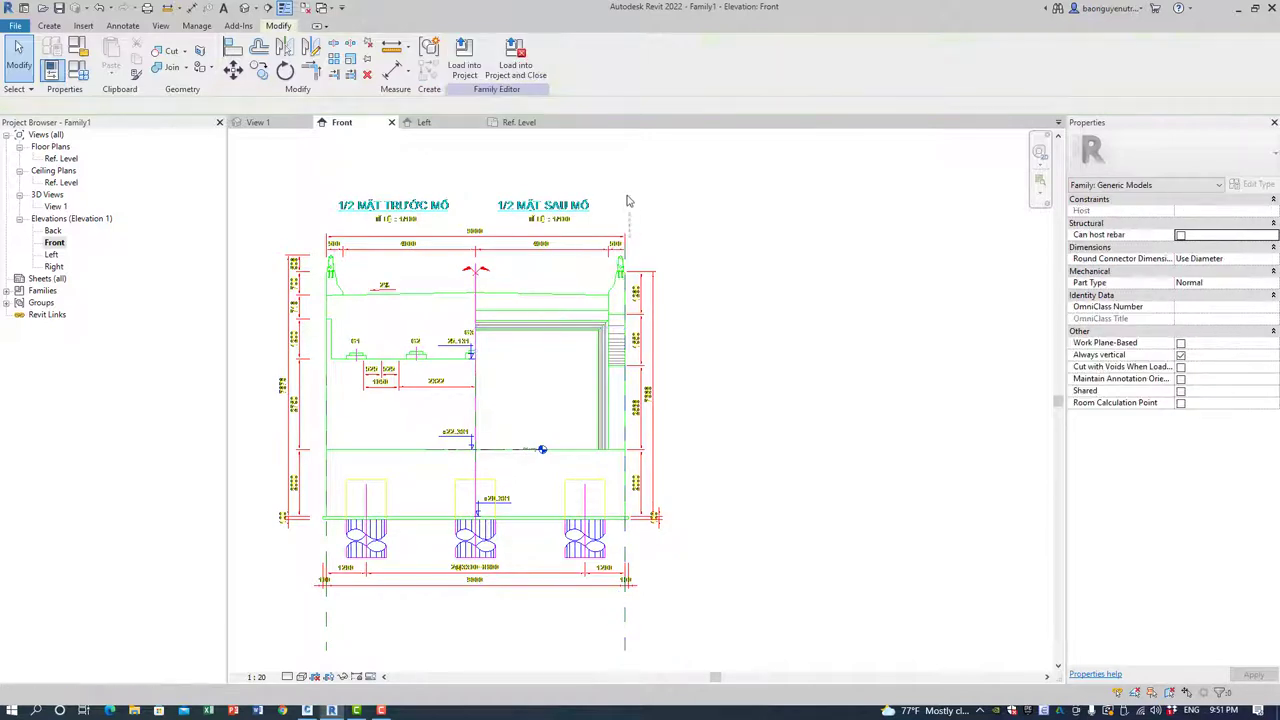
pyautogui.click(626, 262)
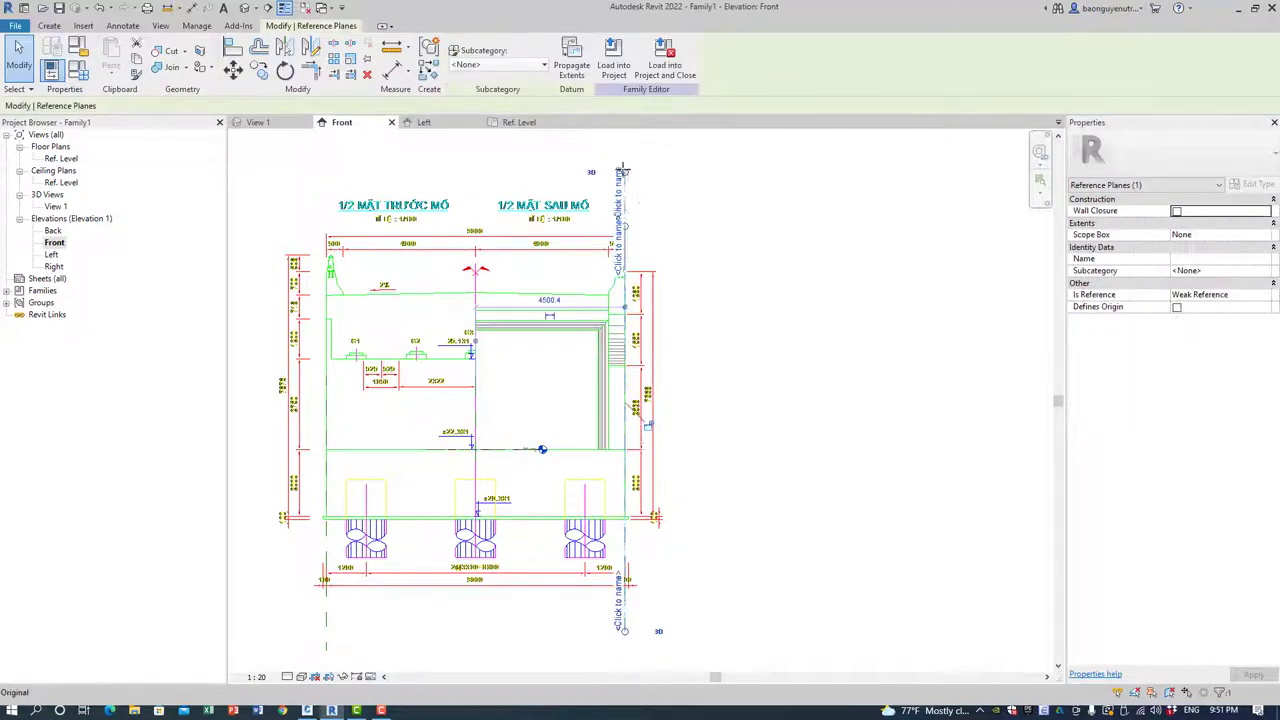
pyautogui.press('Escape')
pyautogui.click(326, 390)
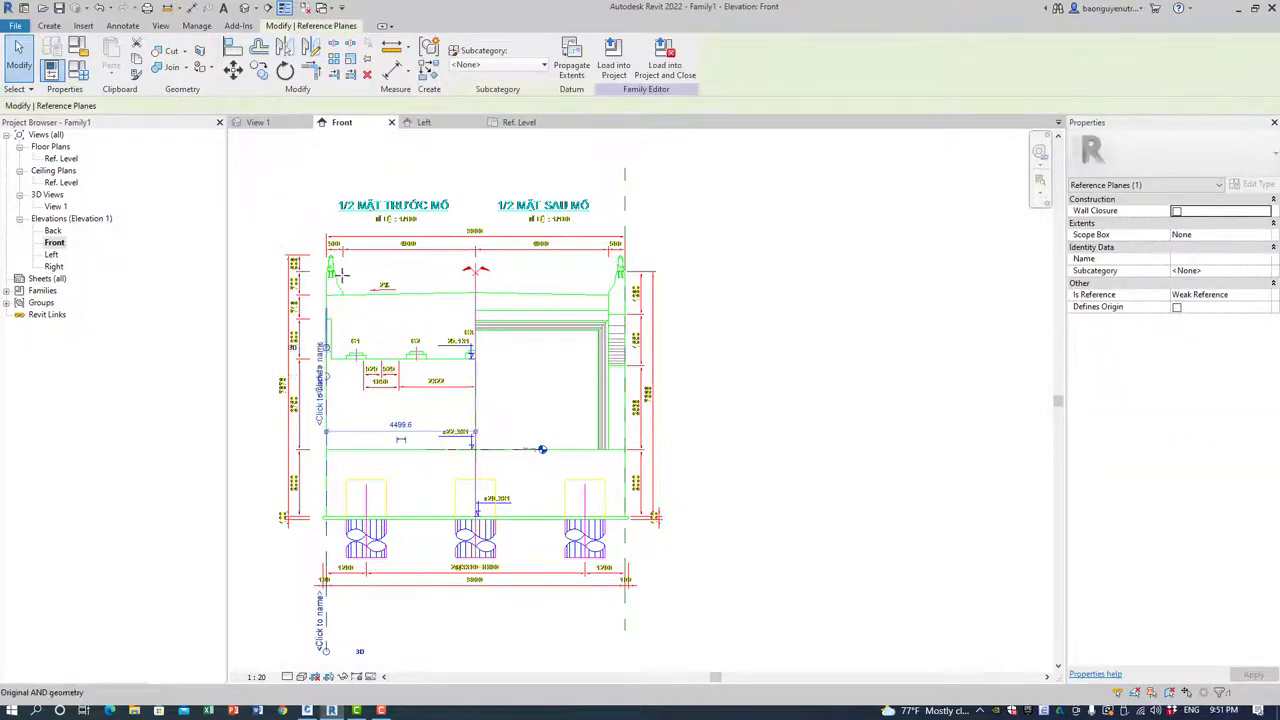
pyautogui.press('Escape')
pyautogui.doubleClick(62, 159)
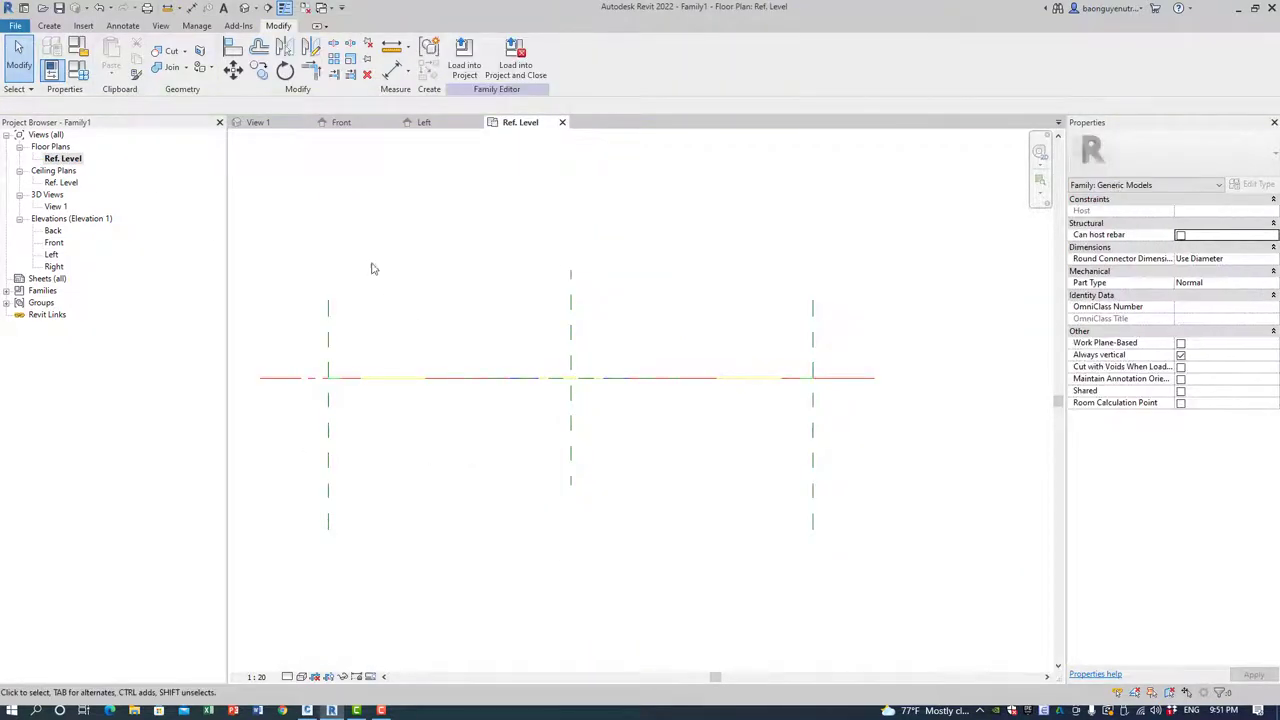
# Import Abut_PilePlanView.dwg and place it below the reference planes.
pyautogui.scroll(-2, 340, 204)
pyautogui.click(84, 26)
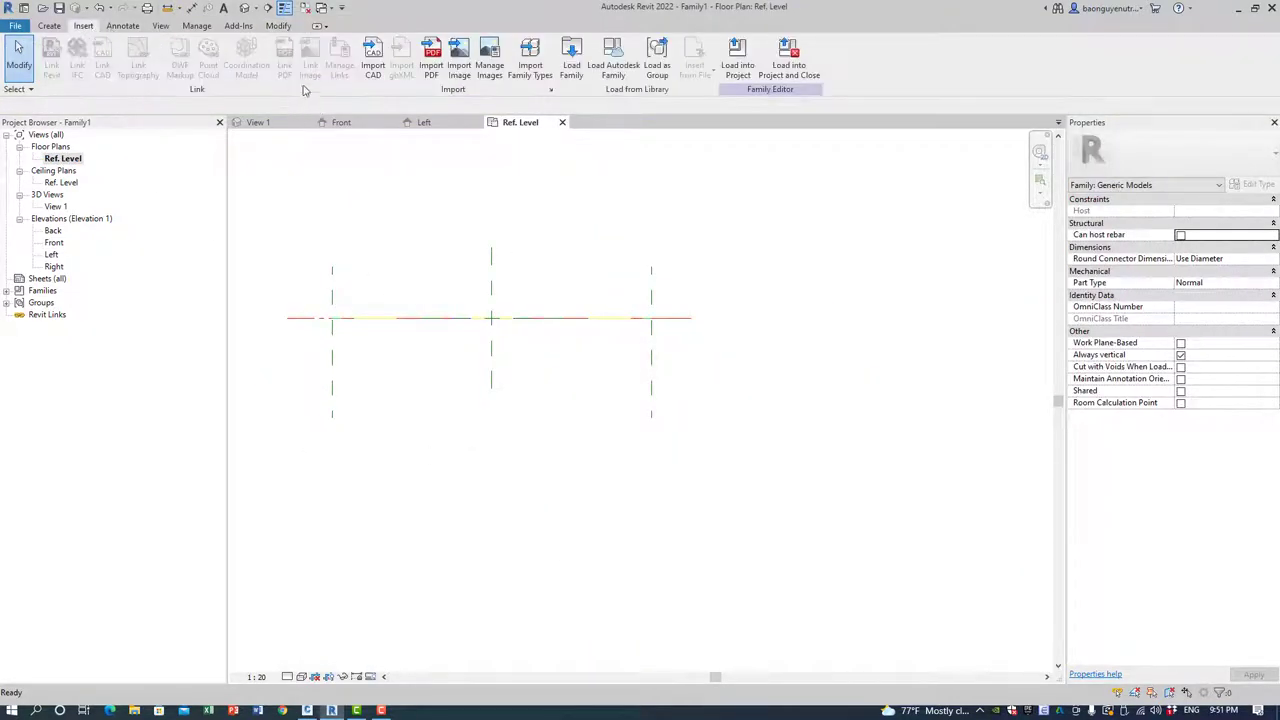
pyautogui.click(372, 58)
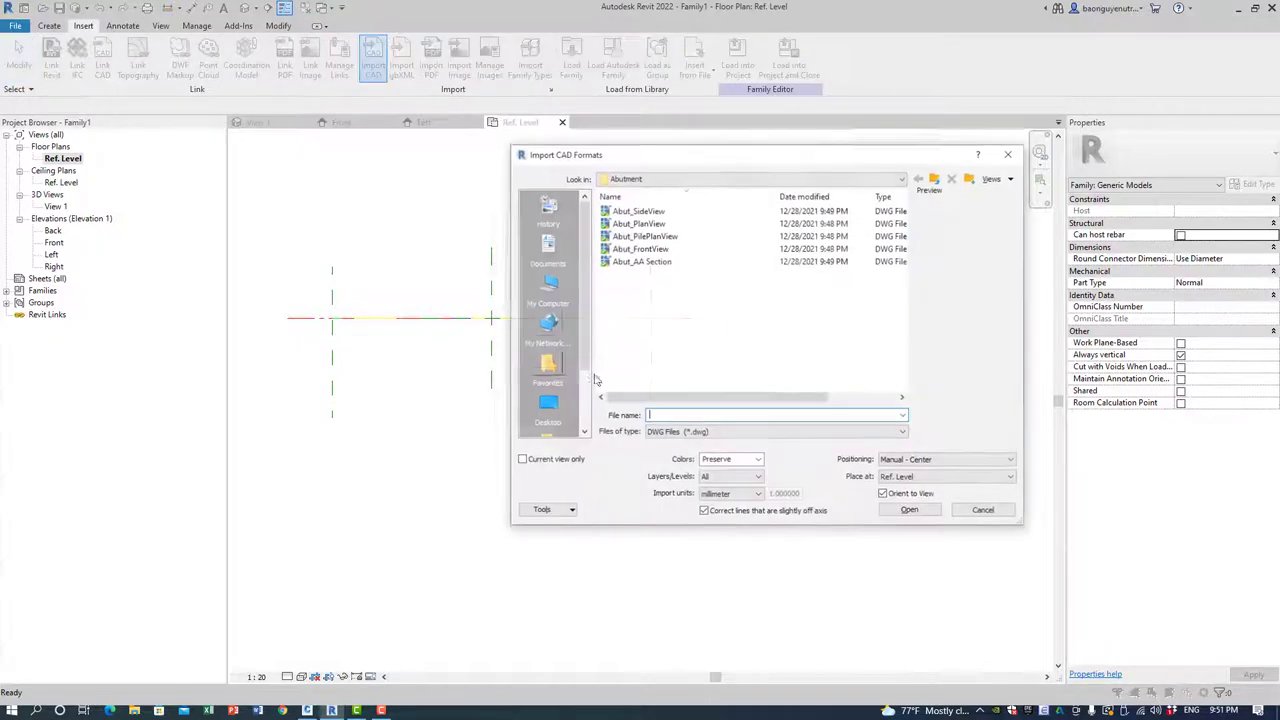
pyautogui.click(650, 236)
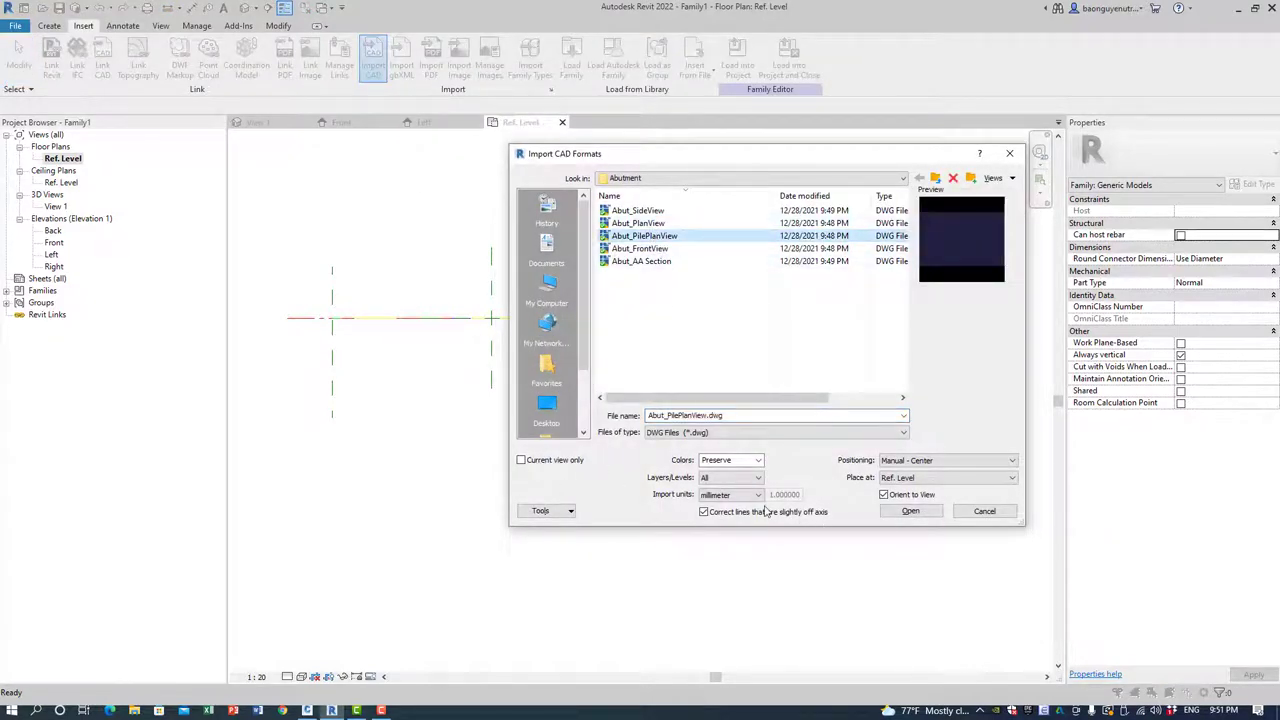
pyautogui.click(926, 513)
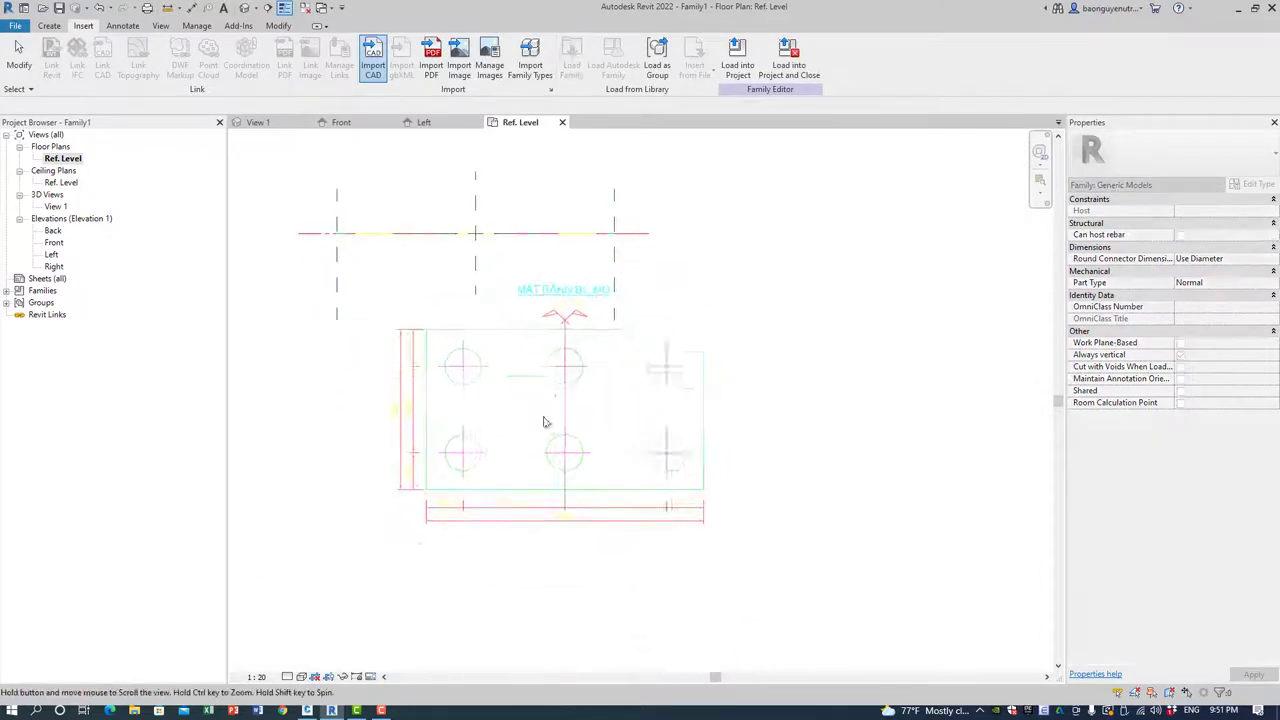
pyautogui.click(518, 520)
# Align the pile plan's centreline to the centre reference plane.
pyautogui.click(475, 270)
pyautogui.click(519, 485)
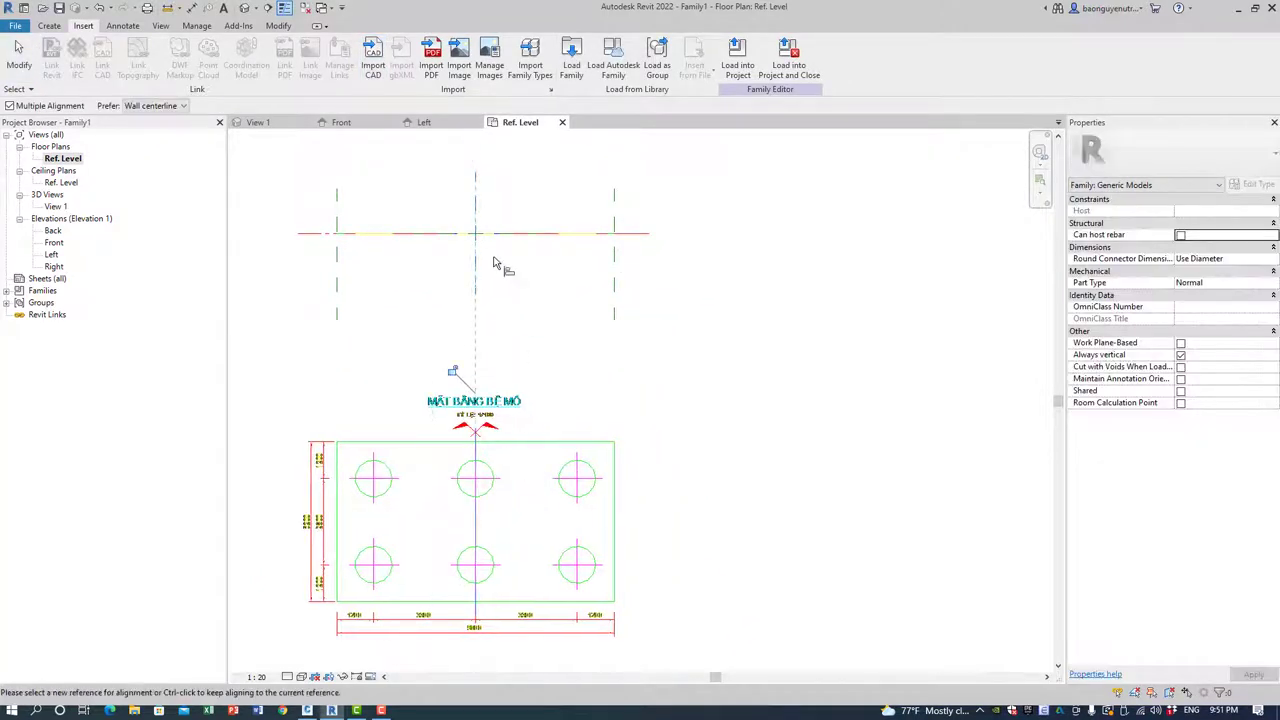
pyautogui.click(514, 234)
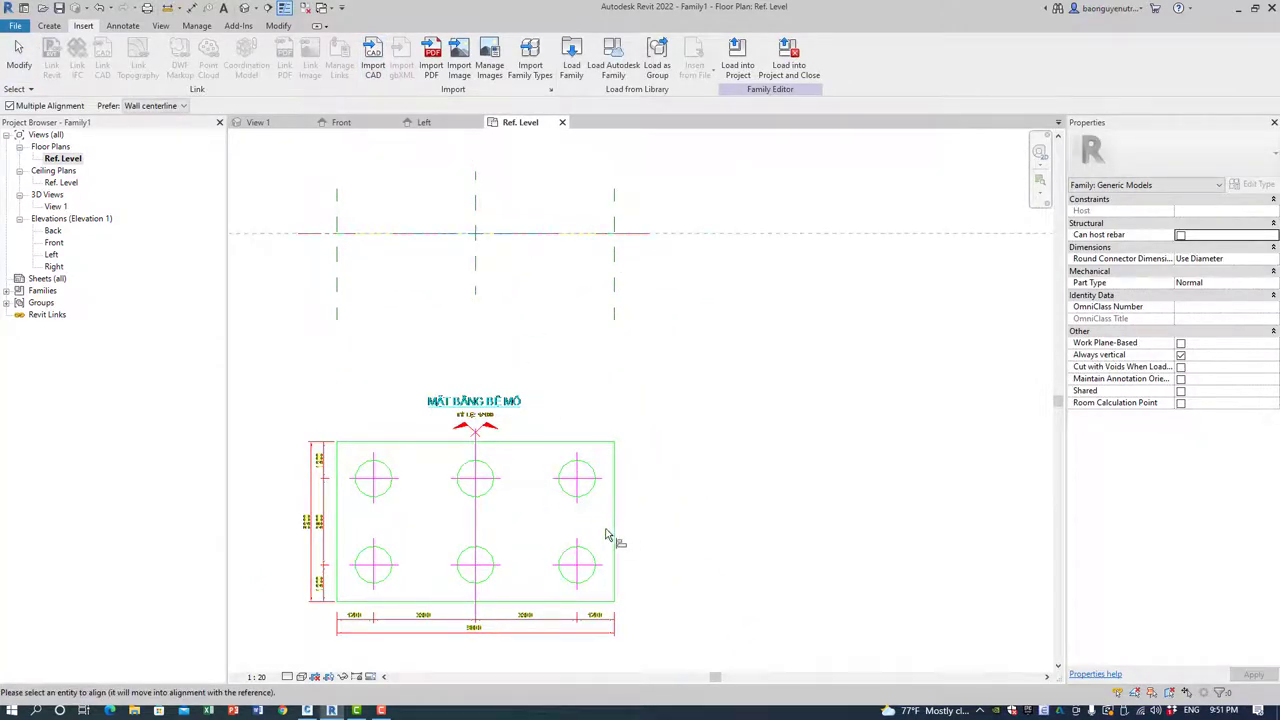
pyautogui.press('Escape')
pyautogui.press('Escape')
# Move the pile plan so its corner sits on the reference-plane intersection.
pyautogui.click(617, 527)
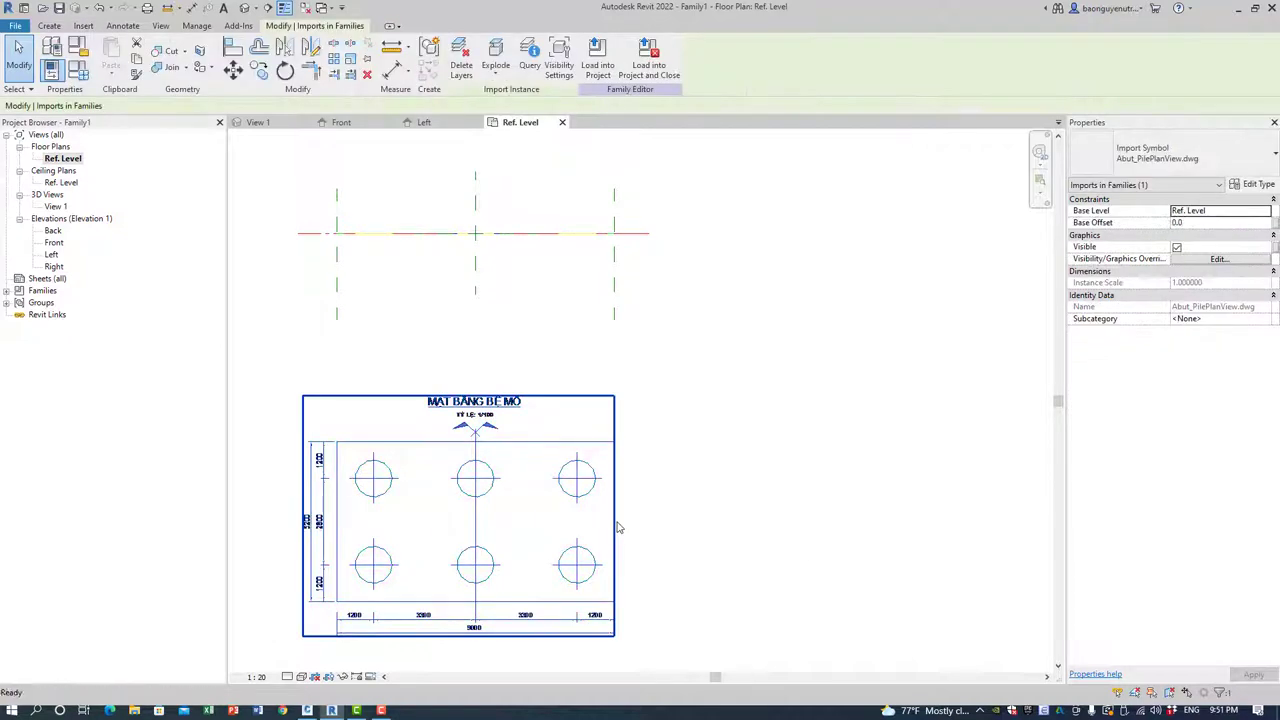
pyautogui.press('m')
pyautogui.press('v')
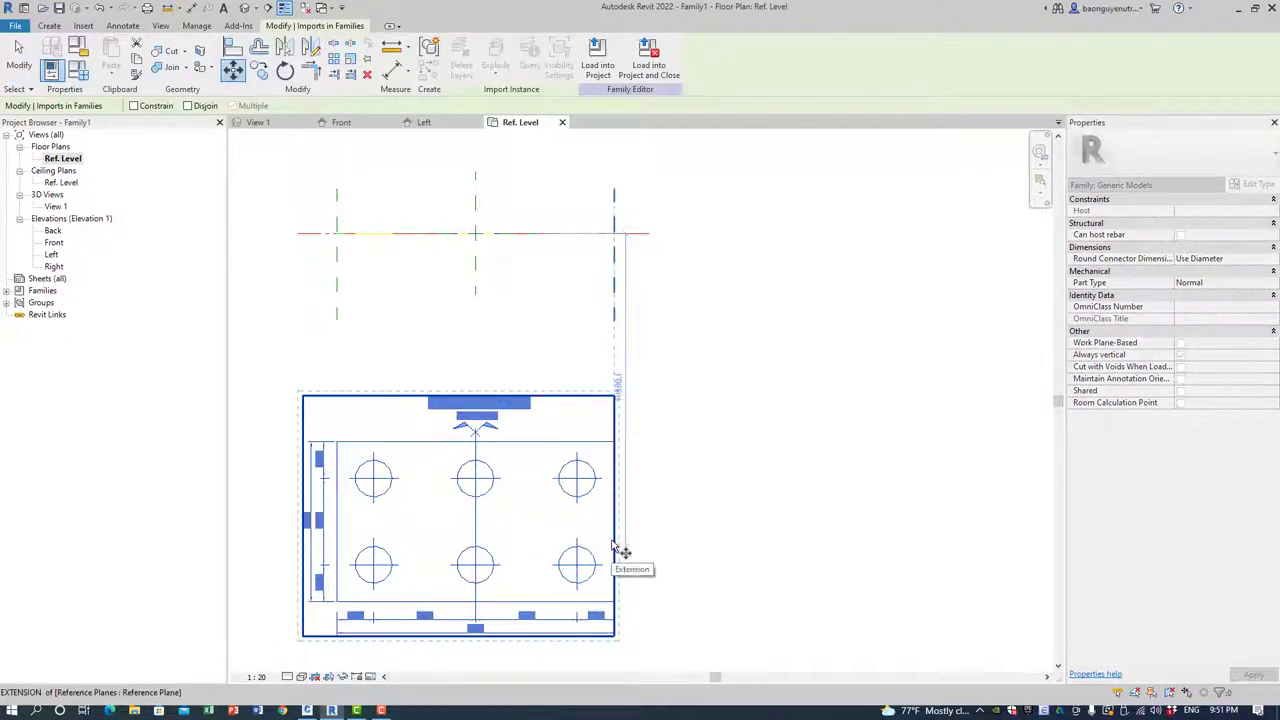
pyautogui.click(614, 442)
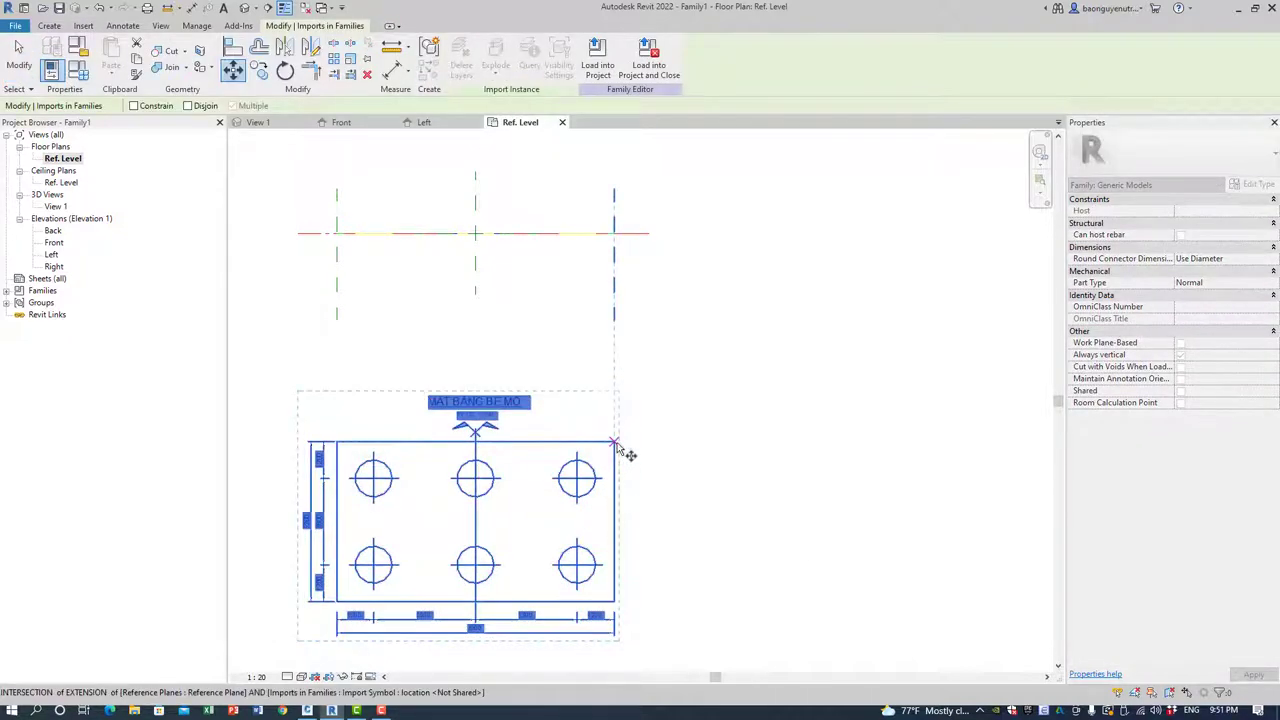
pyautogui.click(614, 234)
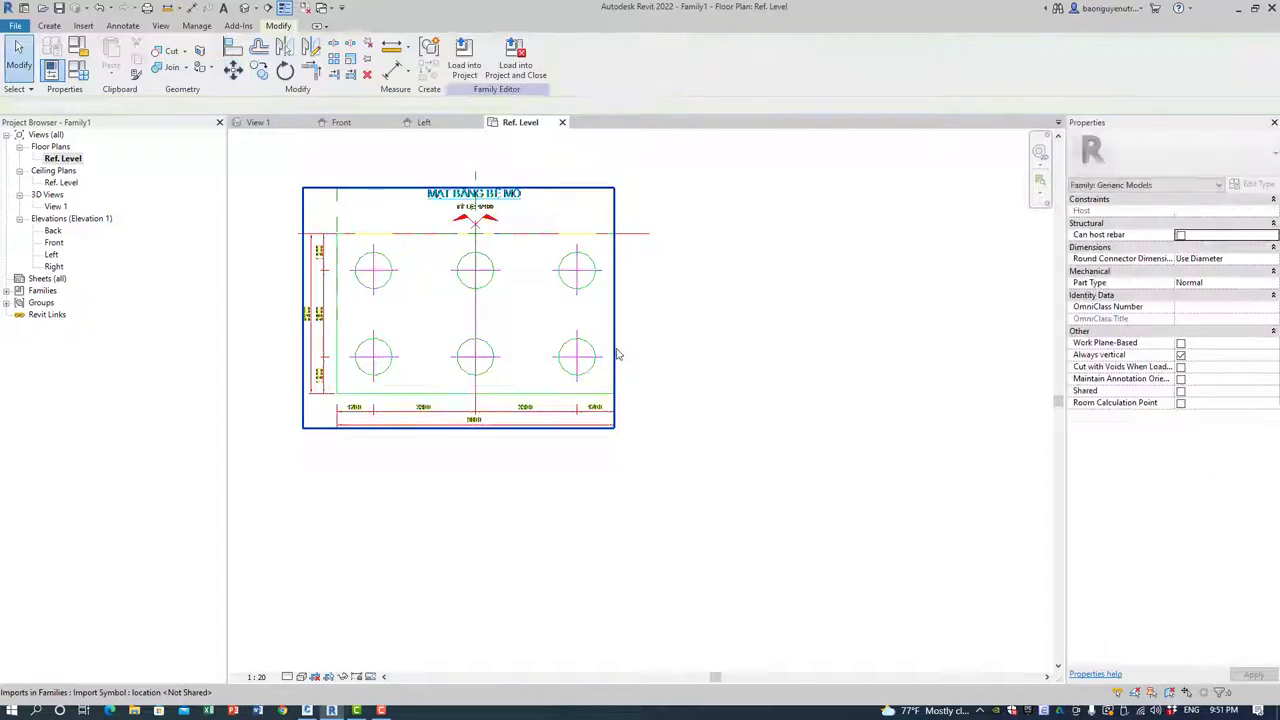
# Move the pile plan back down and draw a horizontal model line across the cap's mid-height.
pyautogui.moveTo(616, 352); pyautogui.dragTo(614, 470)
pyautogui.press('a')
pyautogui.press('l')
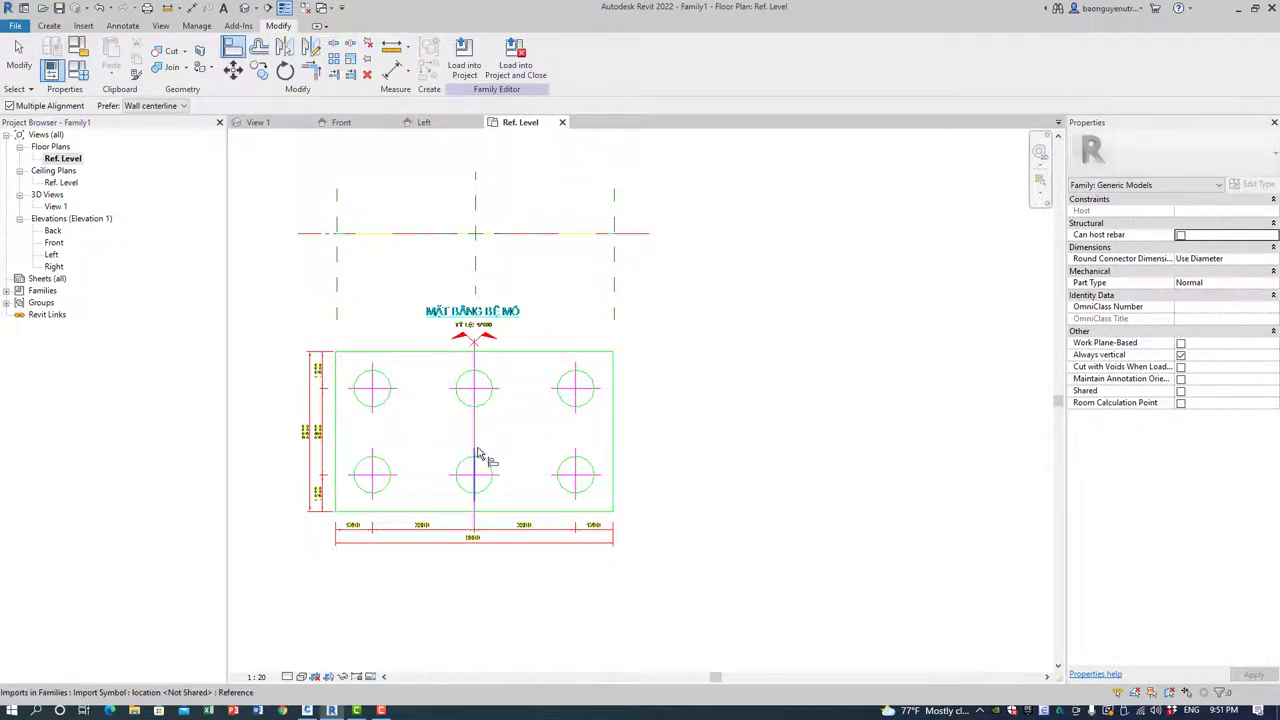
pyautogui.press('Escape')
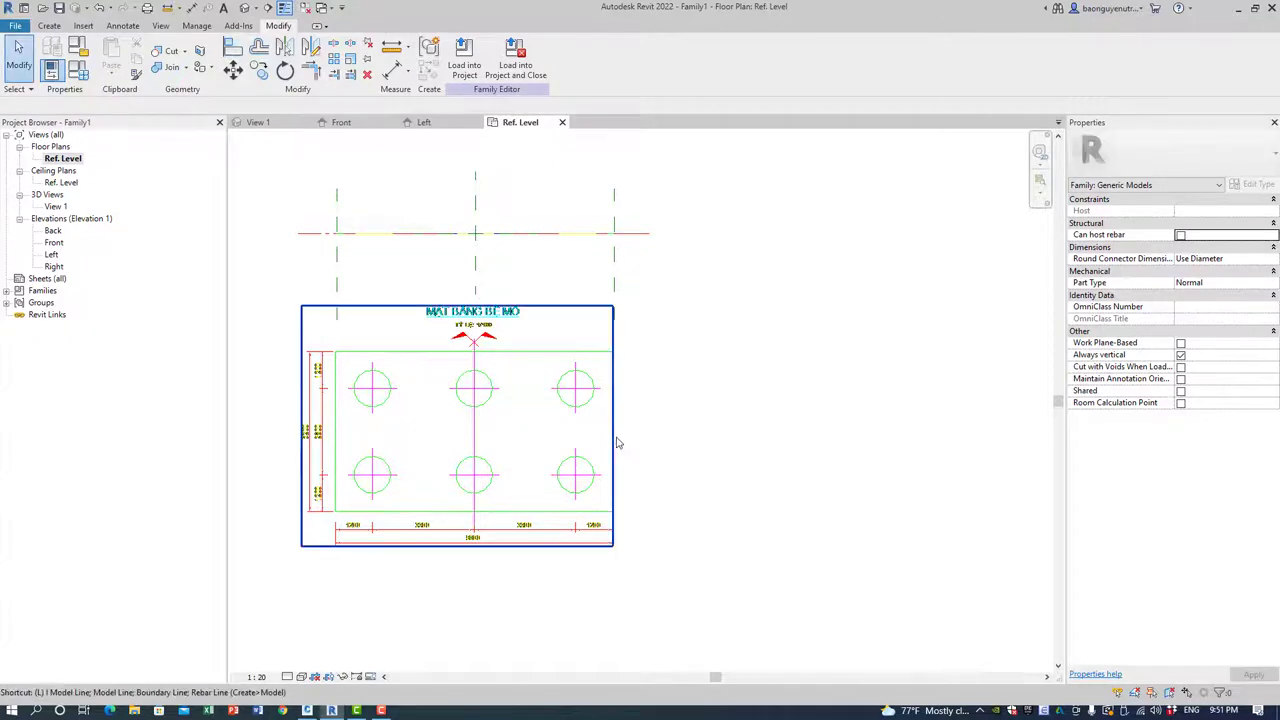
pyautogui.press('i')
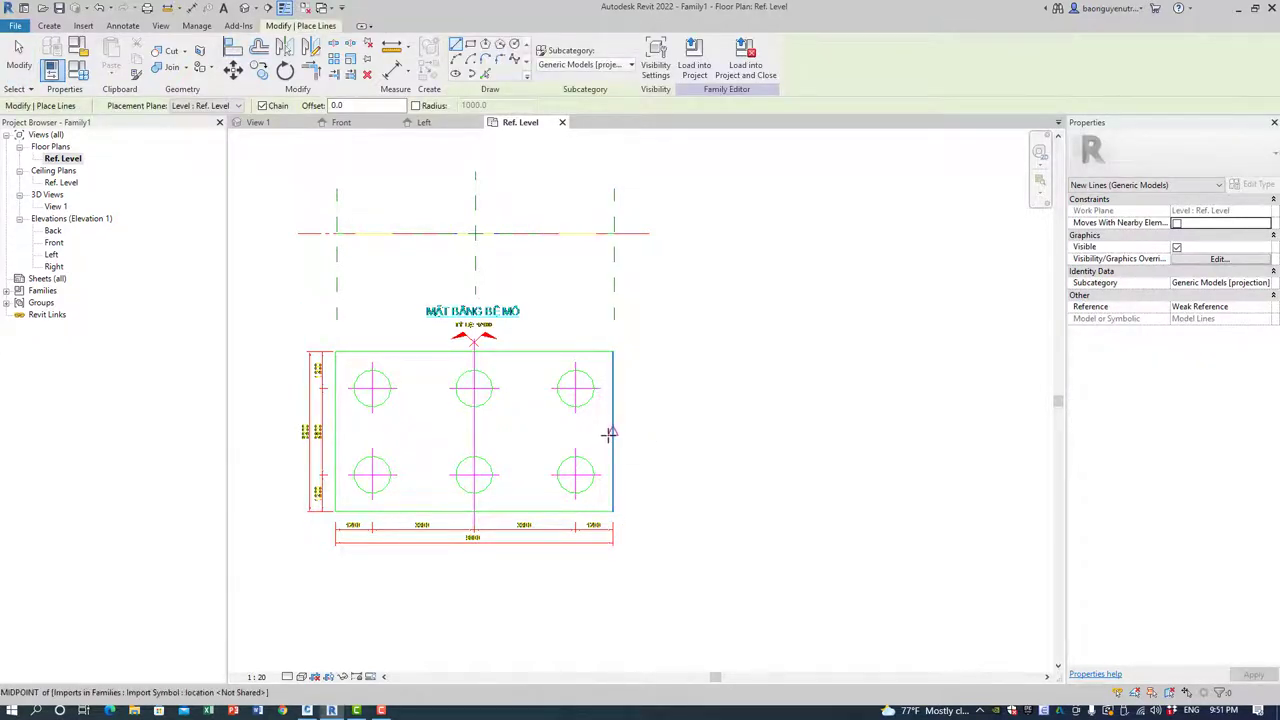
pyautogui.click(608, 433)
pyautogui.click(236, 432)
pyautogui.press('Escape')
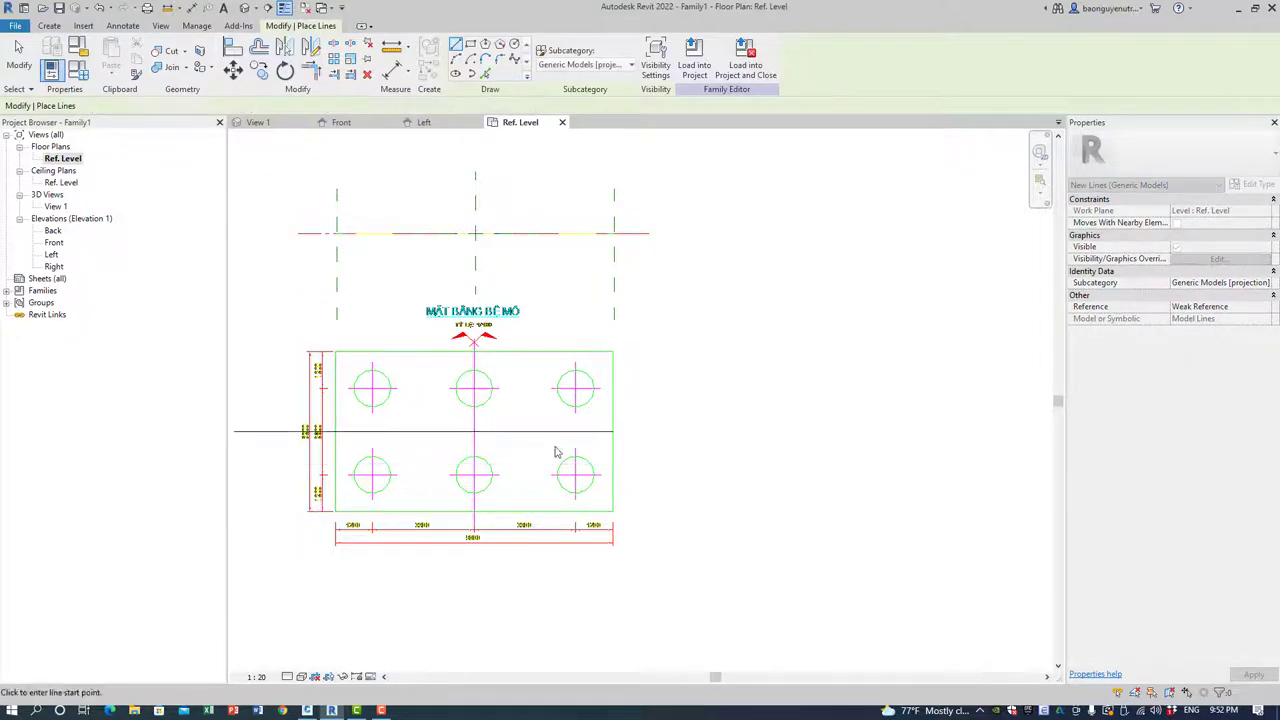
# Move the pile plan from its right-edge midpoint onto the reference planes.
pyautogui.click(498, 401)
pyautogui.press('m')
pyautogui.press('v')
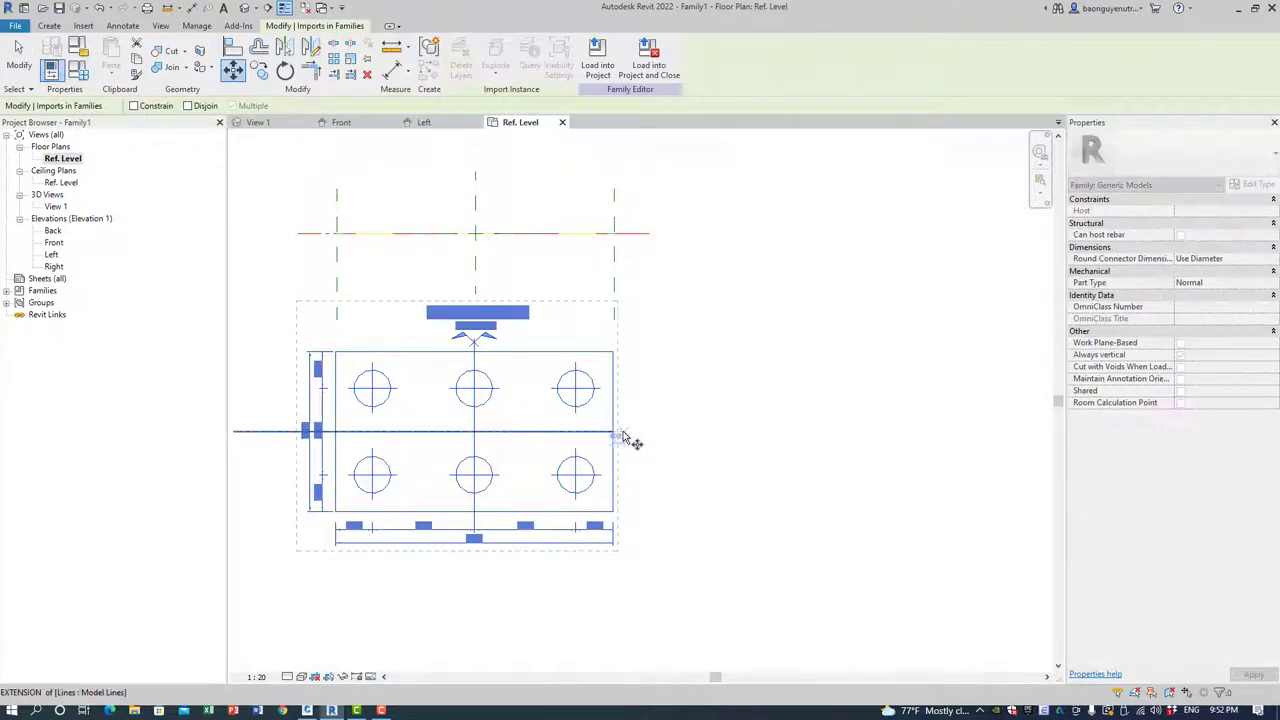
pyautogui.click(614, 433)
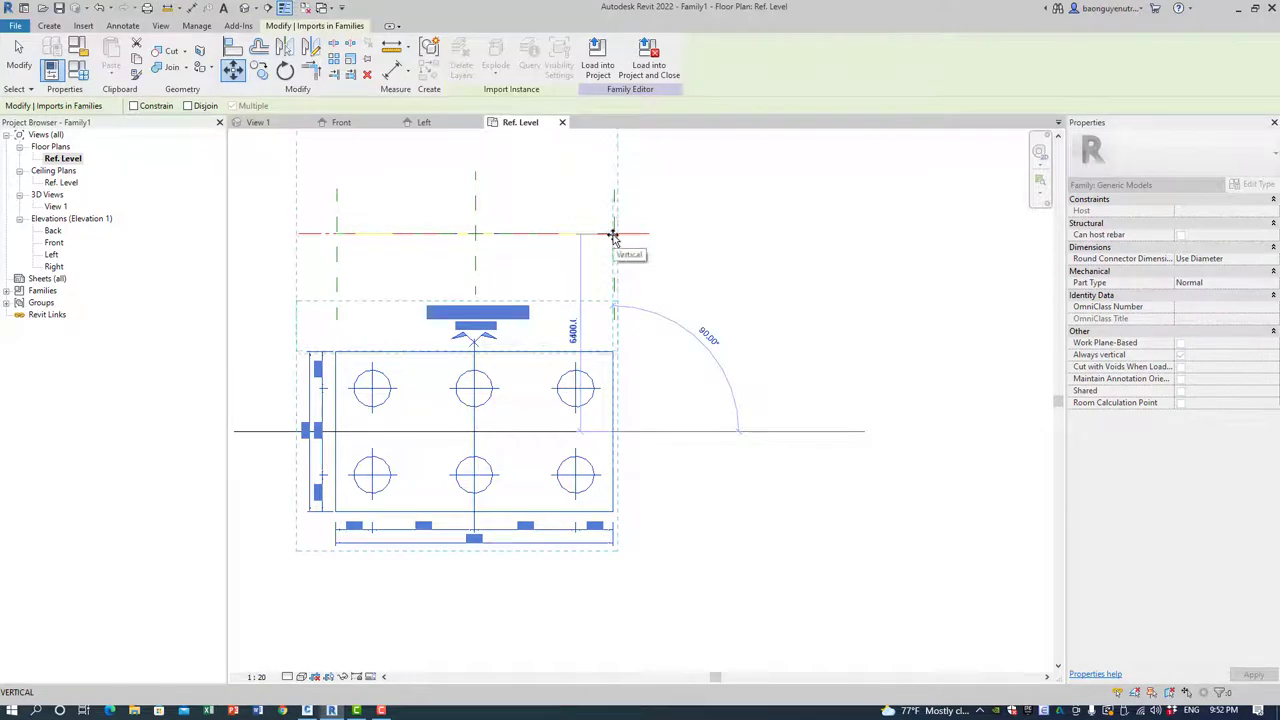
pyautogui.click(612, 233)
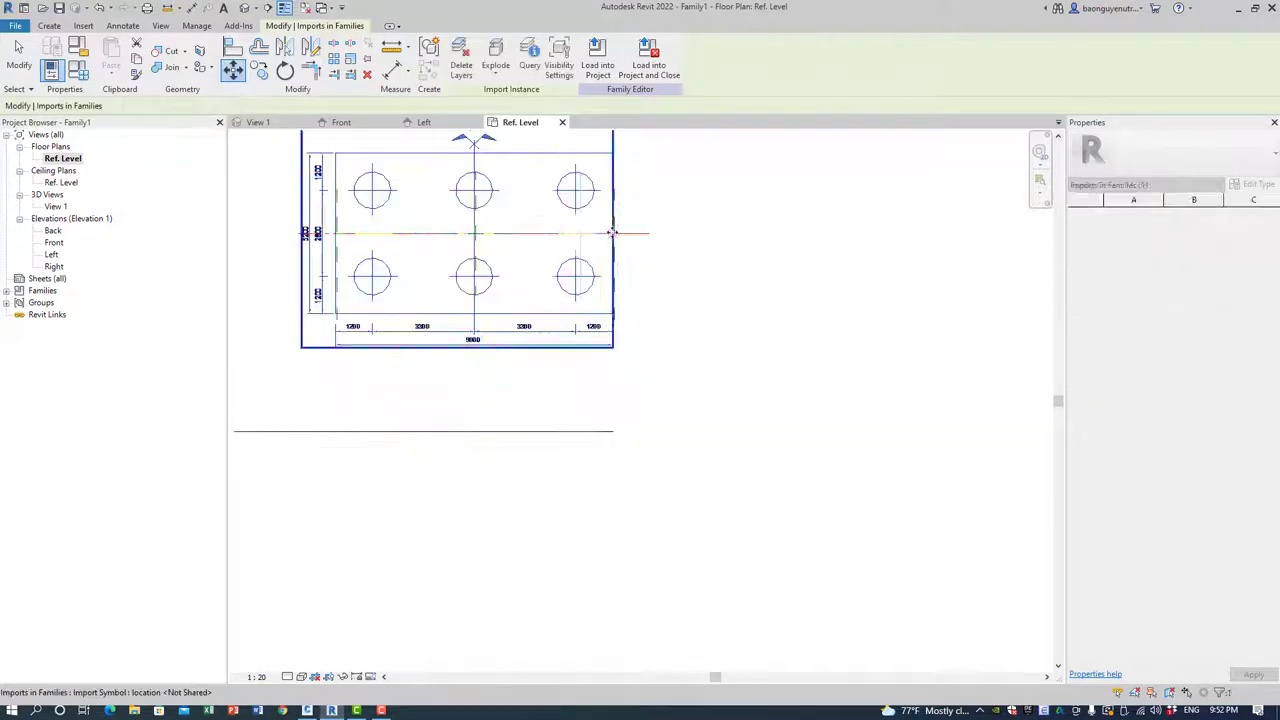
pyautogui.scroll(3, 677, 289)
# Align the pile plan's right edge onto the vertical reference plane.
pyautogui.press('Escape')
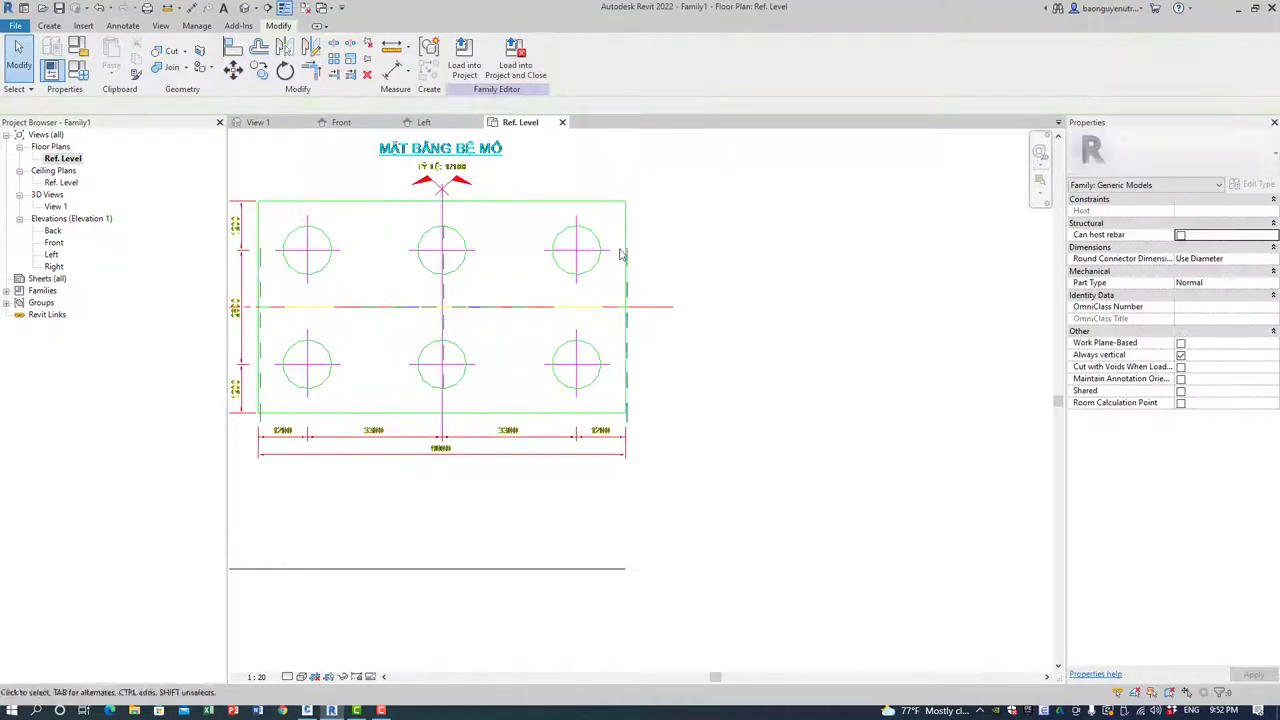
pyautogui.press('a')
pyautogui.press('l')
pyautogui.click(628, 252)
pyautogui.click(627, 292)
pyautogui.press('Escape')
pyautogui.press('Escape')
pyautogui.scroll(2, 679, 387)
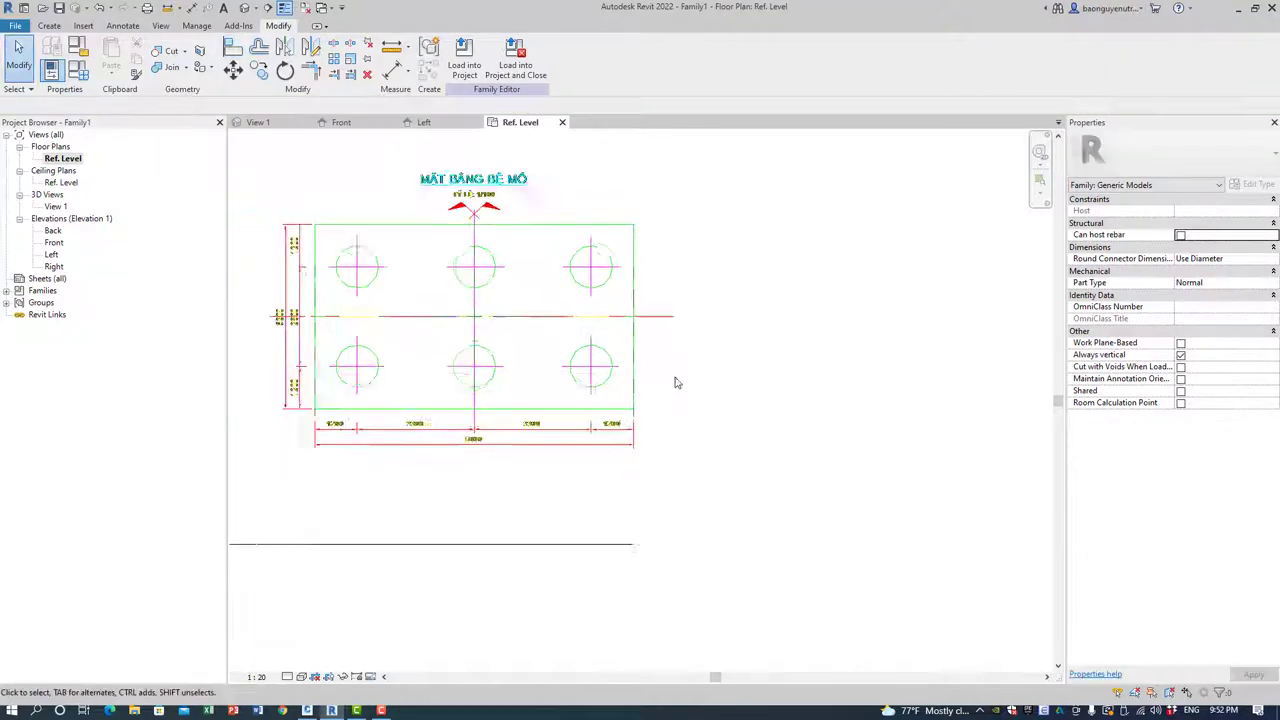
pyautogui.scroll(-2, 666, 357)
pyautogui.scroll(2, 449, 287)
pyautogui.moveTo(447, 273); pyautogui.dragTo(449, 287, button='middle')
pyautogui.scroll(-2, 449, 287)
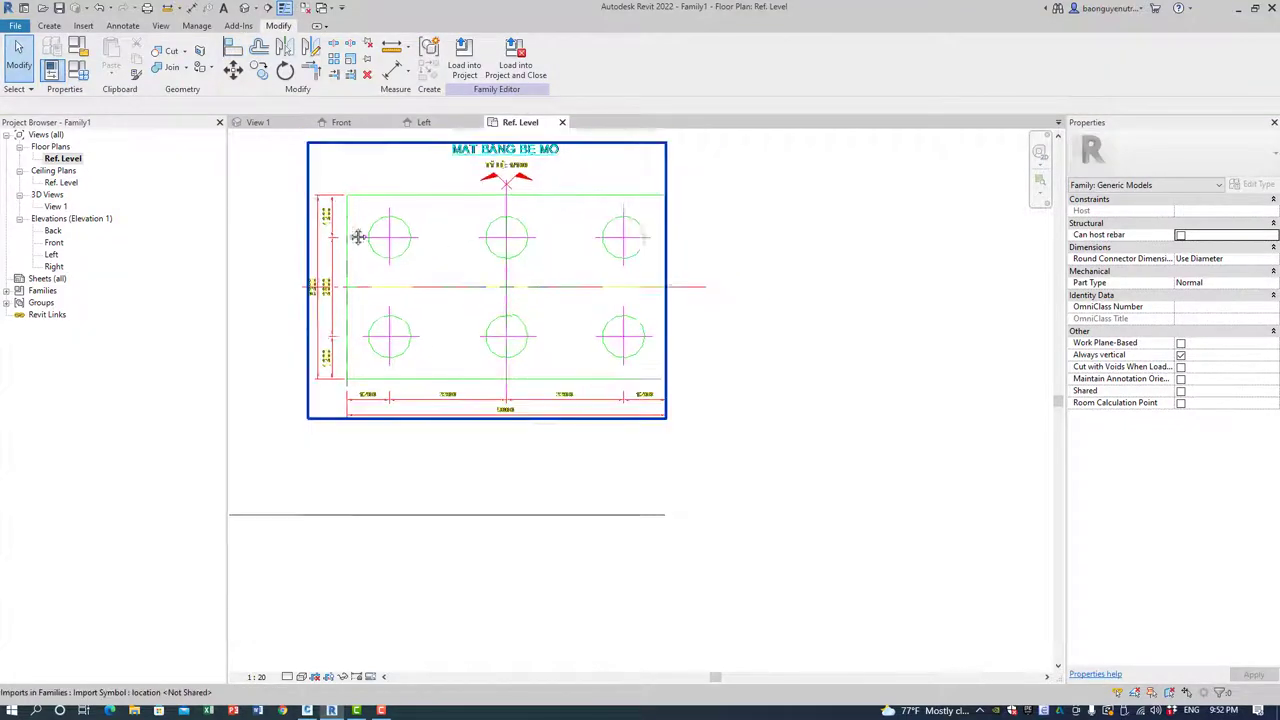
# Create a solid extrusion from a rectangle traced over the pile cap outline.
pyautogui.click(52, 26)
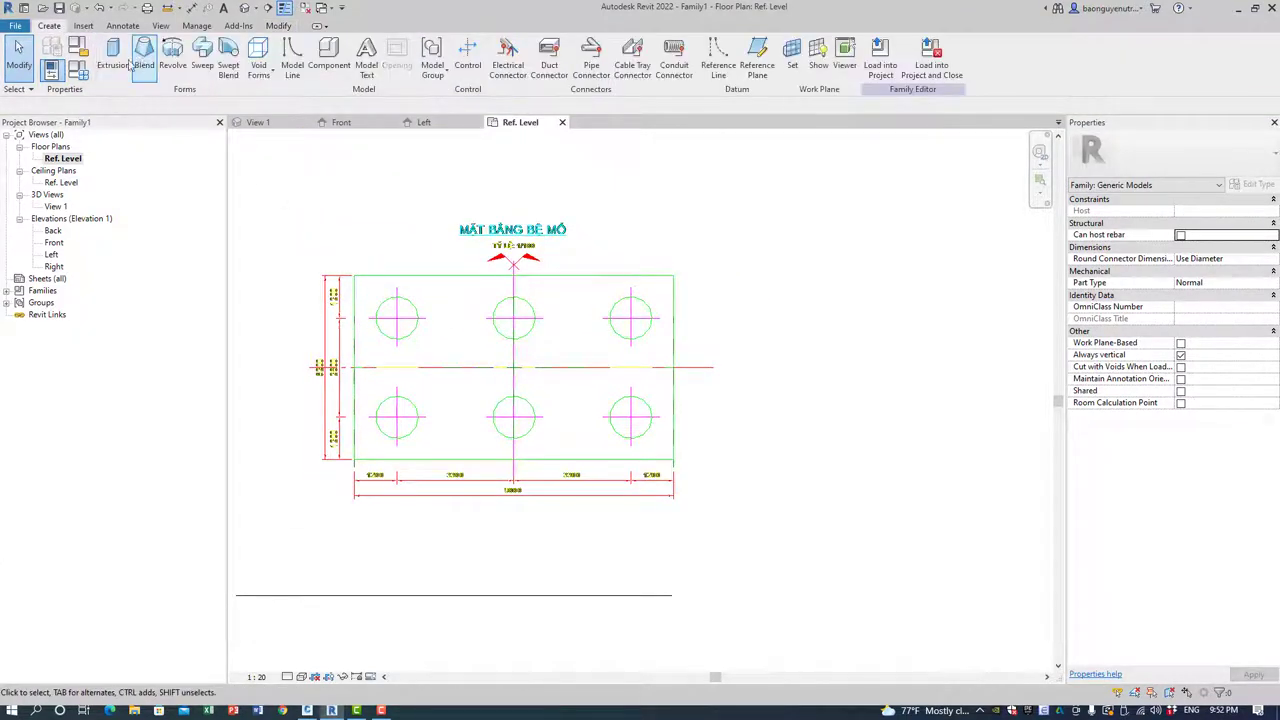
pyautogui.click(105, 55)
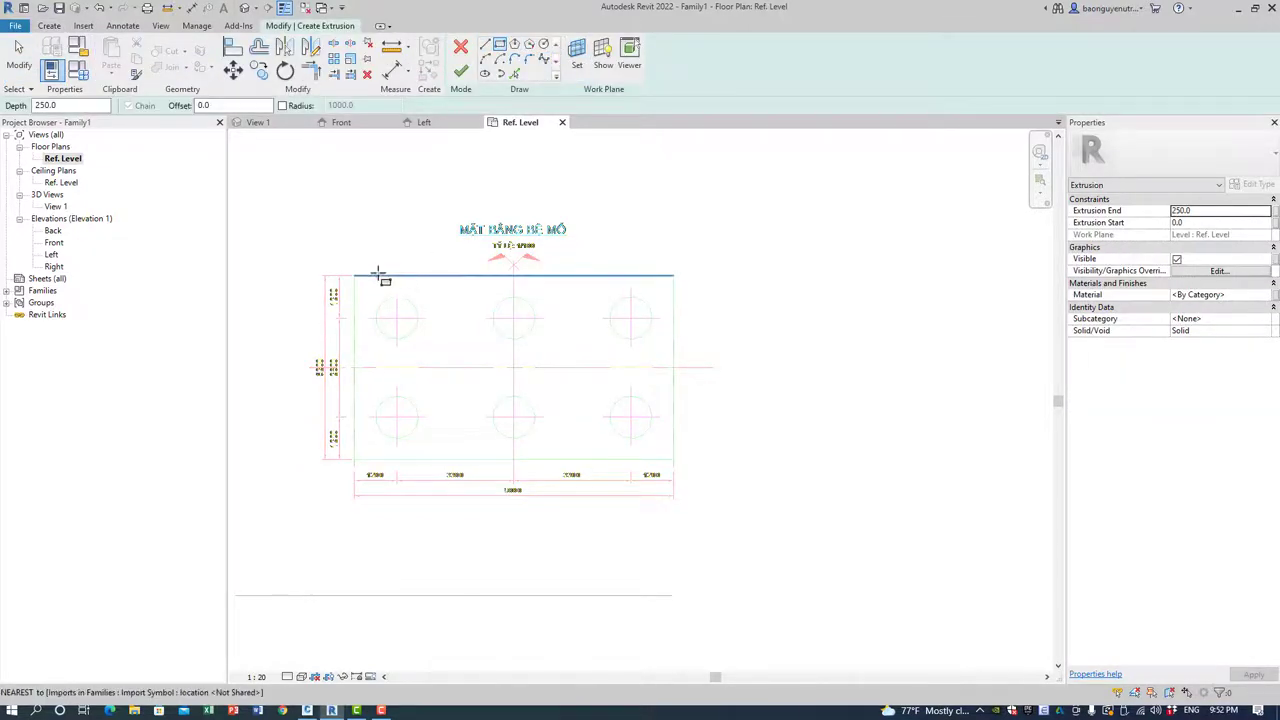
pyautogui.click(355, 269)
pyautogui.click(672, 459)
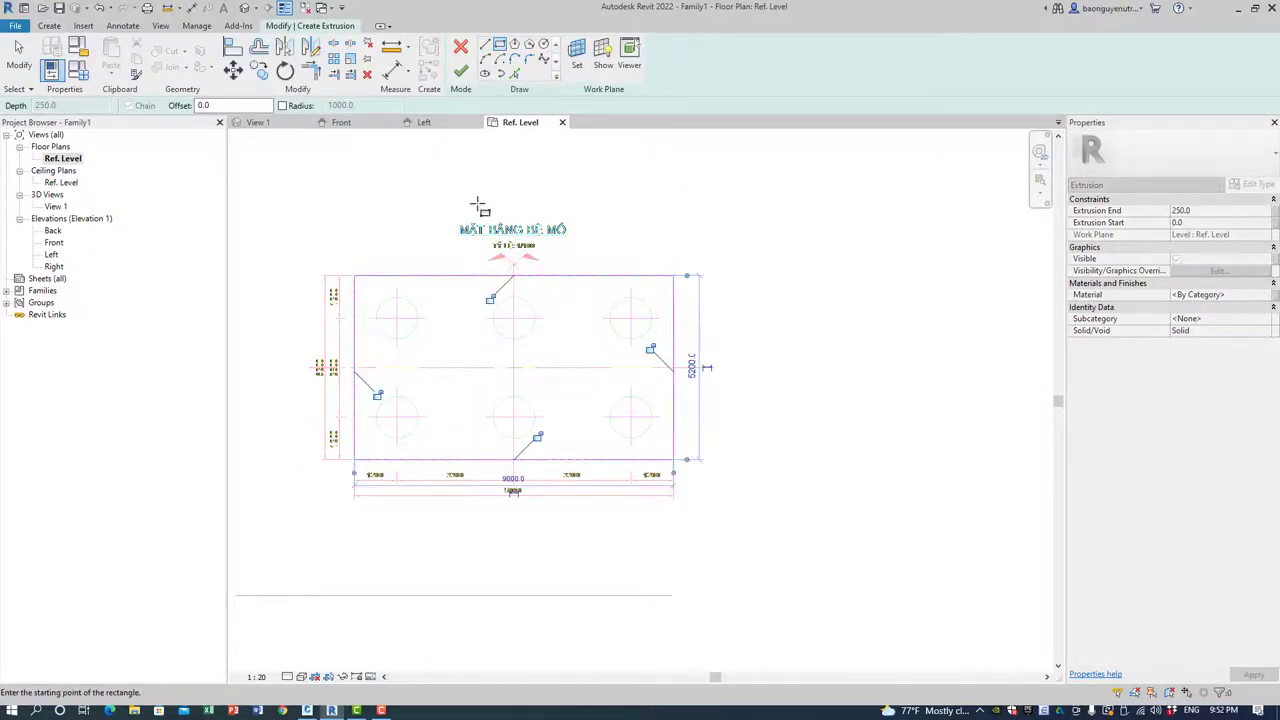
pyautogui.click(460, 72)
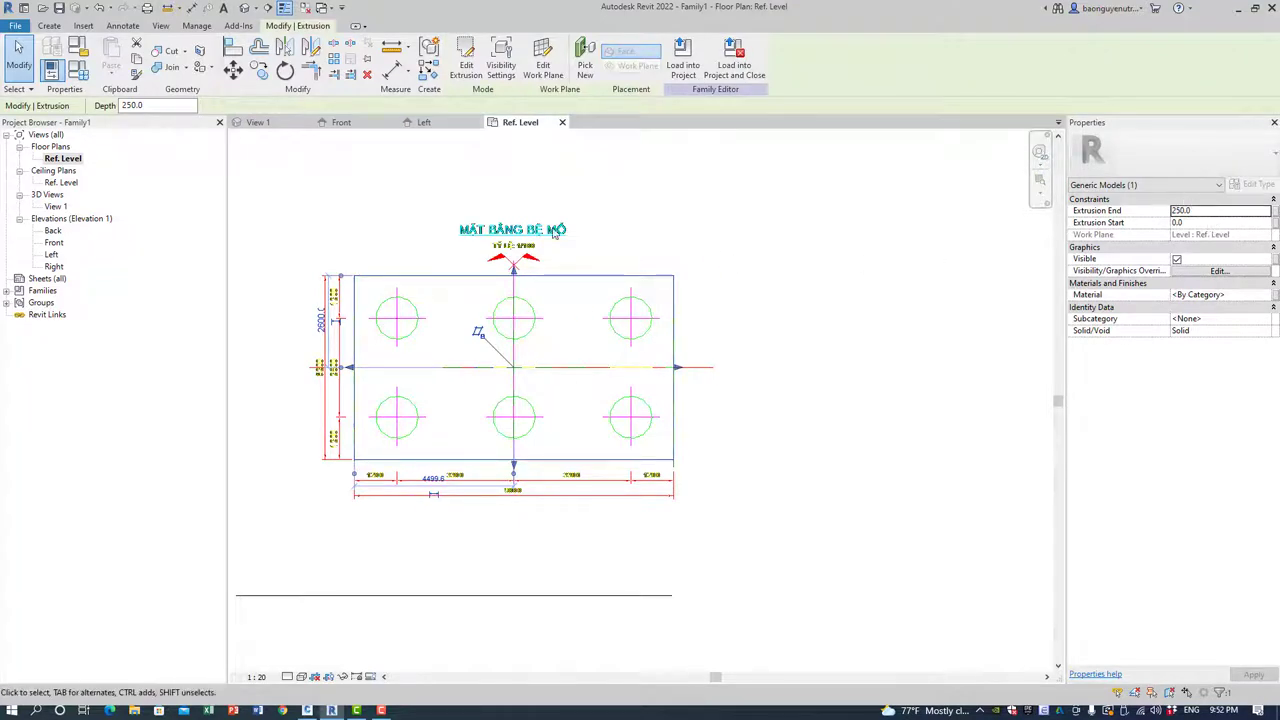
pyautogui.click(631, 210)
# Open the Front elevation and check the pile cap extrusion spanning −2100 to 250.
pyautogui.doubleClick(52, 243)
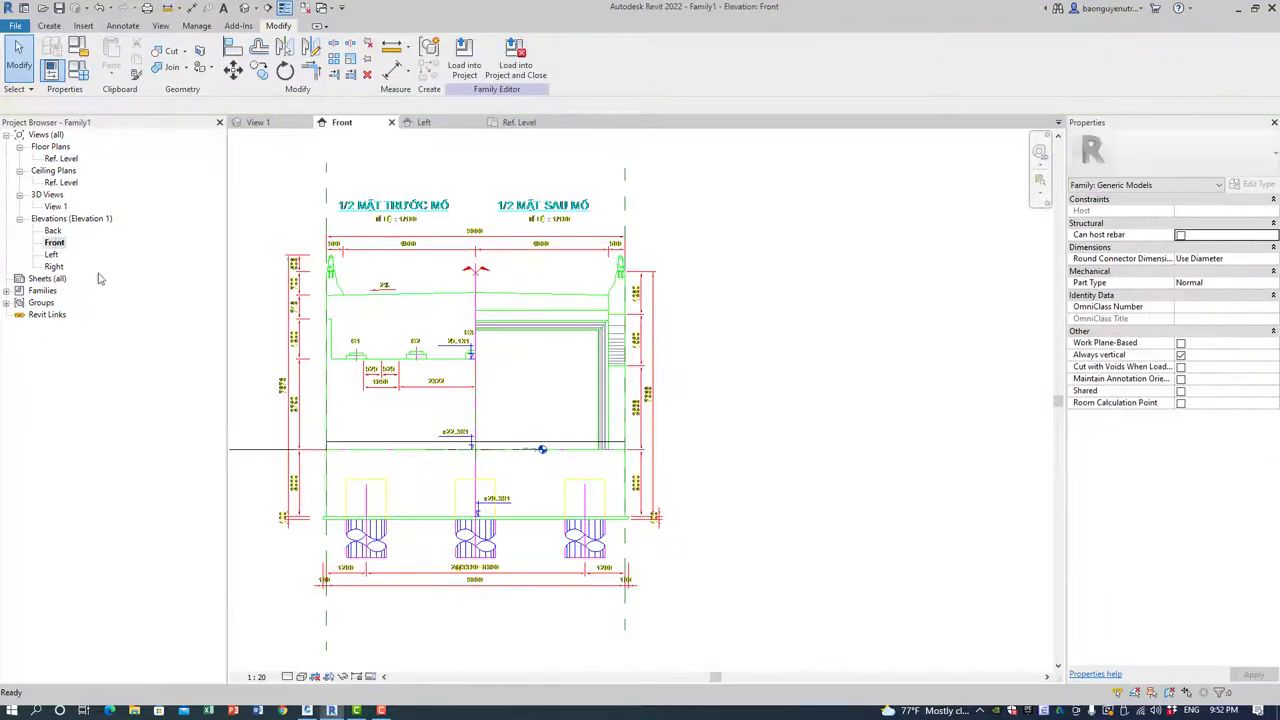
pyautogui.scroll(2, 494, 326)
pyautogui.click(494, 328)
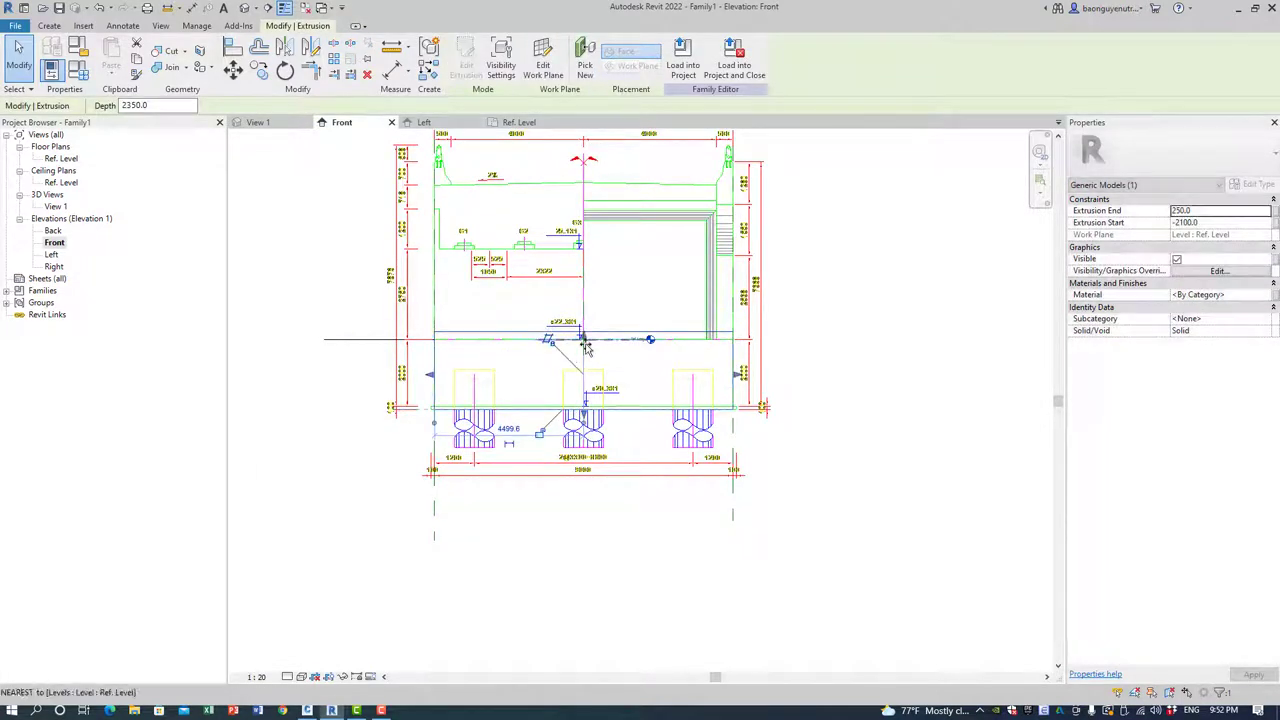
pyautogui.press('Escape')
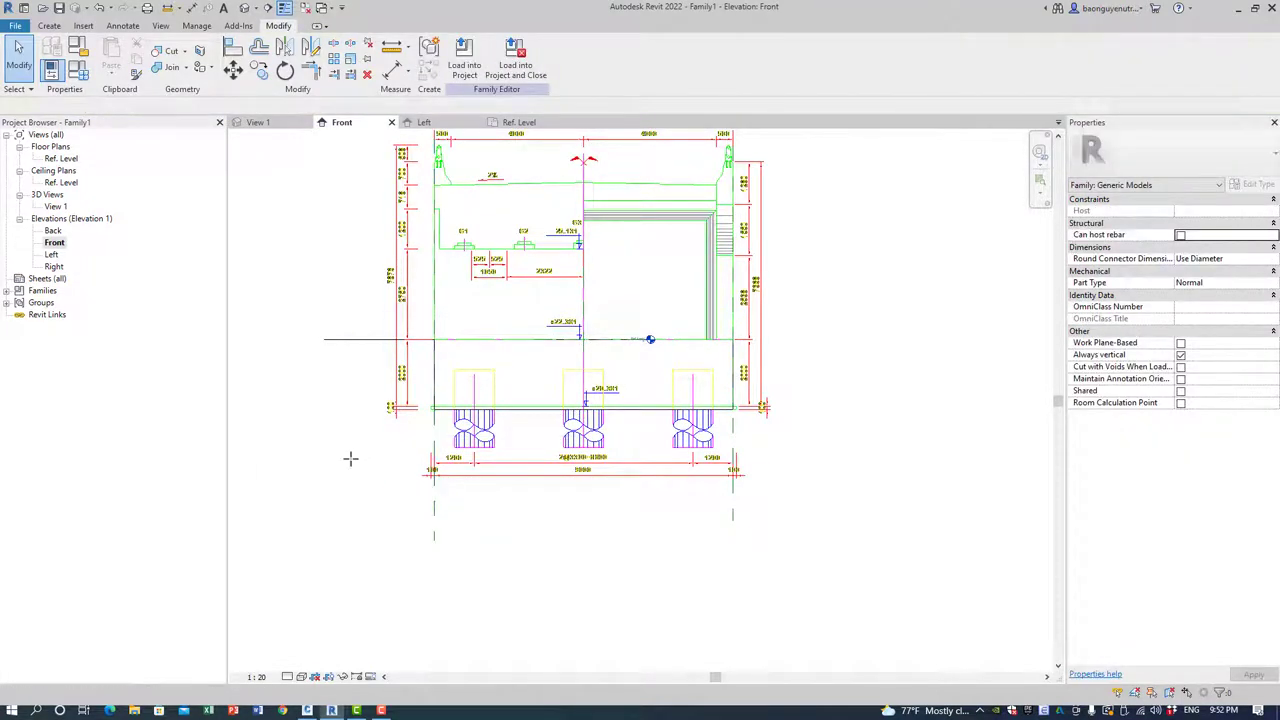
# Draw a horizontal reference plane across the Front elevation.
pyautogui.press('r')
pyautogui.press('p')
pyautogui.click(323, 434)
pyautogui.click(874, 434)
pyautogui.press('Escape')
pyautogui.press('Escape')
pyautogui.scroll(2, 750, 433)
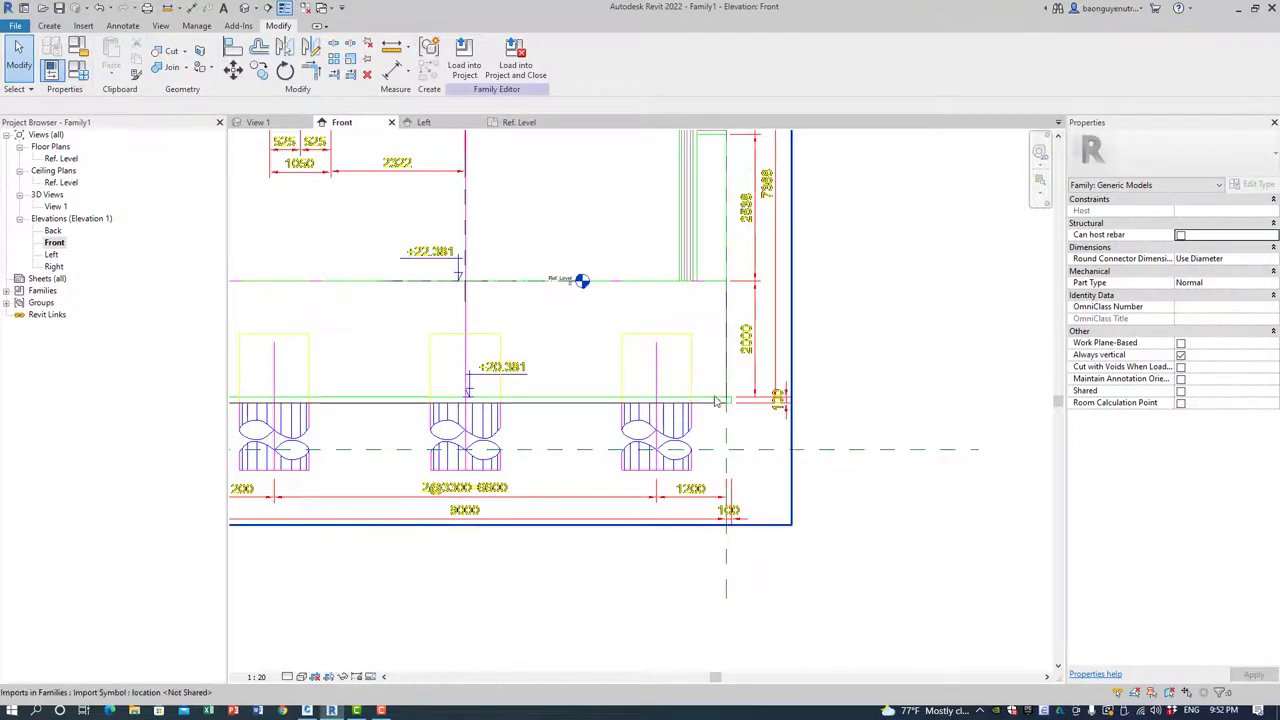
pyautogui.scroll(1, 716, 401)
pyautogui.scroll(1, 716, 398)
# Align the horizontal reference plane to the imported CAD line and check it.
pyautogui.press('a')
pyautogui.press('l')
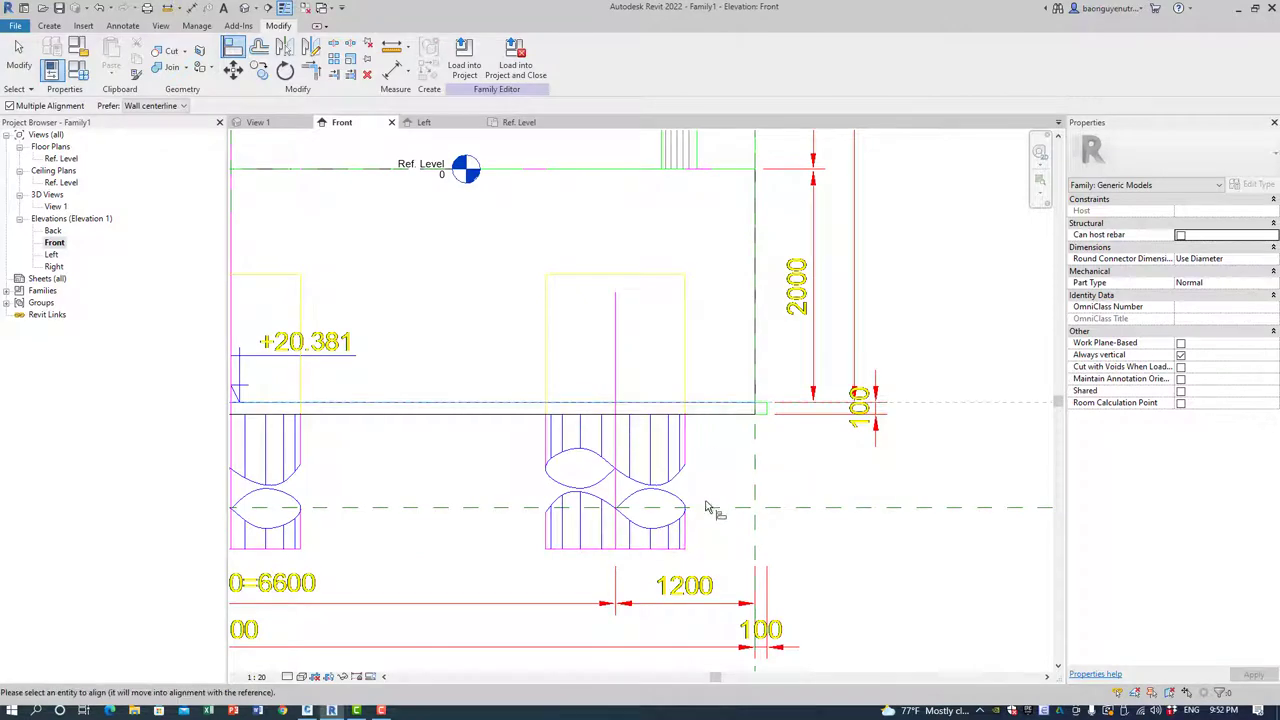
pyautogui.click(706, 508)
pyautogui.scroll(-1, 760, 440)
pyautogui.press('Escape')
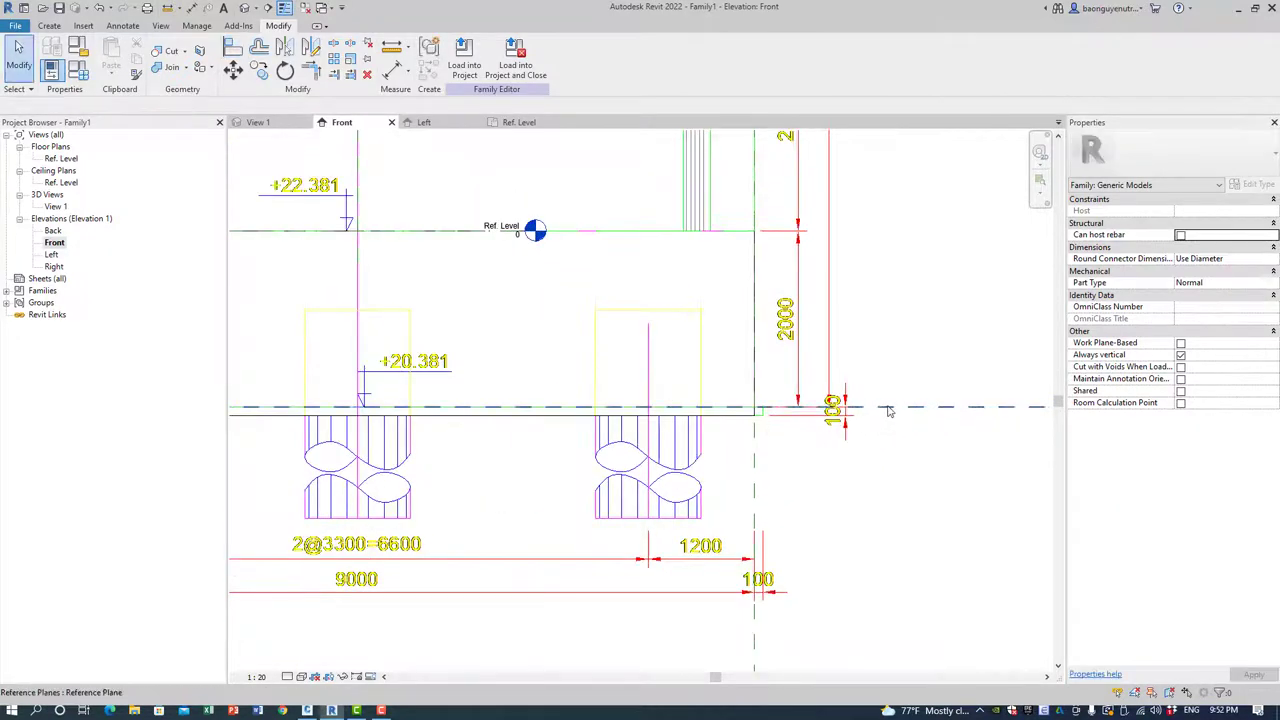
pyautogui.click(884, 409)
pyautogui.scroll(-1, 884, 490)
pyautogui.press('Escape')
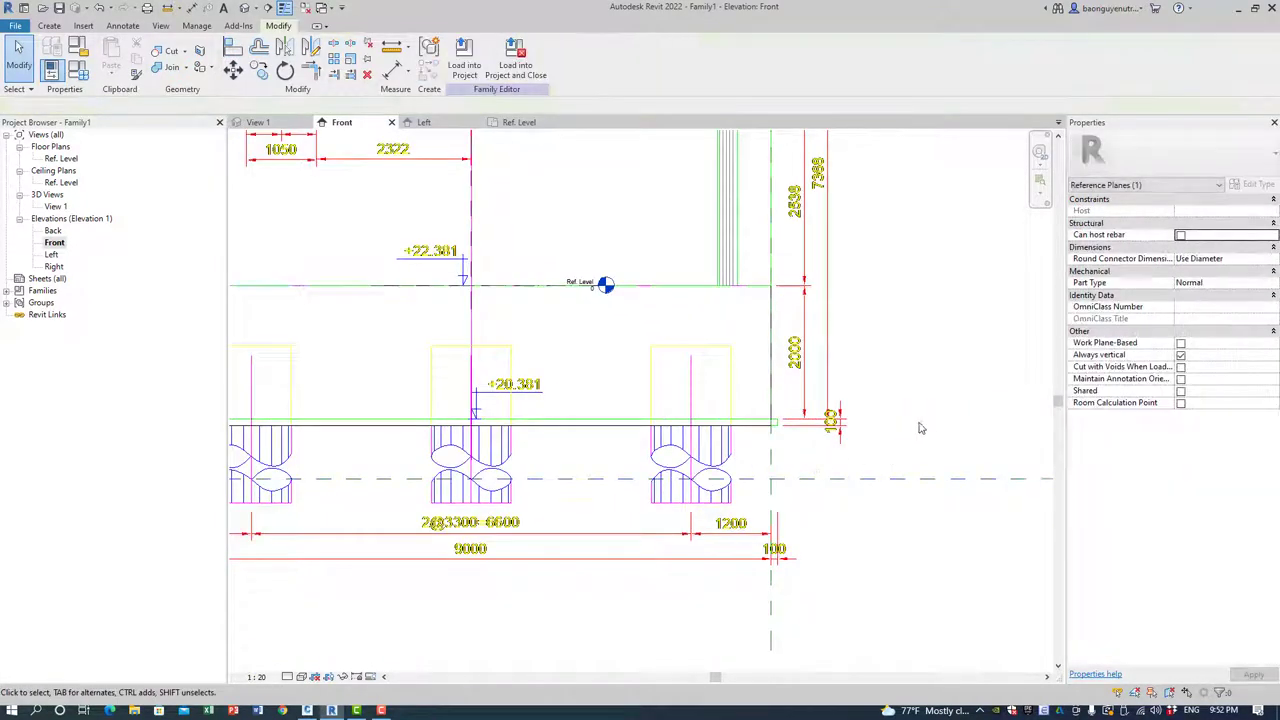
pyautogui.scroll(-1, 920, 428)
pyautogui.moveTo(285, 415); pyautogui.dragTo(470, 409, button='middle')
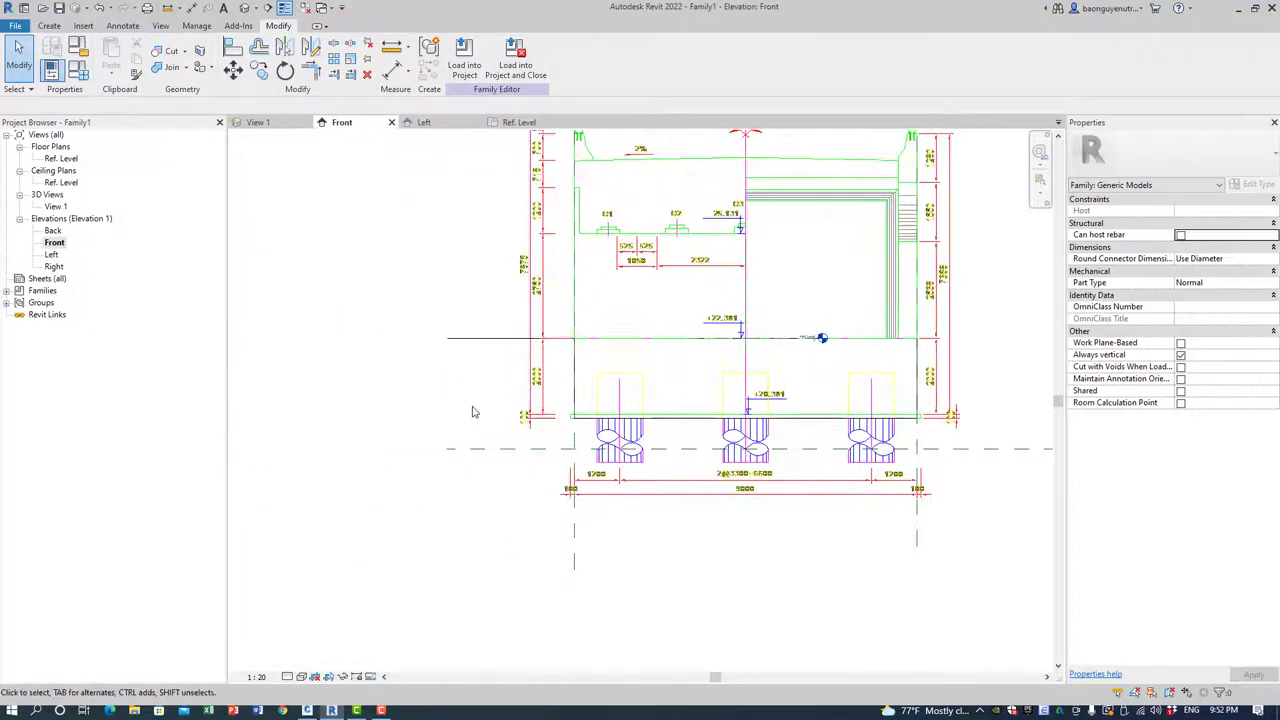
pyautogui.scroll(-1, 490, 380)
# Temporarily hide the obstructing CAD line and pile cap extrusion, then check the Ref. Level line.
pyautogui.click(507, 330)
pyautogui.press('h')
pyautogui.press('h')
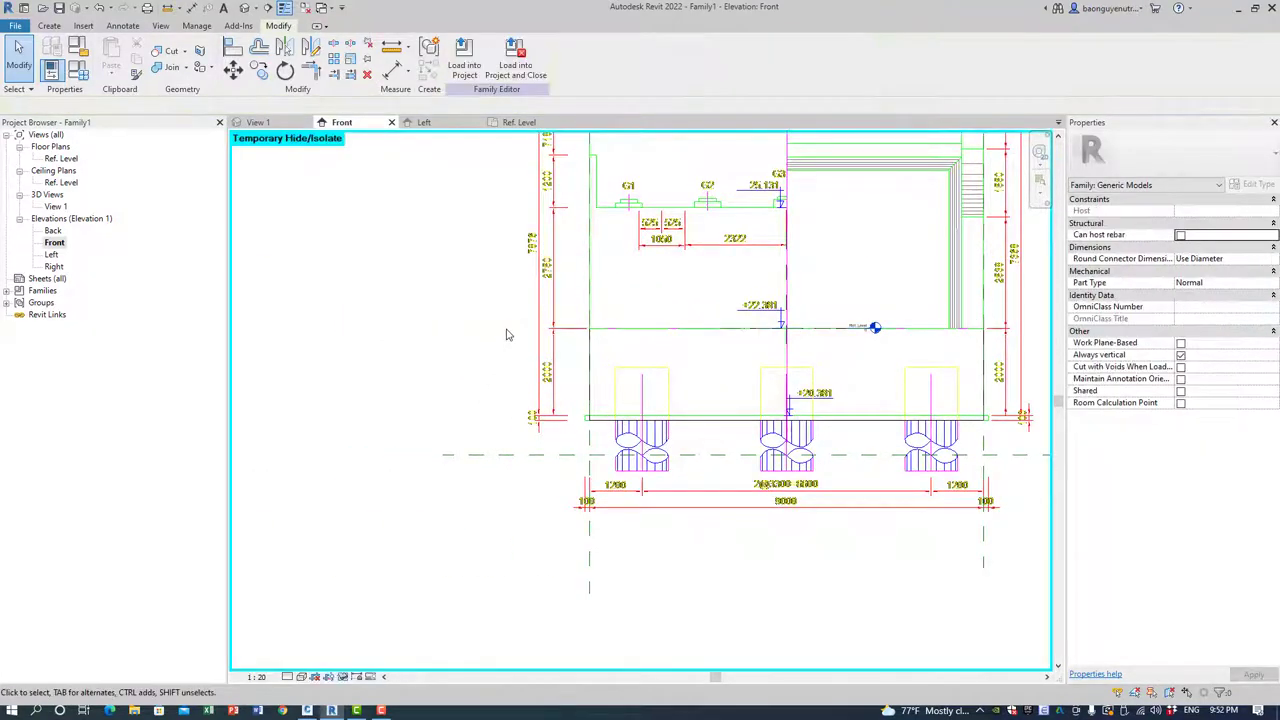
pyautogui.click(612, 335)
pyautogui.press('Delete')
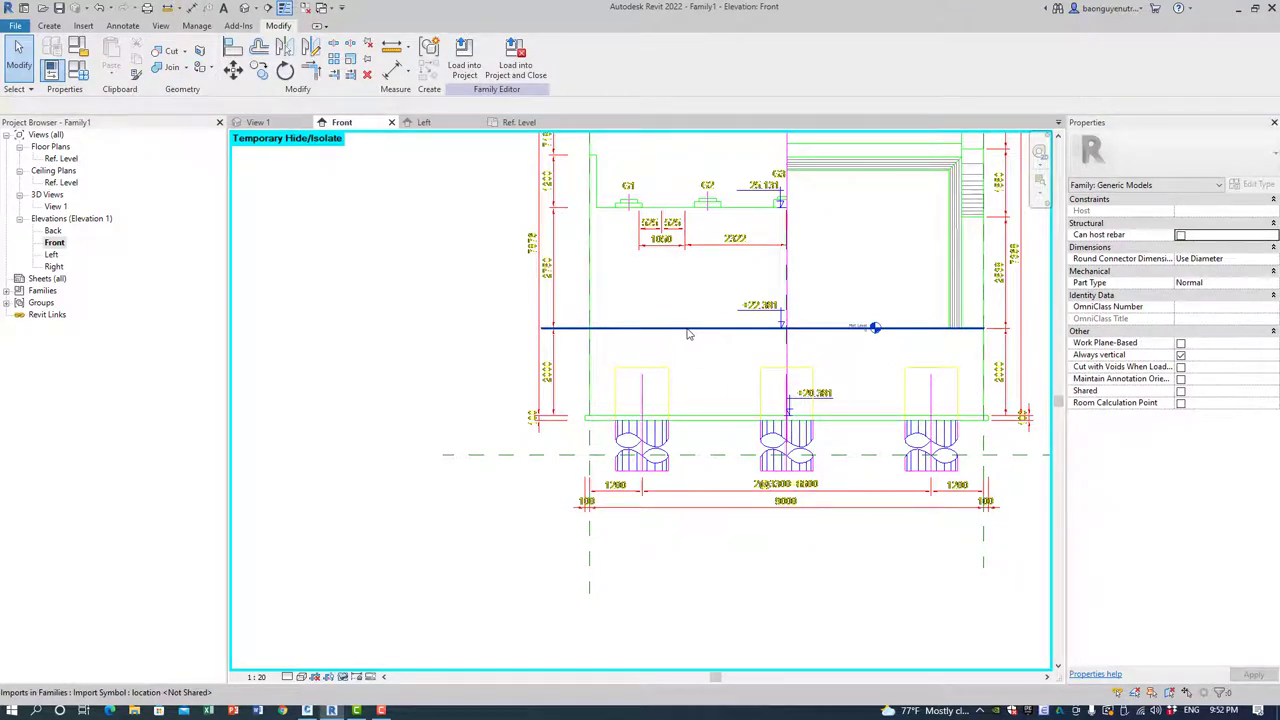
pyautogui.click(688, 335)
pyautogui.press('Escape')
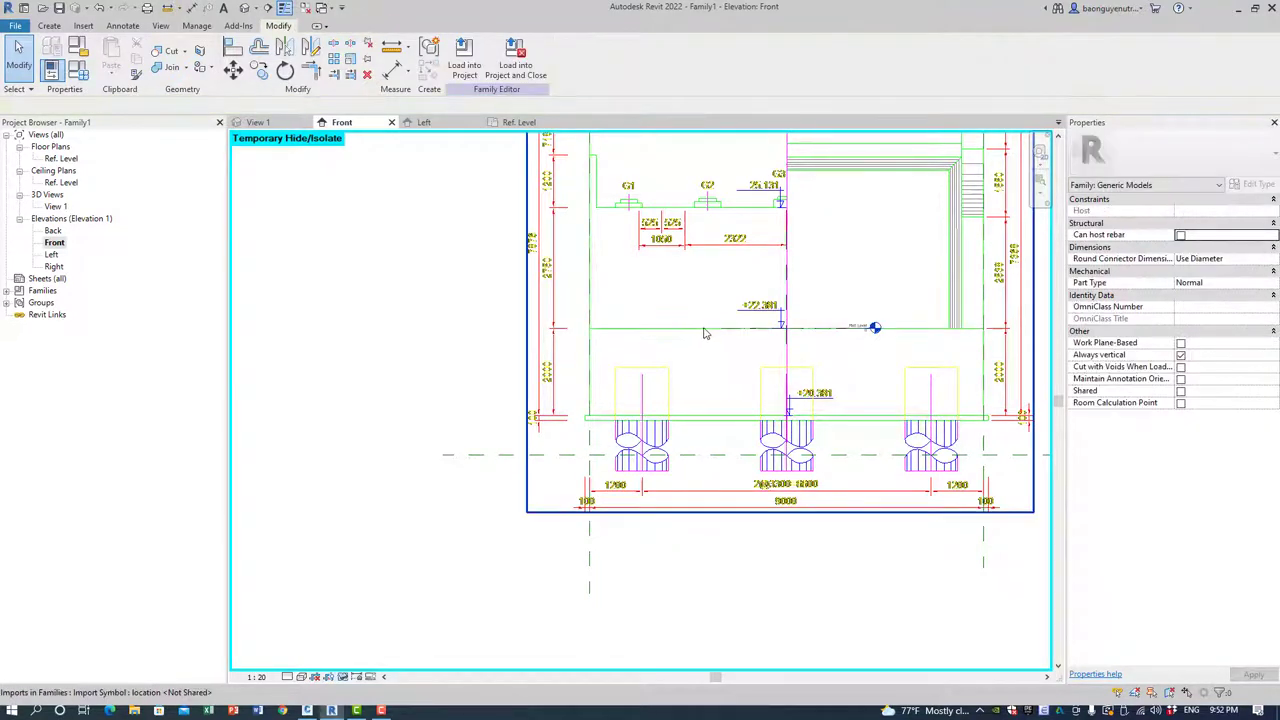
pyautogui.press('l')
pyautogui.press('l')
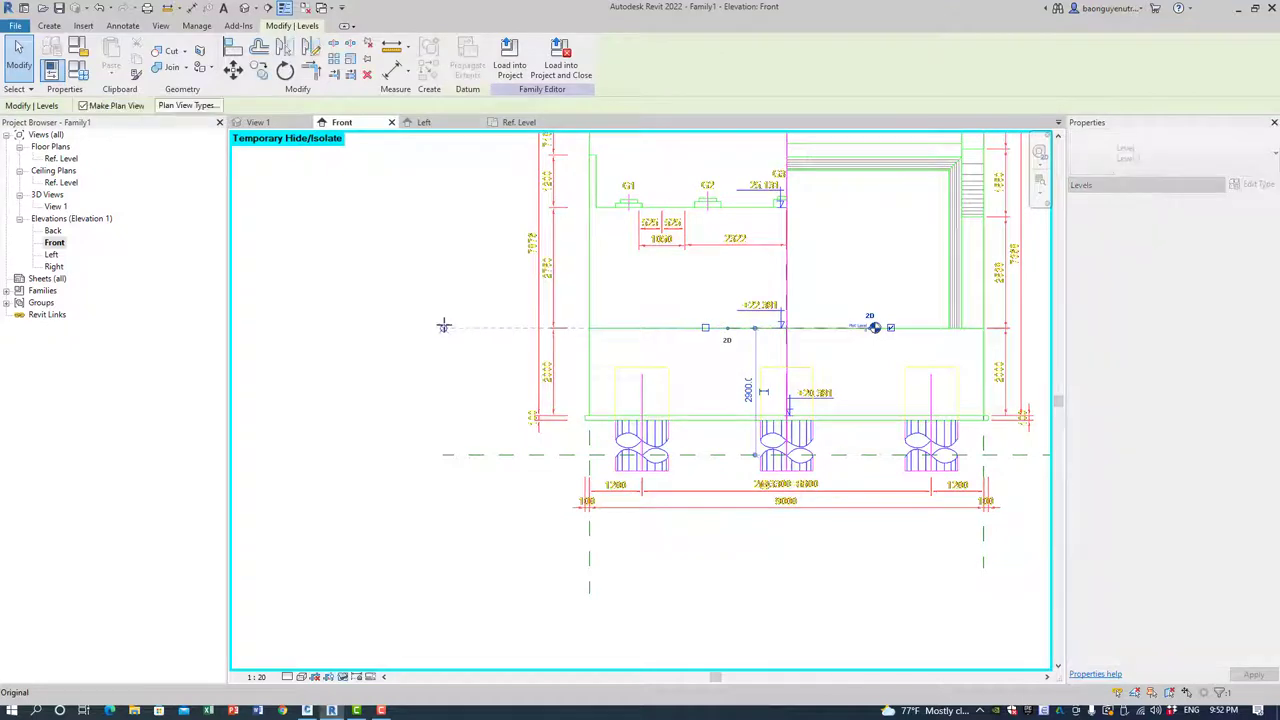
pyautogui.press('Escape')
pyautogui.press('Escape')
pyautogui.click(718, 328)
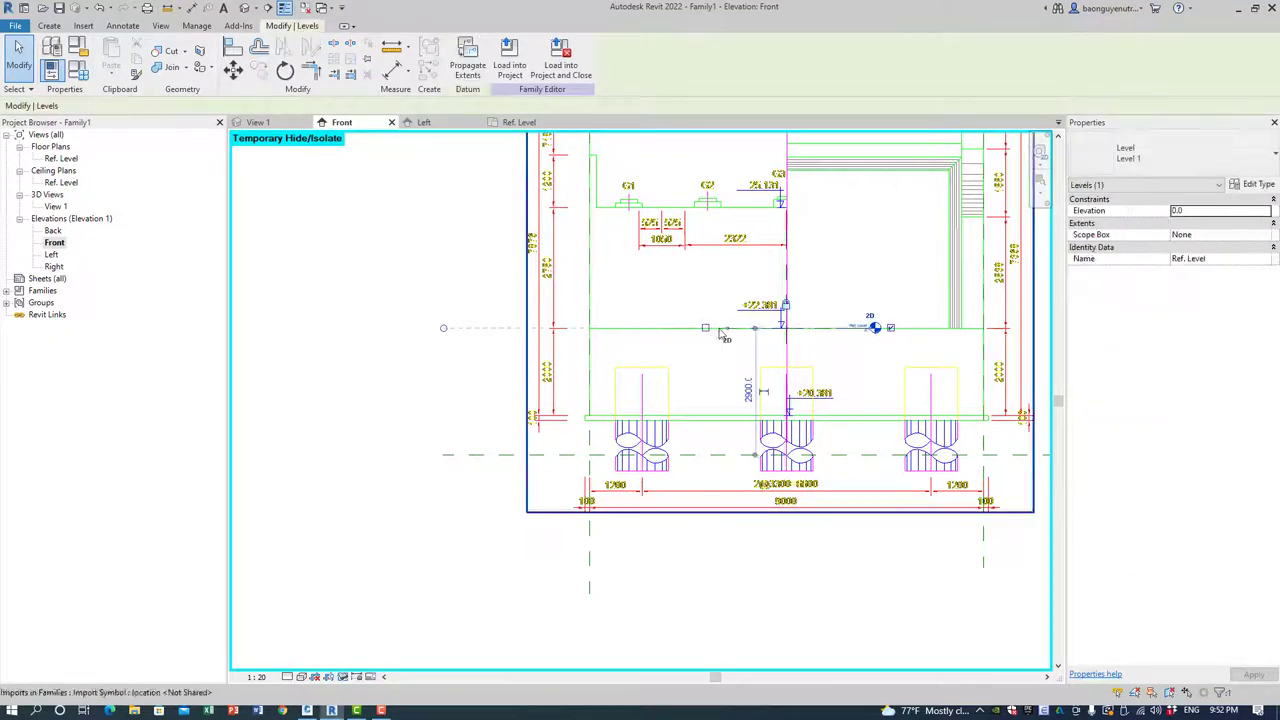
pyautogui.press('Escape')
pyautogui.scroll(1, 443, 325)
pyautogui.scroll(1, 455, 367)
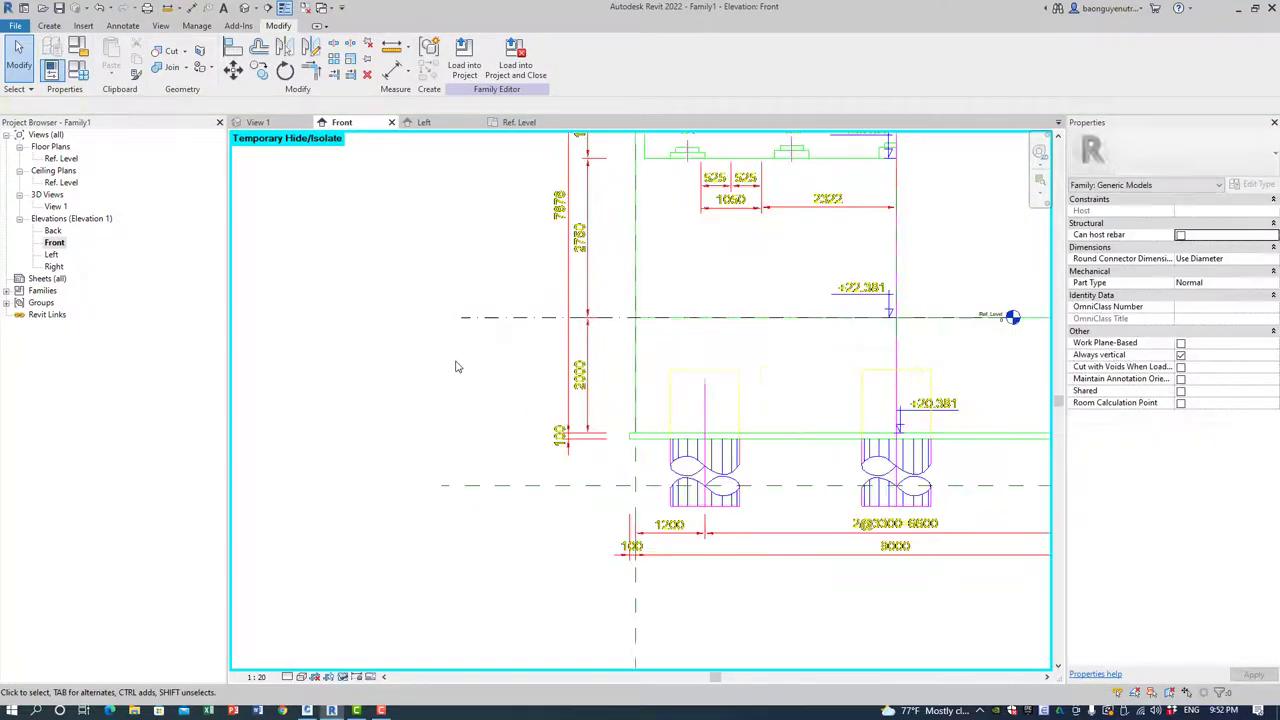
pyautogui.click(500, 318)
pyautogui.press('Escape')
# Drag the horizontal reference plane's end to extend it further left.
pyautogui.moveTo(497, 337); pyautogui.dragTo(433, 348, button='middle')
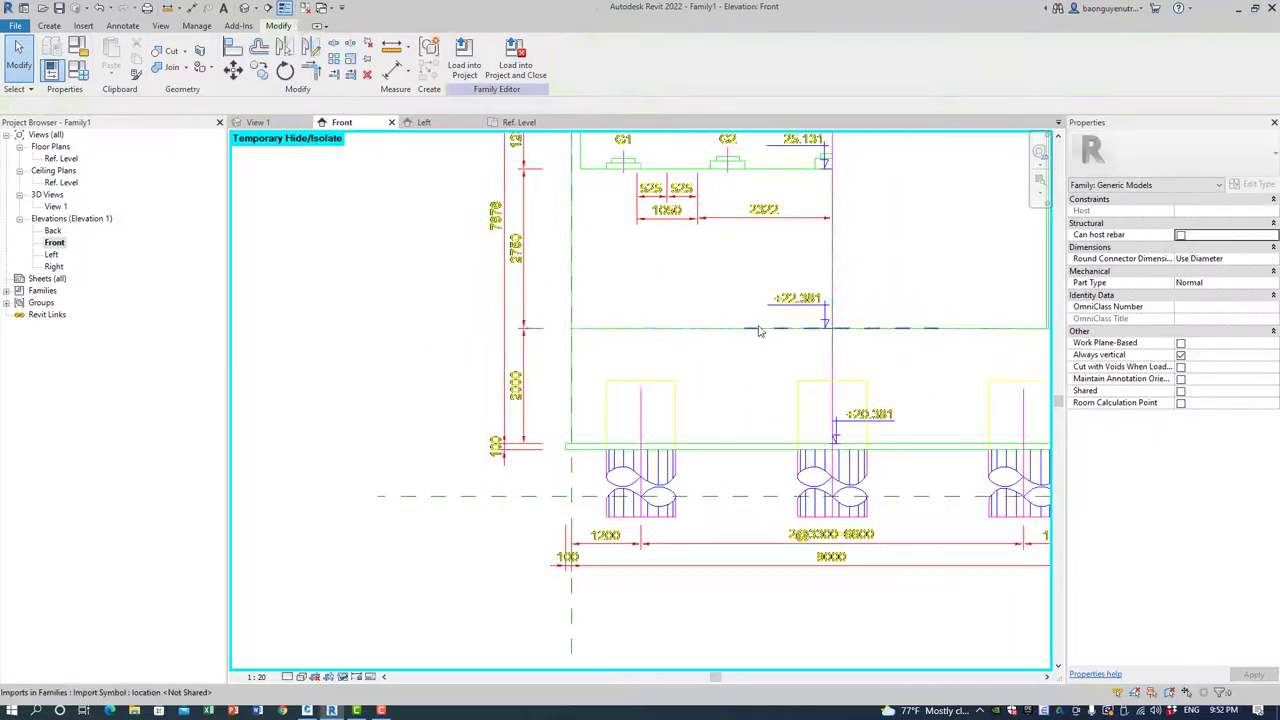
pyautogui.click(757, 330)
pyautogui.moveTo(734, 329); pyautogui.dragTo(296, 328)
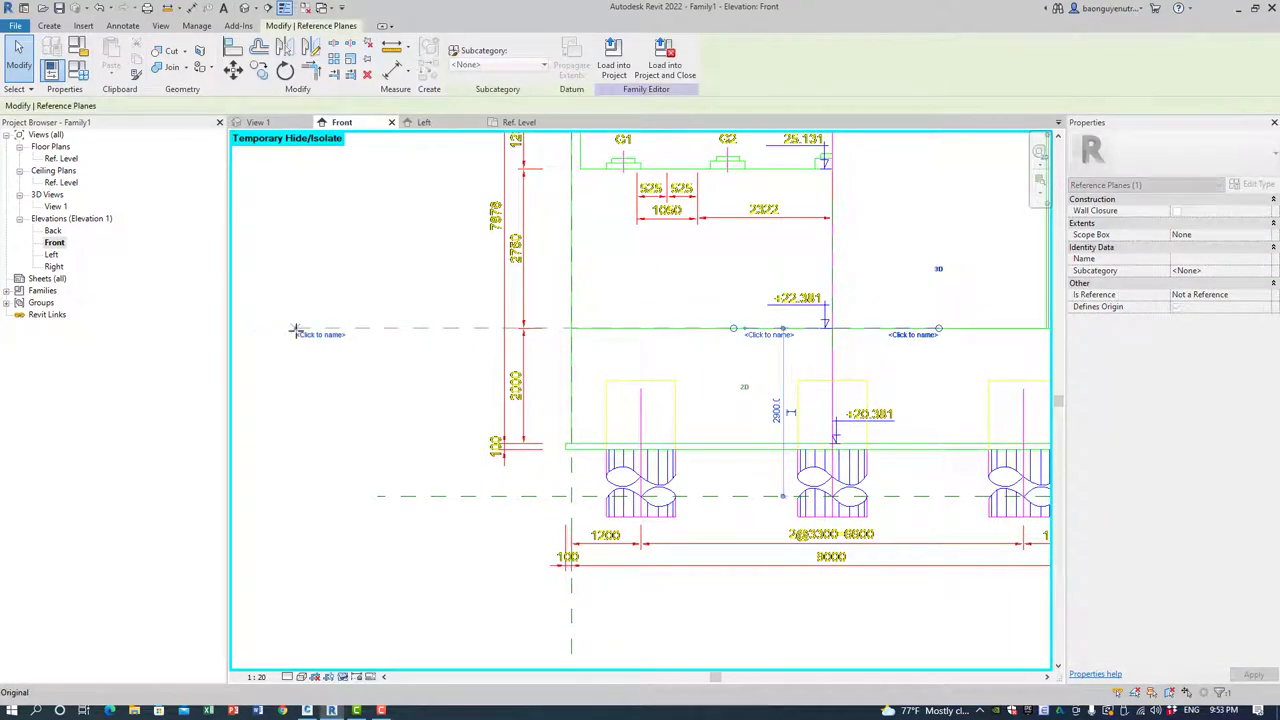
pyautogui.click(371, 405)
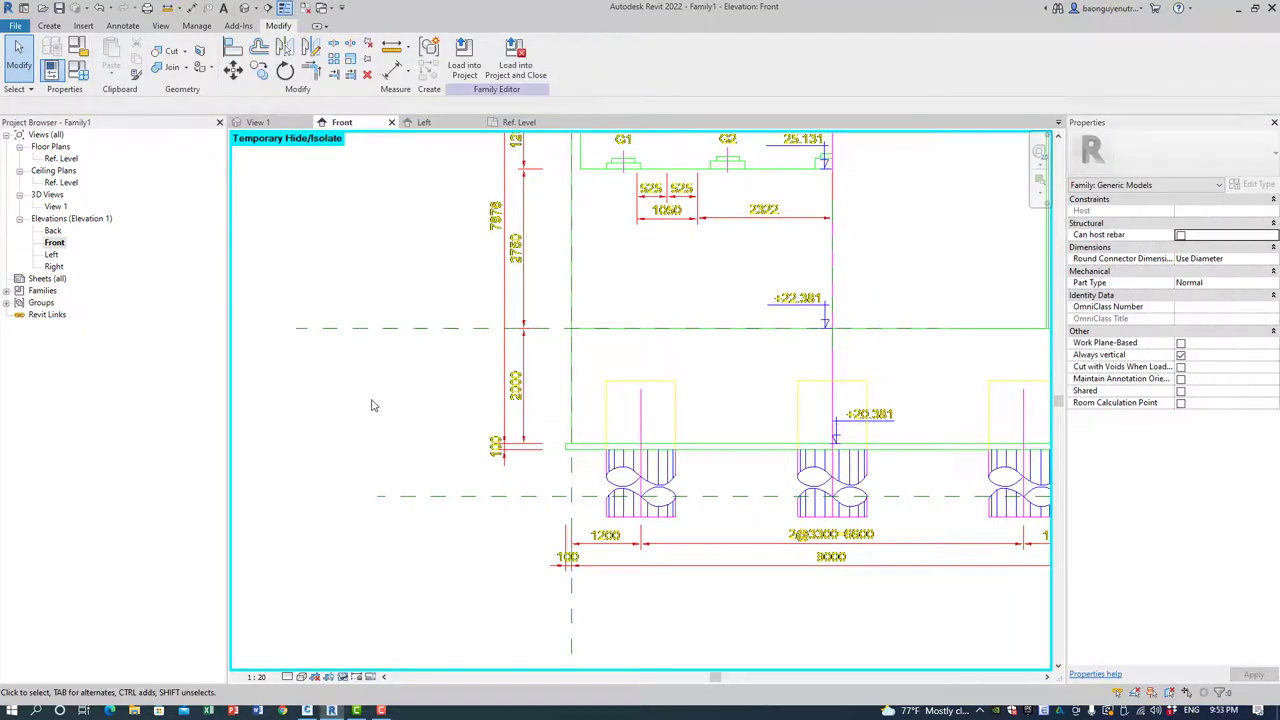
# Unhide the hidden elements and dimension from Ref. Level to the cap's reference plane (2900).
pyautogui.press('h')
pyautogui.press('r')
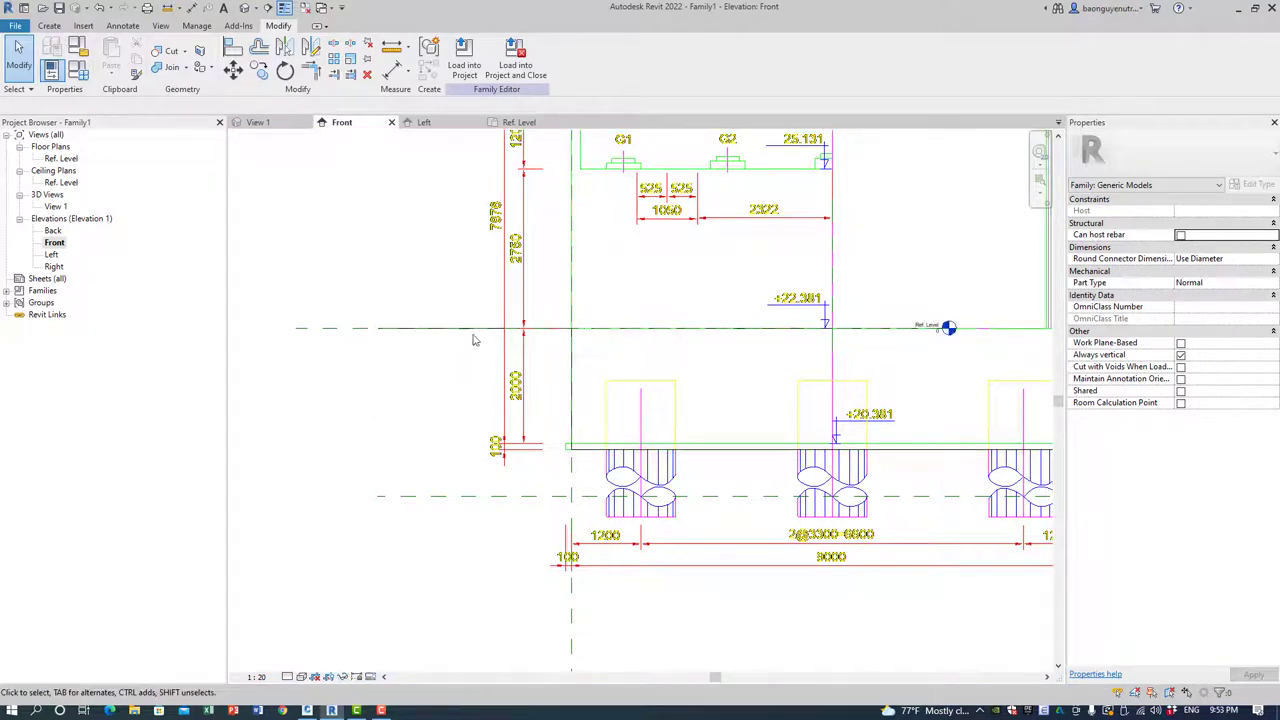
pyautogui.press('i')
pyautogui.click(330, 328)
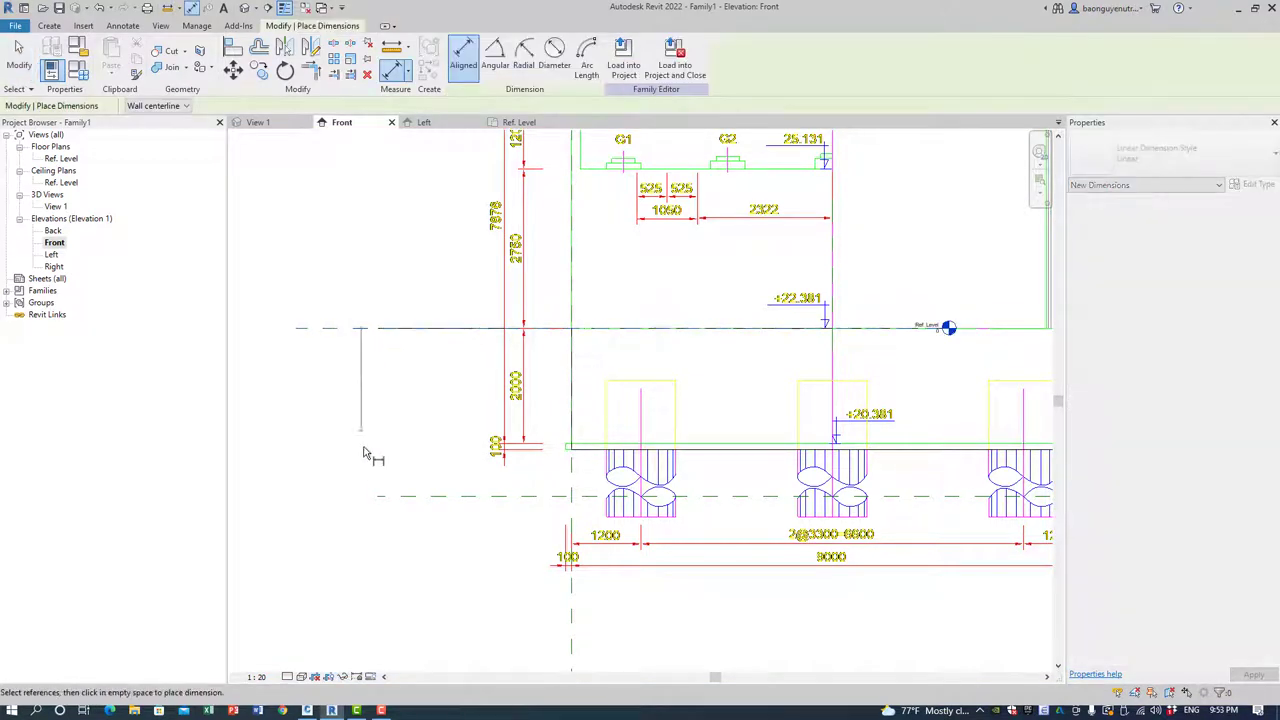
pyautogui.click(382, 496)
pyautogui.click(327, 420)
pyautogui.press('Escape')
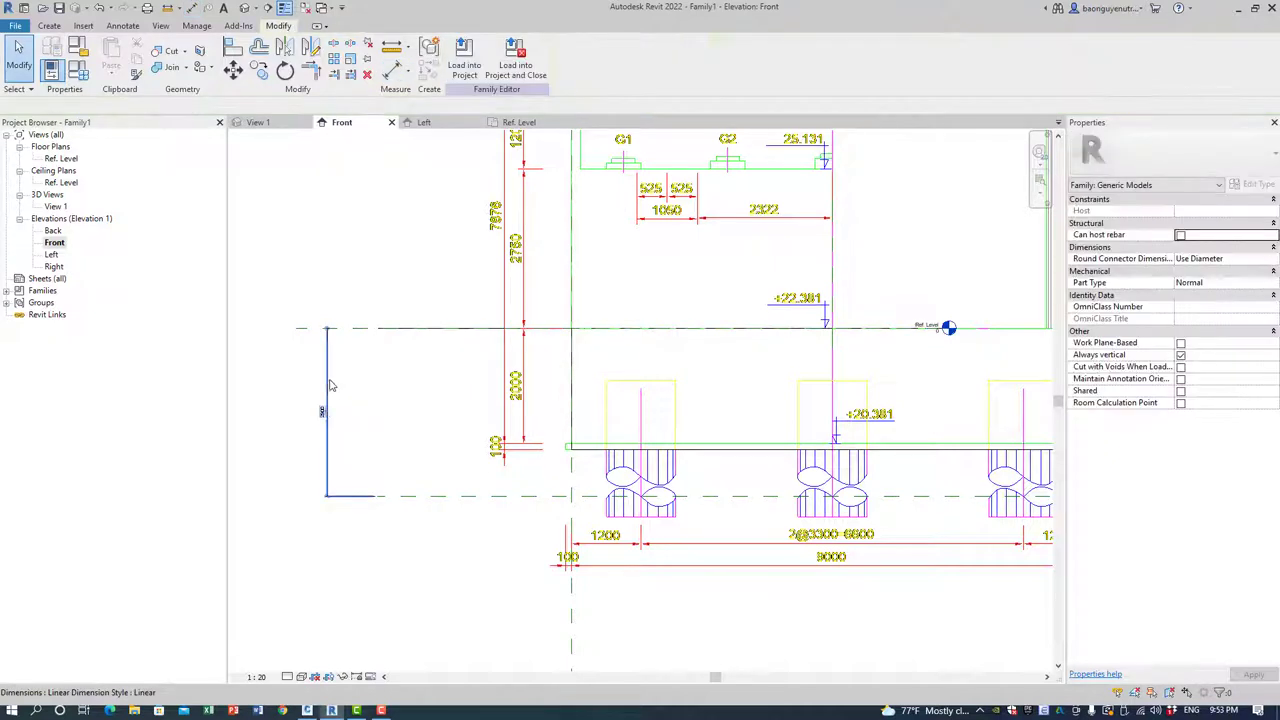
# Label the dimension with new parameter H_pilecap and change its value to 2000.
pyautogui.click(589, 57)
pyautogui.write('H_pilecap')
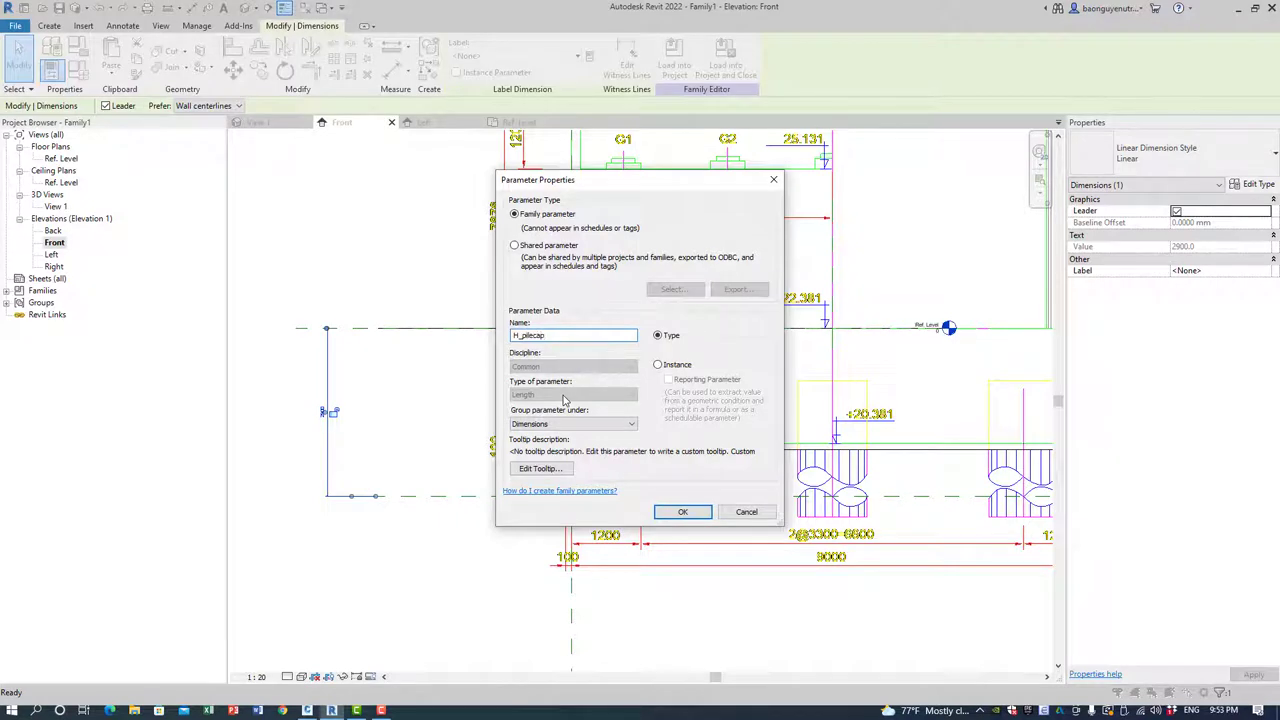
pyautogui.press('Return')
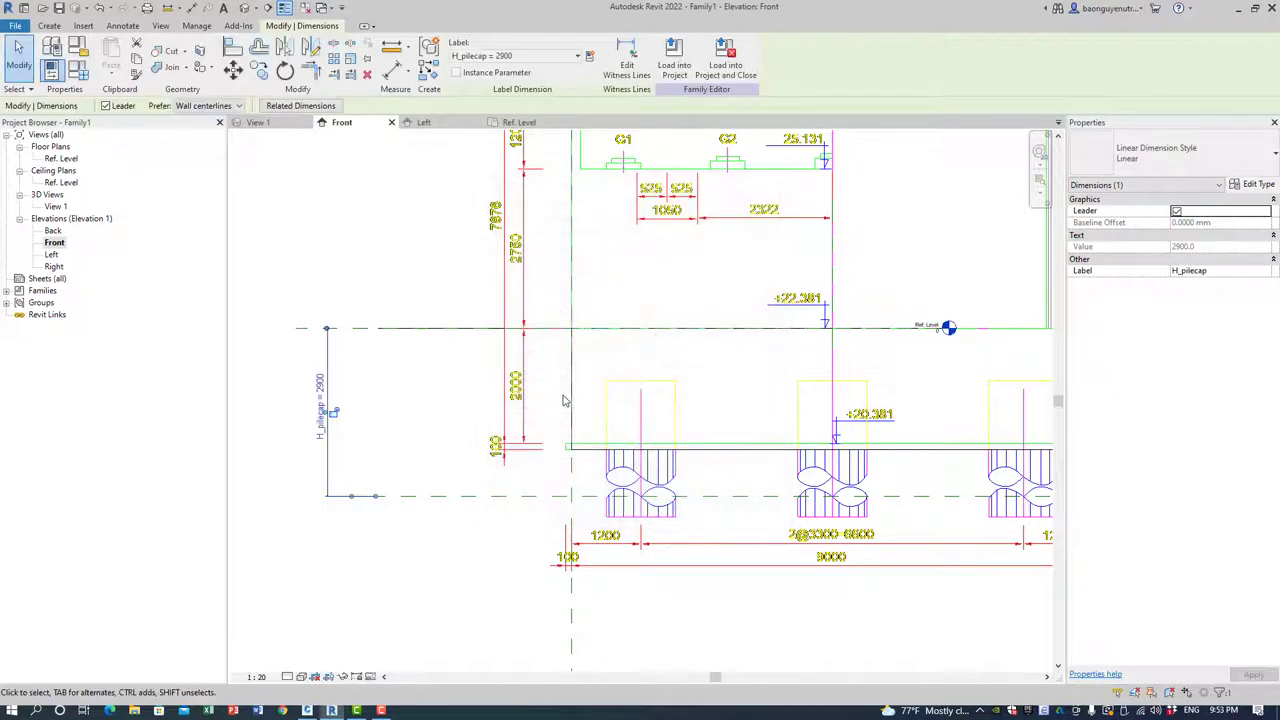
pyautogui.click(324, 388)
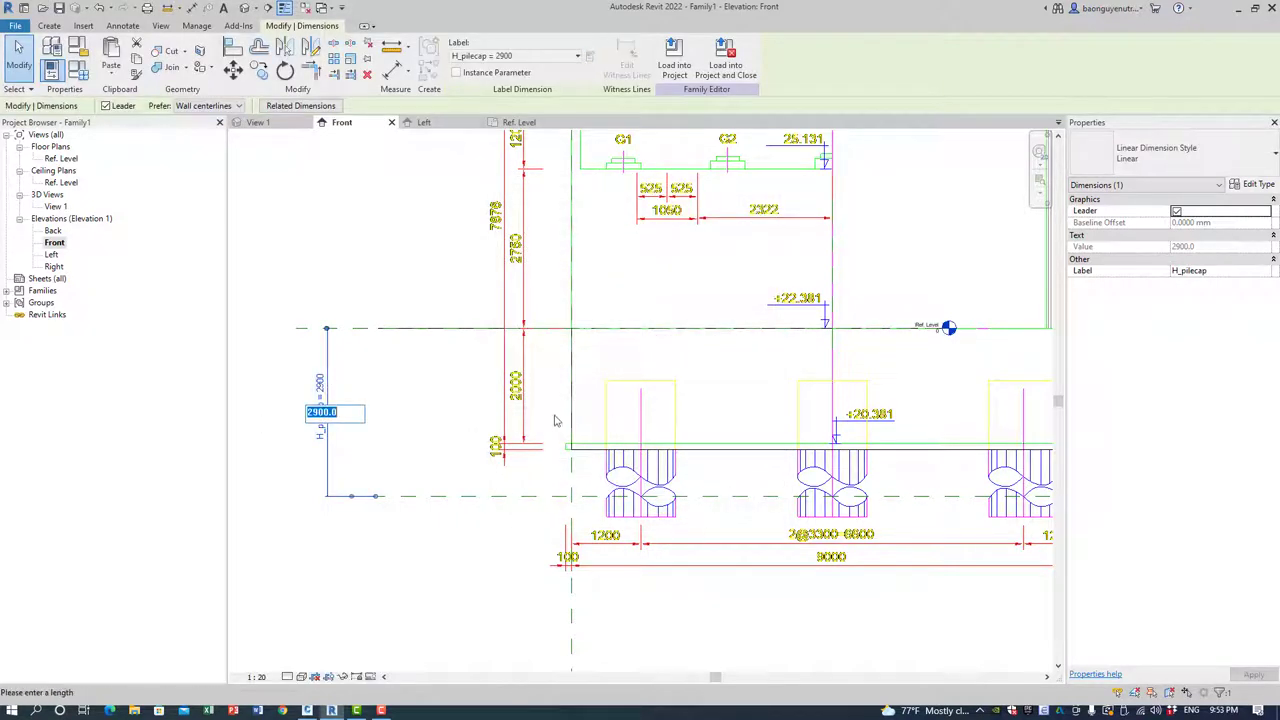
pyautogui.moveTo(411, 418); pyautogui.dragTo(399, 406, button='middle')
pyautogui.write('2000')
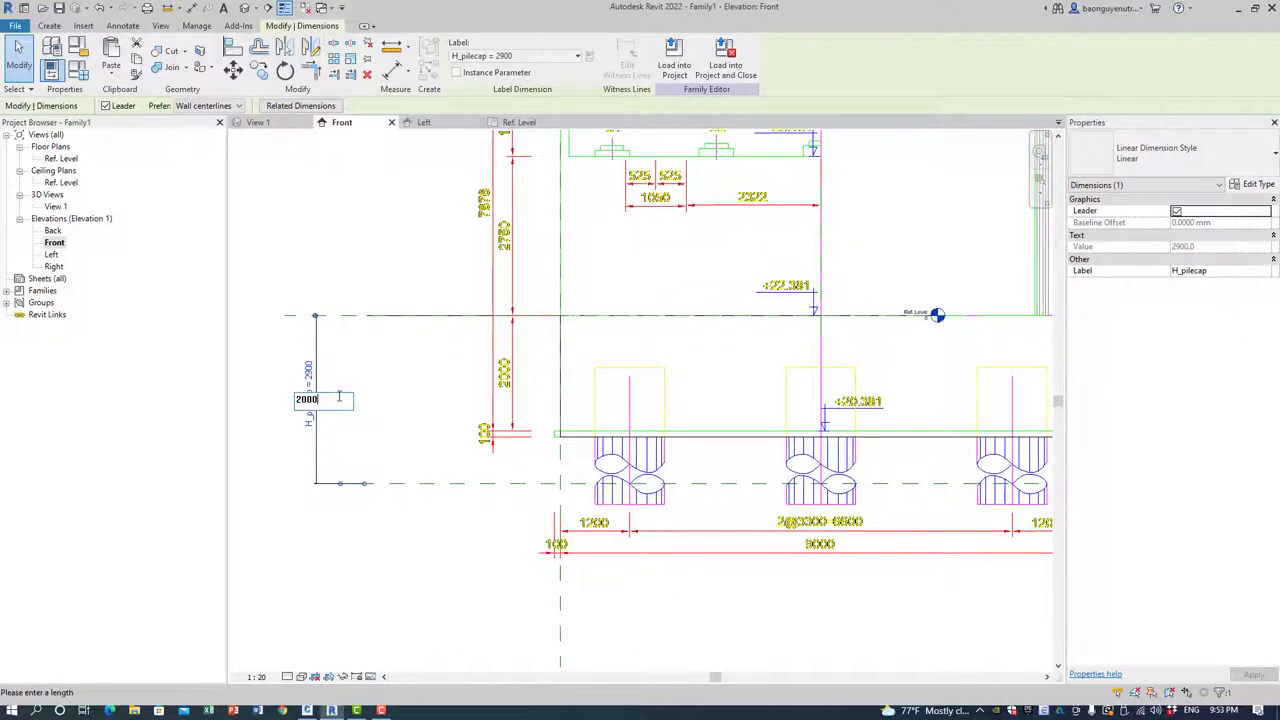
pyautogui.press('Return')
pyautogui.scroll(1, 435, 546)
# Align the bottom reference line with the pile cap base using AL.
pyautogui.click(390, 517)
pyautogui.scroll(-1, 343, 514)
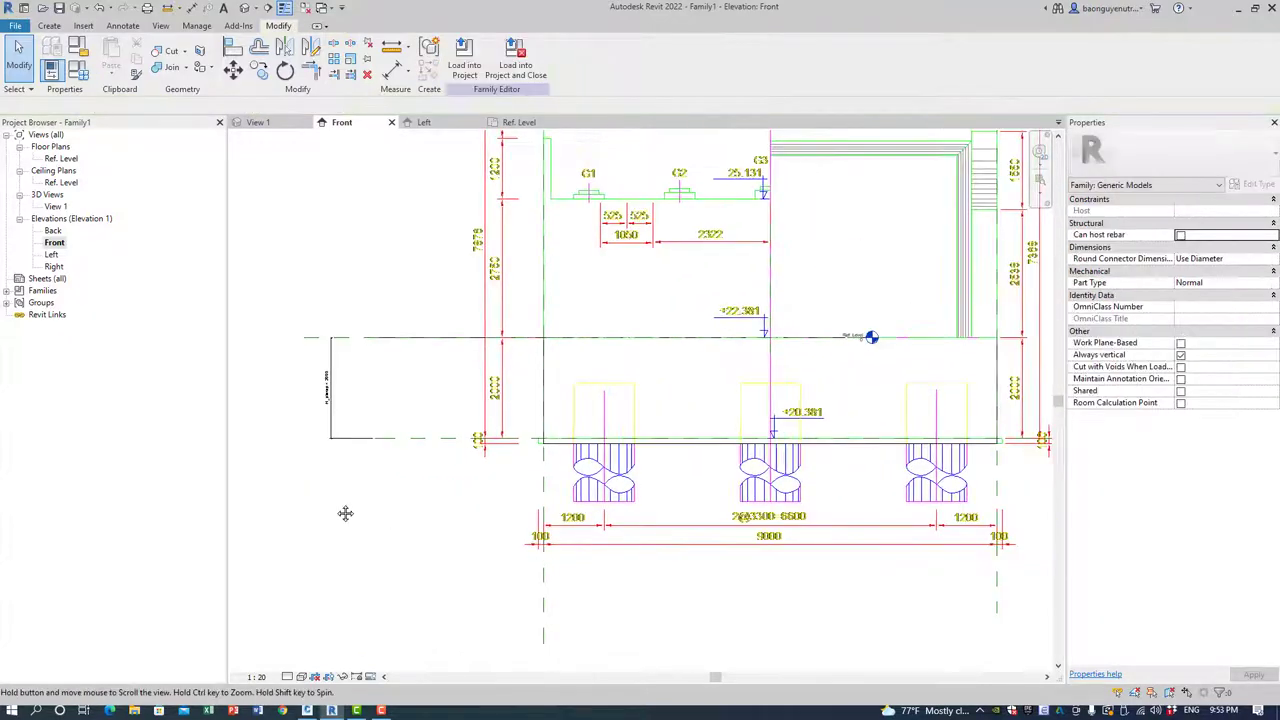
pyautogui.scroll(-1, 386, 480)
pyautogui.press('a')
pyautogui.press('l')
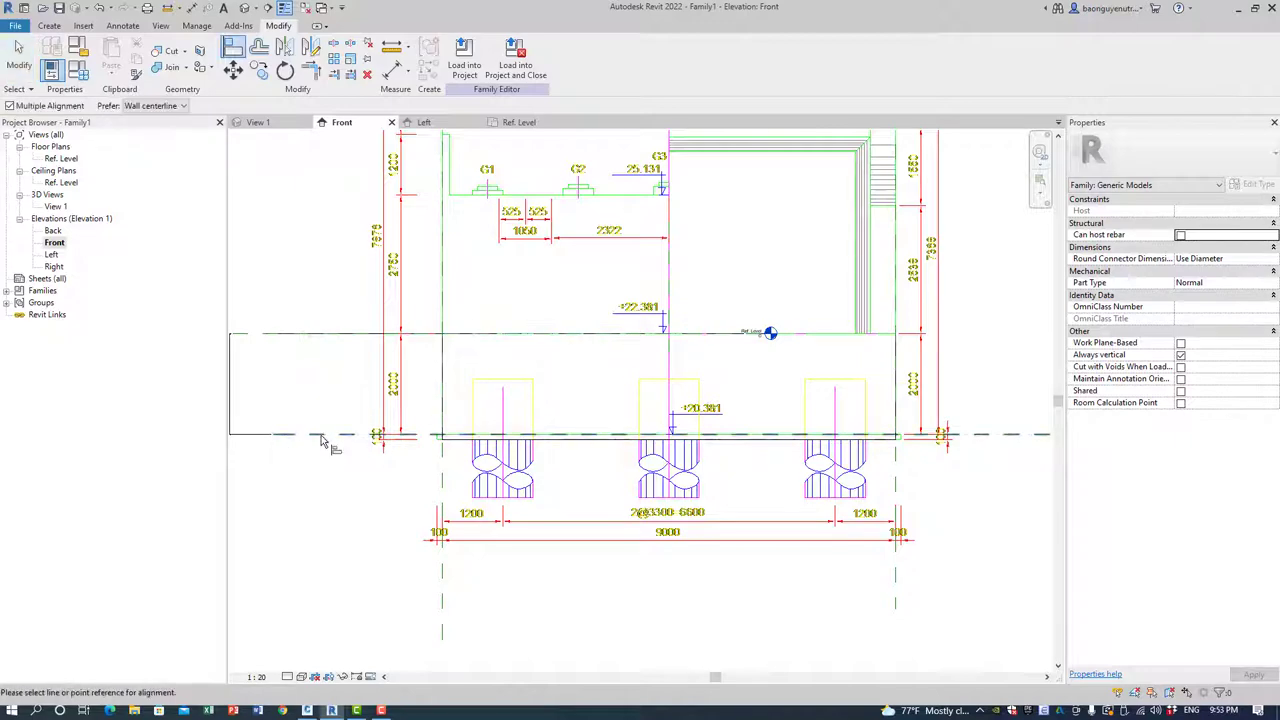
pyautogui.click(497, 448)
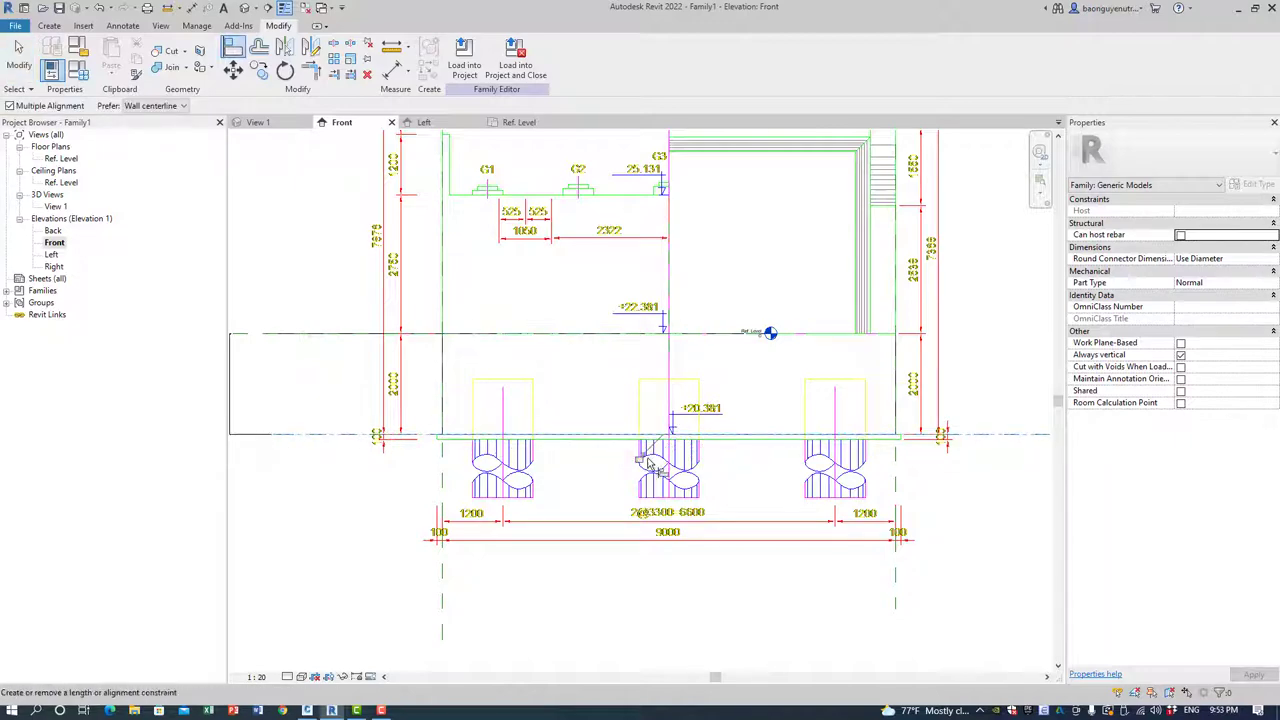
pyautogui.press('Escape')
pyautogui.moveTo(591, 474); pyautogui.dragTo(586, 490, button='middle')
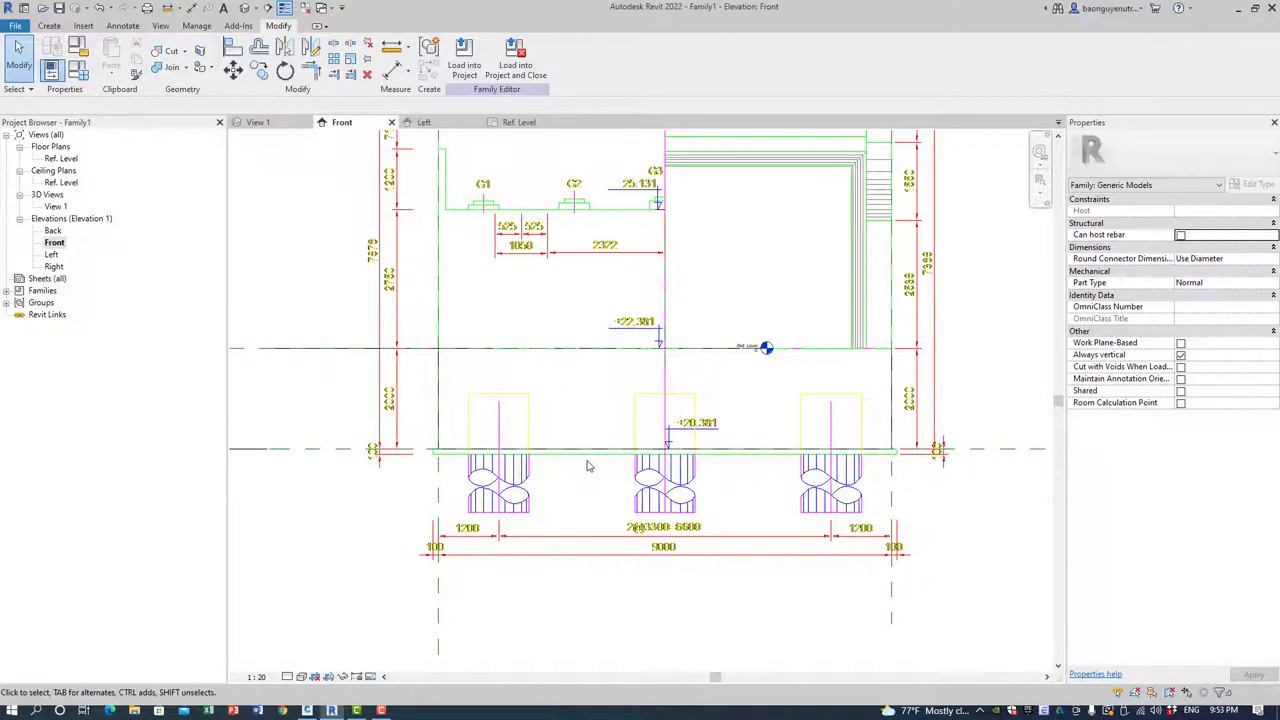
pyautogui.scroll(-1, 506, 400)
pyautogui.scroll(-2, 495, 405)
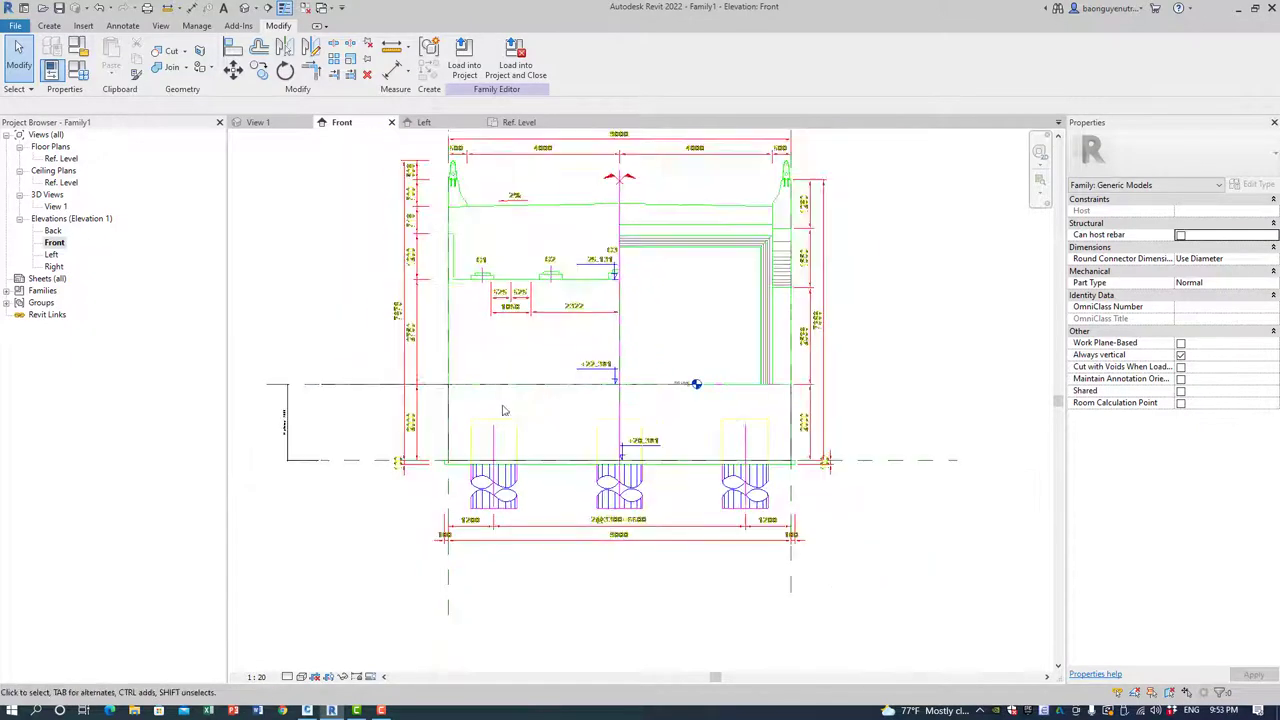
pyautogui.moveTo(434, 409); pyautogui.dragTo(434, 409, button='middle')
pyautogui.scroll(1, 311, 346)
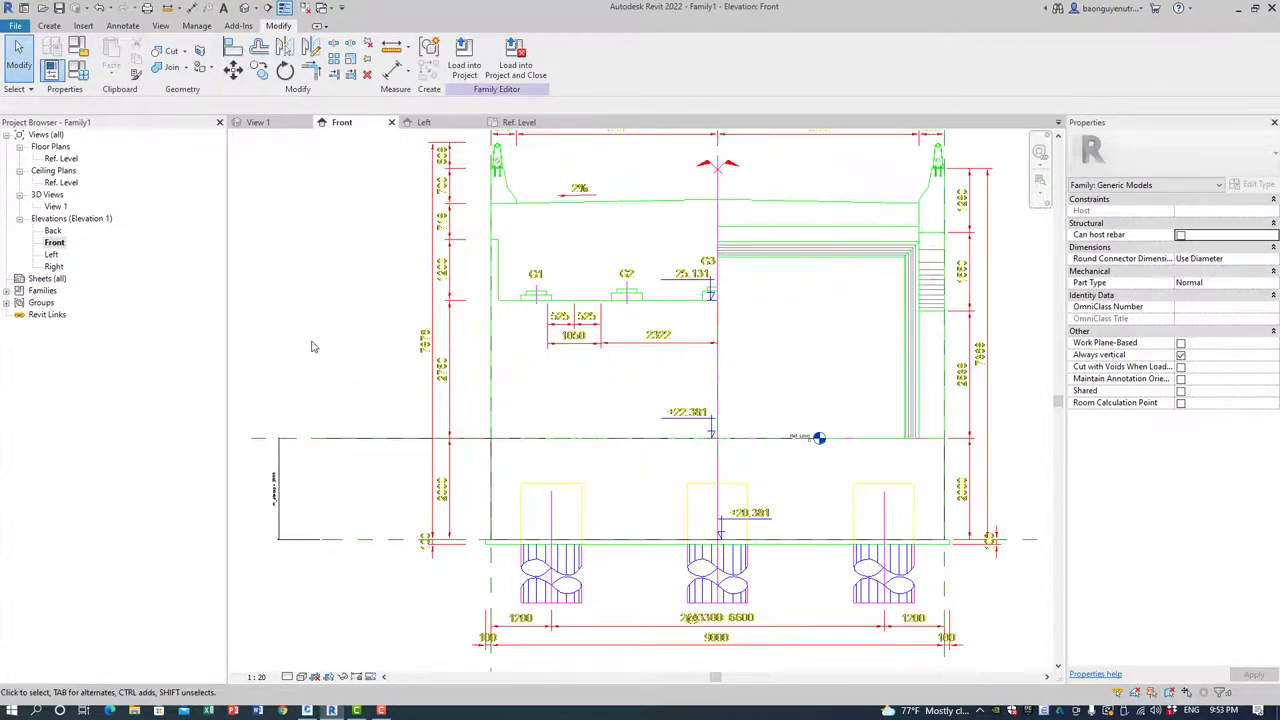
# Inspect the pile cap shaded in the default 3D view, then return to the Ref. Level plan.
pyautogui.click(236, 8)
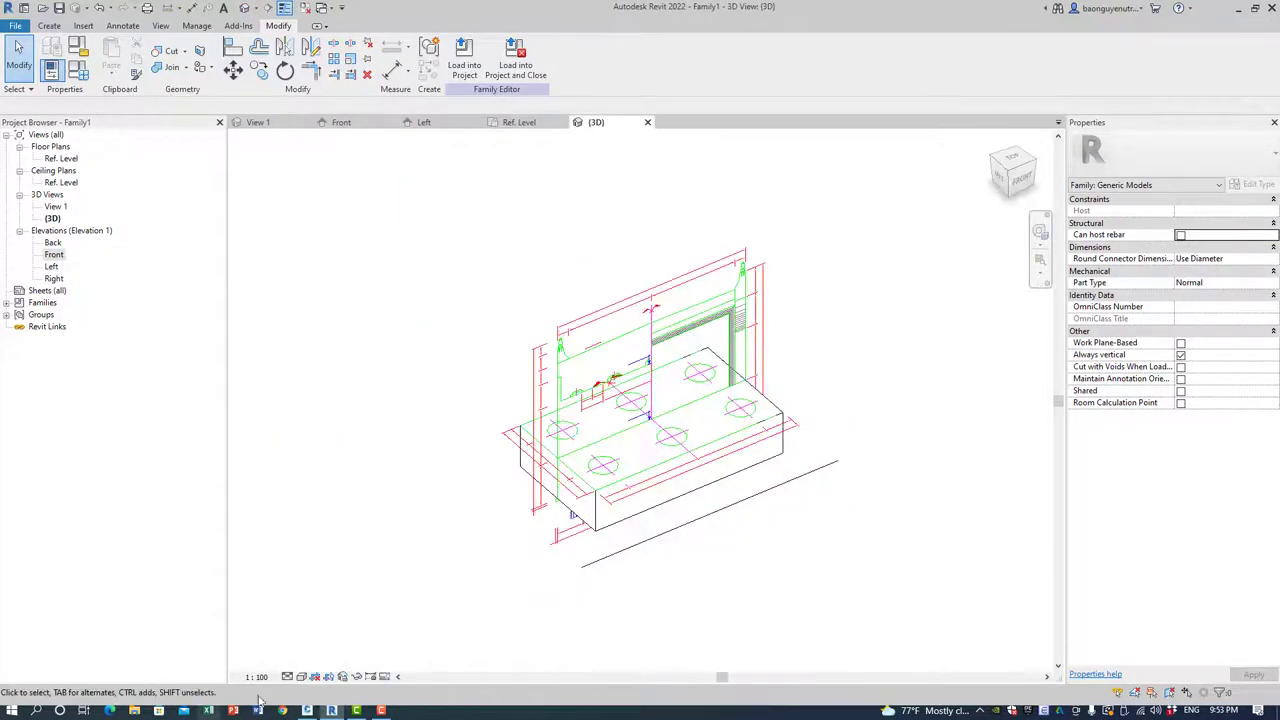
pyautogui.click(288, 677)
pyautogui.click(325, 635)
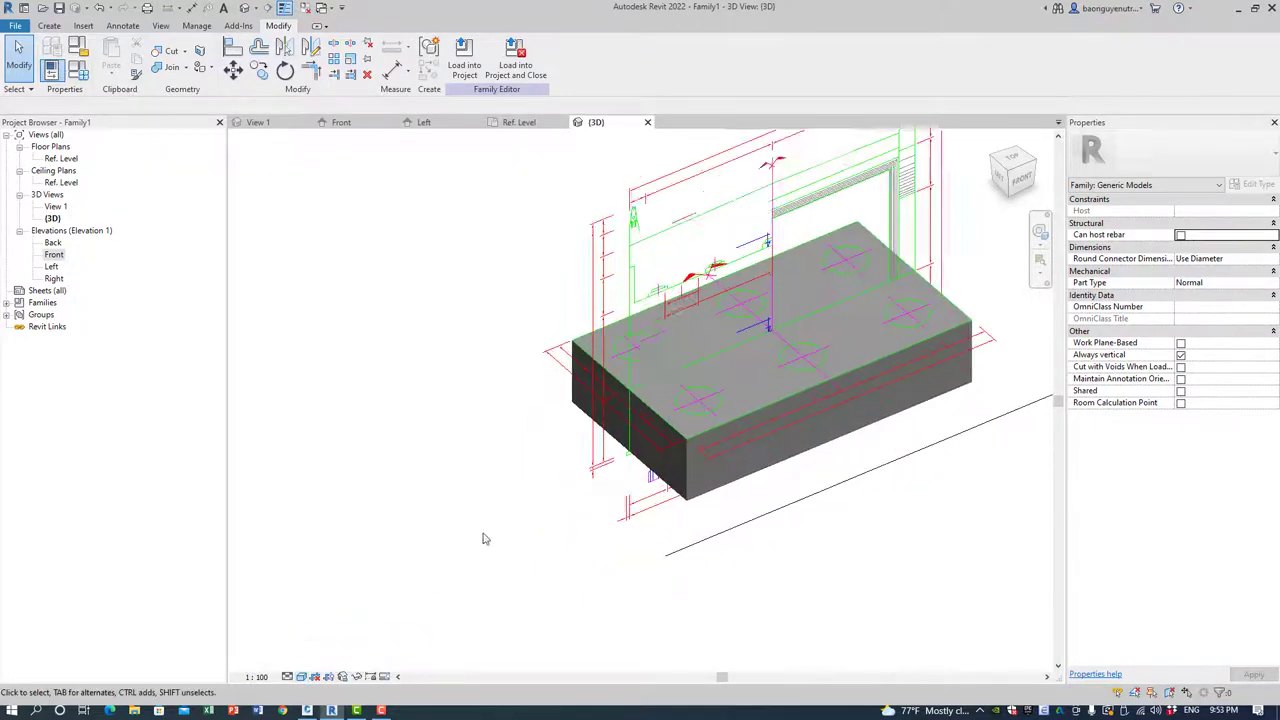
pyautogui.moveTo(325, 635)
pyautogui.keyDown('shift'); pyautogui.mouseDown(button='middle')
pyautogui.moveTo(372, 451)
pyautogui.moveTo(560, 475)
pyautogui.moveTo(117, 208)
pyautogui.mouseUp(button='middle'); pyautogui.keyUp('shift')
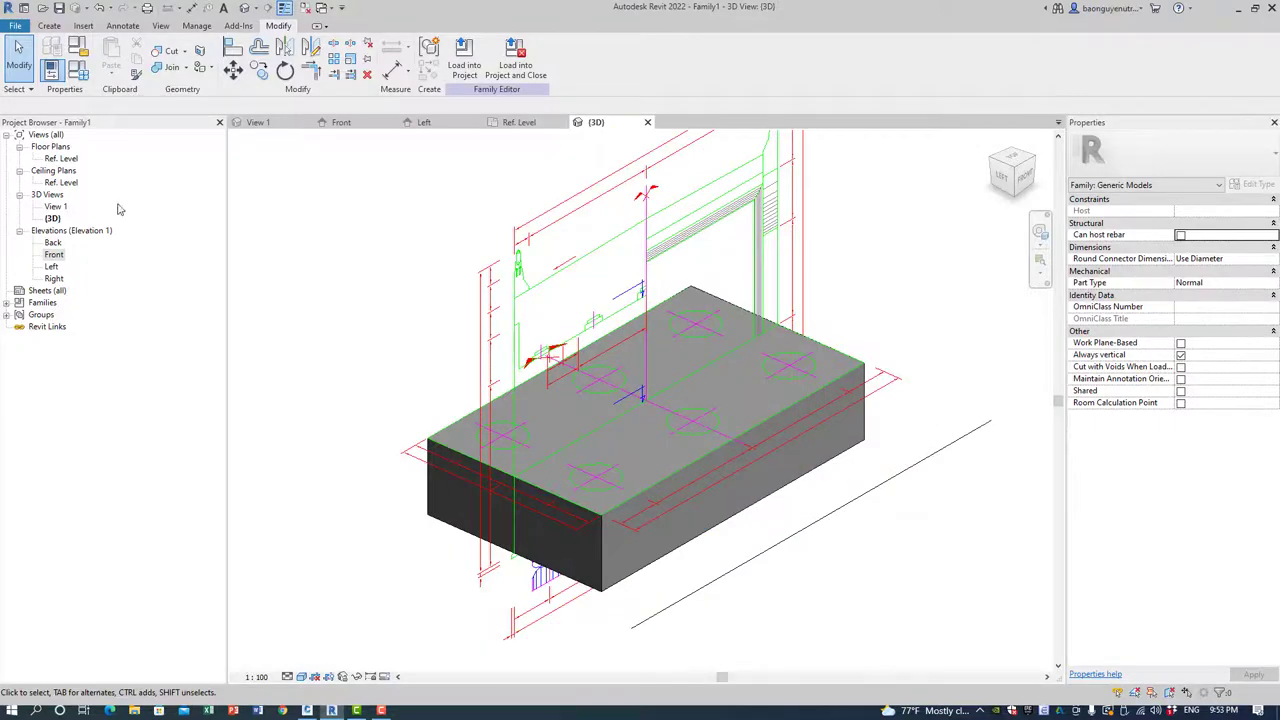
pyautogui.doubleClick(60, 158)
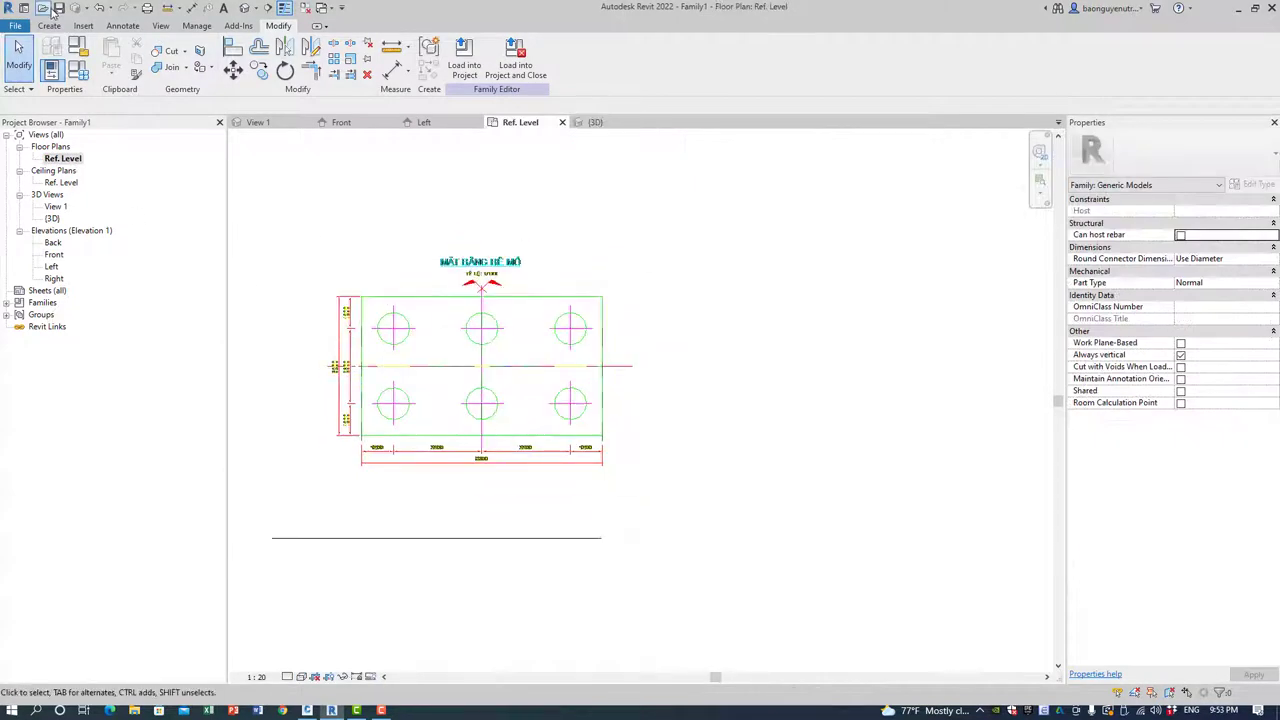
# Start a new extrusion sketch, discarding a stray rectangle.
pyautogui.click(55, 28)
pyautogui.click(113, 55)
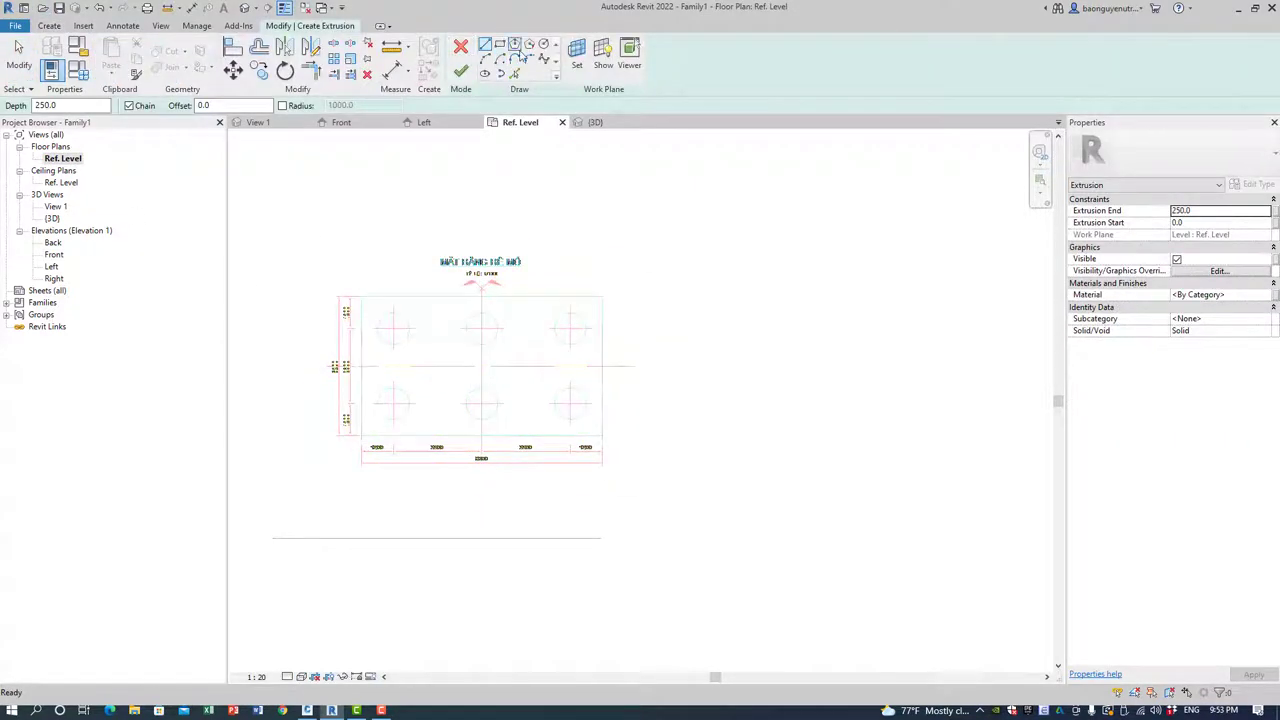
pyautogui.click(545, 46)
pyautogui.scroll(1, 385, 325)
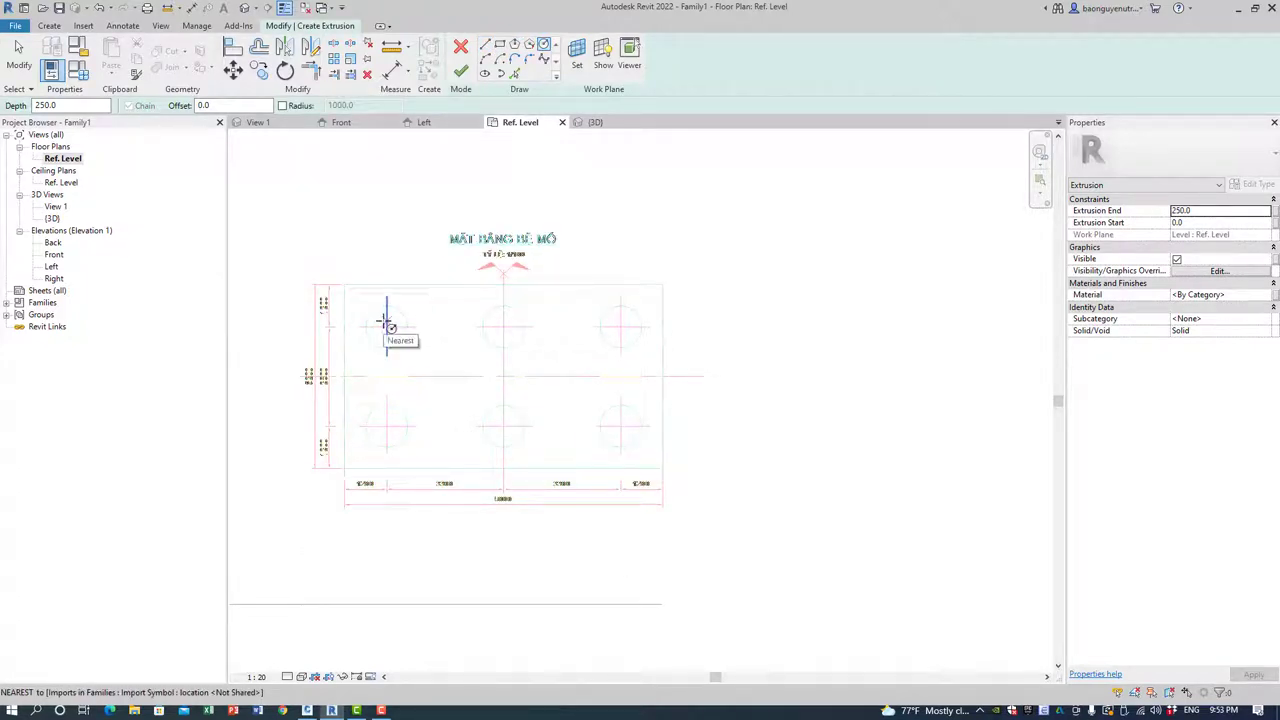
pyautogui.click(500, 46)
pyautogui.click(321, 156)
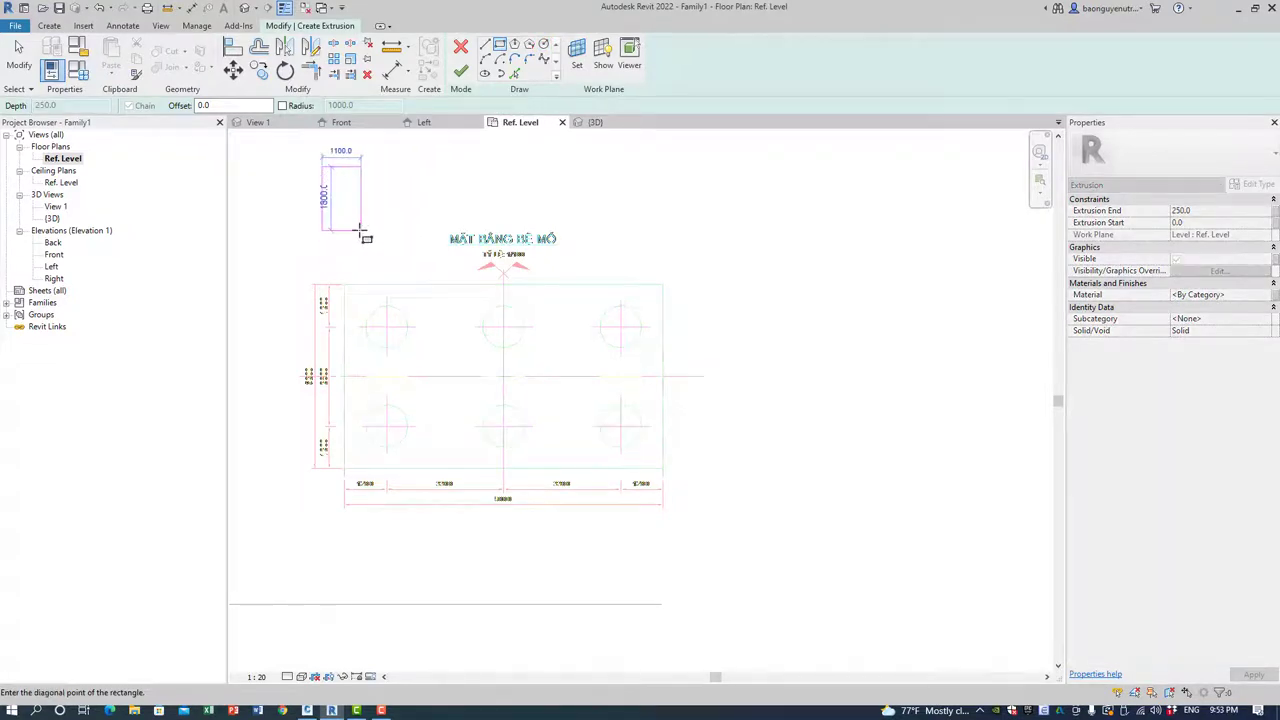
pyautogui.press('Escape')
pyautogui.scroll(1, 358, 214)
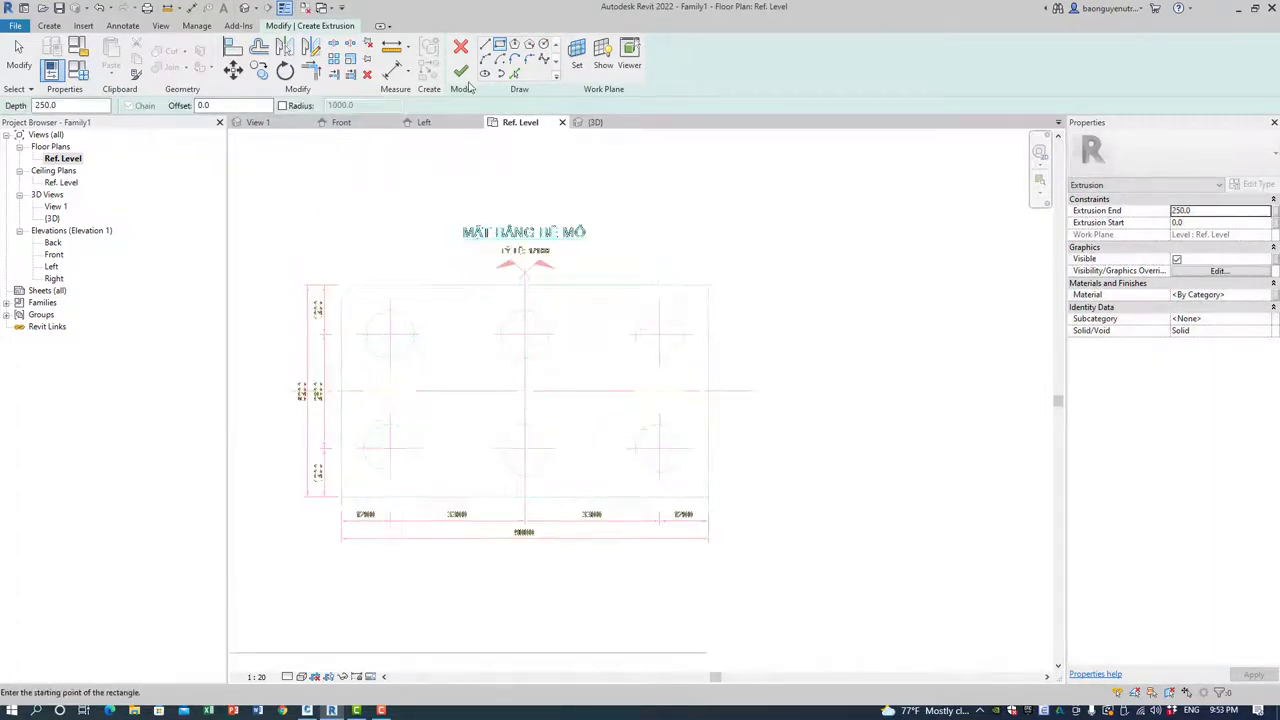
# Sketch a circle over the top-left pile outline and finish the 250-deep extrusion.
pyautogui.click(390, 333)
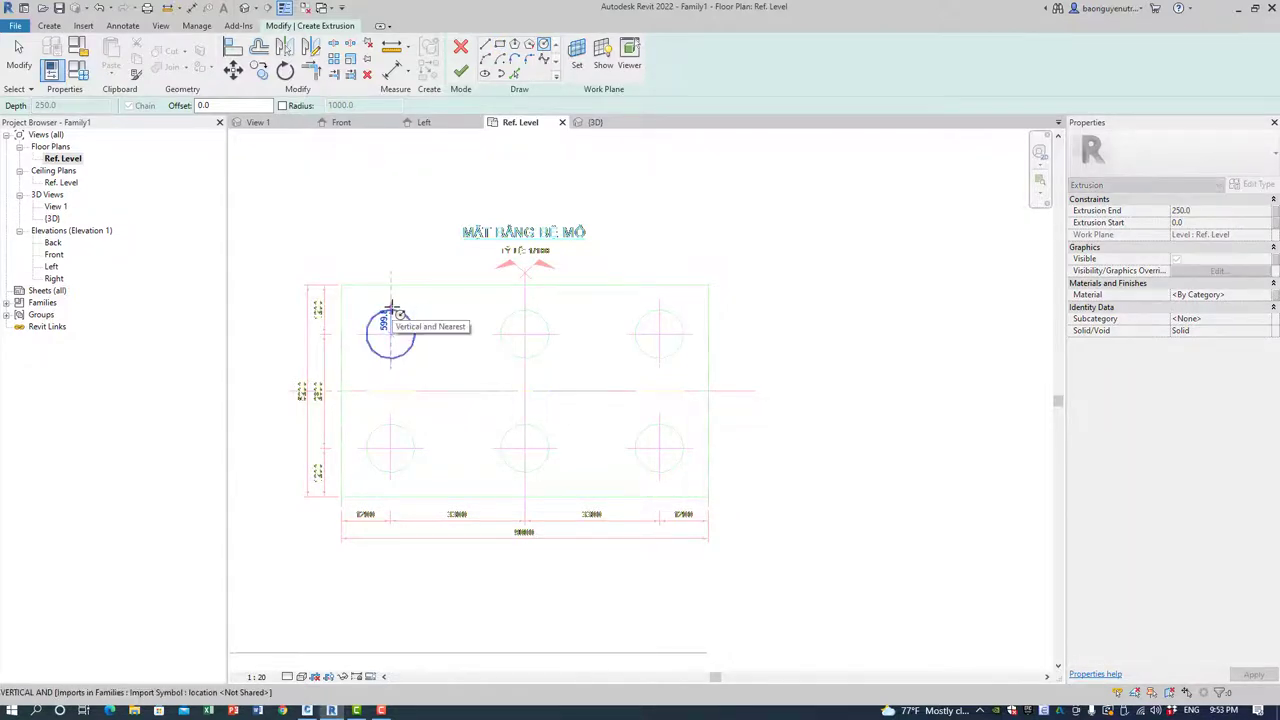
pyautogui.click(392, 307)
pyautogui.press('Escape')
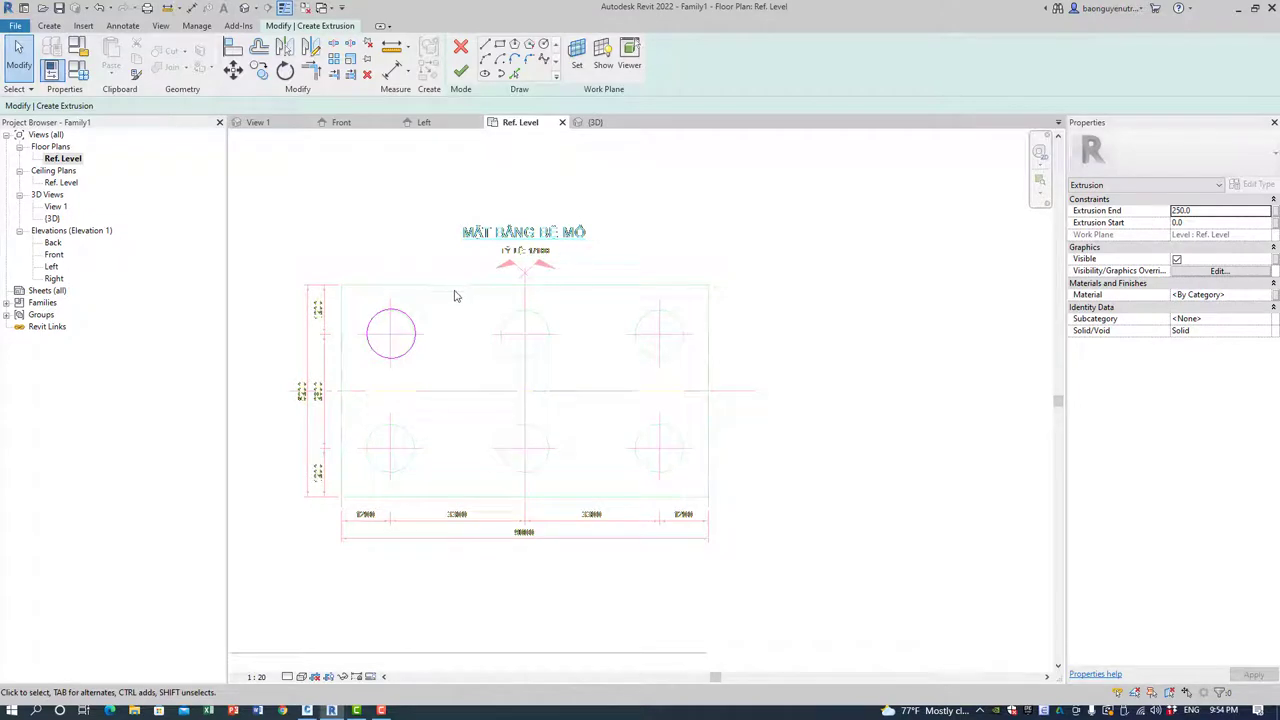
pyautogui.moveTo(418, 331); pyautogui.dragTo(414, 346, button='middle')
pyautogui.click(413, 344)
pyautogui.scroll(2, 410, 344)
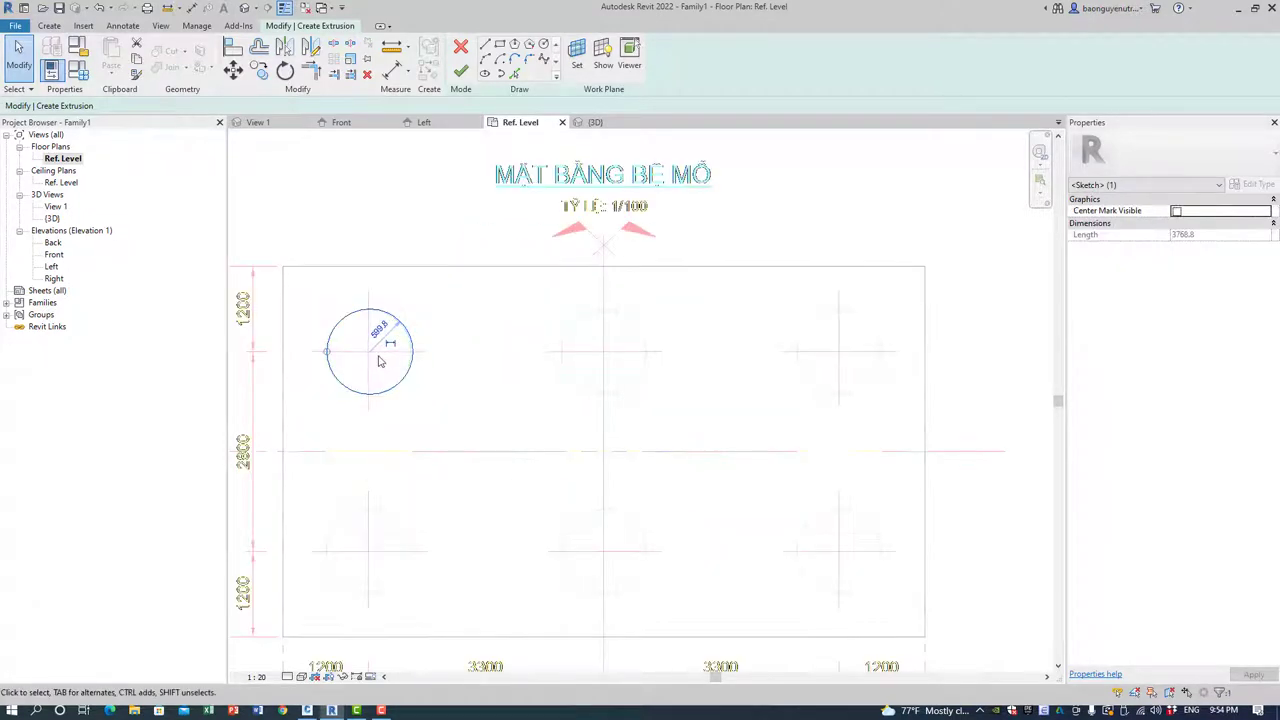
pyautogui.click(462, 76)
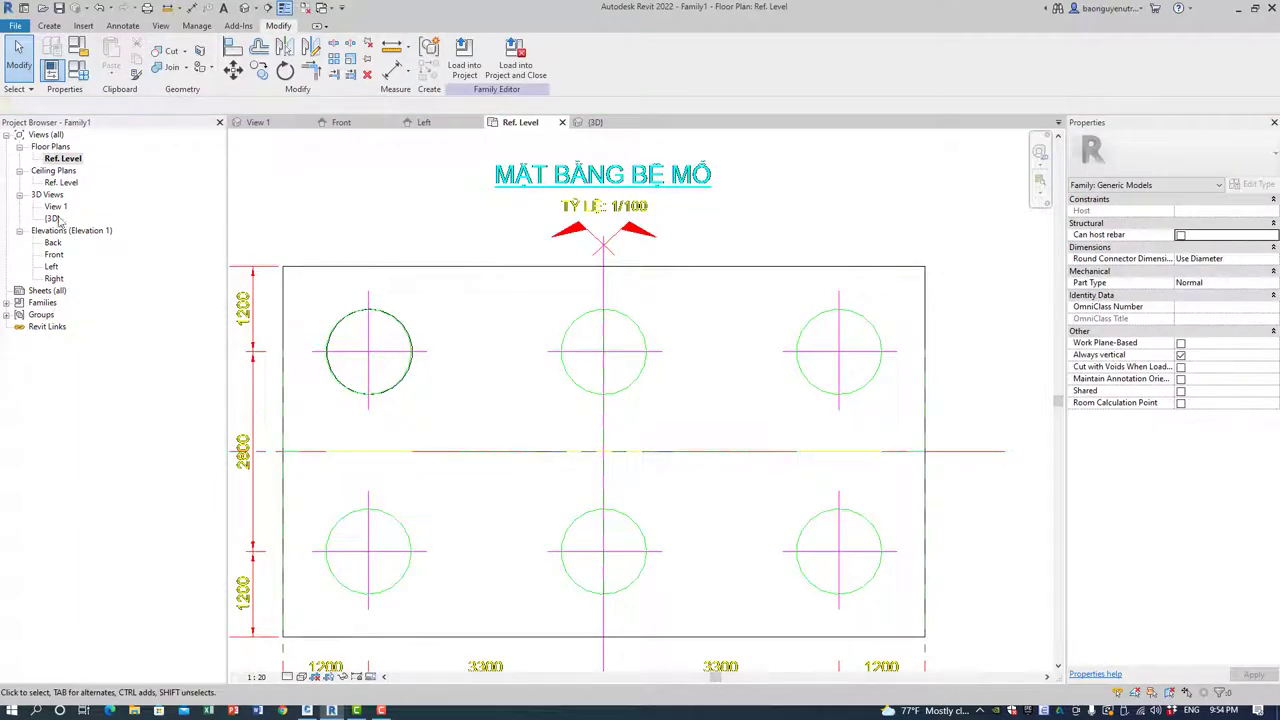
# In the Front elevation, drag the pile extrusion's ends to run from -2000 to -9533.9.
pyautogui.doubleClick(54, 255)
pyautogui.scroll(-3, 414, 334)
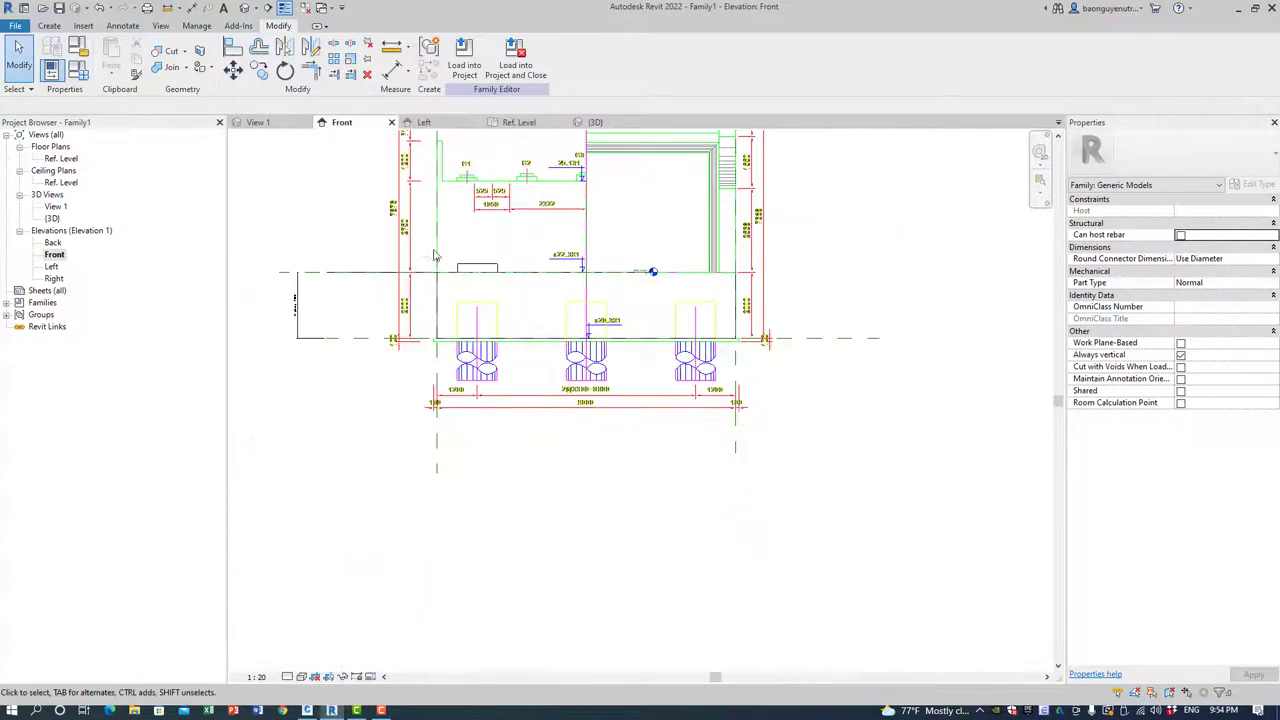
pyautogui.click(483, 272)
pyautogui.moveTo(483, 272); pyautogui.dragTo(477, 587)
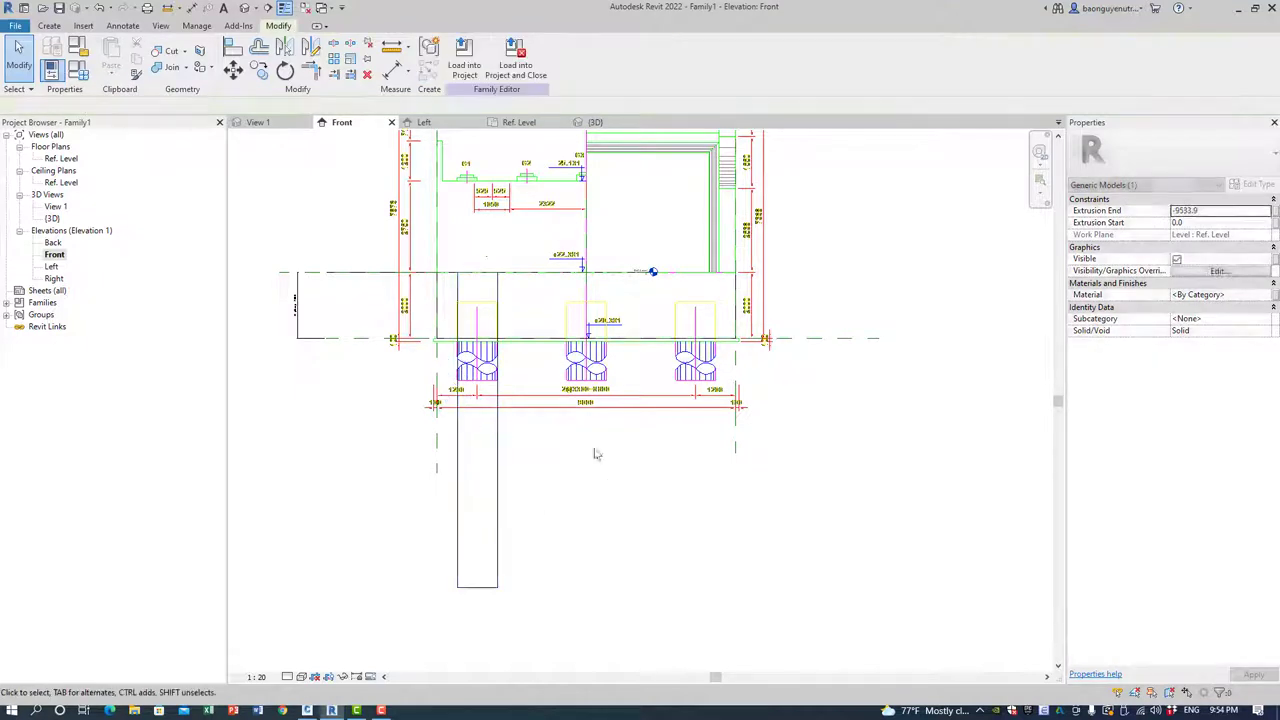
pyautogui.click(591, 449)
pyautogui.click(482, 328)
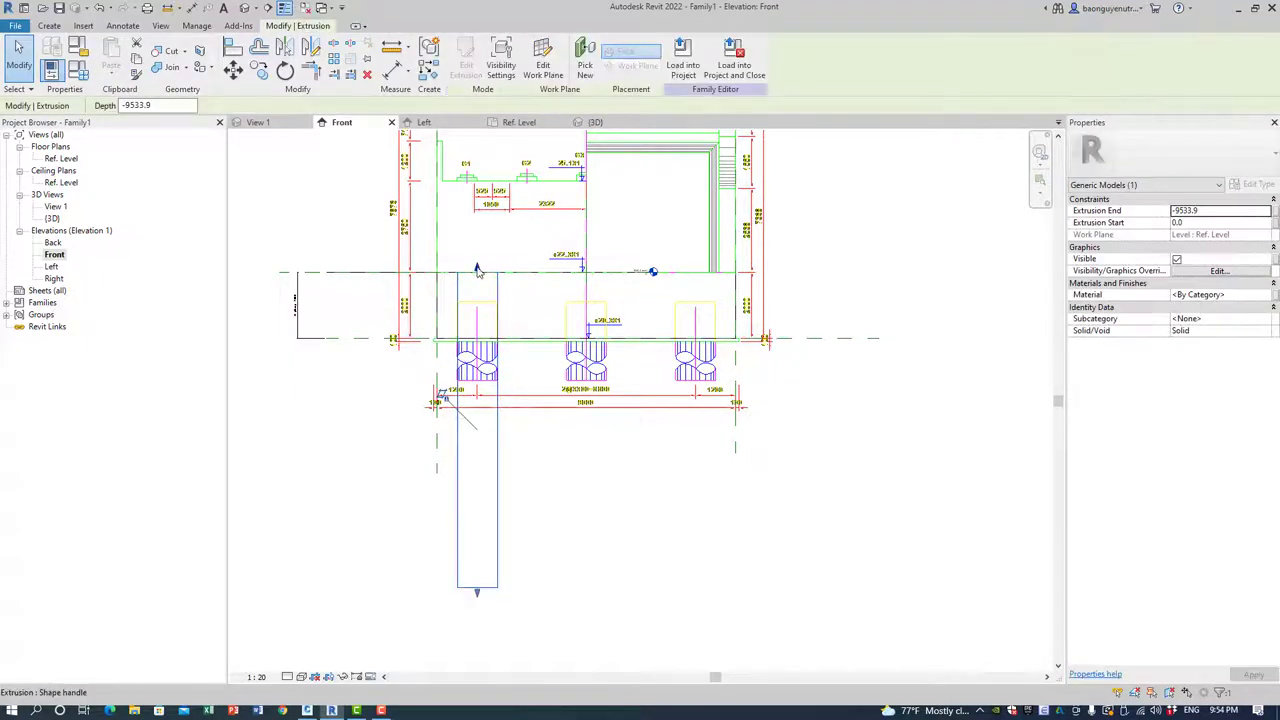
pyautogui.moveTo(476, 337)
pyautogui.mouseDown()
pyautogui.moveTo(483, 297)
pyautogui.moveTo(484, 347)
pyautogui.mouseUp()
pyautogui.scroll(3, 479, 340)
pyautogui.scroll(1, 479, 340)
pyautogui.scroll(-1, 479, 340)
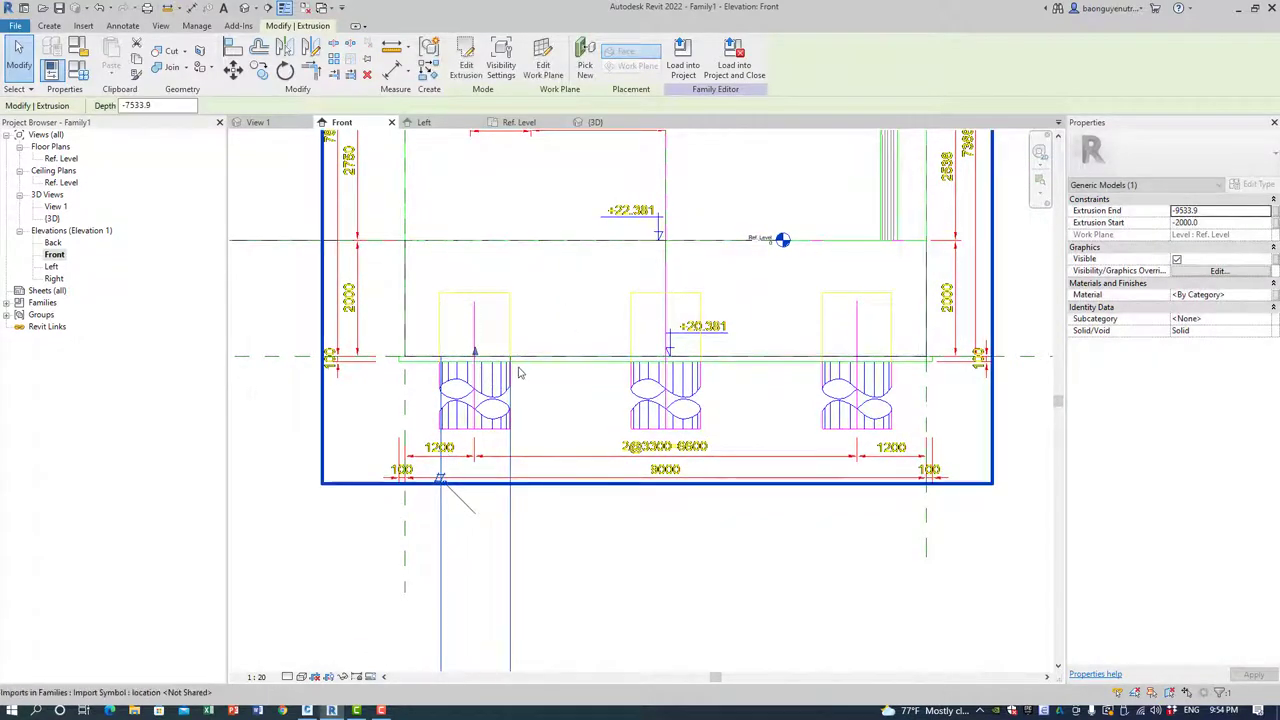
pyautogui.moveTo(279, 421)
pyautogui.mouseDown(button='middle')
pyautogui.moveTo(363, 402)
pyautogui.moveTo(393, 412)
pyautogui.mouseUp(button='middle')
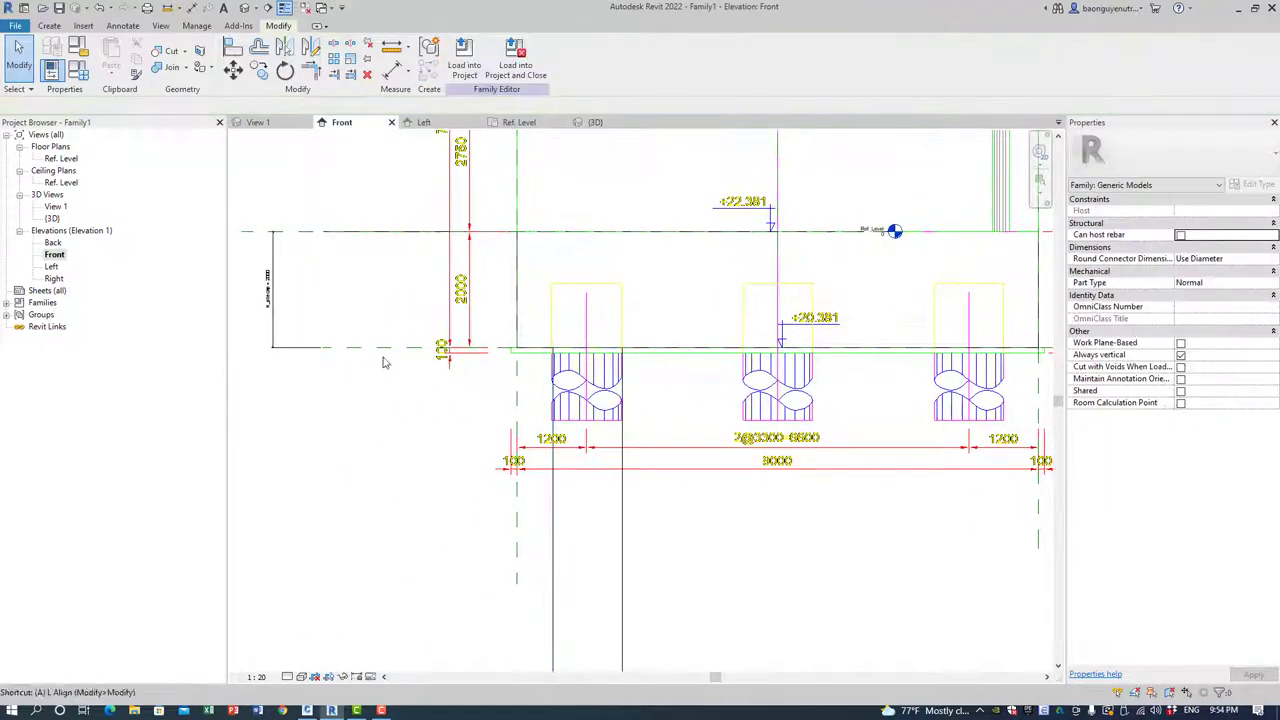
pyautogui.press('Escape')
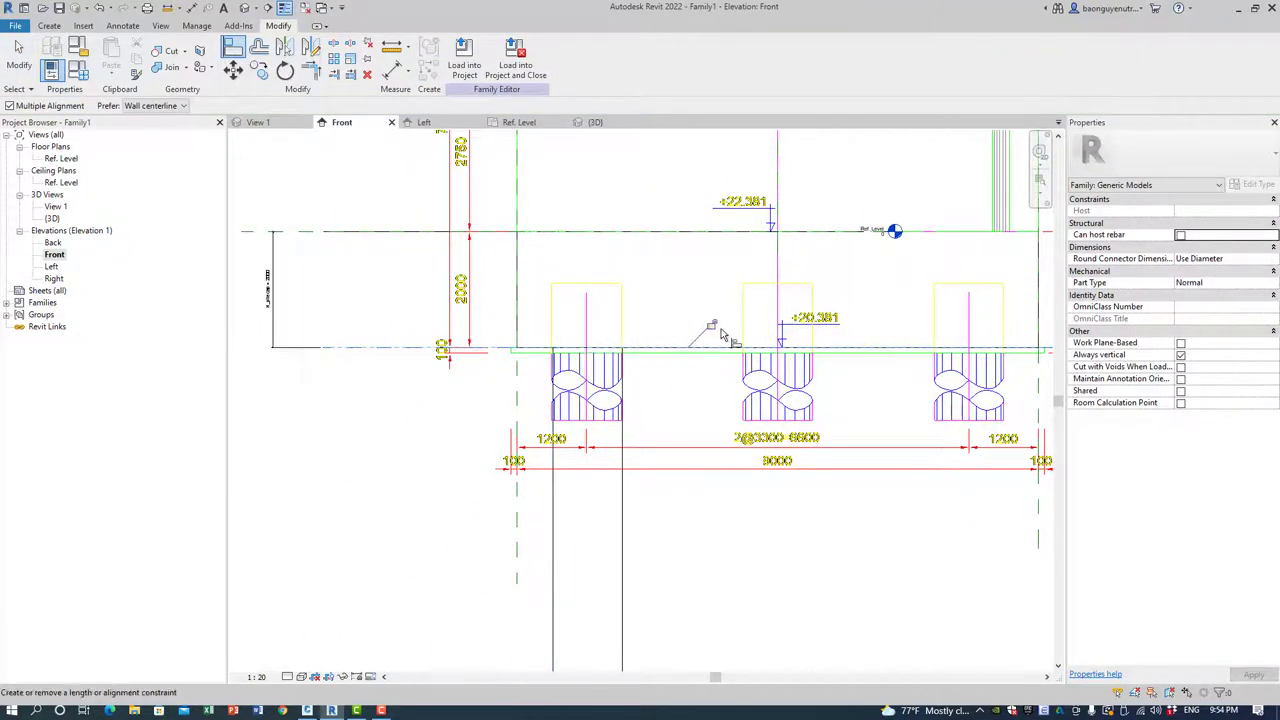
# Draw a horizontal reference plane below the pile with RP.
pyautogui.scroll(-3, 591, 251)
pyautogui.press('Escape')
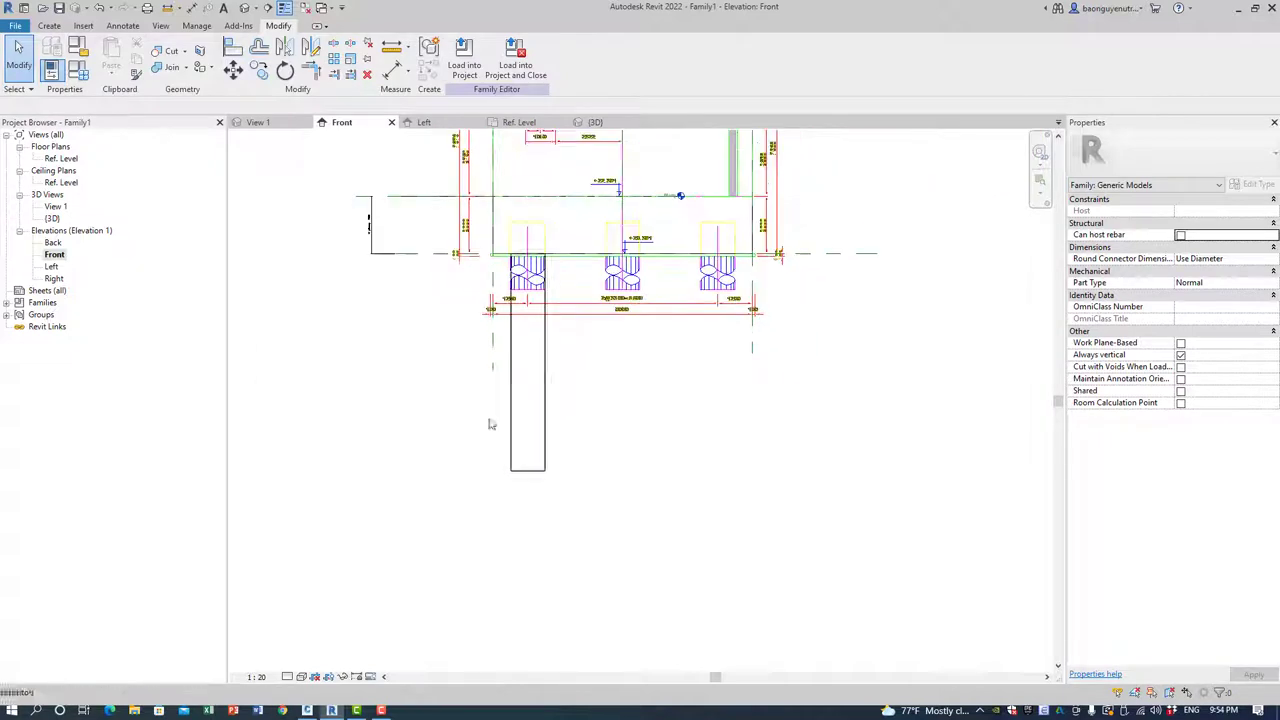
pyautogui.press('r')
pyautogui.press('p')
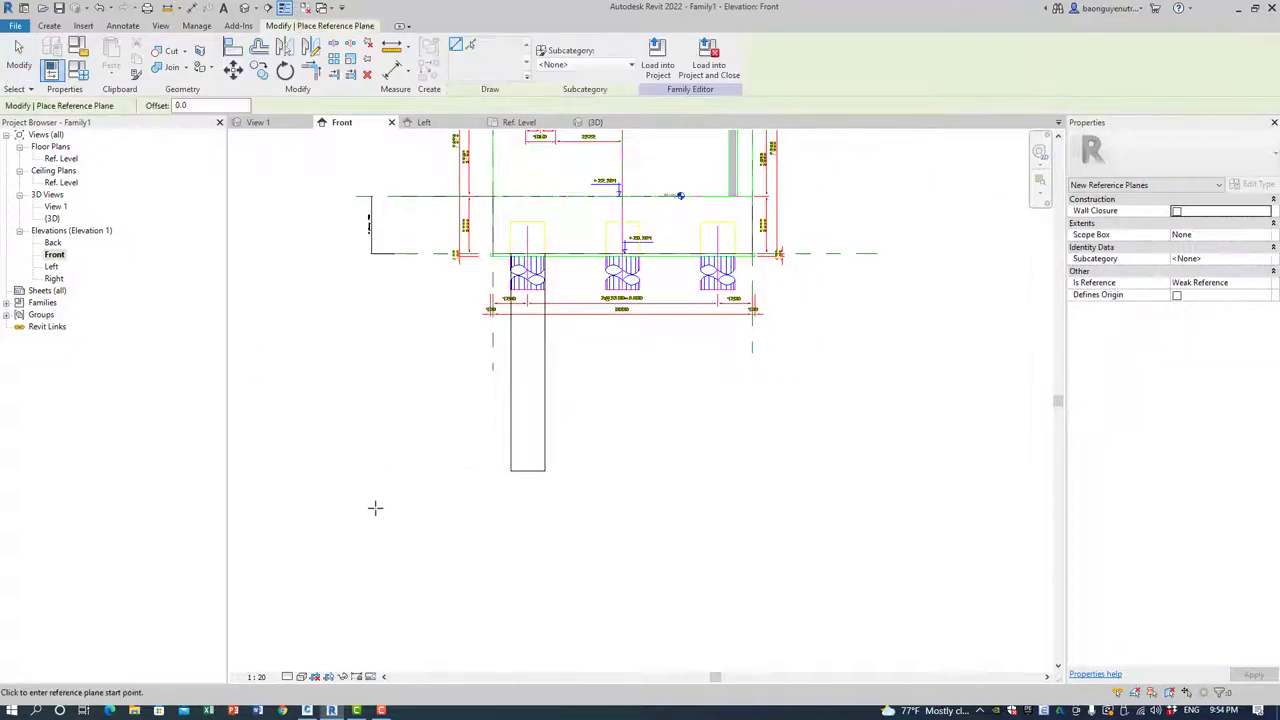
pyautogui.click(375, 508)
pyautogui.click(923, 508)
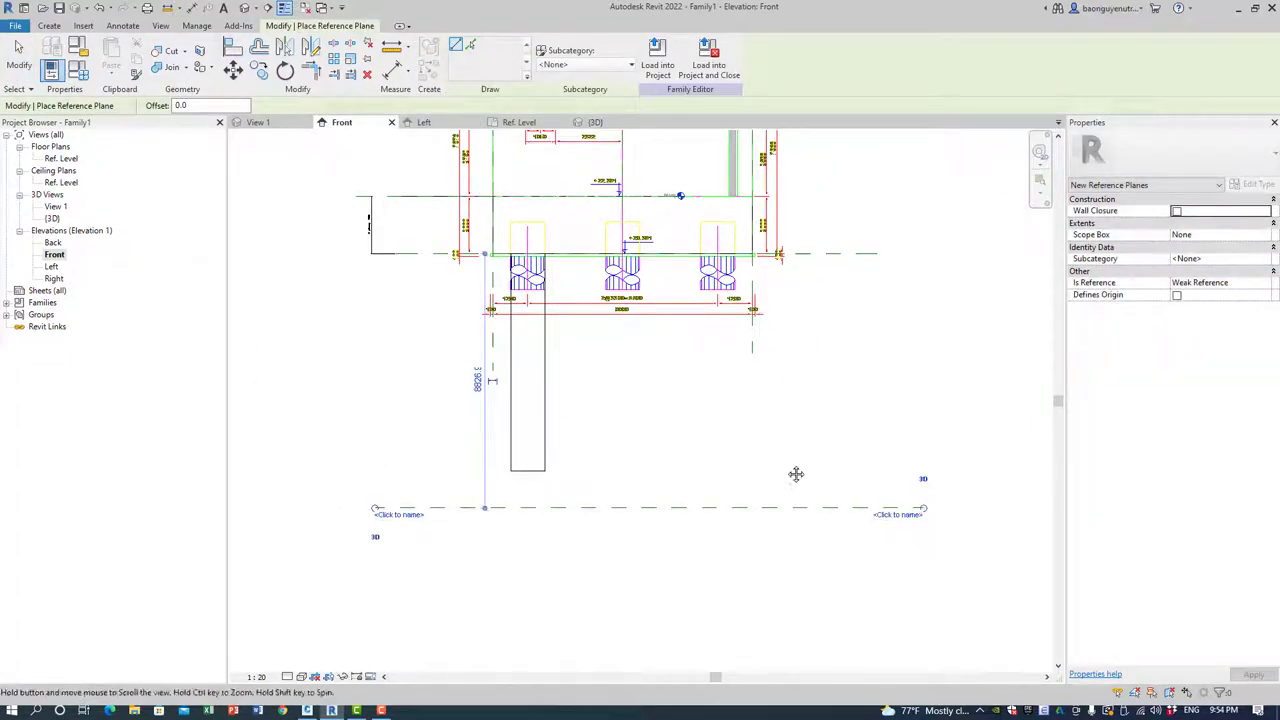
pyautogui.scroll(2, 796, 474)
pyautogui.press('Escape')
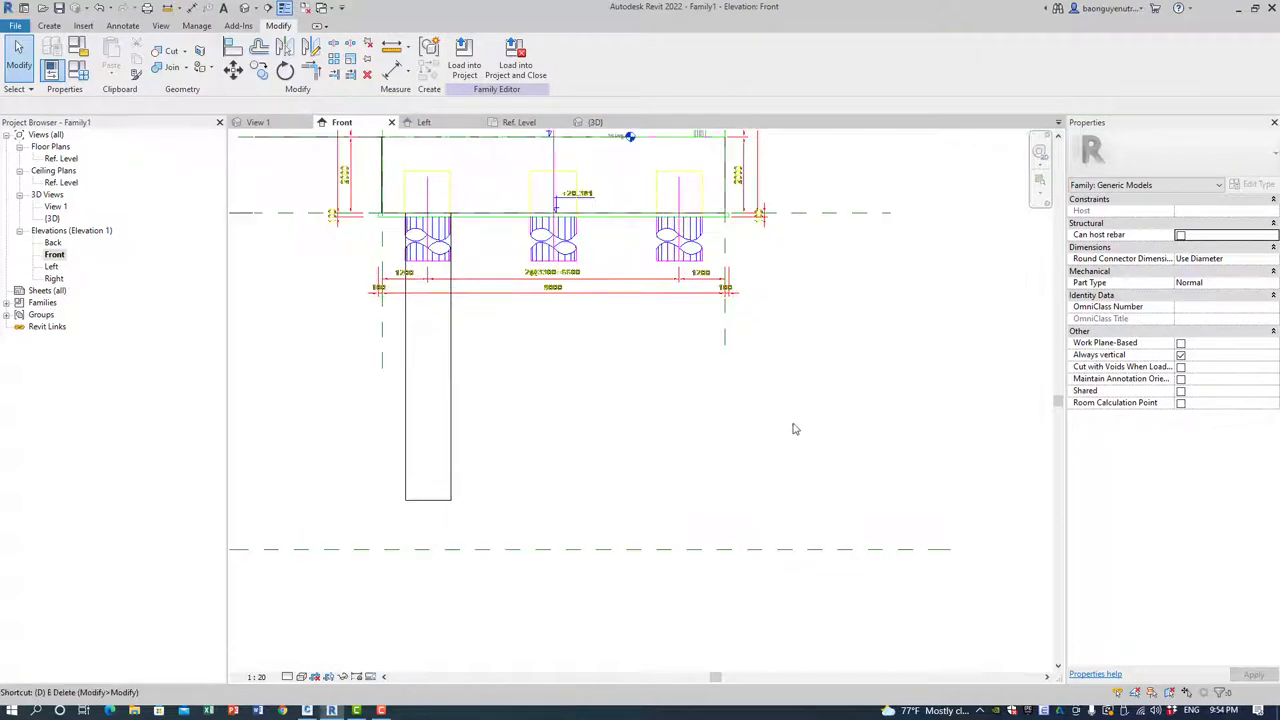
# Dimension from the cap's top line to the new plane (8826.9) and label it L_Pile.
pyautogui.press('i')
pyautogui.click(815, 213)
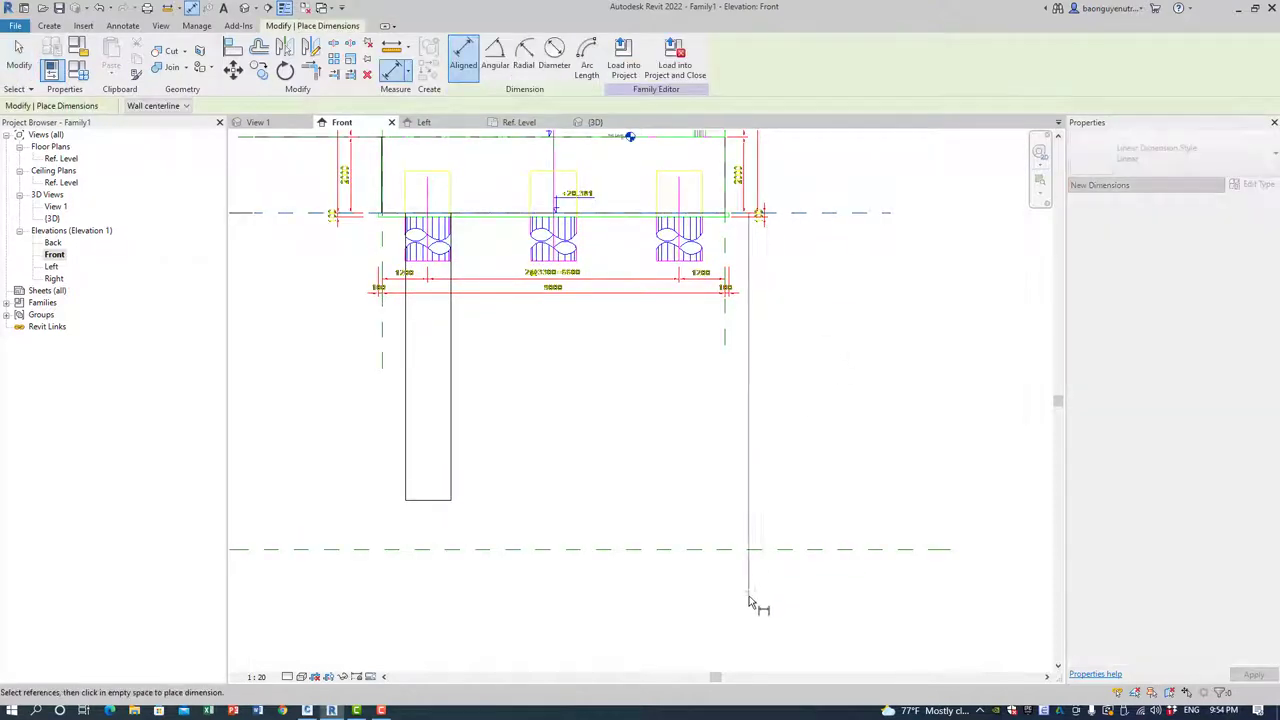
pyautogui.click(786, 549)
pyautogui.click(771, 600)
pyautogui.press('Escape')
pyautogui.click(779, 302)
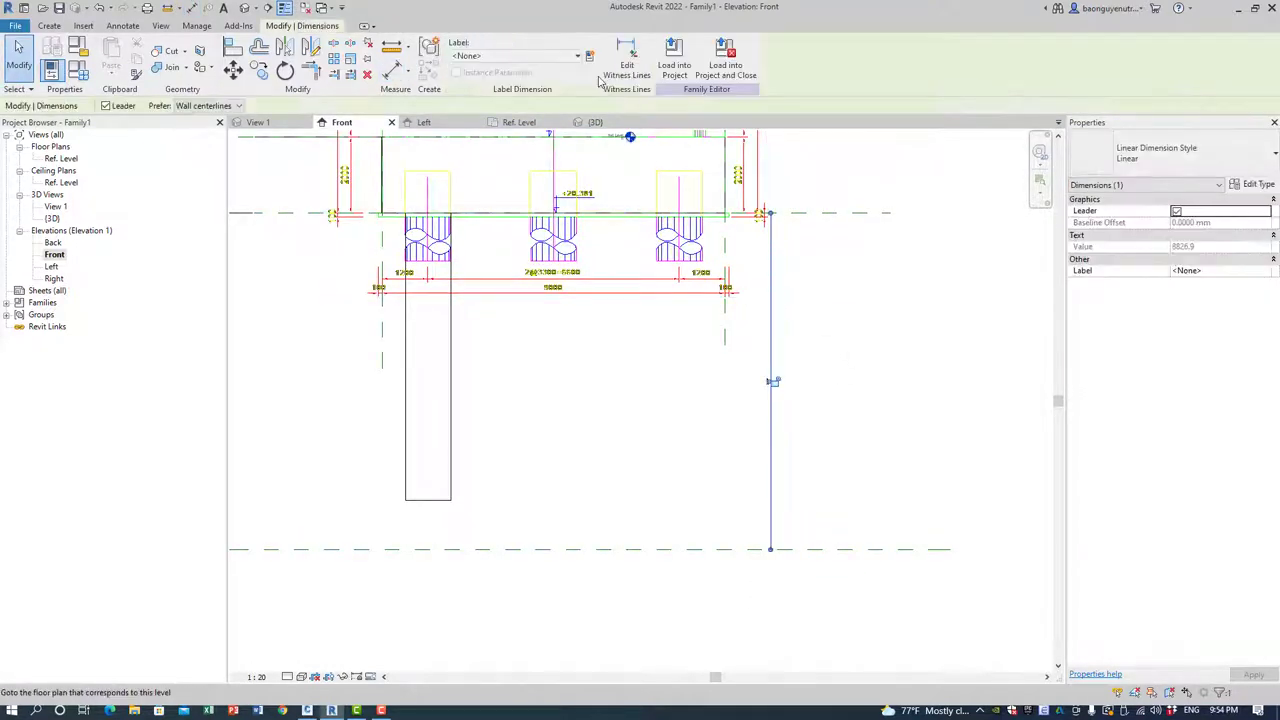
pyautogui.click(589, 55)
pyautogui.write('L_Pil')
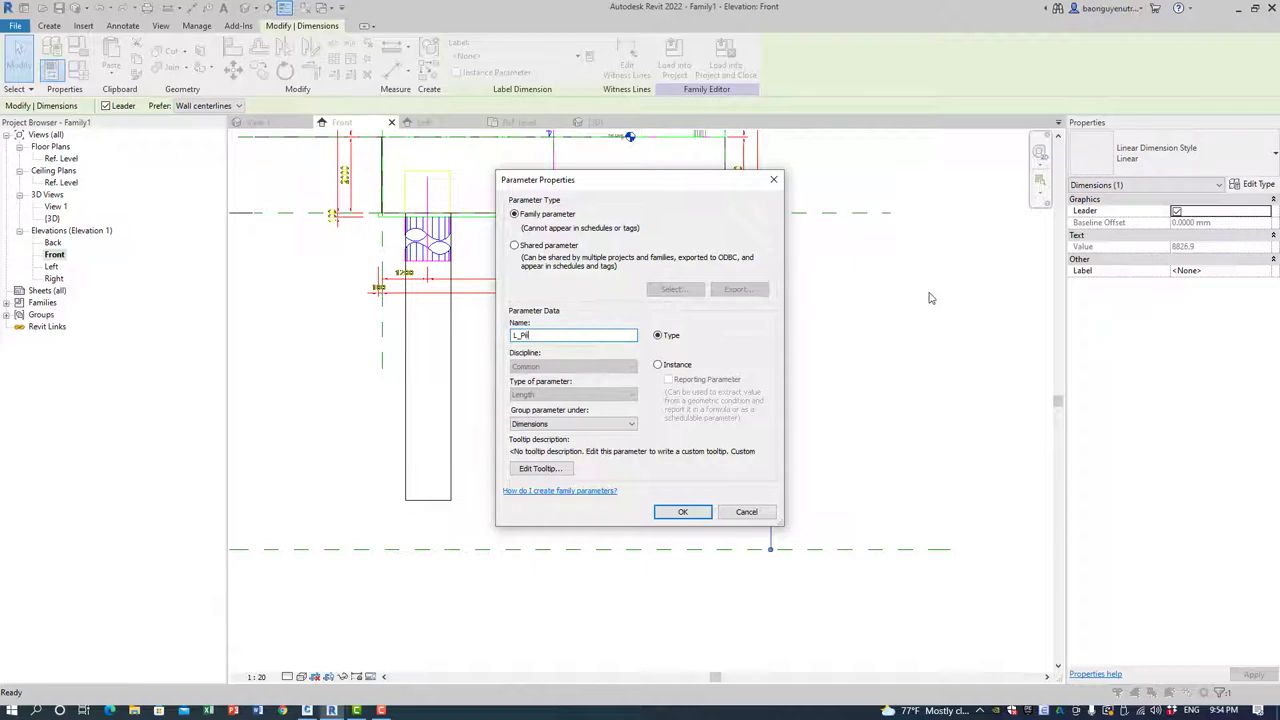
pyautogui.press('Return')
pyautogui.click(835, 377)
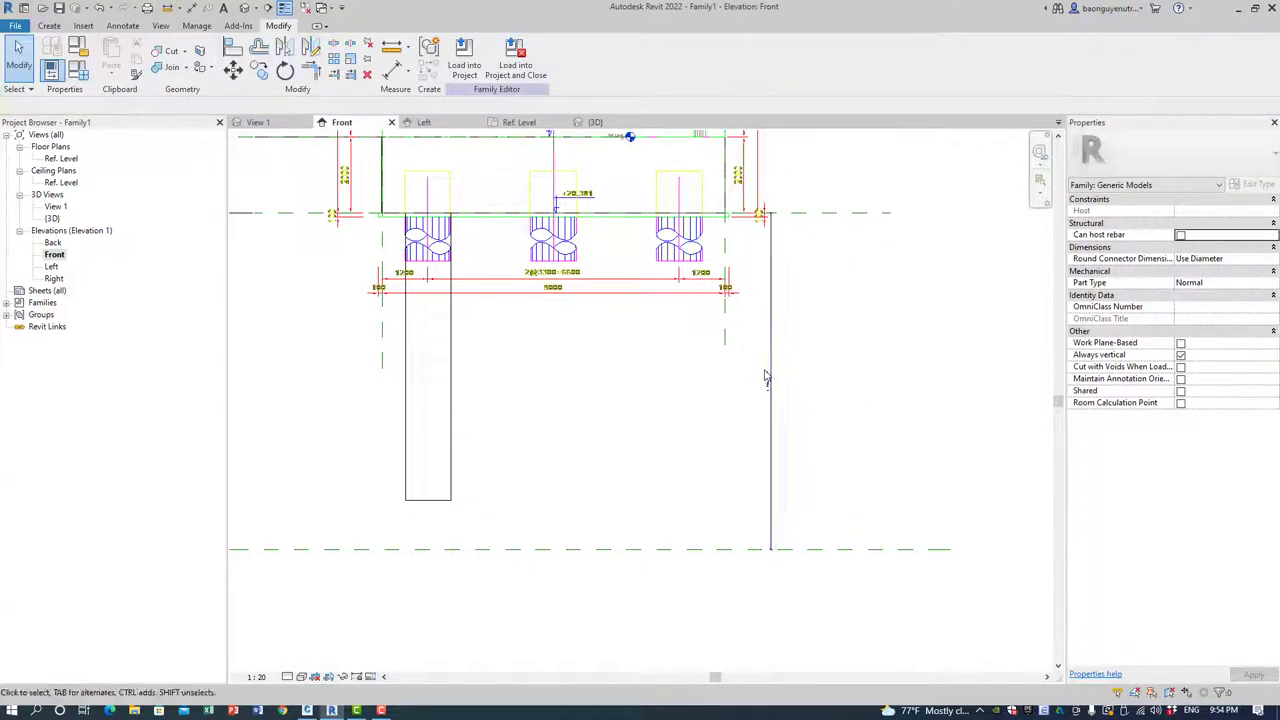
# Align the pile's bottom edge to the lower reference plane, cancelling a constraint-breaking drag.
pyautogui.press('a')
pyautogui.press('l')
pyautogui.click(525, 549)
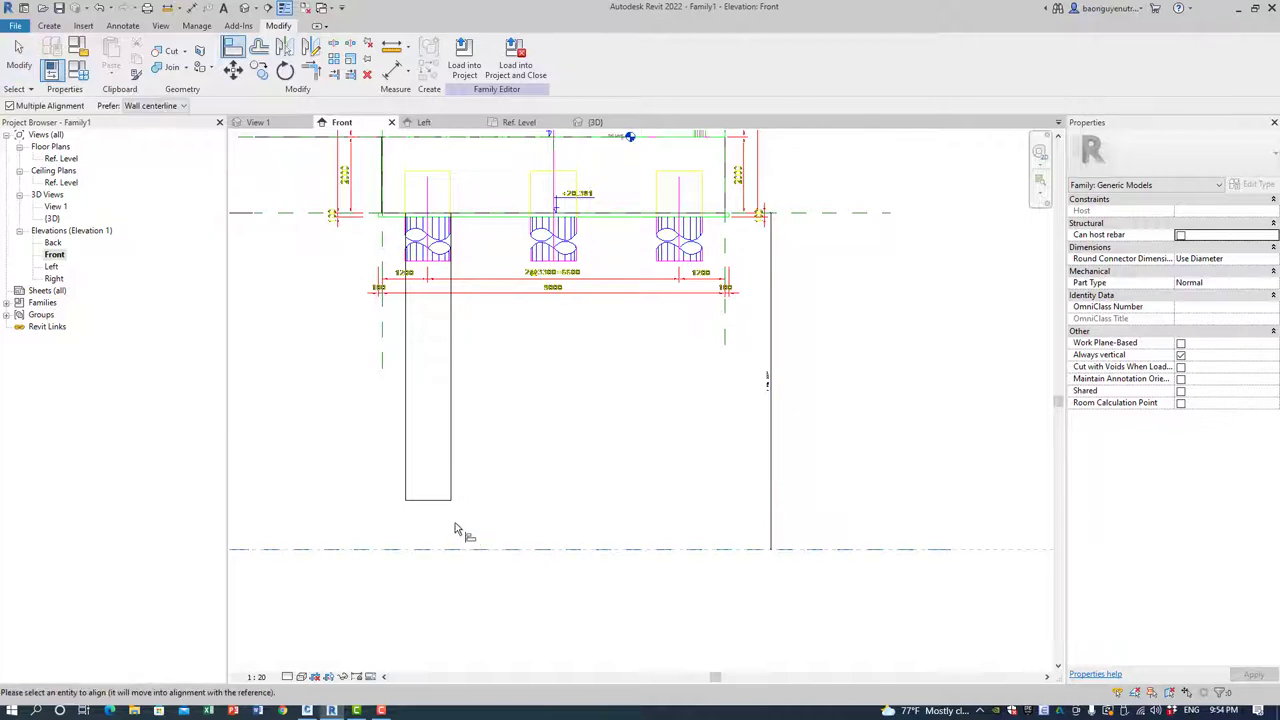
pyautogui.click(428, 500)
pyautogui.press('Escape')
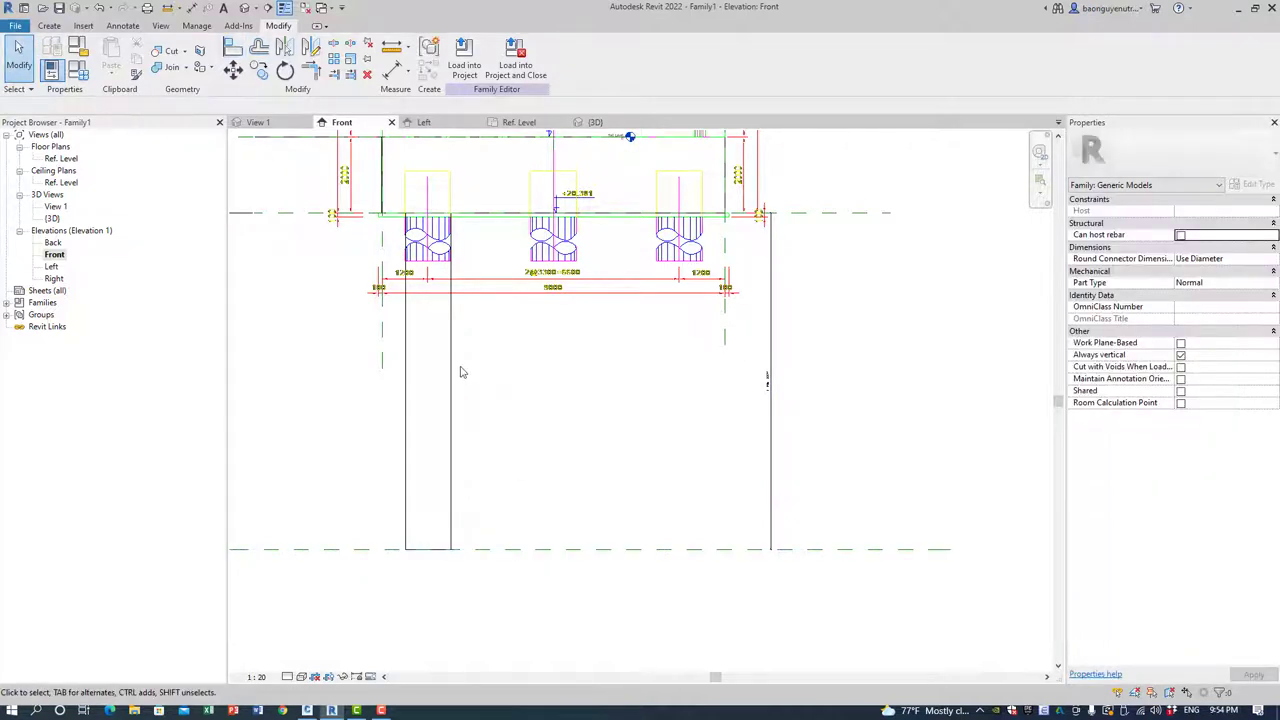
pyautogui.click(451, 370)
pyautogui.moveTo(437, 232); pyautogui.dragTo(601, 463)
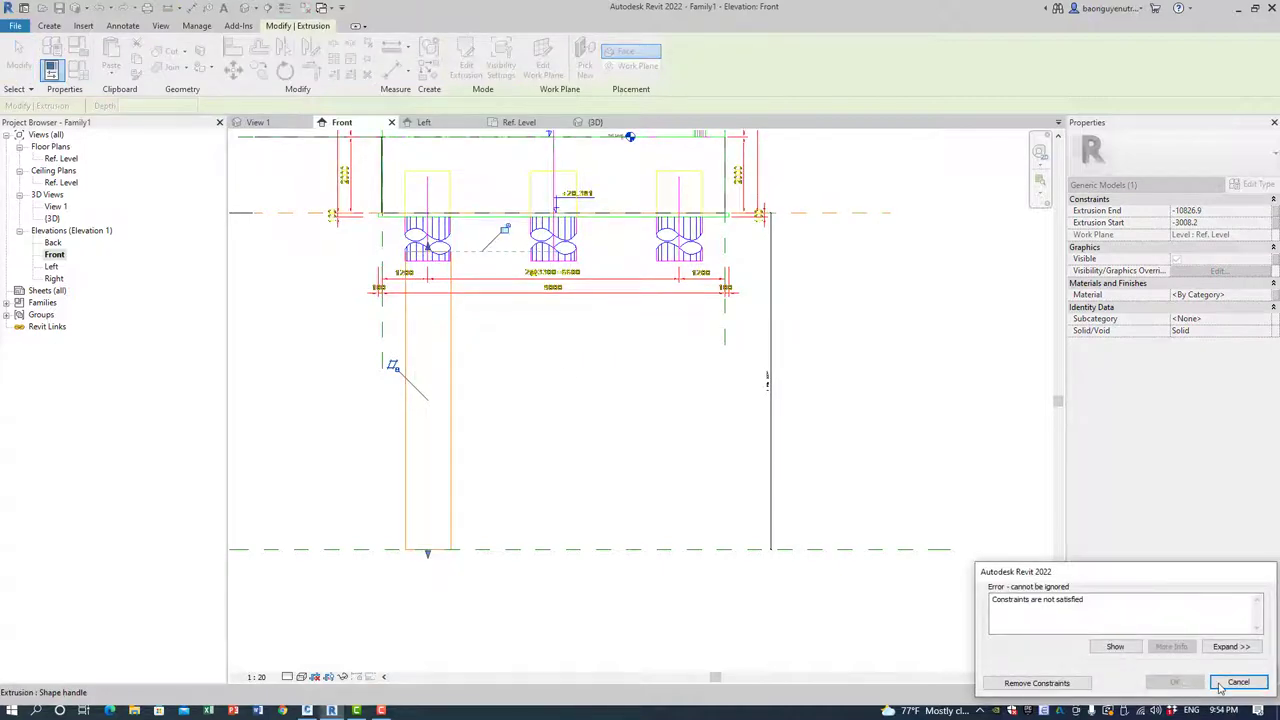
pyautogui.click(1238, 682)
# Check the pile now spans -2000 to -10826.9, then return to the Ref. Level plan.
pyautogui.scroll(2, 469, 377)
pyautogui.scroll(2, 448, 312)
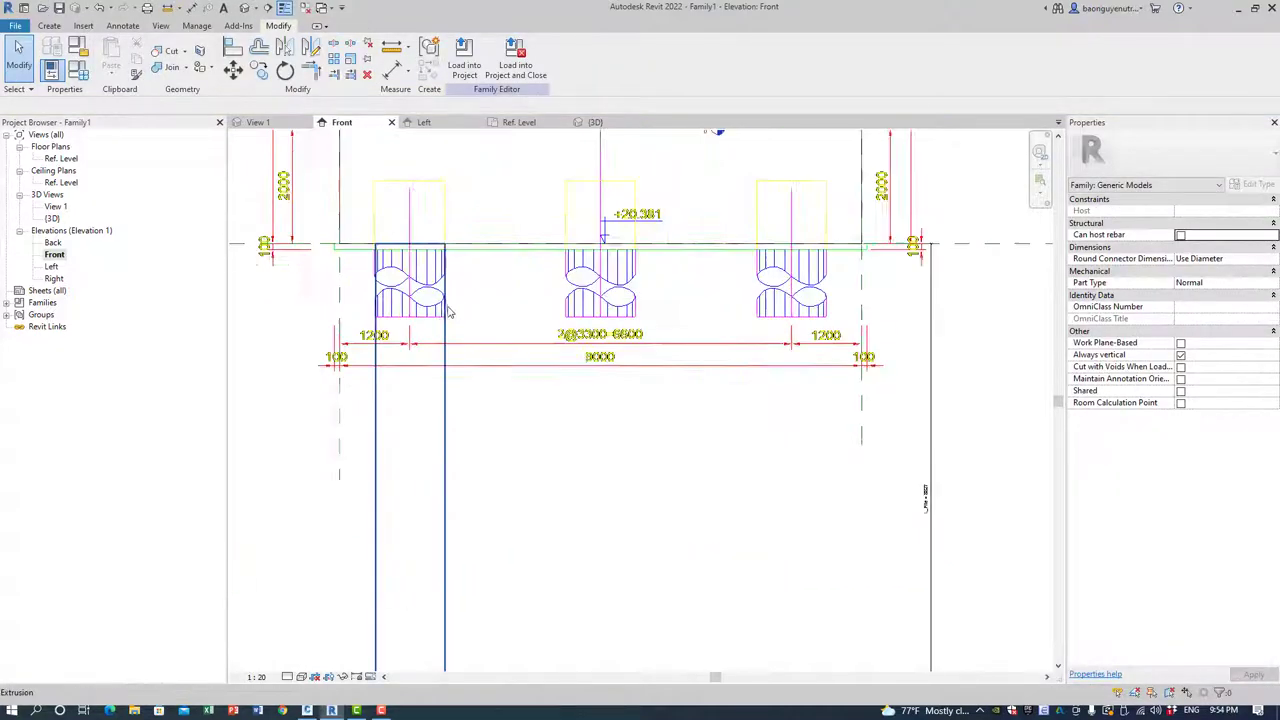
pyautogui.scroll(2, 448, 312)
pyautogui.click(351, 391)
pyautogui.scroll(3, 296, 316)
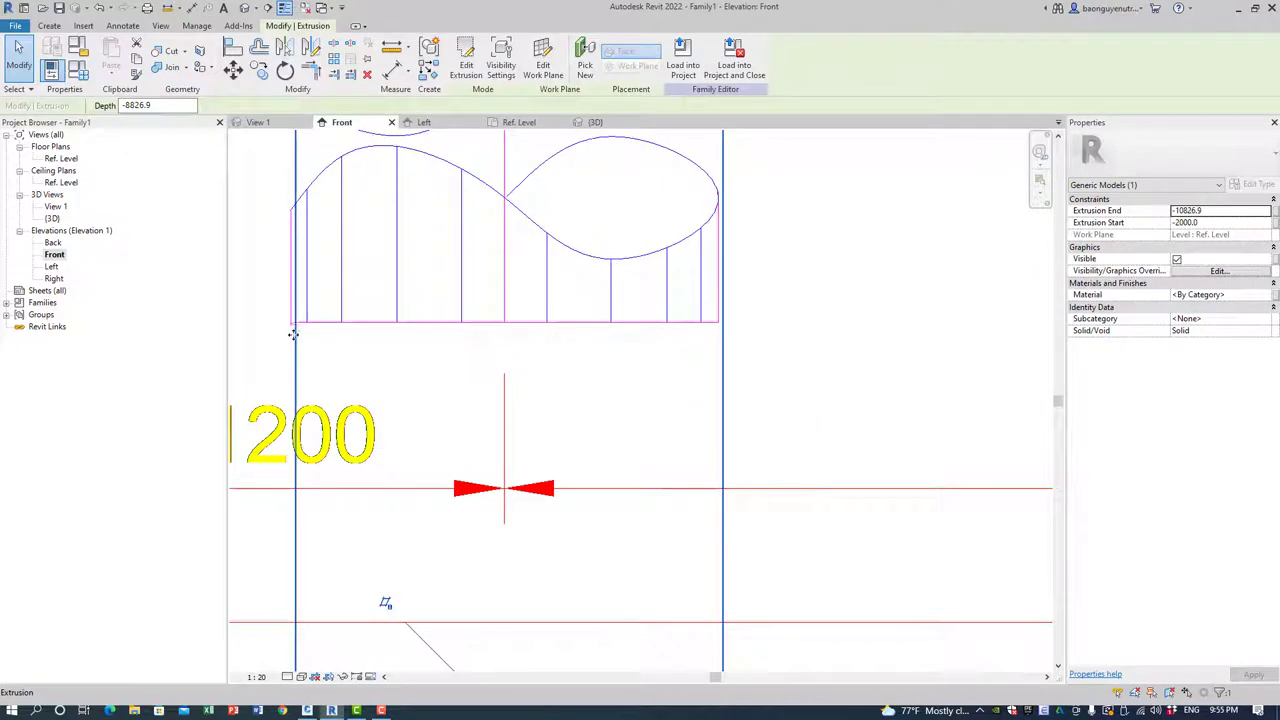
pyautogui.scroll(-3, 310, 200)
pyautogui.scroll(-2, 370, 245)
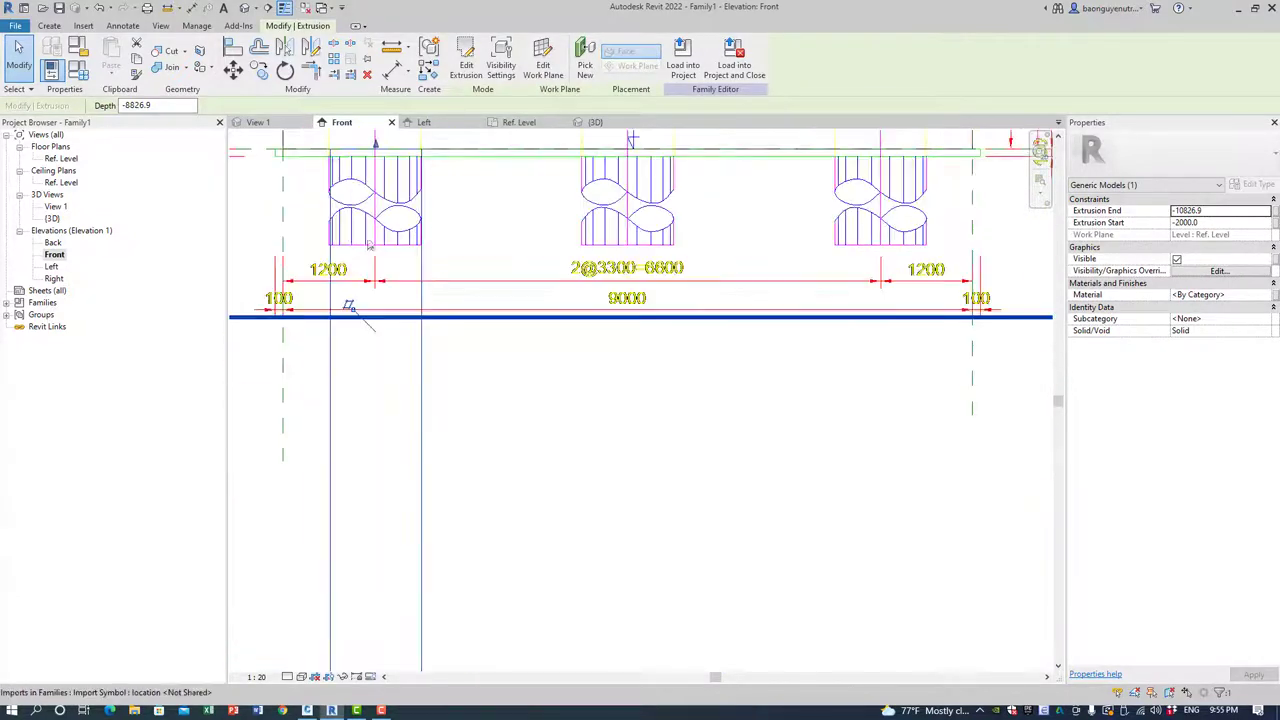
pyautogui.moveTo(369, 245); pyautogui.dragTo(385, 502, button='middle')
pyautogui.scroll(-2, 466, 447)
pyautogui.scroll(2, 466, 447)
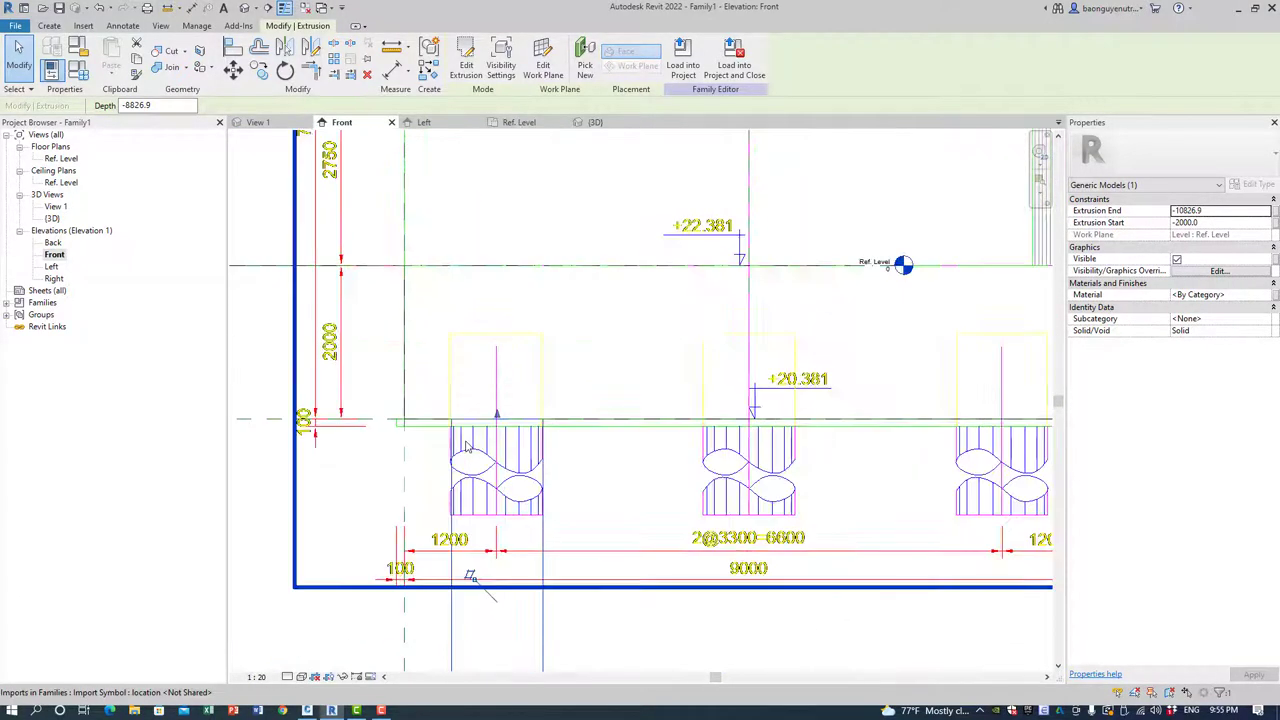
pyautogui.scroll(2, 466, 447)
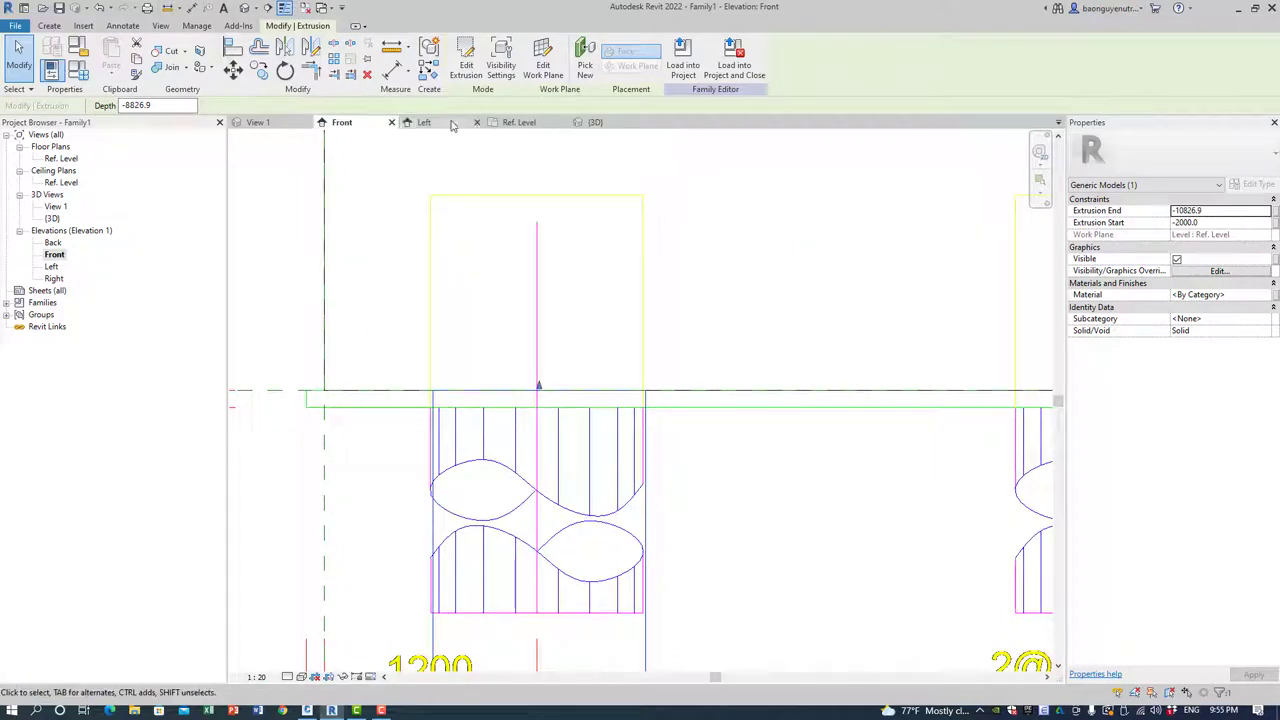
pyautogui.click(521, 122)
pyautogui.scroll(1, 335, 320)
pyautogui.scroll(4, 340, 300)
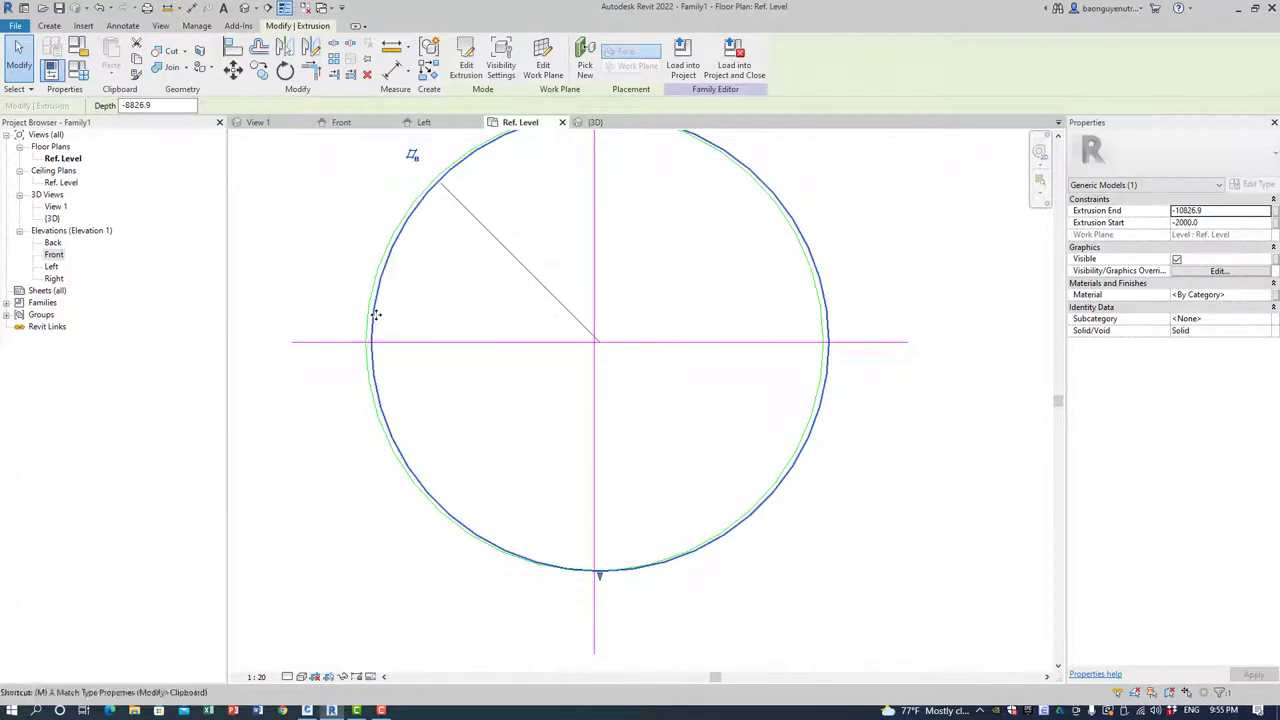
# Move the pile outline onto the imported pile circle with MV.
pyautogui.press('m')
pyautogui.press('v')
pyautogui.scroll(1, 375, 352)
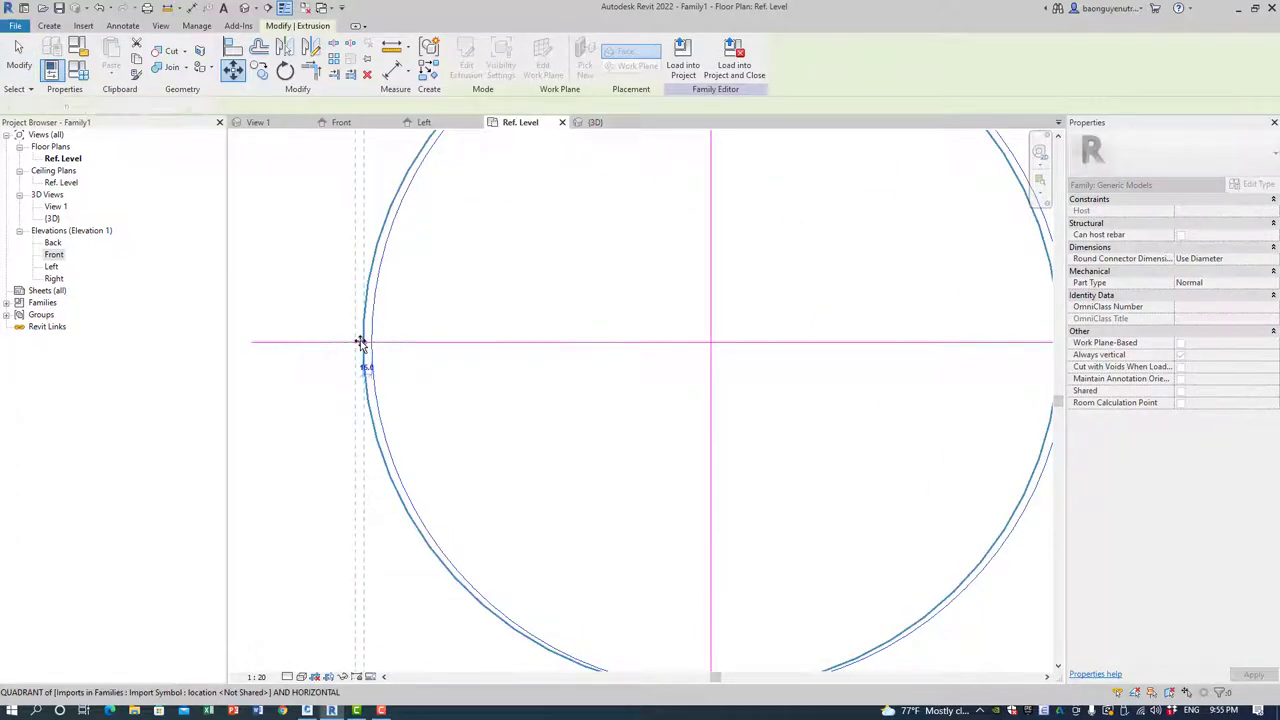
pyautogui.click(360, 342)
pyautogui.scroll(-3, 520, 357)
pyautogui.scroll(-2, 543, 434)
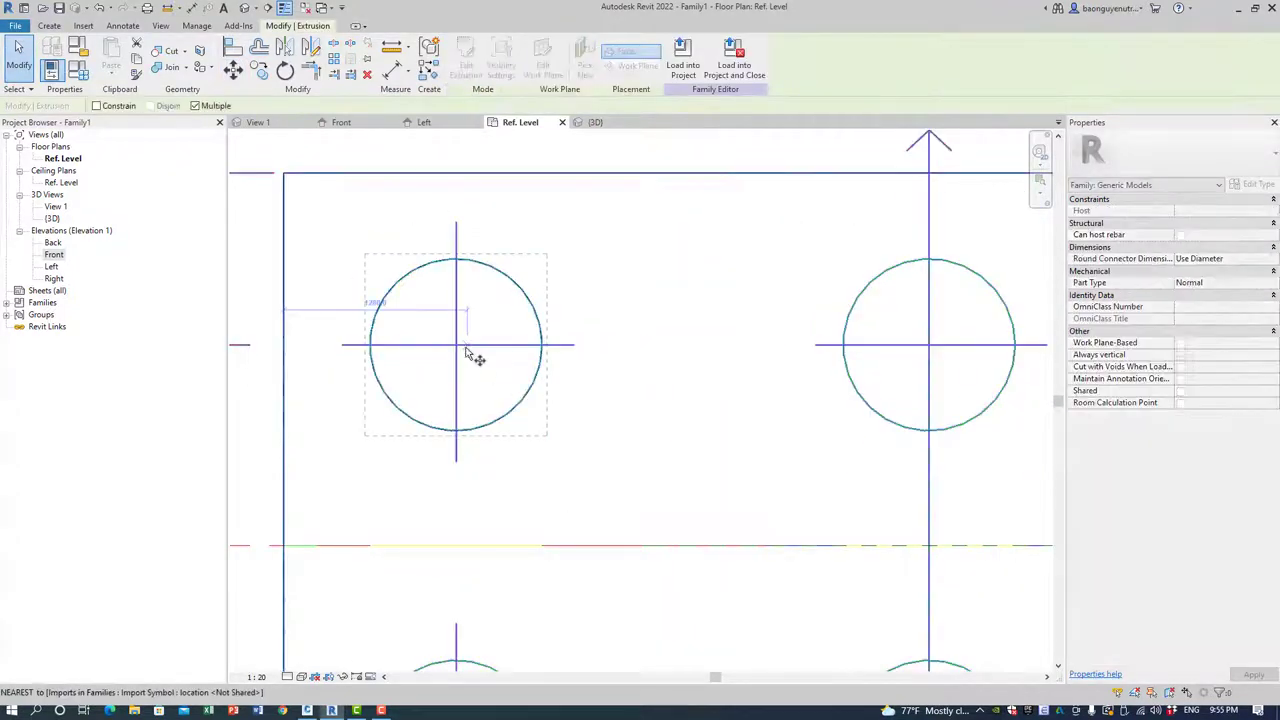
pyautogui.click(466, 350)
pyautogui.scroll(2, 458, 350)
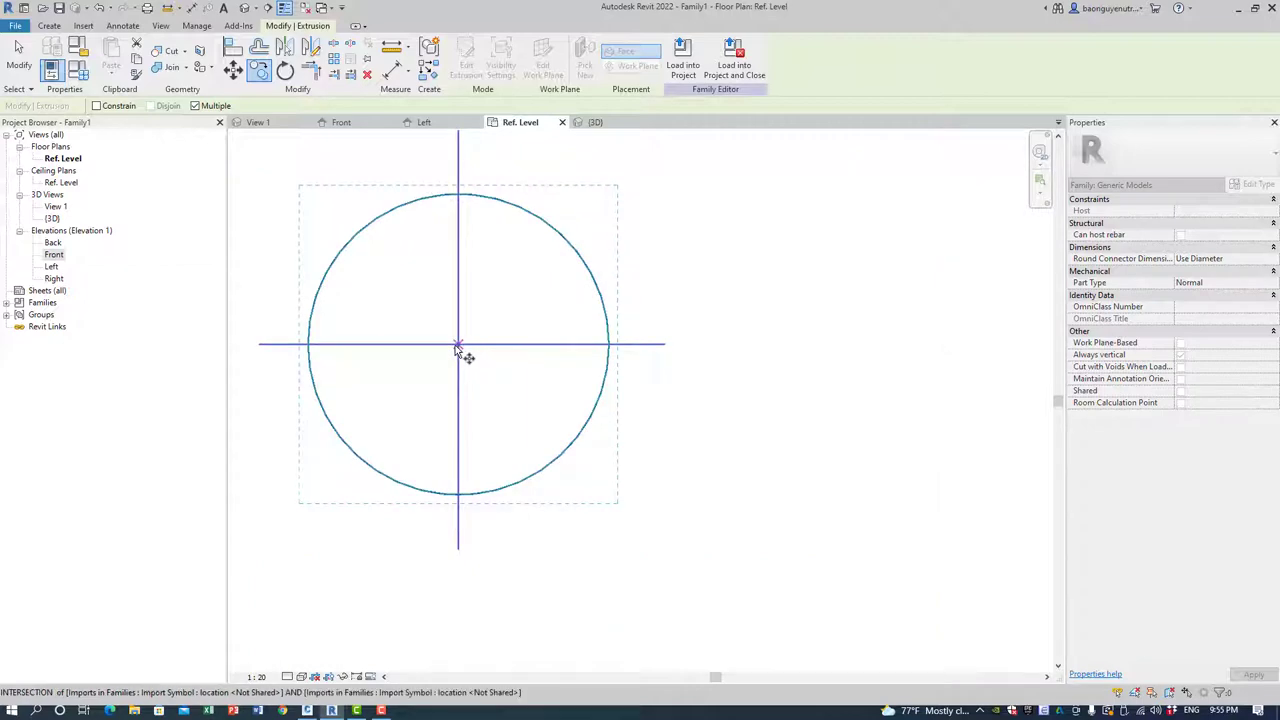
pyautogui.scroll(2, 458, 345)
# Move the pile centre onto the lower-left reference plane intersection.
pyautogui.click(472, 351)
pyautogui.scroll(-3, 500, 480)
pyautogui.scroll(-1, 632, 302)
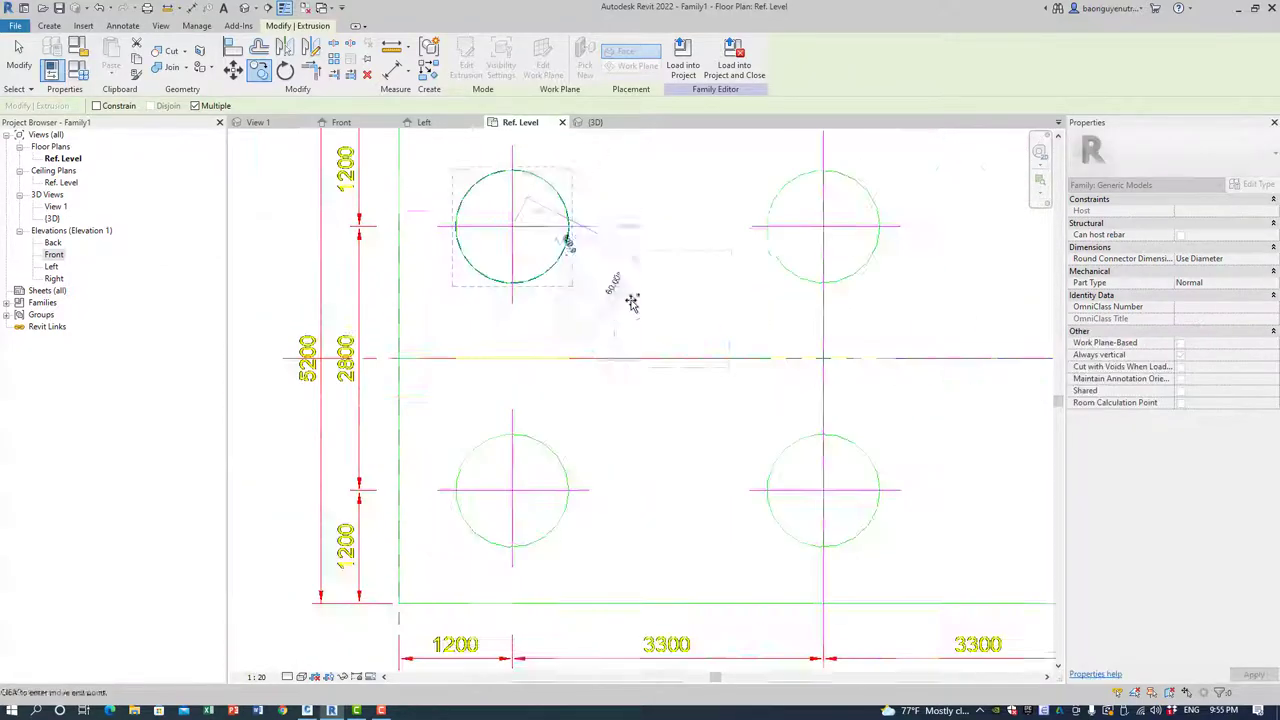
pyautogui.moveTo(632, 302); pyautogui.dragTo(391, 396, button='middle')
pyautogui.scroll(-1, 429, 434)
pyautogui.scroll(3, 406, 491)
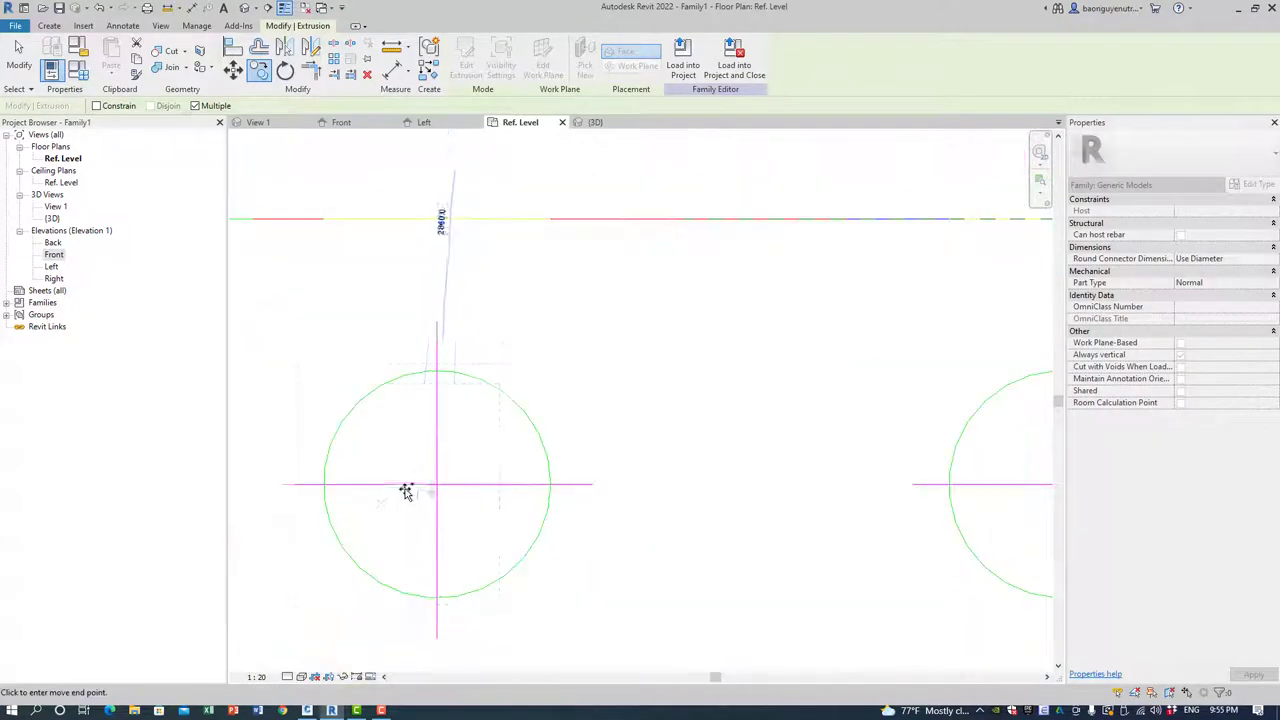
pyautogui.scroll(2, 434, 491)
pyautogui.scroll(2, 440, 480)
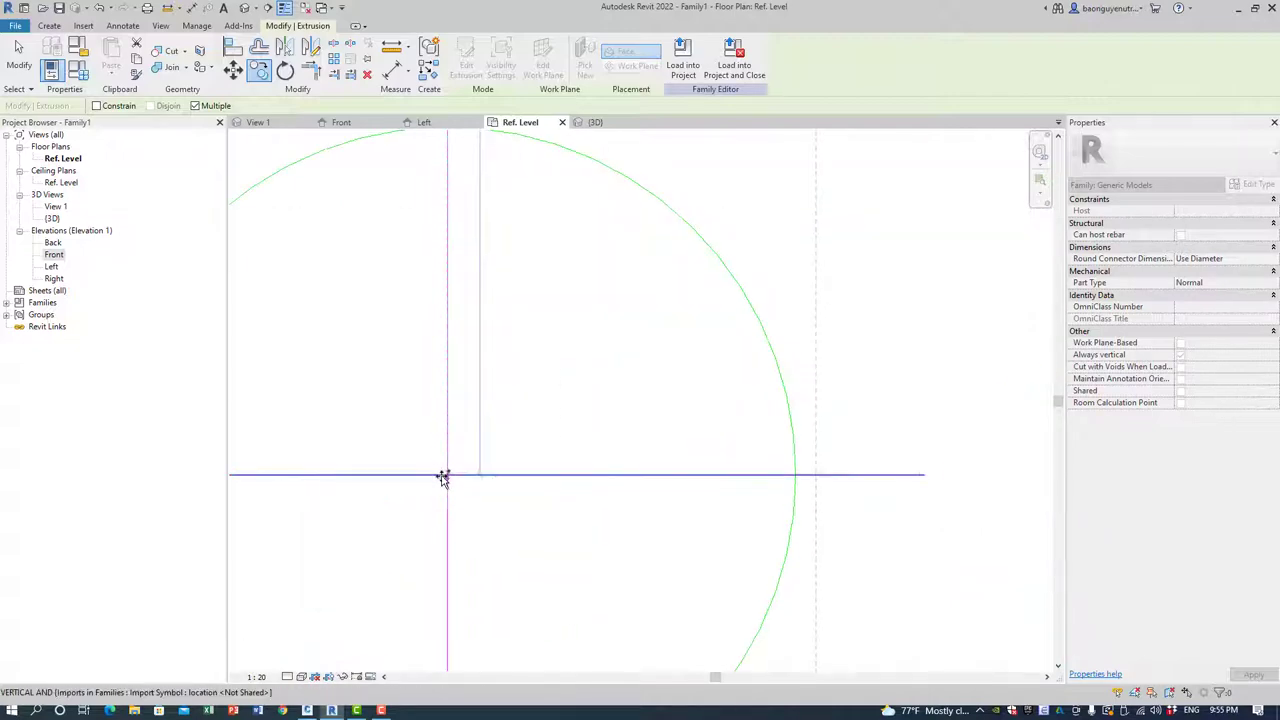
pyautogui.scroll(-3, 450, 476)
pyautogui.scroll(-2, 448, 490)
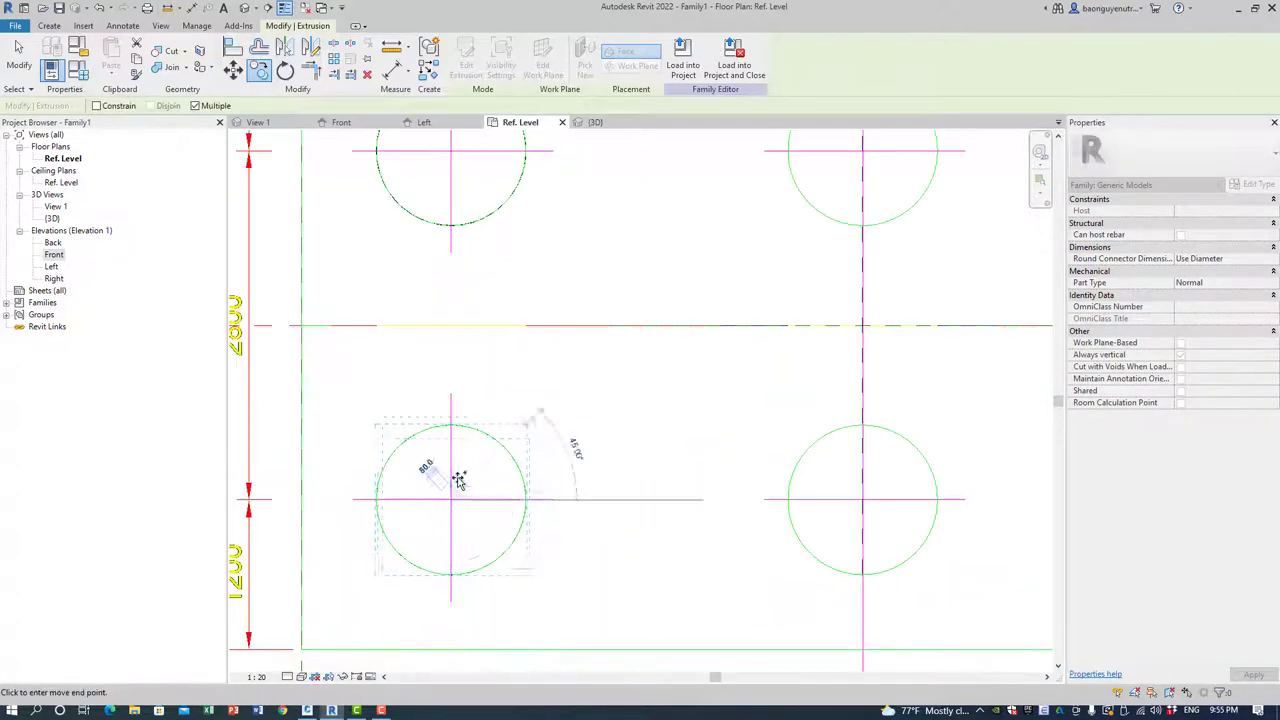
pyautogui.click(450, 498)
# Copy both left piles to the other column positions to complete the pile group.
pyautogui.keyDown('ctrl'); pyautogui.click(466, 231); pyautogui.keyUp('ctrl')
pyautogui.scroll(-3, 460, 250)
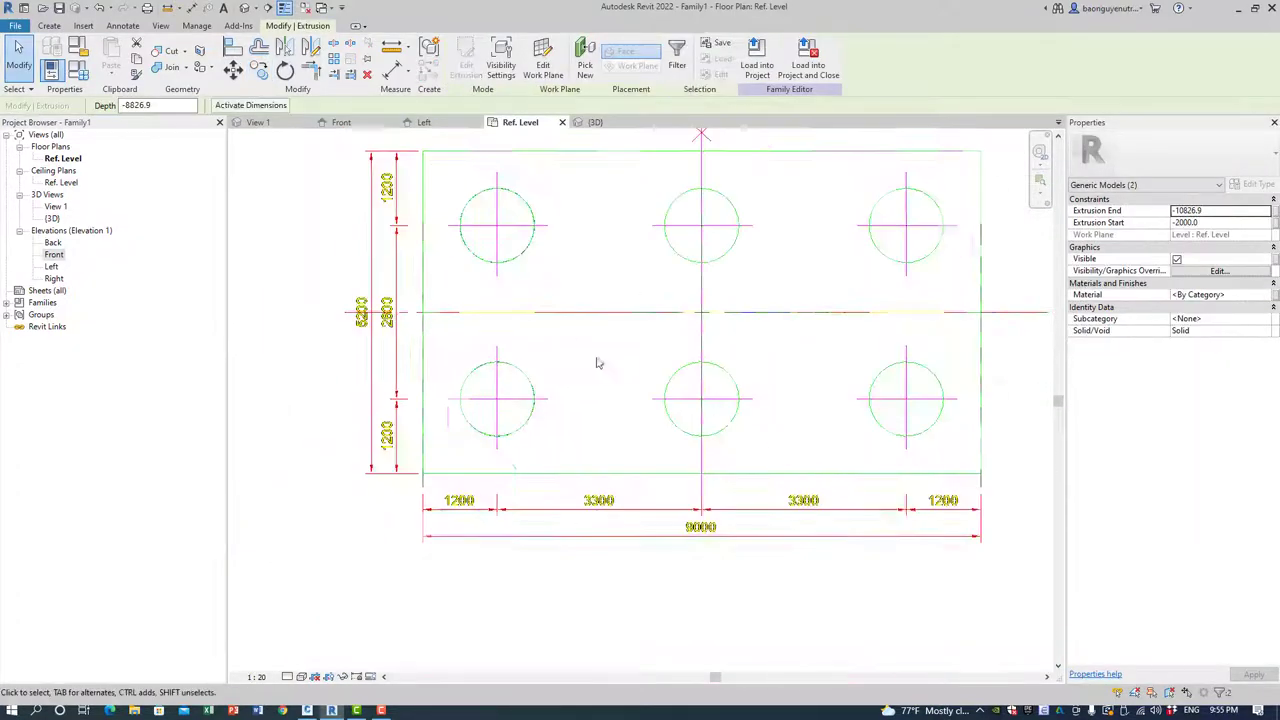
pyautogui.press('c')
pyautogui.press('c')
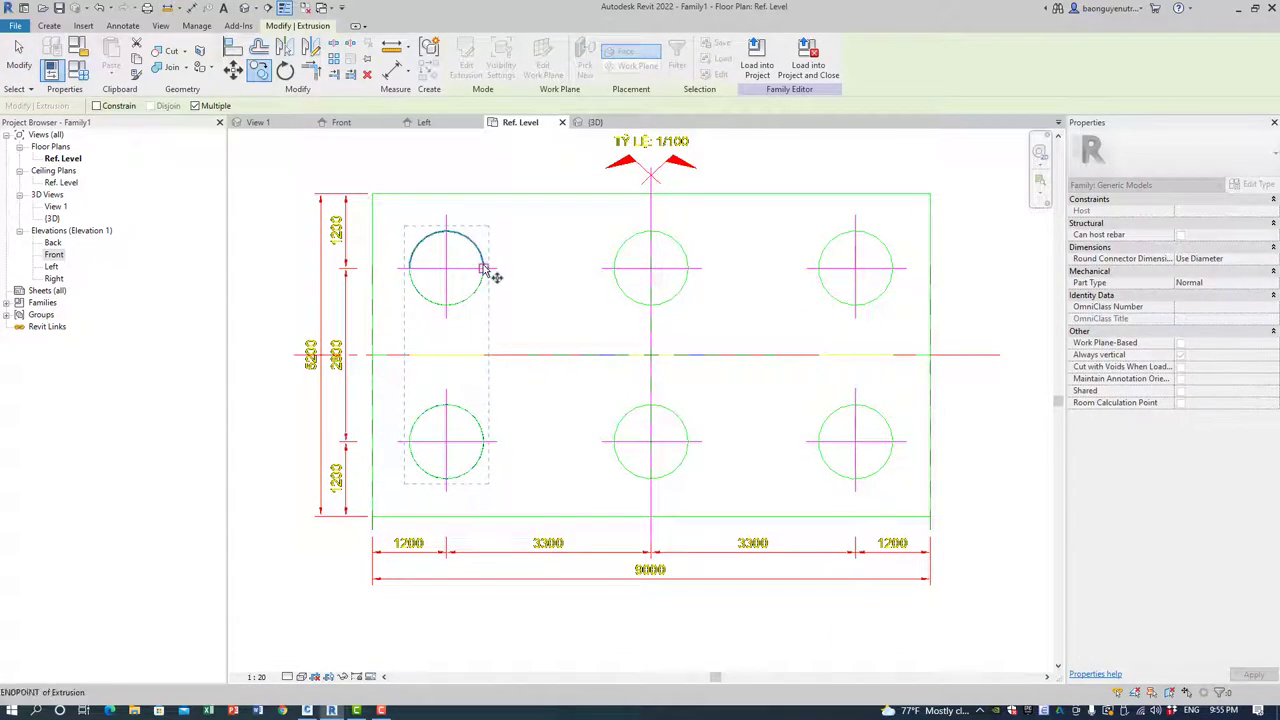
pyautogui.click(484, 267)
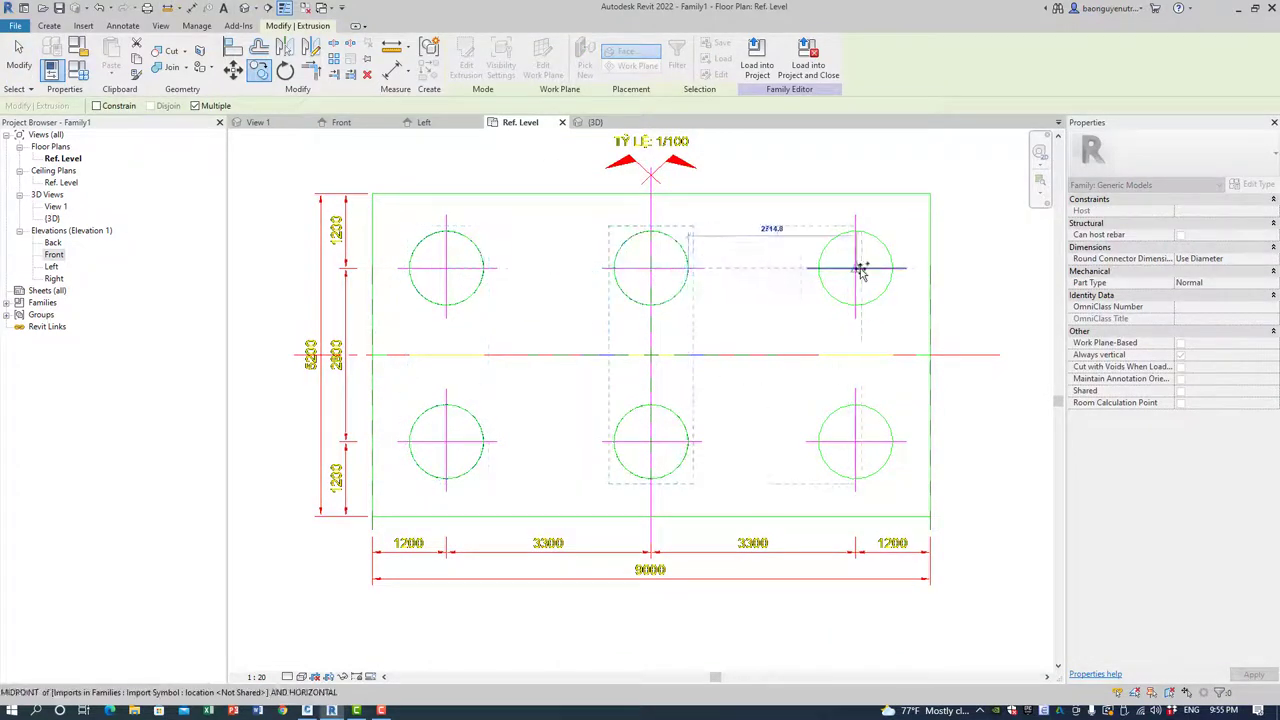
pyautogui.click(888, 269)
pyautogui.press('Escape')
pyautogui.press('Escape')
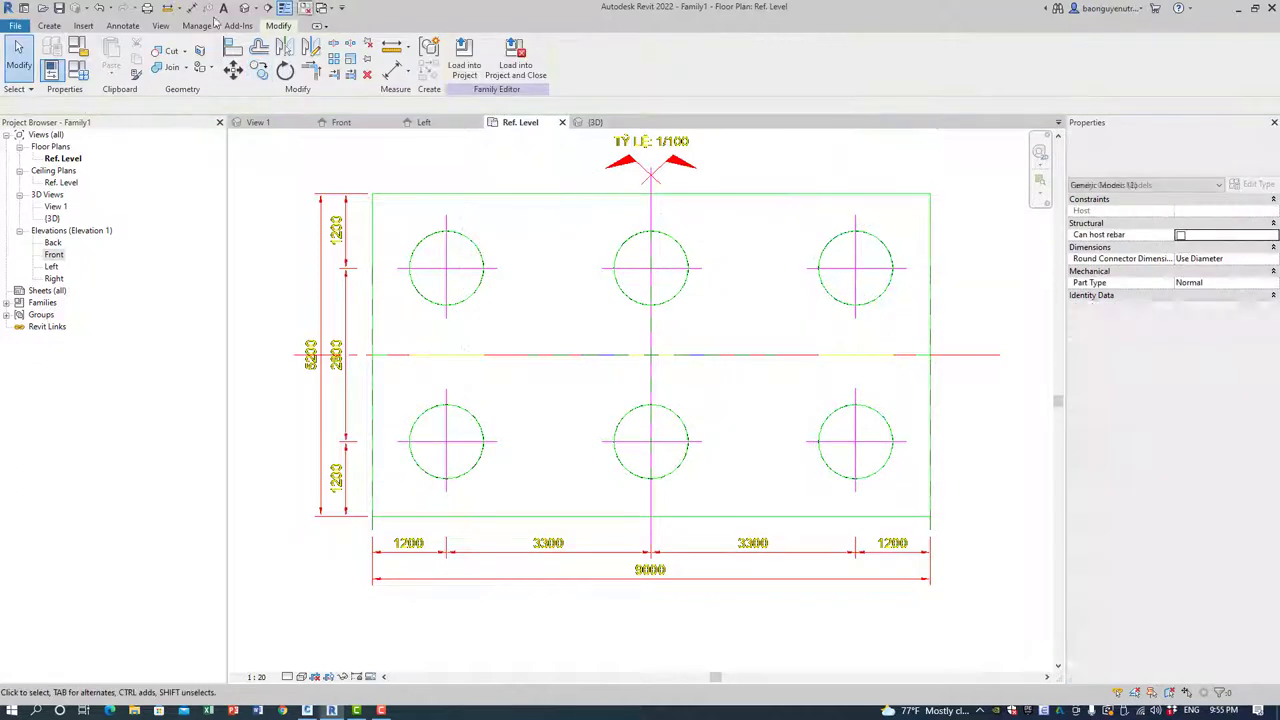
# In the 3D view, apply the L_Pile value in Family Types, then crossing-select the piles.
pyautogui.click(245, 8)
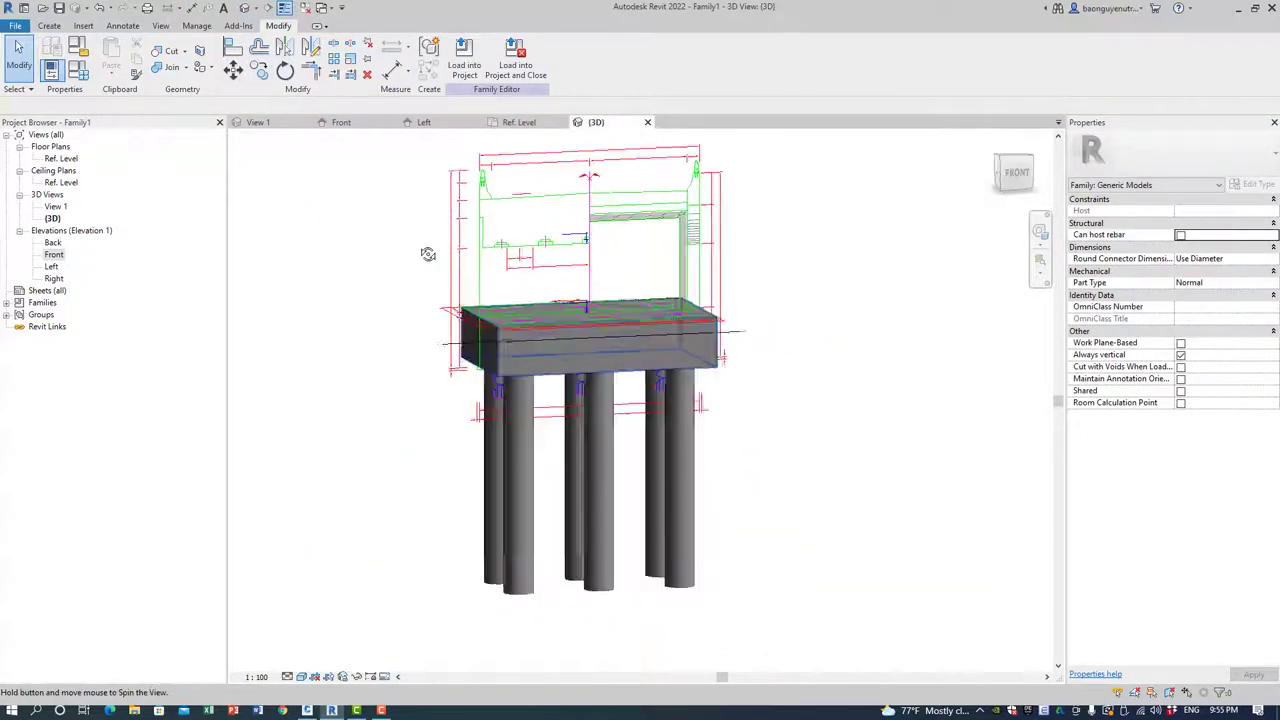
pyautogui.click(78, 70)
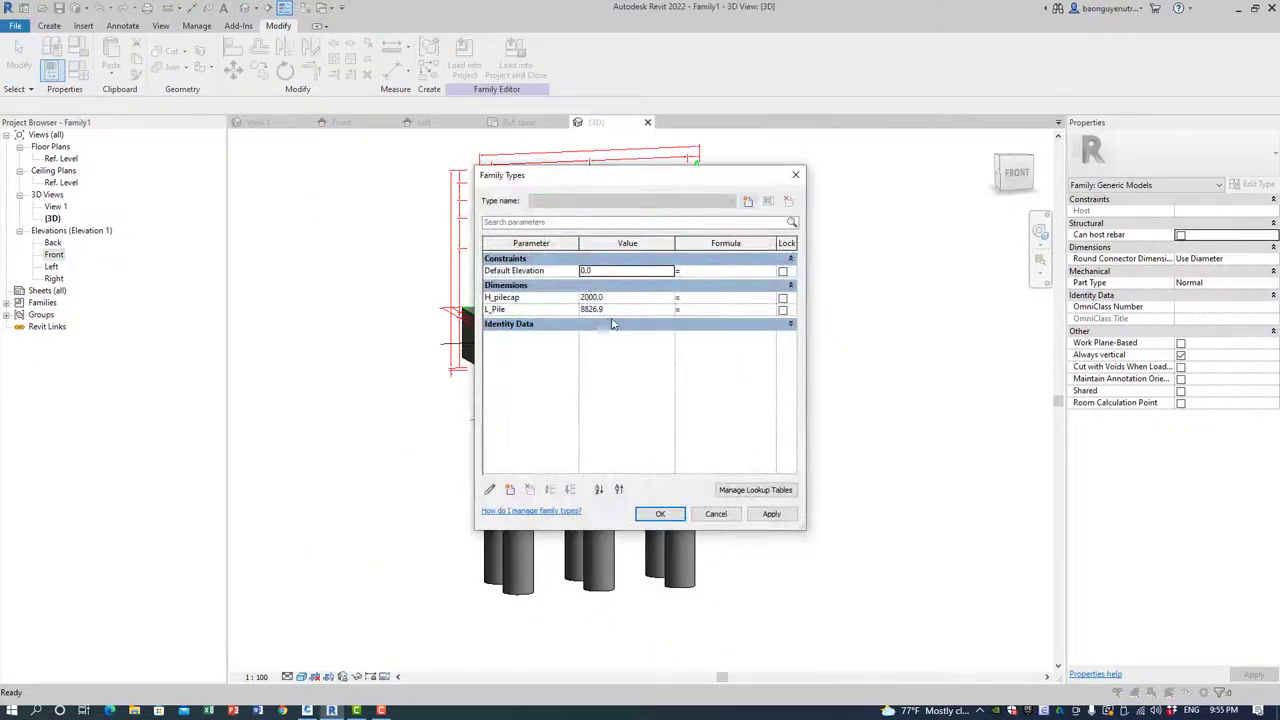
pyautogui.click(770, 515)
pyautogui.click(660, 514)
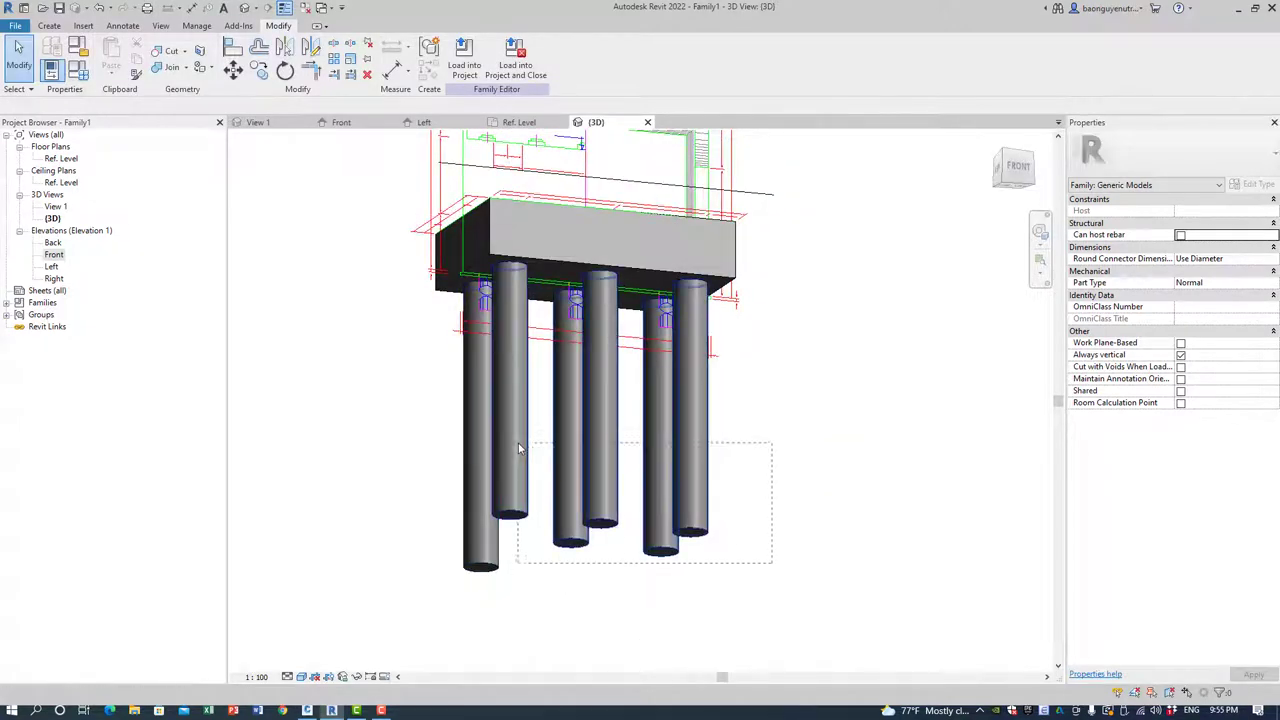
pyautogui.moveTo(770, 558); pyautogui.dragTo(516, 441)
# Align the pile bottoms to the dashed pile-tip reference line in the Front elevation.
pyautogui.doubleClick(54, 254)
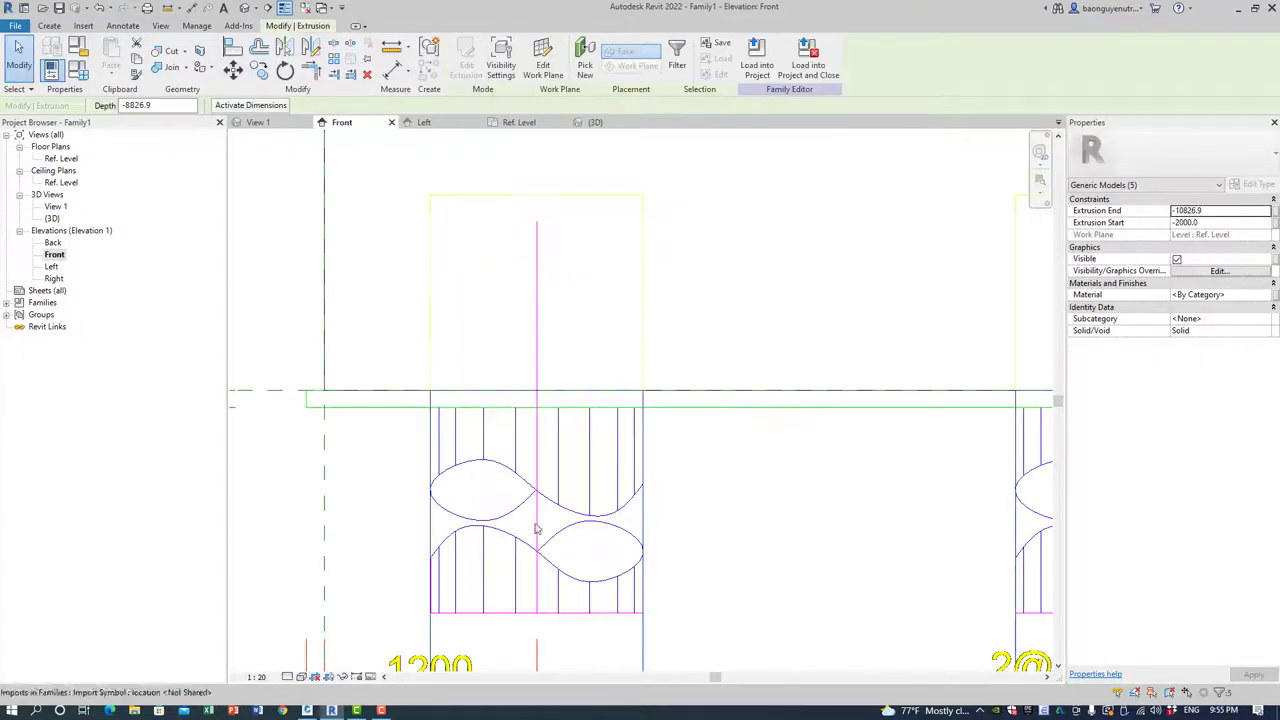
pyautogui.scroll(-2, 584, 400)
pyautogui.scroll(-2, 584, 400)
pyautogui.scroll(-2, 584, 400)
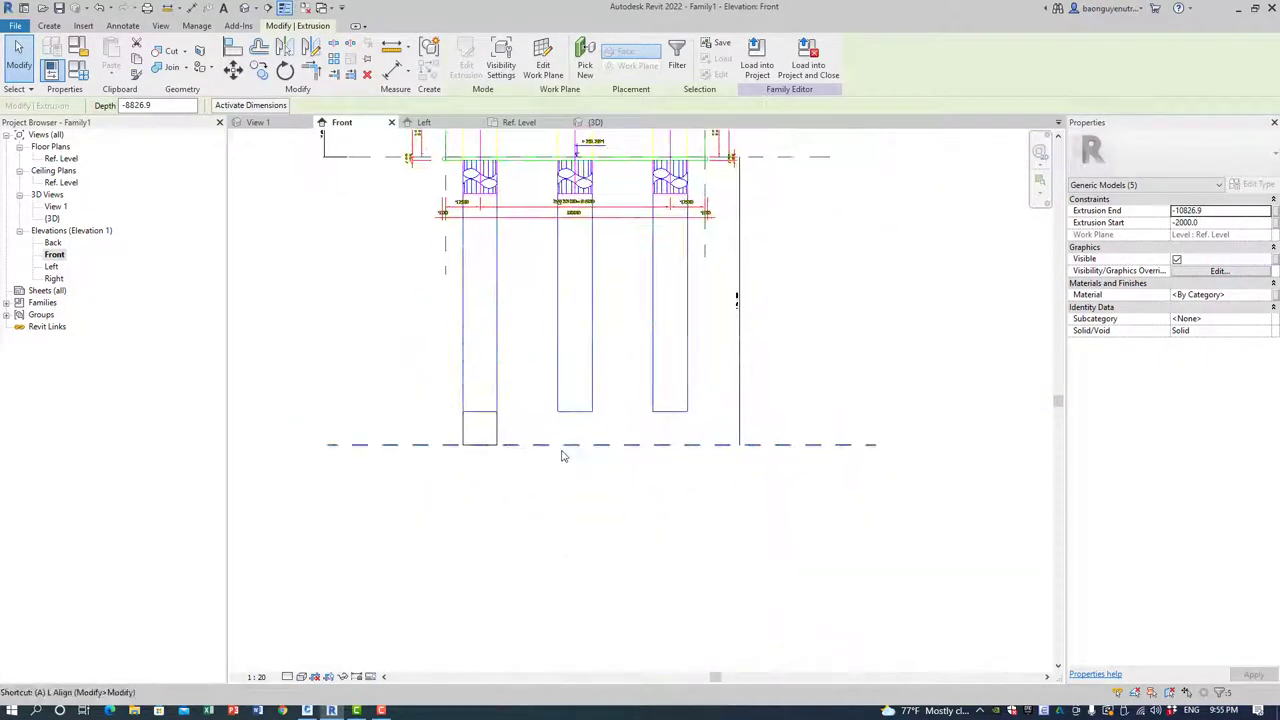
pyautogui.press('a')
pyautogui.press('l')
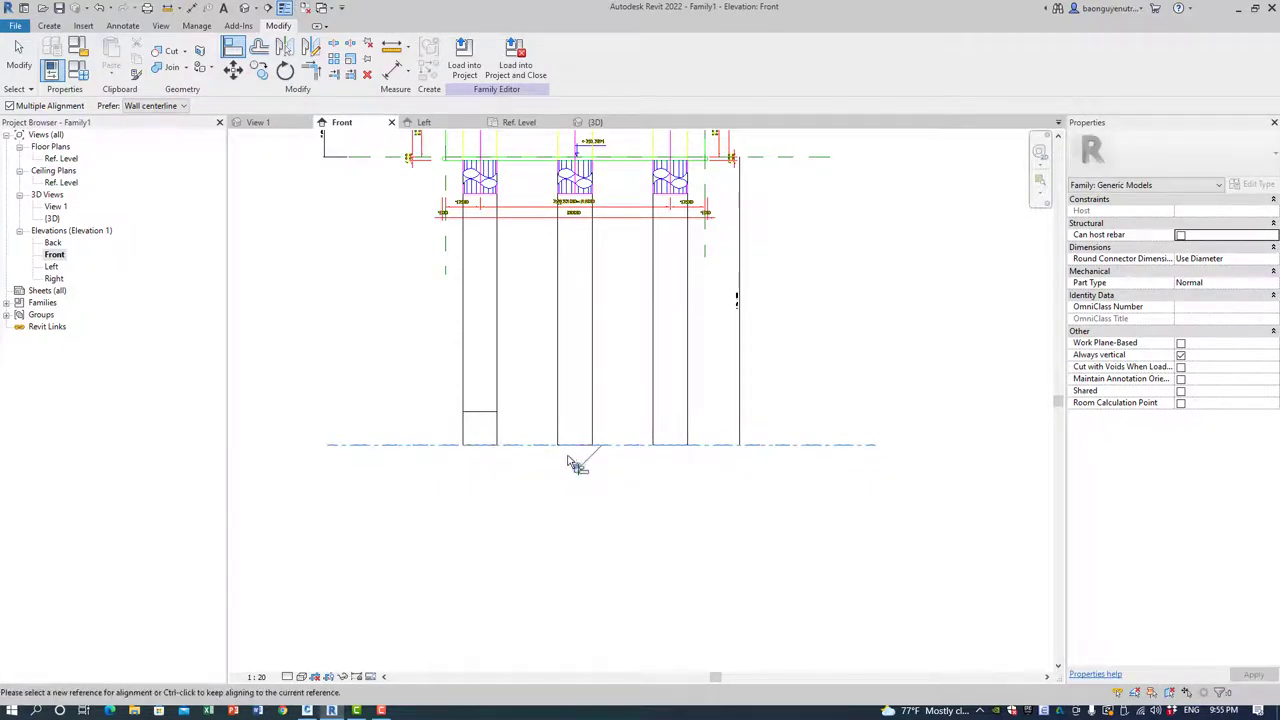
pyautogui.scroll(-2, 530, 402)
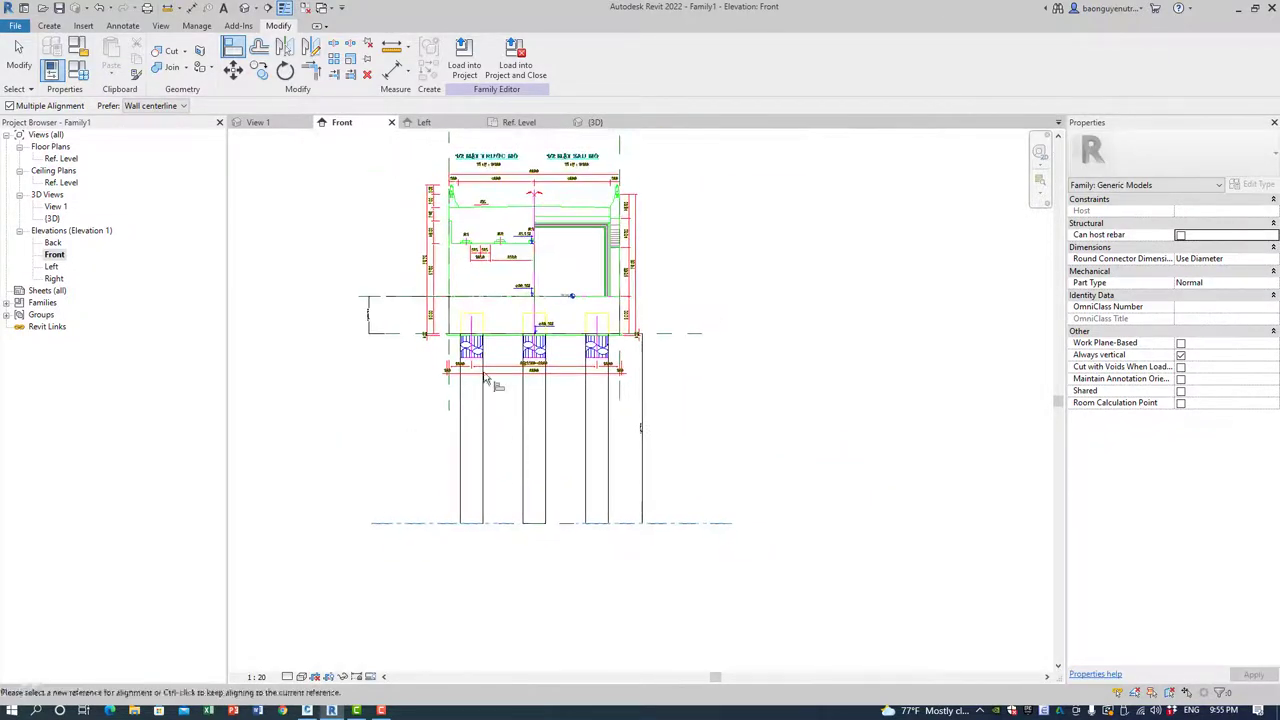
pyautogui.press('Escape')
# Apply L_Pile = 20000 in Family Types and orbit the 3D view to check the longer piles.
pyautogui.click(251, 8)
pyautogui.moveTo(523, 417)
pyautogui.keyDown('shift'); pyautogui.mouseDown(button='middle')
pyautogui.moveTo(652, 563)
pyautogui.moveTo(580, 510)
pyautogui.mouseUp(button='middle'); pyautogui.keyUp('shift')
pyautogui.write('20000')
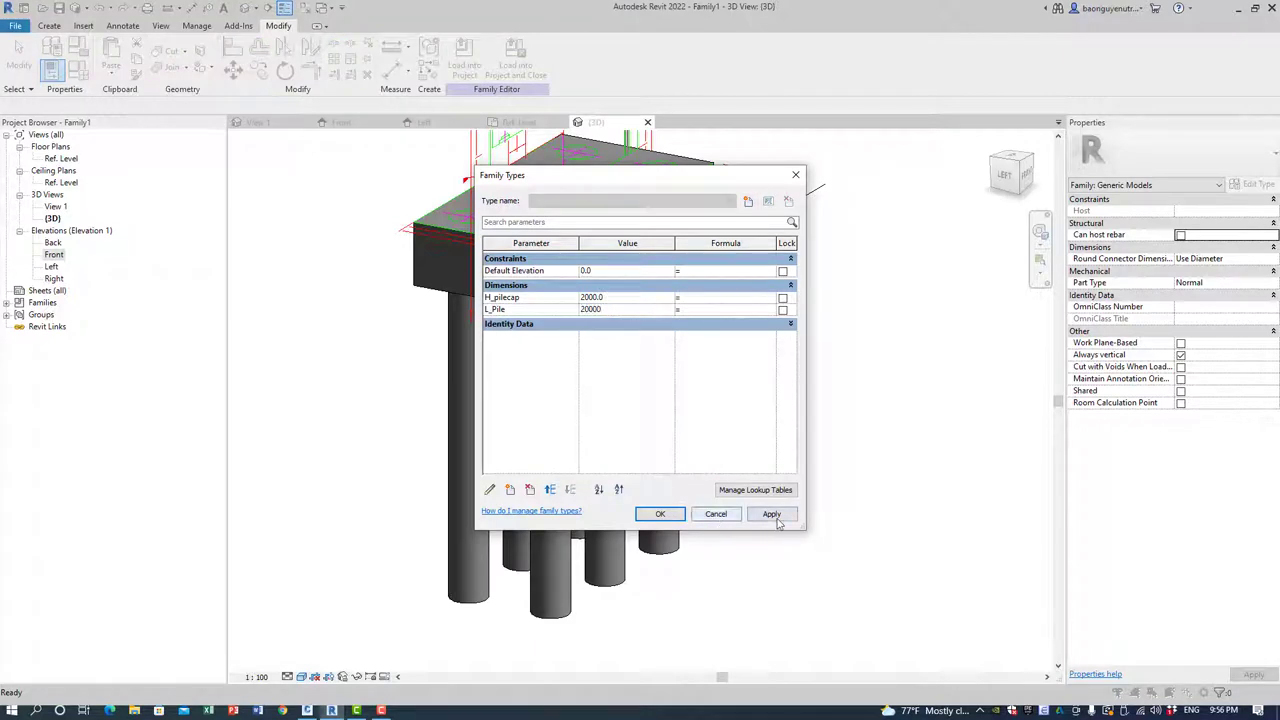
pyautogui.click(776, 519)
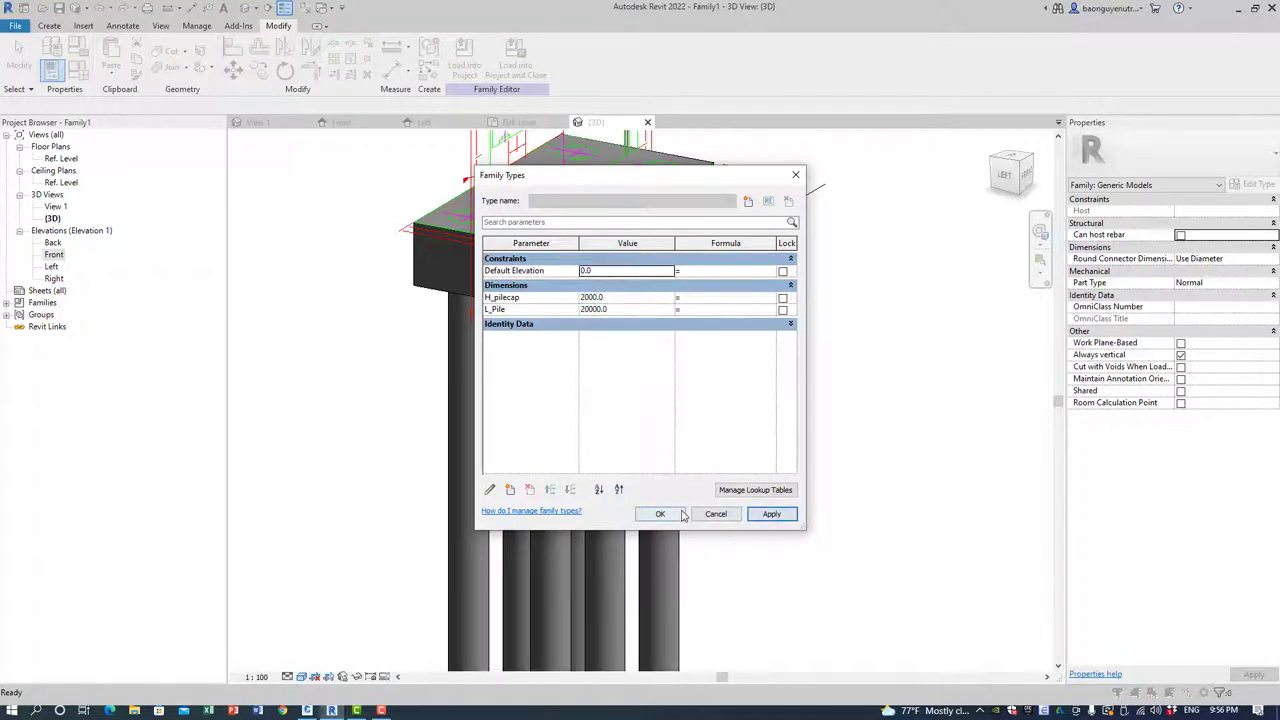
pyautogui.click(660, 514)
pyautogui.moveTo(731, 517)
pyautogui.keyDown('shift'); pyautogui.mouseDown(button='middle')
pyautogui.moveTo(674, 346)
pyautogui.moveTo(607, 350)
pyautogui.moveTo(268, 260)
pyautogui.mouseUp(button='middle'); pyautogui.keyUp('shift')
# Open the Ref. Level floor plan and frame the pile cap plan drawing.
pyautogui.doubleClick(55, 158)
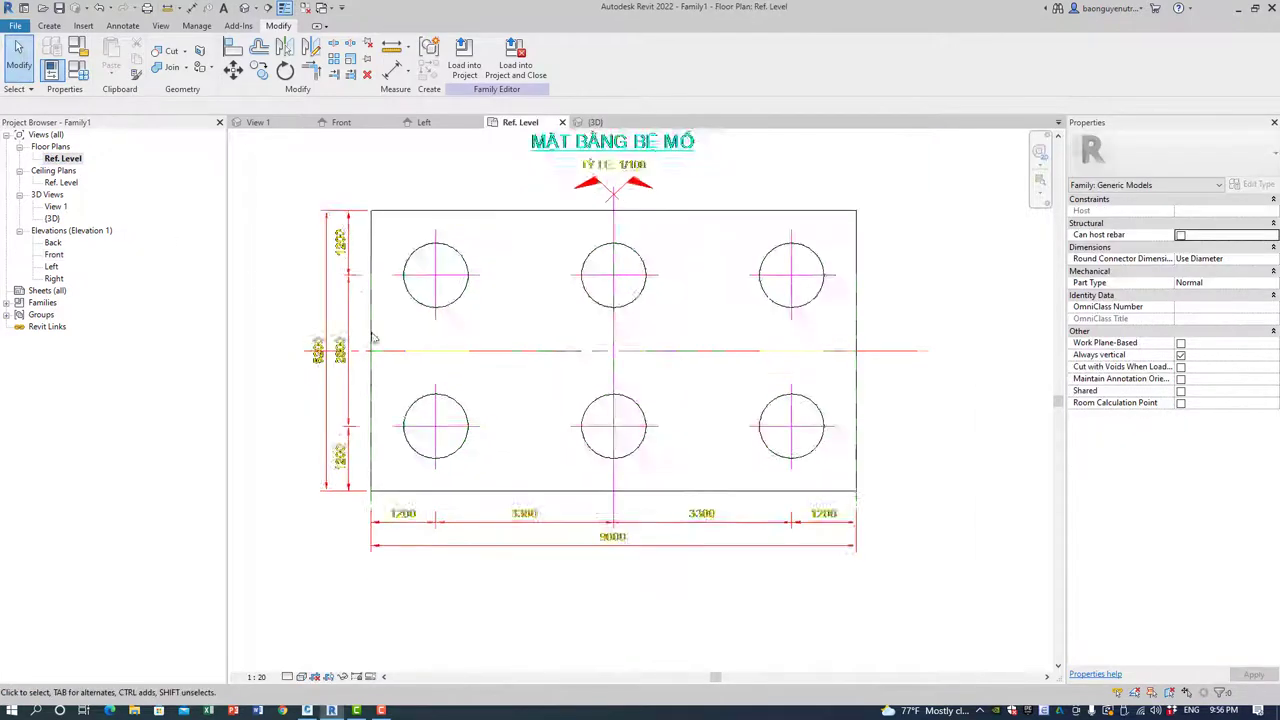
pyautogui.scroll(-2, 486, 371)
pyautogui.scroll(-3, 543, 448)
pyautogui.moveTo(543, 448); pyautogui.dragTo(583, 393, button='middle')
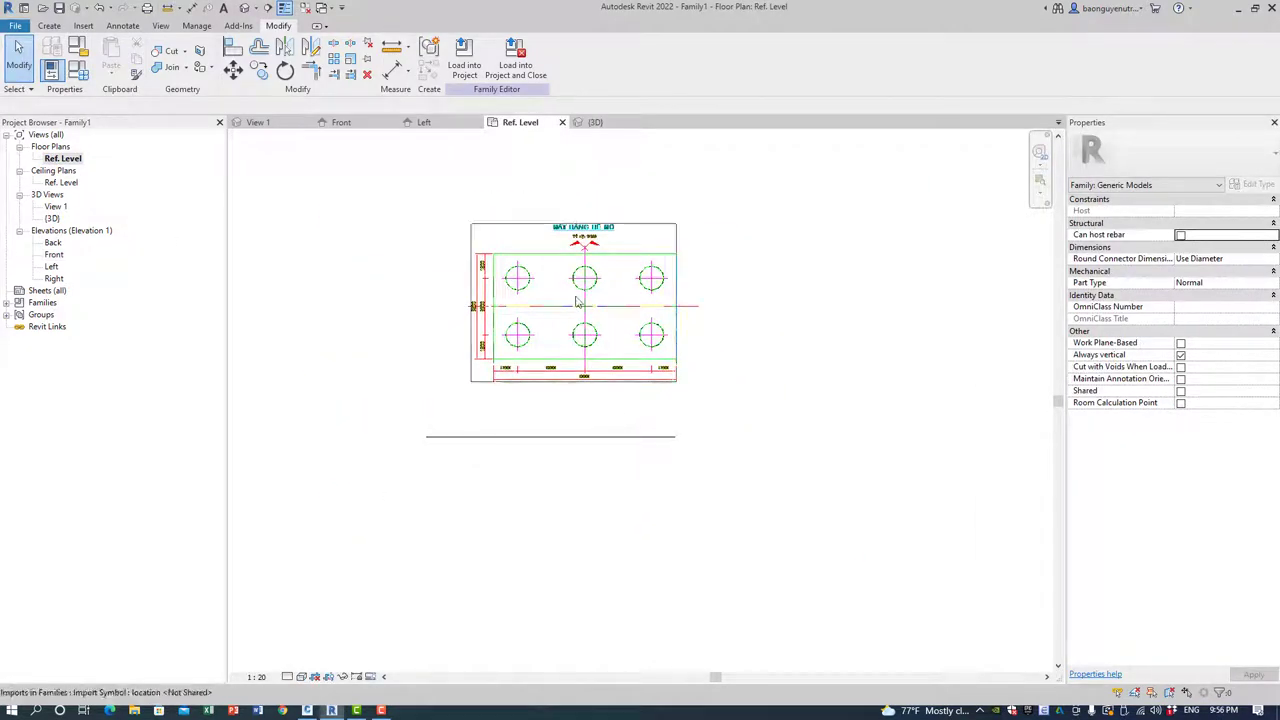
pyautogui.moveTo(480, 211); pyautogui.dragTo(480, 260, button='middle')
pyautogui.scroll(1, 466, 251)
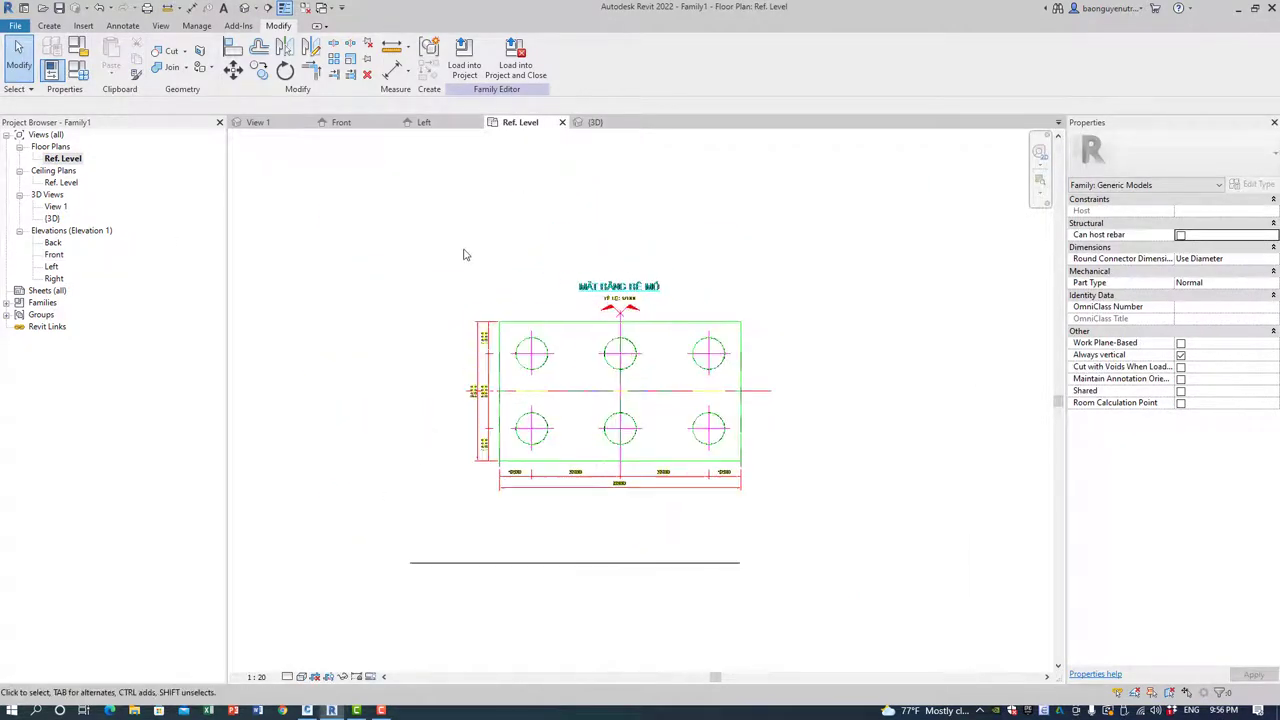
pyautogui.scroll(1, 400, 230)
pyautogui.scroll(1, 330, 212)
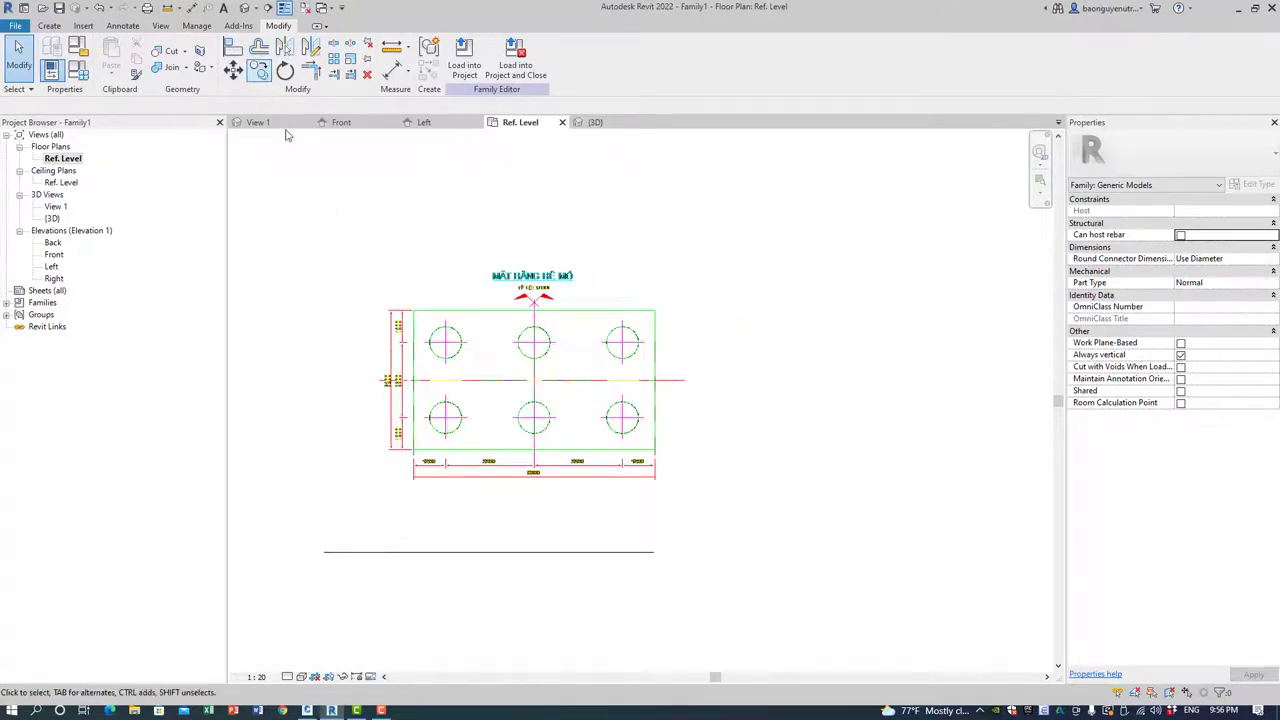
# Import Abut_PlanView.dwg as a CAD drawing and place it in the Ref. Level plan.
pyautogui.click(84, 25)
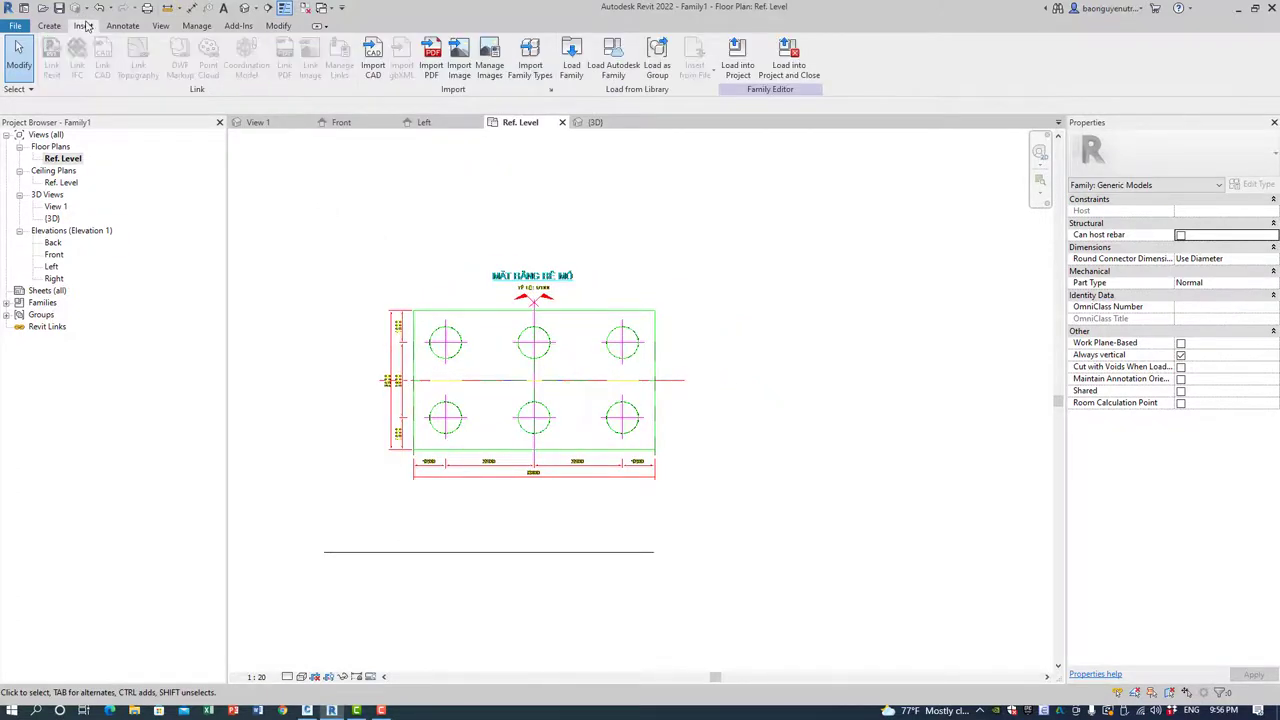
pyautogui.click(378, 76)
pyautogui.click(645, 224)
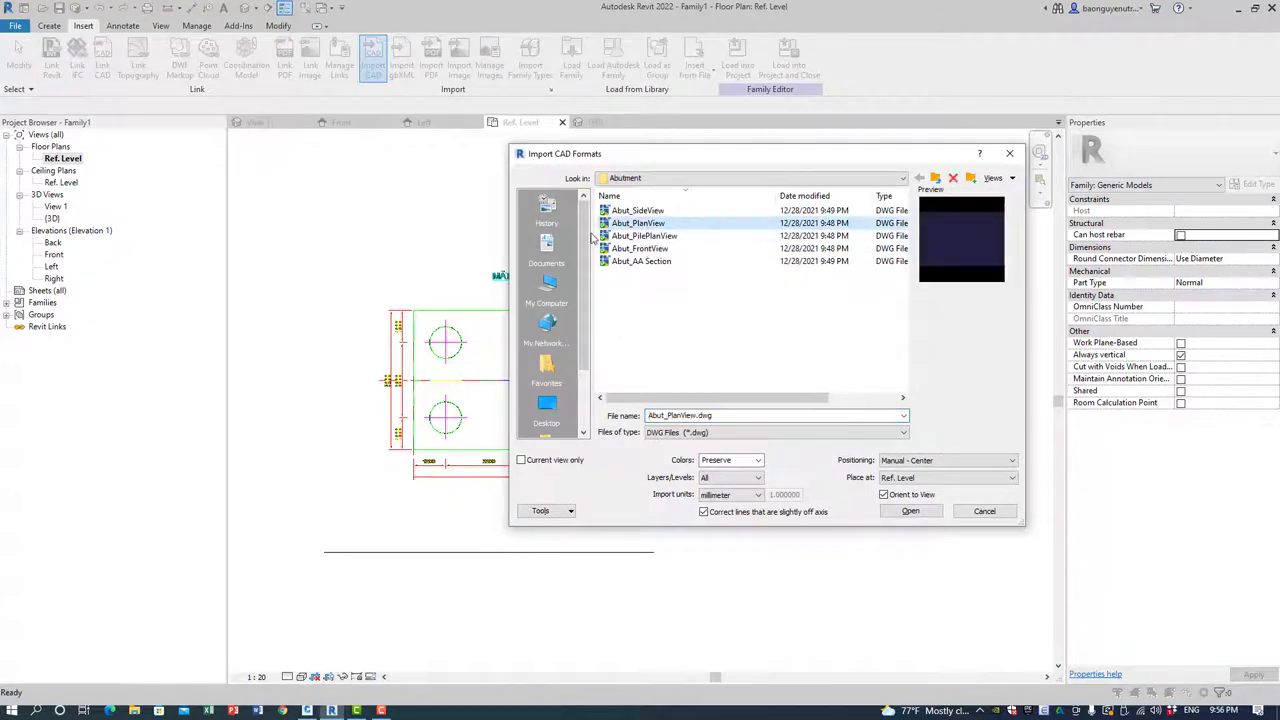
pyautogui.click(910, 511)
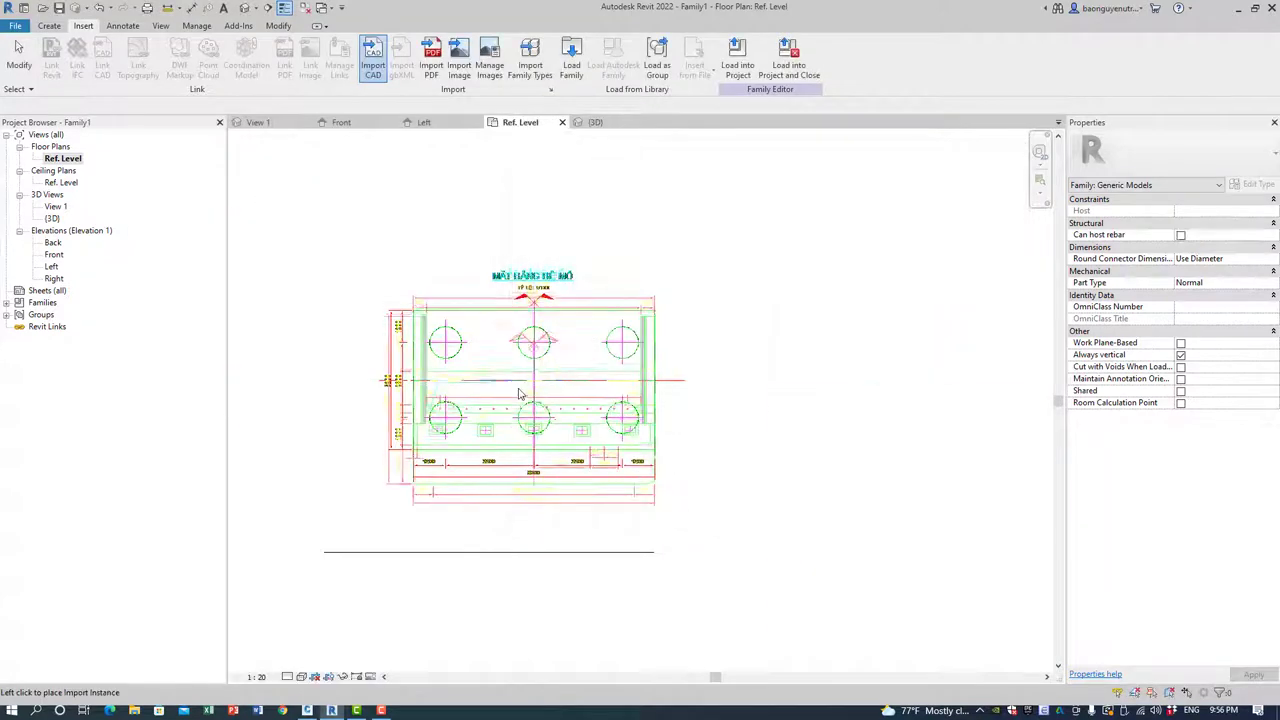
pyautogui.click(456, 396)
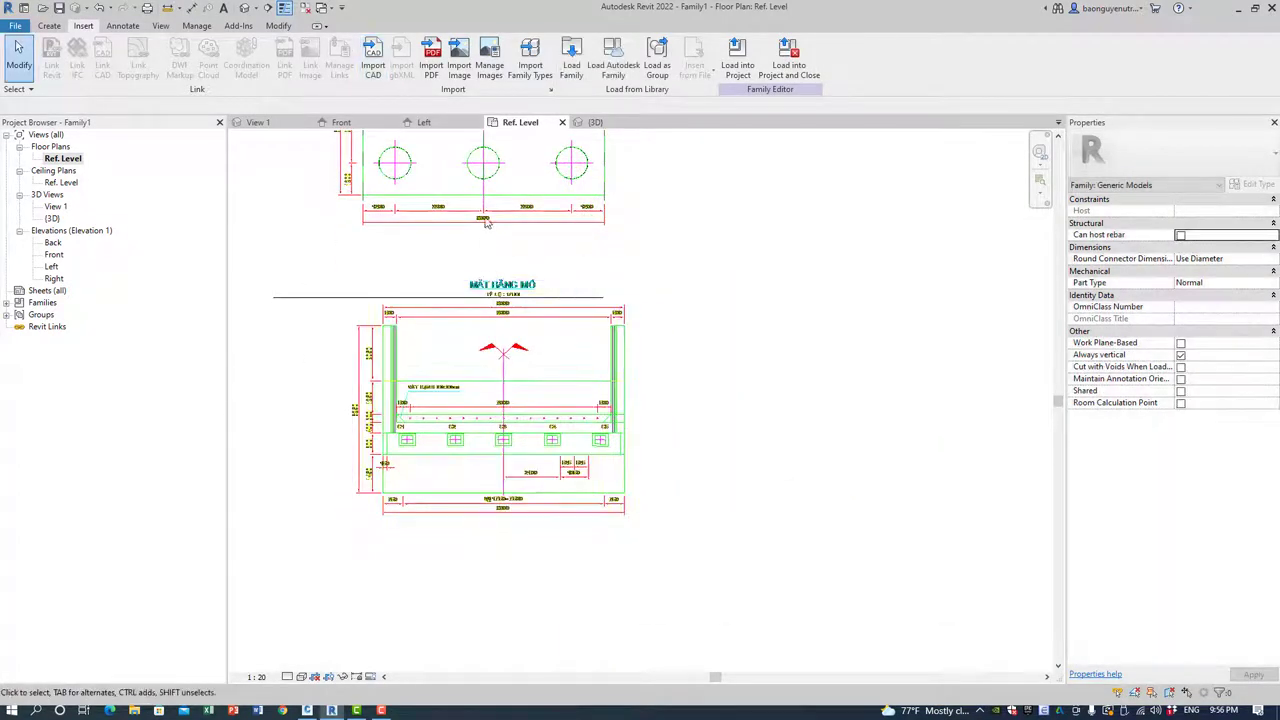
# Align (AL) the imported plan drawing onto the reference line so it overlaps the pile cap plan.
pyautogui.press('a')
pyautogui.press('l')
pyautogui.moveTo(509, 390)
pyautogui.mouseDown(button='middle')
pyautogui.moveTo(452, 325)
pyautogui.moveTo(445, 348)
pyautogui.mouseUp(button='middle')
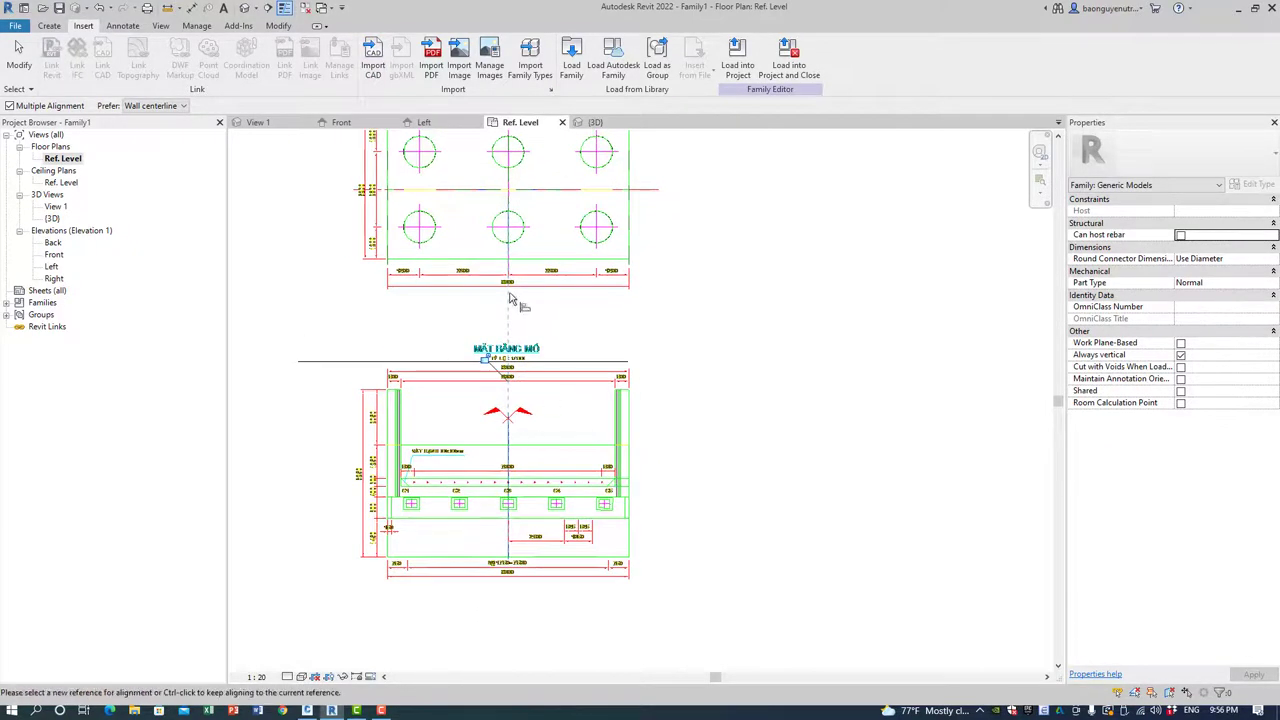
pyautogui.click(470, 472)
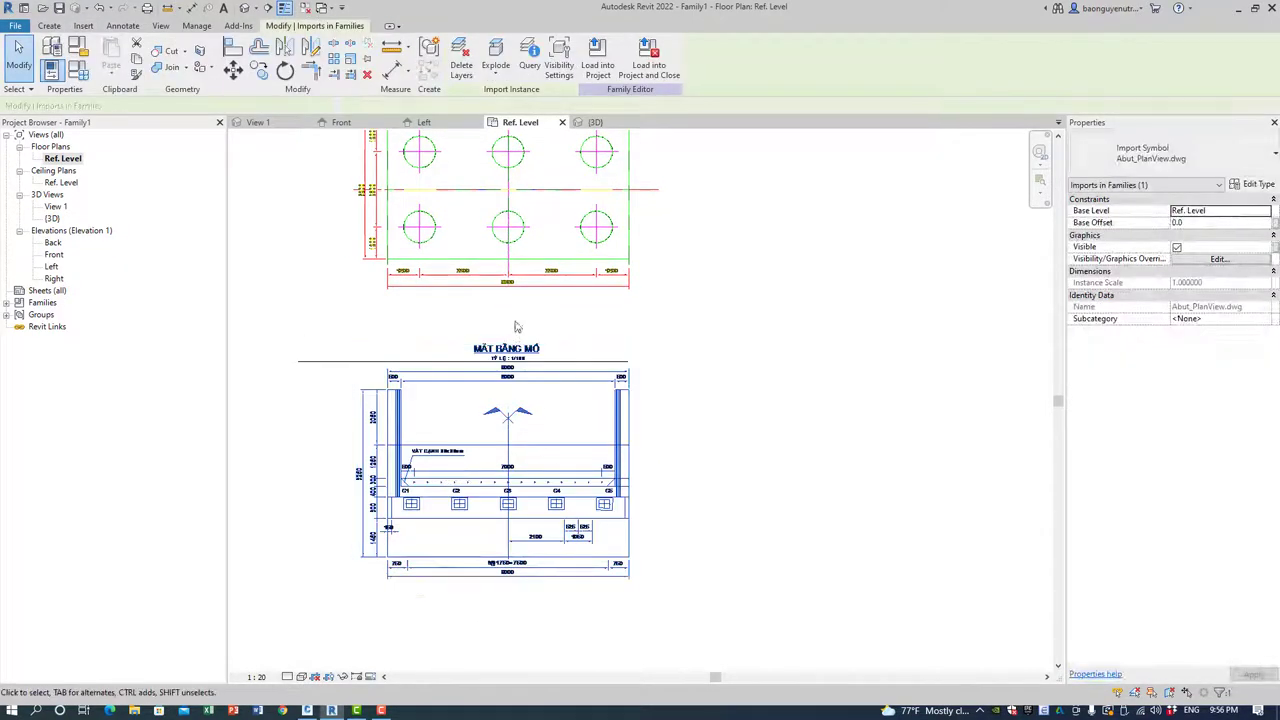
pyautogui.press('a')
pyautogui.press('l')
pyautogui.click(505, 259)
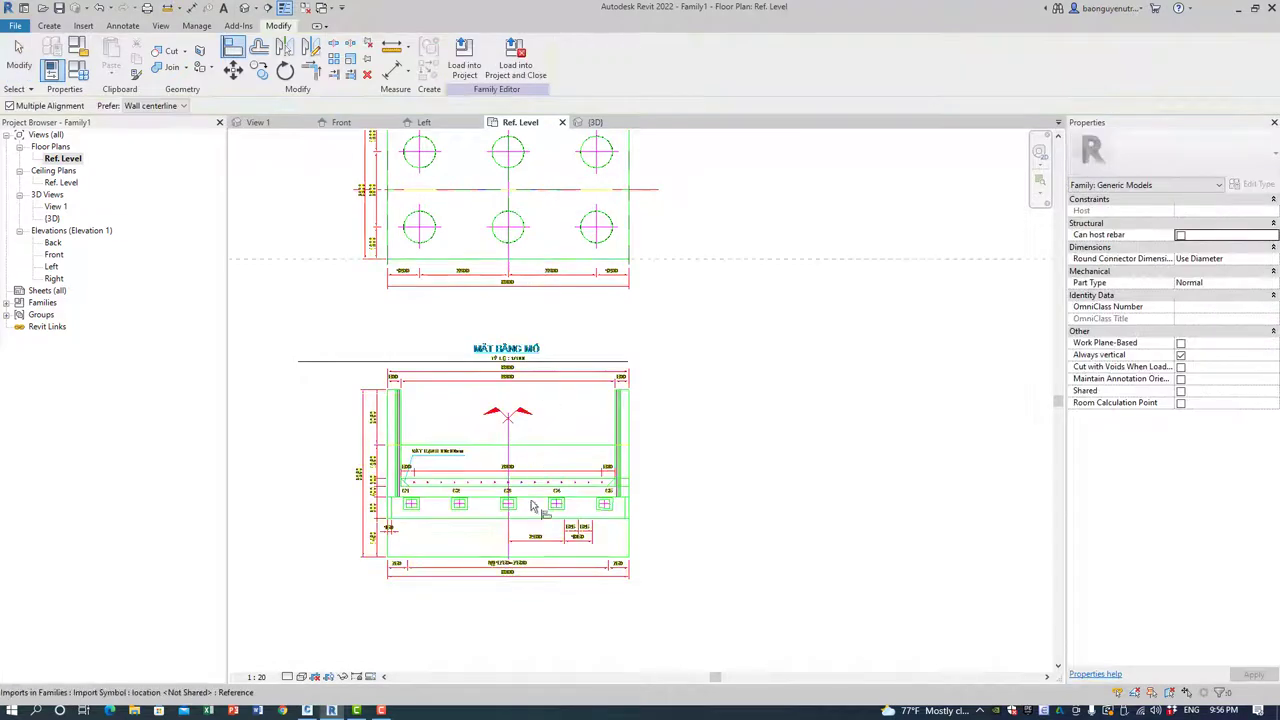
pyautogui.click(481, 565)
pyautogui.scroll(5, 466, 440)
pyautogui.press('Escape')
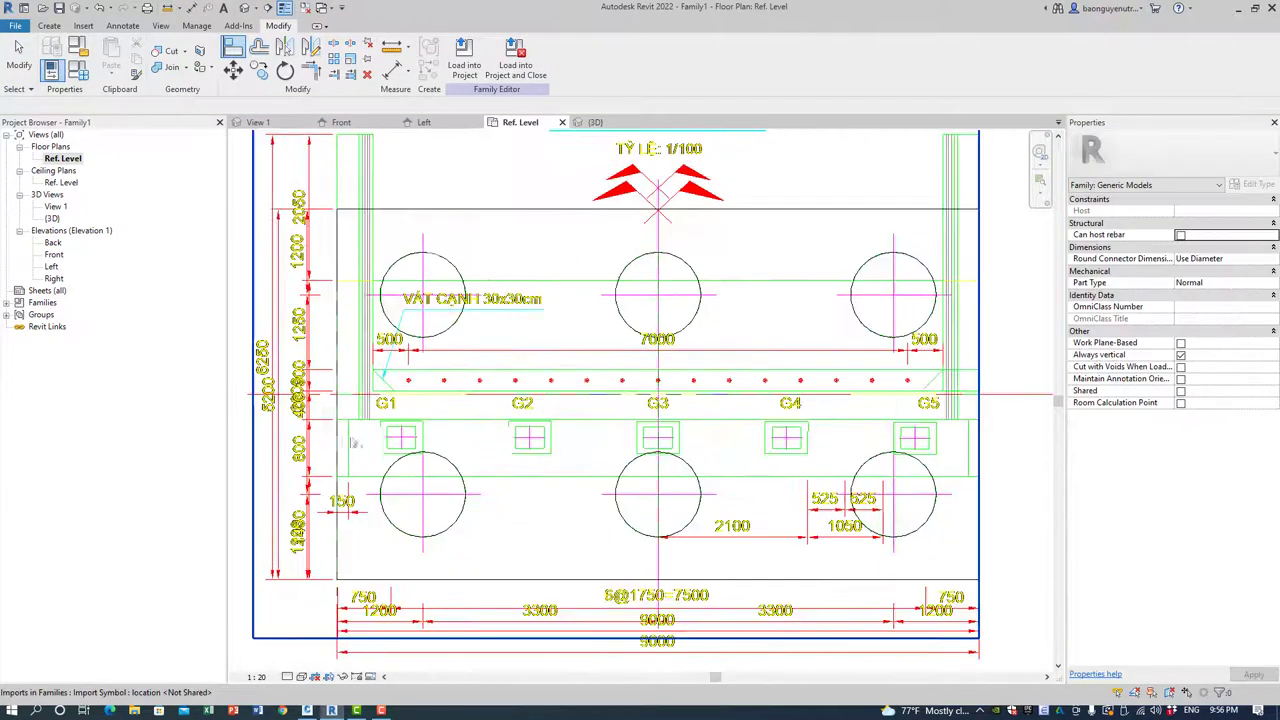
pyautogui.scroll(-2, 352, 440)
pyautogui.press('Escape')
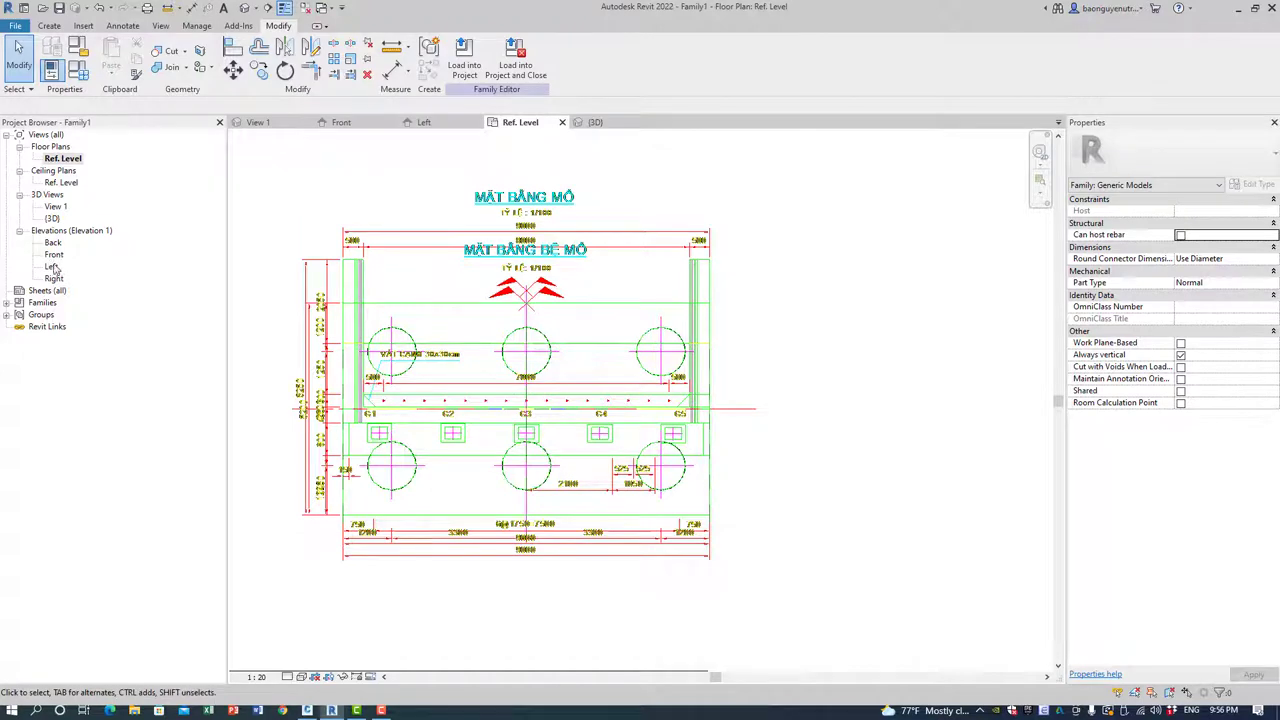
# Import Abut_SideView.dwg into the Left elevation and place it.
pyautogui.doubleClick(52, 268)
pyautogui.scroll(2, 531, 380)
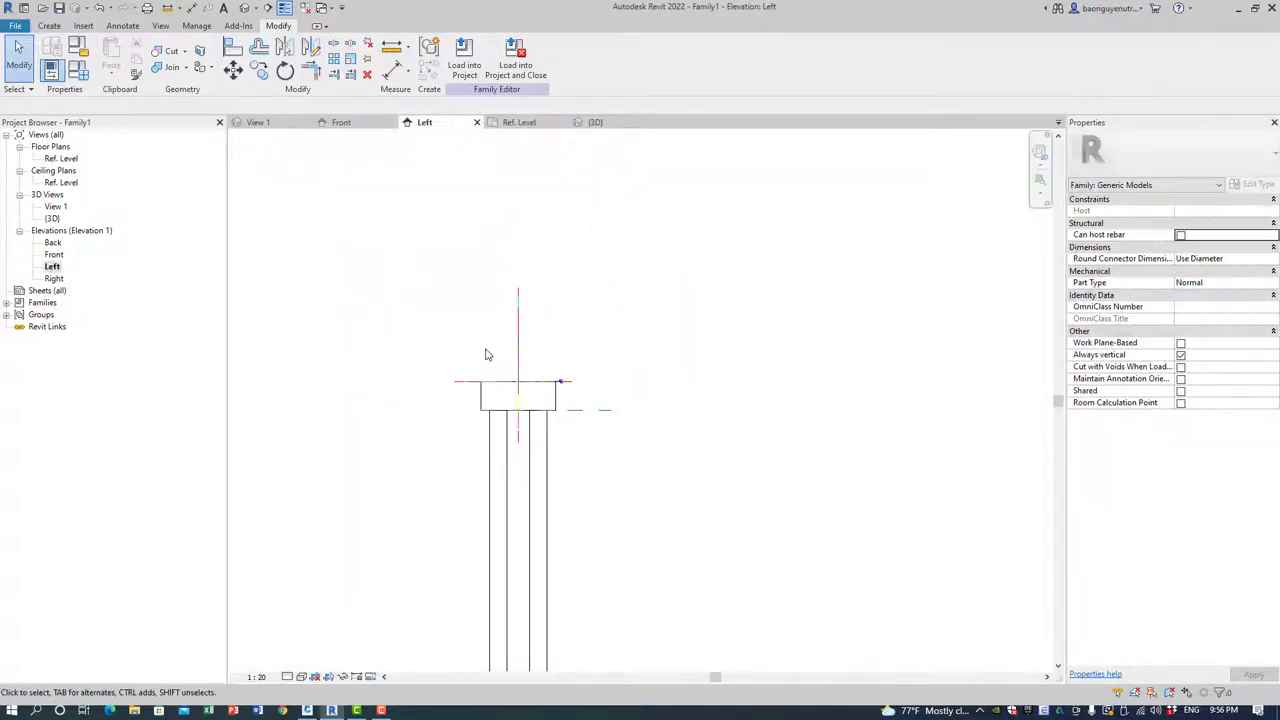
pyautogui.click(84, 26)
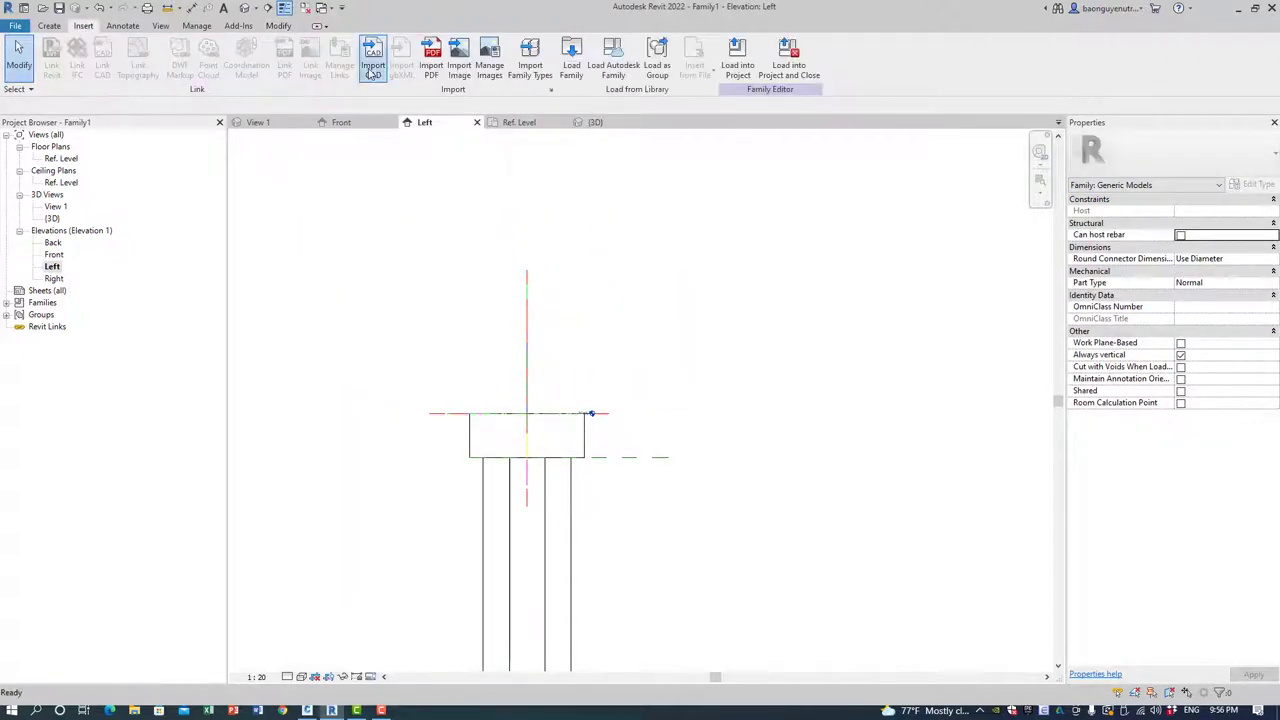
pyautogui.click(372, 66)
pyautogui.click(638, 211)
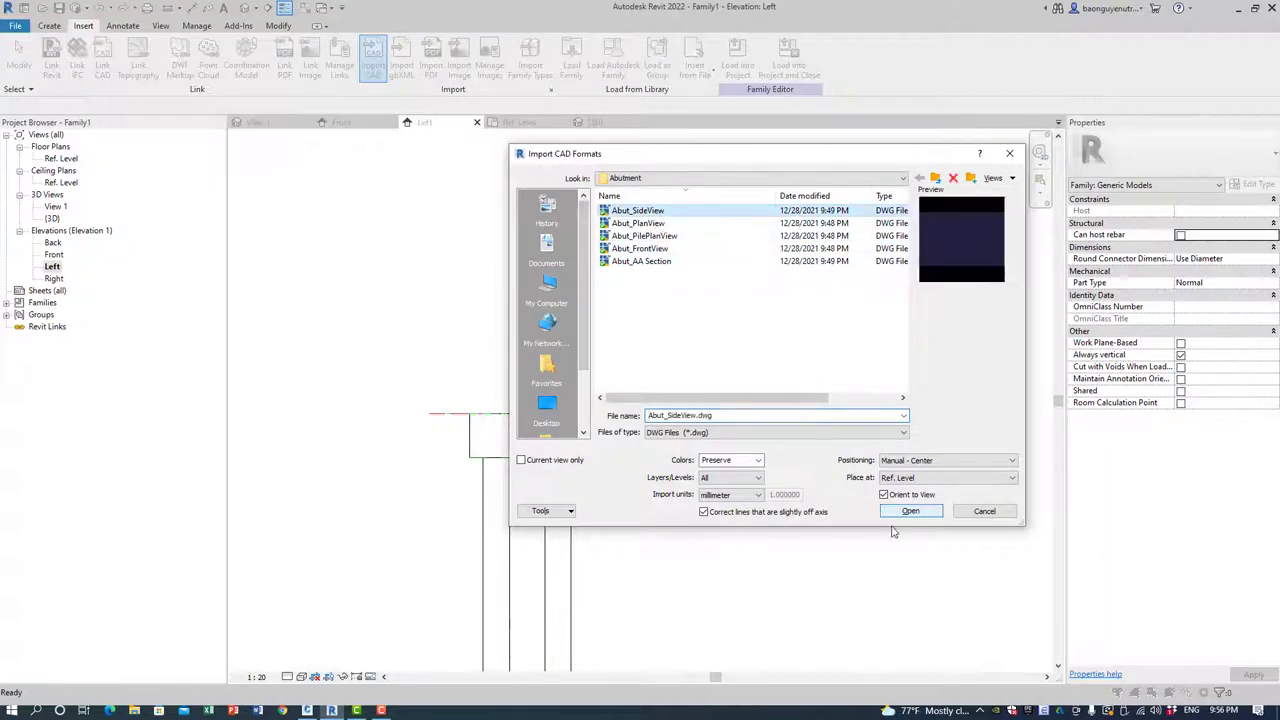
pyautogui.click(911, 517)
pyautogui.click(636, 408)
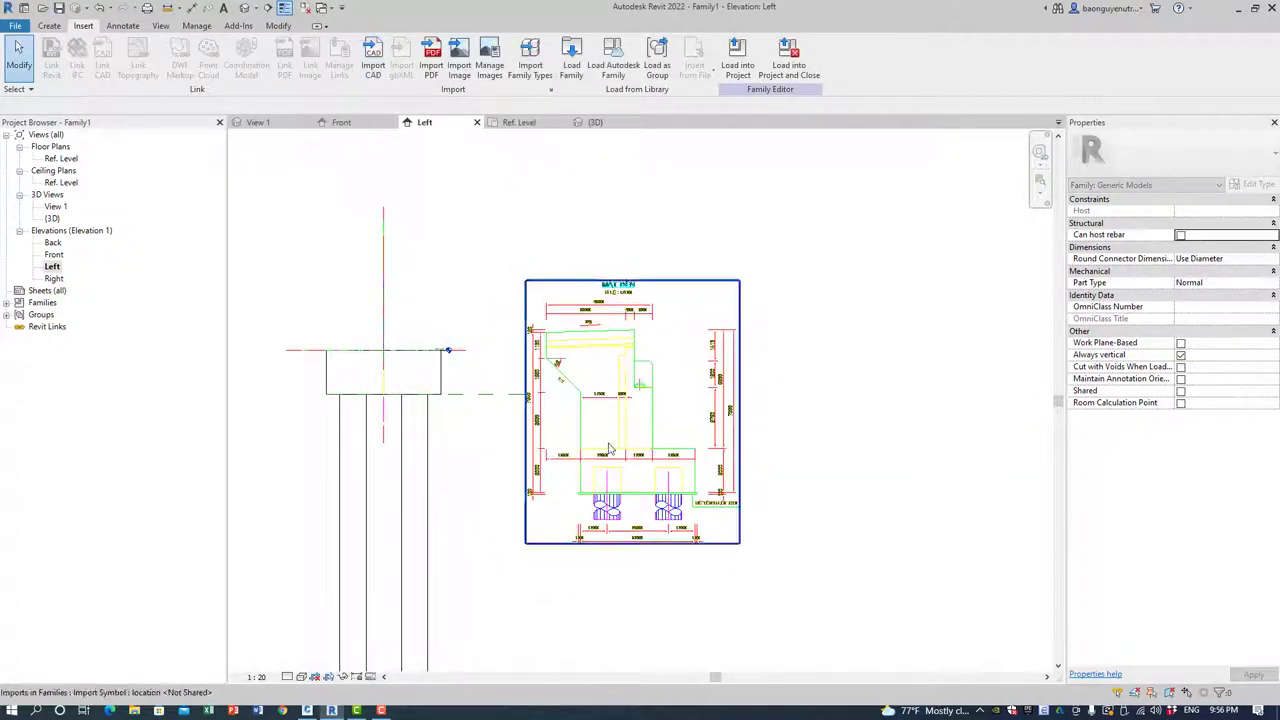
# Begin a reference plane (RP) in the Left elevation, then cancel it unfinished.
pyautogui.scroll(2, 586, 520)
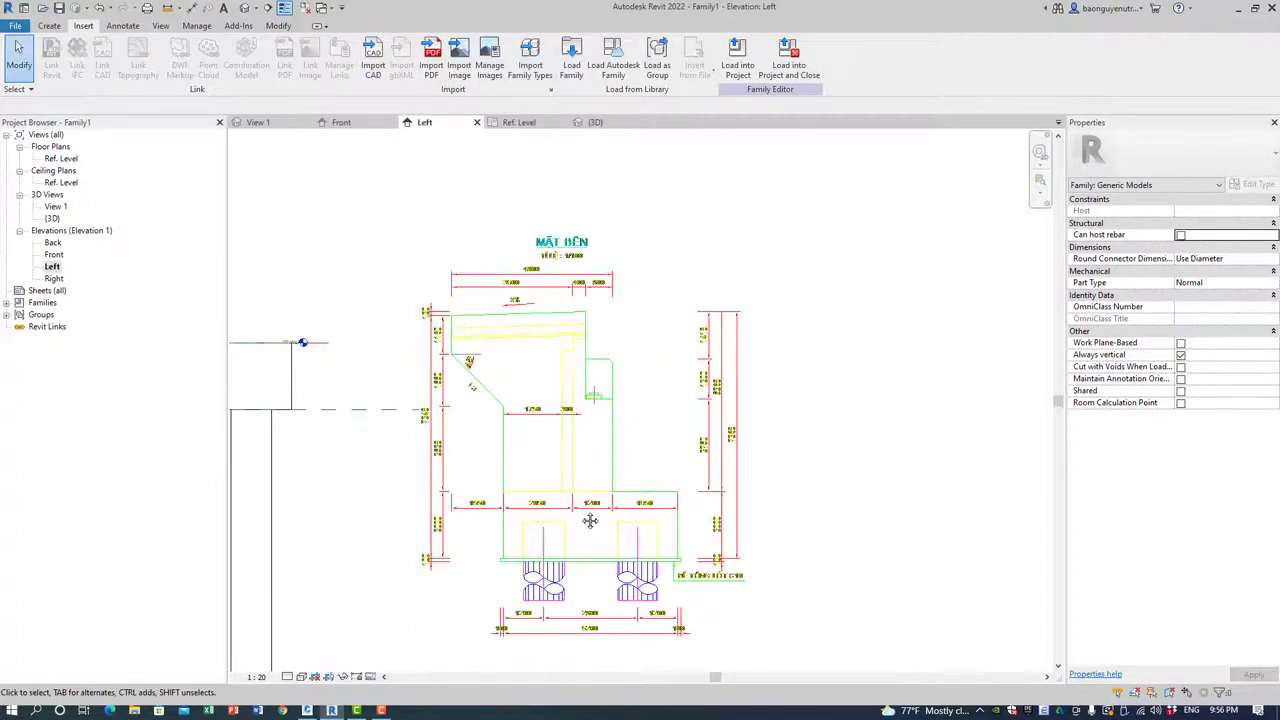
pyautogui.scroll(-2, 520, 455)
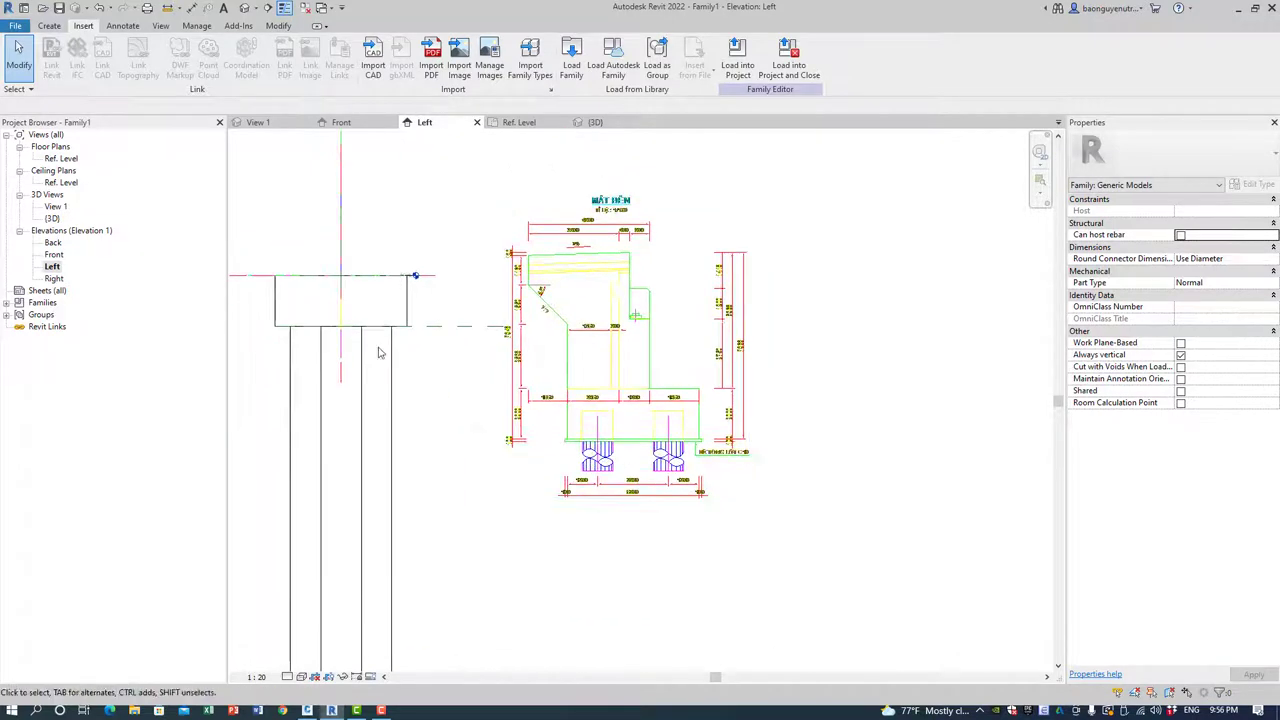
pyautogui.press('r')
pyautogui.press('p')
pyautogui.click(305, 326)
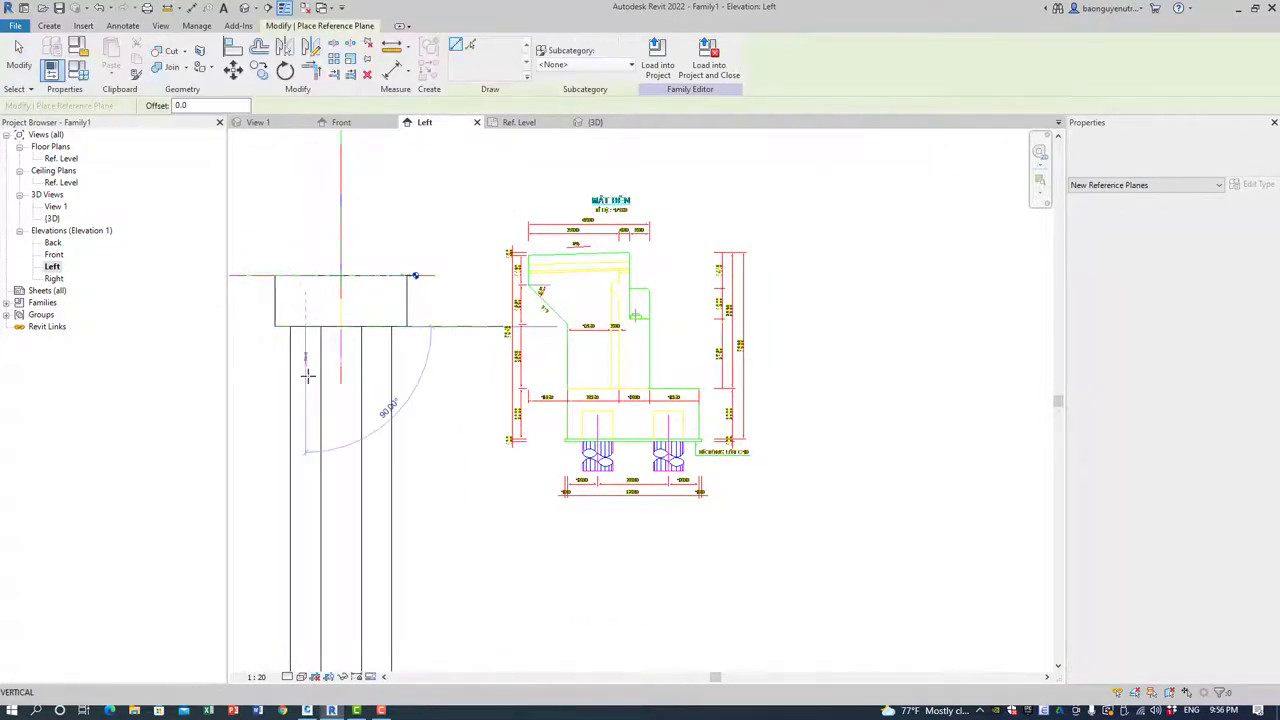
pyautogui.press('Escape')
pyautogui.press('Escape')
pyautogui.press('Escape')
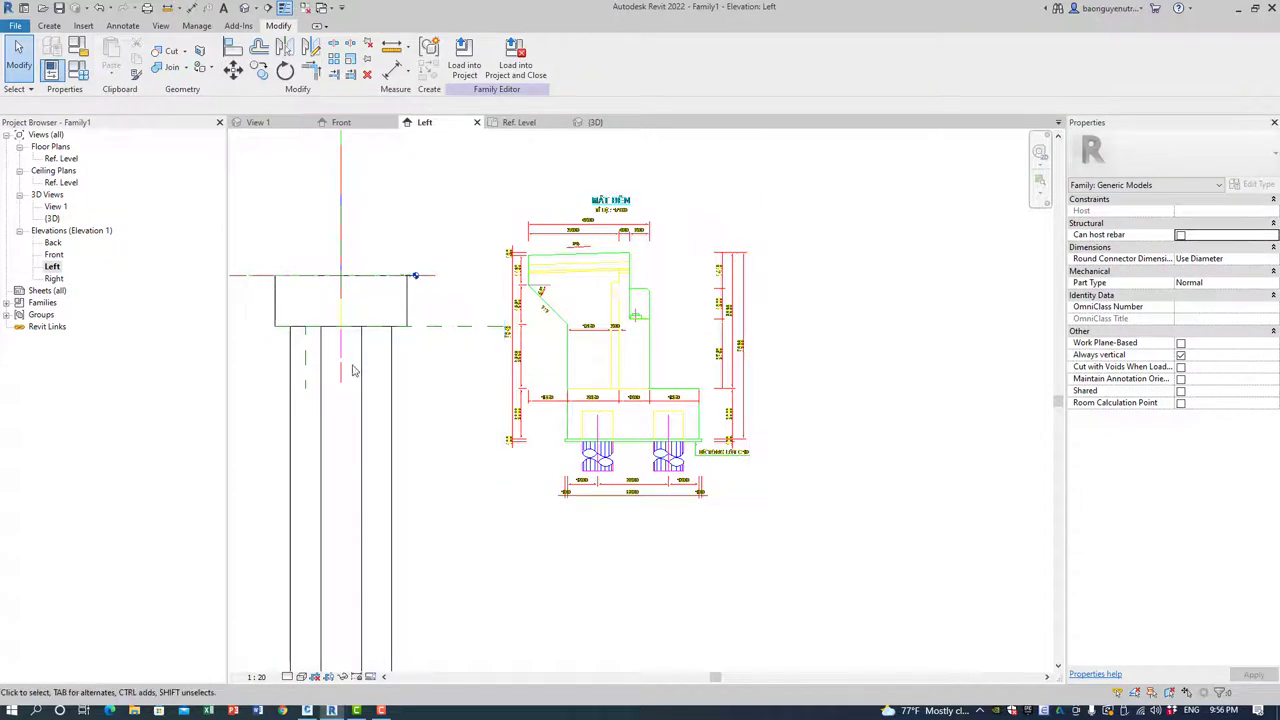
# Align (AL) the side-view drawing's level onto Ref. Level, then show the whole section.
pyautogui.press('a')
pyautogui.press('l')
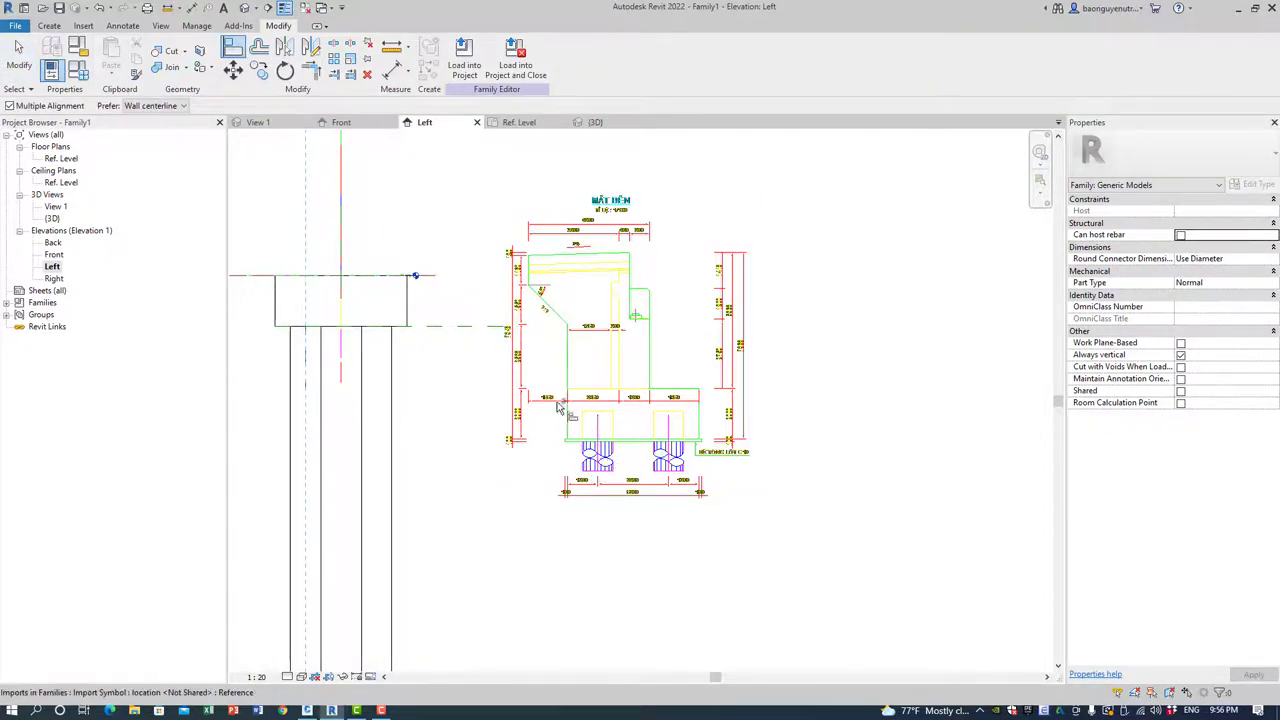
pyautogui.click(680, 414)
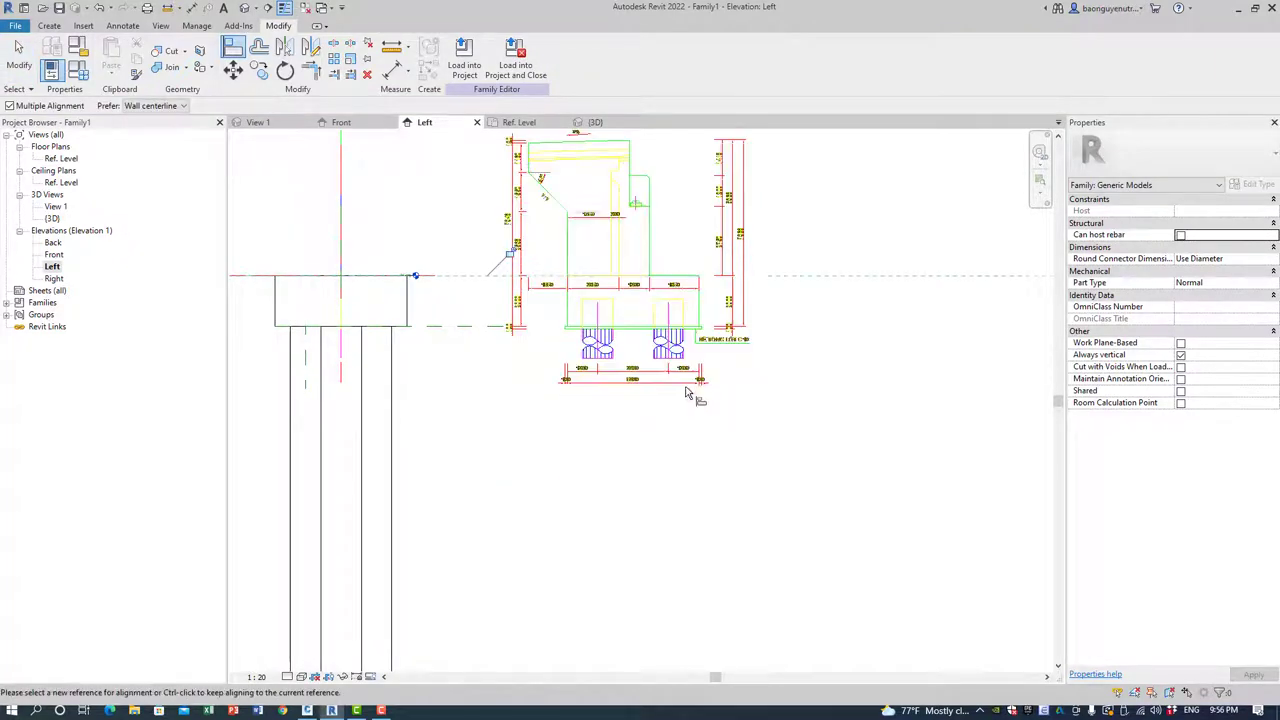
pyautogui.moveTo(605, 355); pyautogui.dragTo(594, 357, button='middle')
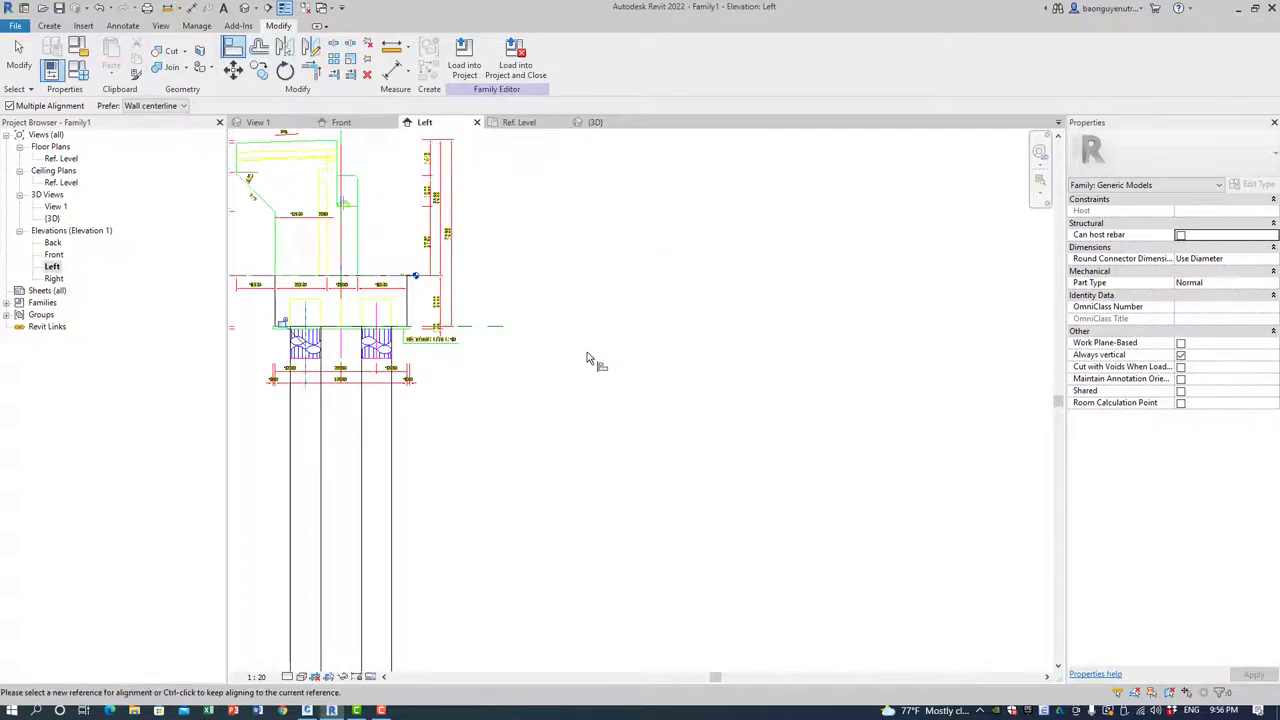
pyautogui.scroll(3, 531, 477)
pyautogui.press('Escape')
pyautogui.press('Escape')
pyautogui.scroll(3, 549, 437)
pyautogui.scroll(3, 486, 433)
pyautogui.scroll(-3, 486, 433)
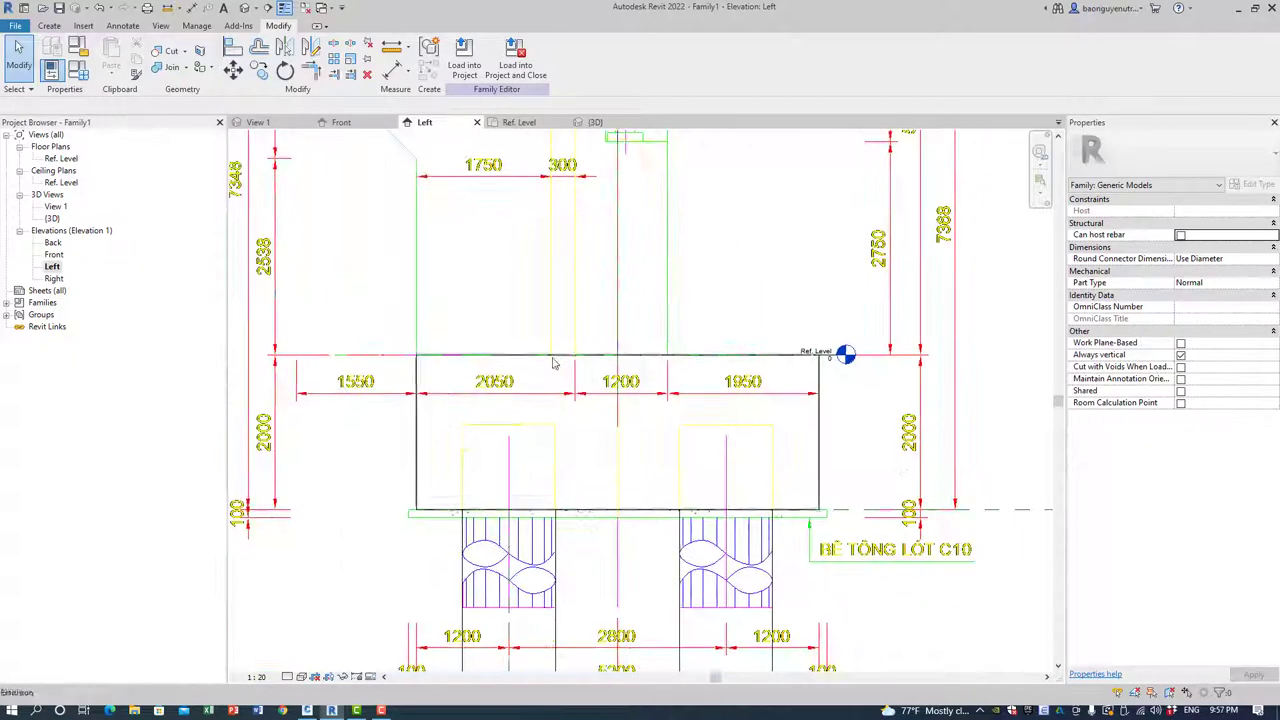
pyautogui.moveTo(560, 297)
pyautogui.mouseDown(button='middle')
pyautogui.moveTo(477, 400)
pyautogui.moveTo(477, 477)
pyautogui.mouseUp(button='middle')
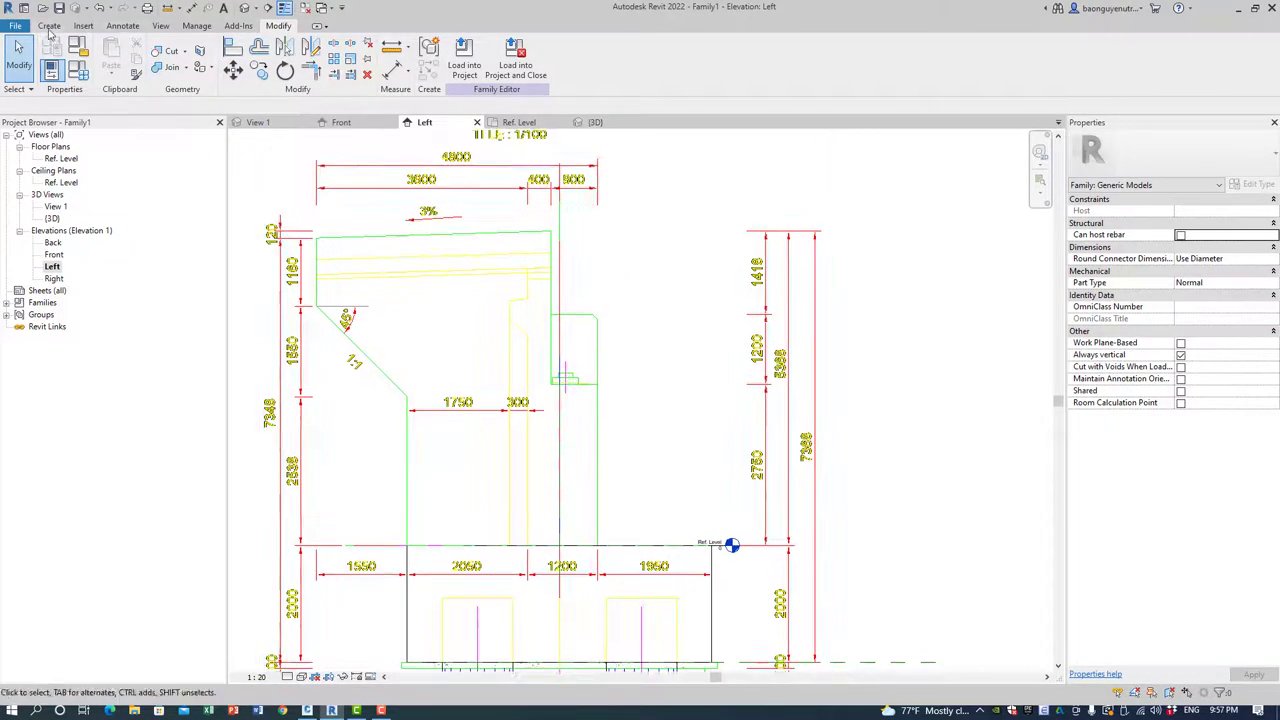
# Start a solid extrusion and trace the side view's sloped wall edge and ledge line with Pick Lines.
pyautogui.click(49, 27)
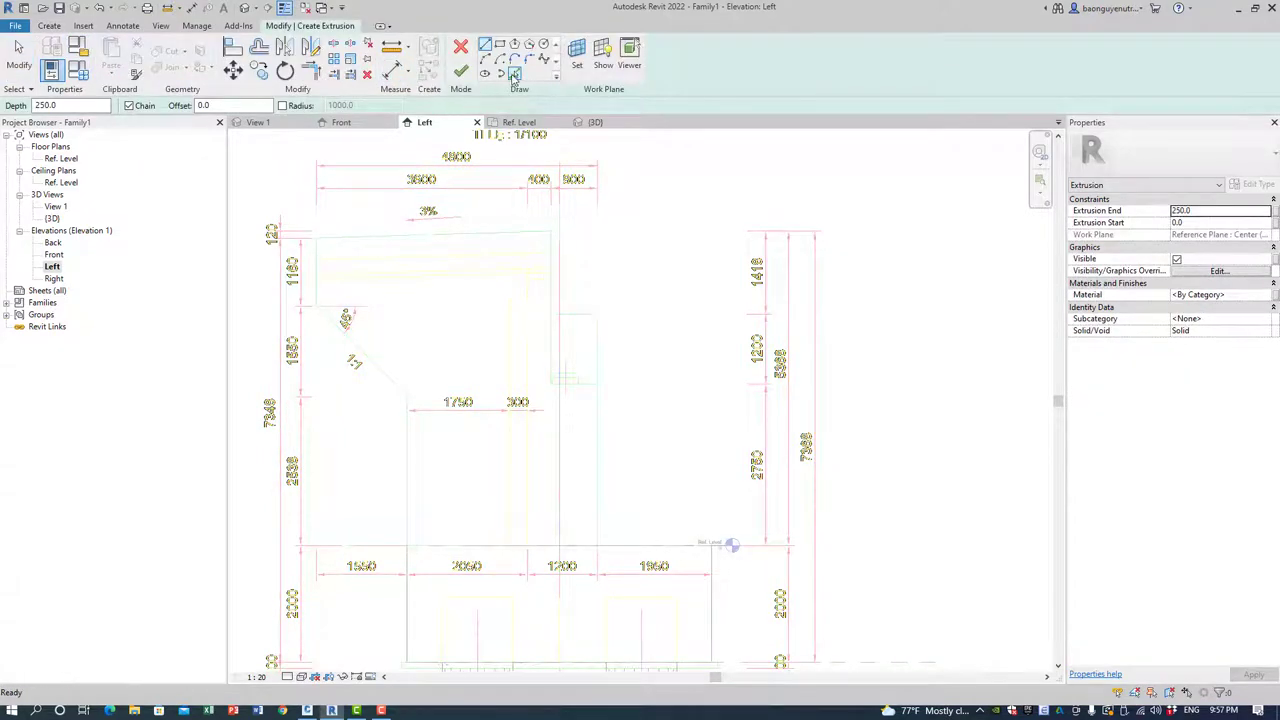
pyautogui.click(514, 74)
pyautogui.click(372, 238)
pyautogui.scroll(2, 285, 245)
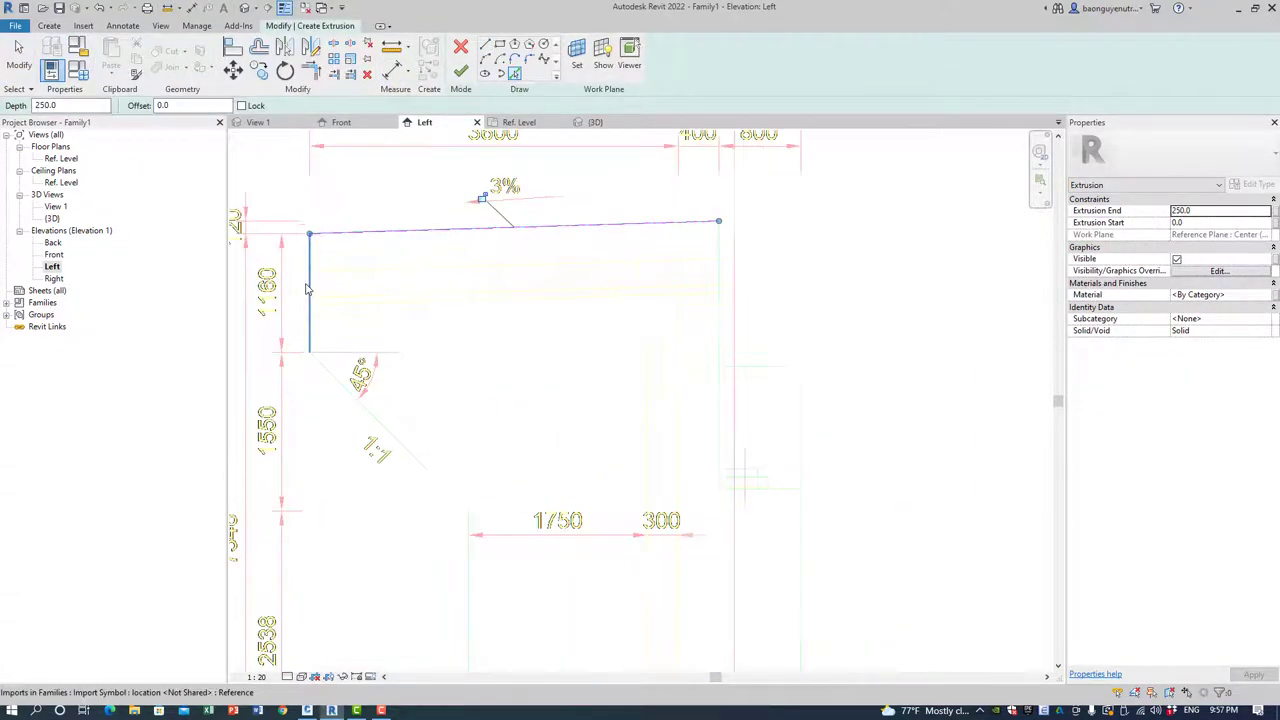
pyautogui.click(351, 394)
pyautogui.moveTo(448, 593); pyautogui.dragTo(438, 409, button='middle')
pyautogui.moveTo(482, 503); pyautogui.dragTo(436, 475, button='middle')
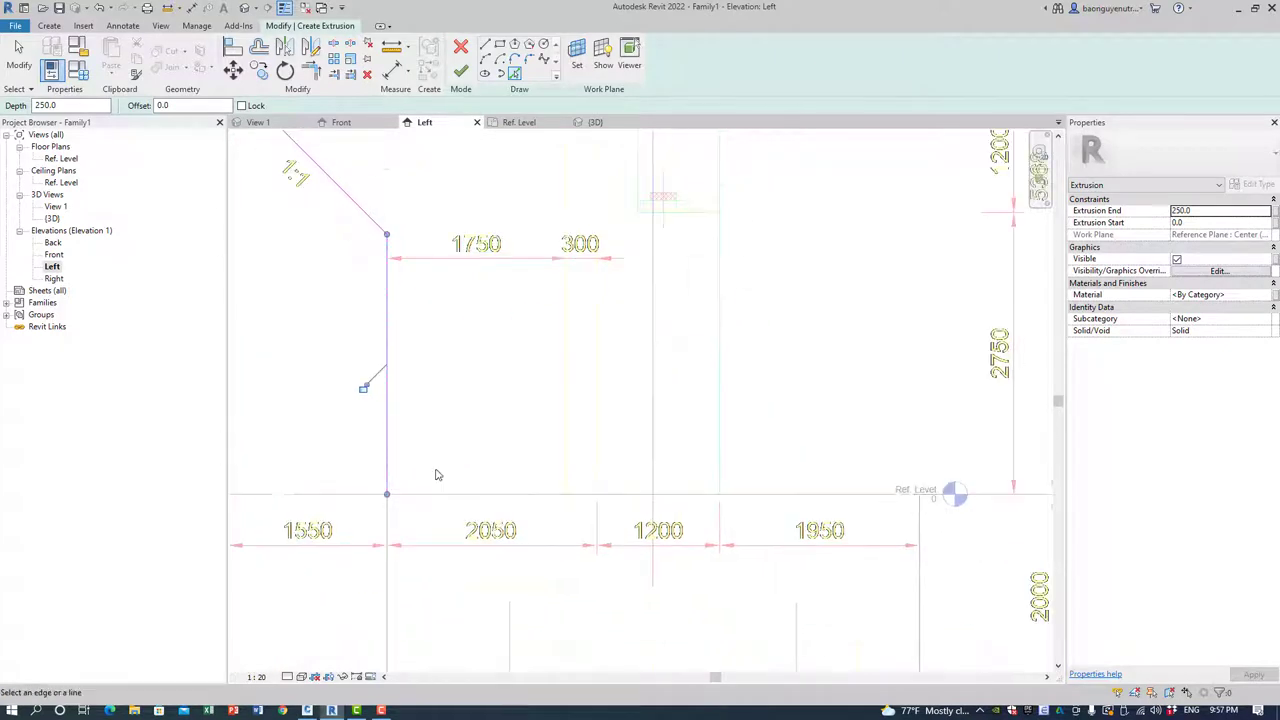
pyautogui.moveTo(679, 298); pyautogui.dragTo(604, 428, button='middle')
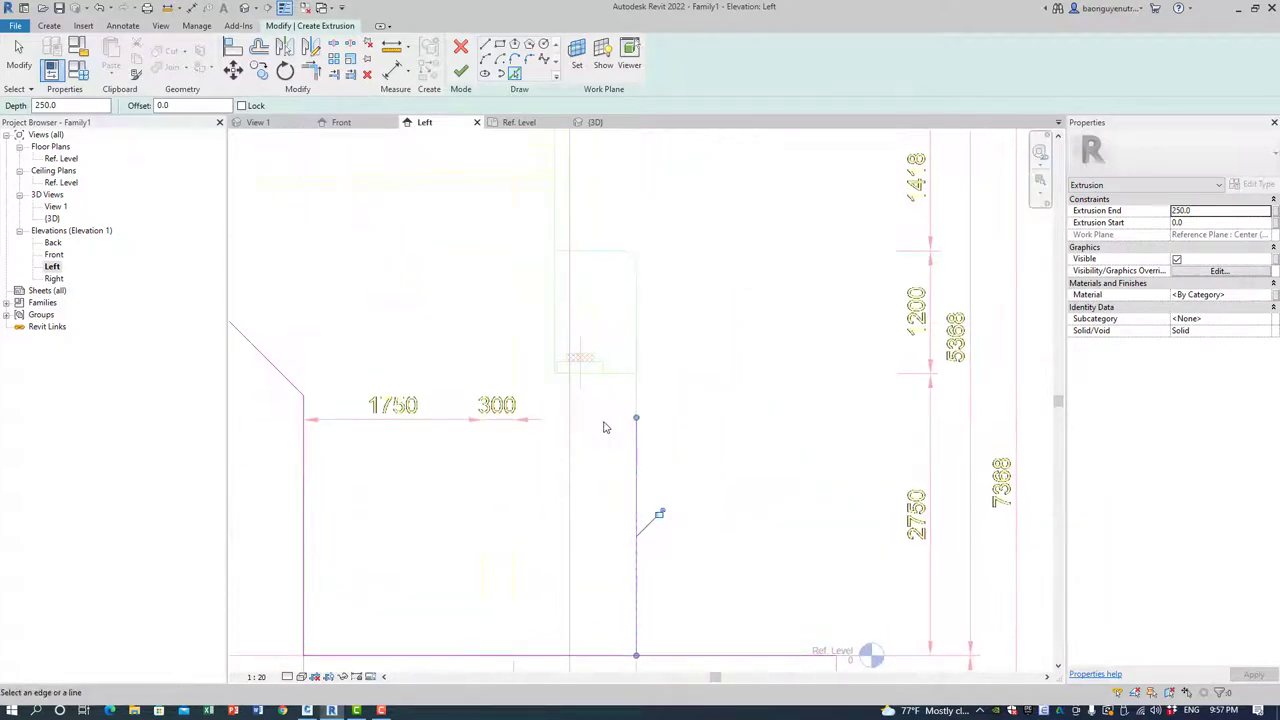
pyautogui.click(626, 376)
pyautogui.scroll(2, 558, 376)
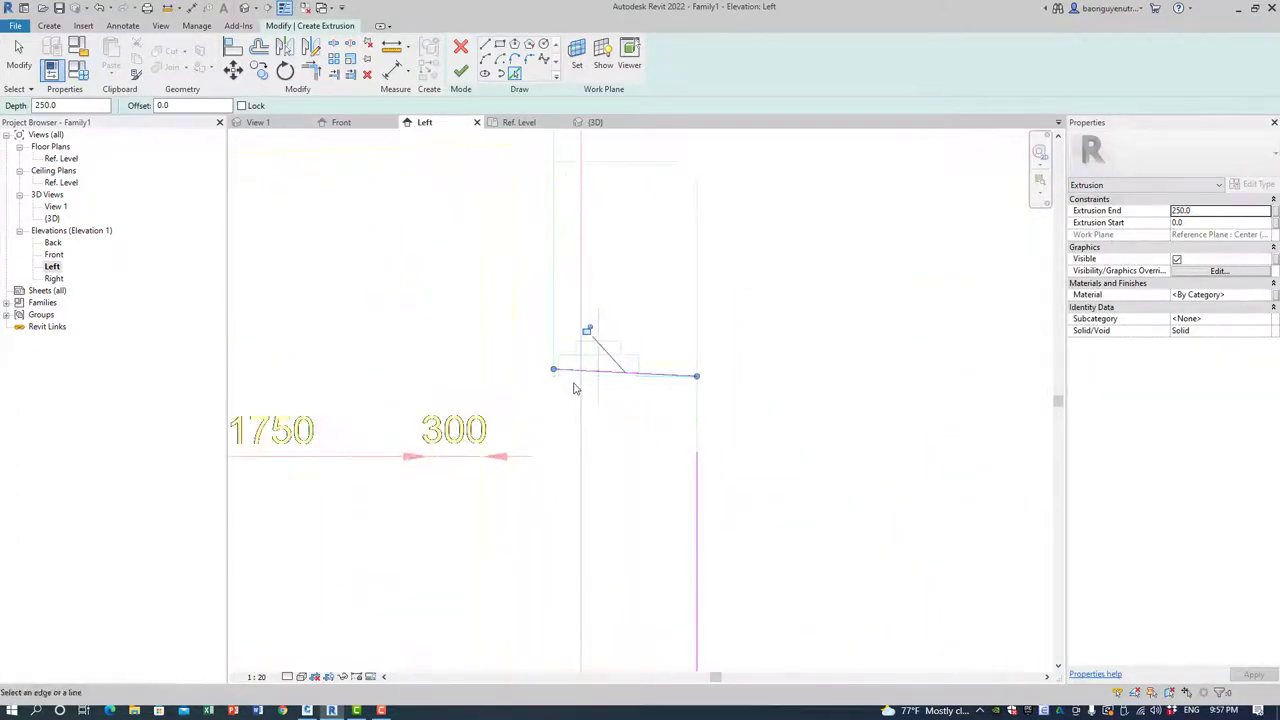
pyautogui.scroll(1, 578, 375)
# Trim/Extend (TR) the traced wall lines into corners and finish the extrusion.
pyautogui.press('Escape')
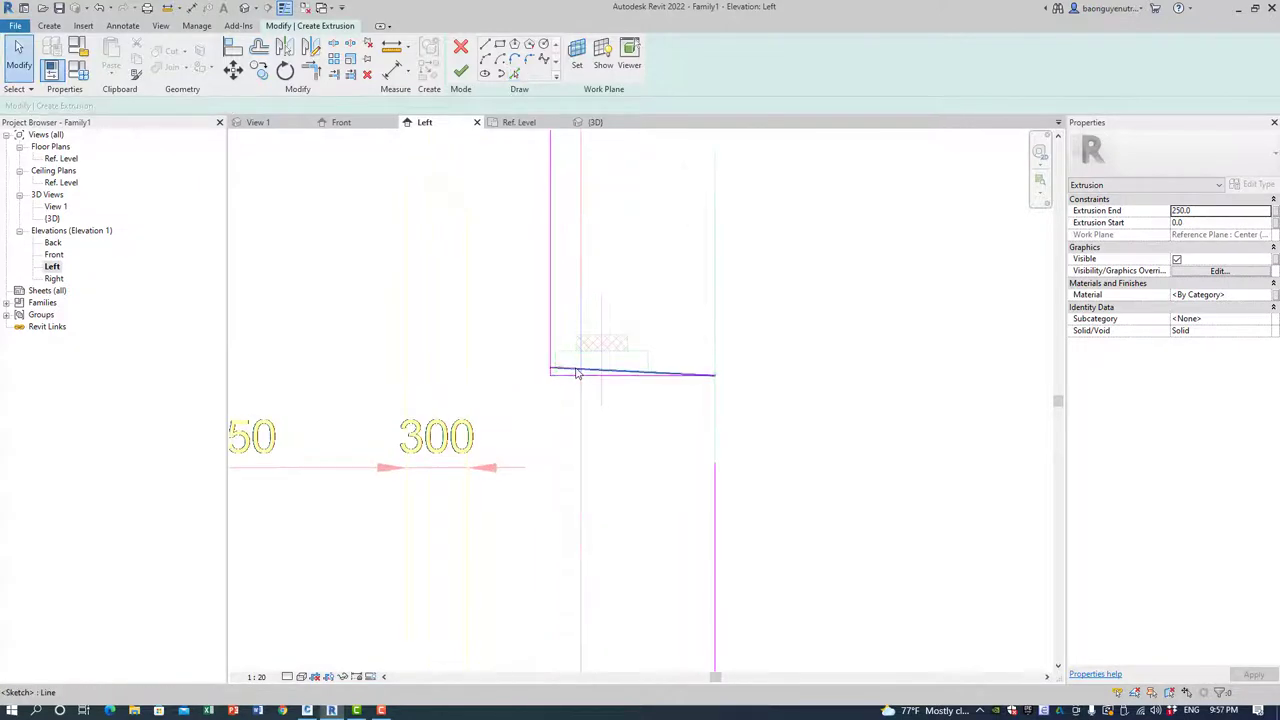
pyautogui.click(577, 374)
pyautogui.click(612, 388)
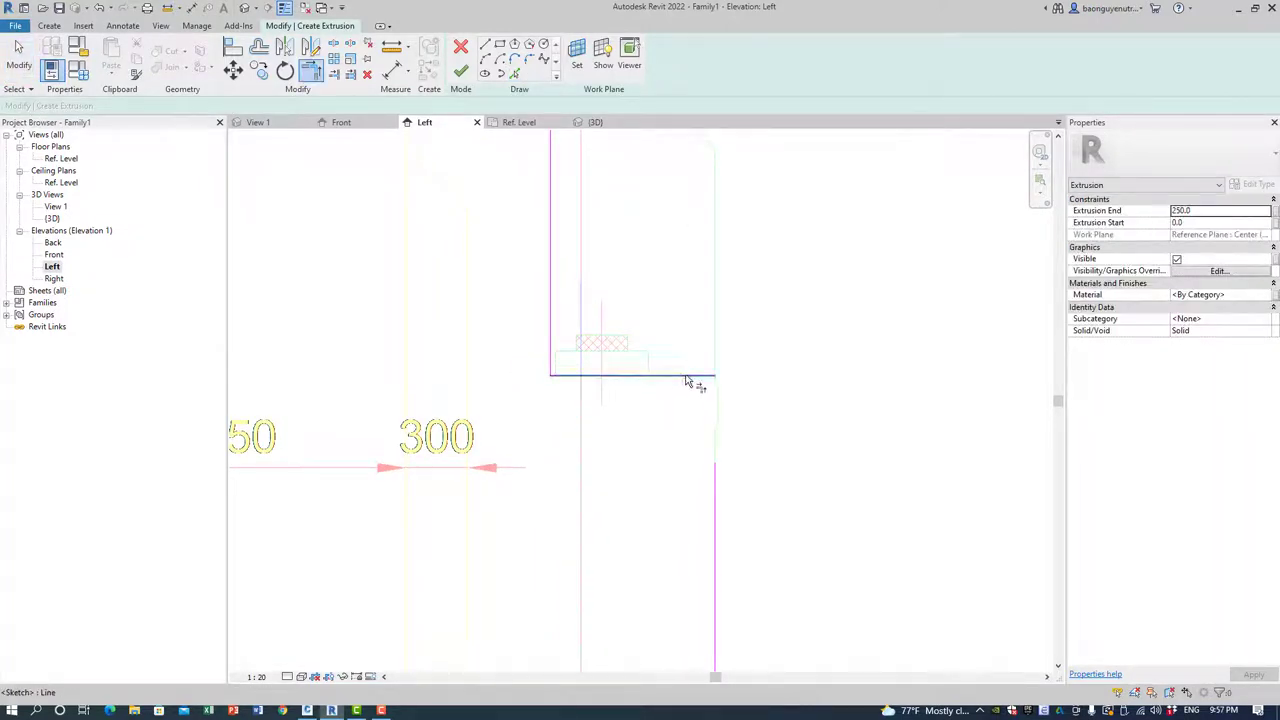
pyautogui.scroll(-2, 643, 380)
pyautogui.scroll(-2, 543, 523)
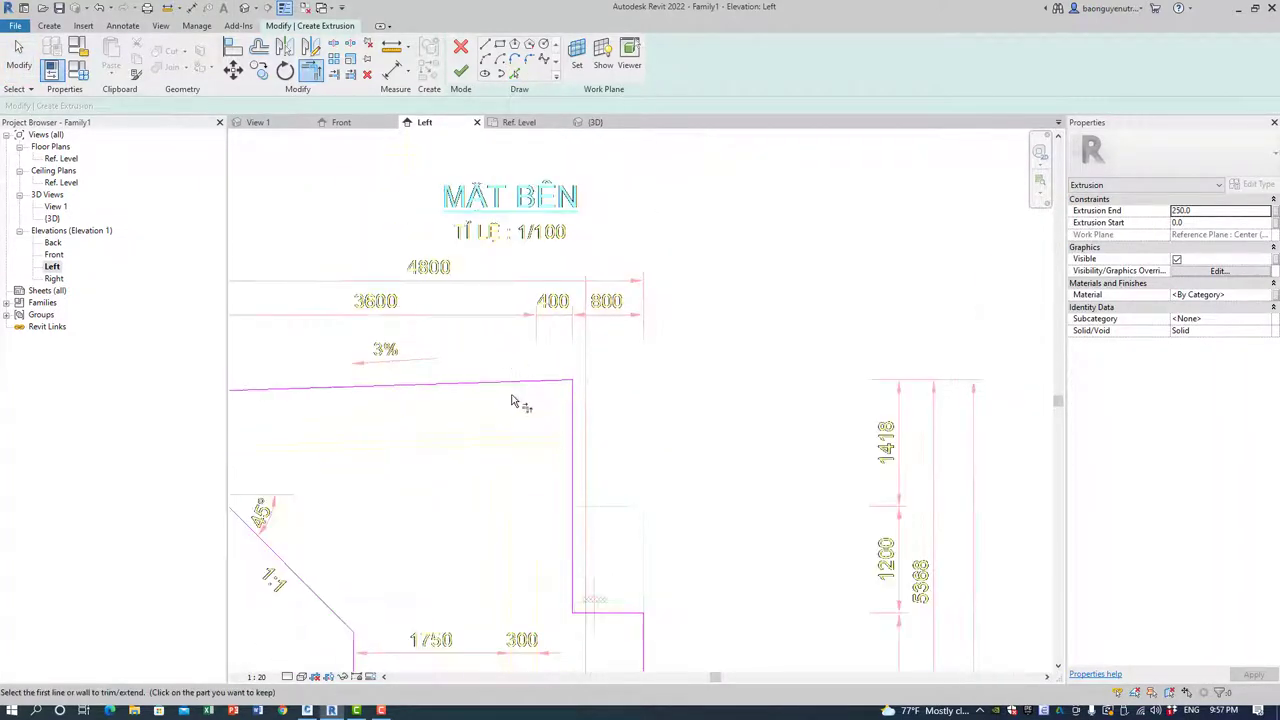
pyautogui.scroll(-2, 502, 312)
pyautogui.press('t')
pyautogui.press('r')
pyautogui.click(584, 481)
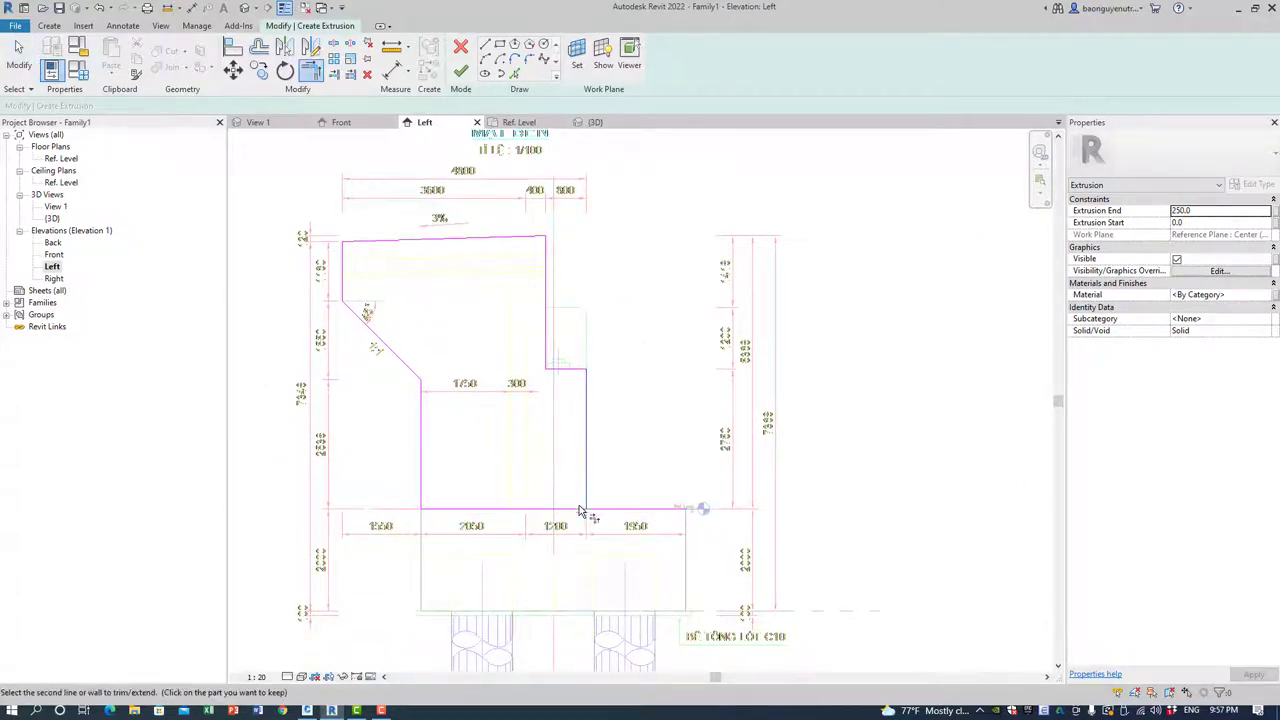
pyautogui.click(461, 71)
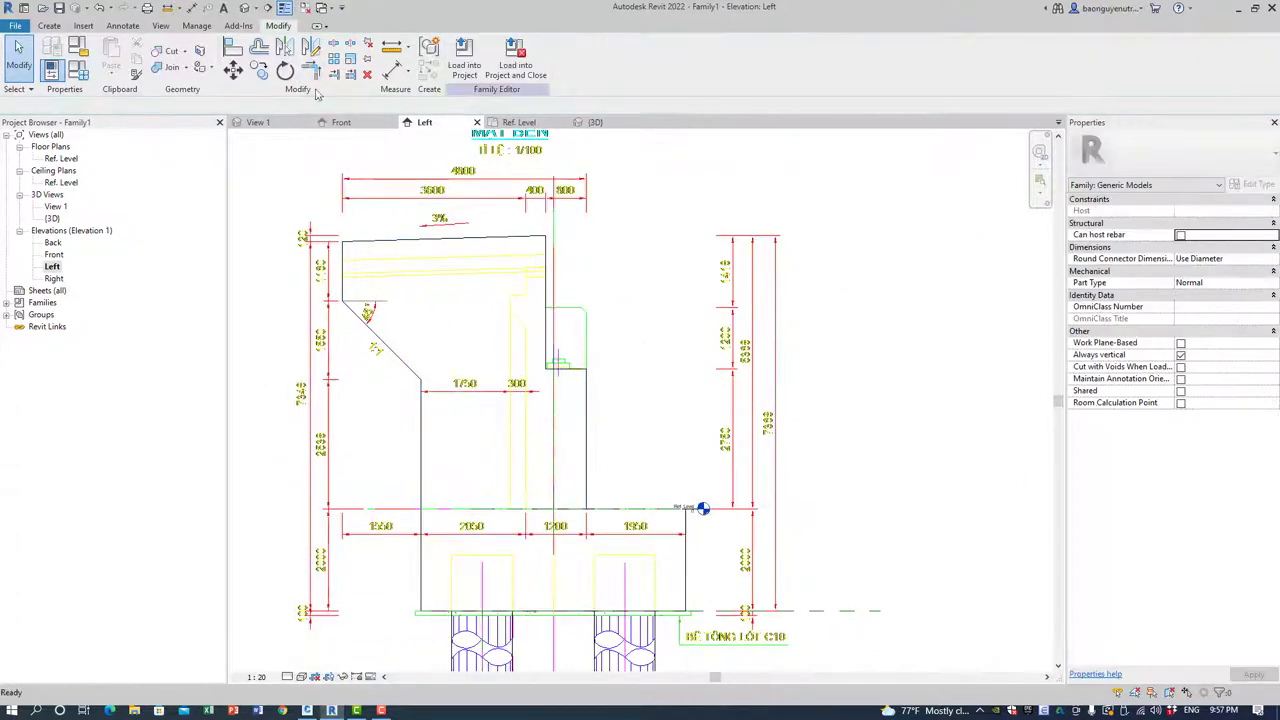
# In the Front elevation, drag the wall extrusion's end faces to match the drawing's width.
pyautogui.doubleClick(54, 255)
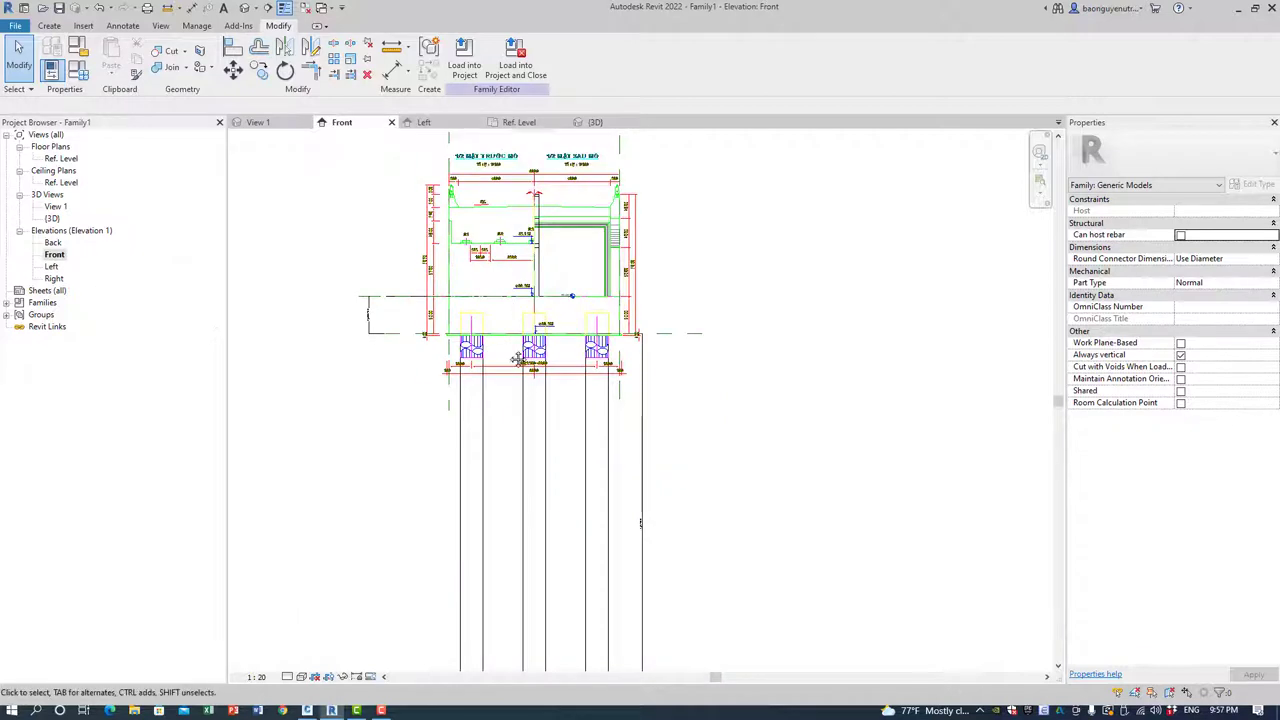
pyautogui.scroll(4, 518, 250)
pyautogui.click(520, 248)
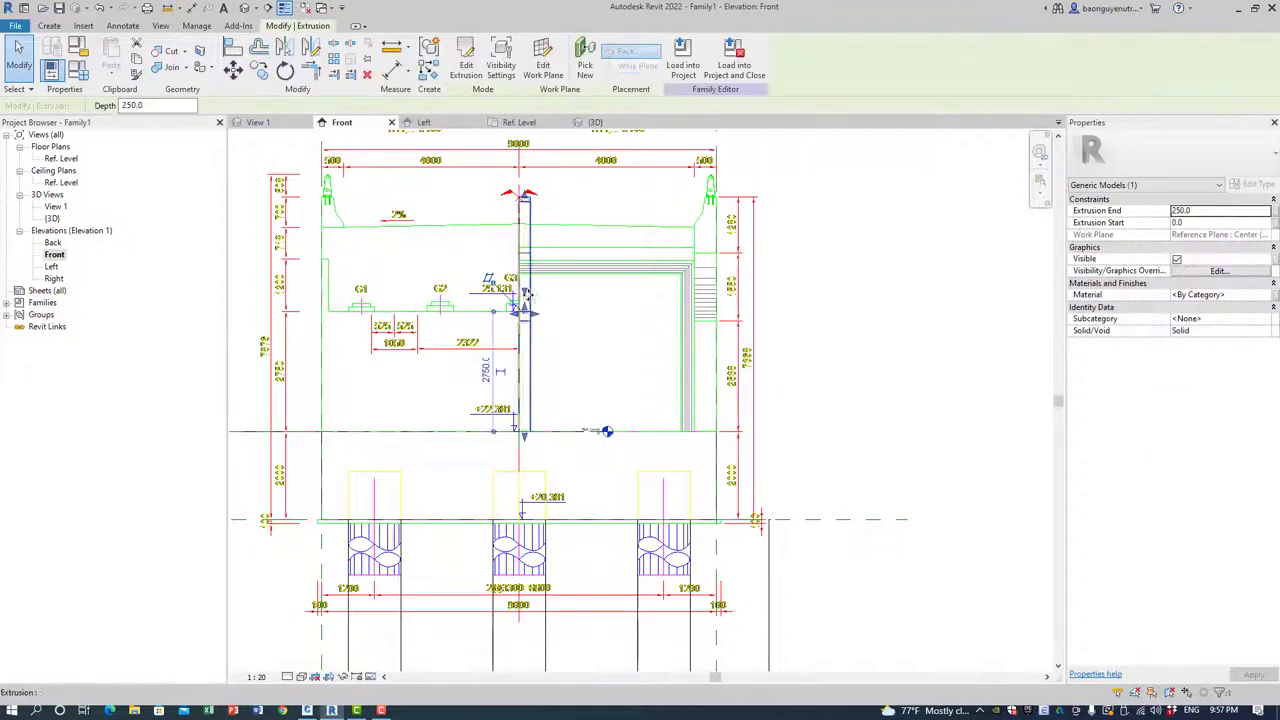
pyautogui.moveTo(517, 322); pyautogui.dragTo(318, 300)
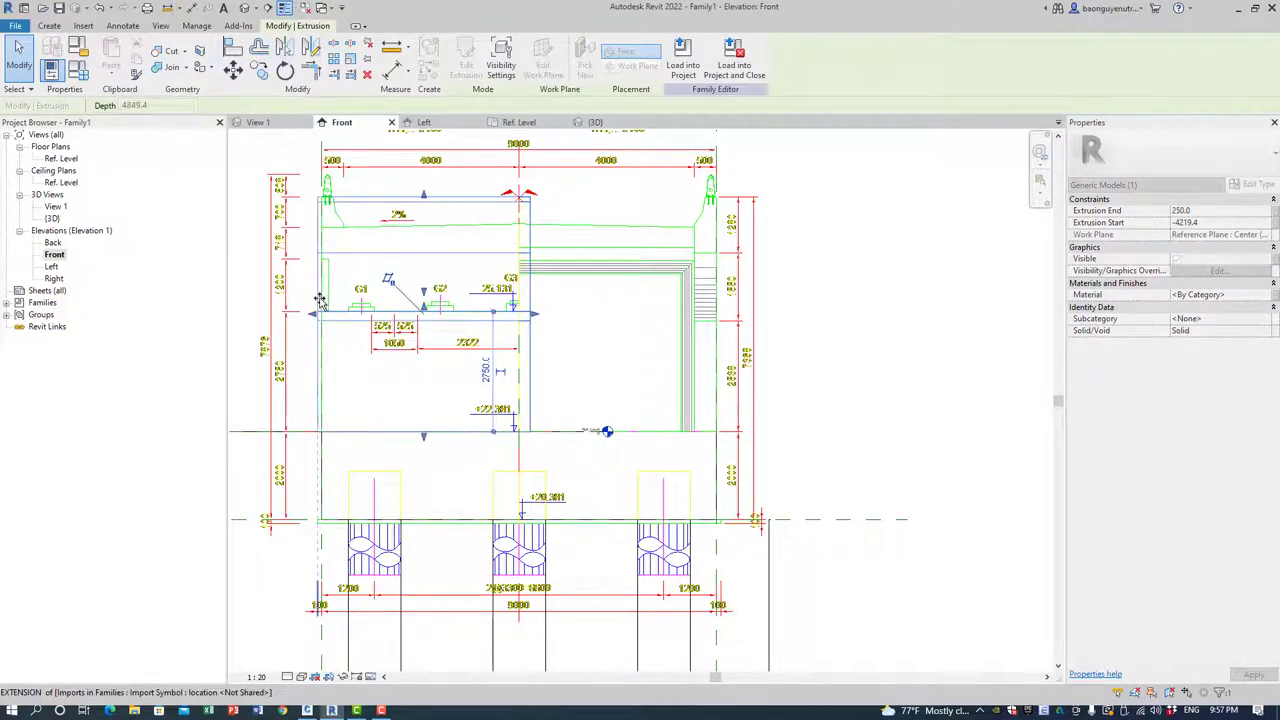
pyautogui.scroll(2, 520, 300)
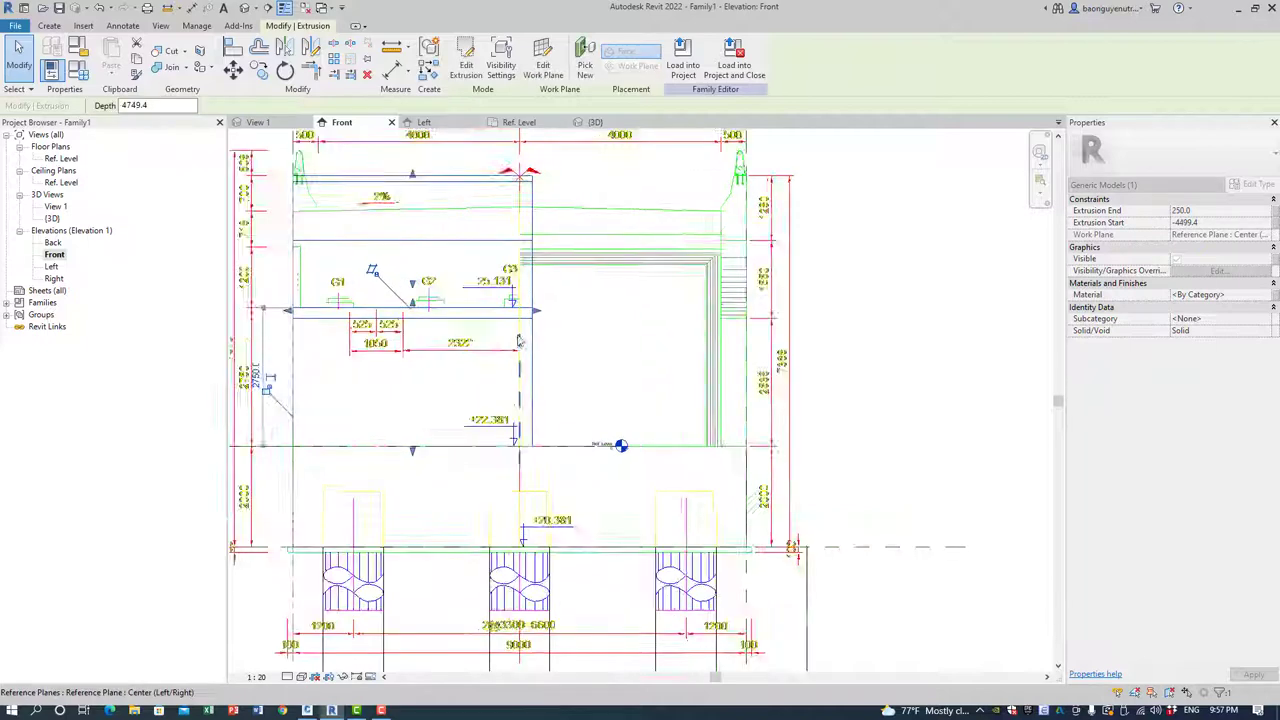
pyautogui.moveTo(518, 248)
pyautogui.mouseDown(button='middle')
pyautogui.moveTo(564, 329)
pyautogui.moveTo(660, 322)
pyautogui.mouseUp(button='middle')
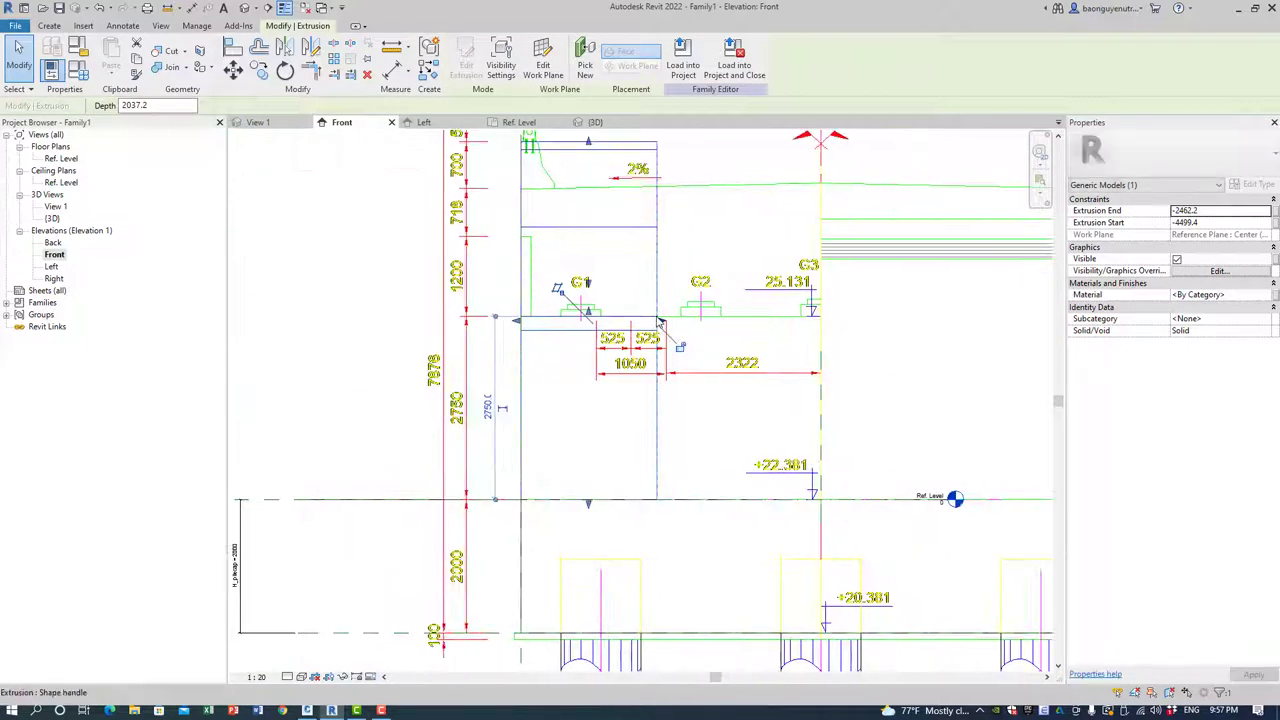
pyautogui.moveTo(660, 324); pyautogui.dragTo(541, 312)
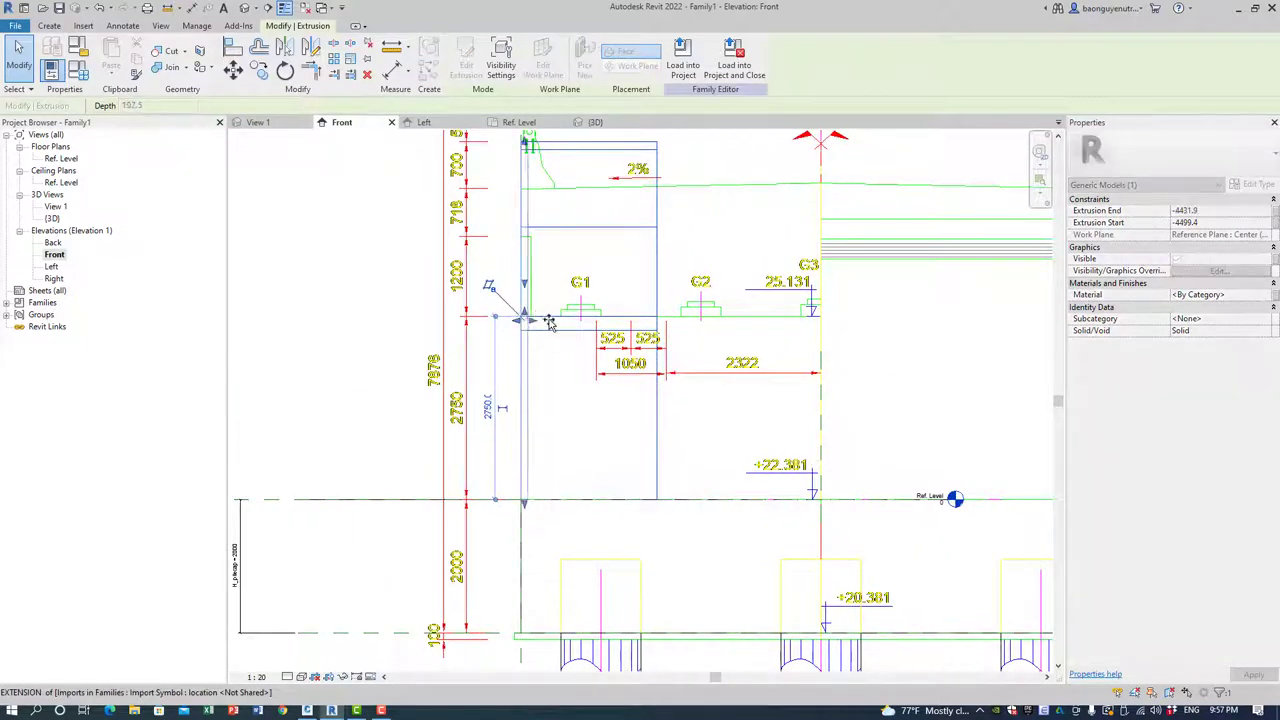
pyautogui.scroll(-2, 541, 312)
pyautogui.scroll(2, 530, 290)
pyautogui.scroll(2, 520, 270)
# Align (AL) the wall edge to the dashed reference plane and inspect the wall in 3D.
pyautogui.press('a')
pyautogui.press('l')
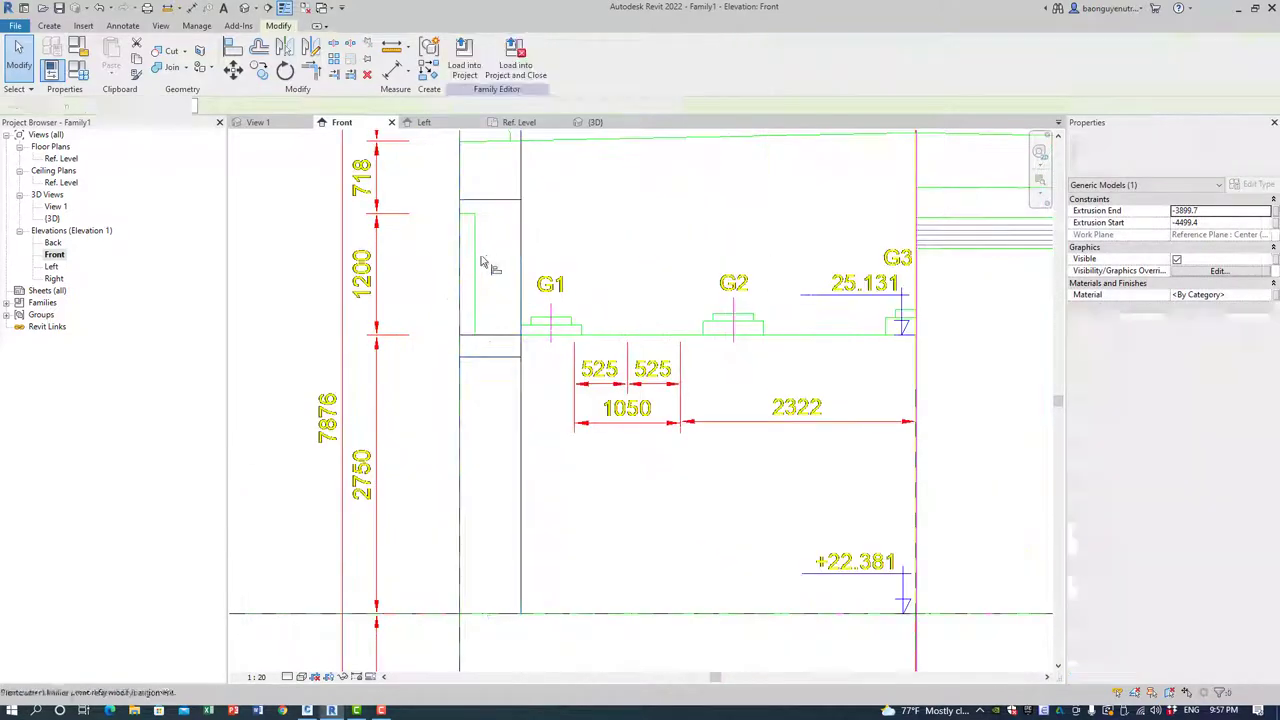
pyautogui.click(518, 260)
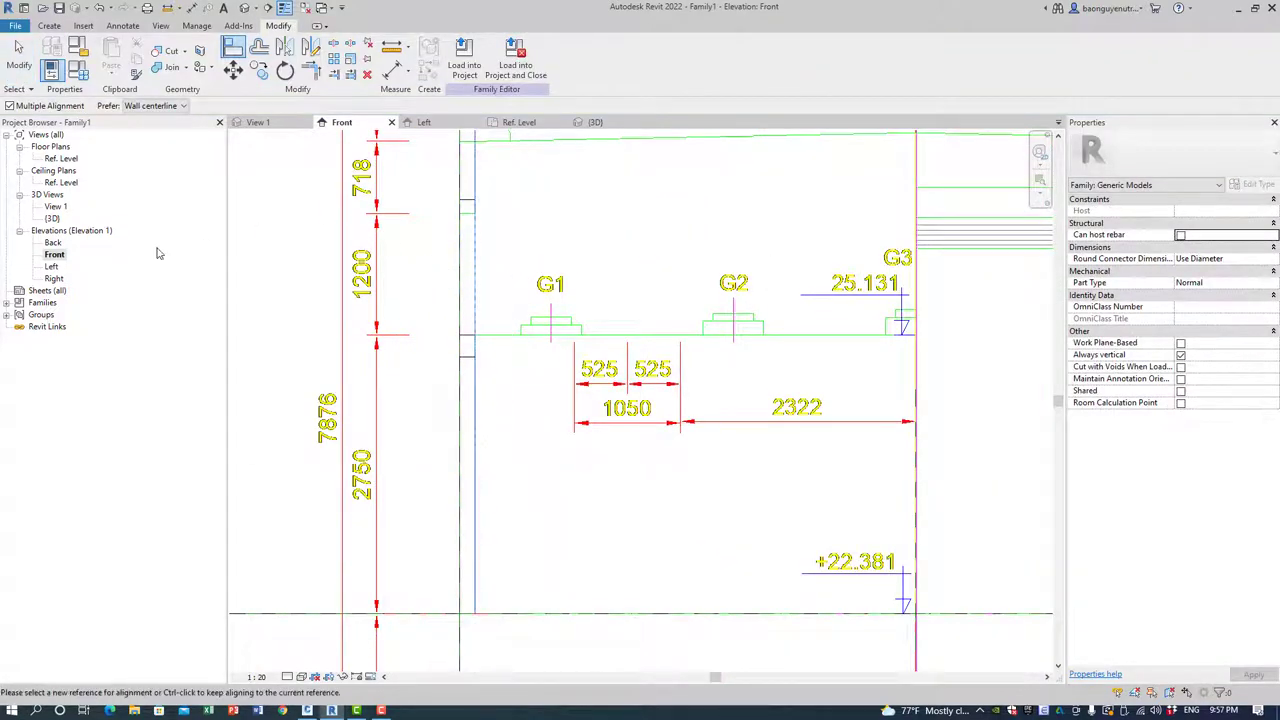
pyautogui.click(268, 8)
pyautogui.moveTo(440, 270)
pyautogui.keyDown('shift'); pyautogui.mouseDown(button='middle')
pyautogui.moveTo(422, 254)
pyautogui.moveTo(306, 389)
pyautogui.mouseUp(button='middle'); pyautogui.keyUp('shift')
pyautogui.scroll(2, 422, 254)
pyautogui.scroll(2, 414, 363)
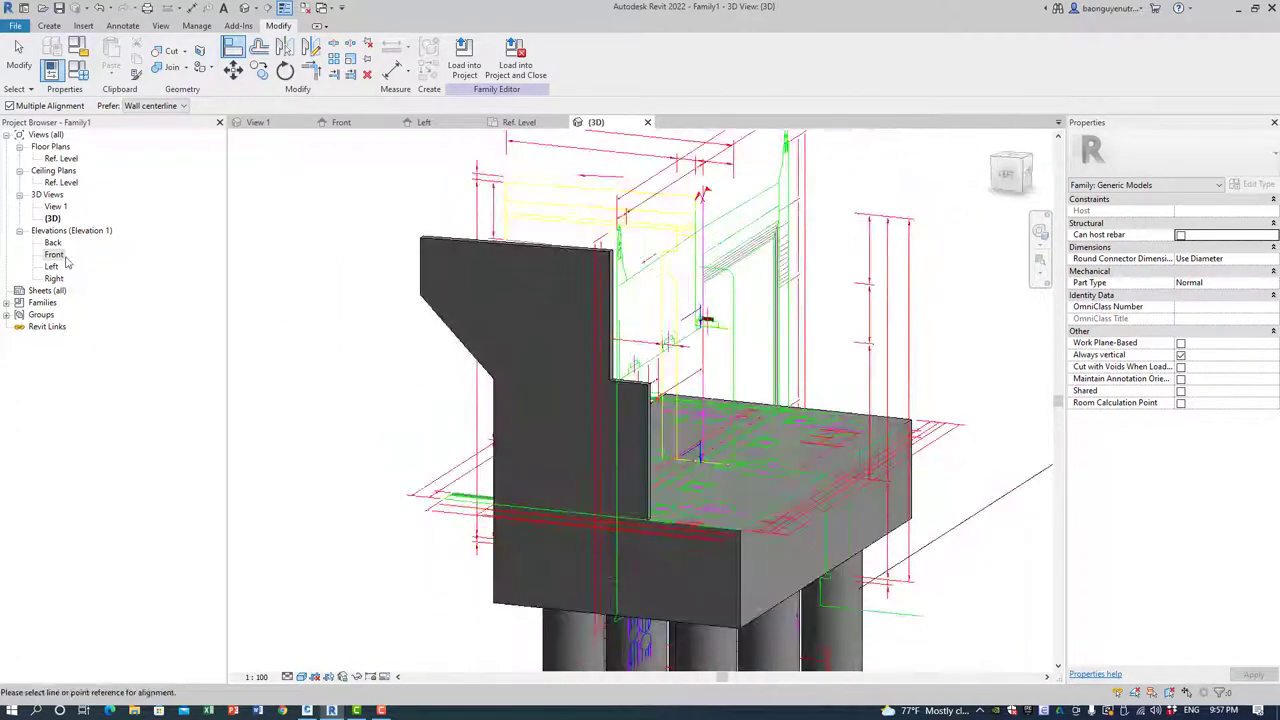
# Open the Left elevation and launch Import CAD for the Abut_AA Section drawing.
pyautogui.click(52, 267)
pyautogui.doubleClick(52, 267)
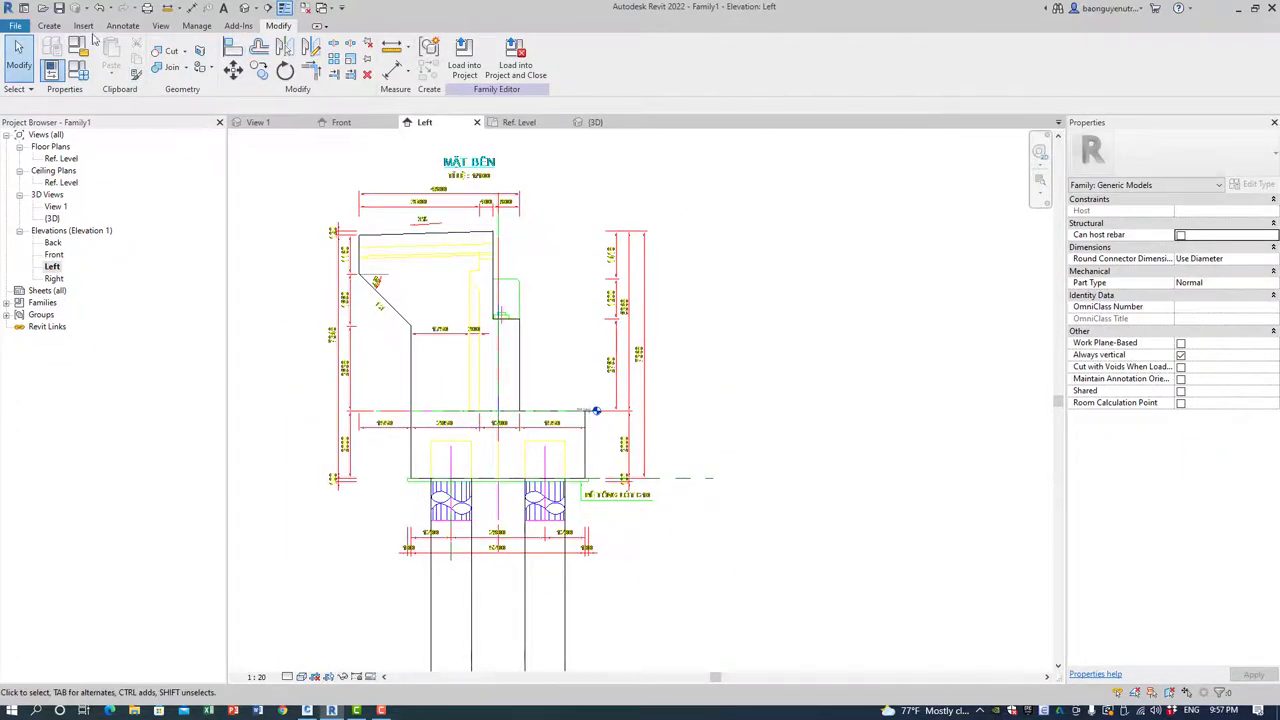
pyautogui.click(84, 27)
pyautogui.click(372, 62)
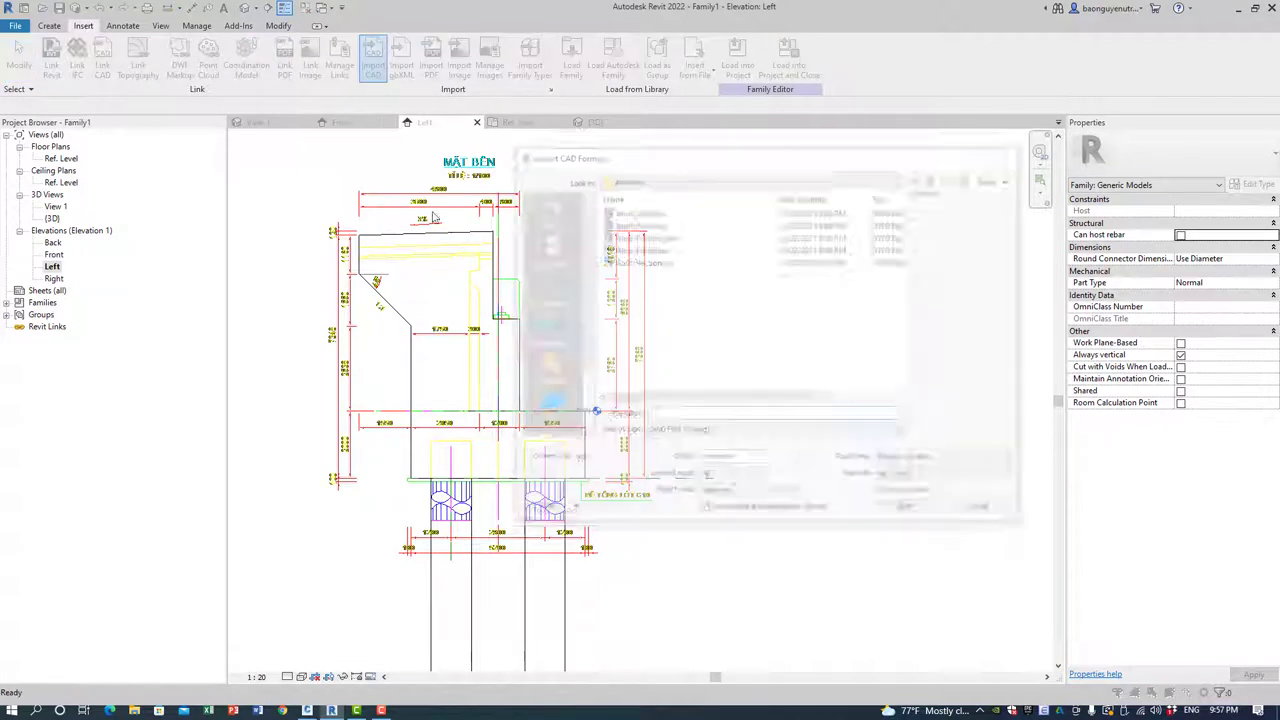
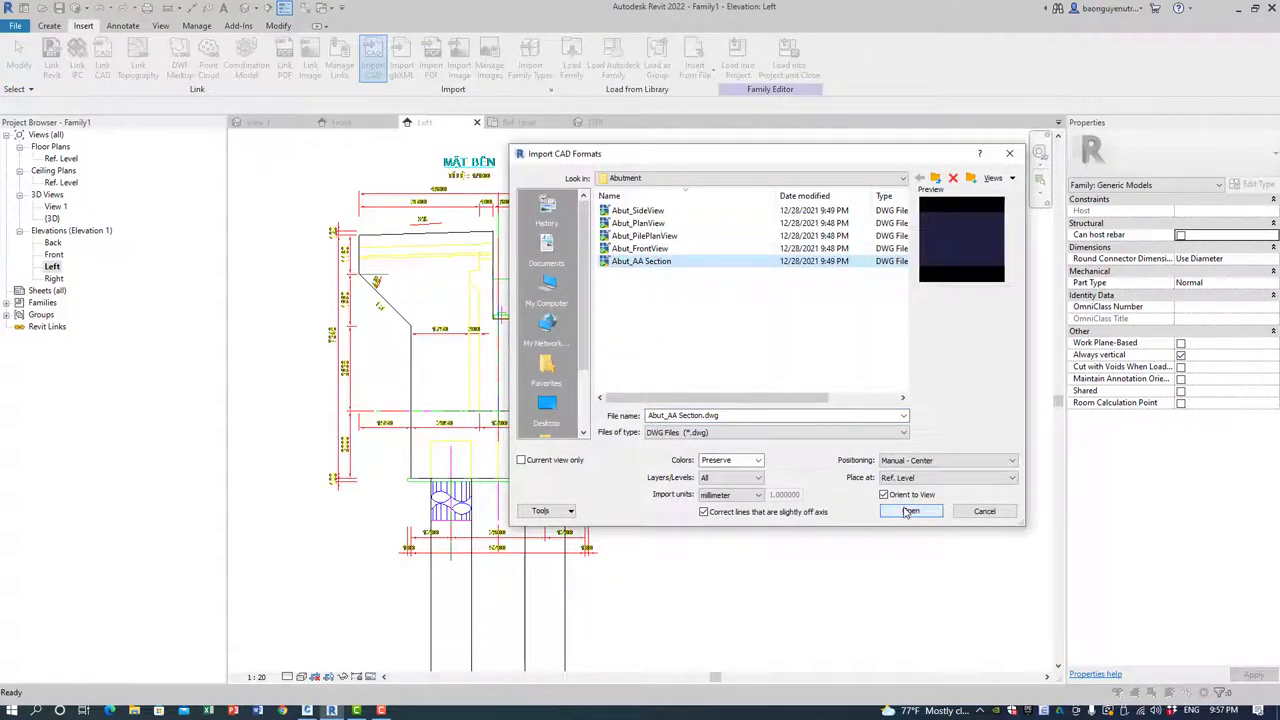
# Import Abut_AA Section.dwg into the Left view and lower it onto the reference level.
pyautogui.click(910, 511)
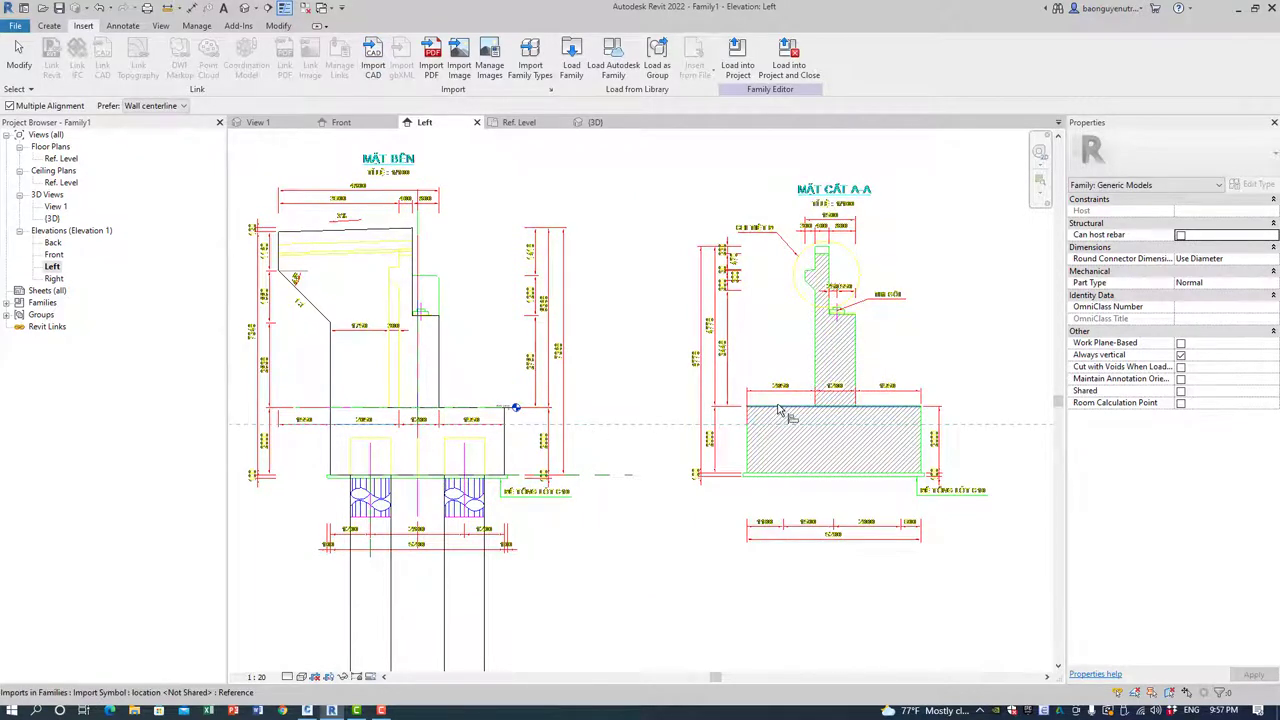
pyautogui.moveTo(779, 410); pyautogui.dragTo(675, 440)
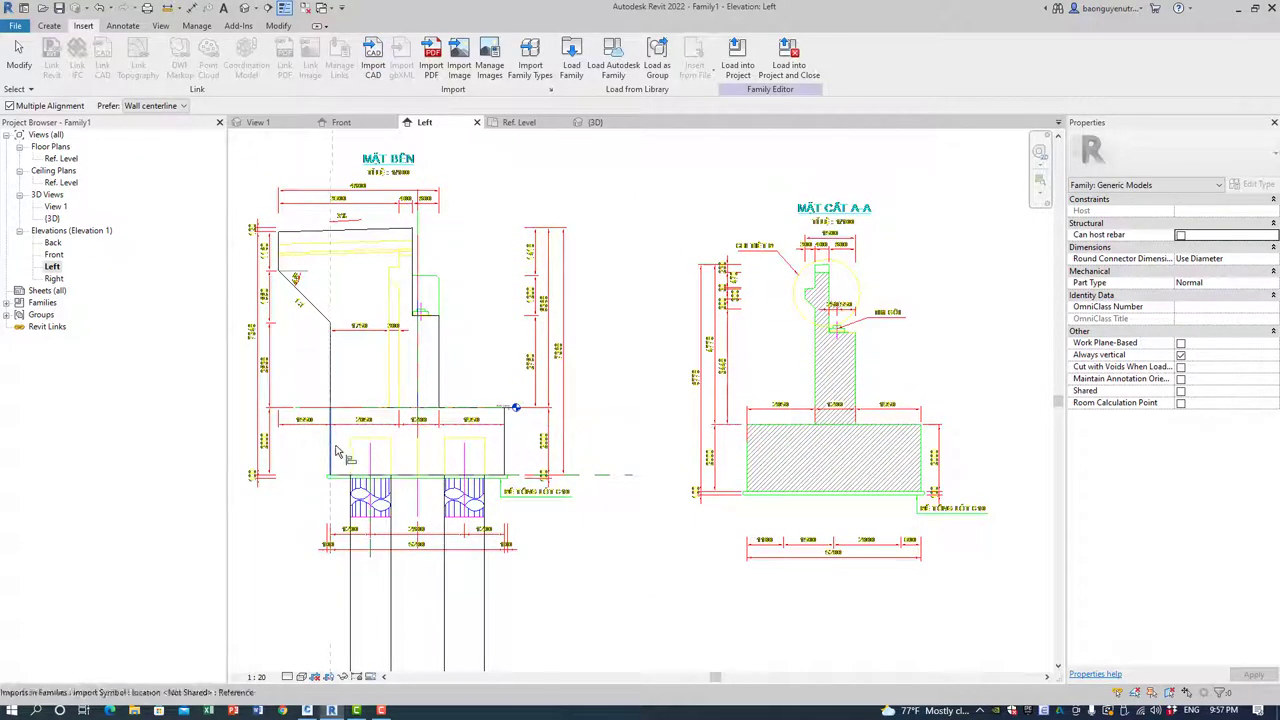
pyautogui.click(745, 455)
pyautogui.scroll(2, 483, 457)
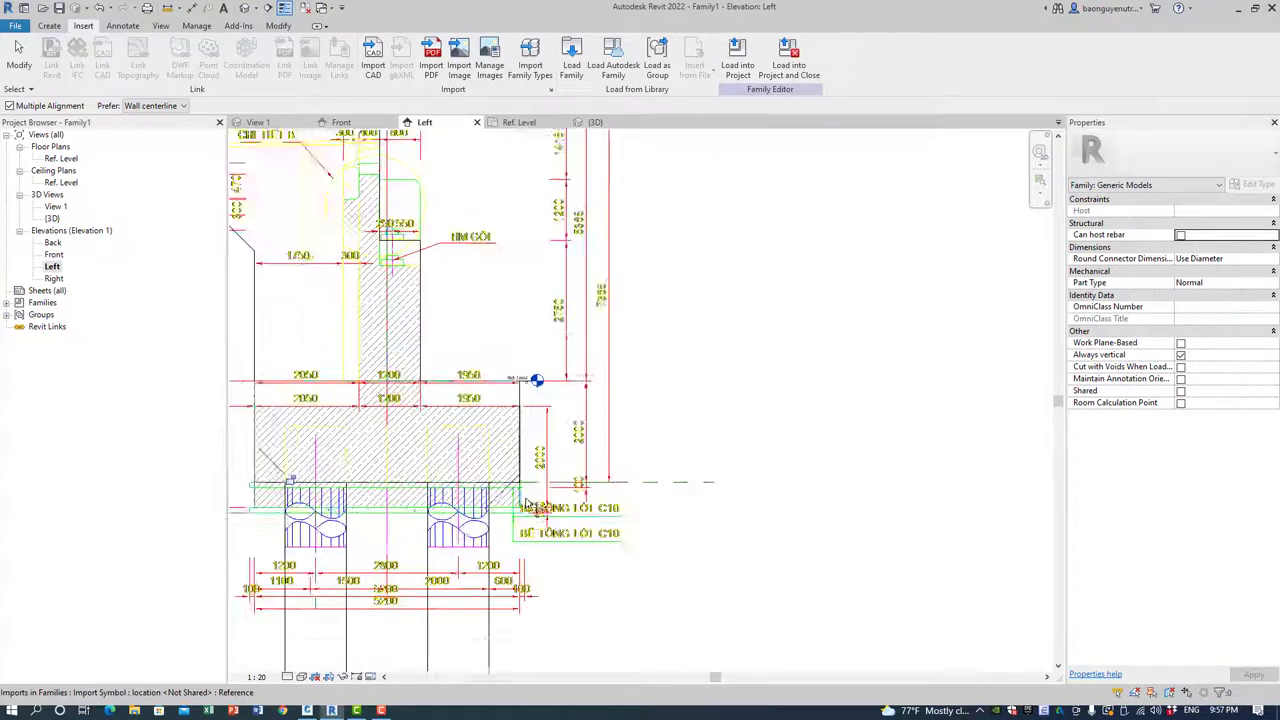
pyautogui.scroll(2, 560, 470)
pyautogui.scroll(-1, 650, 485)
pyautogui.scroll(-2, 698, 492)
pyautogui.scroll(-1, 698, 492)
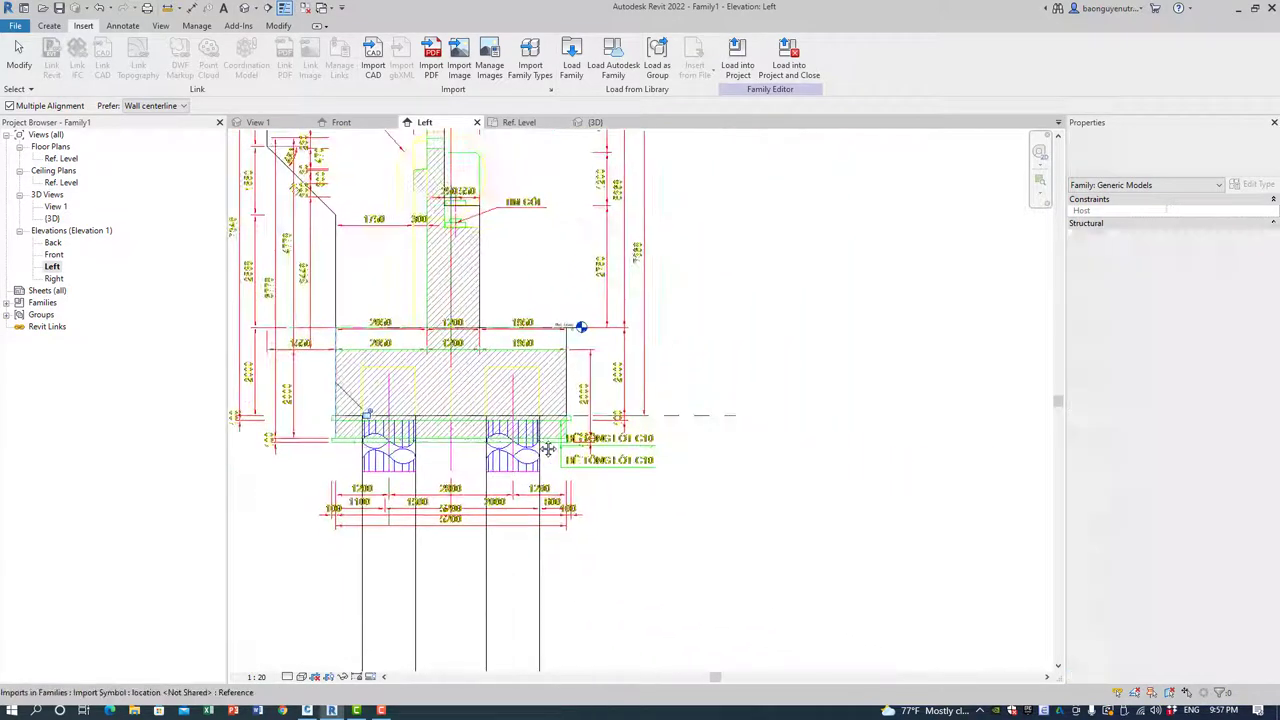
# Move the imported section drawing so it sits right of the side elevation.
pyautogui.click(560, 447)
pyautogui.moveTo(574, 440)
pyautogui.mouseDown()
pyautogui.moveTo(952, 442)
pyautogui.moveTo(1020, 420)
pyautogui.mouseUp()
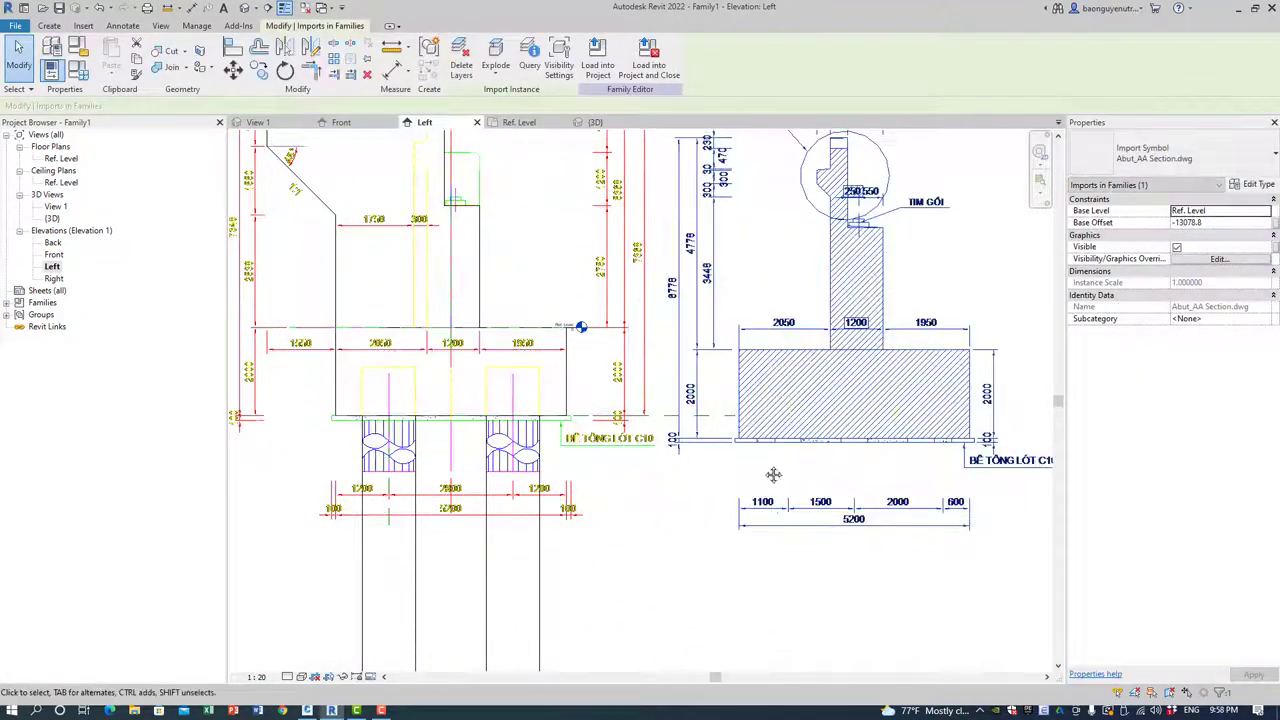
pyautogui.moveTo(790, 445); pyautogui.dragTo(660, 478, button='middle')
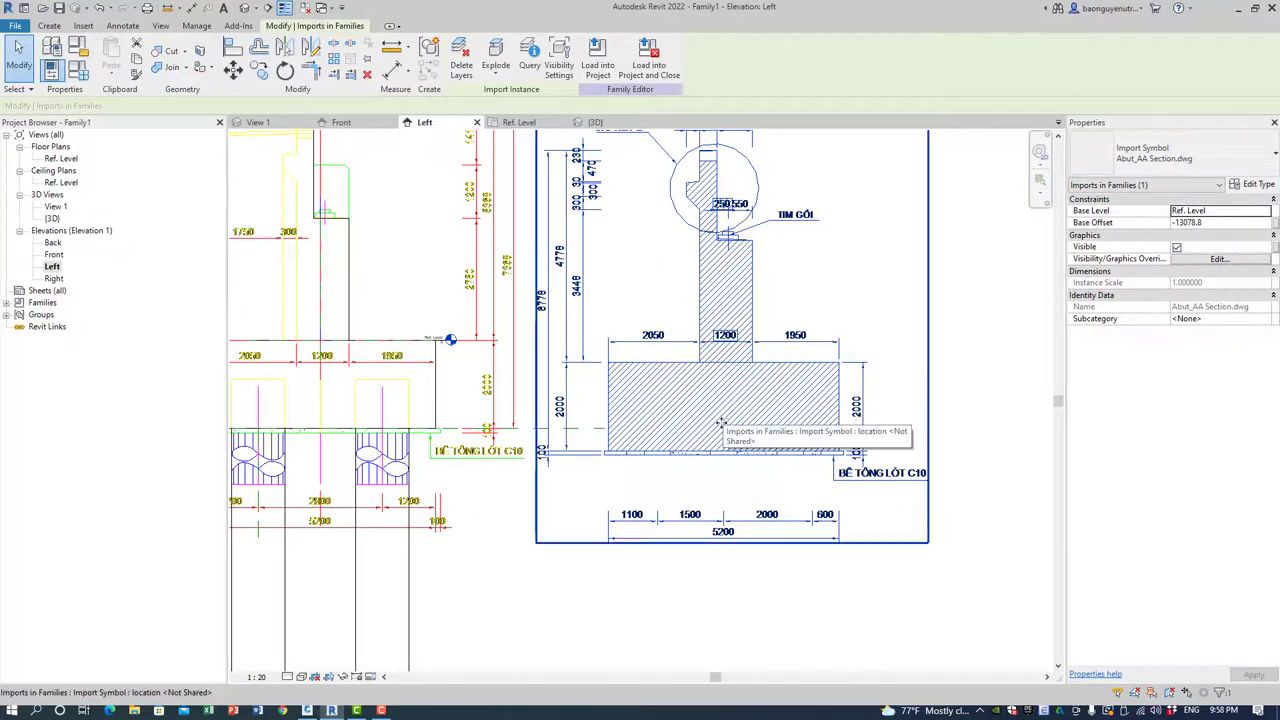
pyautogui.moveTo(686, 420); pyautogui.dragTo(686, 438, button='middle')
pyautogui.click(418, 382)
# Align the section's footing top to Ref. Level and the drawing onto the side elevation.
pyautogui.press('l')
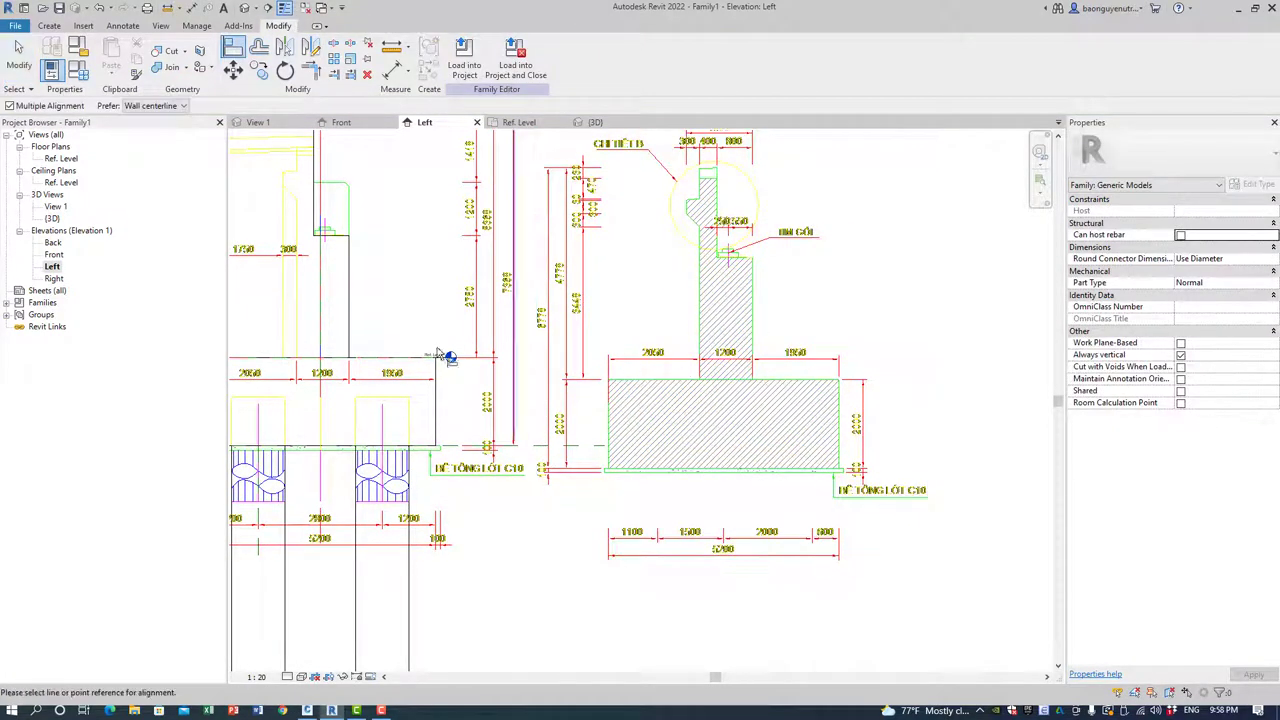
pyautogui.click(625, 379)
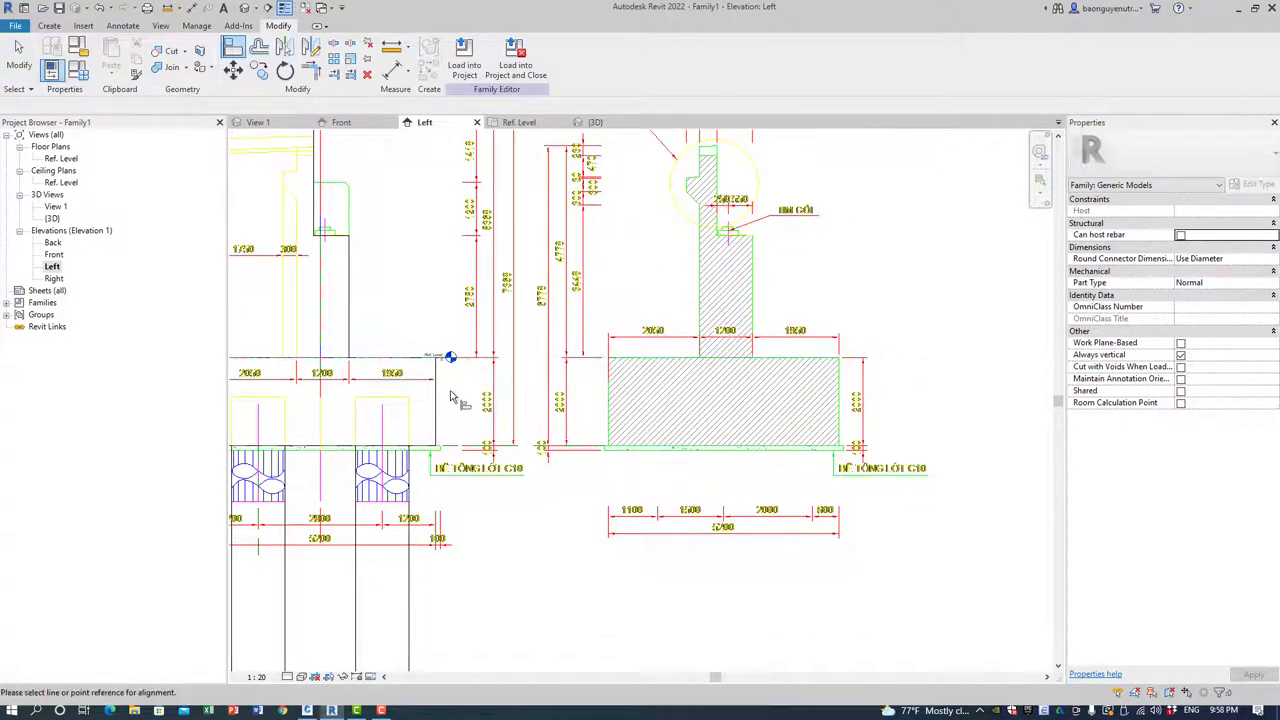
pyautogui.click(843, 388)
pyautogui.scroll(2, 694, 386)
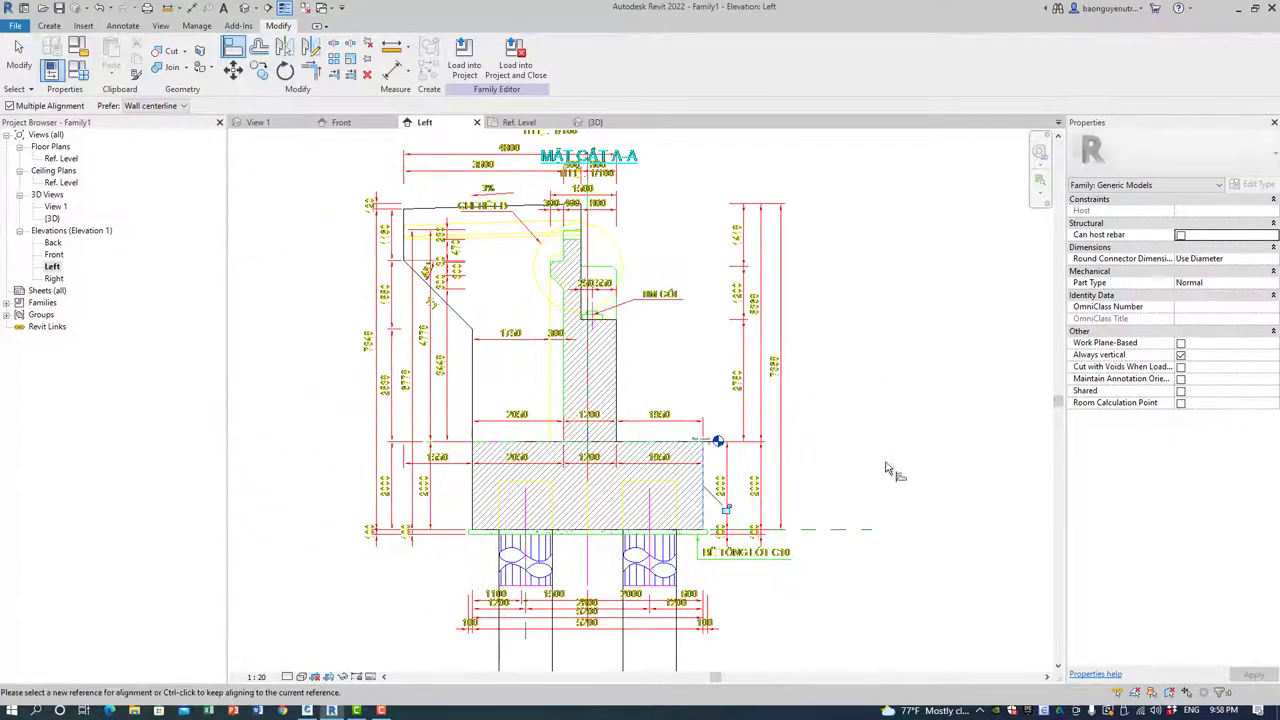
pyautogui.scroll(2, 720, 360)
pyautogui.press('Escape')
pyautogui.scroll(2, 656, 449)
pyautogui.scroll(2, 600, 400)
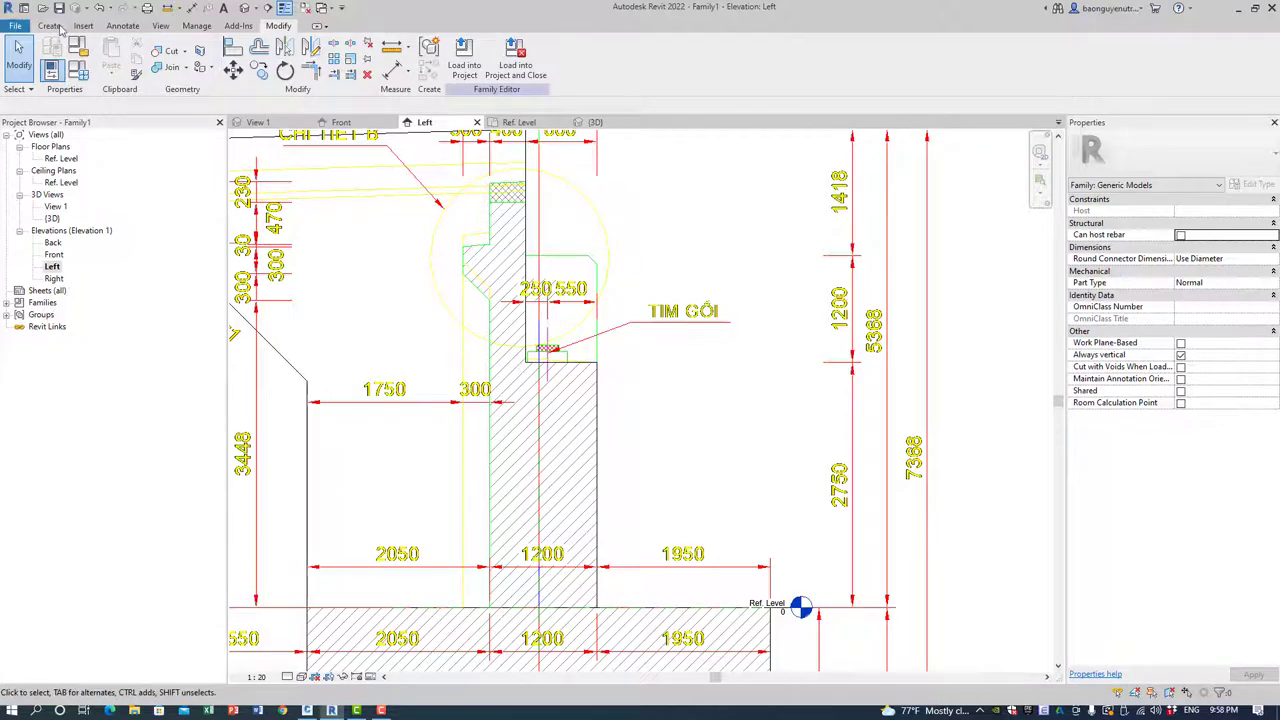
pyautogui.click(58, 27)
# Start an extrusion and pick the CAD wall outline lines into its sketch.
pyautogui.click(113, 66)
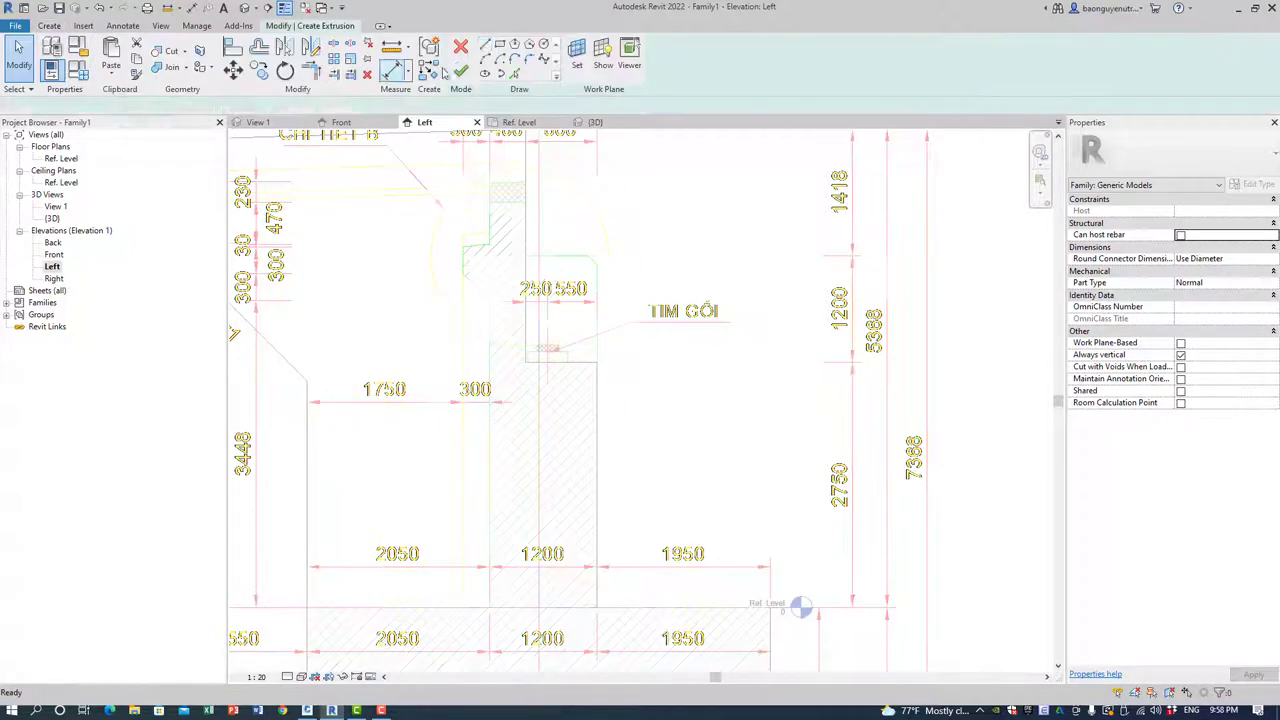
pyautogui.click(514, 75)
pyautogui.scroll(1, 464, 287)
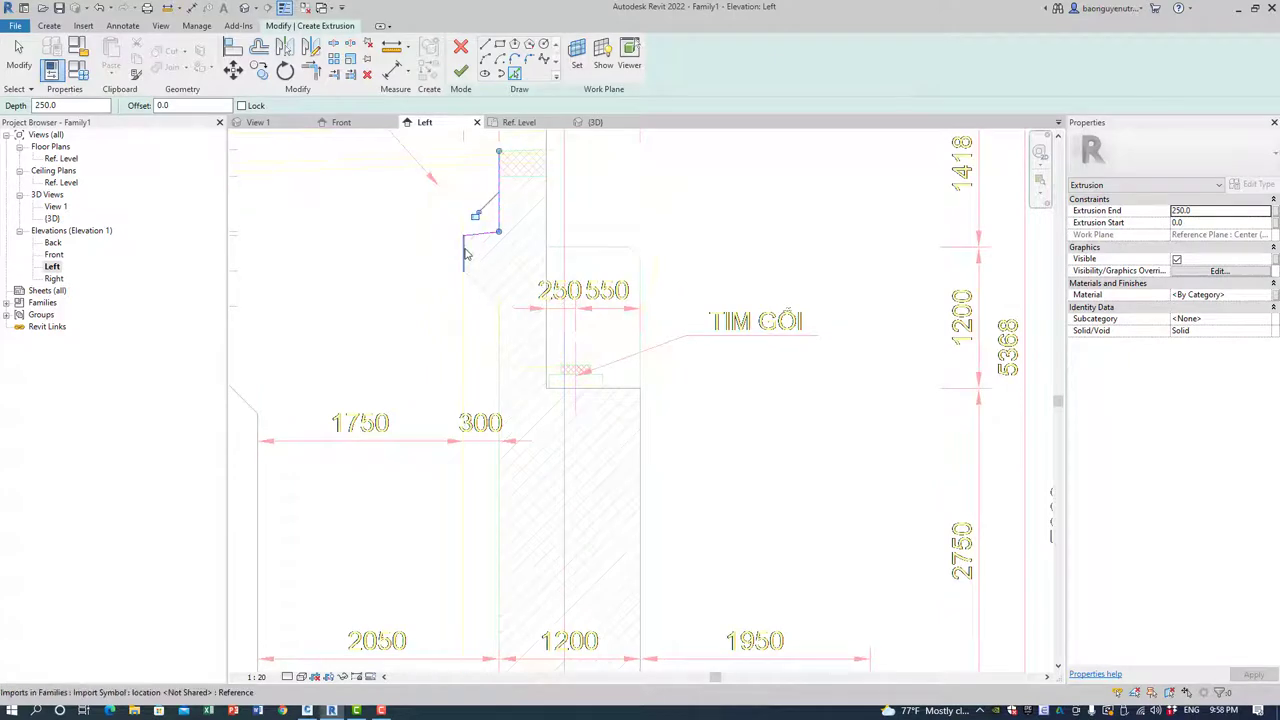
pyautogui.click(464, 254)
pyautogui.moveTo(496, 344); pyautogui.dragTo(399, 116, button='middle')
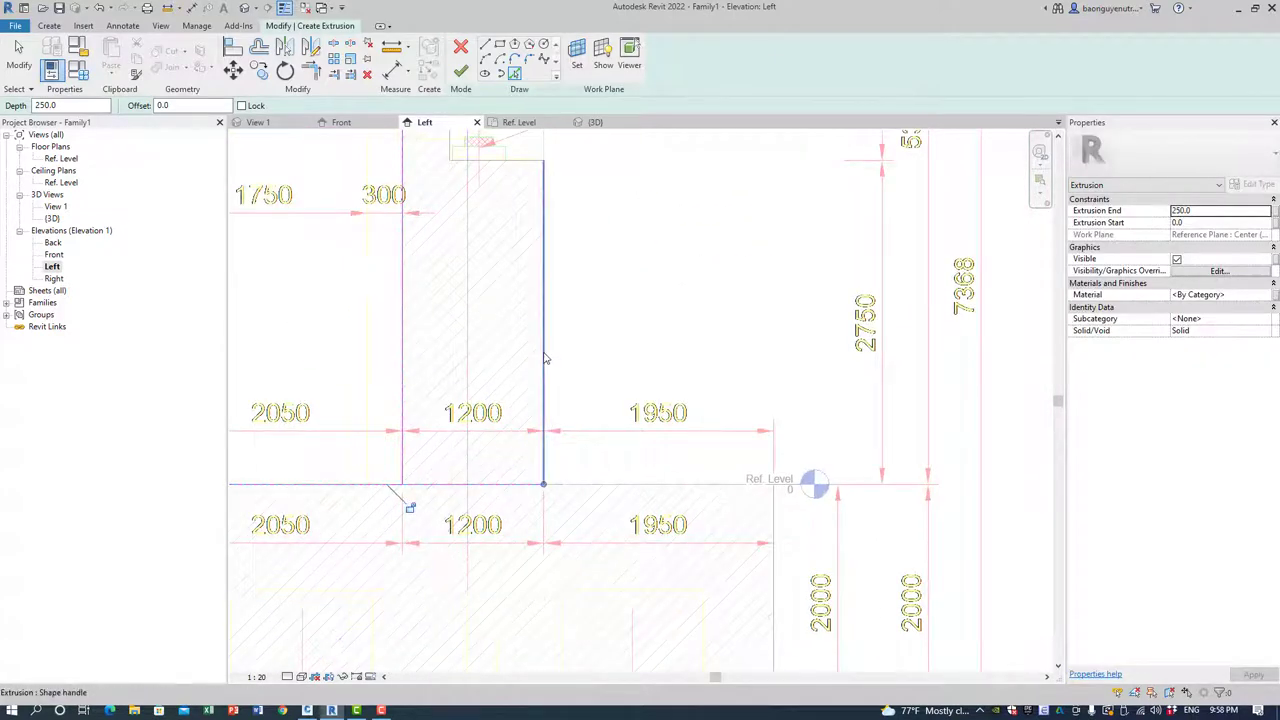
pyautogui.moveTo(545, 358); pyautogui.dragTo(503, 420, button='middle')
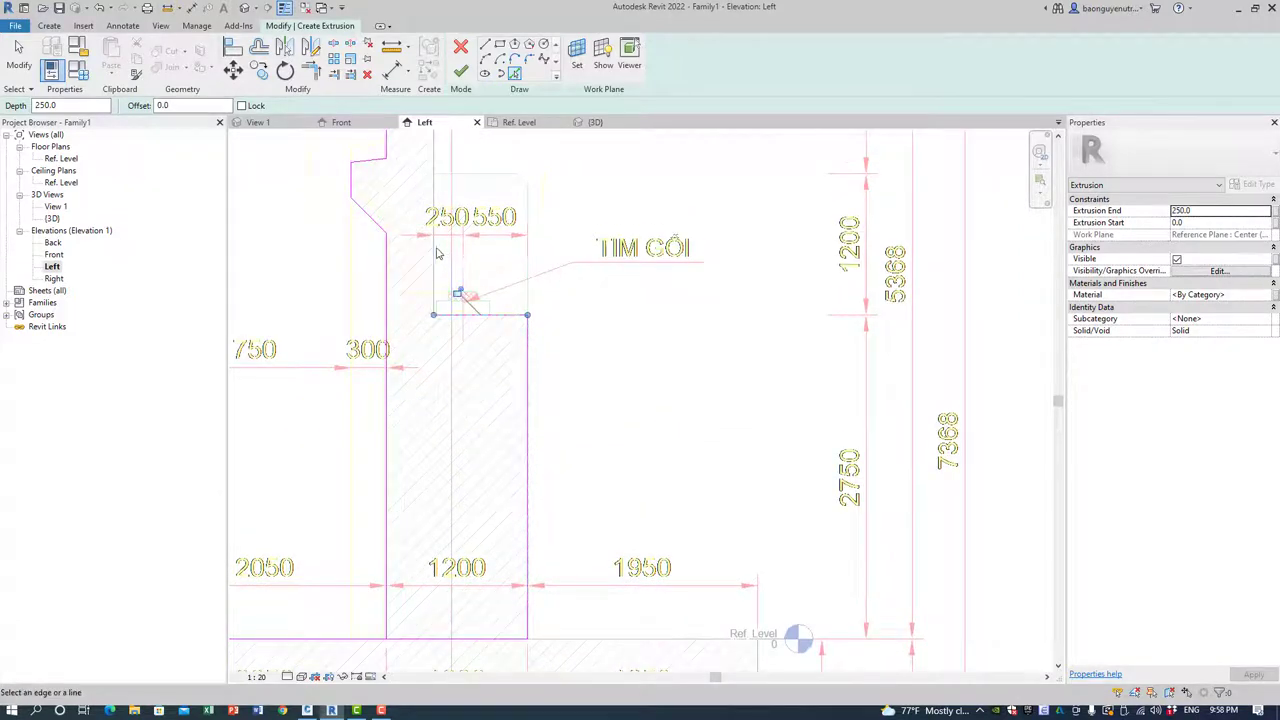
pyautogui.moveTo(425, 213); pyautogui.dragTo(440, 335, button='middle')
pyautogui.scroll(2, 409, 229)
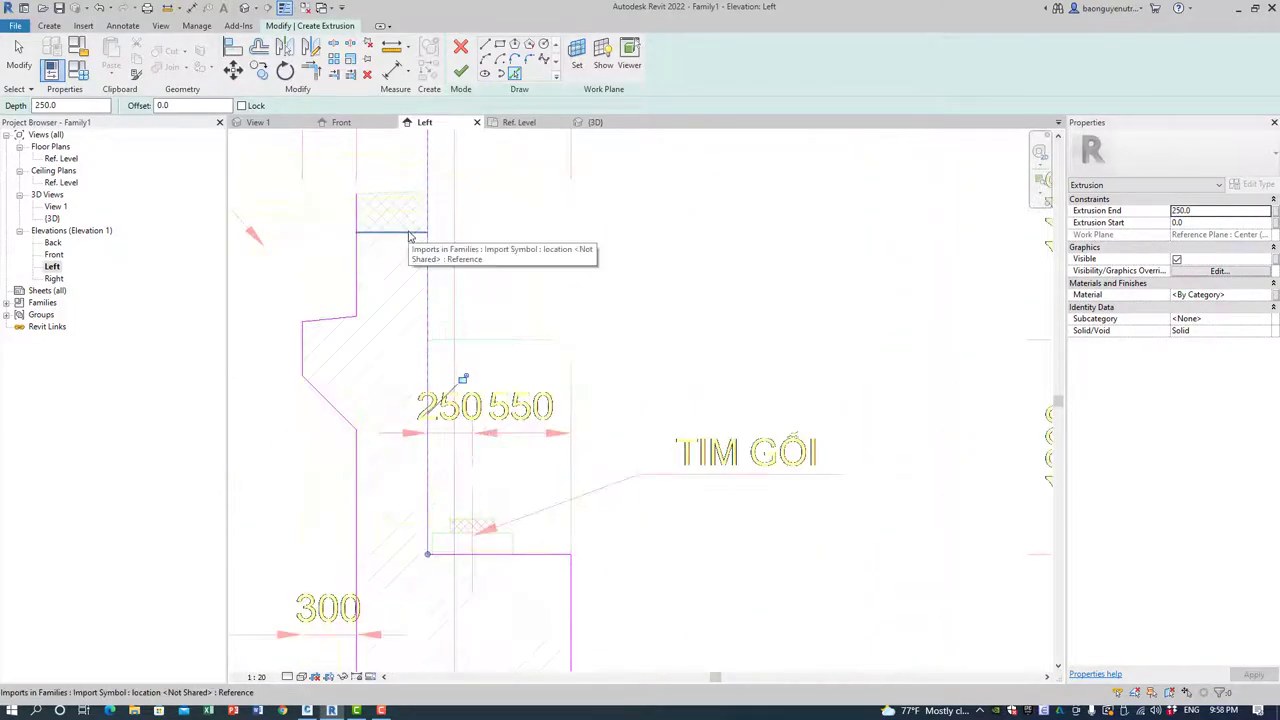
pyautogui.scroll(1, 414, 246)
pyautogui.press('Escape')
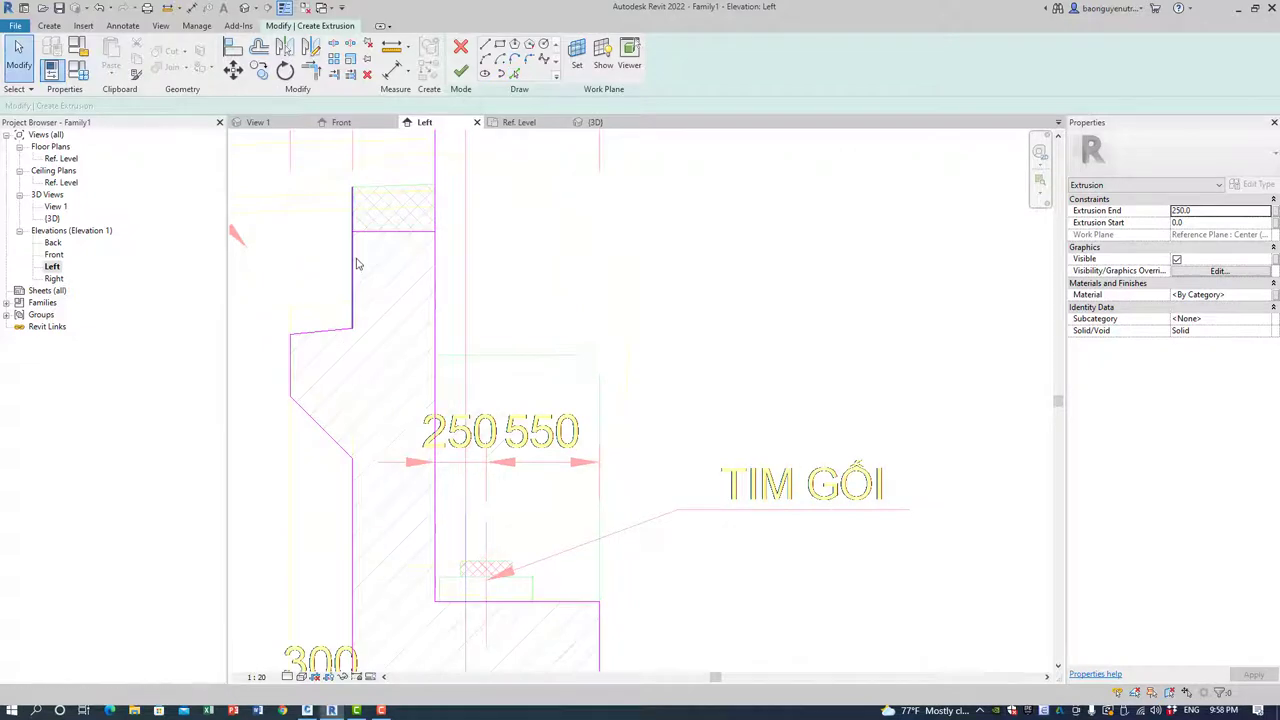
# Trim the sketch lines into clean corners with TR and finish the 250-deep extrusion.
pyautogui.press('t')
pyautogui.press('r')
pyautogui.click(356, 260)
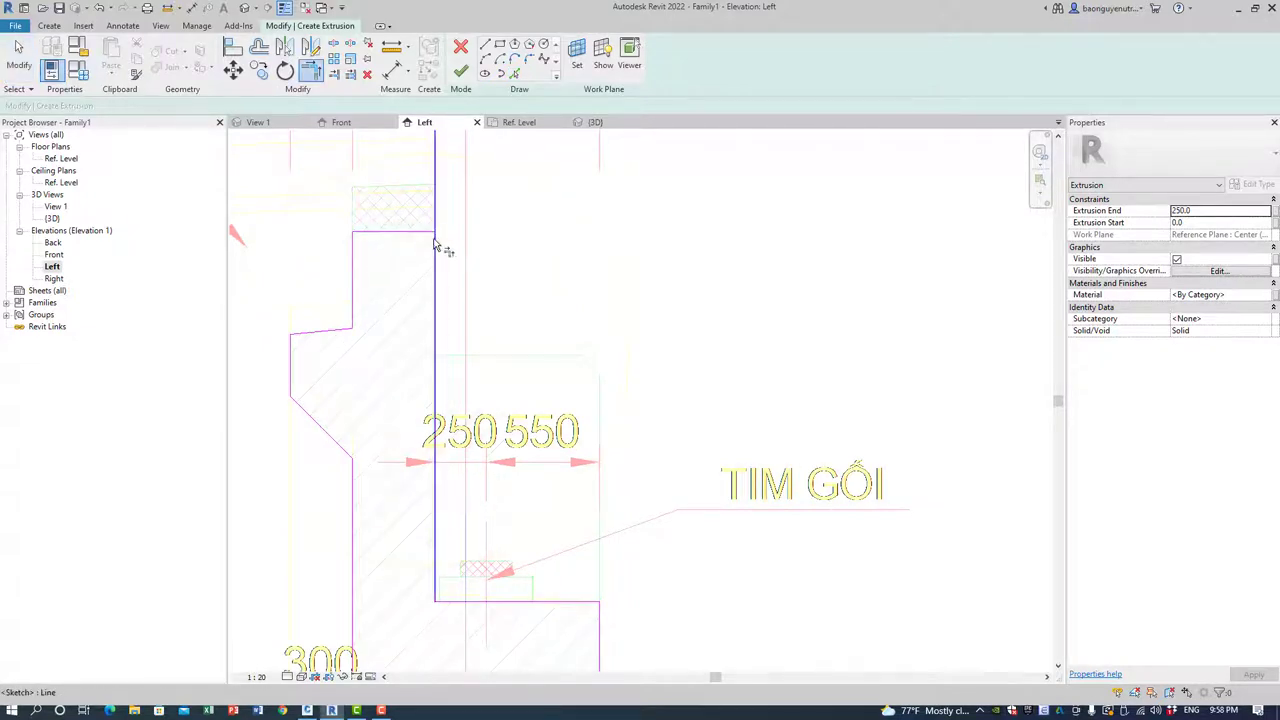
pyautogui.click(433, 253)
pyautogui.scroll(-2, 440, 280)
pyautogui.scroll(-1, 517, 411)
pyautogui.scroll(-1, 460, 517)
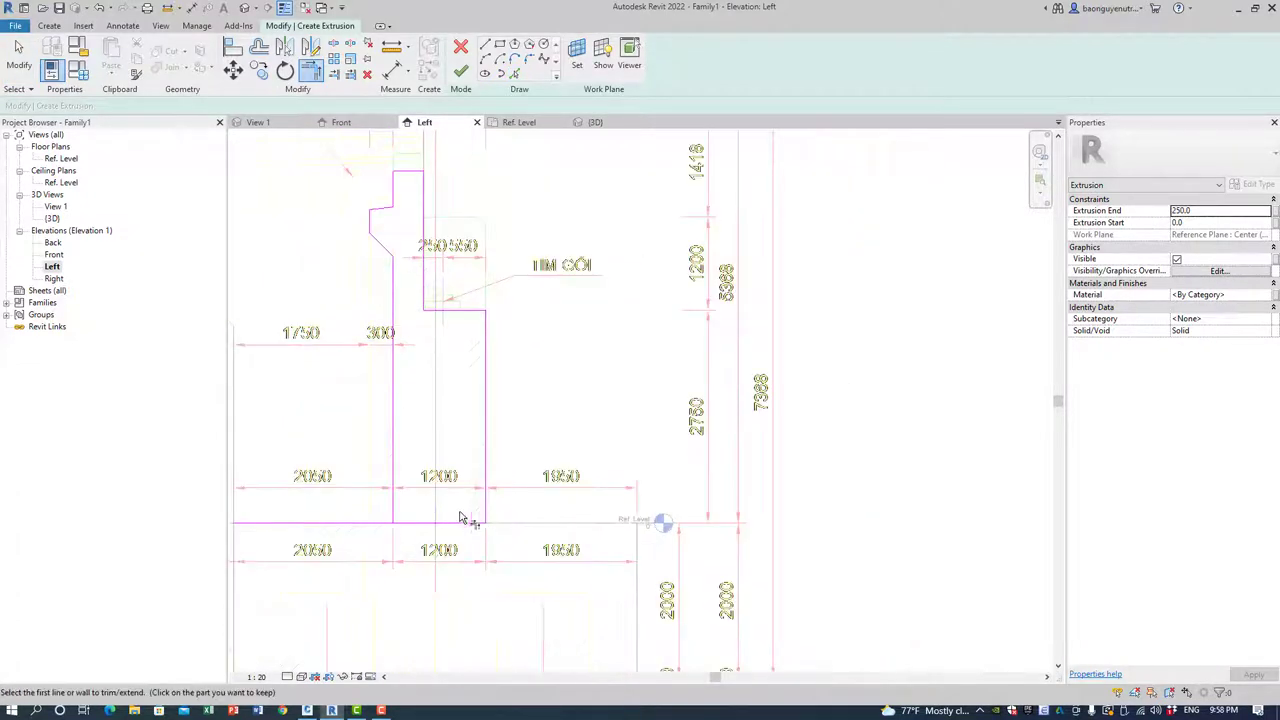
pyautogui.click(396, 530)
pyautogui.click(461, 72)
# In the Front elevation, stretch the abutment extrusion's sides out to the drawn wall edges.
pyautogui.doubleClick(54, 255)
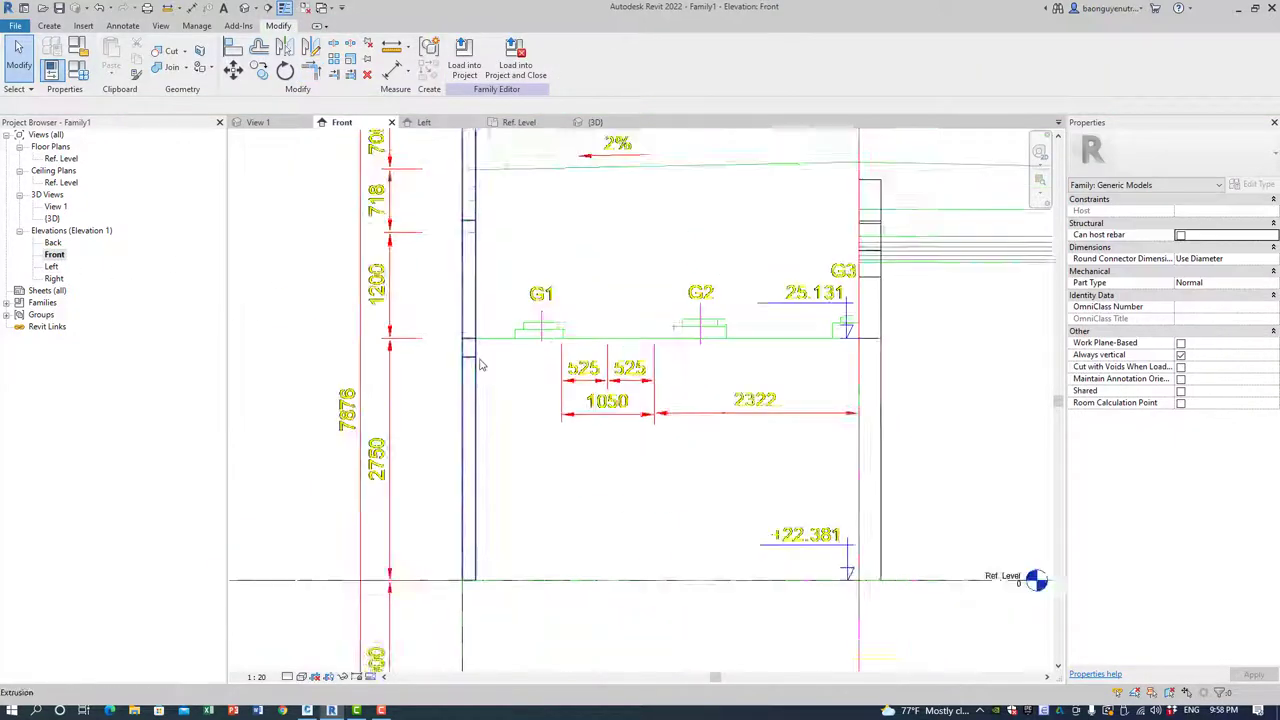
pyautogui.scroll(-2, 598, 376)
pyautogui.click(598, 376)
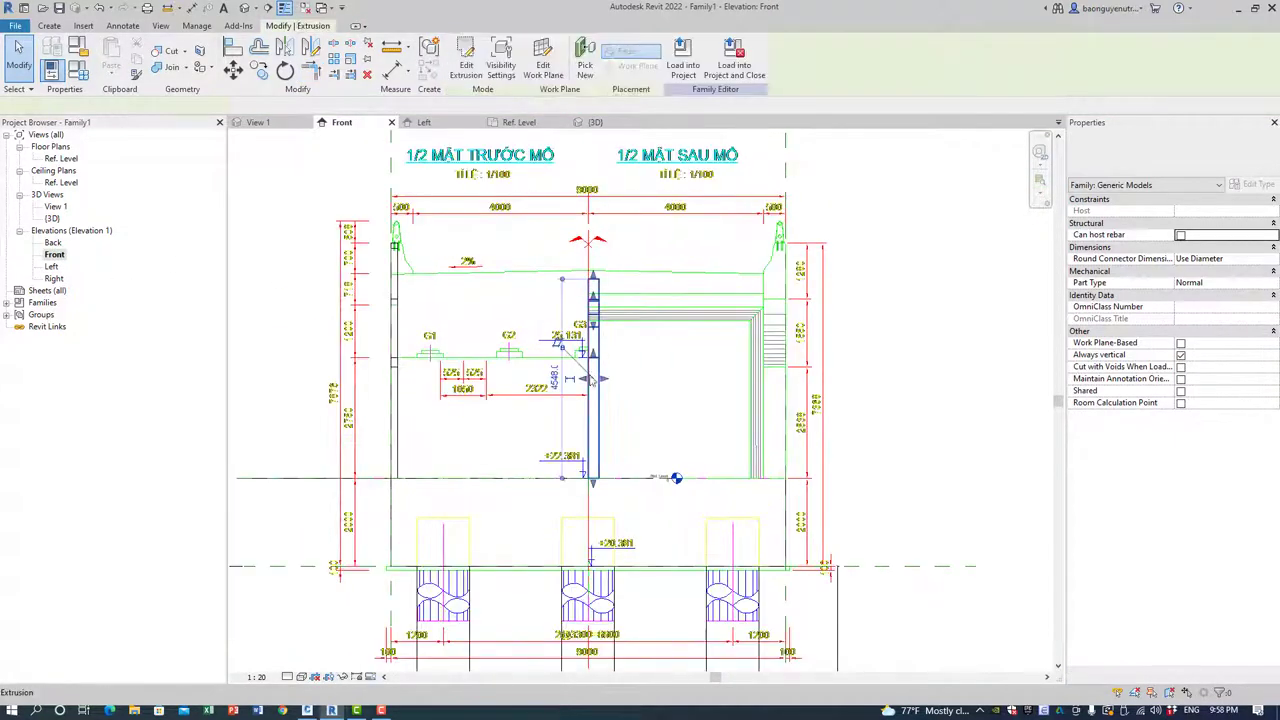
pyautogui.moveTo(588, 378); pyautogui.dragTo(398, 365)
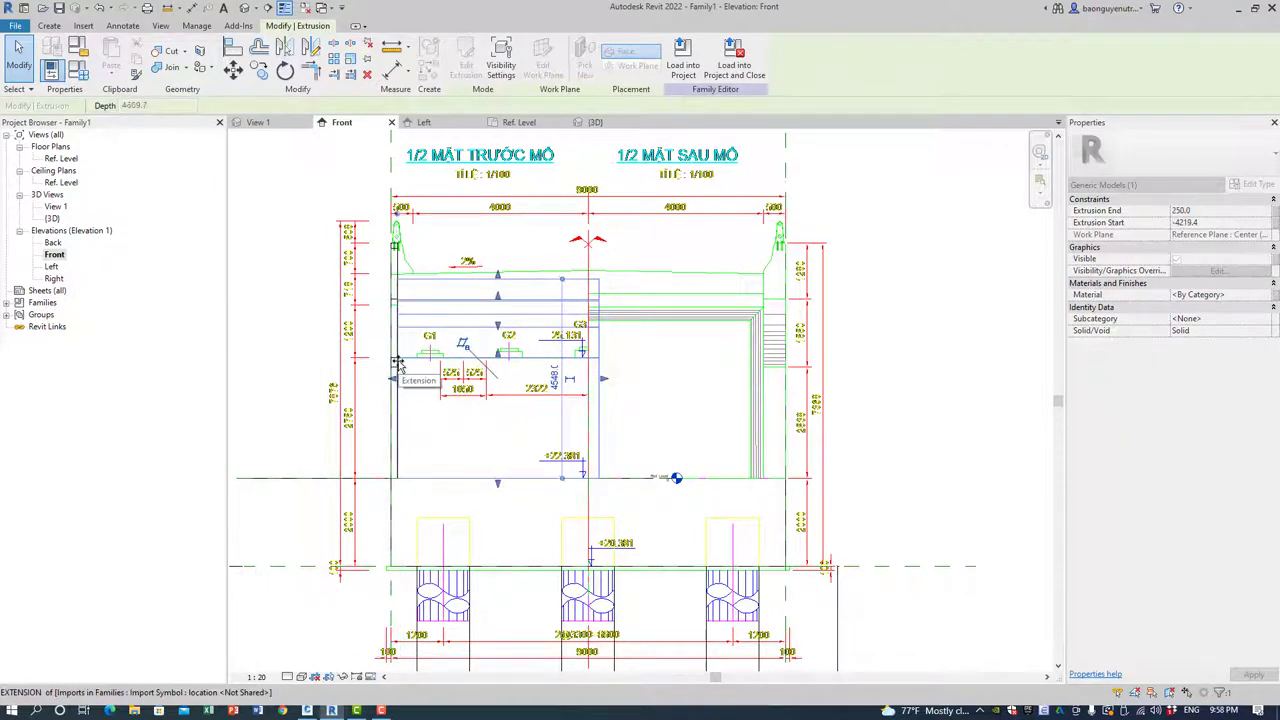
pyautogui.moveTo(398, 365); pyautogui.dragTo(373, 335)
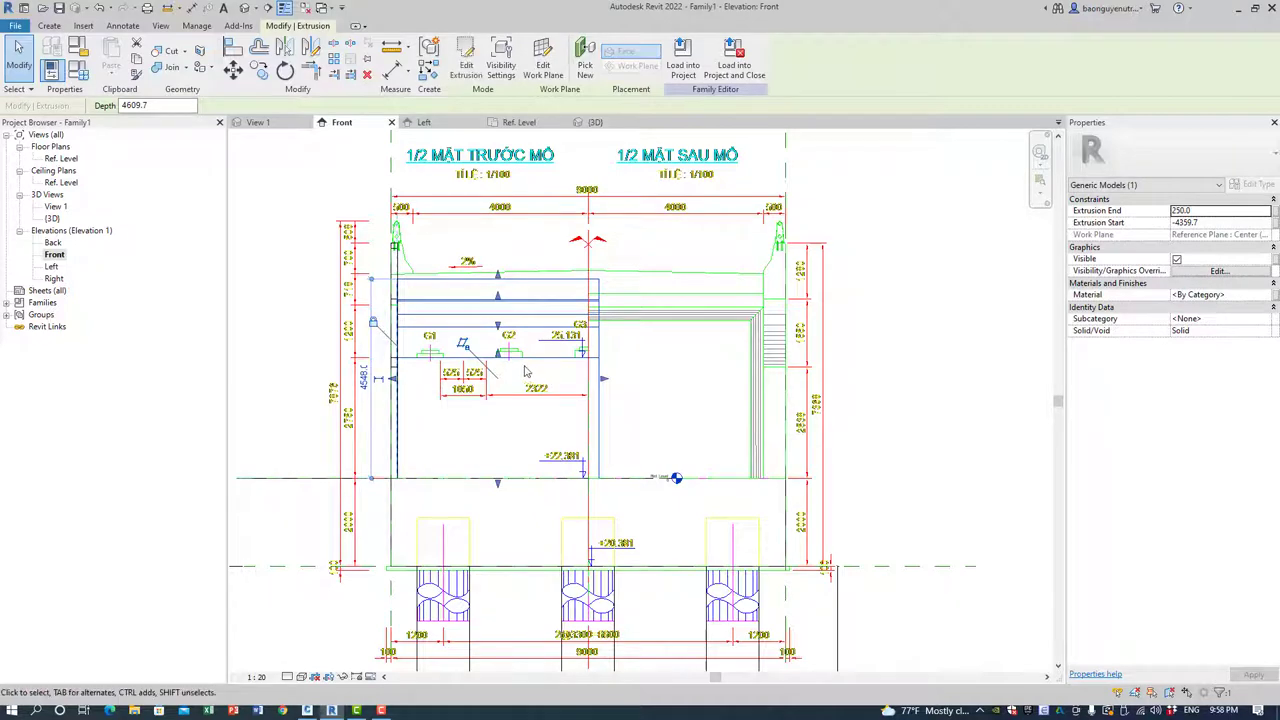
pyautogui.scroll(1, 525, 372)
pyautogui.moveTo(620, 380)
pyautogui.mouseDown()
pyautogui.moveTo(805, 388)
pyautogui.moveTo(826, 372)
pyautogui.mouseUp()
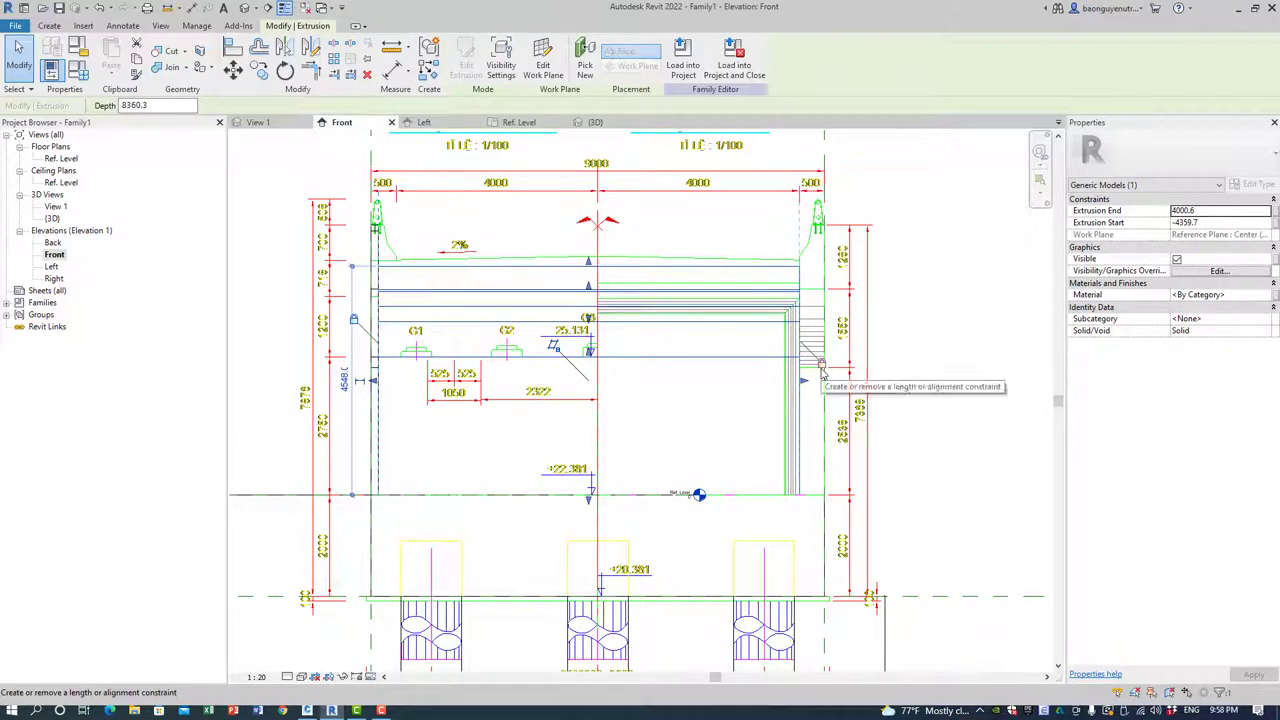
pyautogui.press('Escape')
# Drag the thin extrusion from the left over to the abutment's right end.
pyautogui.scroll(2, 860, 330)
pyautogui.moveTo(850, 320); pyautogui.dragTo(786, 300, button='middle')
pyautogui.scroll(-3, 768, 250)
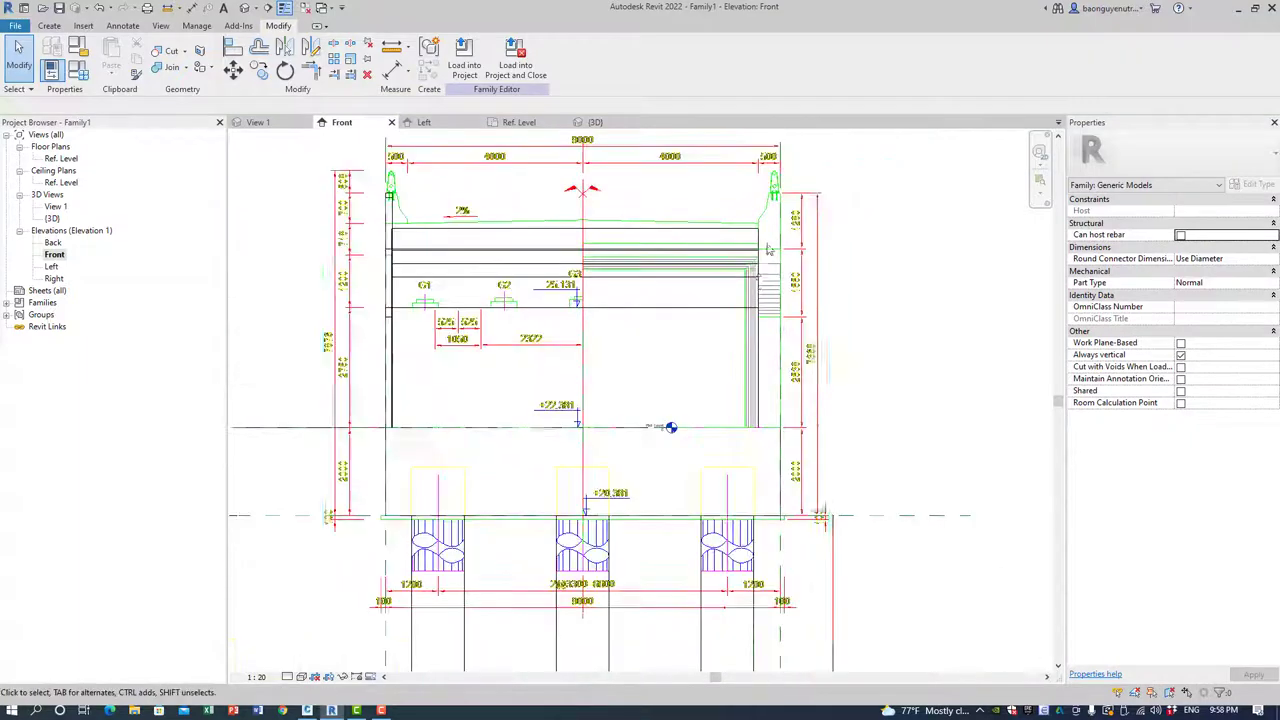
pyautogui.scroll(2, 376, 263)
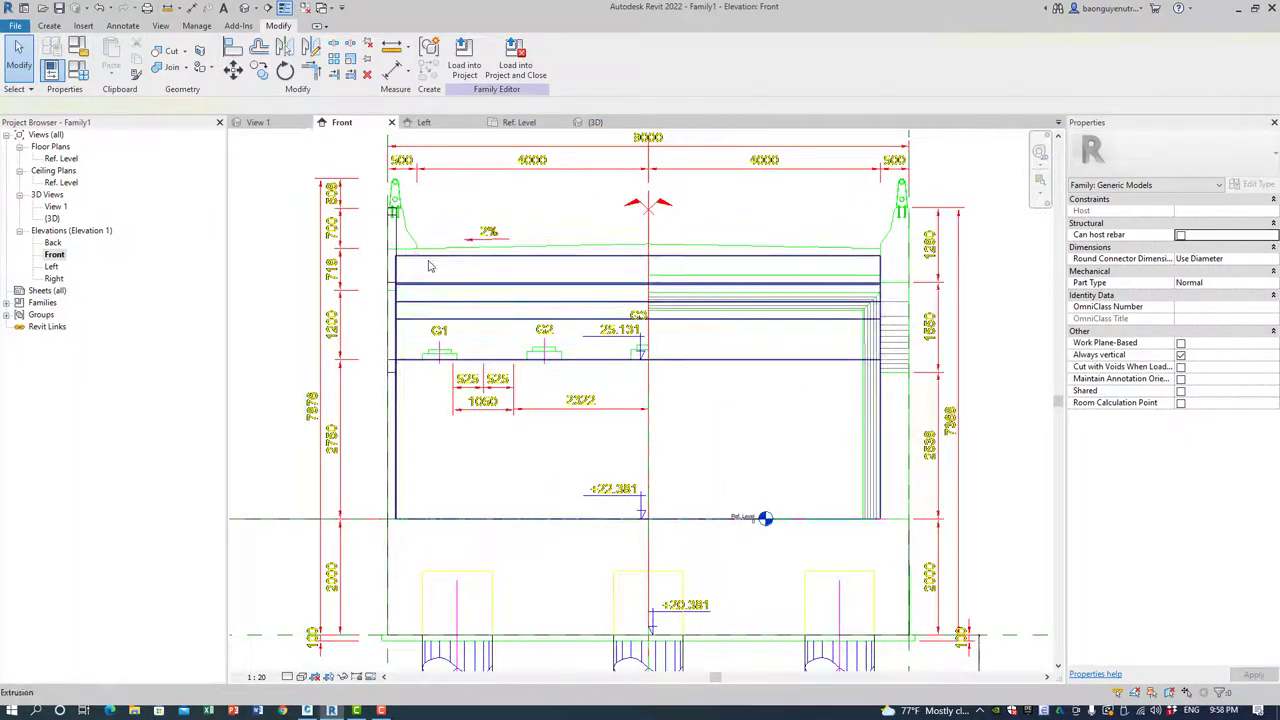
pyautogui.click(422, 262)
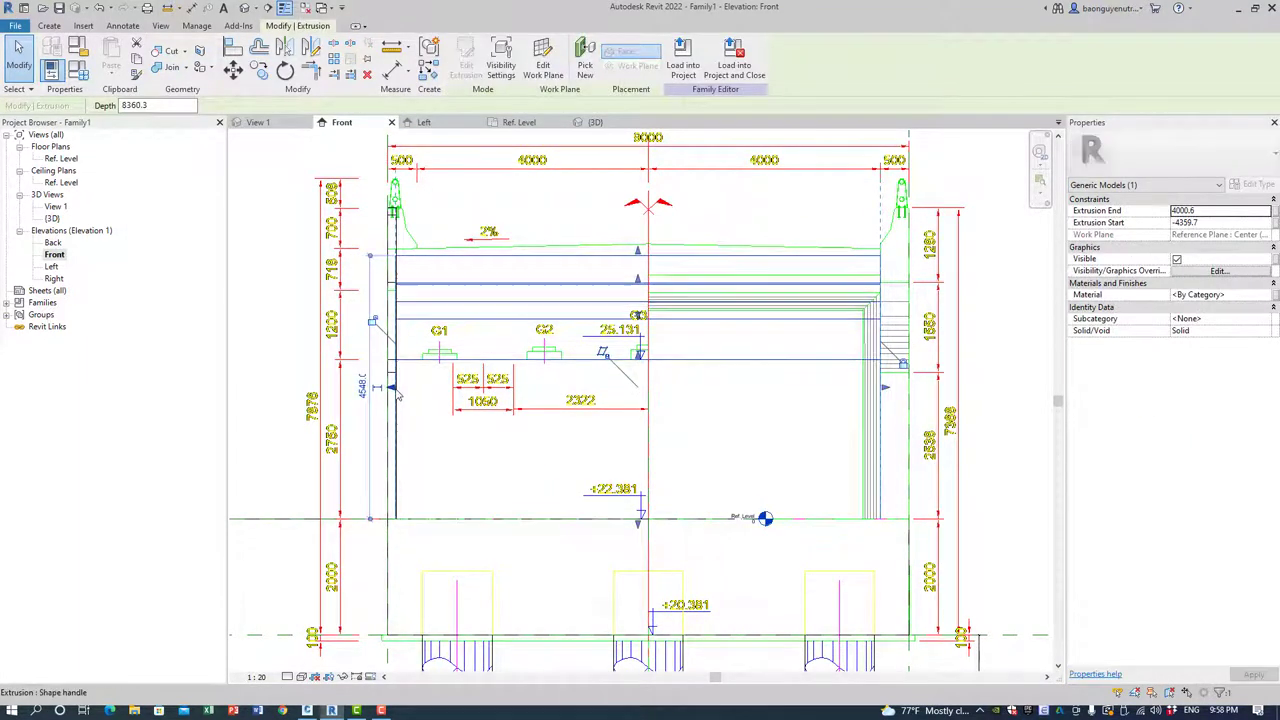
pyautogui.click(398, 367)
pyautogui.moveTo(403, 370)
pyautogui.mouseDown()
pyautogui.moveTo(910, 365)
pyautogui.moveTo(880, 375)
pyautogui.mouseUp()
# Mirror the right-end post extrusion about the centre line onto the left side and check it in 3D.
pyautogui.scroll(1, 905, 320)
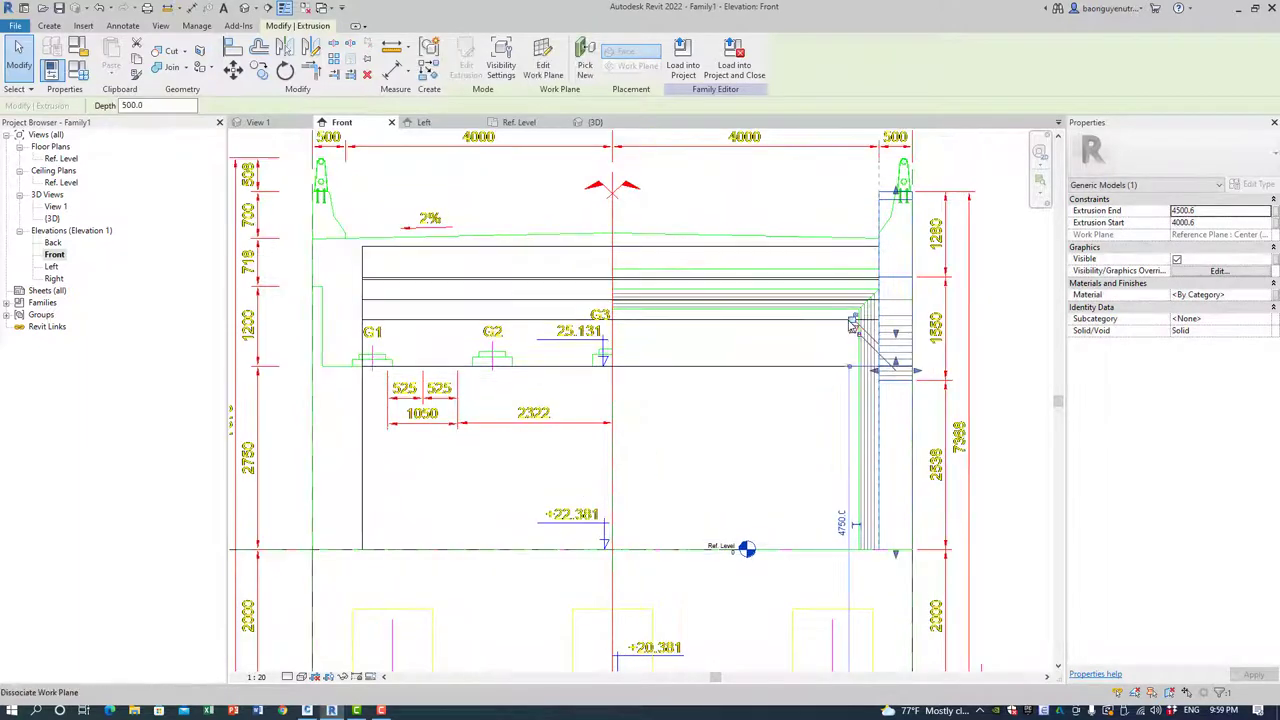
pyautogui.click(917, 322)
pyautogui.click(910, 370)
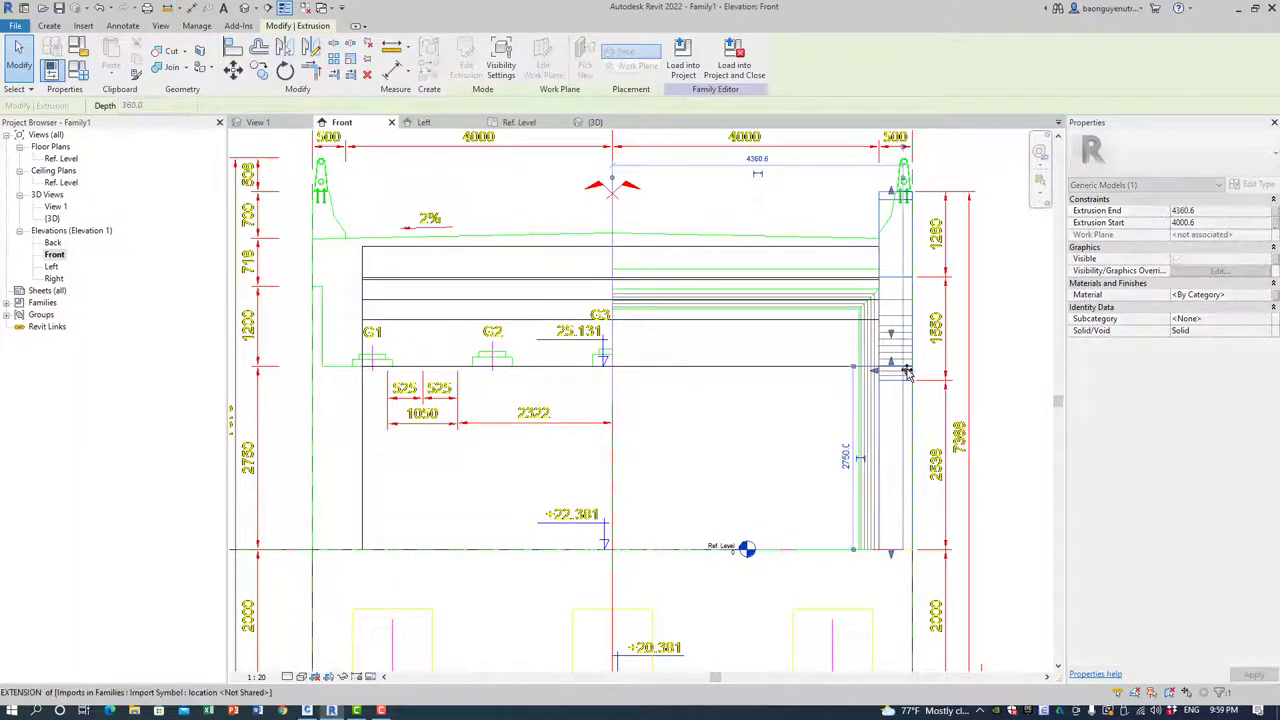
pyautogui.hotkey('ctrl', 'z')
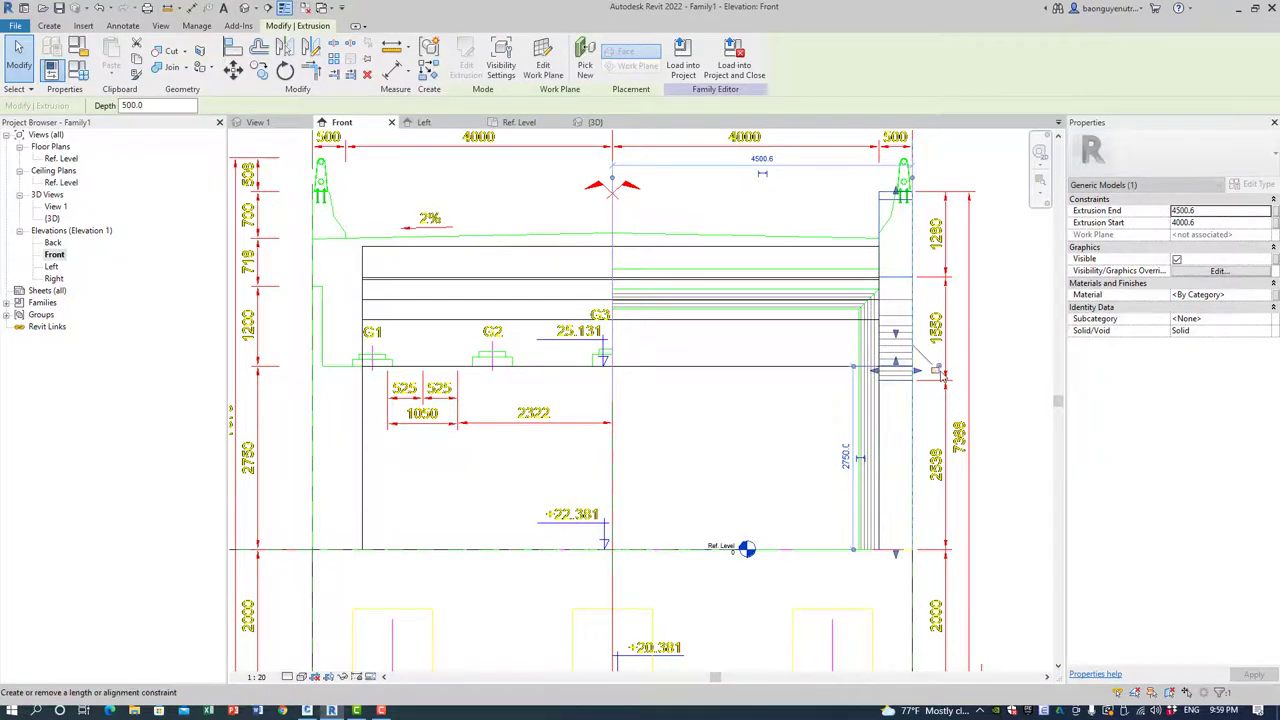
pyautogui.click(861, 380)
pyautogui.click(878, 236)
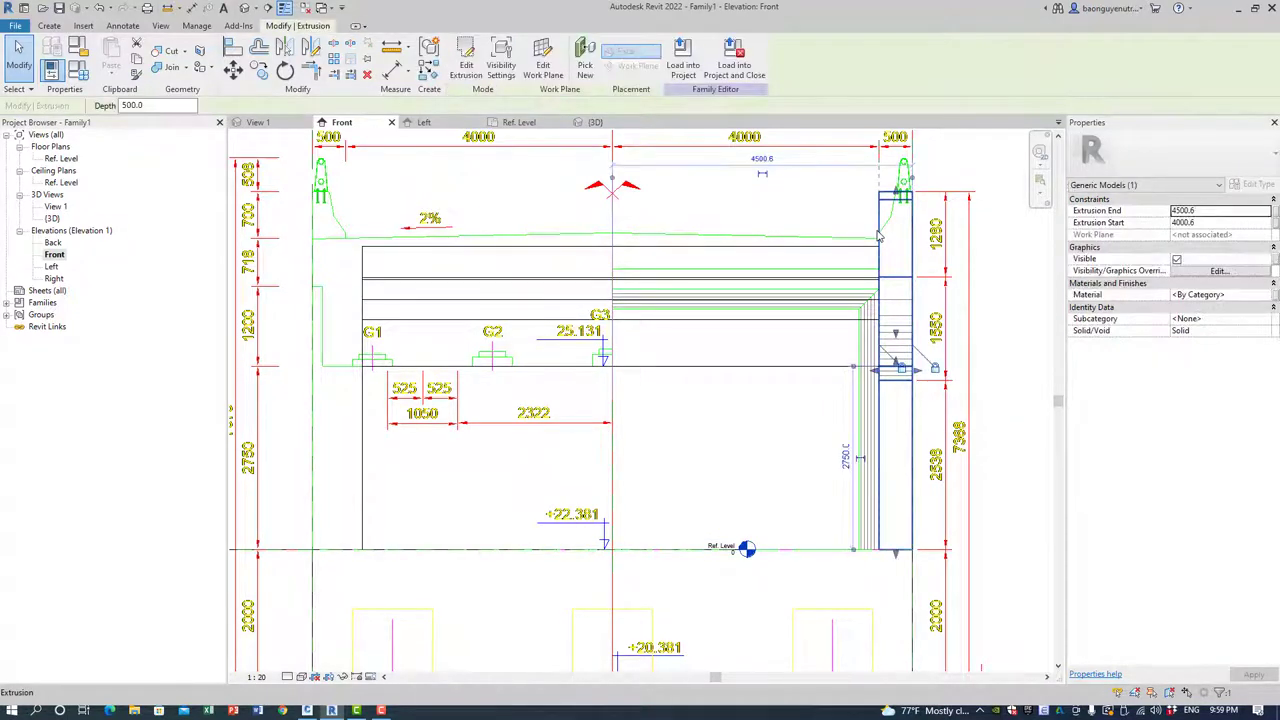
pyautogui.press('m')
pyautogui.press('m')
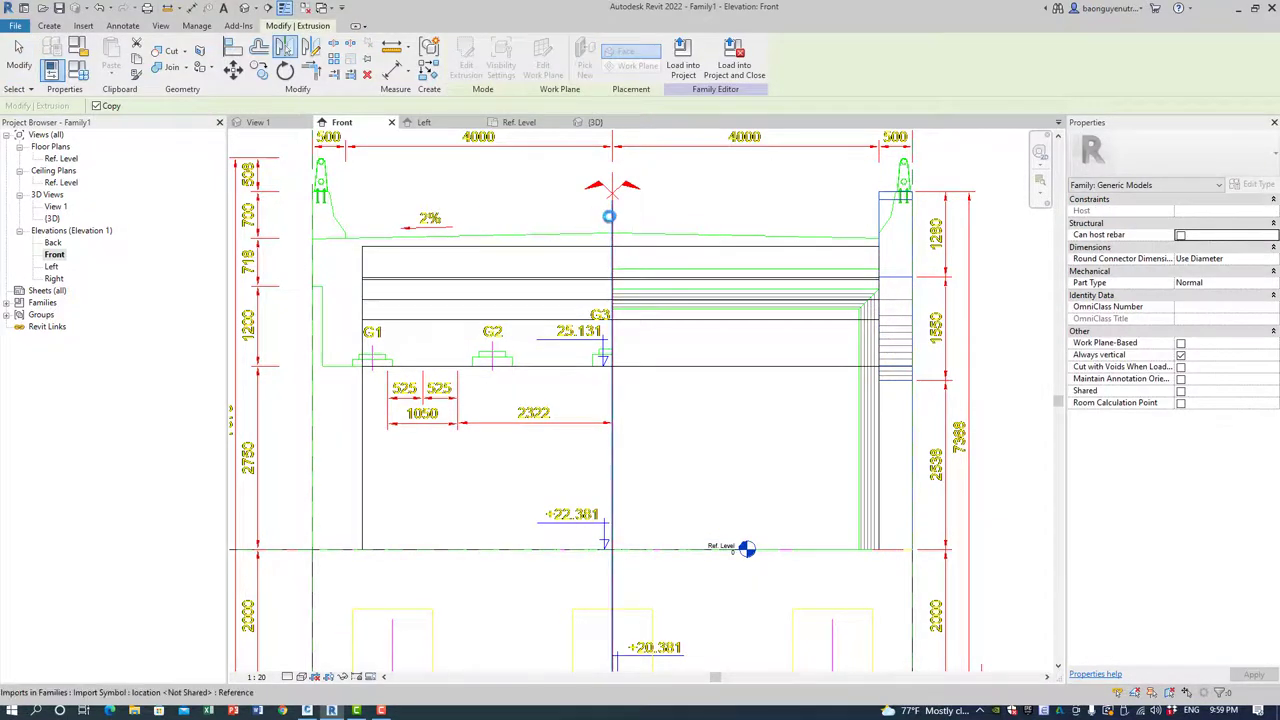
pyautogui.click(609, 216)
pyautogui.press('Escape')
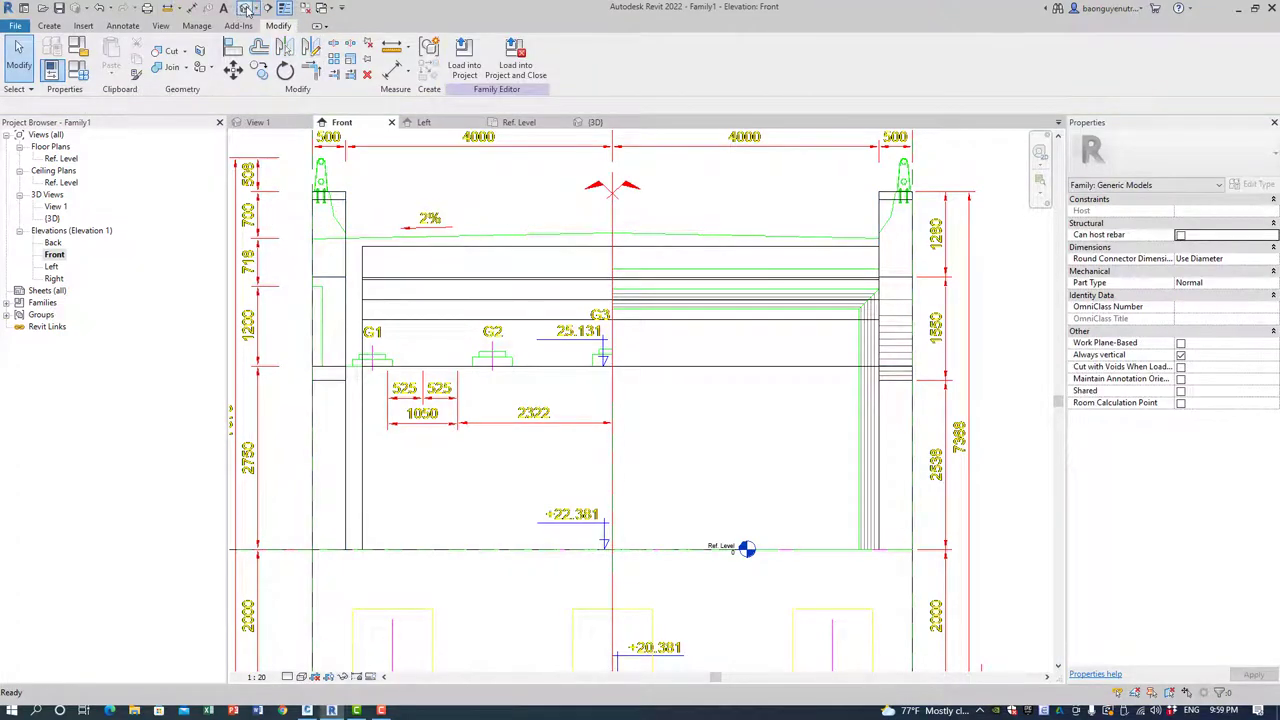
pyautogui.click(247, 9)
pyautogui.moveTo(491, 277)
pyautogui.keyDown('shift'); pyautogui.mouseDown(button='middle')
pyautogui.moveTo(882, 378)
pyautogui.moveTo(456, 409)
pyautogui.mouseUp(button='middle'); pyautogui.keyUp('shift')
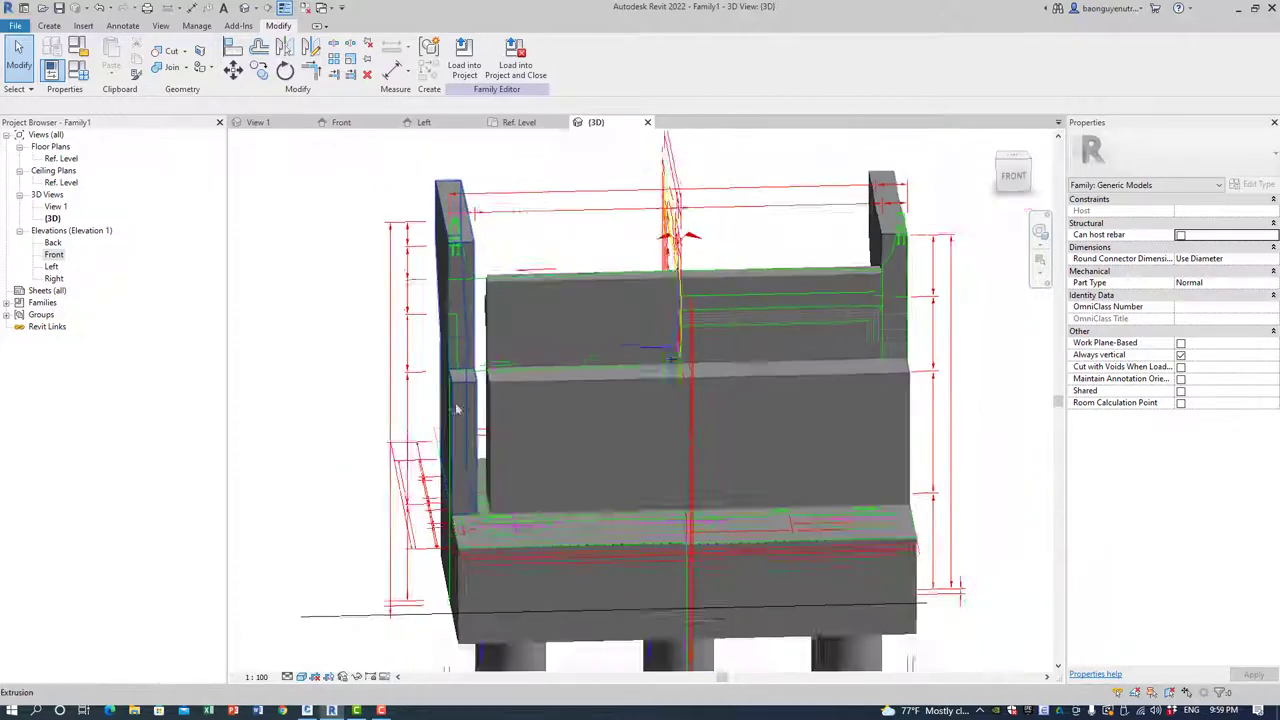
# Align the wall block's left face flush against the mirrored post with AL.
pyautogui.scroll(3, 456, 409)
pyautogui.press('a')
pyautogui.press('l')
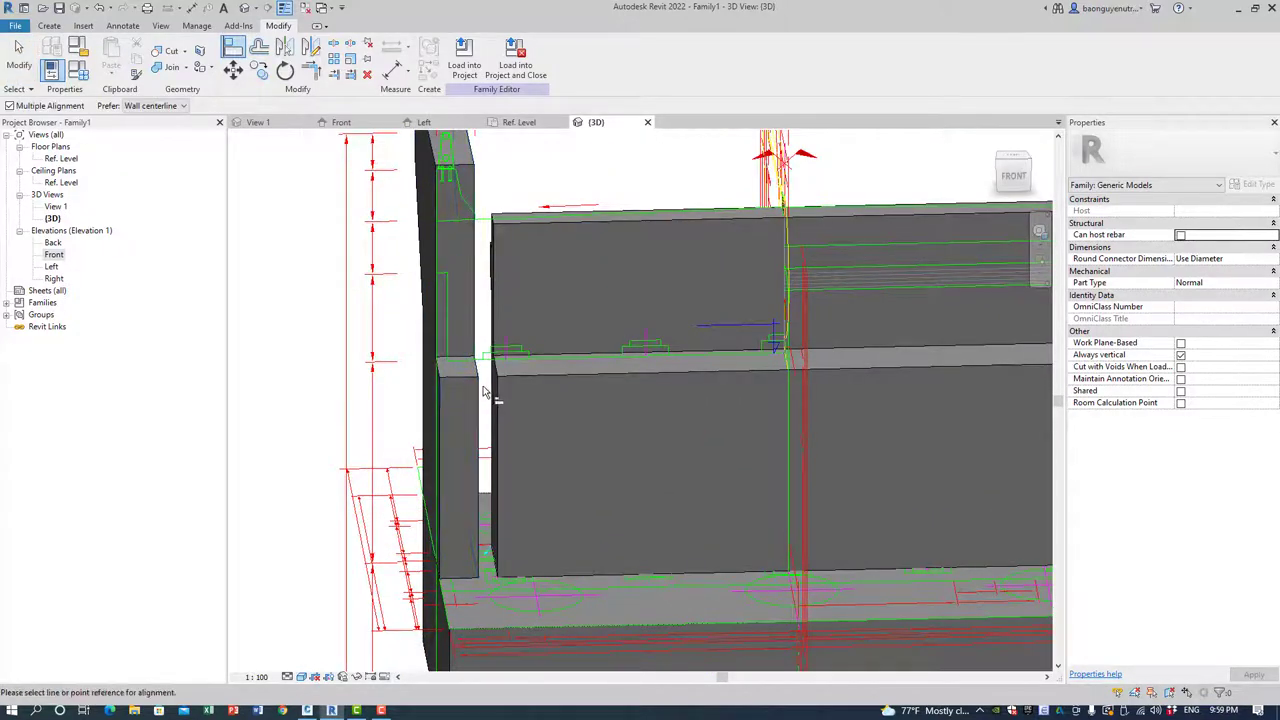
pyautogui.click(482, 392)
pyautogui.click(494, 395)
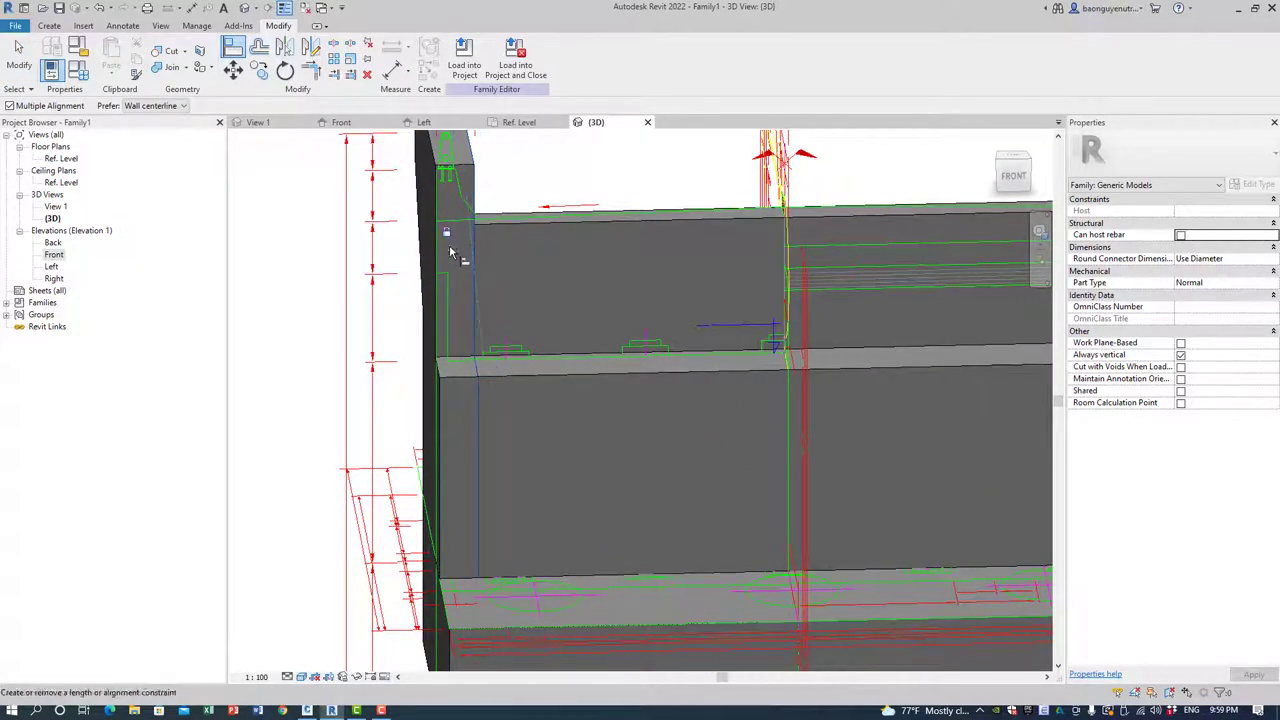
pyautogui.scroll(-3, 452, 253)
pyautogui.moveTo(452, 253)
pyautogui.keyDown('shift'); pyautogui.mouseDown(button='middle')
pyautogui.moveTo(738, 465)
pyautogui.moveTo(731, 345)
pyautogui.moveTo(258, 340)
pyautogui.mouseUp(button='middle'); pyautogui.keyUp('shift')
# Reopen the Front elevation zoomed in on the footing's left end.
pyautogui.click(54, 255)
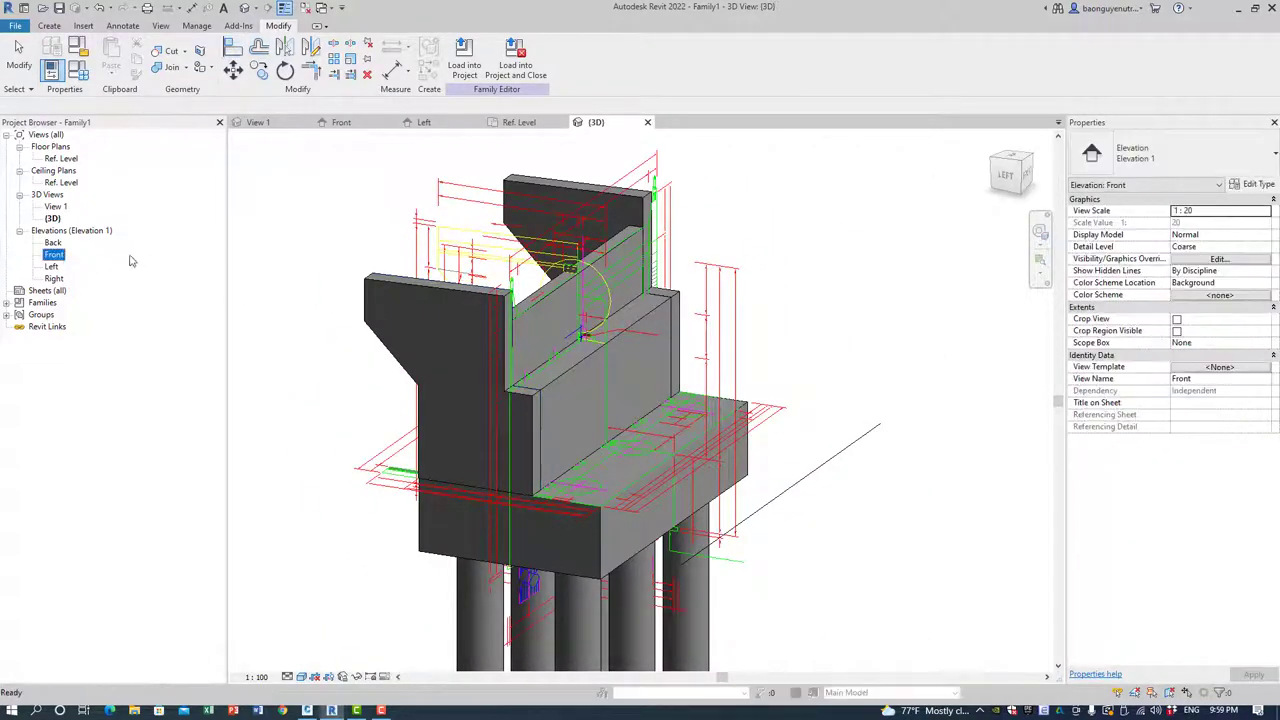
pyautogui.doubleClick(52, 257)
pyautogui.scroll(-2, 500, 330)
pyautogui.moveTo(500, 330); pyautogui.dragTo(493, 338, button='middle')
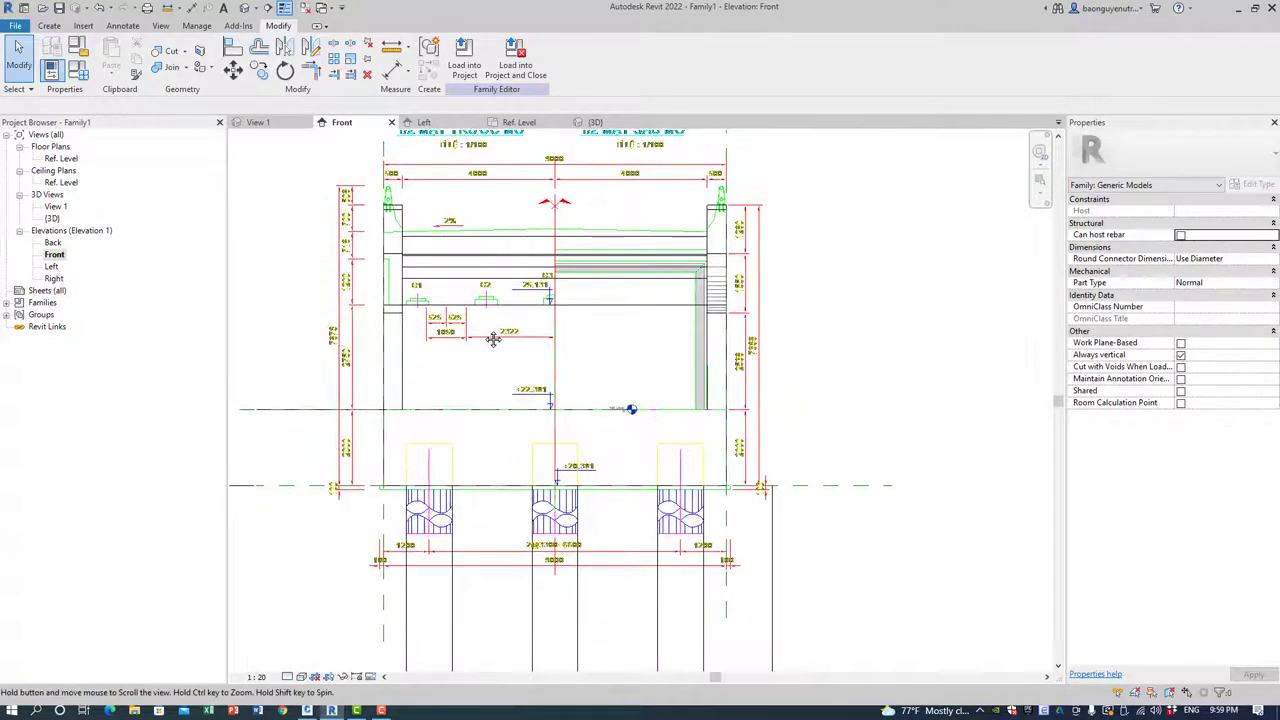
pyautogui.scroll(1, 587, 443)
pyautogui.scroll(1, 540, 450)
pyautogui.scroll(1, 450, 460)
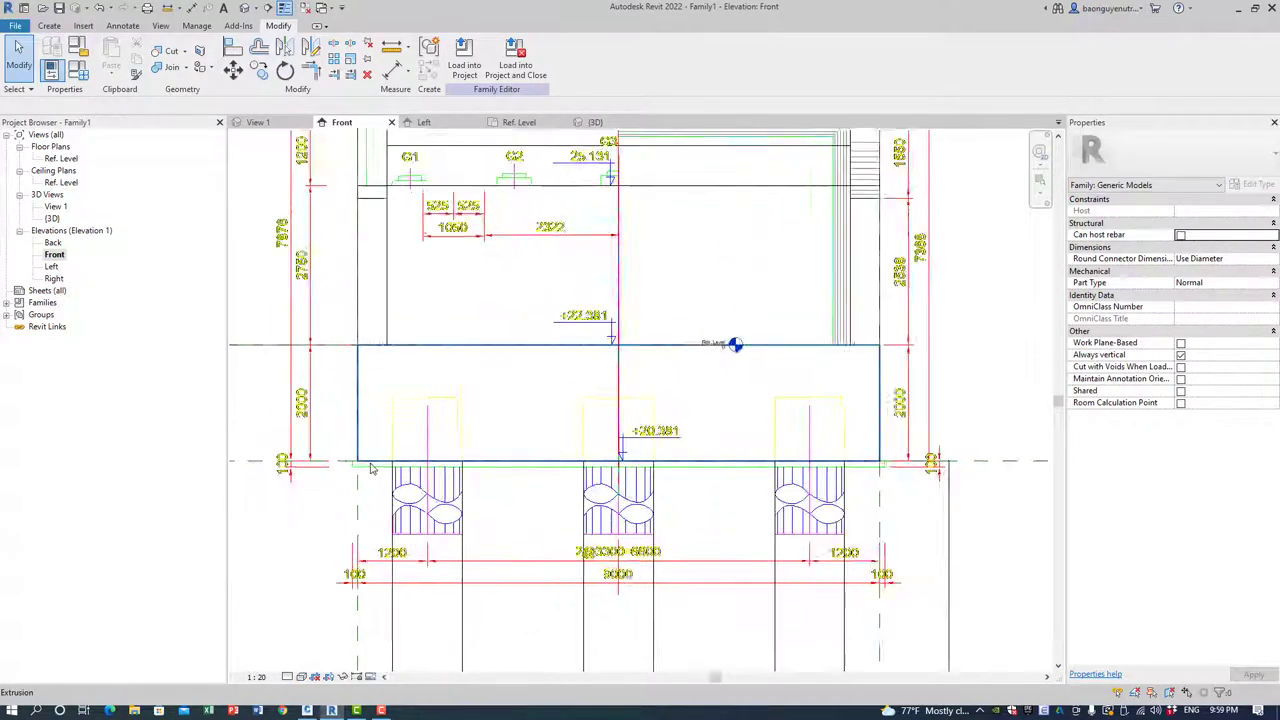
pyautogui.scroll(1, 370, 470)
pyautogui.scroll(1, 351, 472)
pyautogui.moveTo(351, 472); pyautogui.dragTo(446, 460, button='middle')
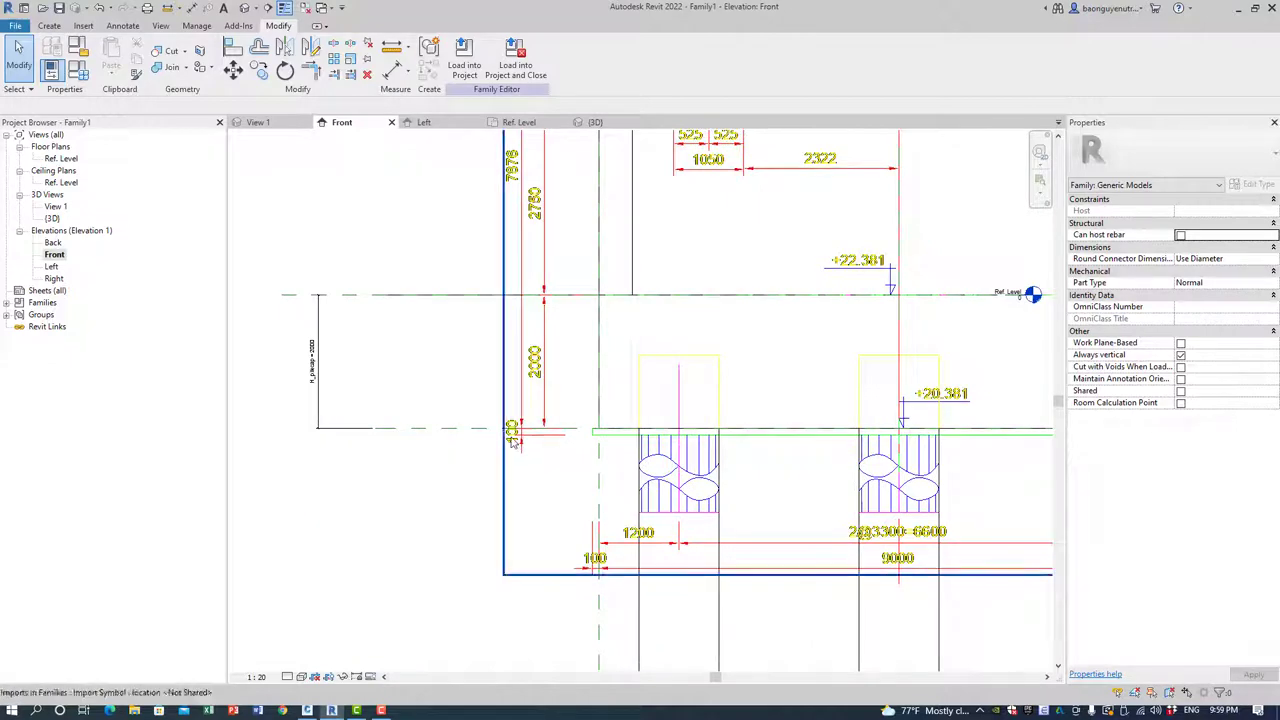
# Draw a reference plane with RP just below the footing.
pyautogui.scroll(1, 446, 460)
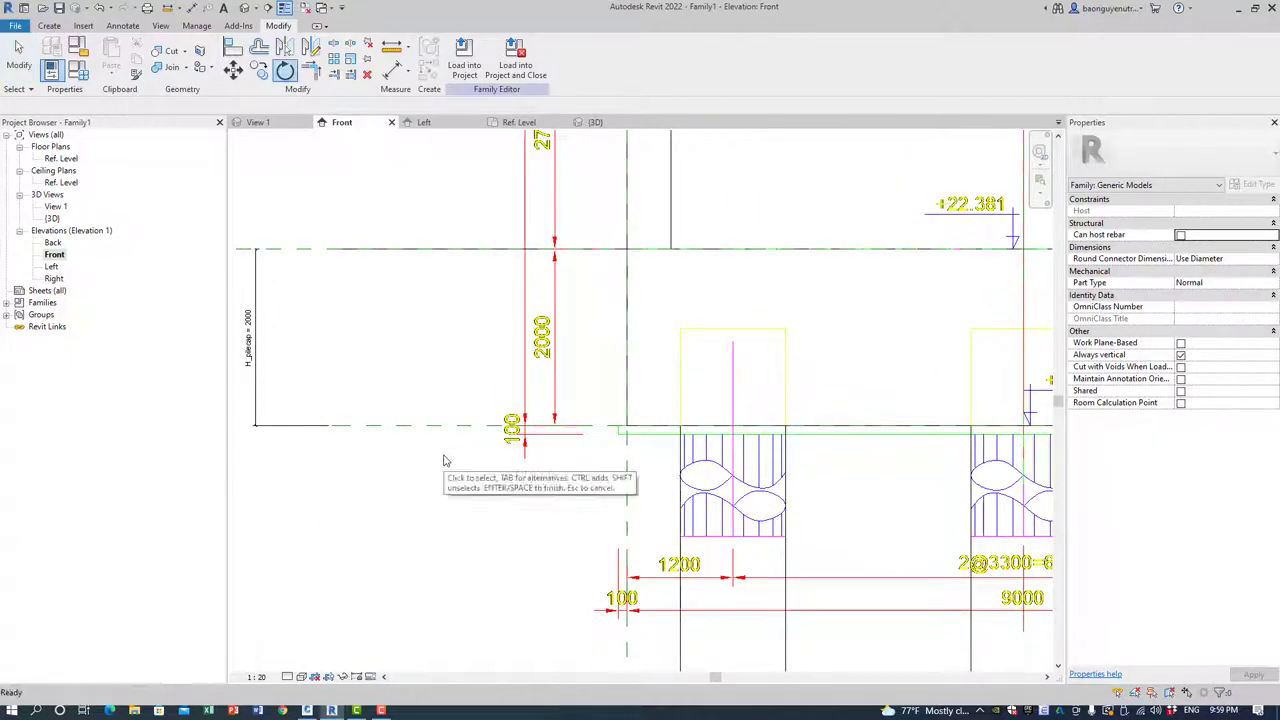
pyautogui.press('r')
pyautogui.press('p')
pyautogui.click(375, 433)
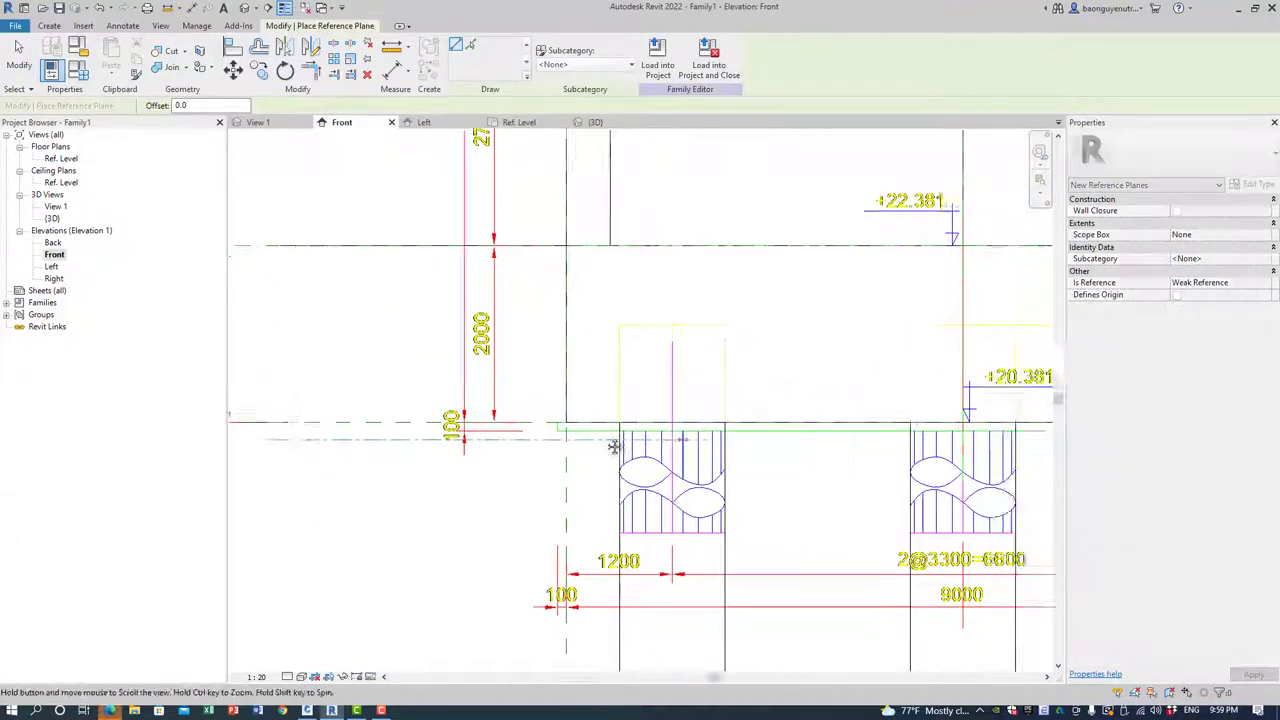
pyautogui.scroll(-2, 614, 443)
pyautogui.click(772, 455)
pyautogui.scroll(-2, 772, 455)
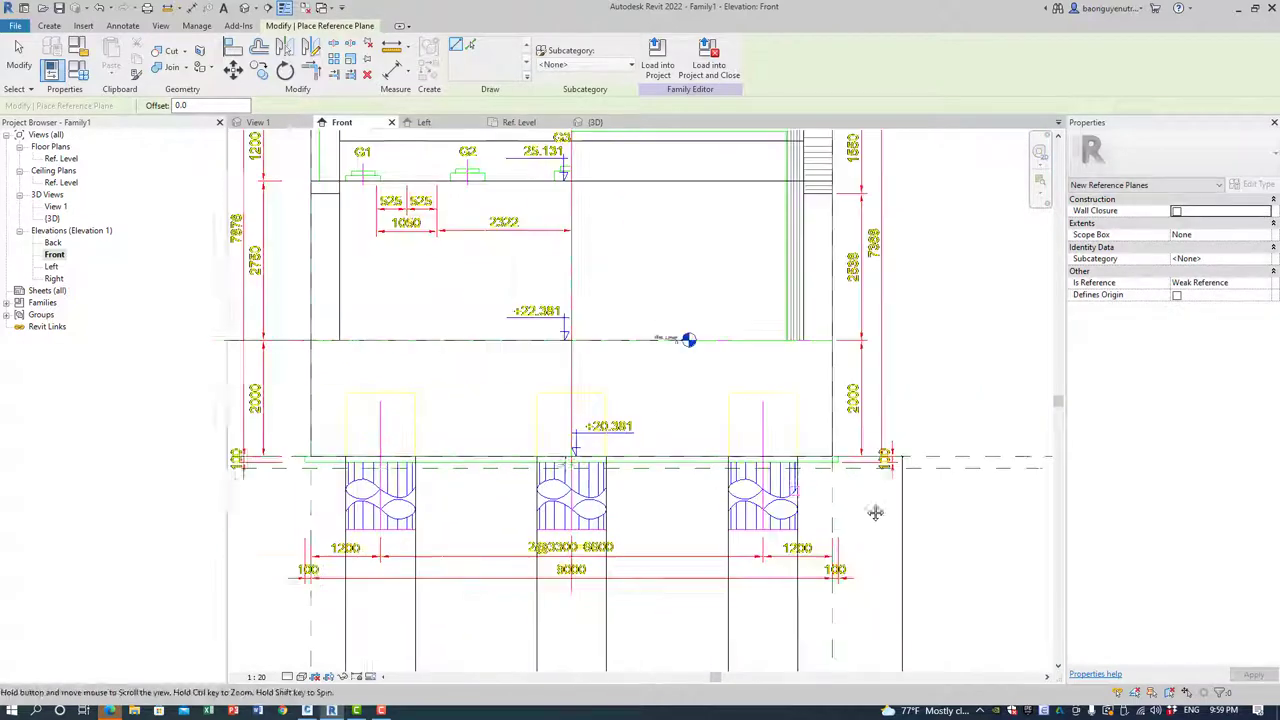
pyautogui.scroll(2, 711, 489)
pyautogui.press('Escape')
# Copy the footing and paste it Aligned to Same Place from the Ref. Level plan.
pyautogui.click(610, 468)
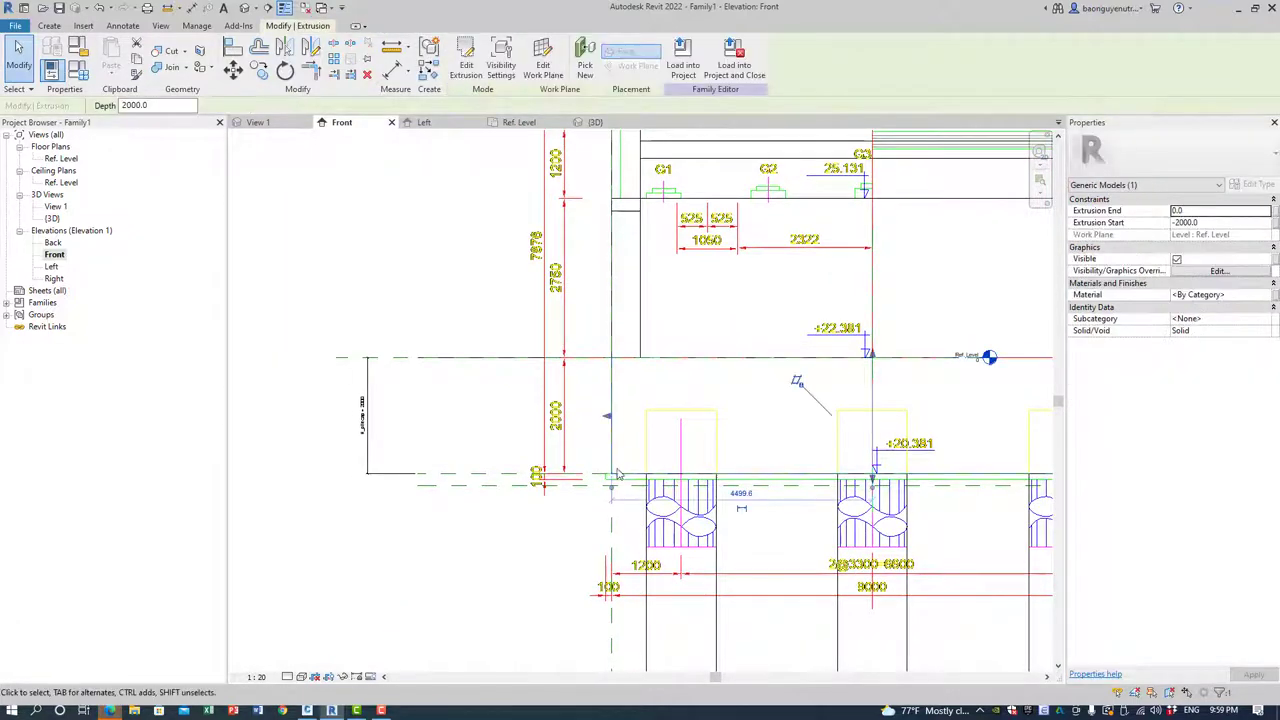
pyautogui.doubleClick(62, 159)
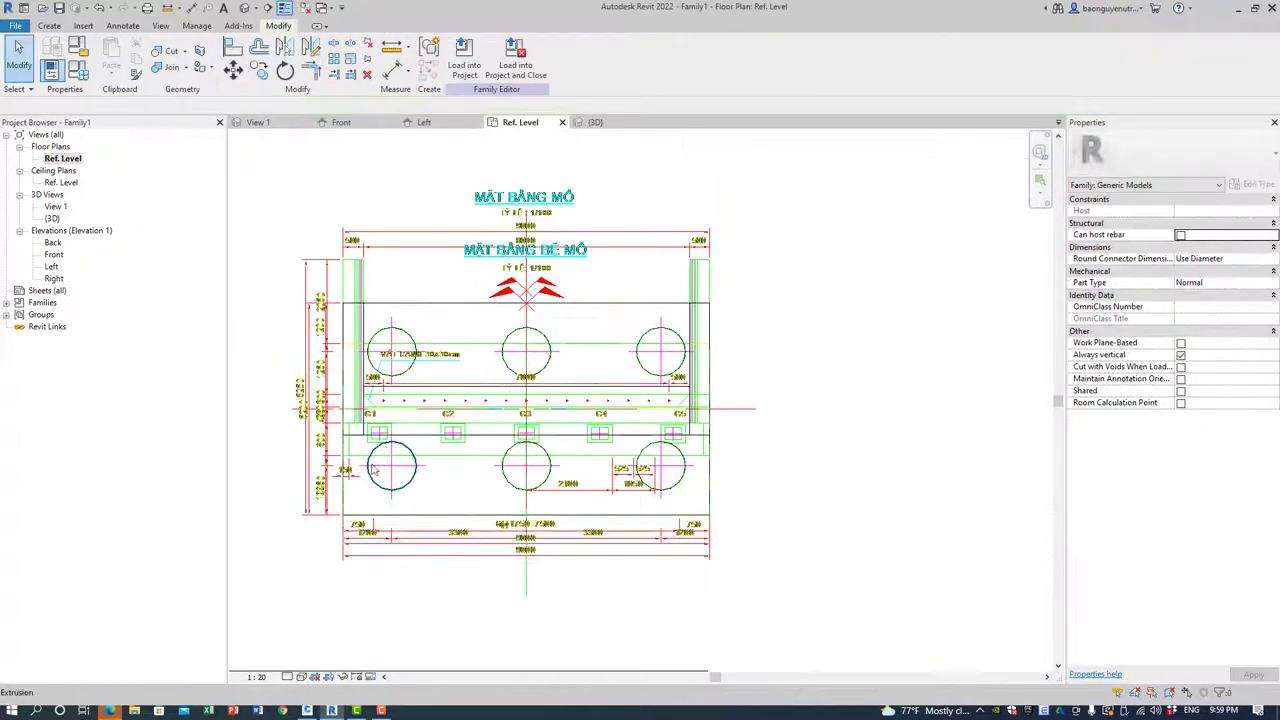
pyautogui.click(359, 518)
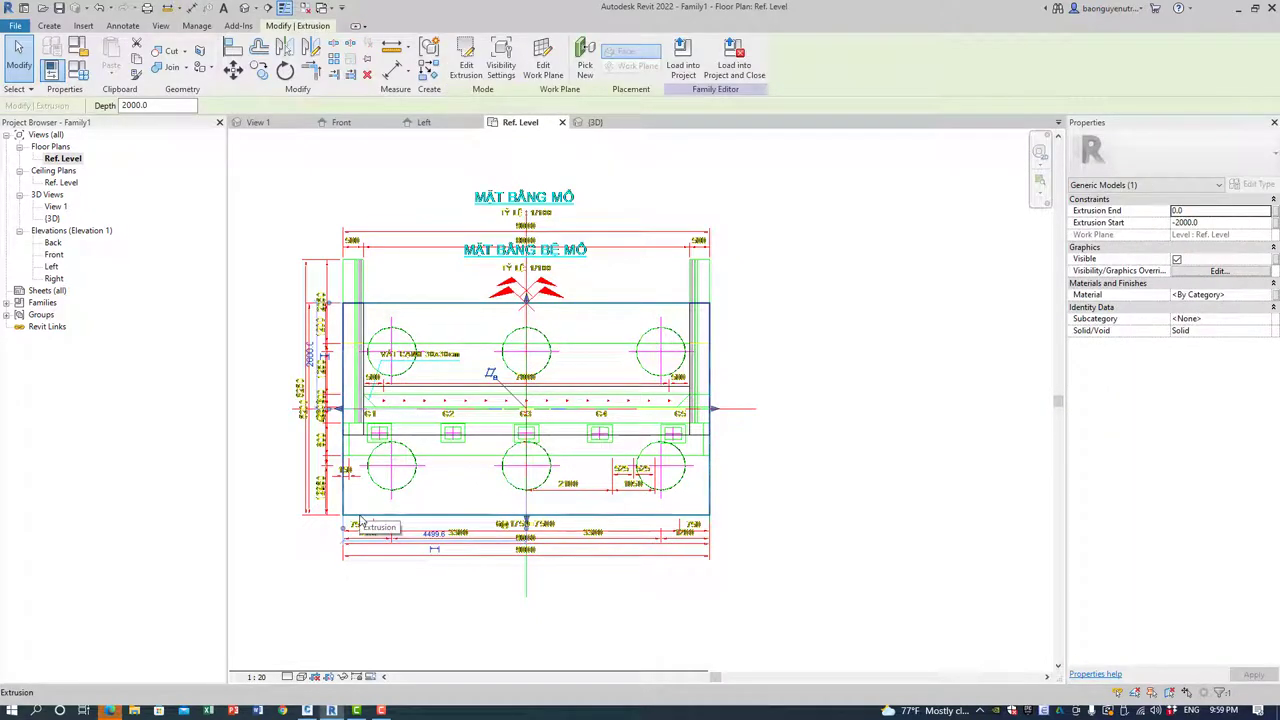
pyautogui.click(111, 78)
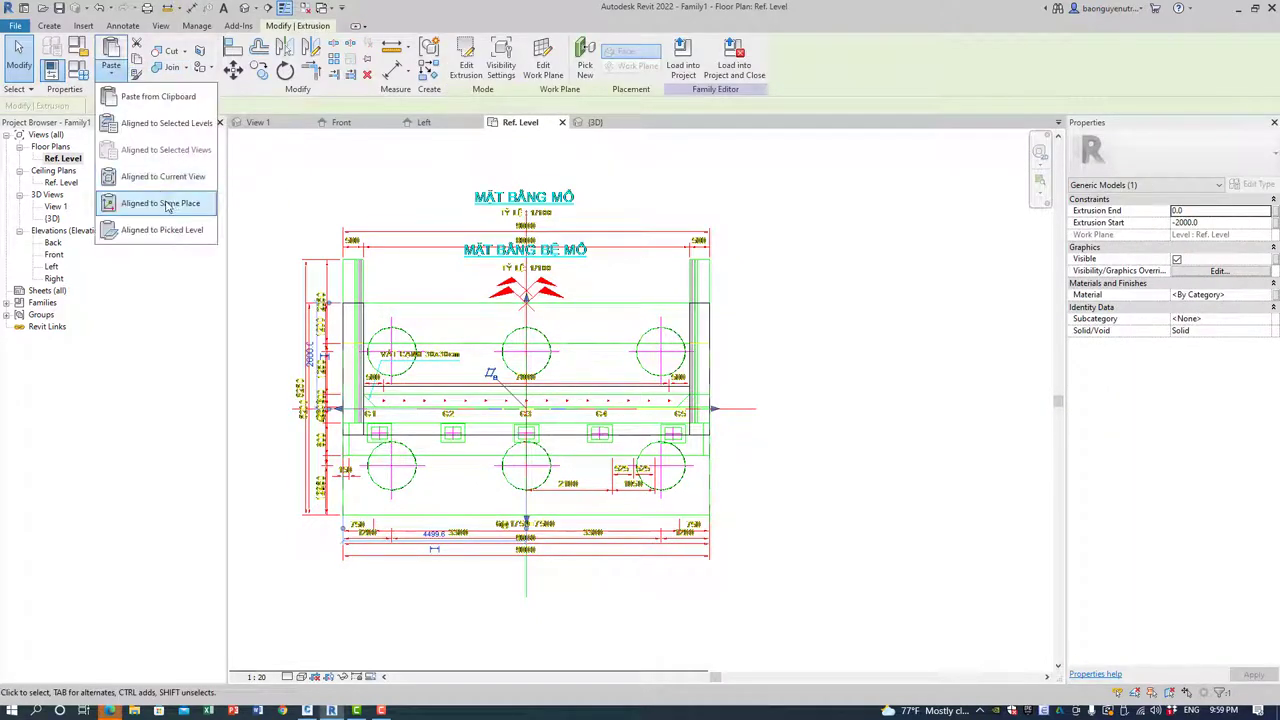
pyautogui.click(170, 207)
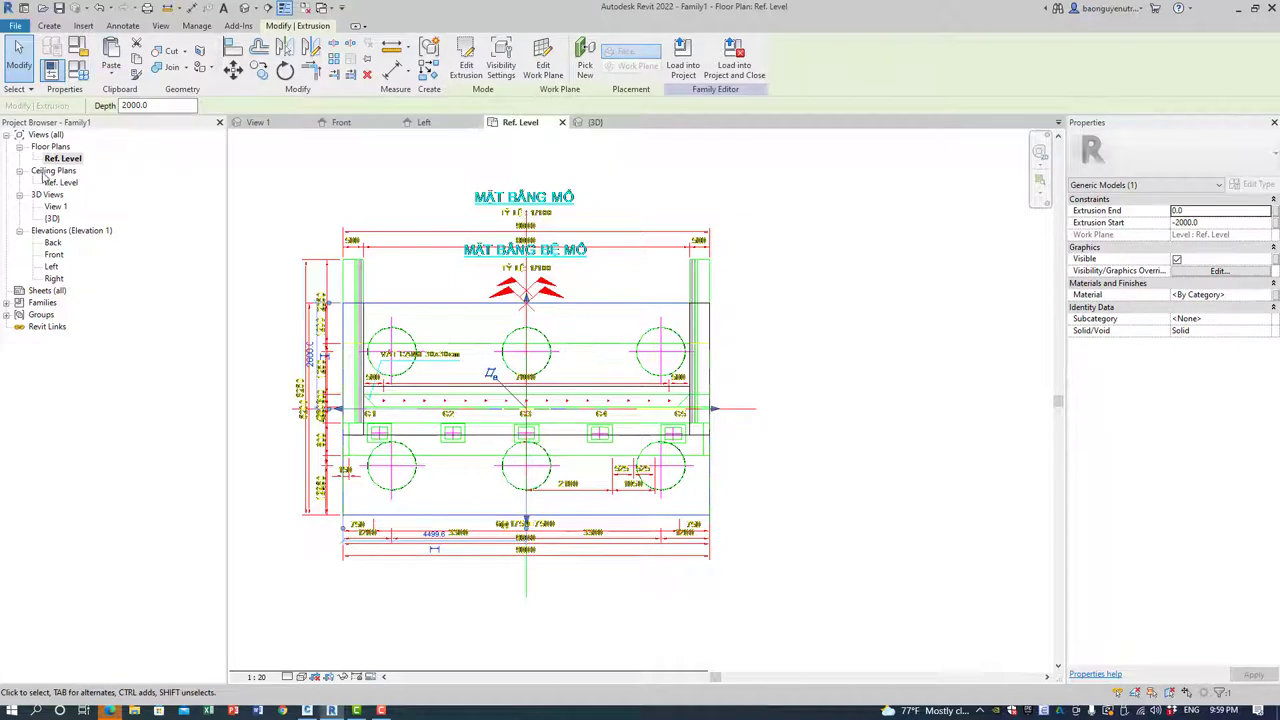
pyautogui.doubleClick(56, 255)
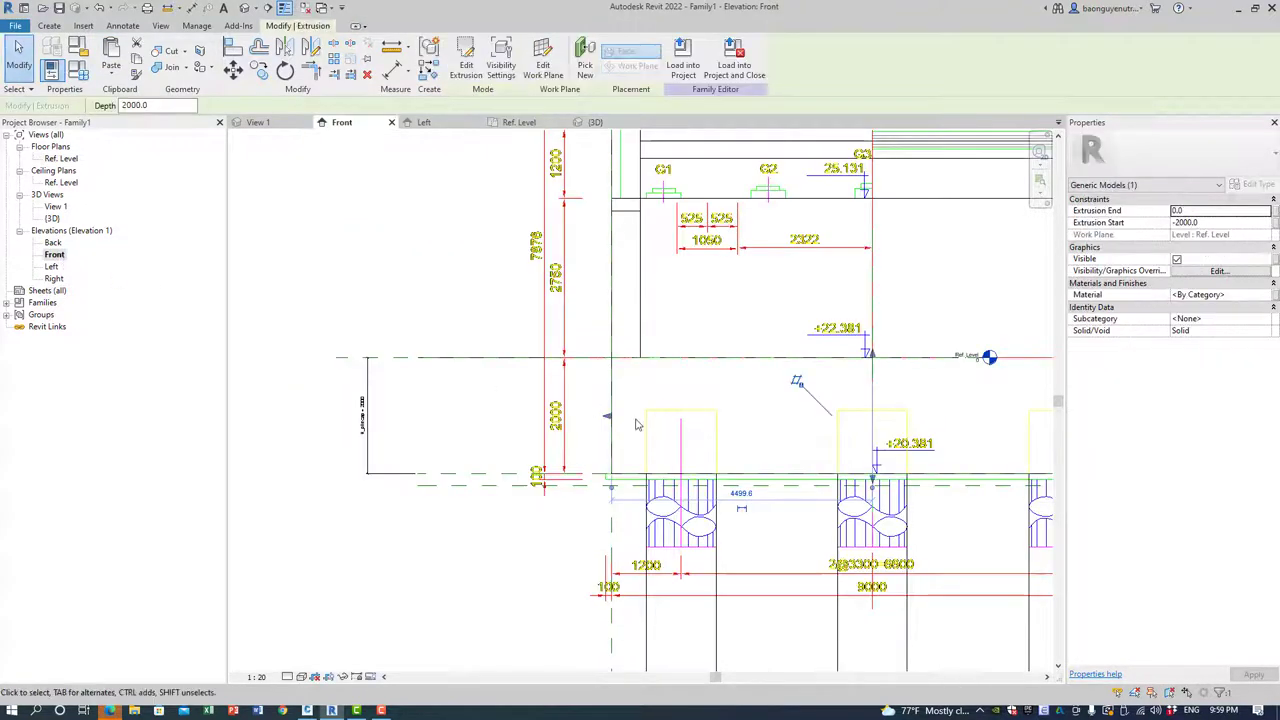
# Reshape the pasted copy so its top meets the footing underside and its bottom drops below.
pyautogui.moveTo(636, 425); pyautogui.dragTo(592, 402, button='middle')
pyautogui.moveTo(705, 412); pyautogui.dragTo(705, 418)
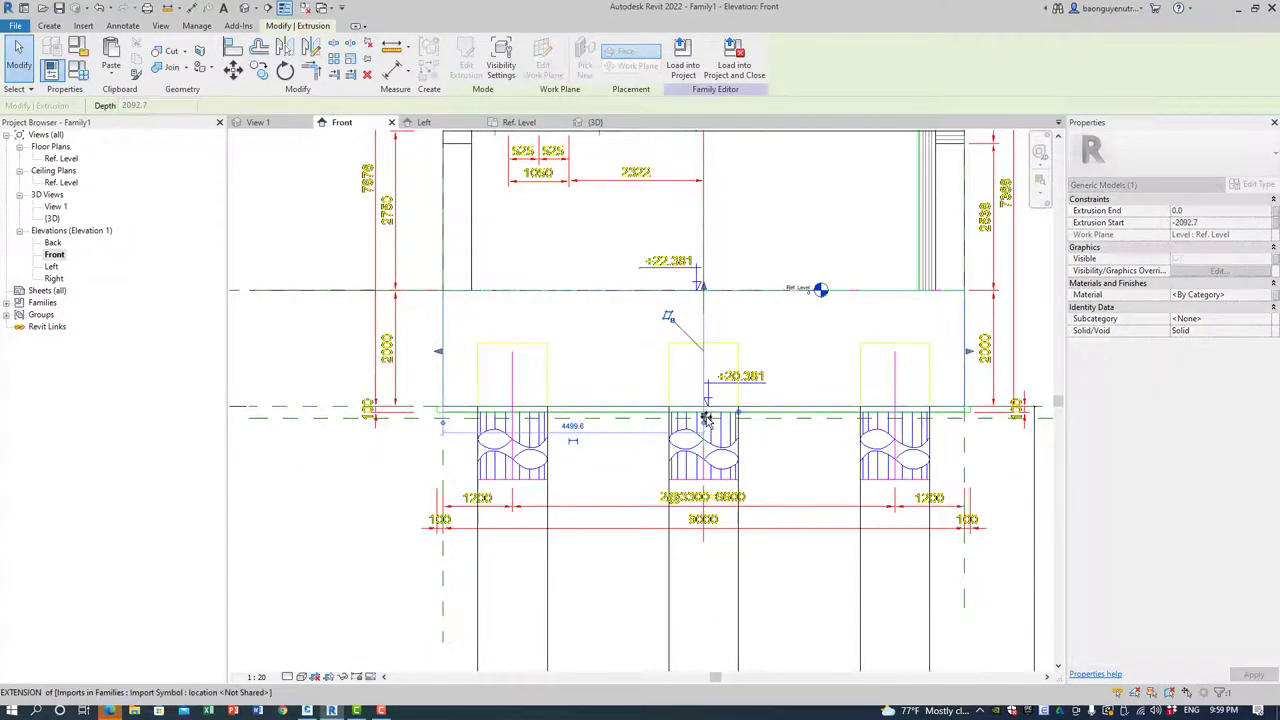
pyautogui.click(432, 387)
pyautogui.scroll(1, 432, 387)
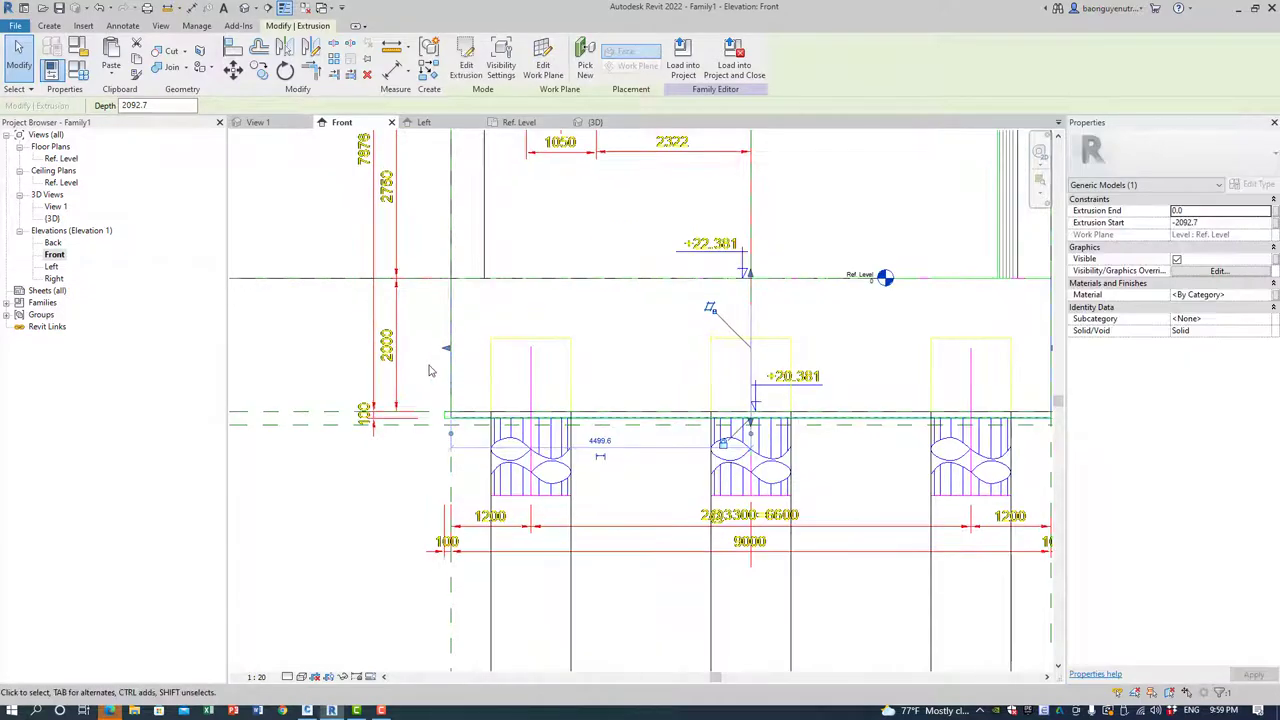
pyautogui.scroll(1, 432, 387)
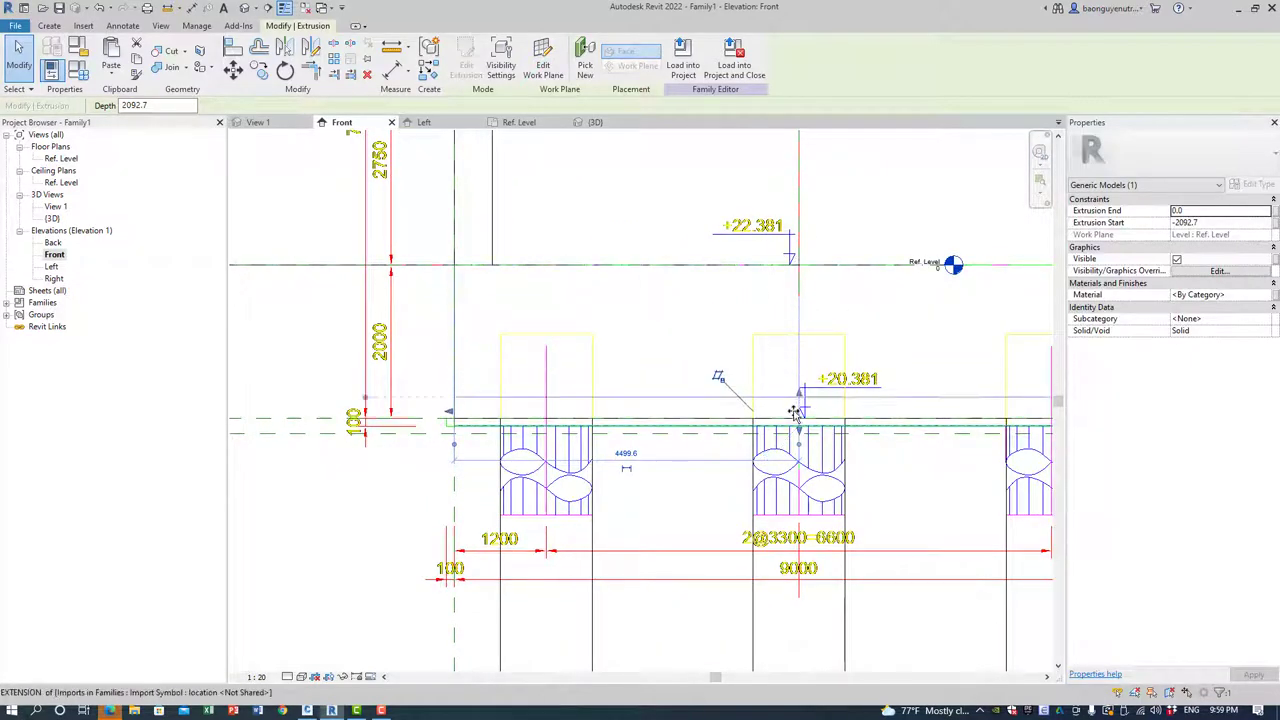
pyautogui.moveTo(798, 263); pyautogui.dragTo(798, 396)
pyautogui.scroll(1, 443, 421)
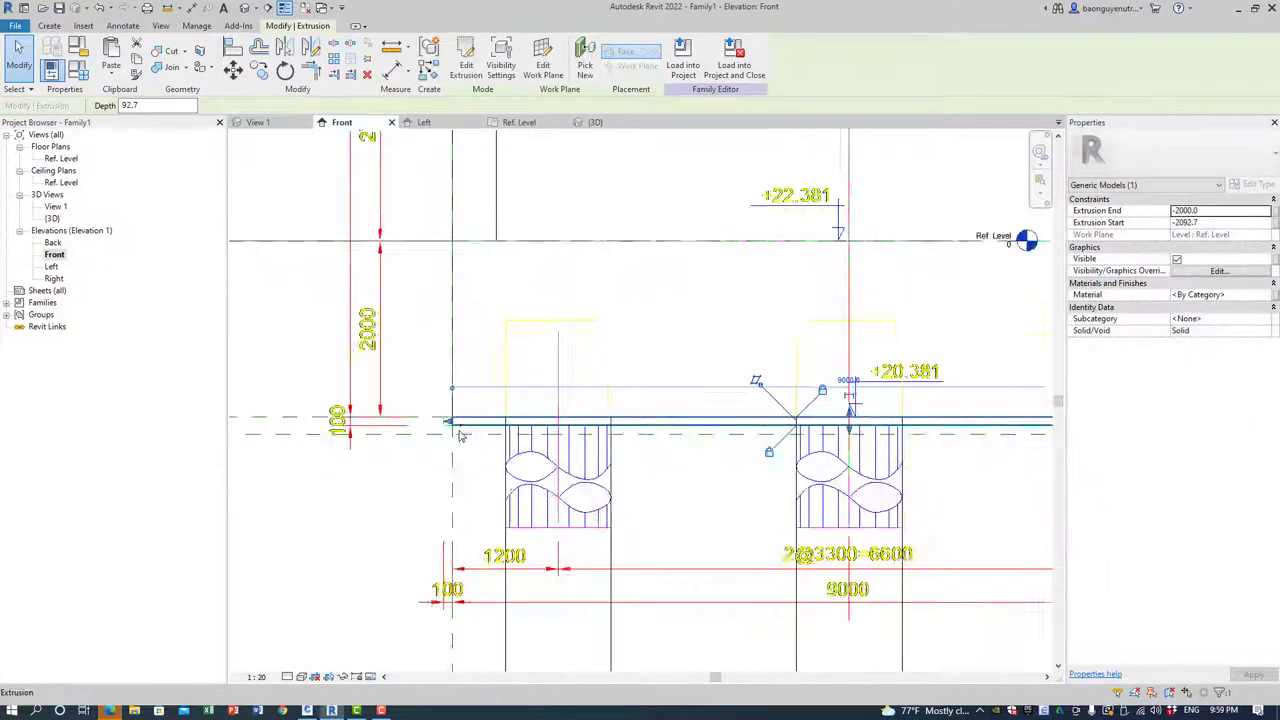
pyautogui.scroll(1, 443, 421)
# Extend the thin slab's right end past the footing.
pyautogui.click(436, 423)
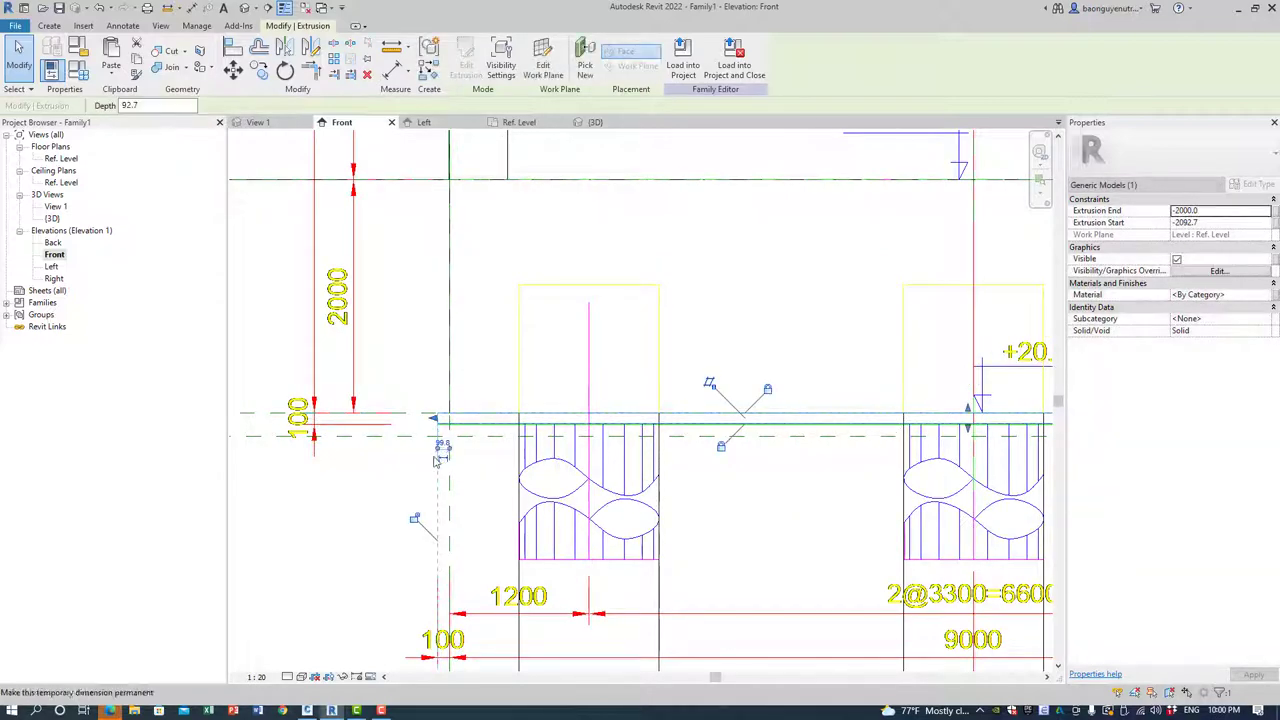
pyautogui.scroll(-3, 415, 525)
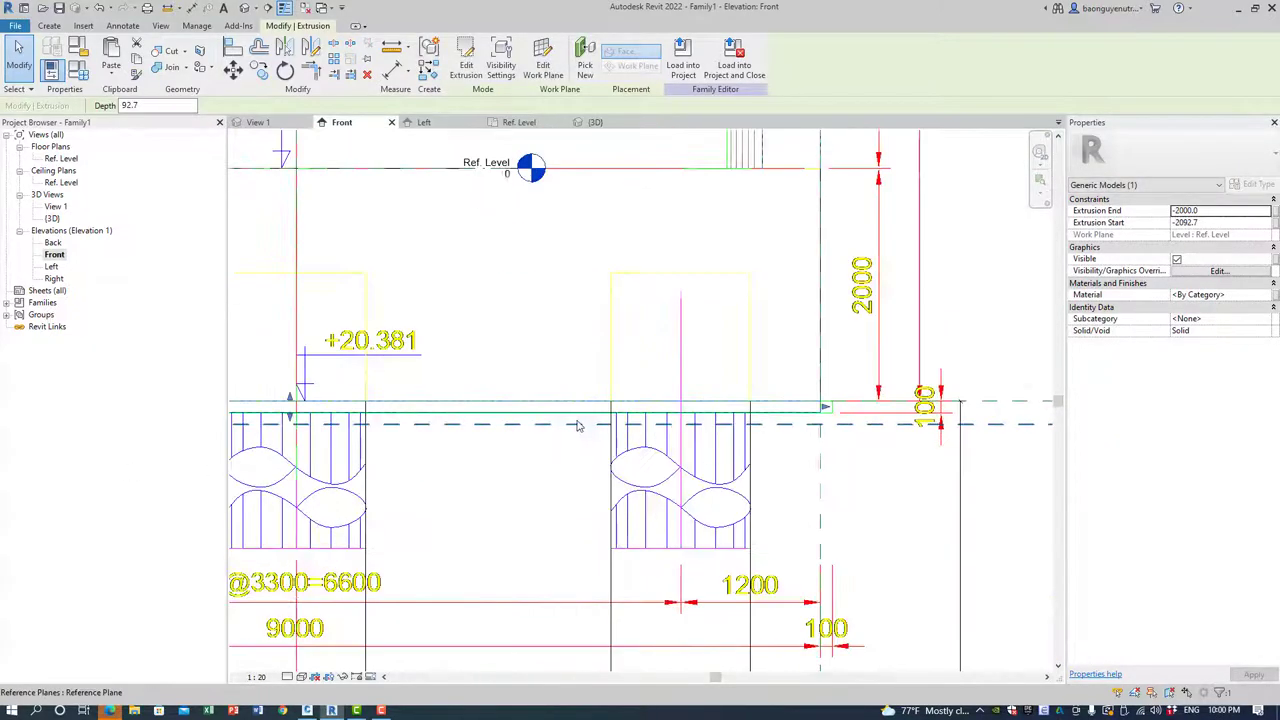
pyautogui.scroll(3, 1018, 400)
pyautogui.scroll(1, 1000, 402)
pyautogui.scroll(1, 860, 409)
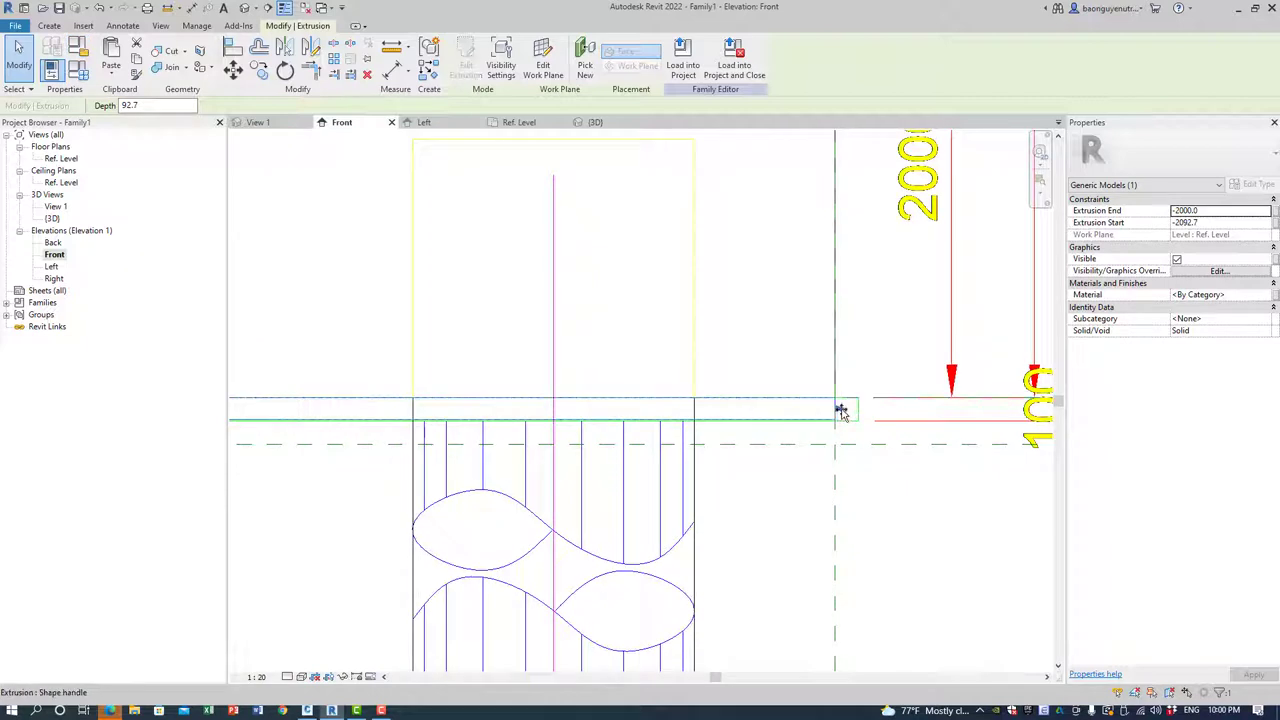
pyautogui.moveTo(846, 409); pyautogui.dragTo(862, 413)
pyautogui.scroll(1, 883, 434)
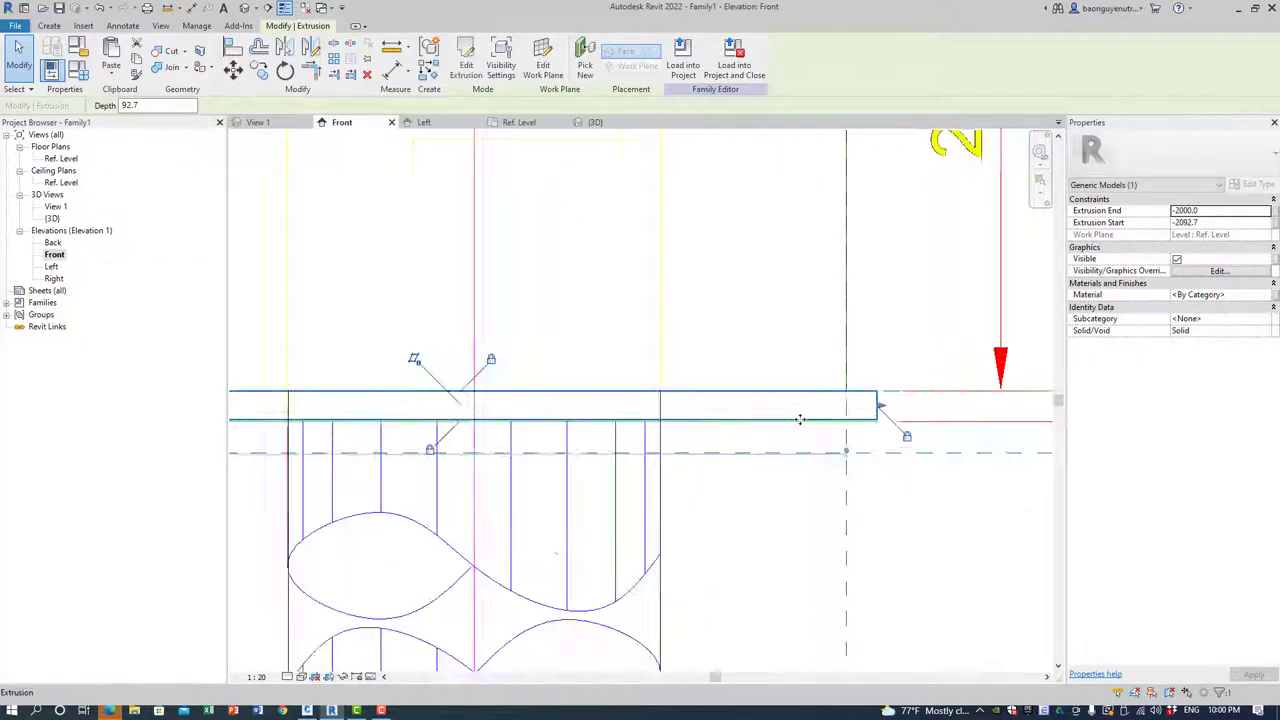
pyautogui.scroll(1, 800, 435)
# Align the slab edge to the reference plane, removing constraints, and check it in 3D.
pyautogui.press('a')
pyautogui.press('l')
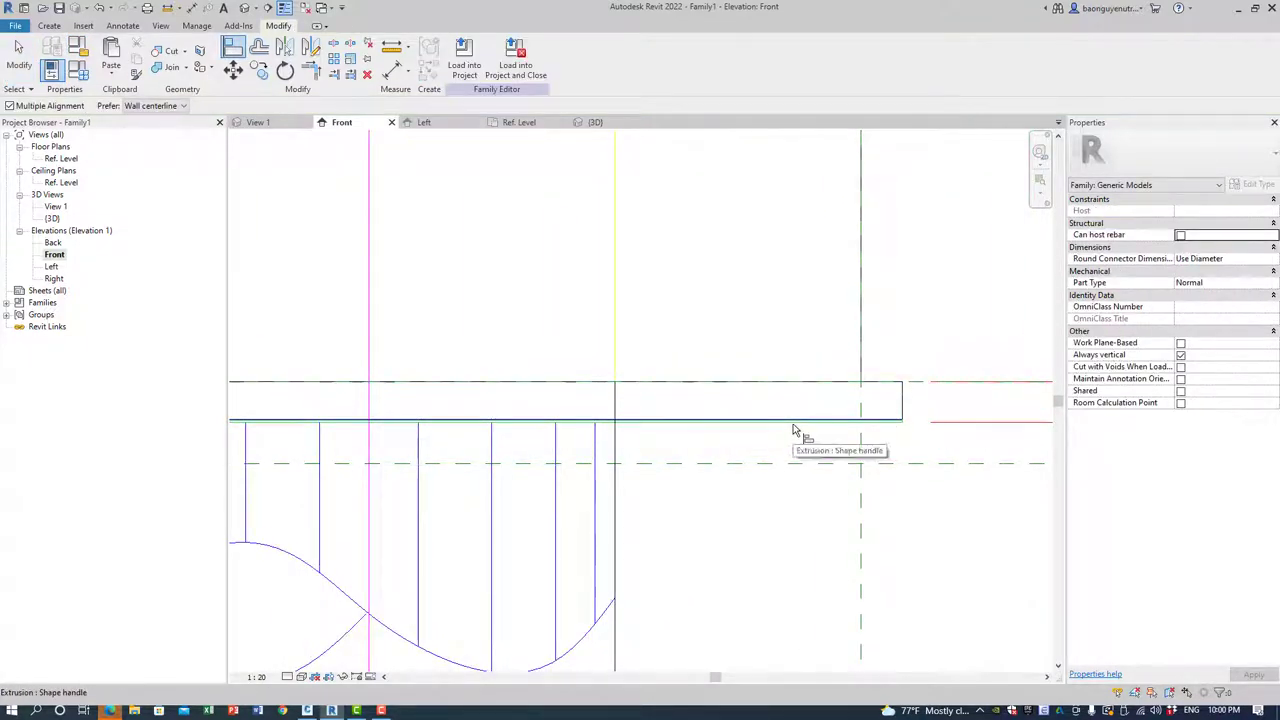
pyautogui.click(800, 429)
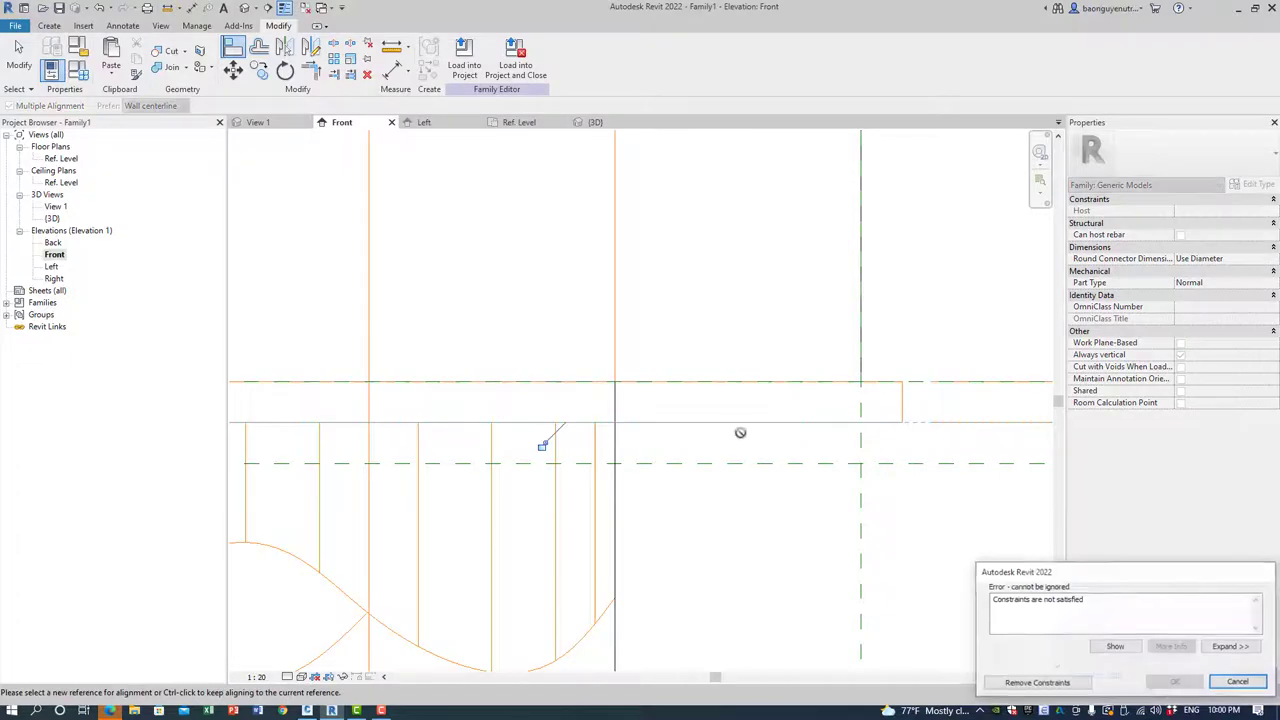
pyautogui.click(1028, 684)
pyautogui.press('Escape')
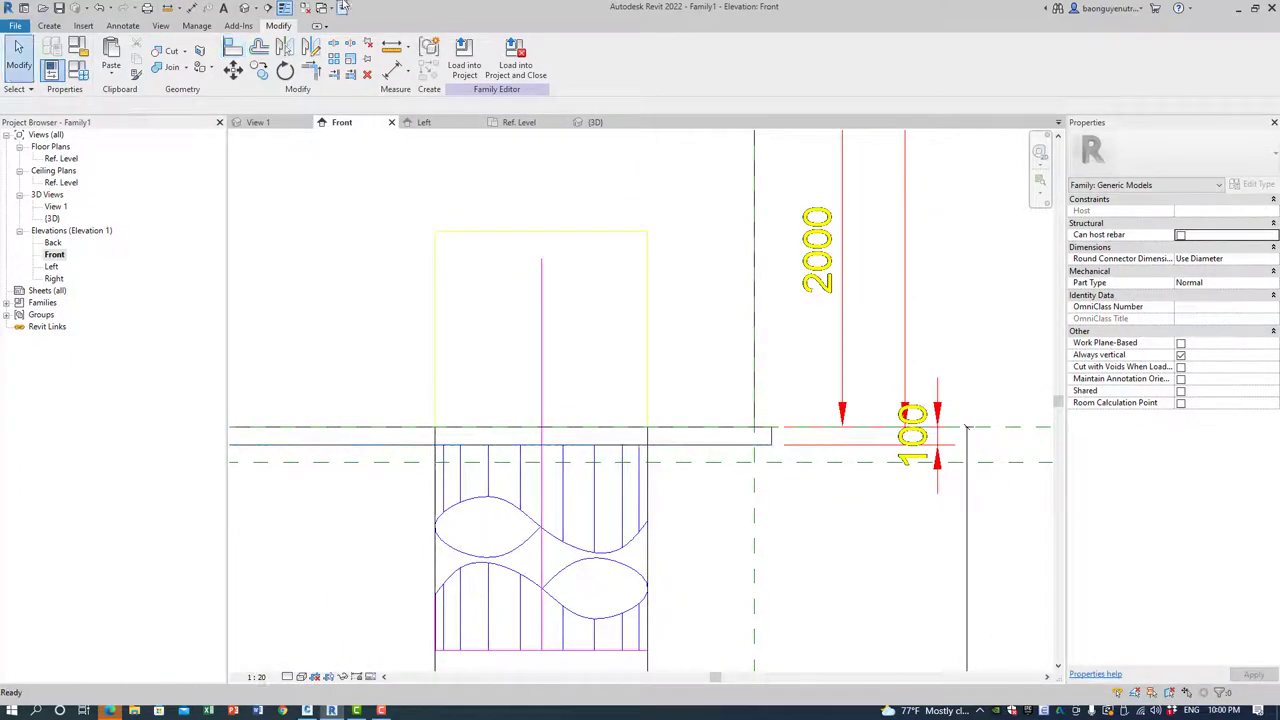
pyautogui.click(253, 9)
pyautogui.moveTo(640, 420)
pyautogui.keyDown('shift'); pyautogui.mouseDown(button='middle')
pyautogui.moveTo(810, 516)
pyautogui.moveTo(544, 609)
pyautogui.mouseUp(button='middle'); pyautogui.keyUp('shift')
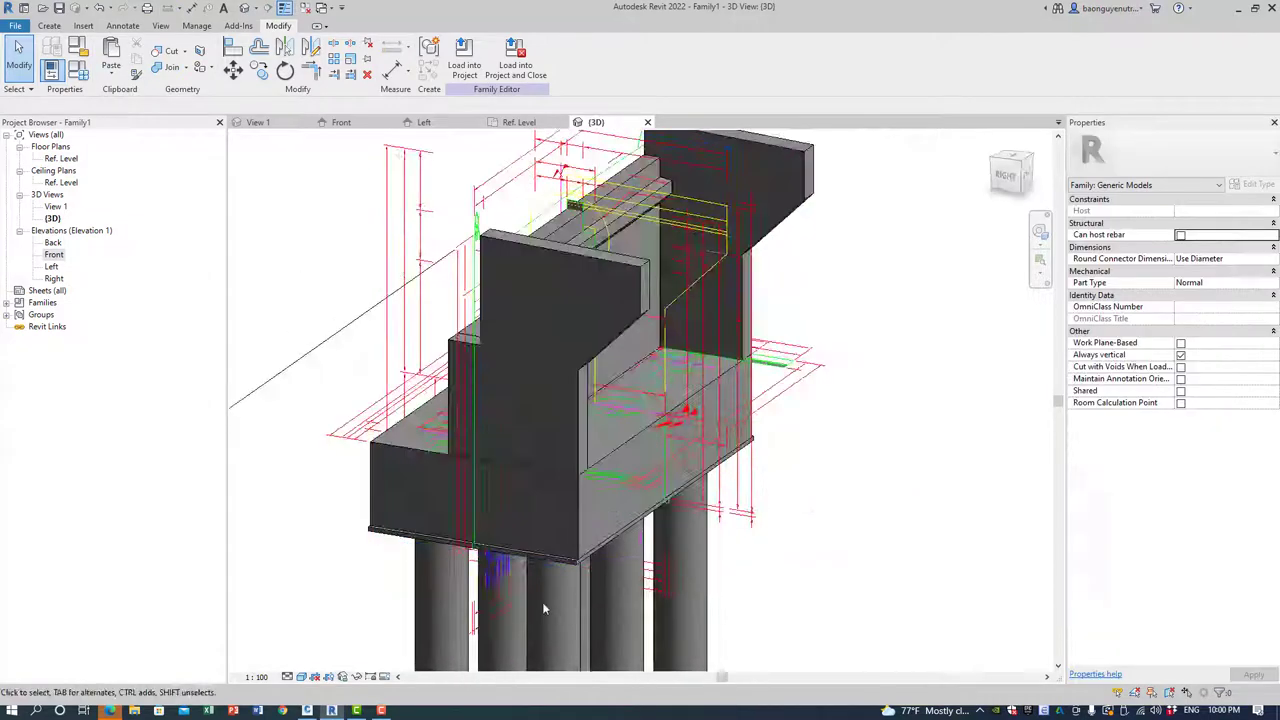
# In the Left elevation, stretch both ends of the lean-concrete slab slightly past the footing edges.
pyautogui.click(584, 567)
pyautogui.doubleClick(52, 266)
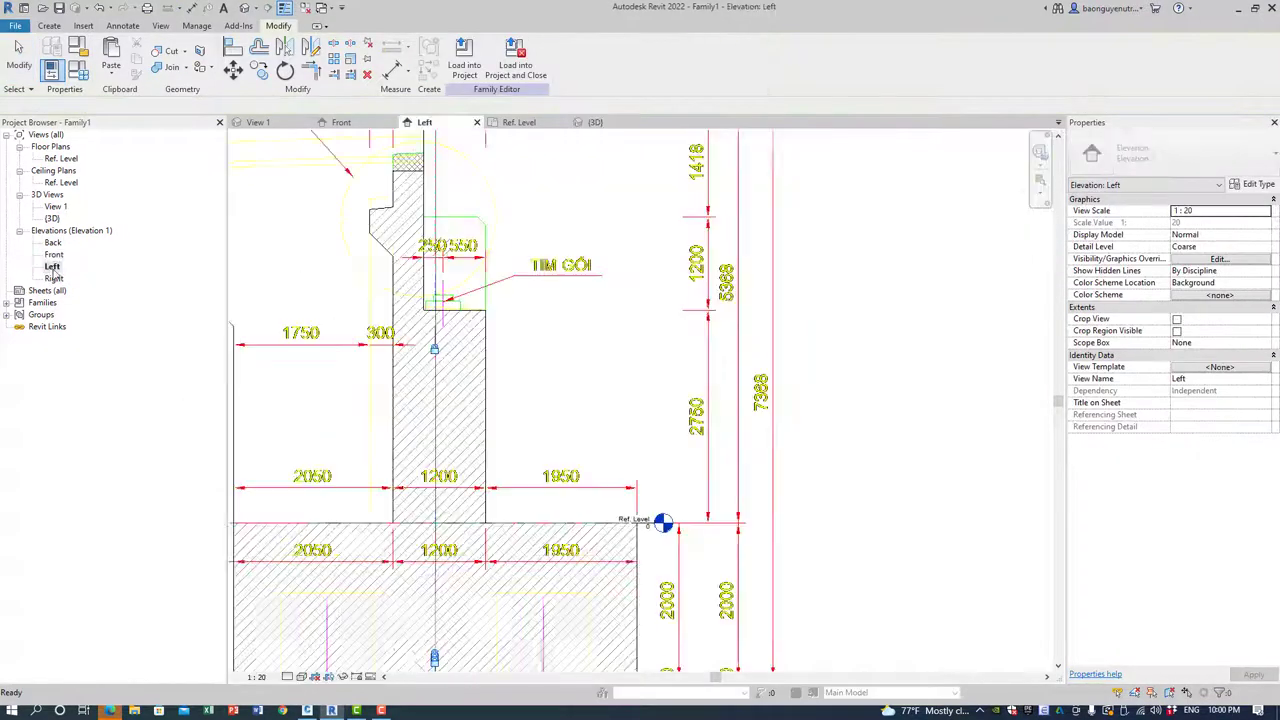
pyautogui.scroll(-3, 689, 517)
pyautogui.scroll(2, 697, 451)
pyautogui.scroll(3, 590, 466)
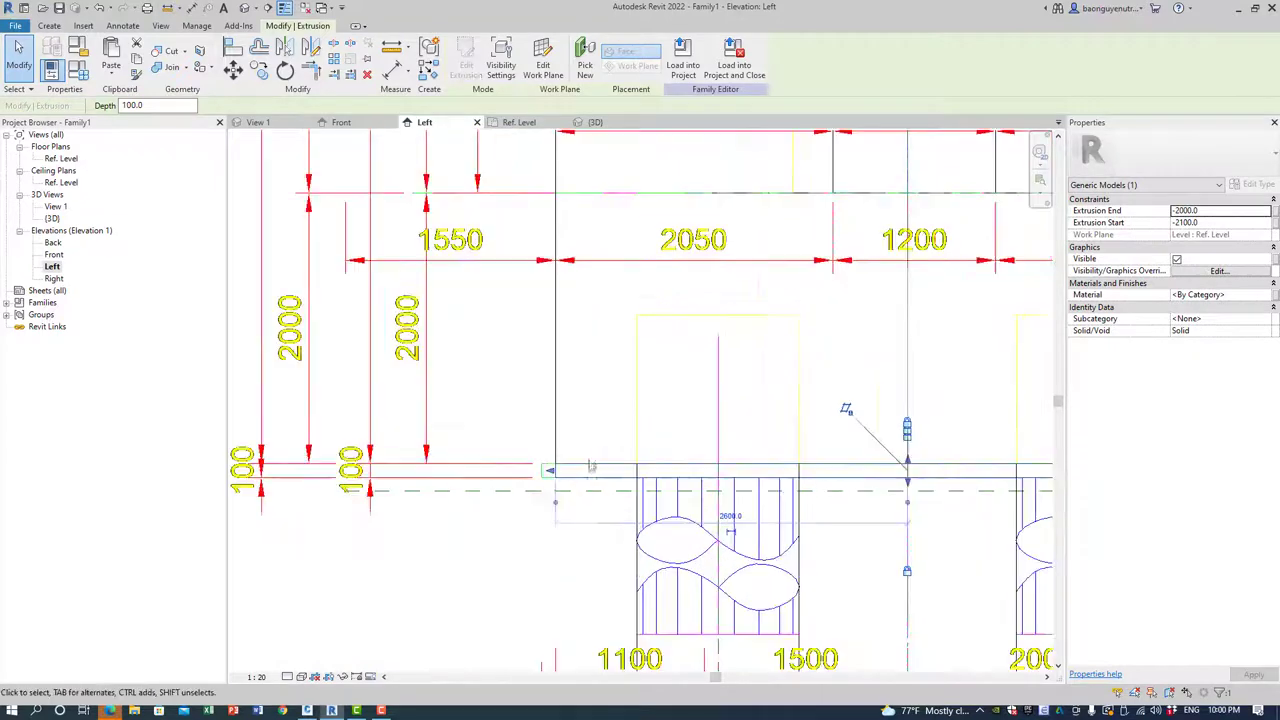
pyautogui.scroll(2, 590, 466)
pyautogui.moveTo(551, 460)
pyautogui.mouseDown()
pyautogui.moveTo(539, 480)
pyautogui.moveTo(509, 443)
pyautogui.mouseUp()
pyautogui.scroll(-2, 509, 440)
pyautogui.moveTo(509, 437); pyautogui.dragTo(323, 434, button='middle')
pyautogui.scroll(3, 697, 424)
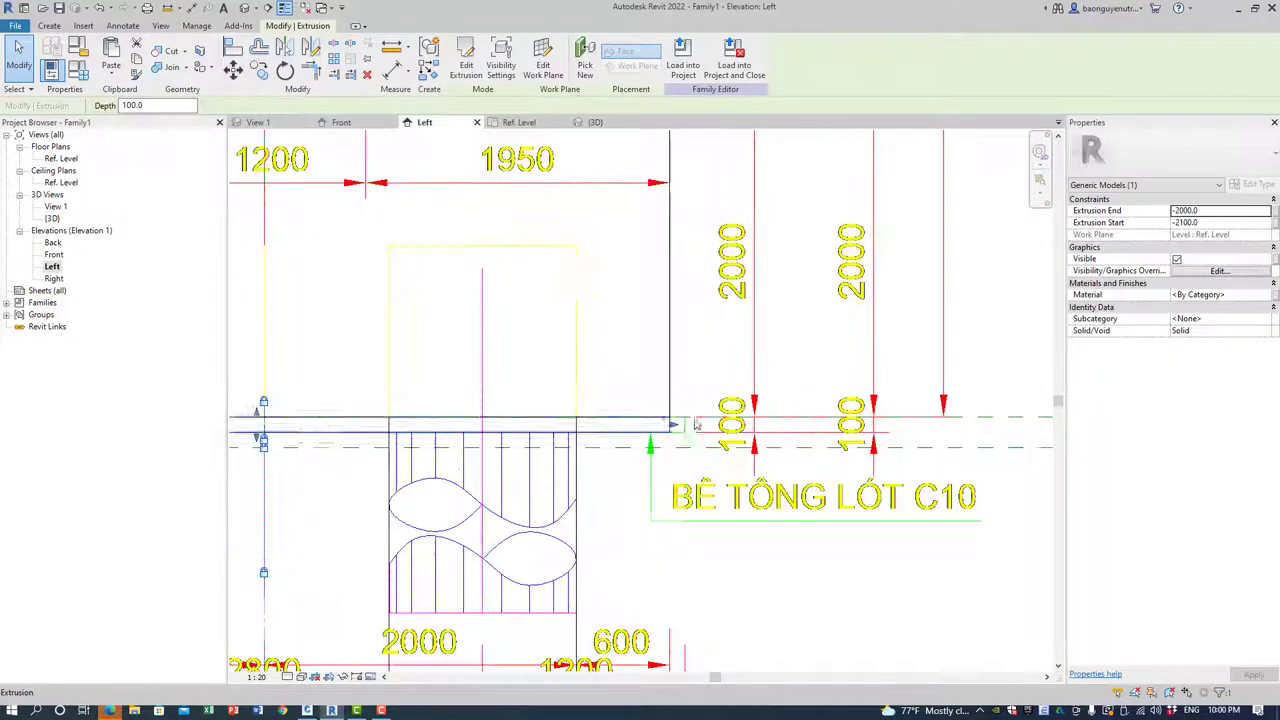
pyautogui.moveTo(675, 424); pyautogui.dragTo(706, 450)
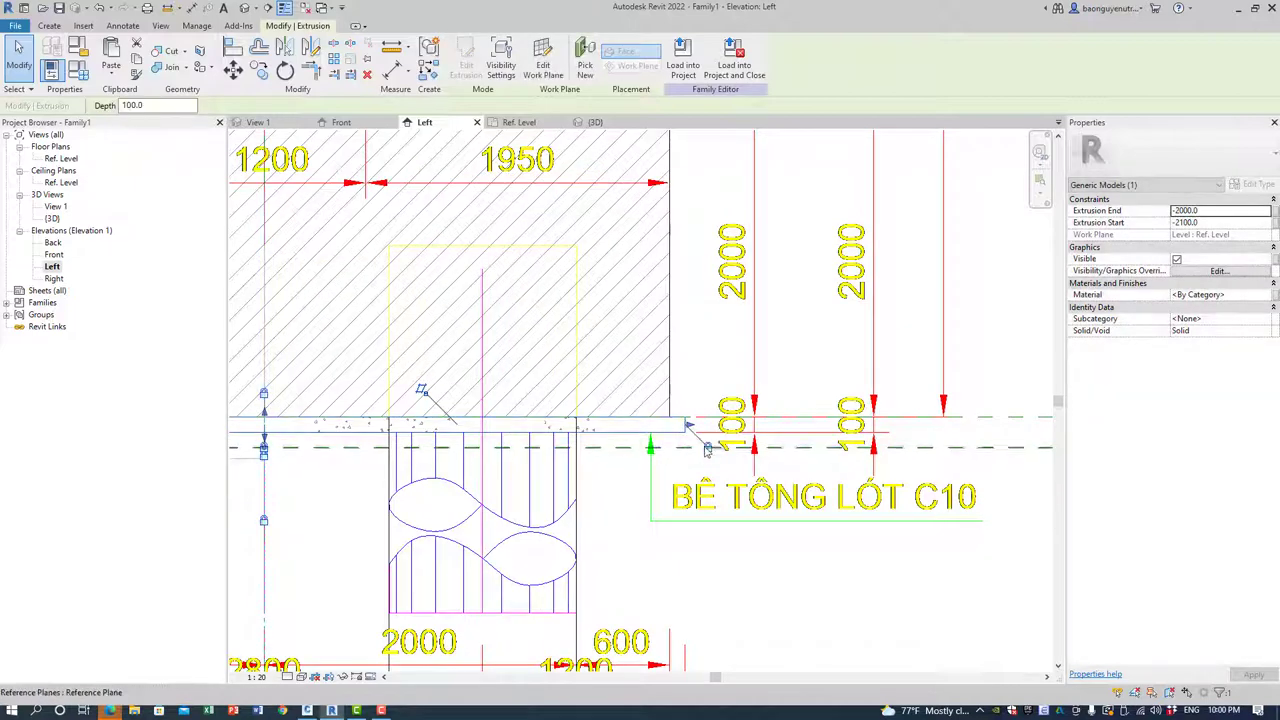
pyautogui.click(249, 8)
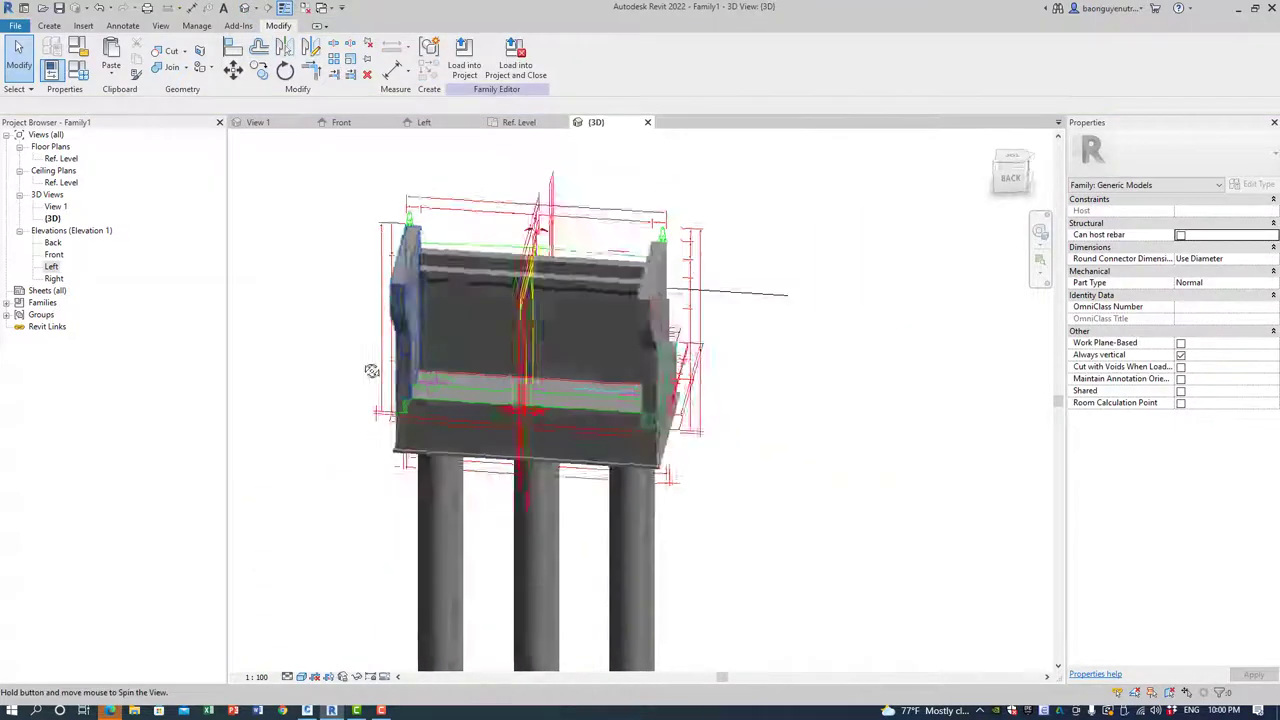
# On Ref. Level, sketch 600 x 450 pad rectangles at G1 and G2 and finish the extrusion.
pyautogui.doubleClick(66, 159)
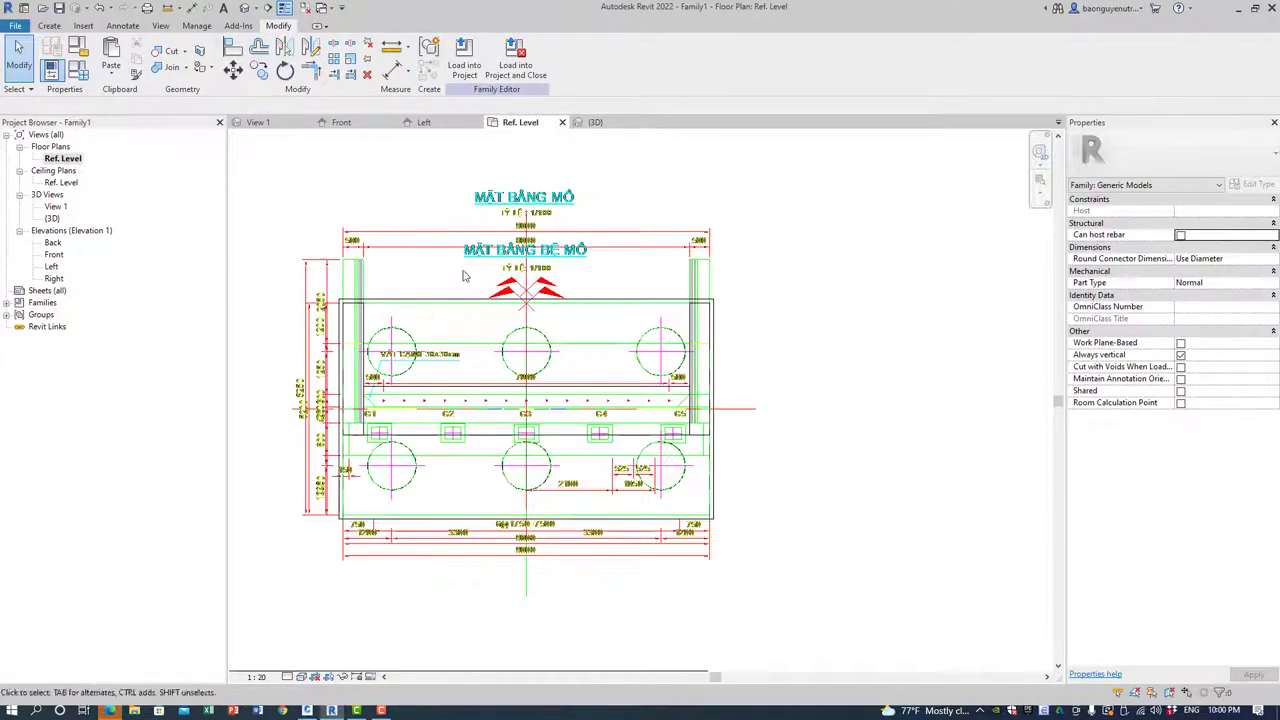
pyautogui.scroll(3, 541, 331)
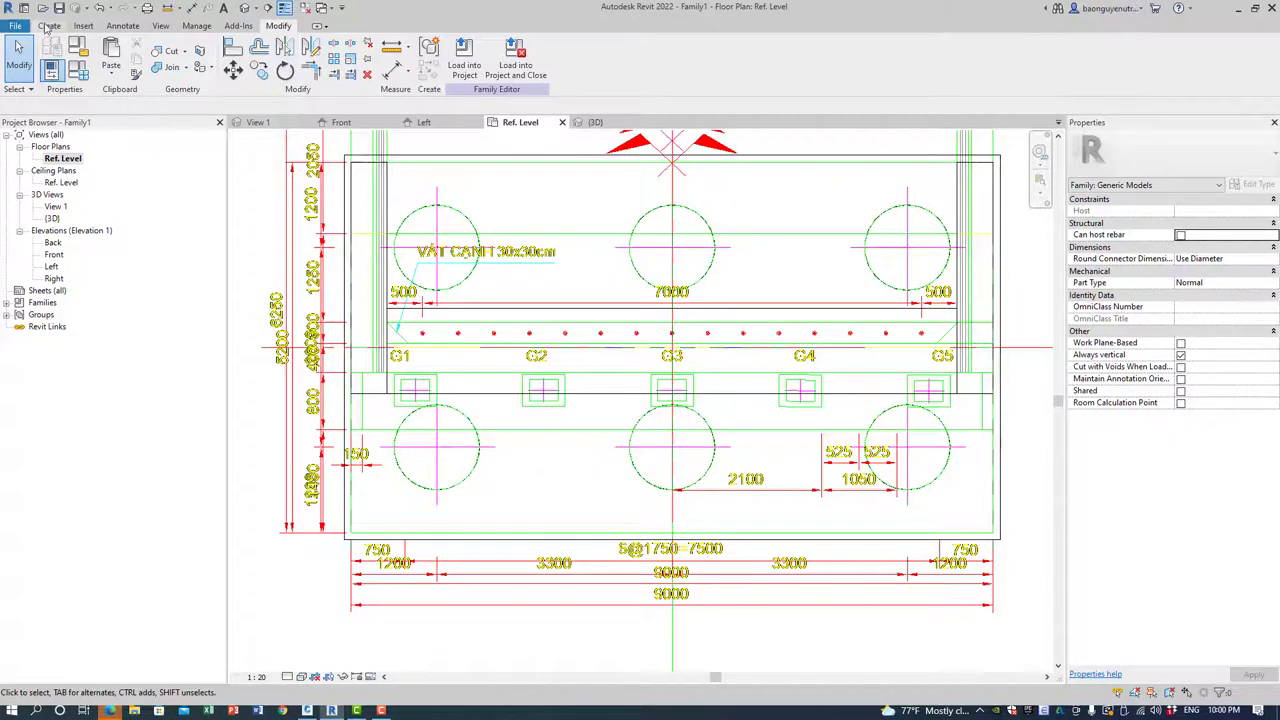
pyautogui.click(48, 26)
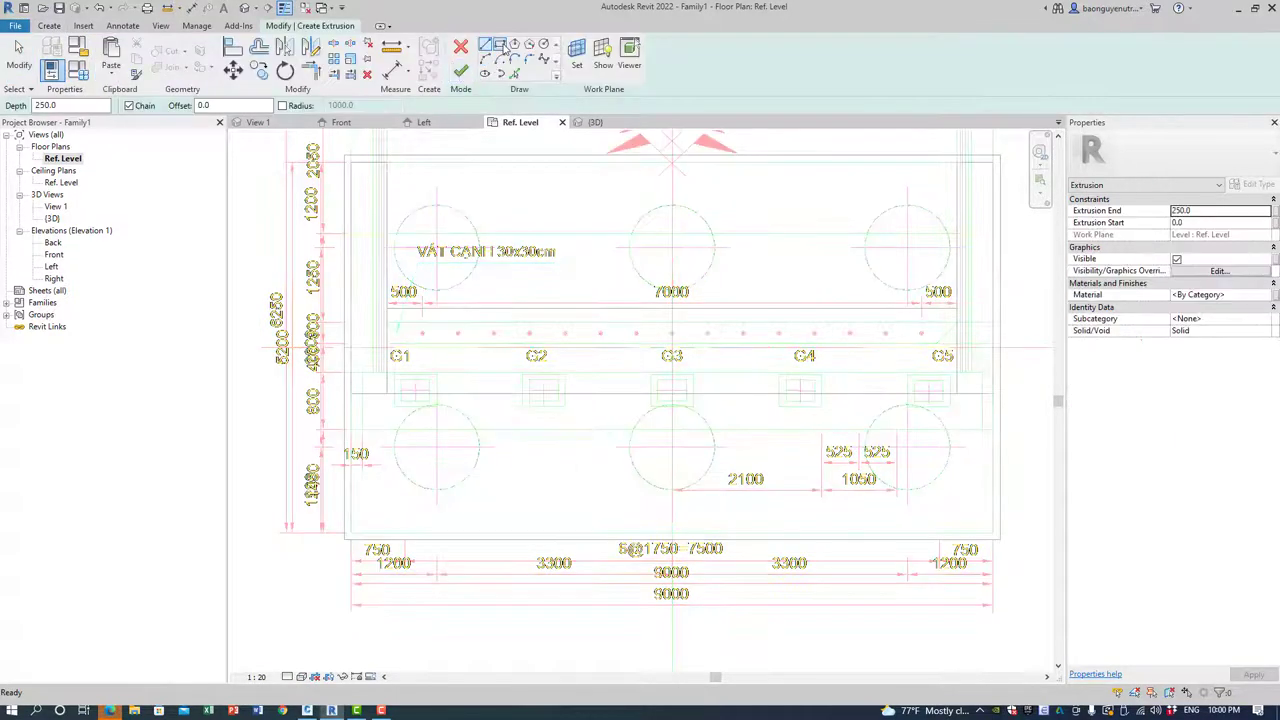
pyautogui.scroll(2, 410, 389)
pyautogui.scroll(2, 395, 373)
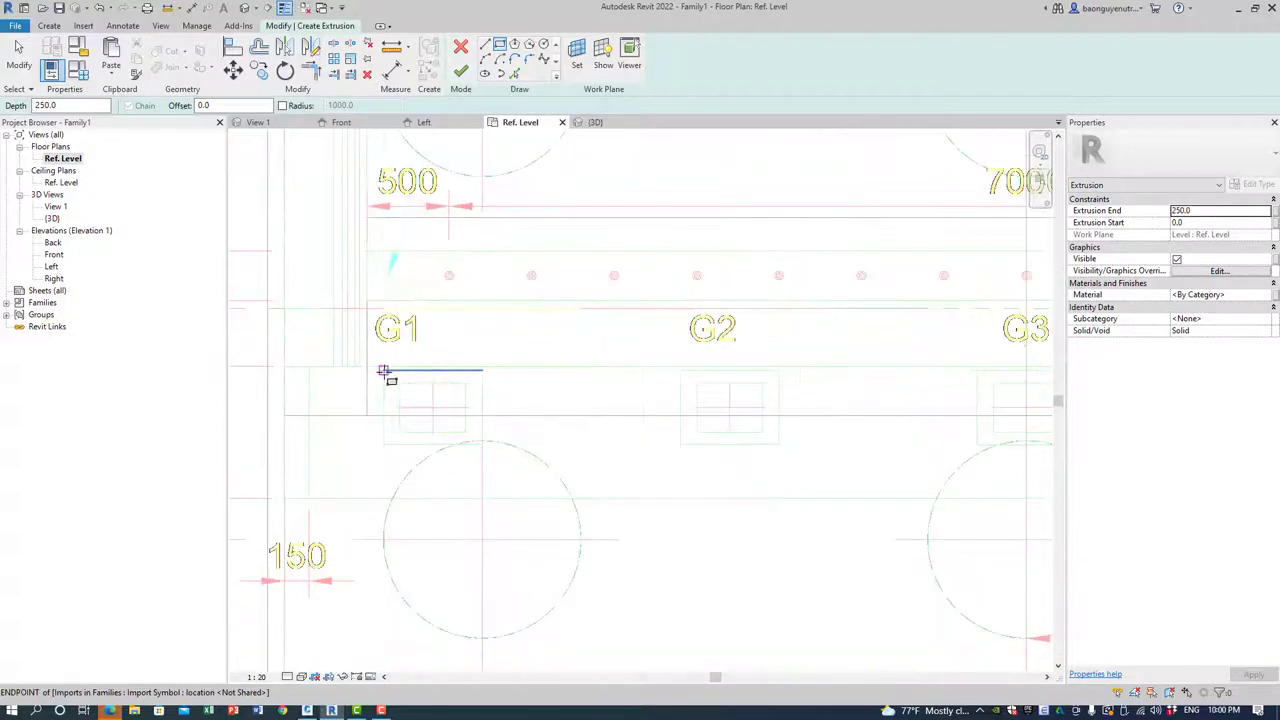
pyautogui.click(384, 370)
pyautogui.scroll(1, 481, 447)
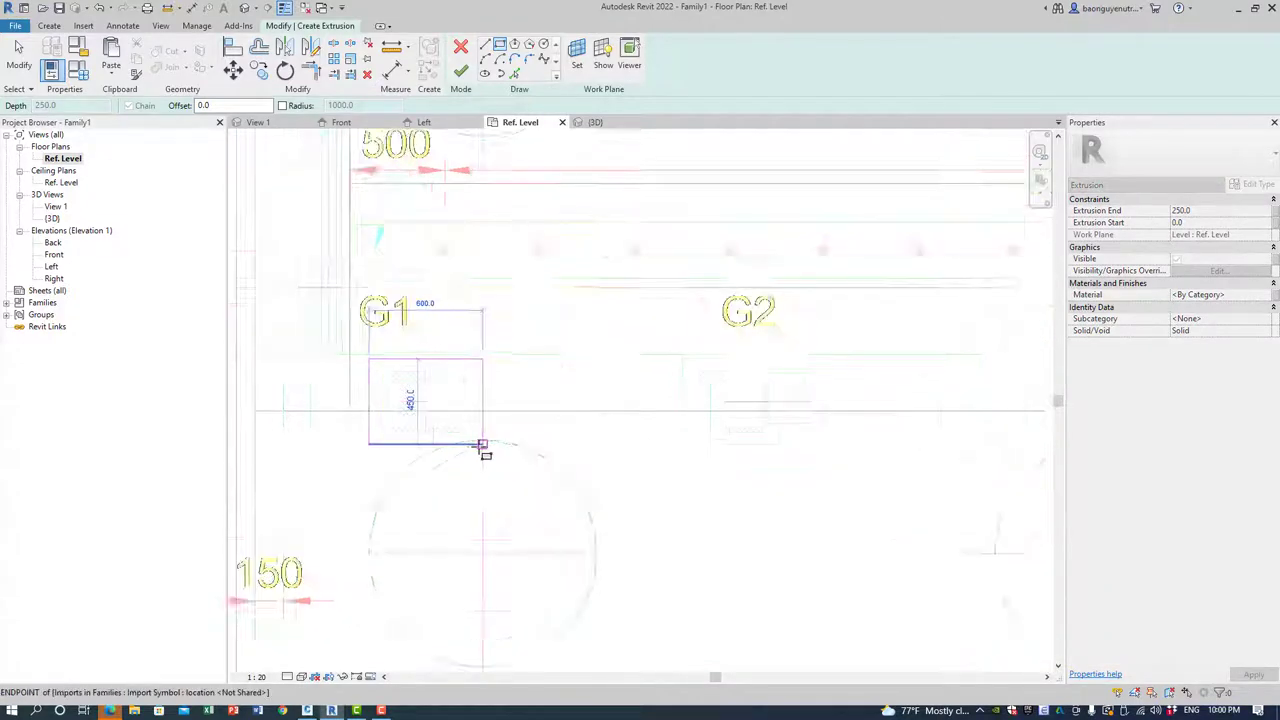
pyautogui.scroll(2, 485, 448)
pyautogui.click(485, 443)
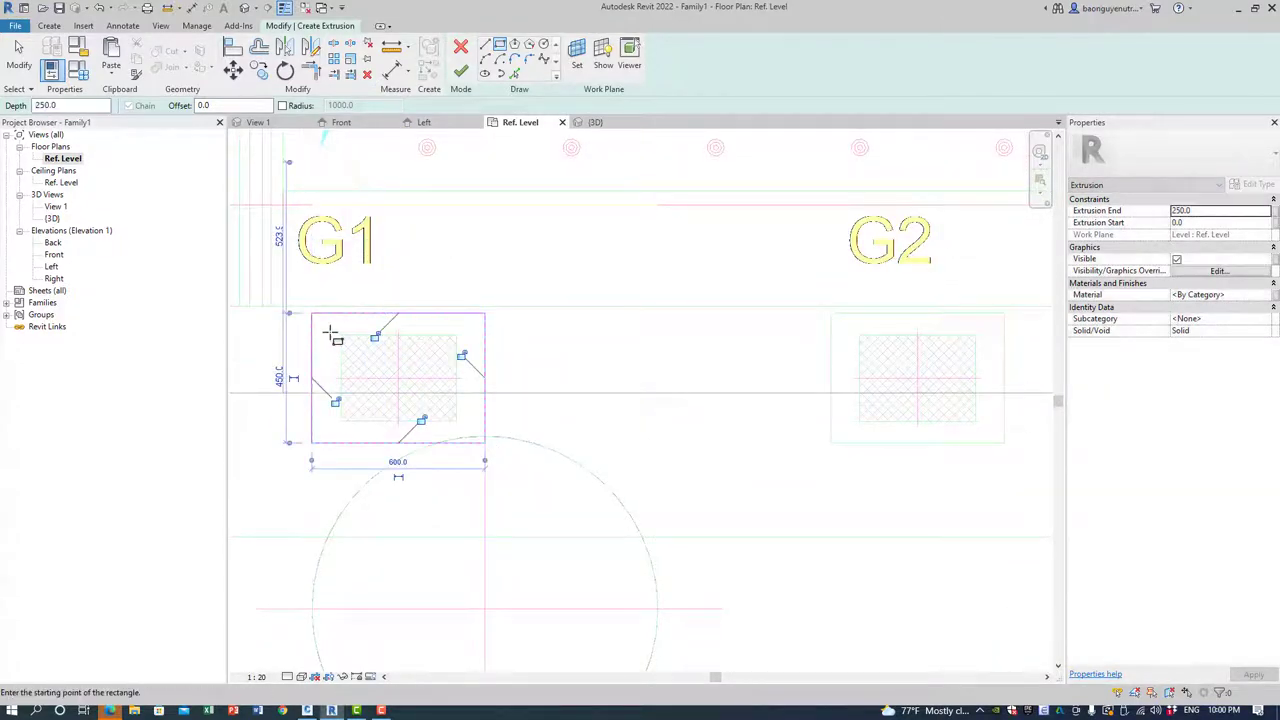
pyautogui.scroll(-1, 357, 428)
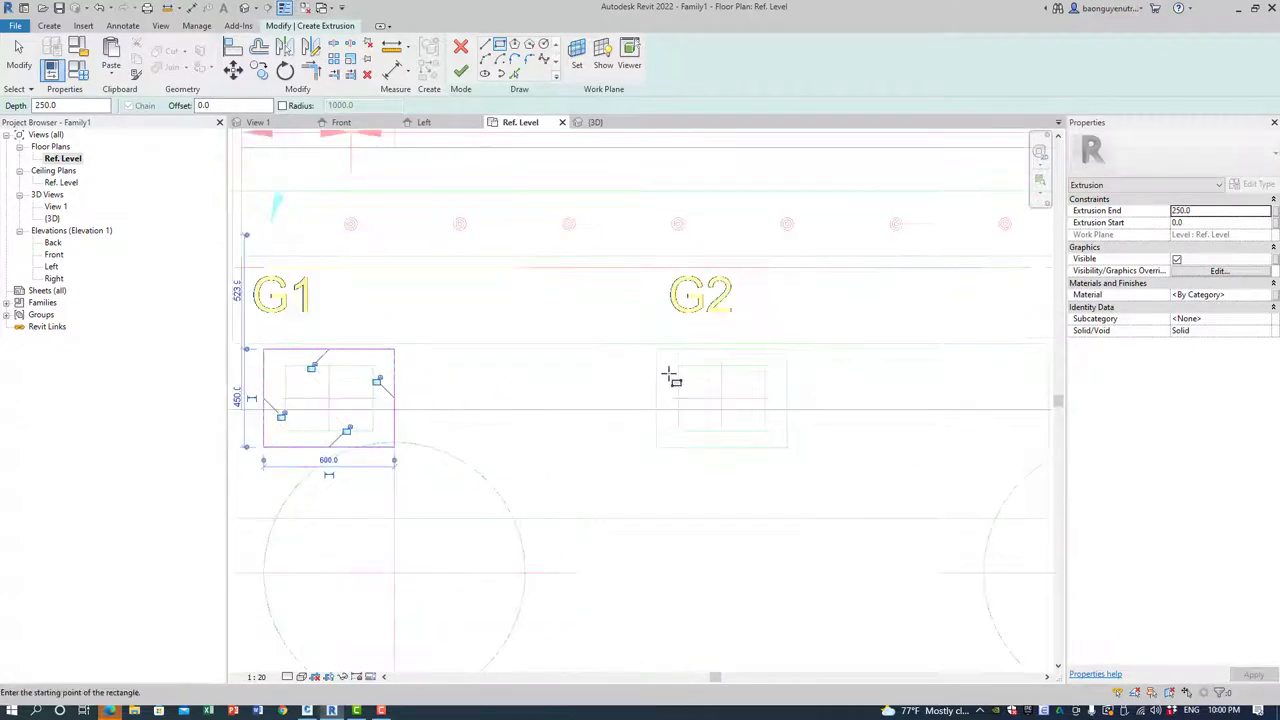
pyautogui.click(655, 350)
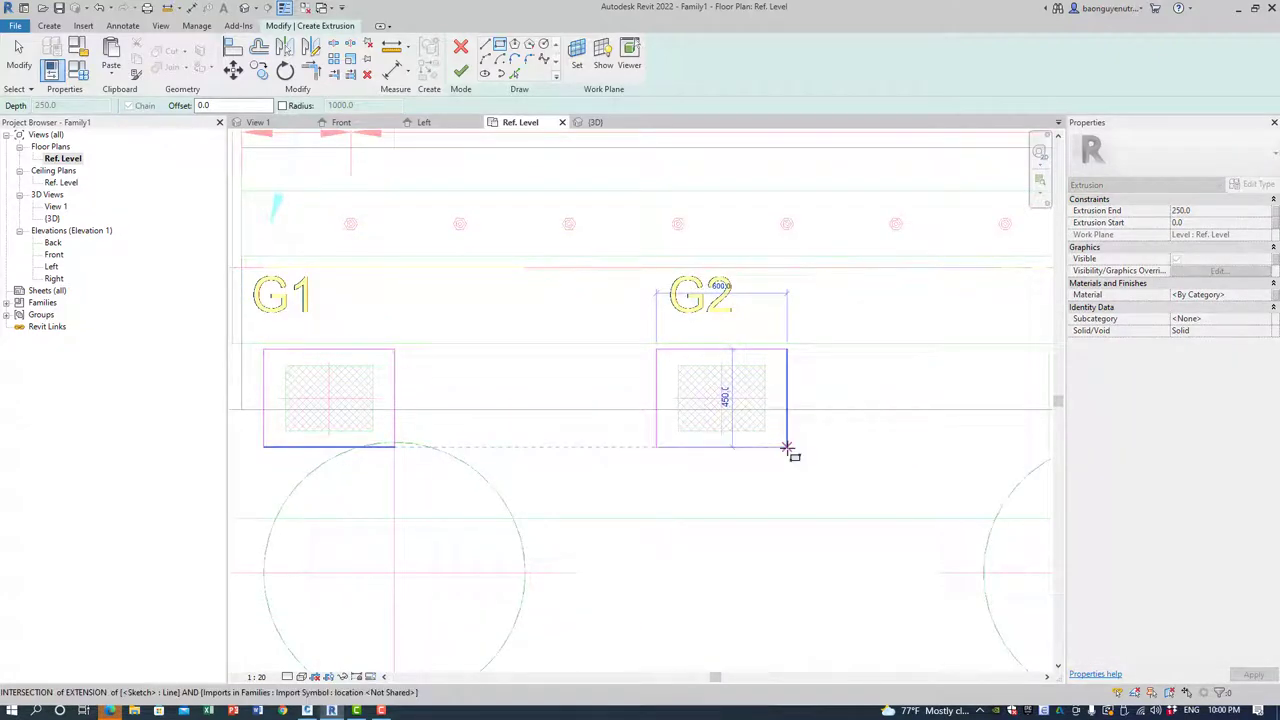
pyautogui.click(787, 447)
pyautogui.click(461, 70)
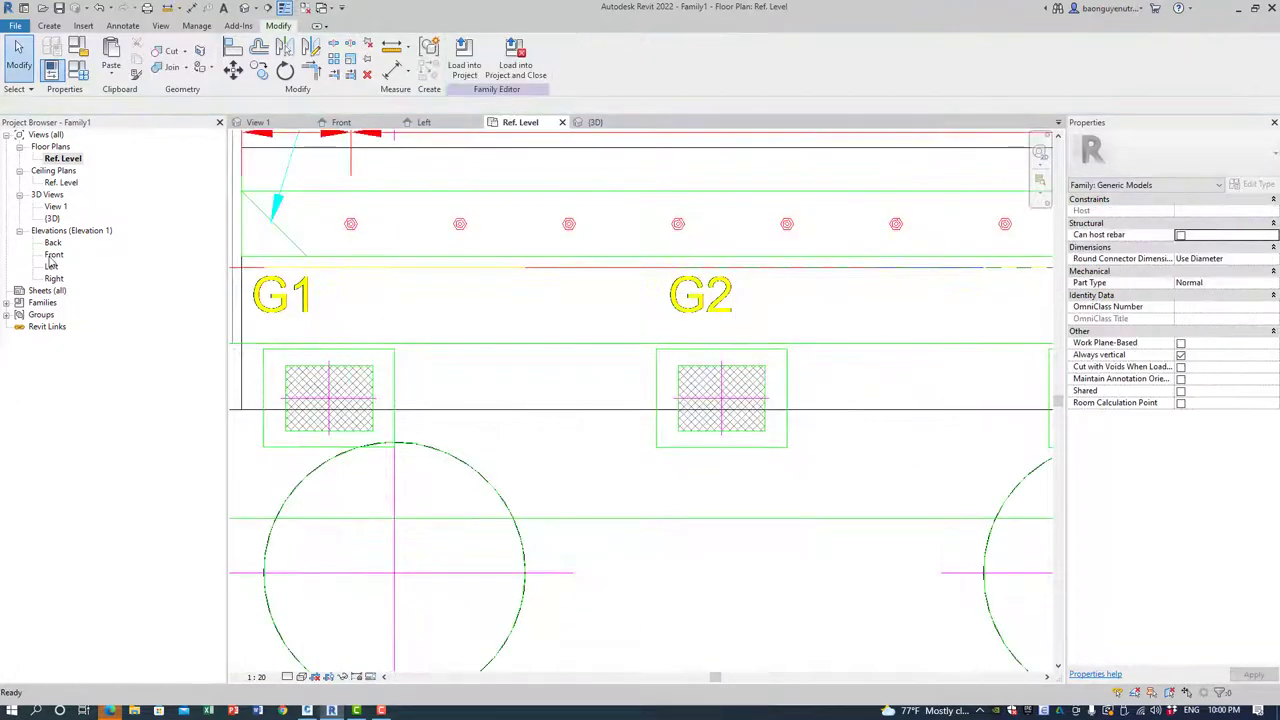
# In the Front elevation, temporarily hide the wide wall extrusion.
pyautogui.doubleClick(52, 255)
pyautogui.scroll(-2, 815, 538)
pyautogui.scroll(-2, 815, 538)
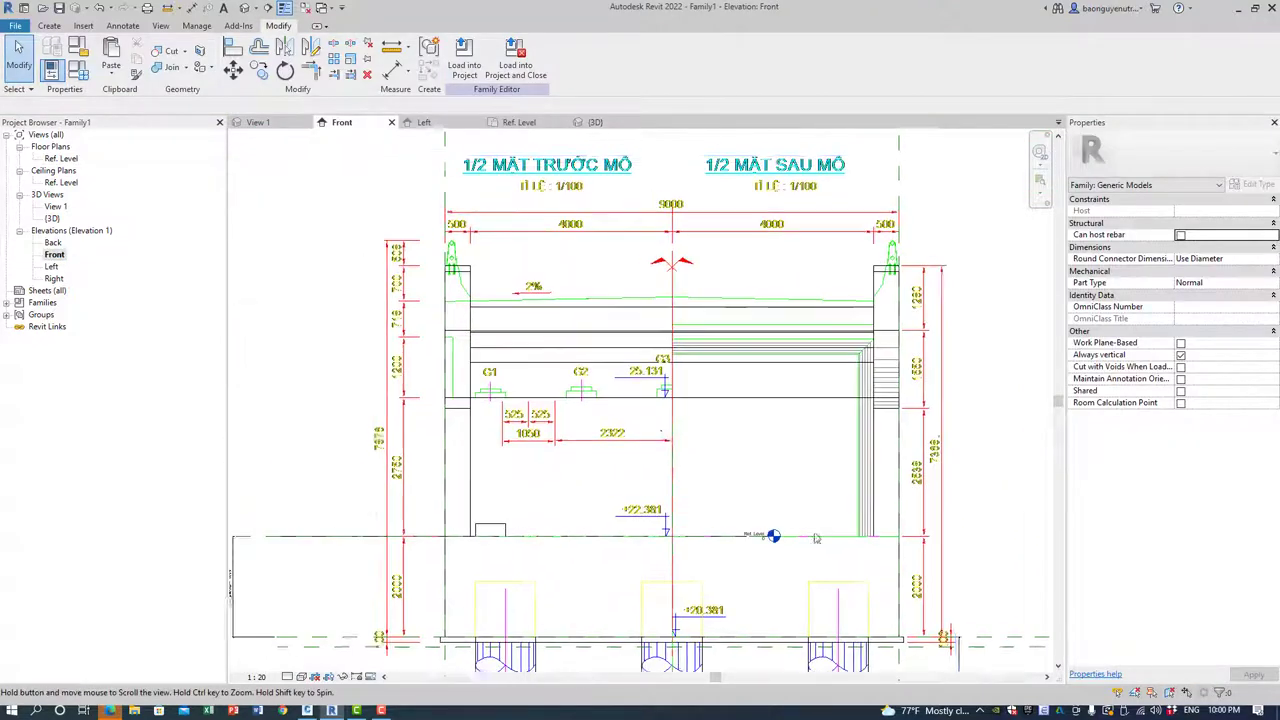
pyautogui.click(520, 398)
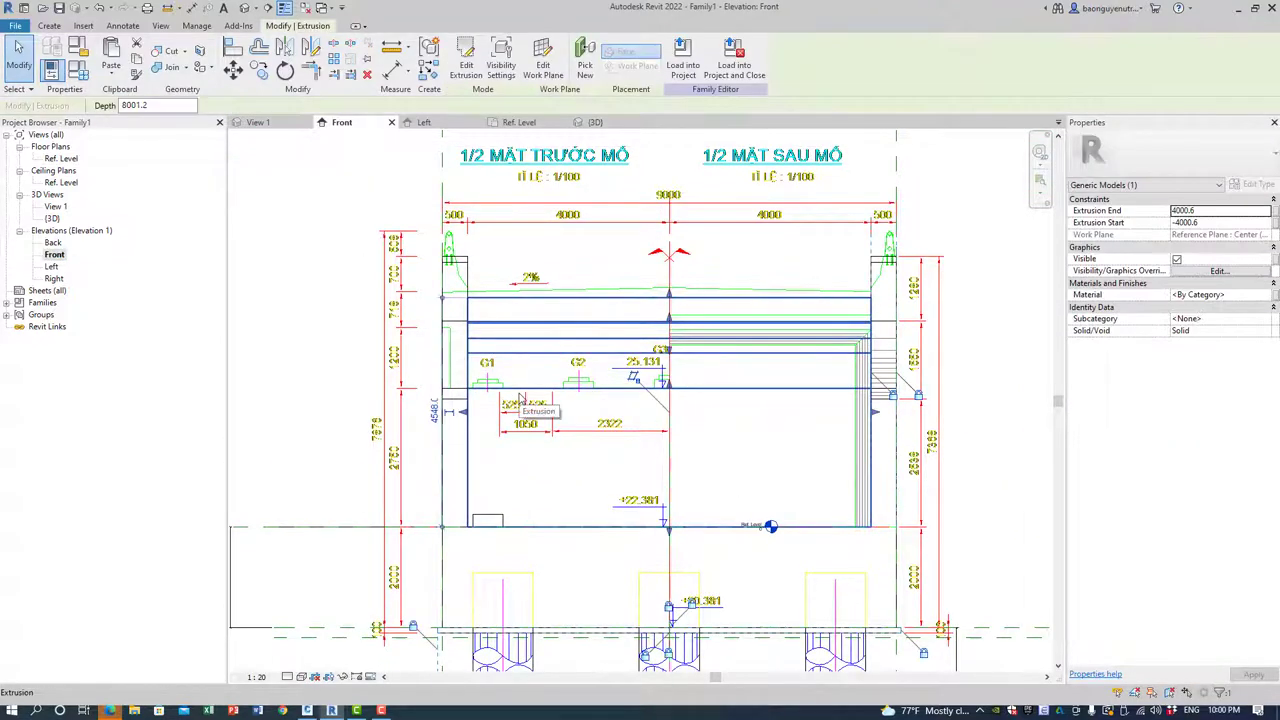
pyautogui.press('h')
pyautogui.press('h')
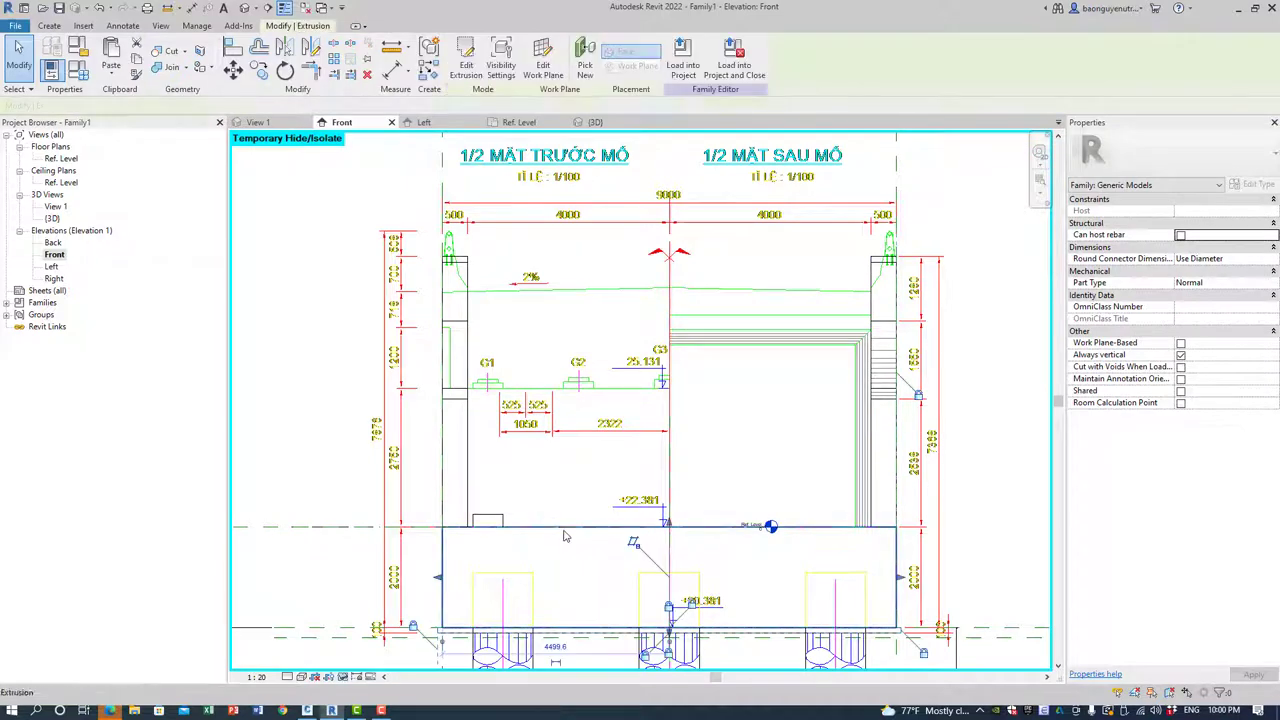
pyautogui.press('Escape')
pyautogui.moveTo(604, 604); pyautogui.dragTo(466, 537, button='middle')
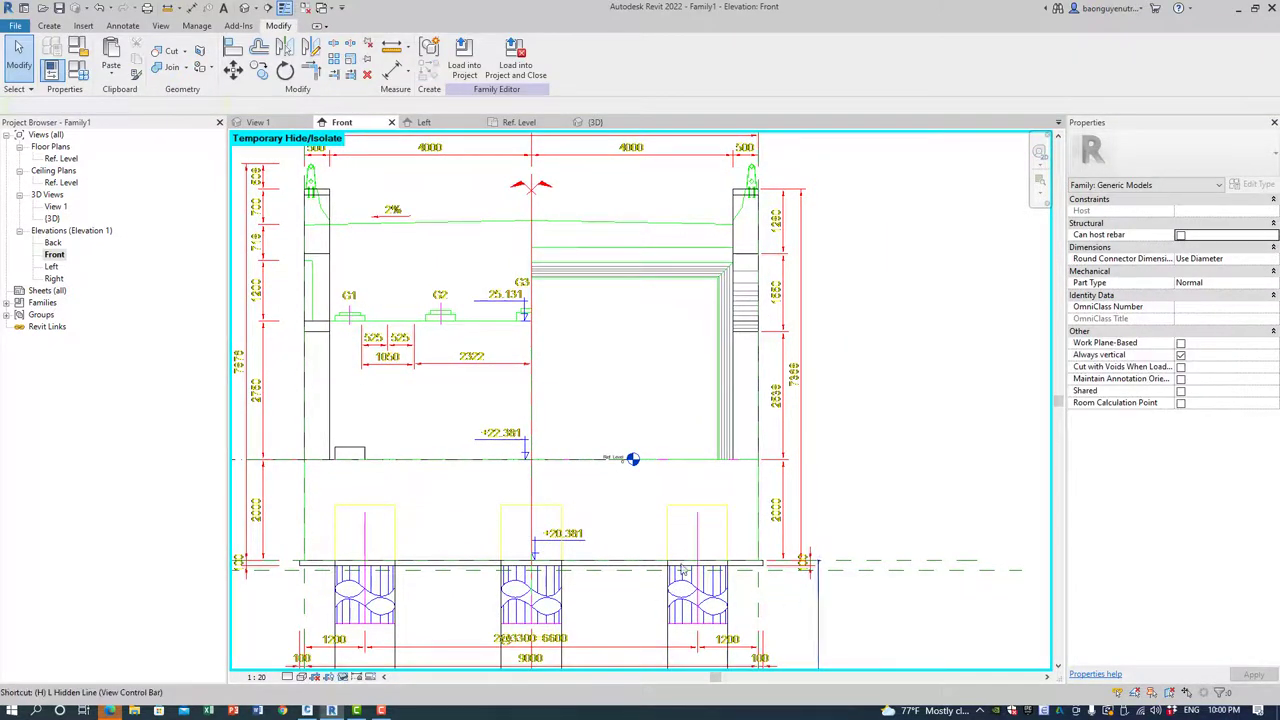
# Select the G1 bearing pad in the Front elevation to check it.
pyautogui.scroll(-3, 614, 518)
pyautogui.scroll(2, 491, 469)
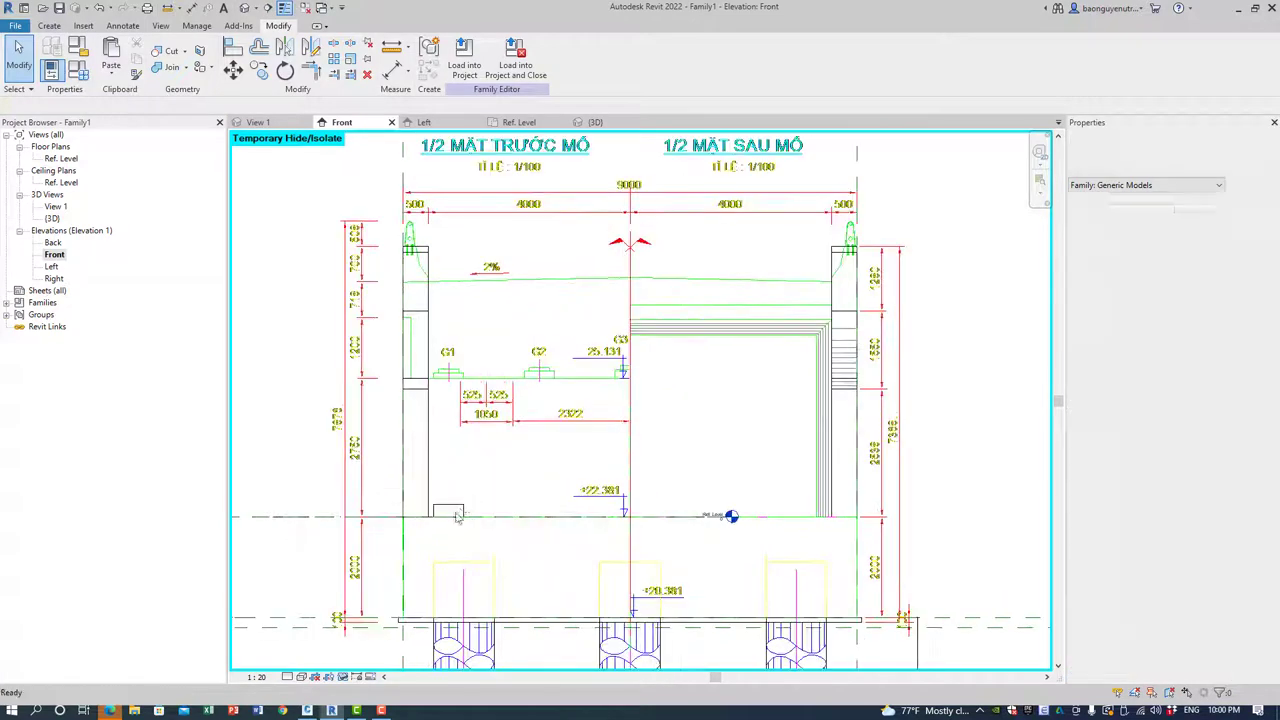
pyautogui.click(450, 511)
pyautogui.scroll(1, 449, 522)
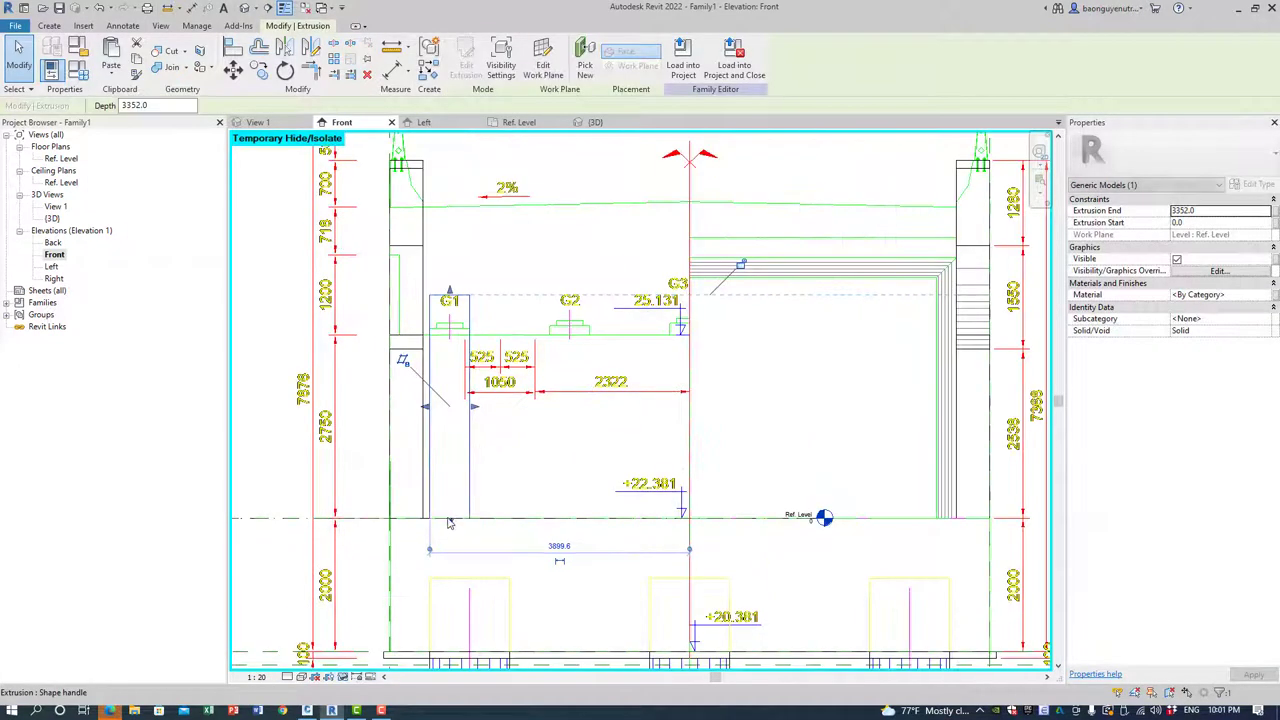
pyautogui.click(452, 338)
pyautogui.scroll(3, 460, 290)
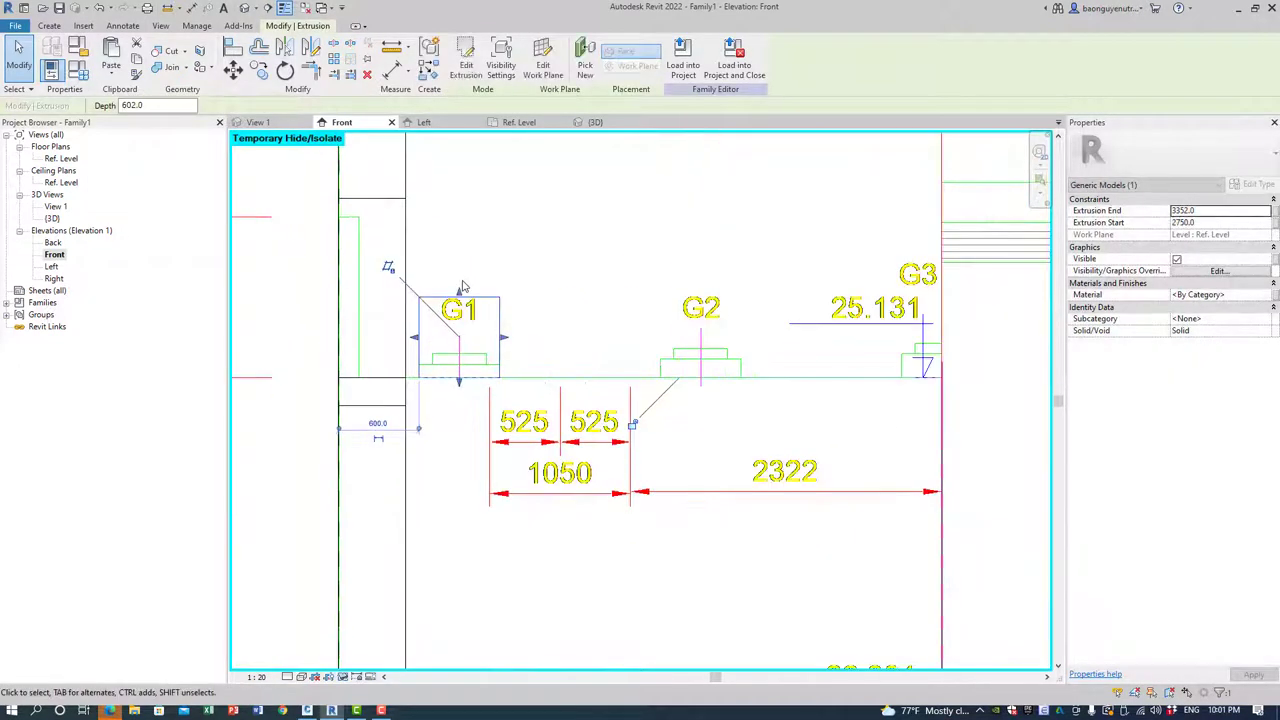
pyautogui.scroll(1, 457, 366)
pyautogui.click(600, 354)
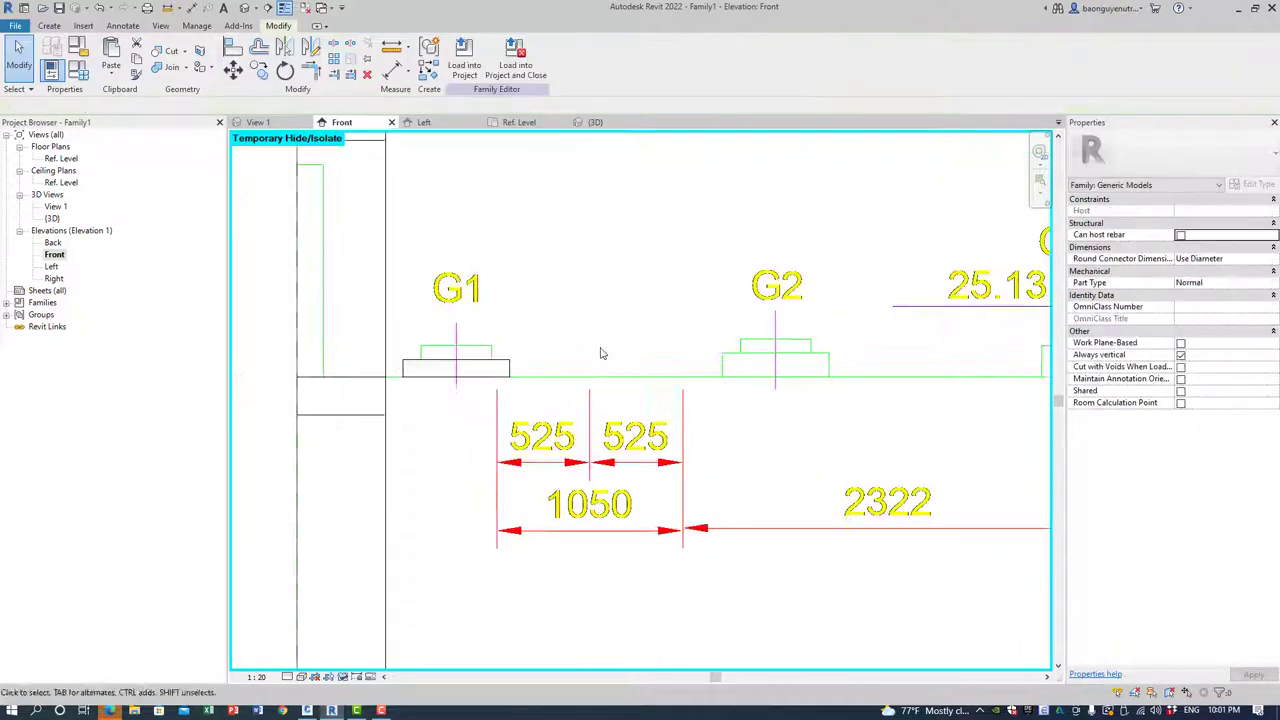
# Copy the G1 pad to the G3 position and adjust the copy's top height.
pyautogui.click(395, 386)
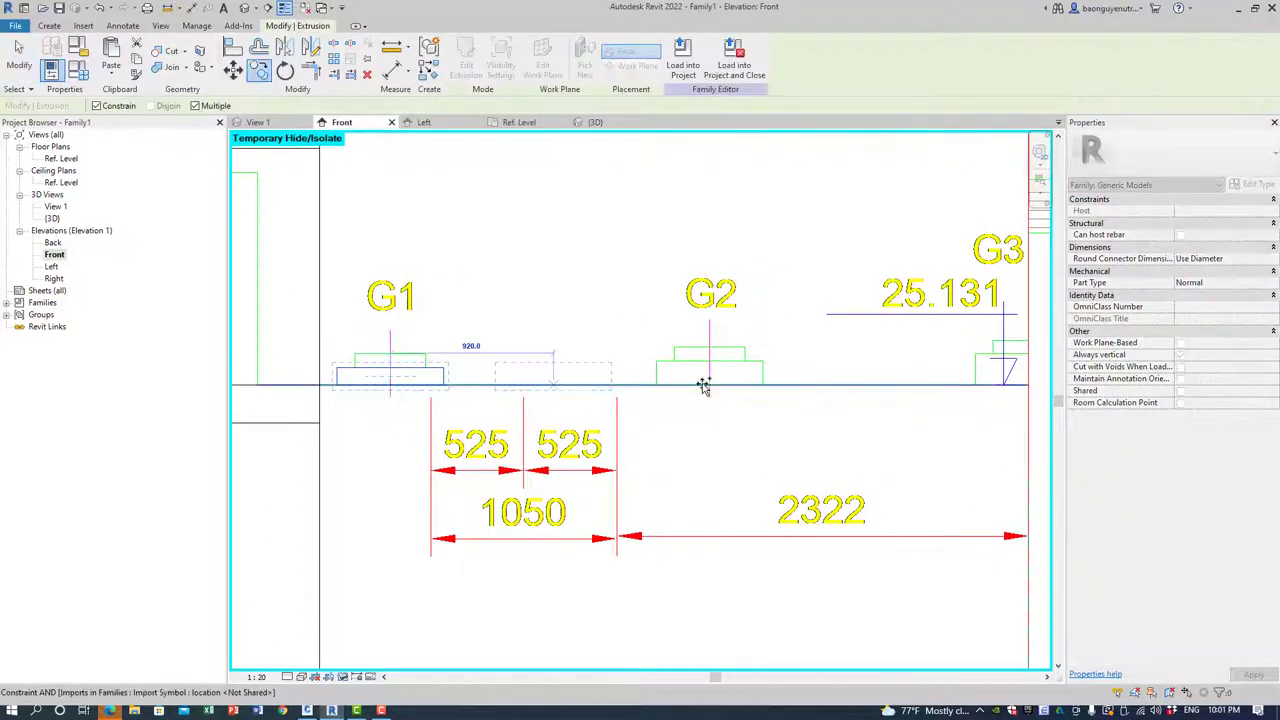
pyautogui.moveTo(938, 402); pyautogui.dragTo(571, 368, button='middle')
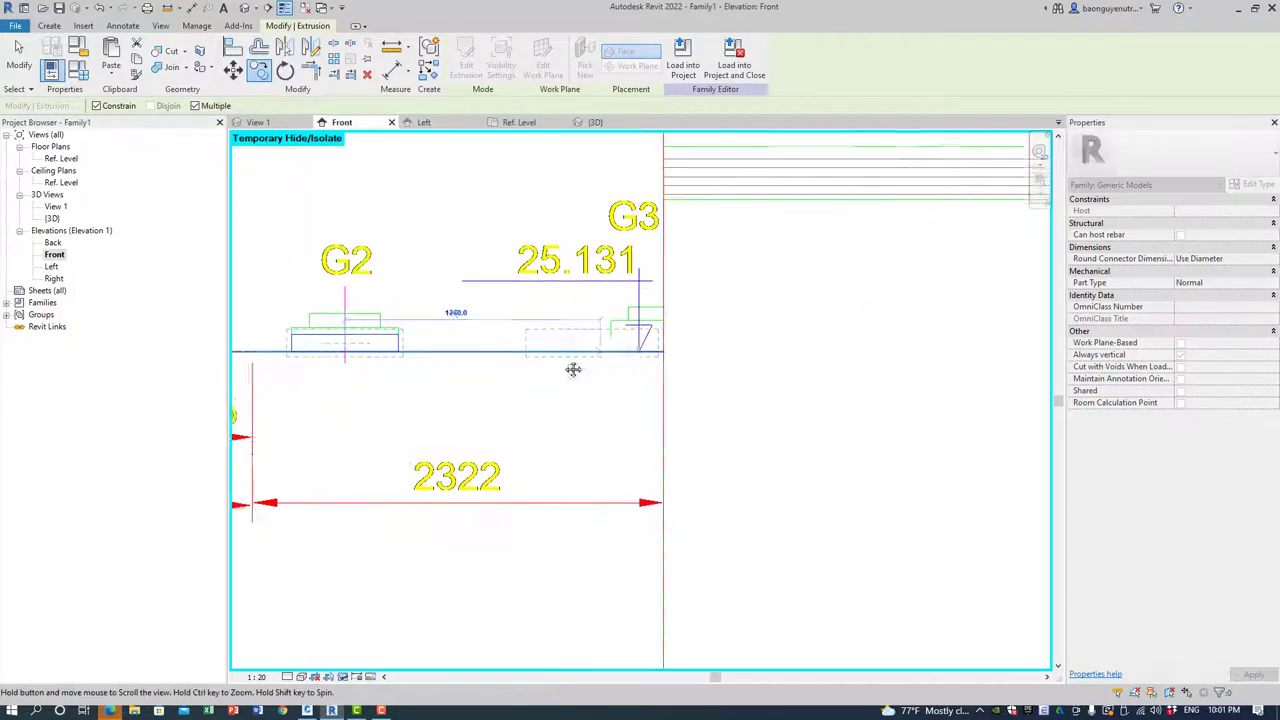
pyautogui.click(662, 350)
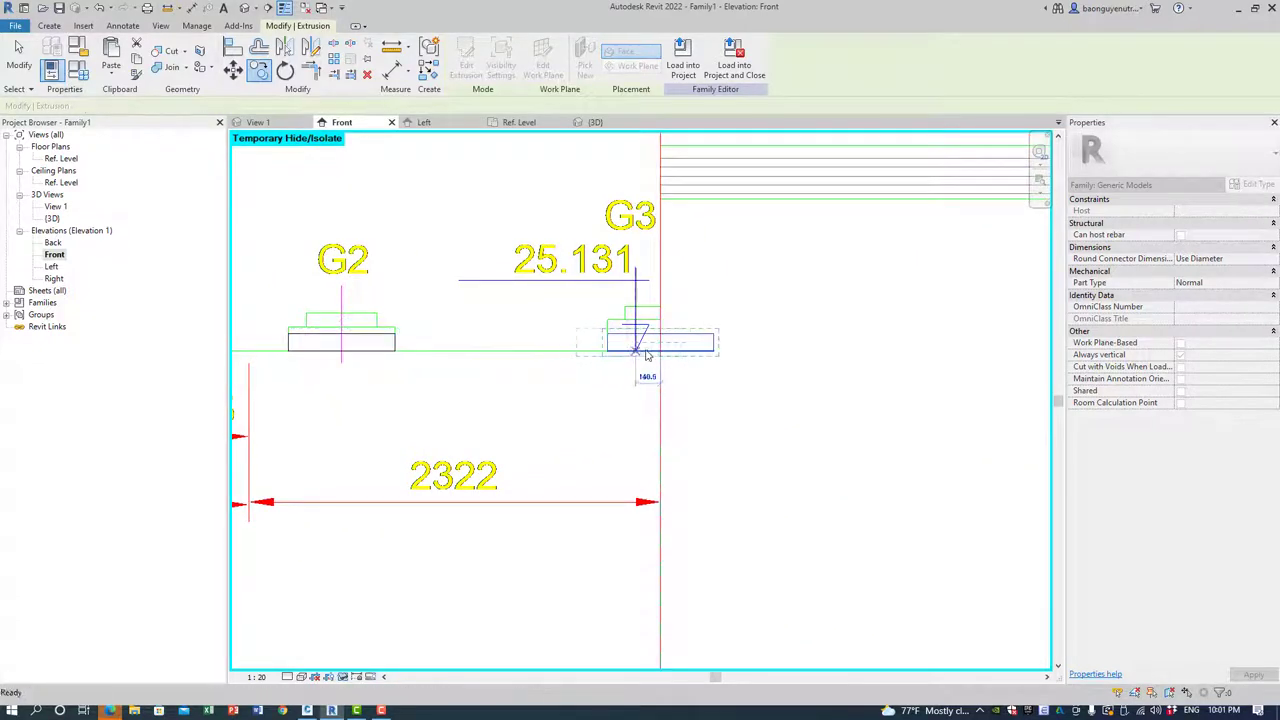
pyautogui.press('Escape')
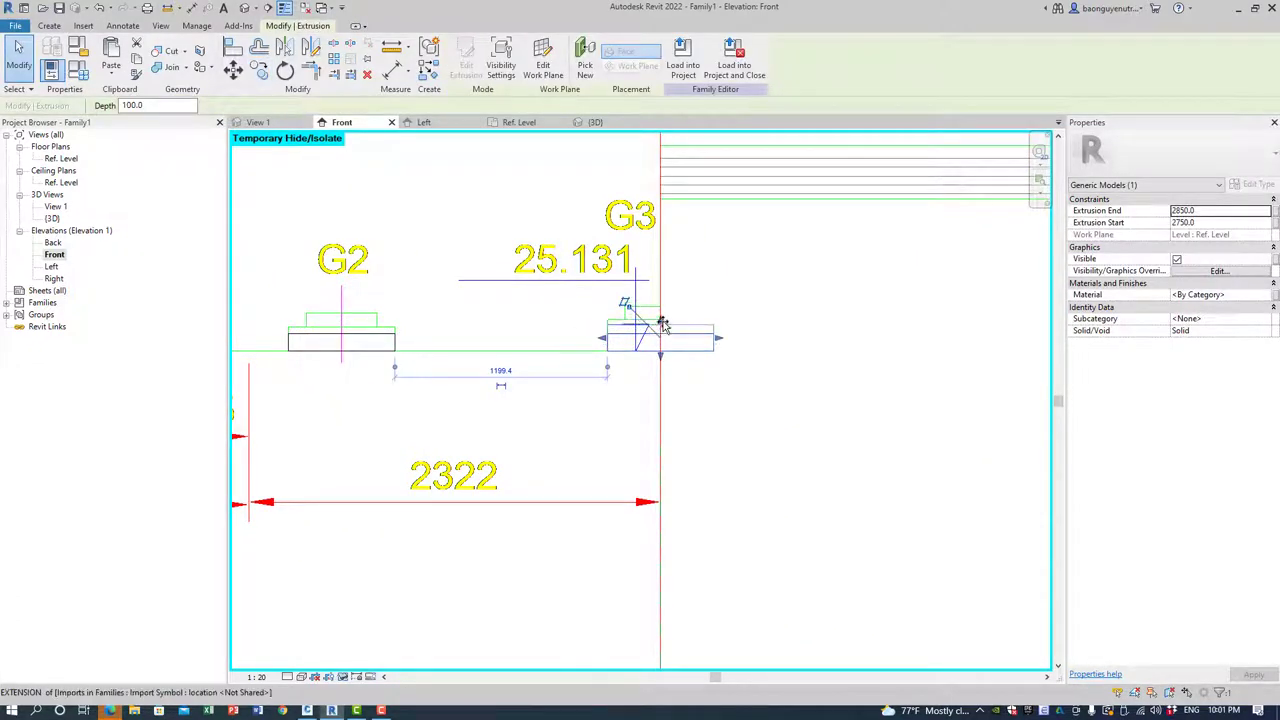
pyautogui.moveTo(662, 323); pyautogui.dragTo(668, 316)
# Try aligning the G2 pad, then cancel, undo the last change, and switch to 3D.
pyautogui.click(343, 330)
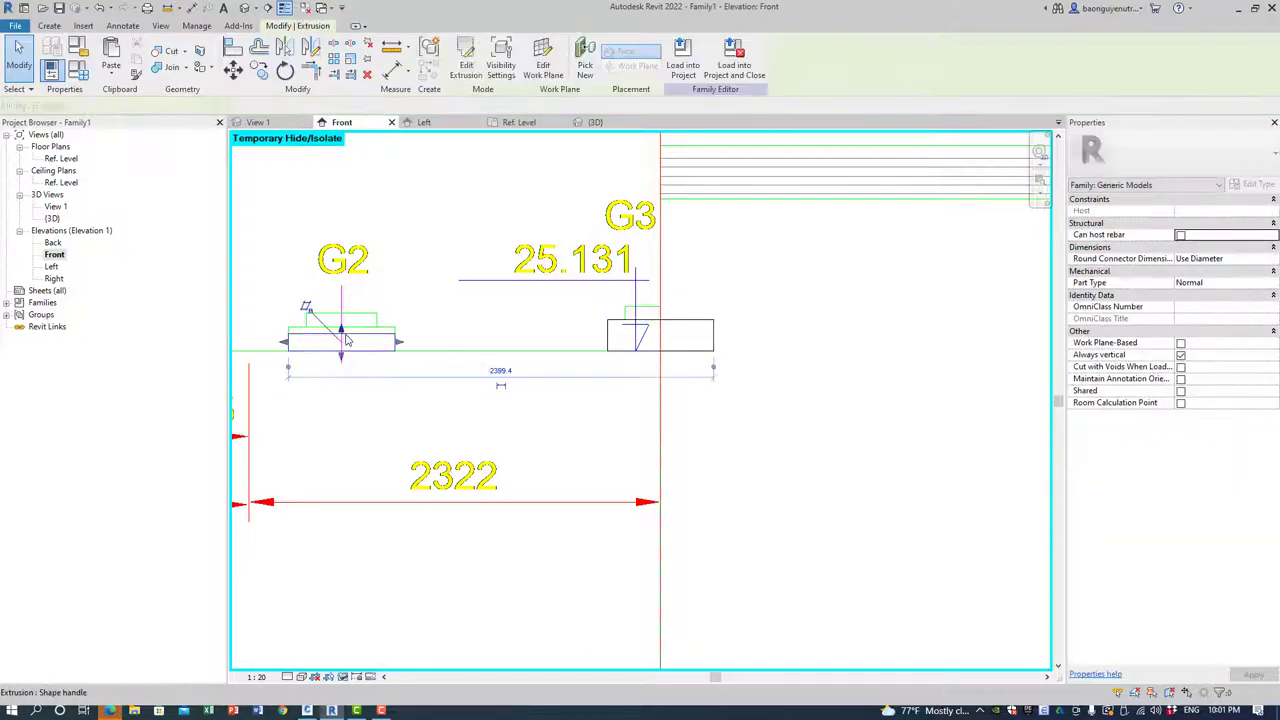
pyautogui.press('a')
pyautogui.press('l')
pyautogui.scroll(3, 370, 332)
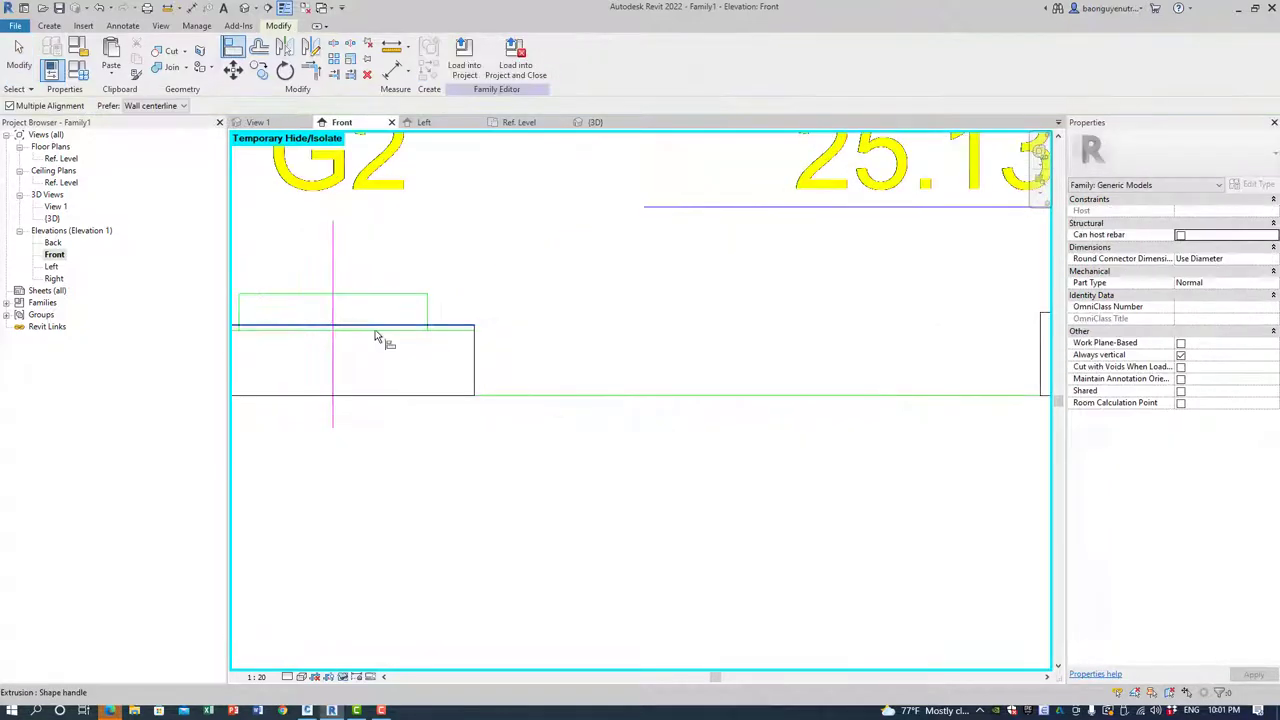
pyautogui.scroll(-3, 380, 330)
pyautogui.scroll(-2, 437, 391)
pyautogui.scroll(-2, 594, 423)
pyautogui.press('Escape')
pyautogui.press('Escape')
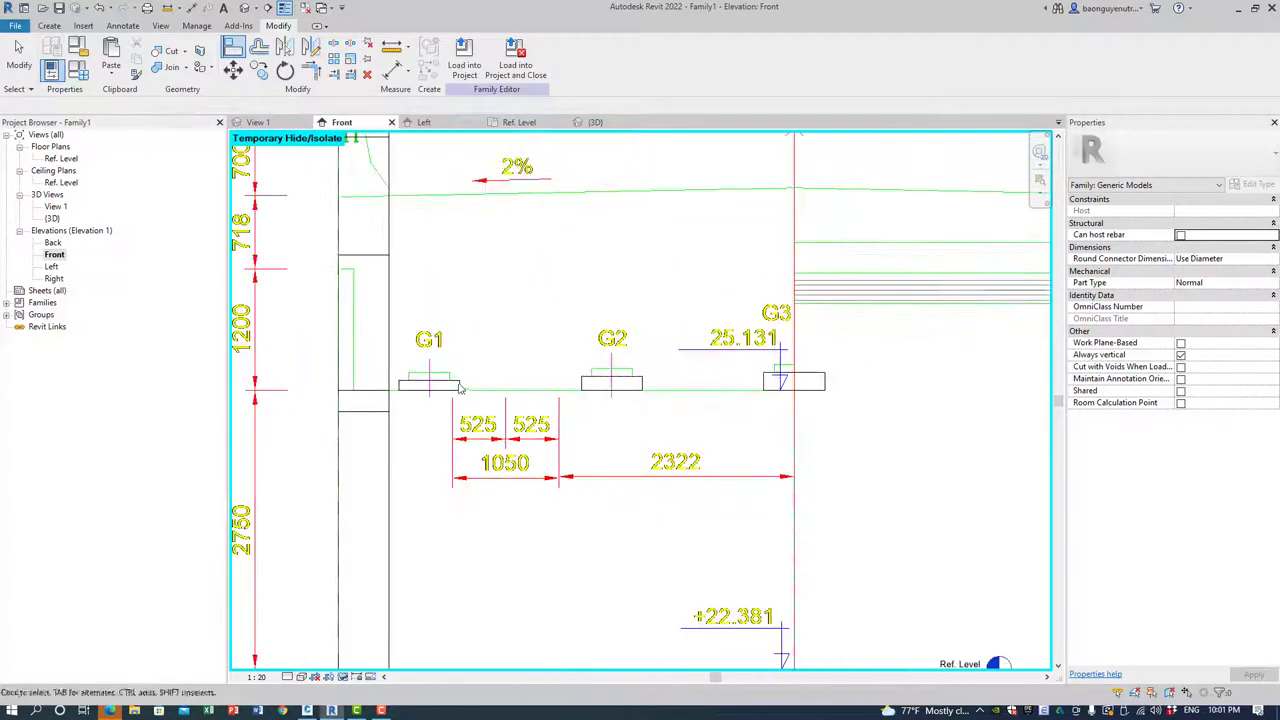
pyautogui.click(612, 383)
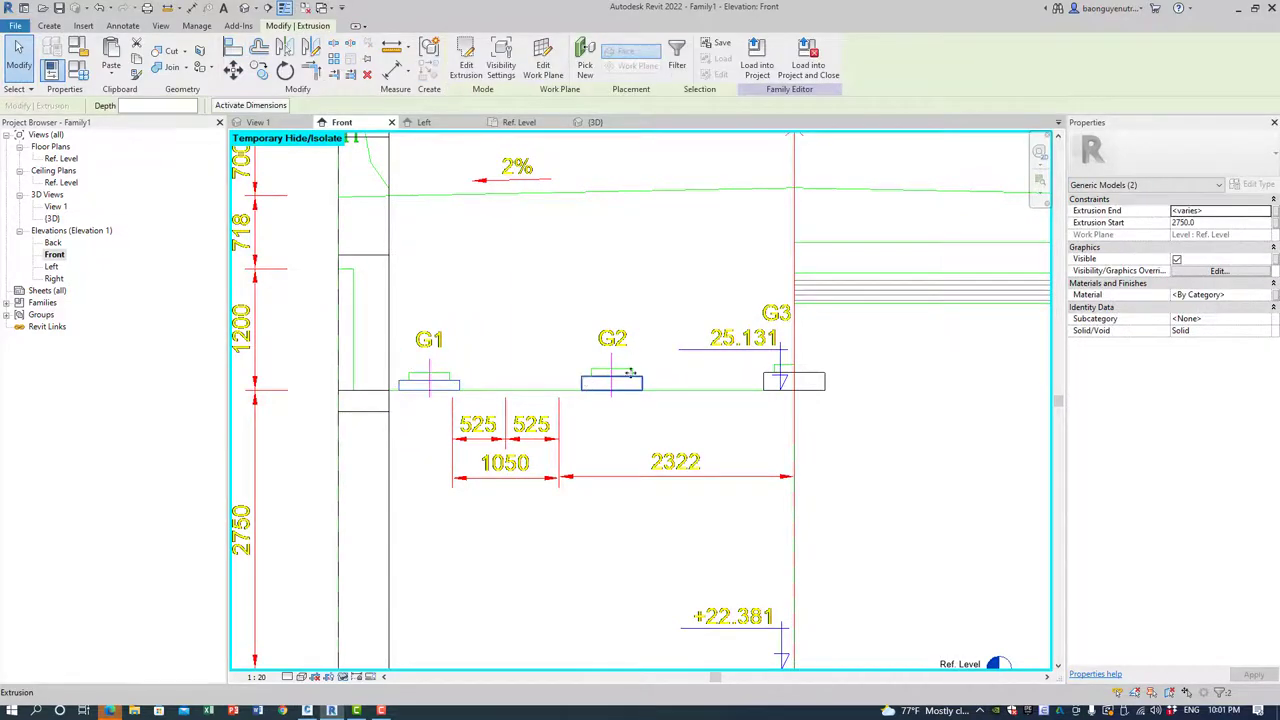
pyautogui.hotkey('ctrl', 'z')
pyautogui.click(244, 7)
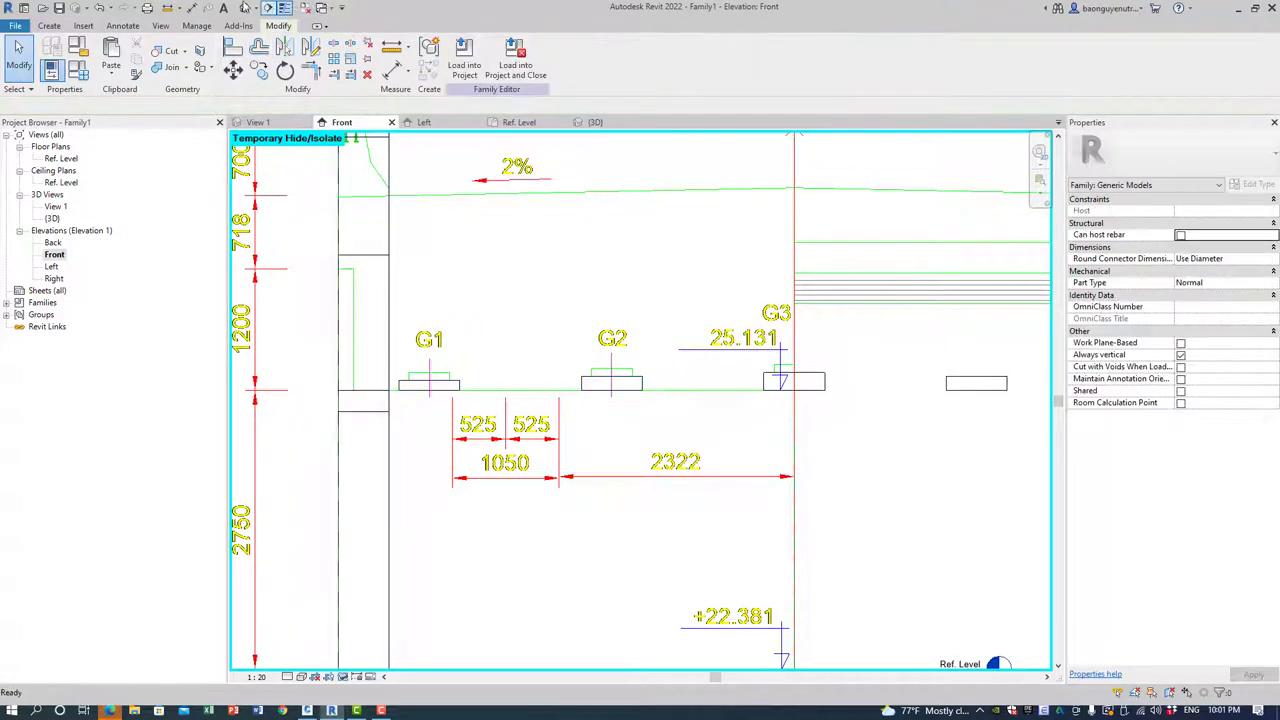
pyautogui.scroll(5, 500, 337)
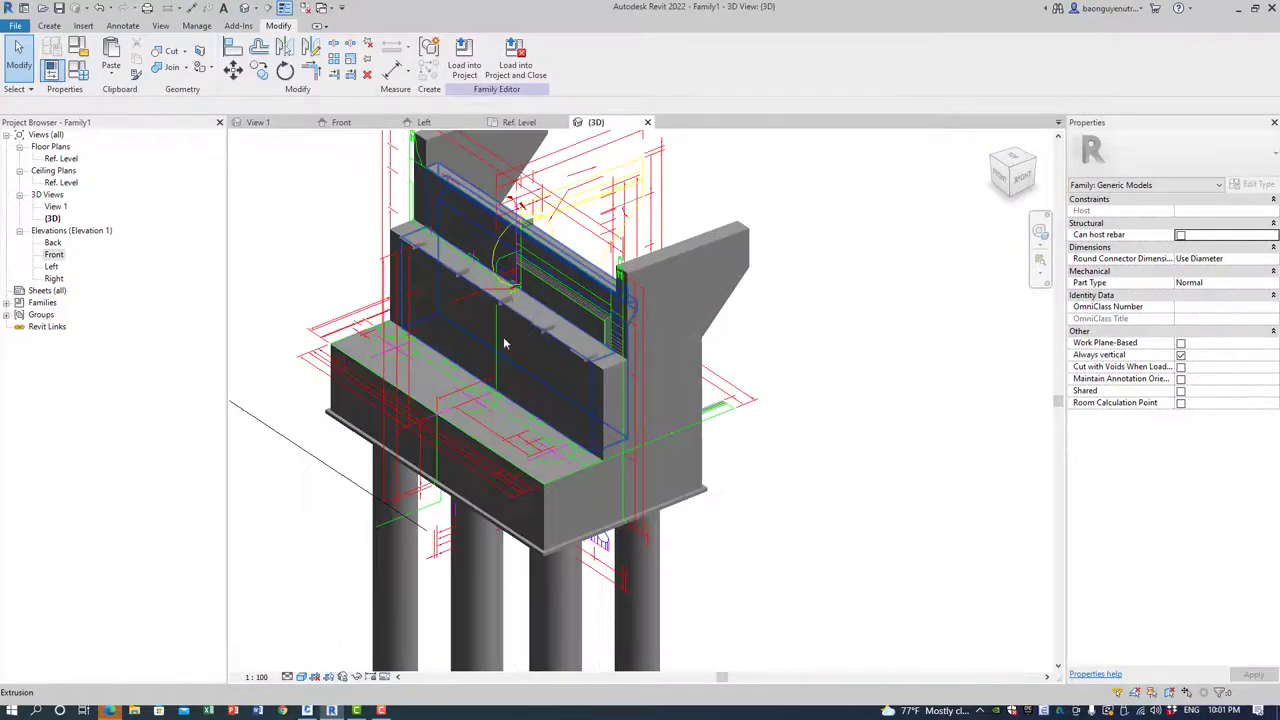
pyautogui.moveTo(500, 337)
pyautogui.keyDown('shift'); pyautogui.mouseDown(button='middle')
pyautogui.moveTo(843, 377)
pyautogui.moveTo(690, 503)
pyautogui.moveTo(670, 490)
pyautogui.mouseUp(button='middle'); pyautogui.keyUp('shift')
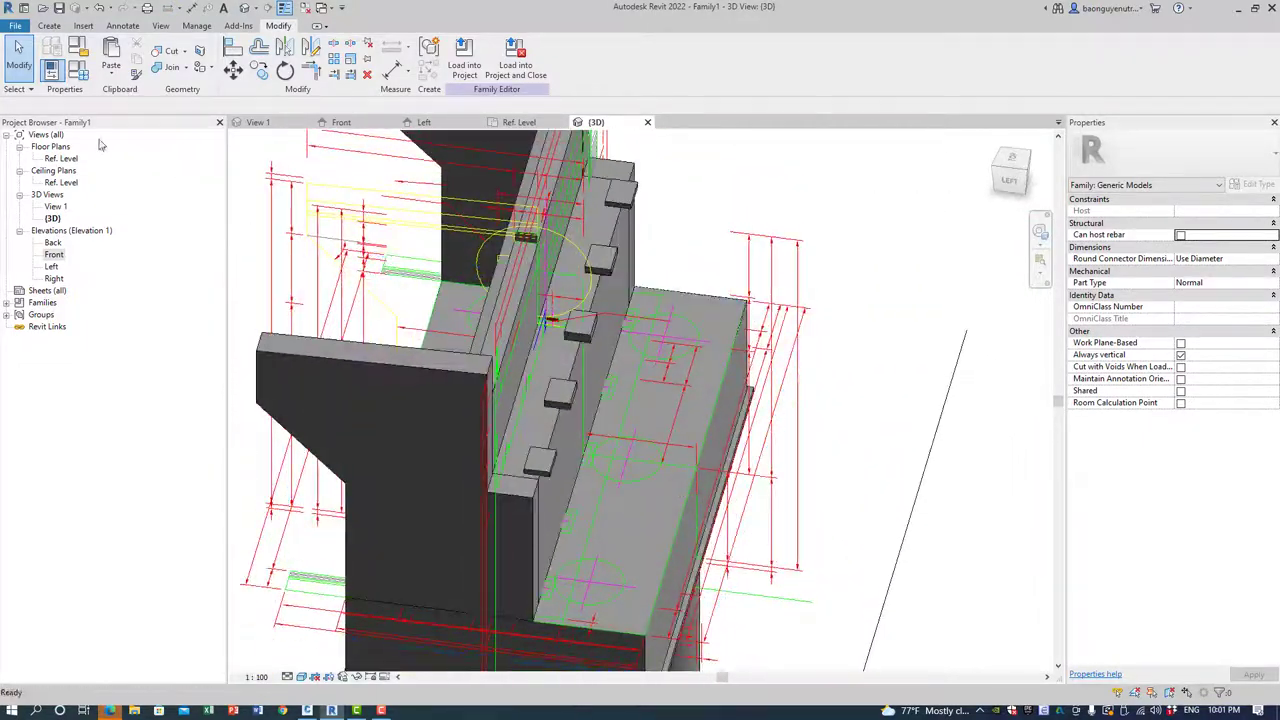
pyautogui.click(519, 122)
pyautogui.scroll(-2, 593, 376)
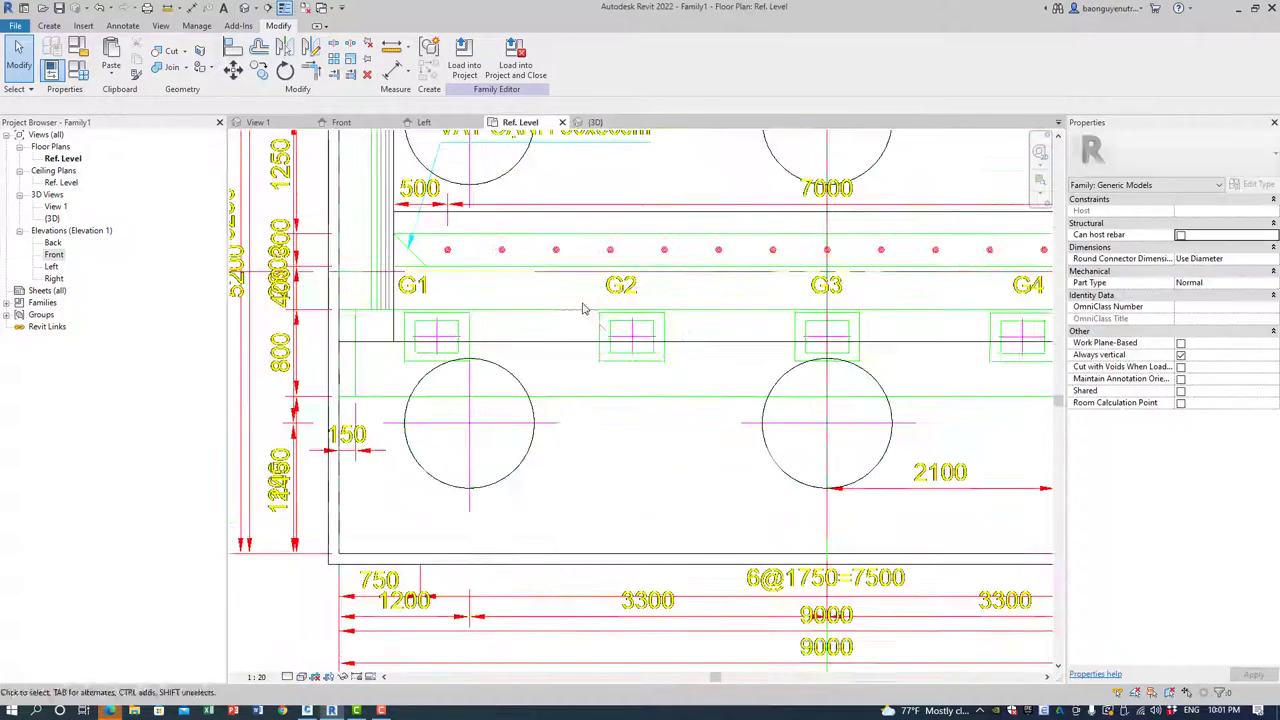
pyautogui.scroll(-2, 593, 376)
pyautogui.moveTo(593, 376); pyautogui.dragTo(494, 386, button='middle')
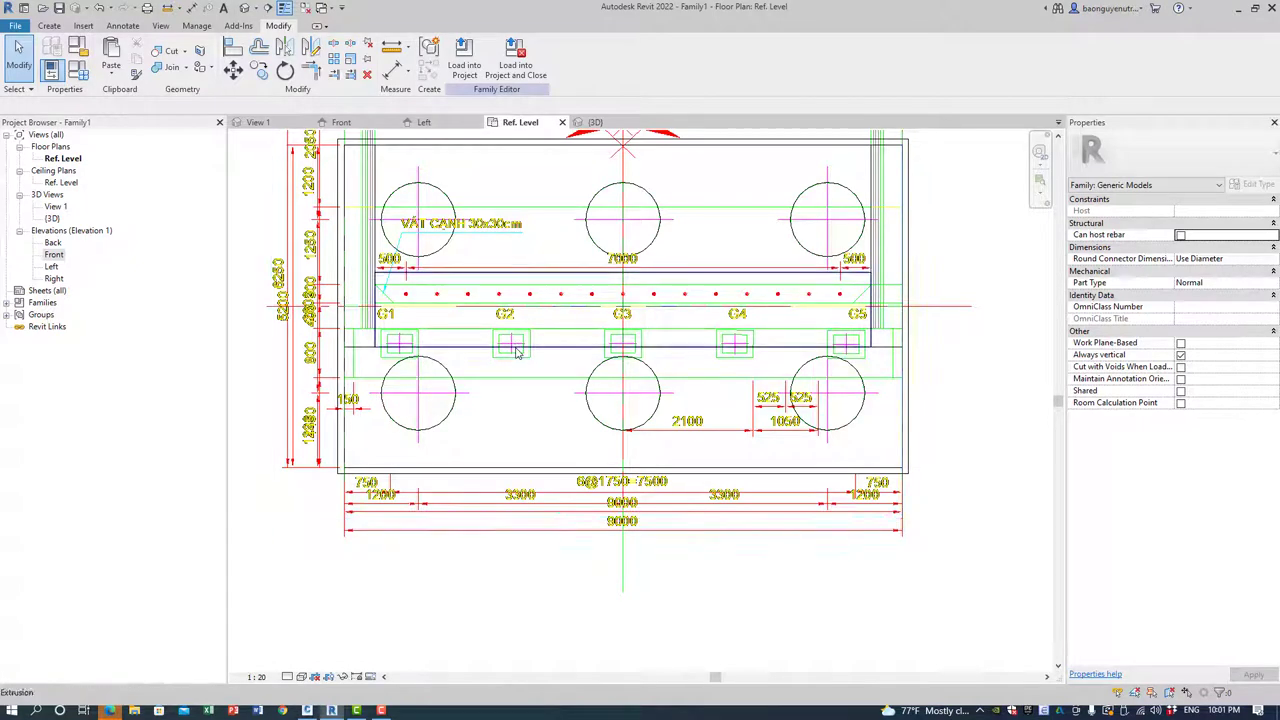
pyautogui.doubleClick(52, 266)
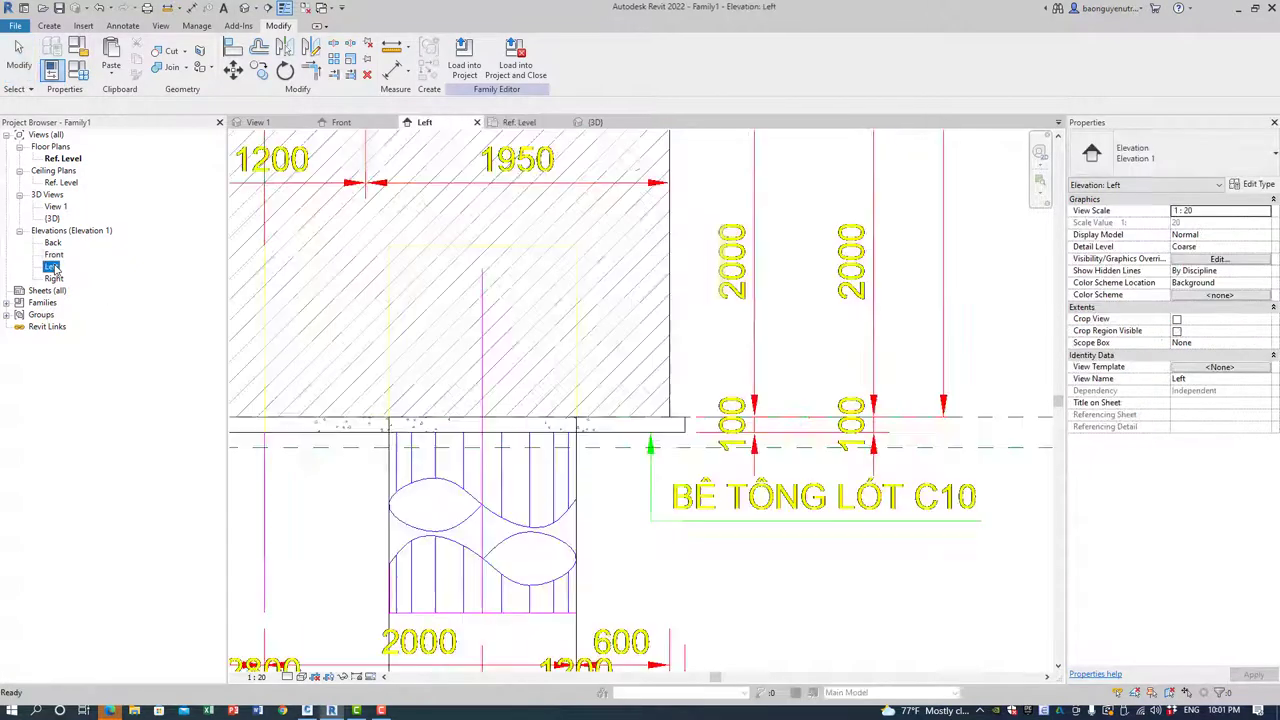
pyautogui.scroll(-2, 455, 285)
pyautogui.scroll(-2, 537, 457)
pyautogui.scroll(2, 437, 357)
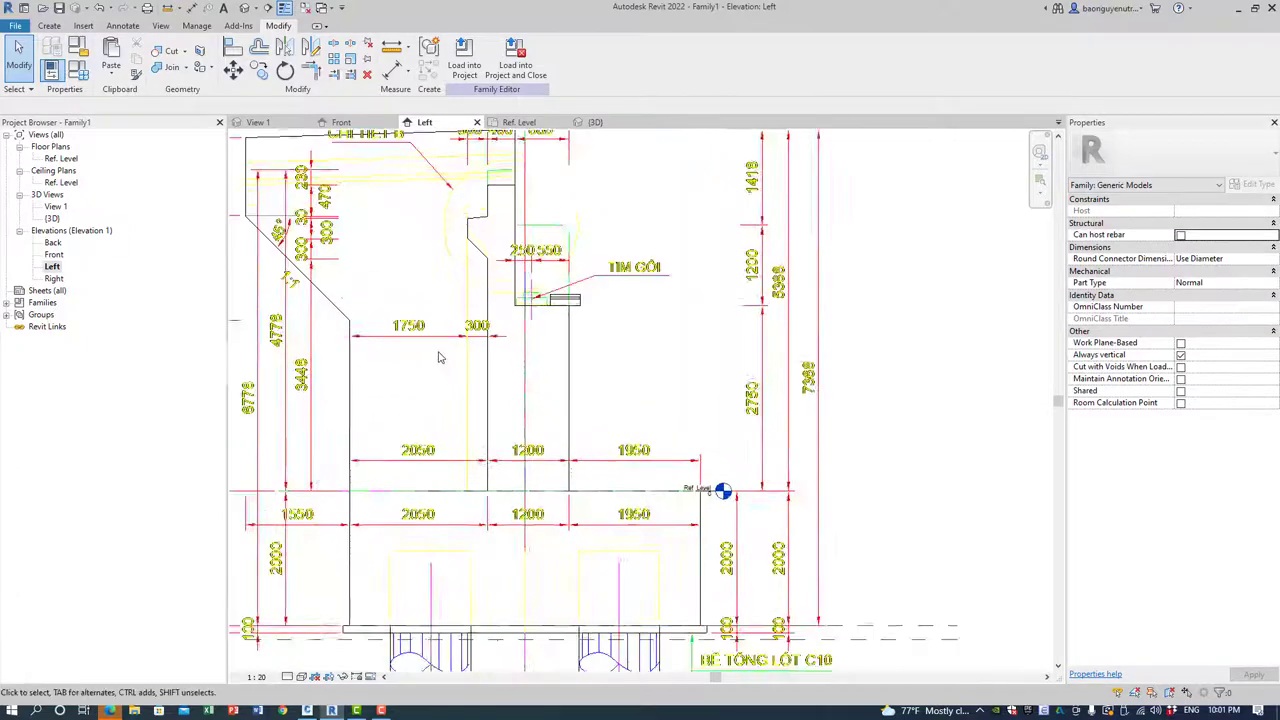
pyautogui.scroll(1, 594, 317)
pyautogui.scroll(2, 594, 317)
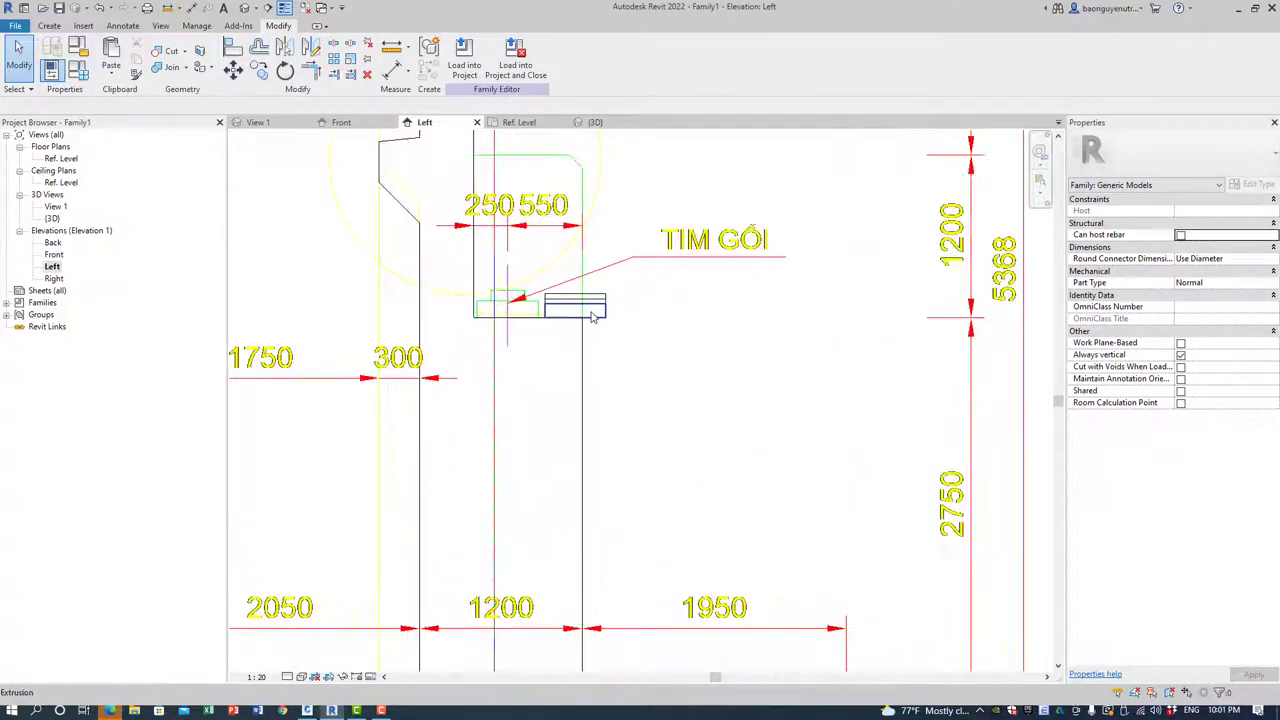
pyautogui.scroll(1, 592, 317)
pyautogui.scroll(-1, 590, 316)
pyautogui.scroll(-3, 590, 316)
pyautogui.scroll(-2, 560, 330)
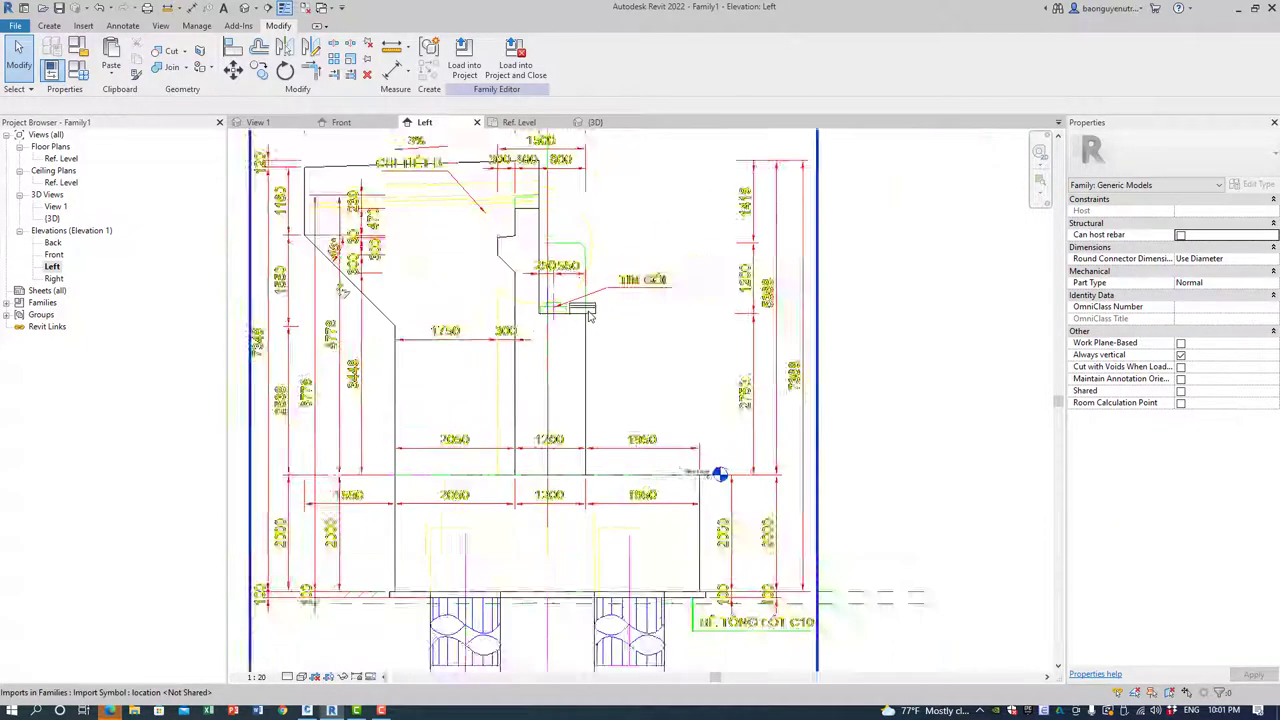
pyautogui.doubleClick(62, 158)
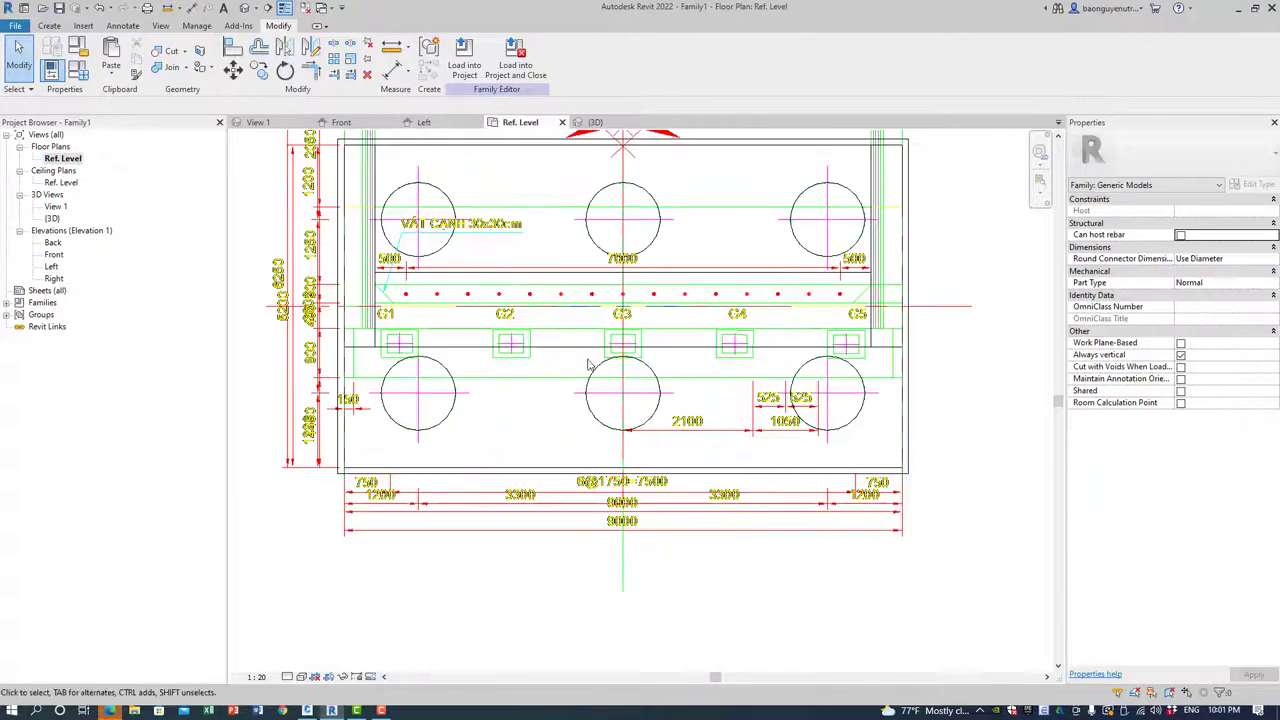
pyautogui.scroll(2, 590, 368)
pyautogui.scroll(1, 590, 370)
pyautogui.click(590, 370)
# Move the imported plan drawing aside, then align it to the family's reference lines.
pyautogui.scroll(-2, 587, 370)
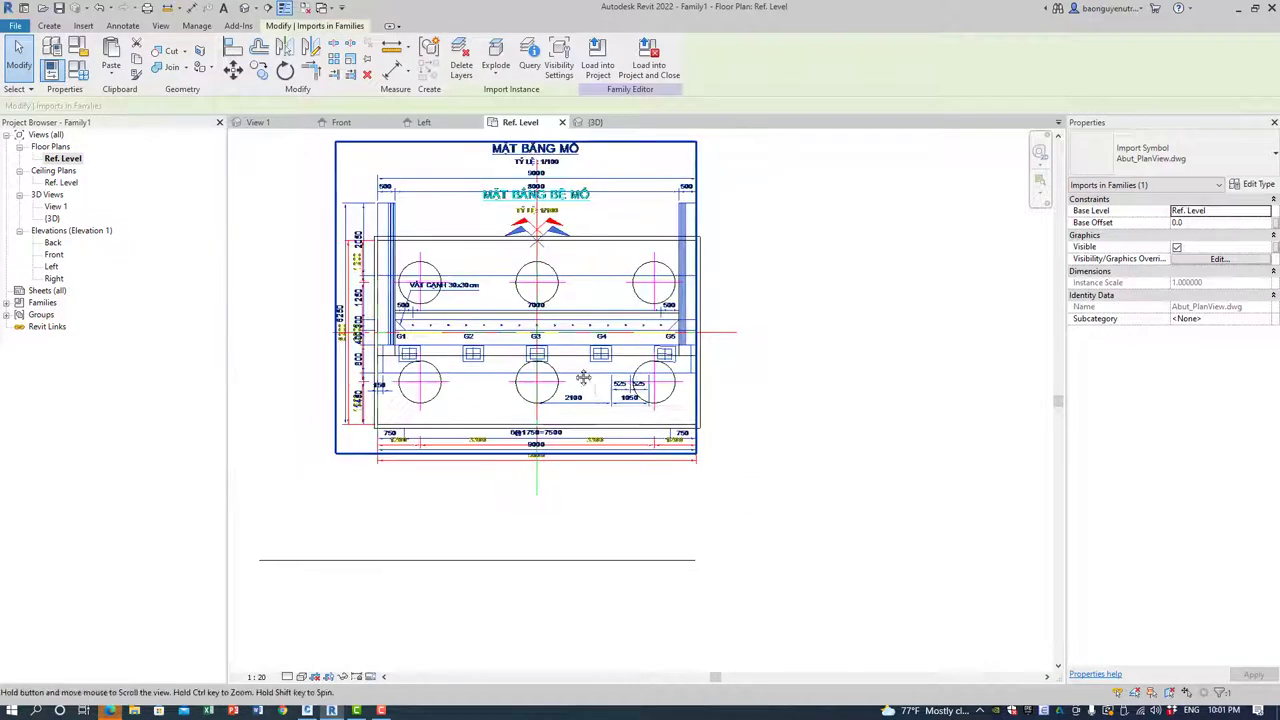
pyautogui.moveTo(589, 365)
pyautogui.mouseDown()
pyautogui.moveTo(836, 490)
pyautogui.moveTo(841, 406)
pyautogui.mouseUp()
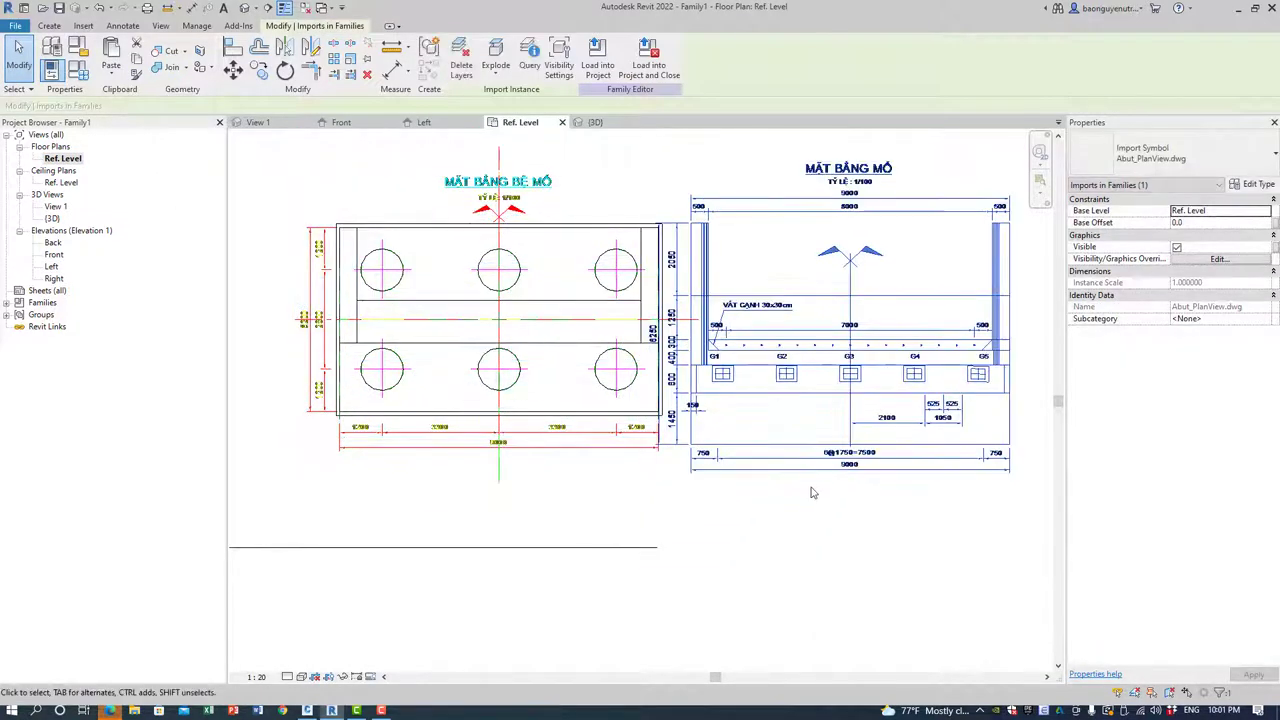
pyautogui.press('Escape')
pyautogui.scroll(3, 705, 393)
pyautogui.press('l')
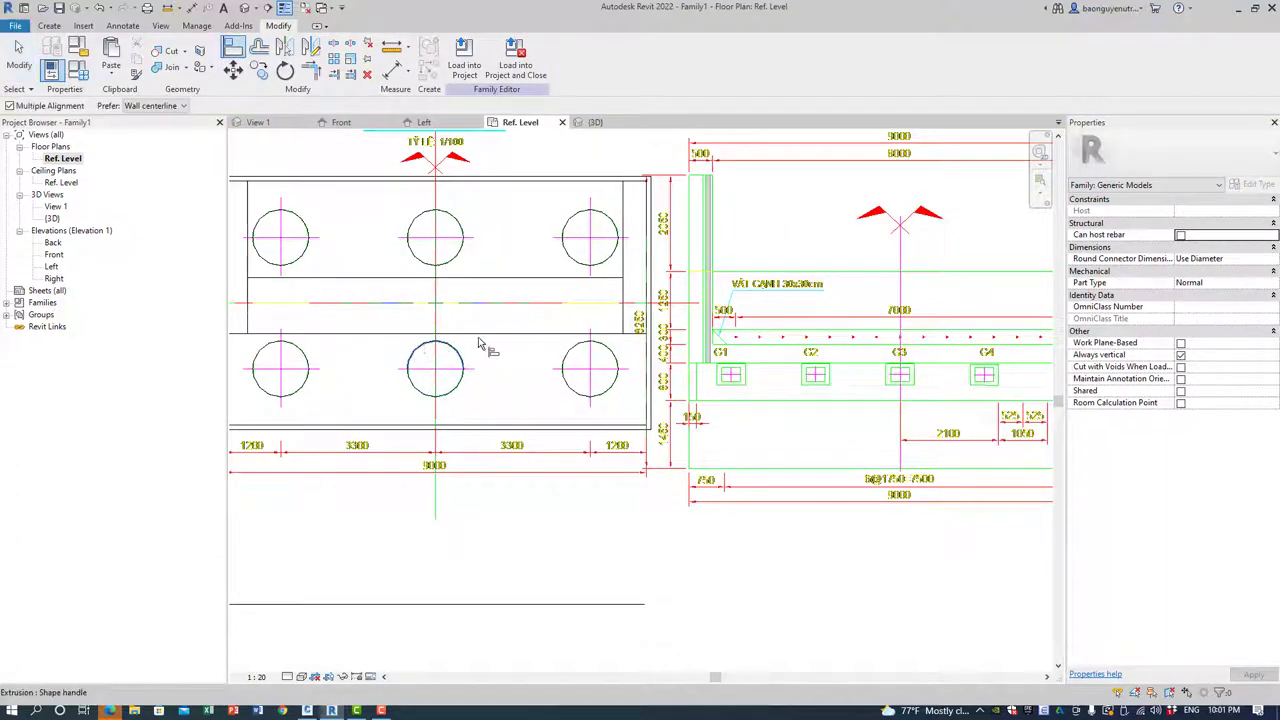
pyautogui.click(814, 405)
pyautogui.scroll(-2, 425, 325)
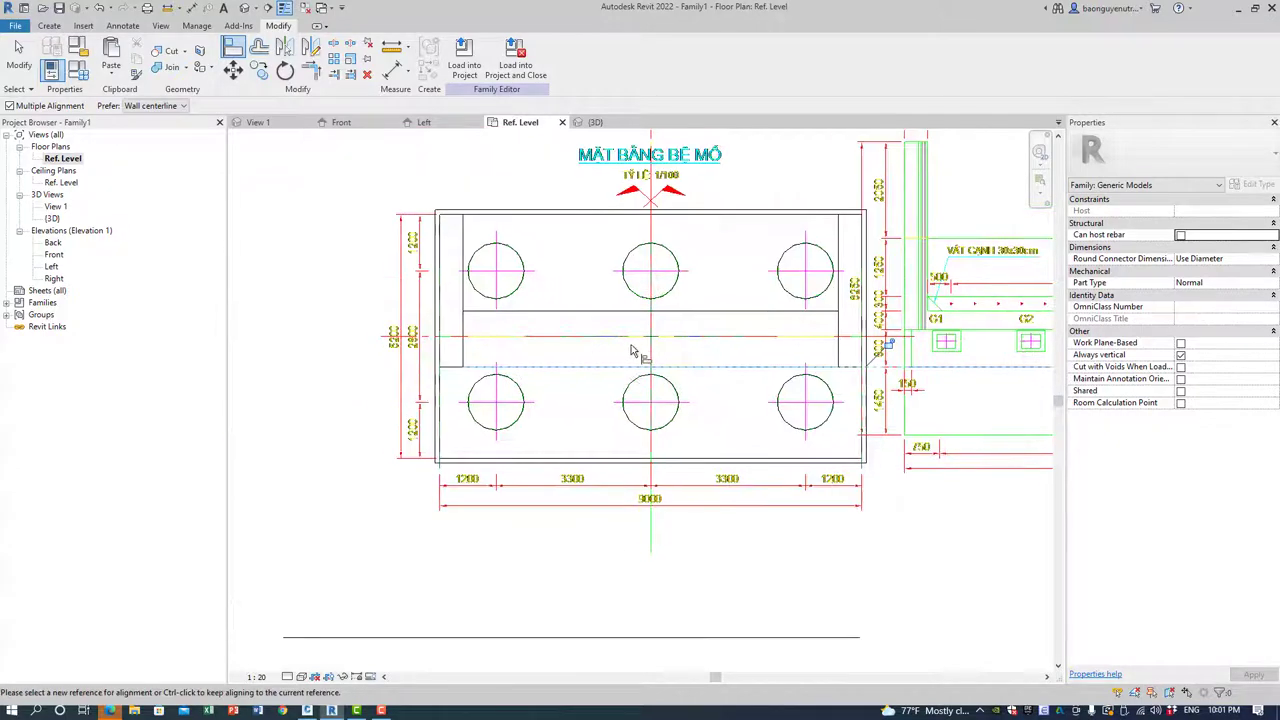
pyautogui.scroll(2, 686, 370)
pyautogui.click(686, 370)
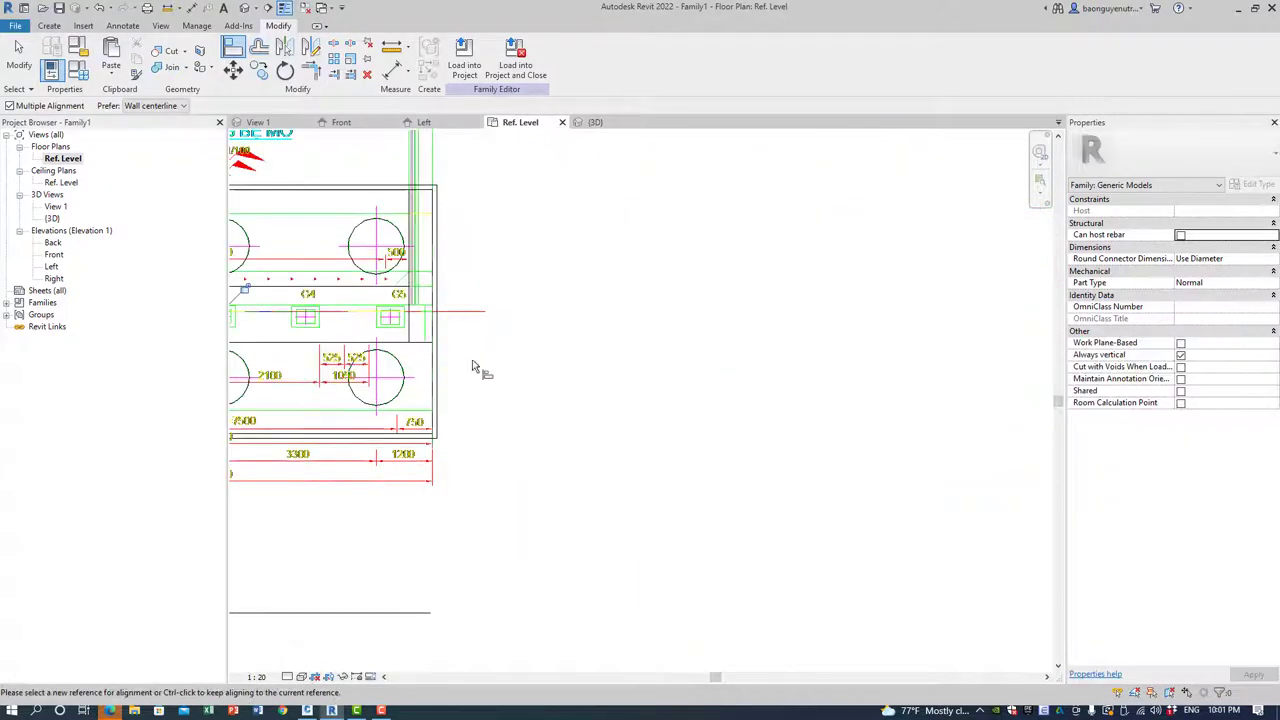
pyautogui.moveTo(474, 366); pyautogui.dragTo(663, 400, button='middle')
pyautogui.press('Escape')
pyautogui.scroll(2, 600, 370)
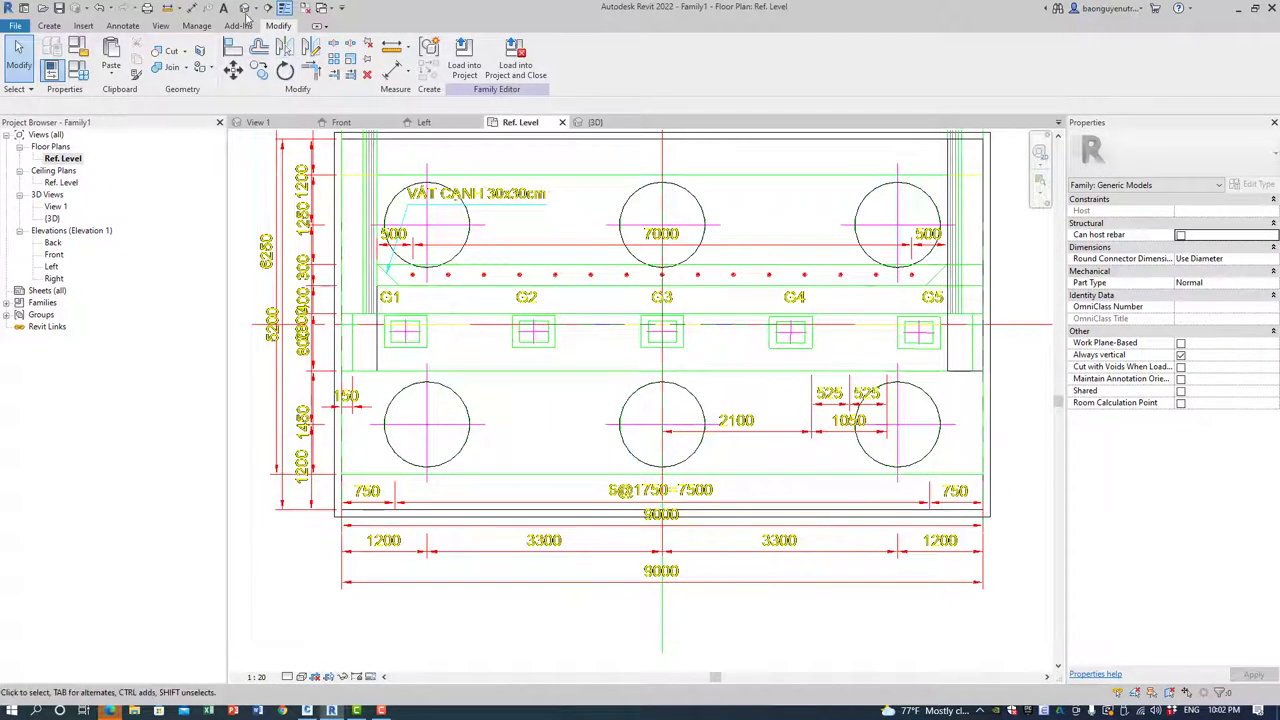
# Inspect the bearing seat in 3D, check the seat extrusion on Ref. Level, then return to Front.
pyautogui.click(244, 7)
pyautogui.keyDown('shift'); pyautogui.moveTo(560, 360); pyautogui.dragTo(430, 340, button='middle'); pyautogui.keyUp('shift')
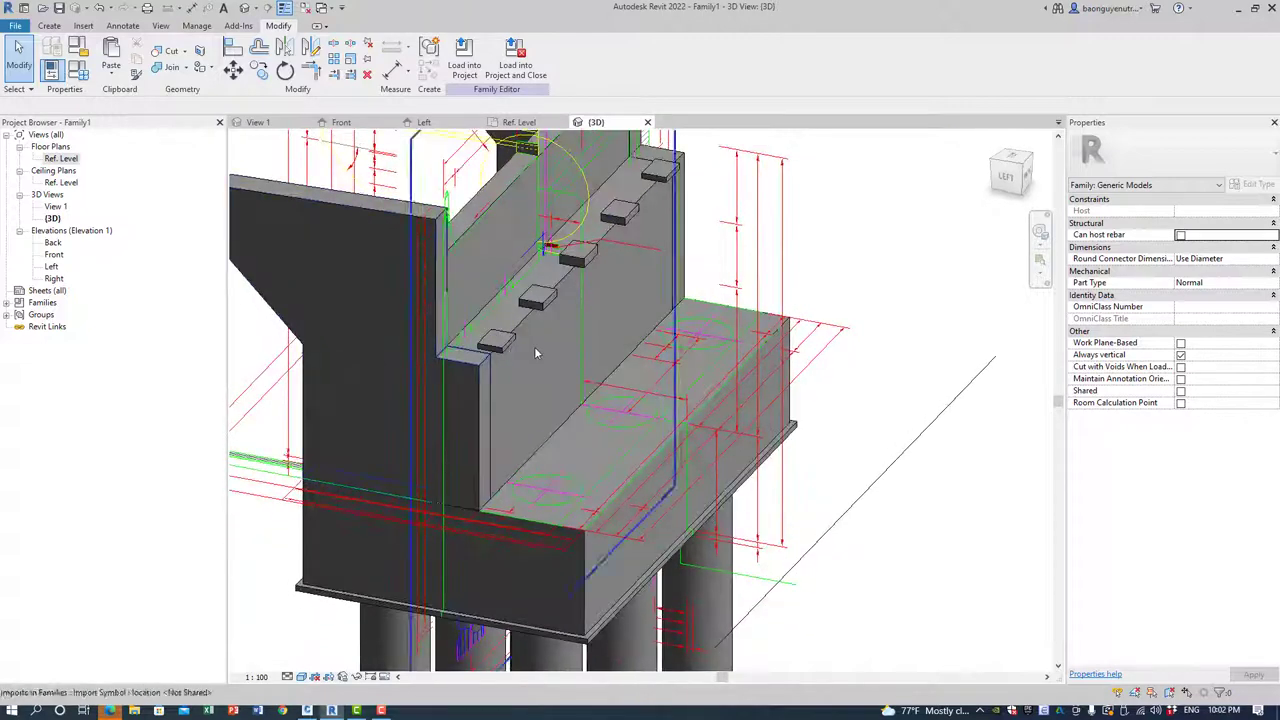
pyautogui.keyDown('shift'); pyautogui.moveTo(534, 352); pyautogui.dragTo(480, 345, button='middle'); pyautogui.keyUp('shift')
pyautogui.doubleClick(60, 158)
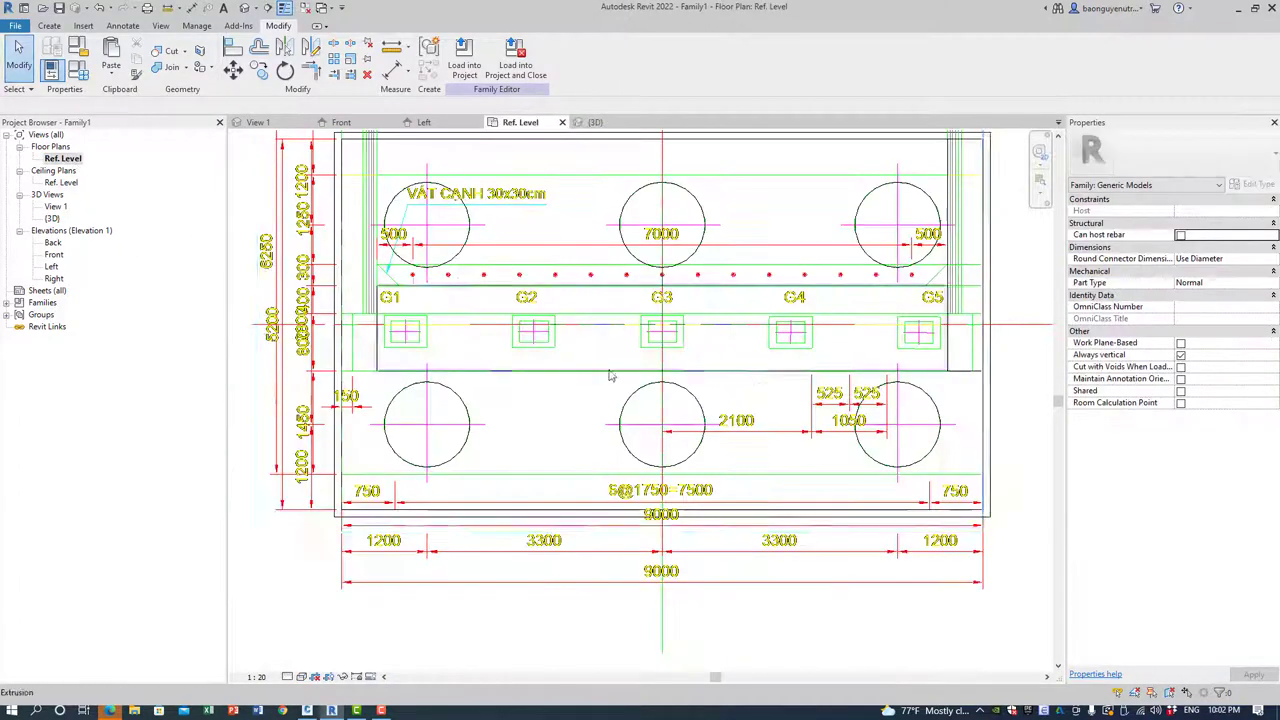
pyautogui.scroll(-1, 608, 378)
pyautogui.scroll(-1, 560, 390)
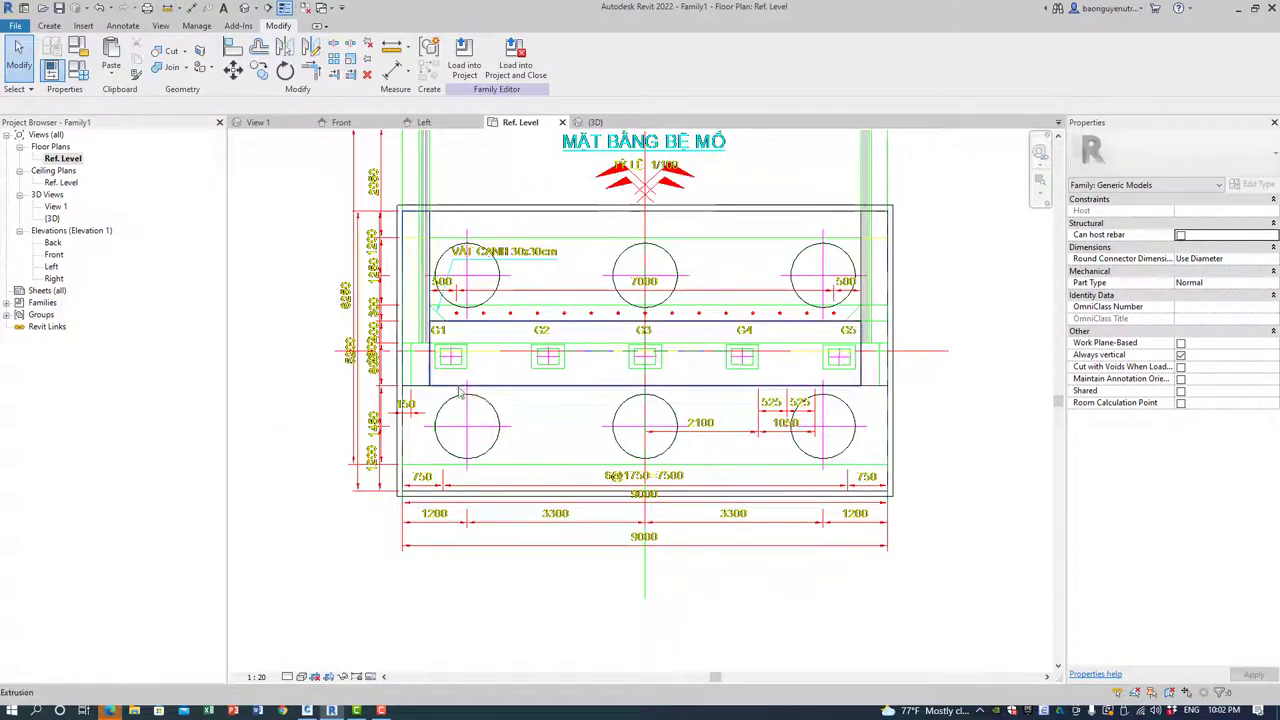
pyautogui.click(462, 393)
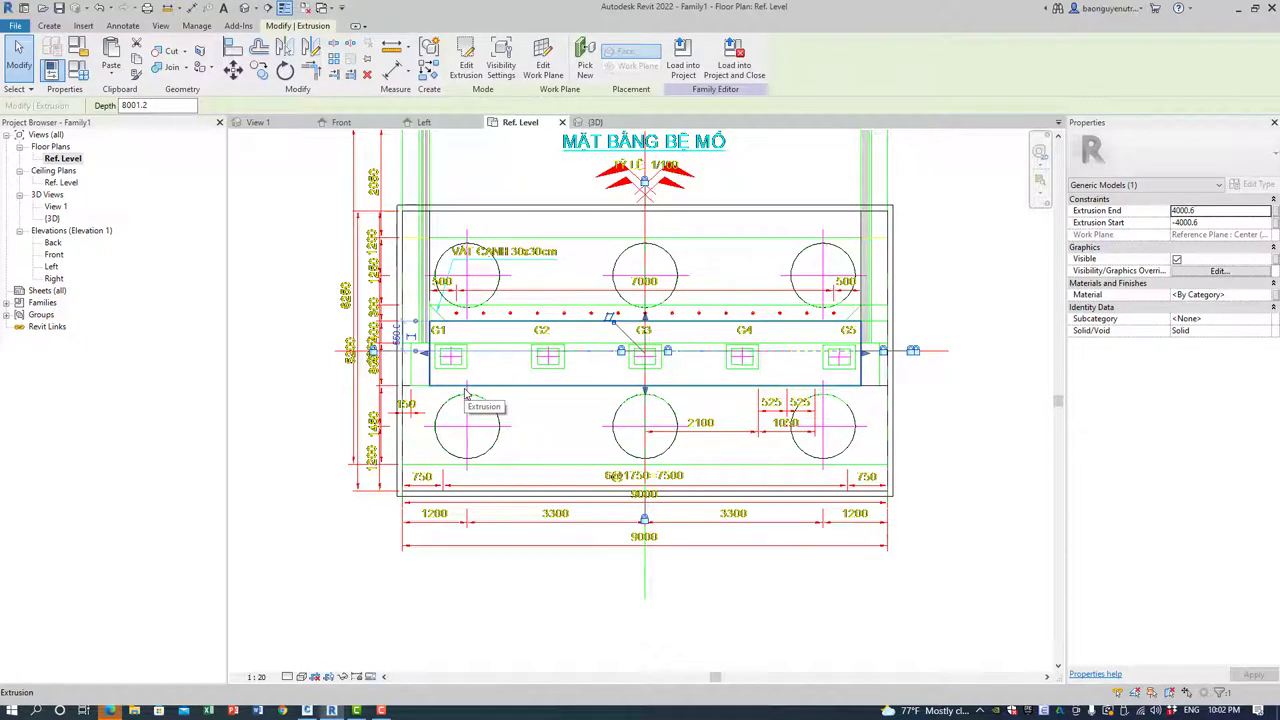
pyautogui.press('Escape')
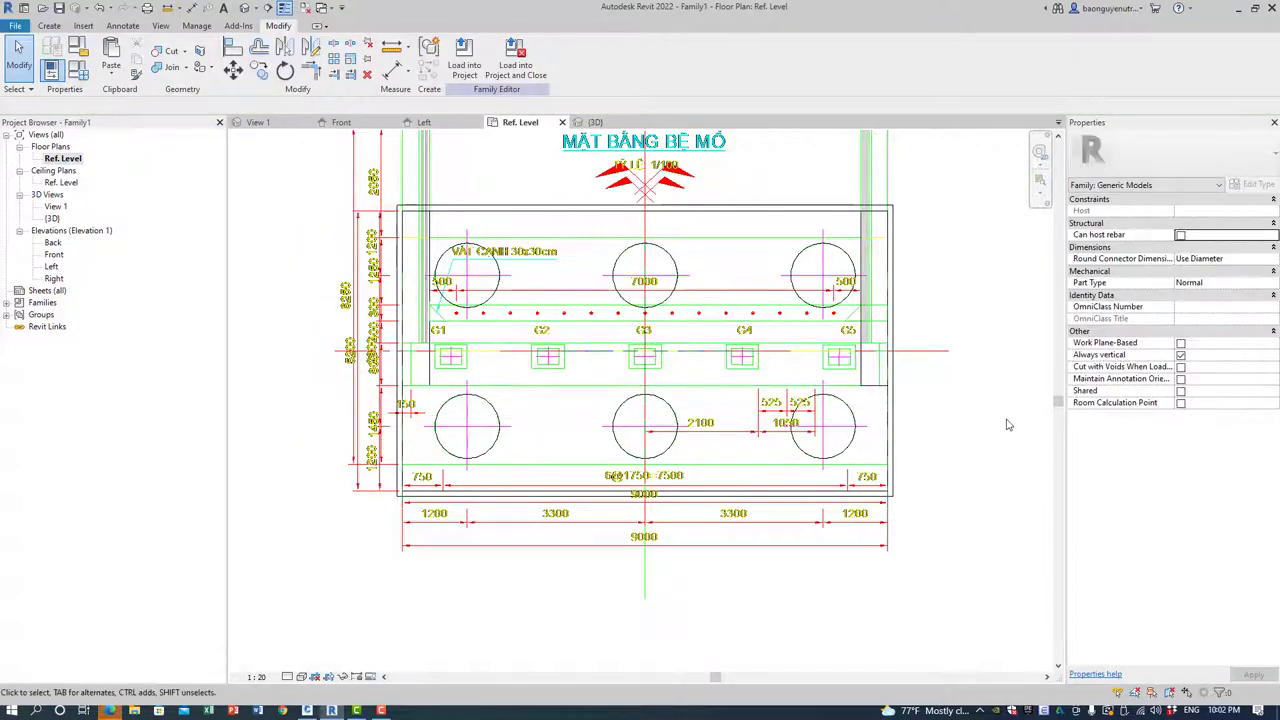
pyautogui.doubleClick(53, 255)
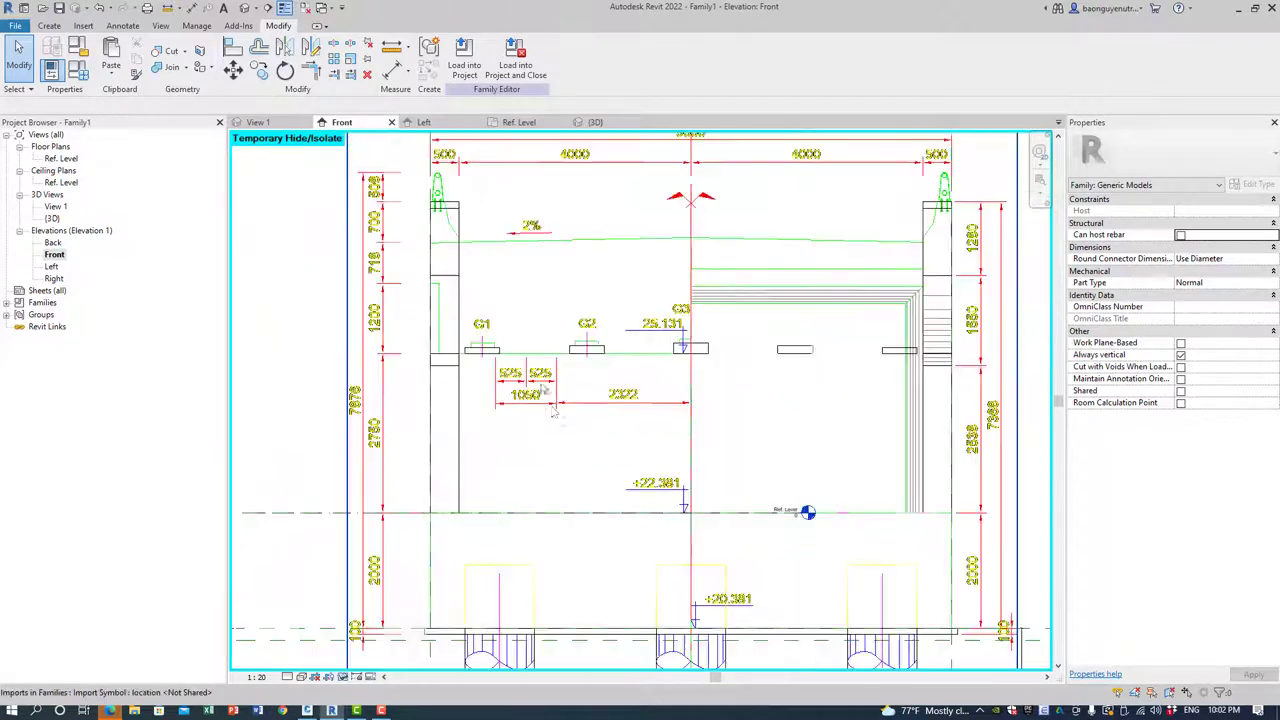
# Cancel the DI dimension tool and open View Range for the Ref. Level plan.
pyautogui.press('d')
pyautogui.press('i')
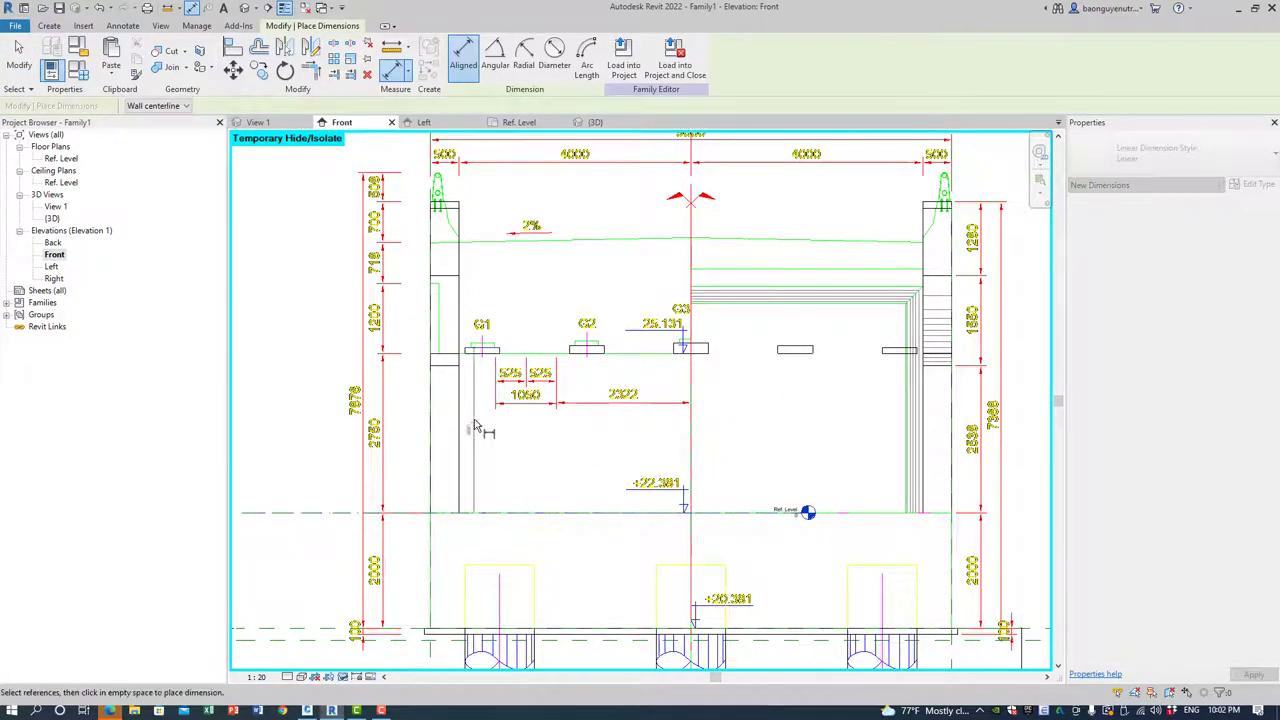
pyautogui.scroll(3, 476, 427)
pyautogui.press('Escape')
pyautogui.press('Escape')
pyautogui.scroll(-2, 476, 427)
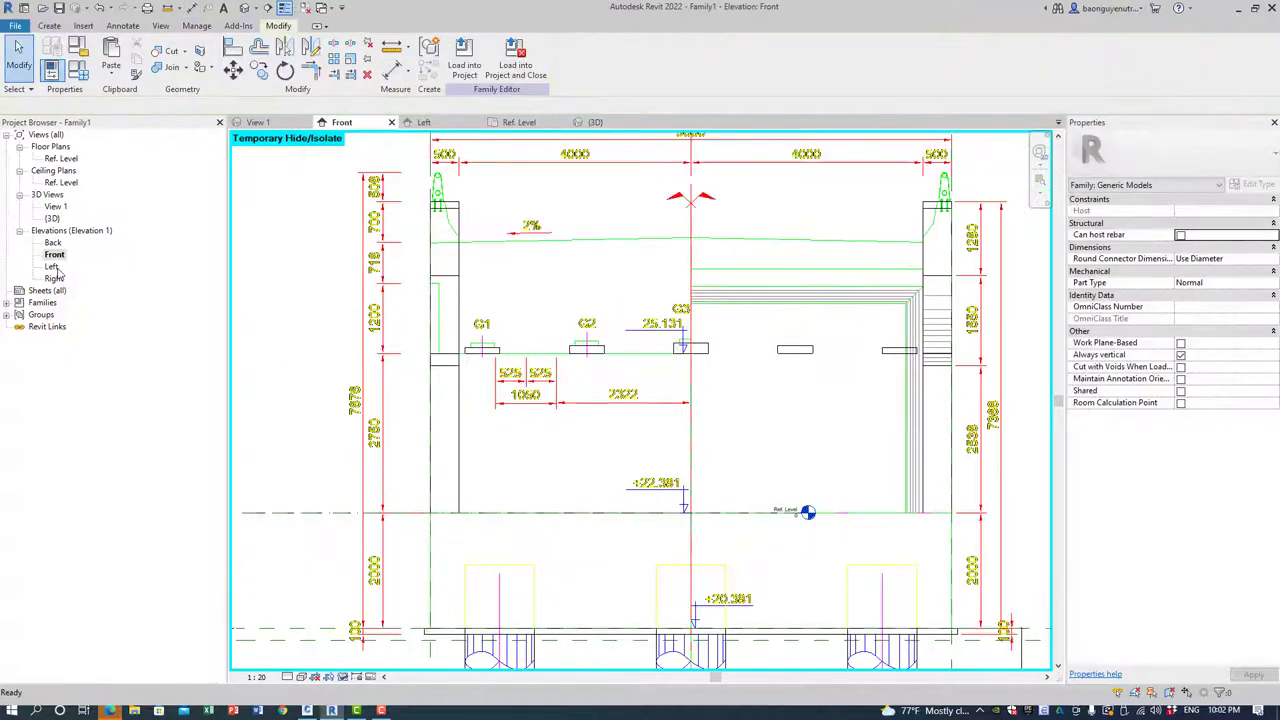
pyautogui.doubleClick(68, 159)
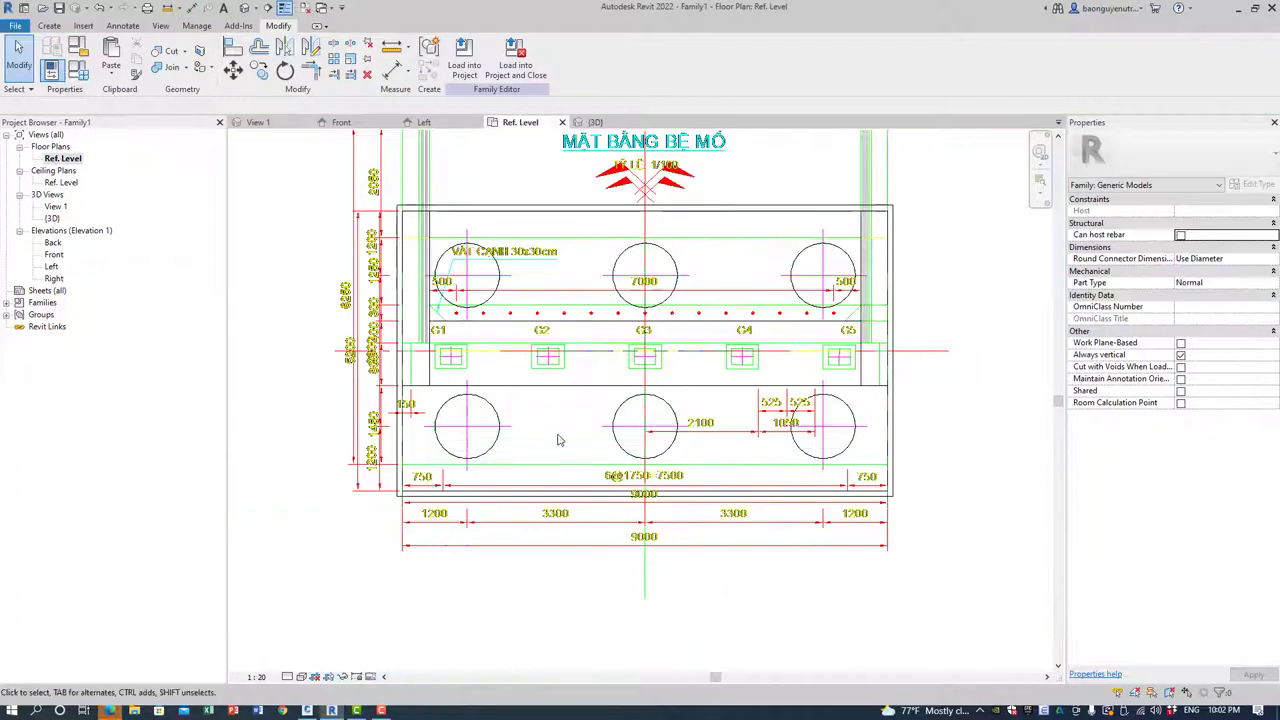
pyautogui.press('v')
pyautogui.press('r')
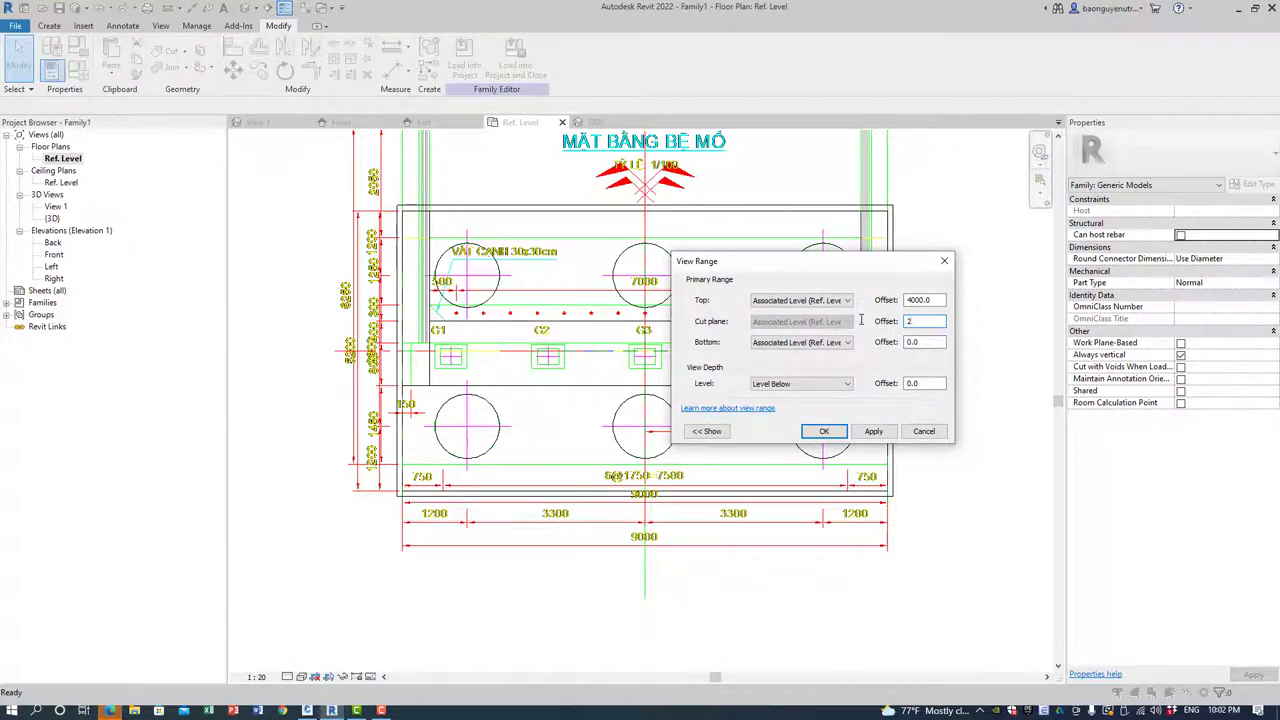
# Confirm the new view range and check the G1 pad extrusion now shows in plan.
pyautogui.click(826, 434)
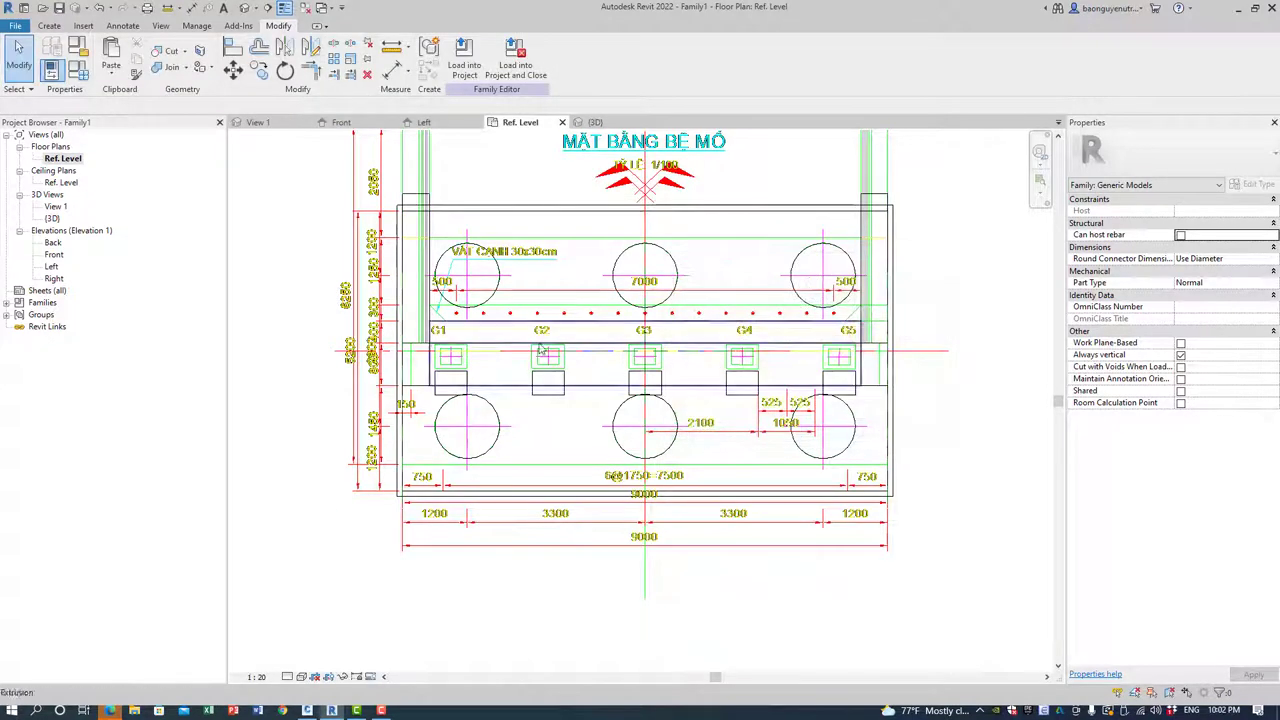
pyautogui.scroll(2, 484, 395)
pyautogui.scroll(2, 449, 389)
pyautogui.scroll(1, 449, 389)
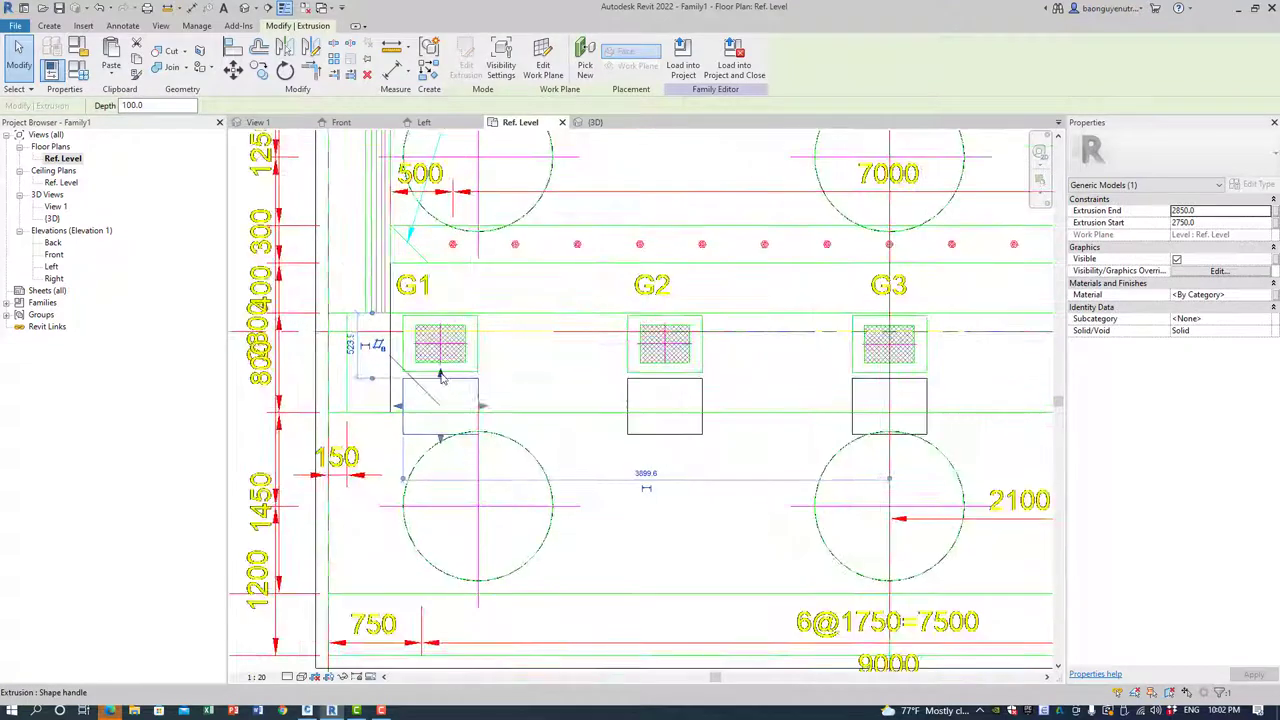
pyautogui.click(445, 320)
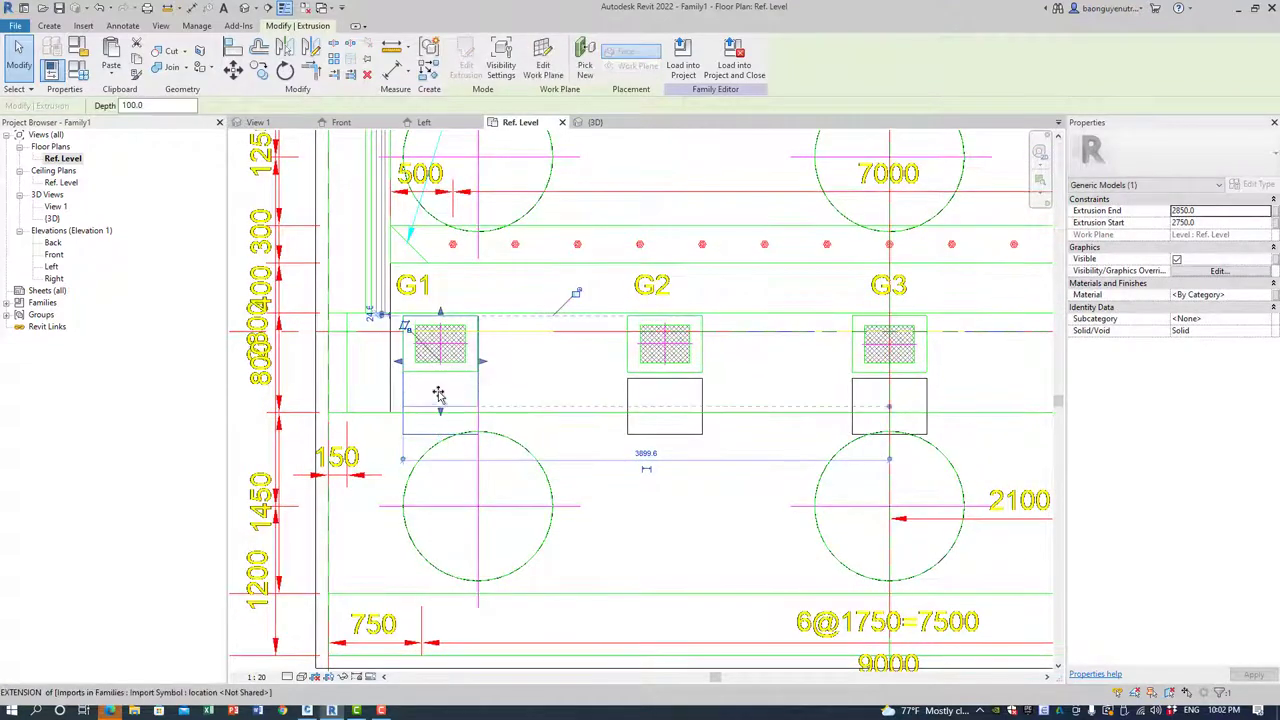
pyautogui.press('Escape')
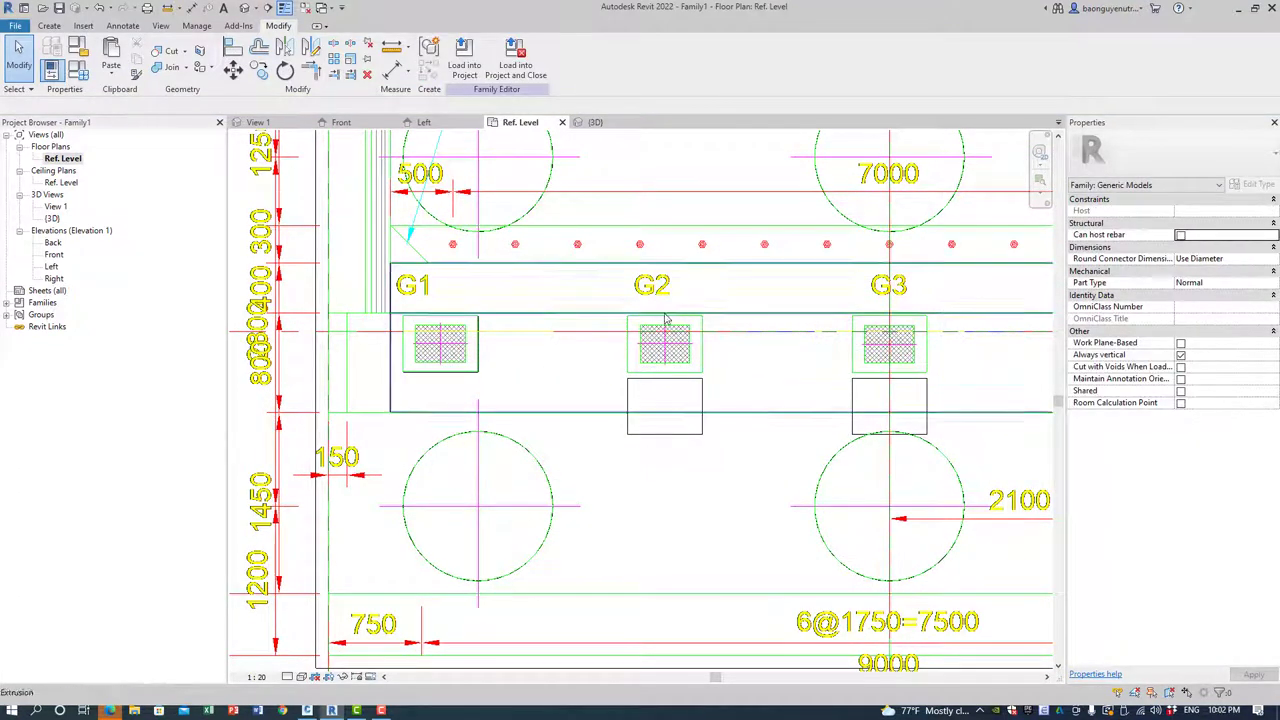
# Start Align and survey the pad outlines from G3 to G5 and back, then cancel.
pyautogui.scroll(2, 695, 322)
pyautogui.press('a')
pyautogui.press('l')
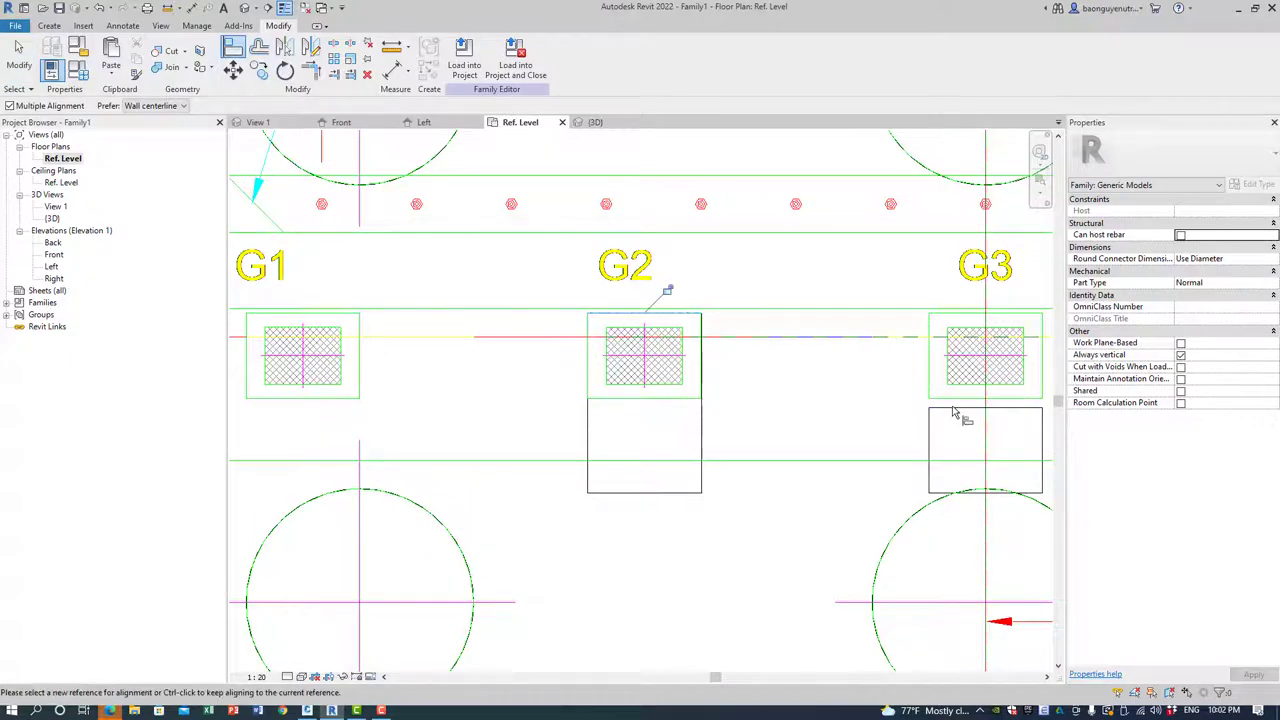
pyautogui.moveTo(993, 415); pyautogui.dragTo(367, 431, button='middle')
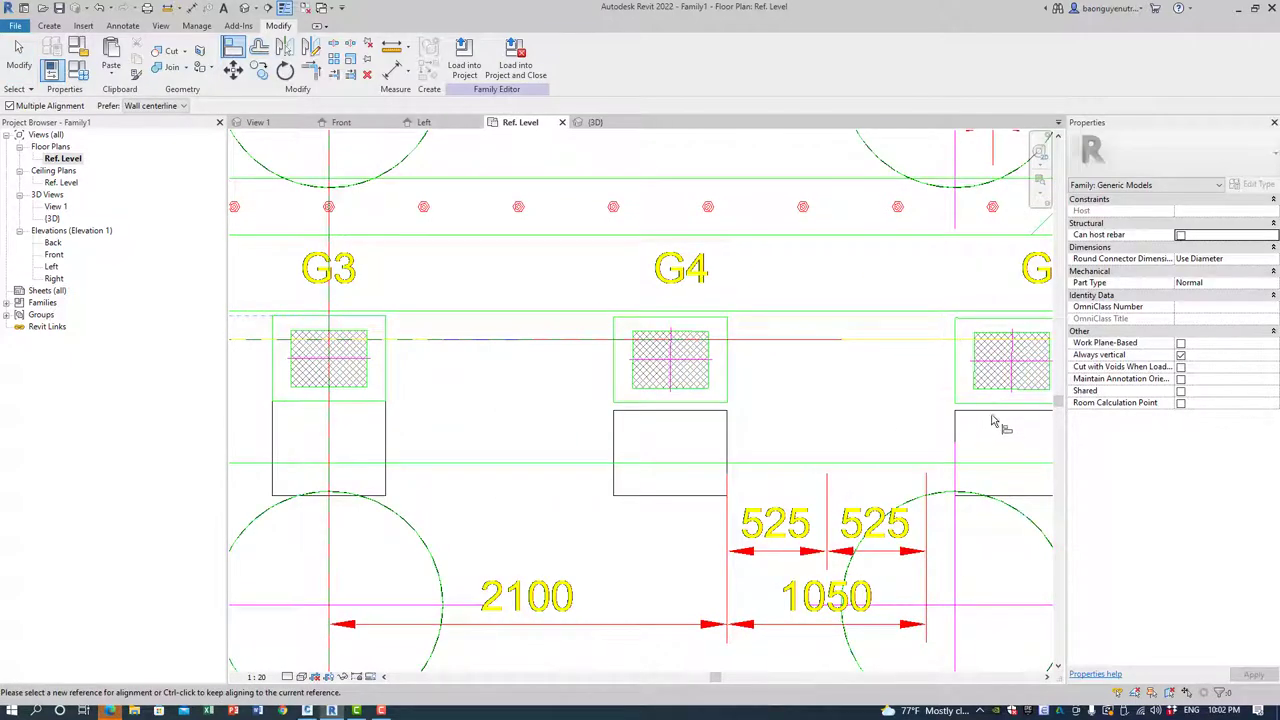
pyautogui.moveTo(985, 432)
pyautogui.mouseDown(button='middle')
pyautogui.moveTo(594, 486)
pyautogui.moveTo(662, 472)
pyautogui.mouseUp(button='middle')
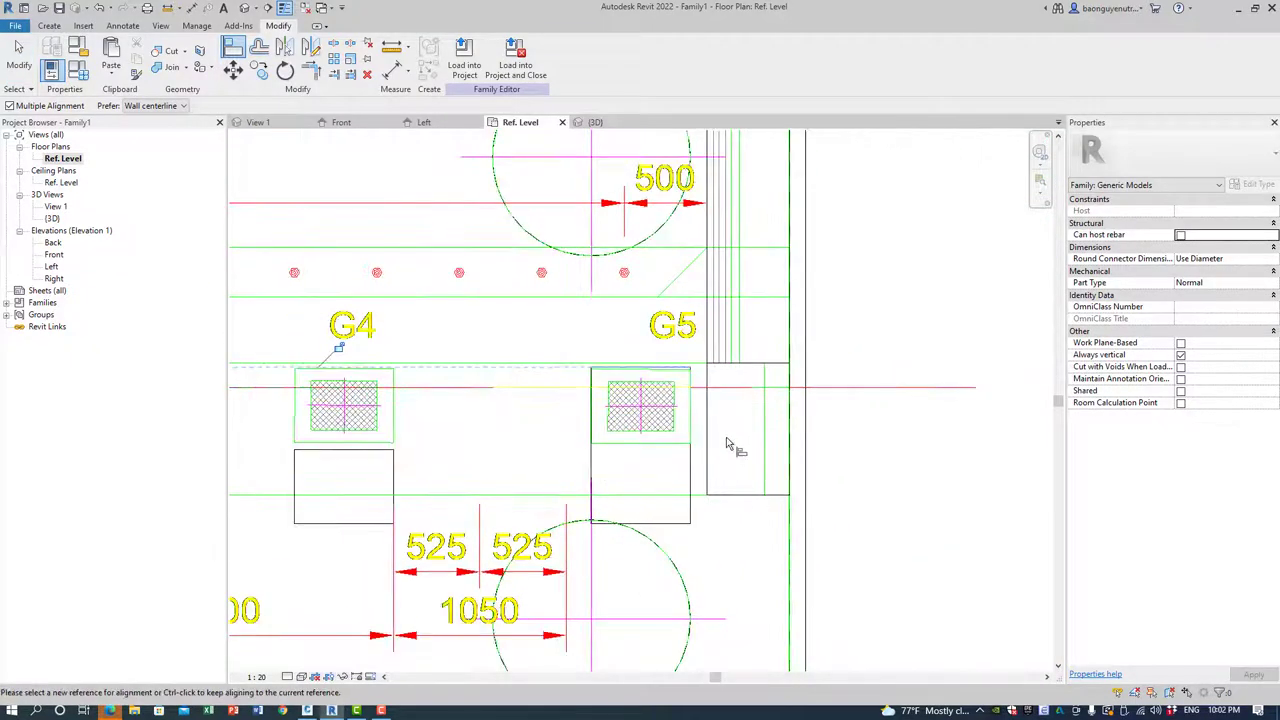
pyautogui.scroll(3, 751, 457)
pyautogui.scroll(2, 680, 391)
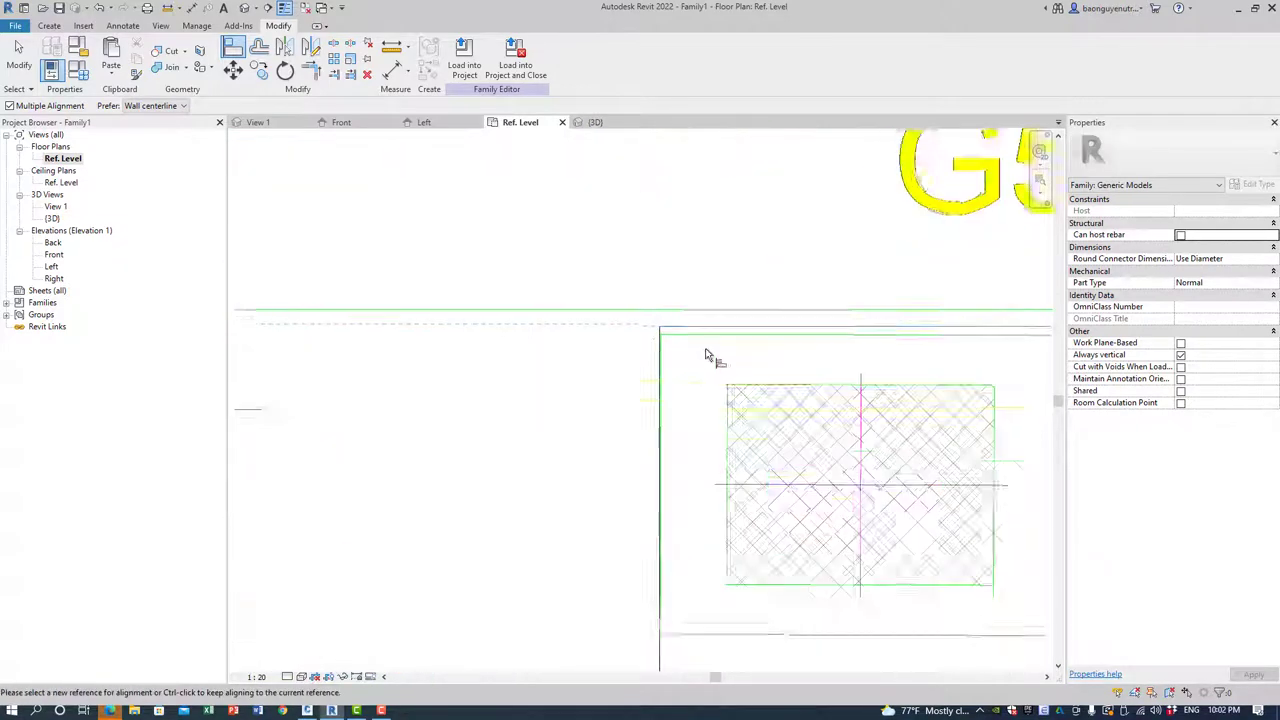
pyautogui.scroll(2, 720, 348)
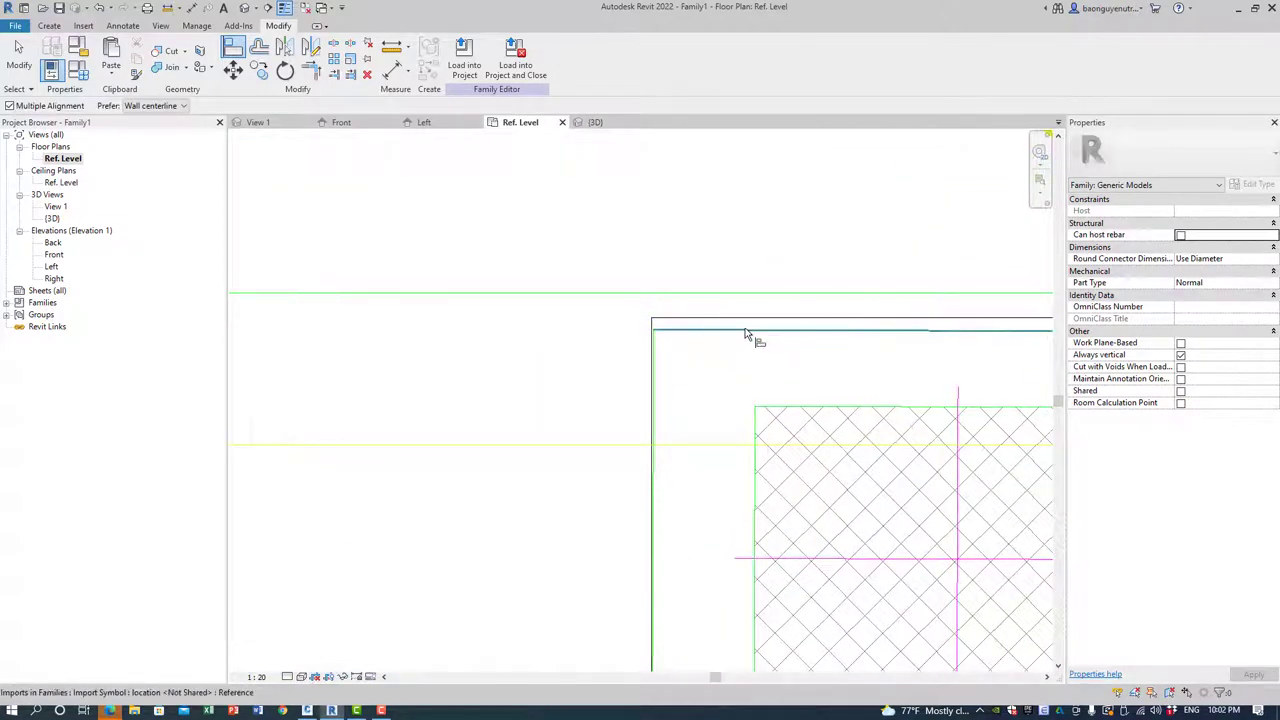
pyautogui.scroll(-4, 1011, 411)
pyautogui.scroll(-2, 640, 437)
pyautogui.scroll(-2, 997, 440)
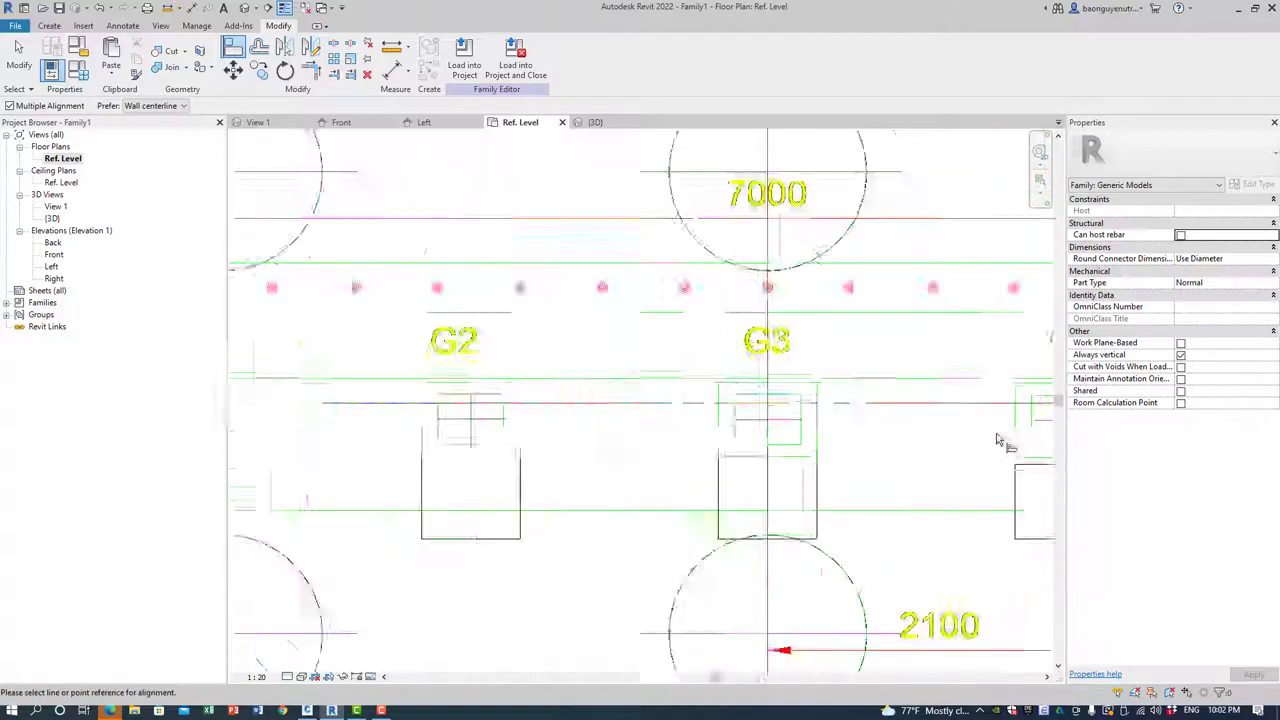
pyautogui.scroll(-1, 997, 440)
pyautogui.scroll(1, 908, 443)
pyautogui.scroll(-2, 914, 443)
pyautogui.moveTo(737, 449); pyautogui.dragTo(686, 449, button='middle')
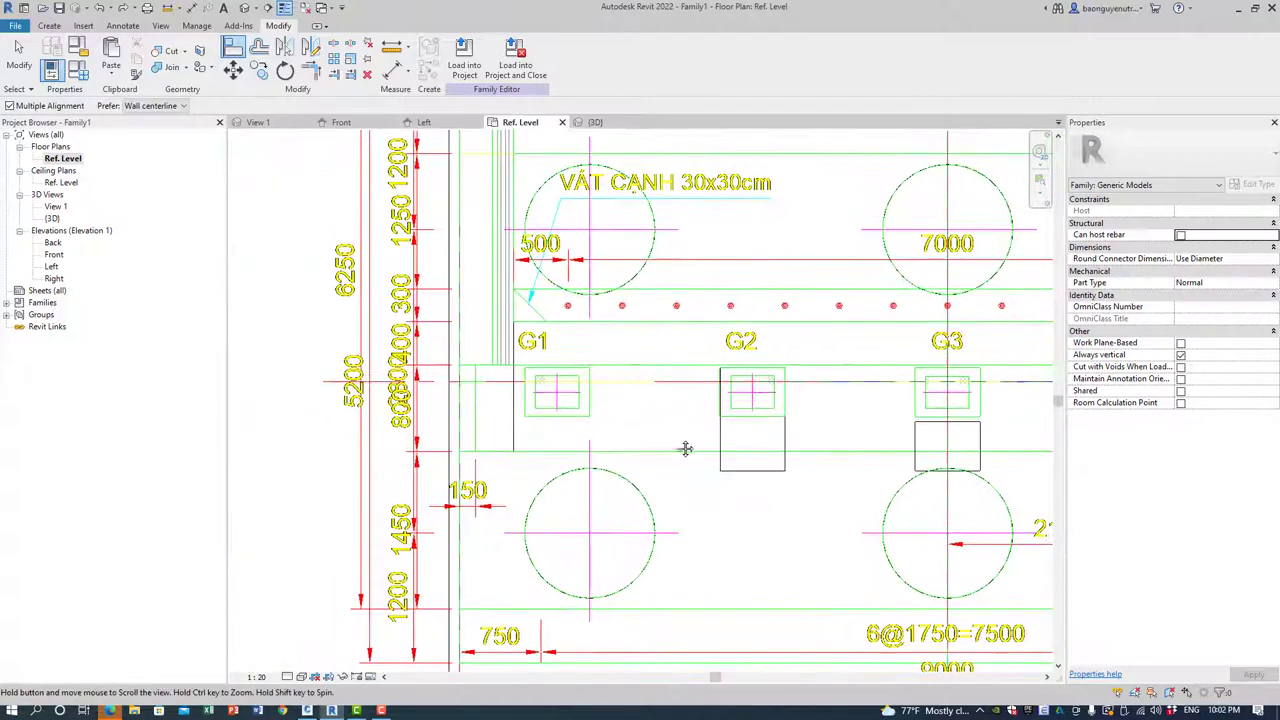
pyautogui.scroll(1, 565, 438)
pyautogui.scroll(2, 580, 443)
pyautogui.press('Escape')
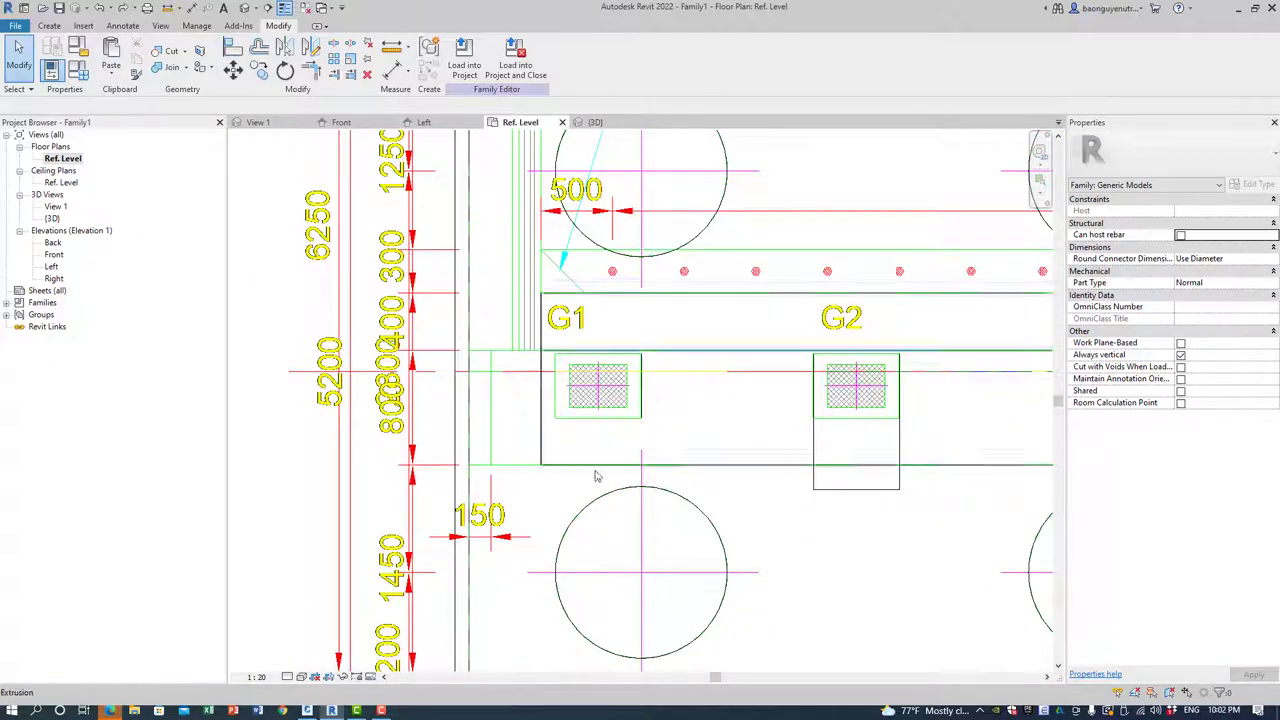
# Align the G1 pad's bottom edge to the drawing's pad outline.
pyautogui.scroll(3, 640, 371)
pyautogui.scroll(1, 660, 358)
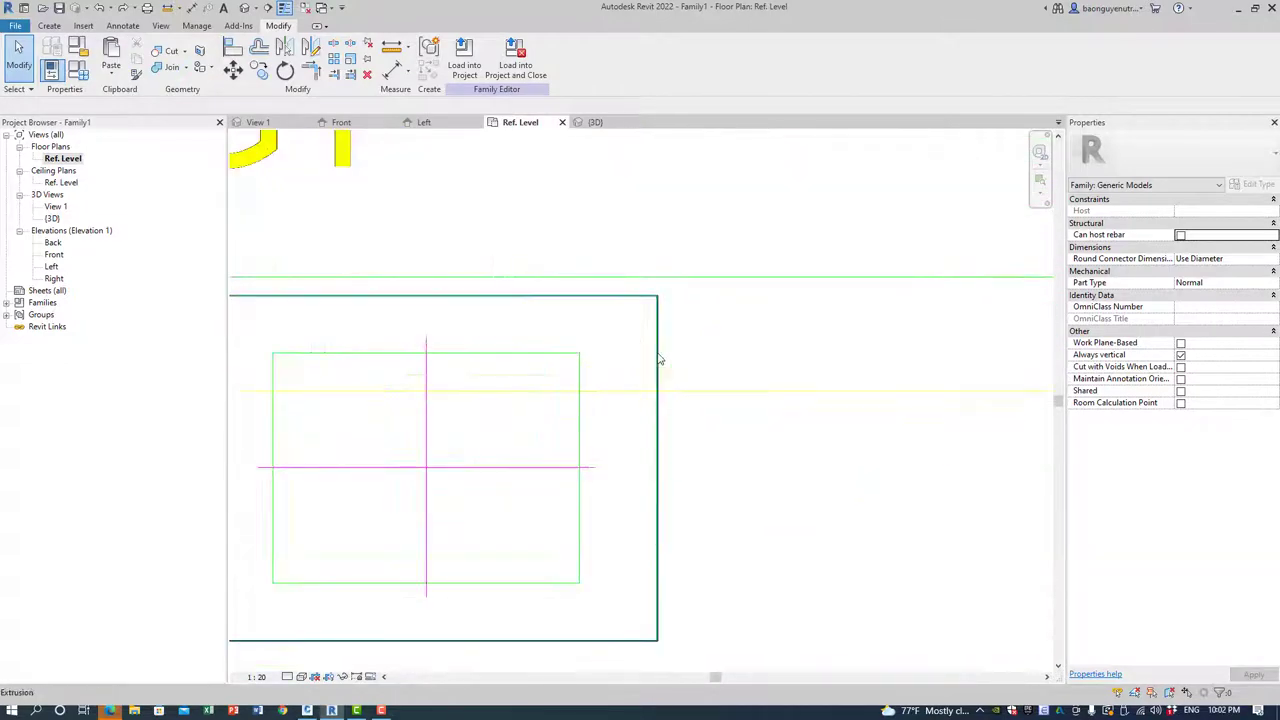
pyautogui.scroll(3, 658, 358)
pyautogui.press('a')
pyautogui.press('l')
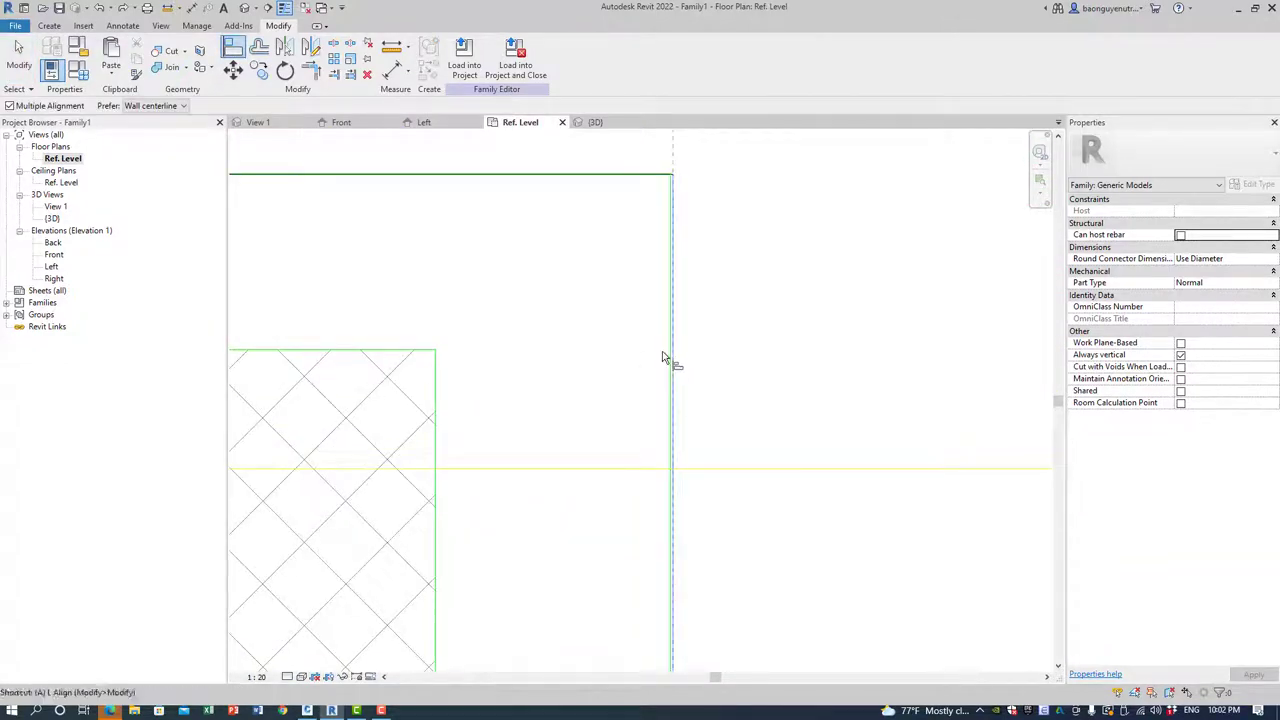
pyautogui.scroll(2, 643, 300)
pyautogui.scroll(2, 670, 380)
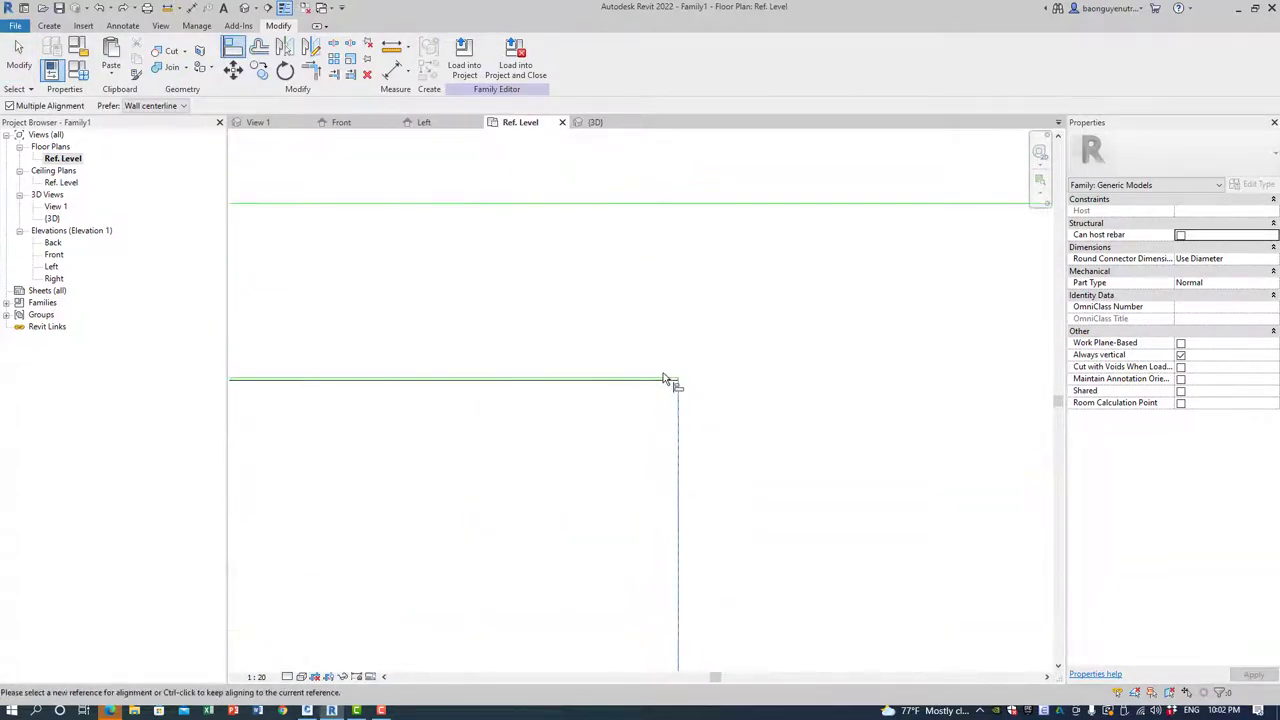
pyautogui.scroll(1, 672, 383)
pyautogui.scroll(-1, 672, 390)
pyautogui.scroll(-1, 670, 420)
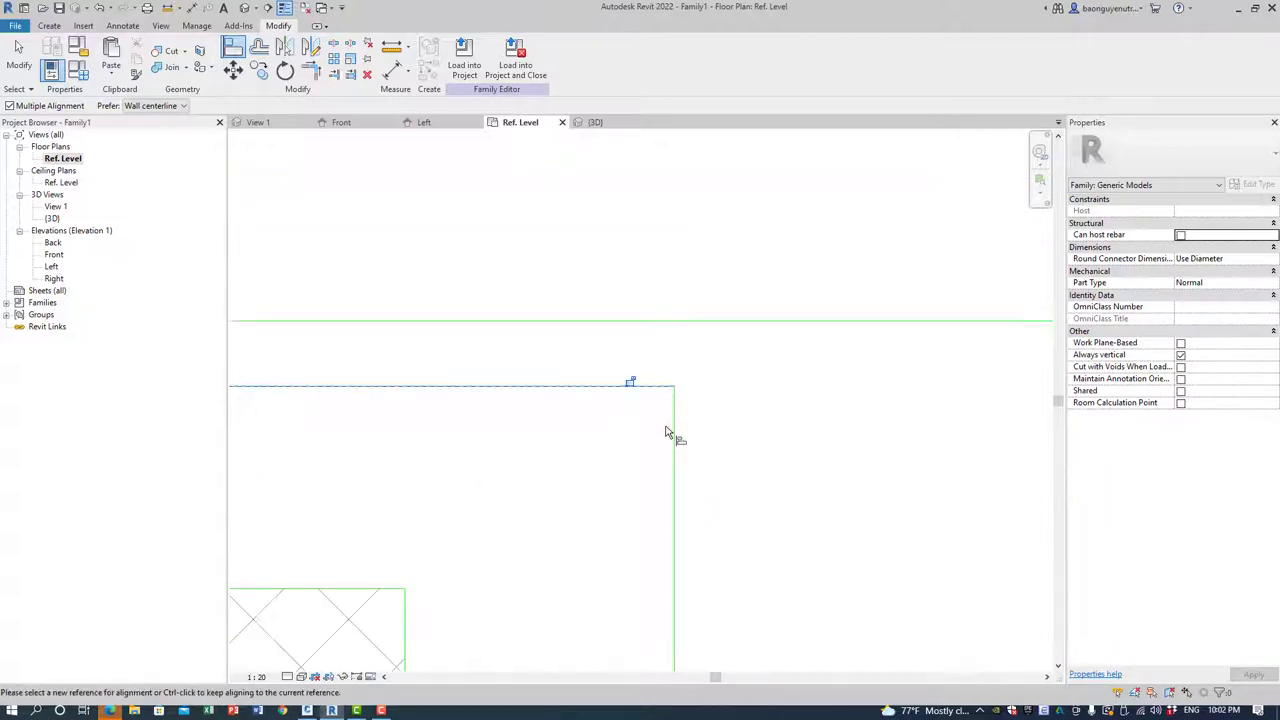
pyautogui.scroll(-3, 600, 540)
pyautogui.scroll(-2, 620, 405)
pyautogui.scroll(2, 495, 372)
pyautogui.scroll(4, 514, 337)
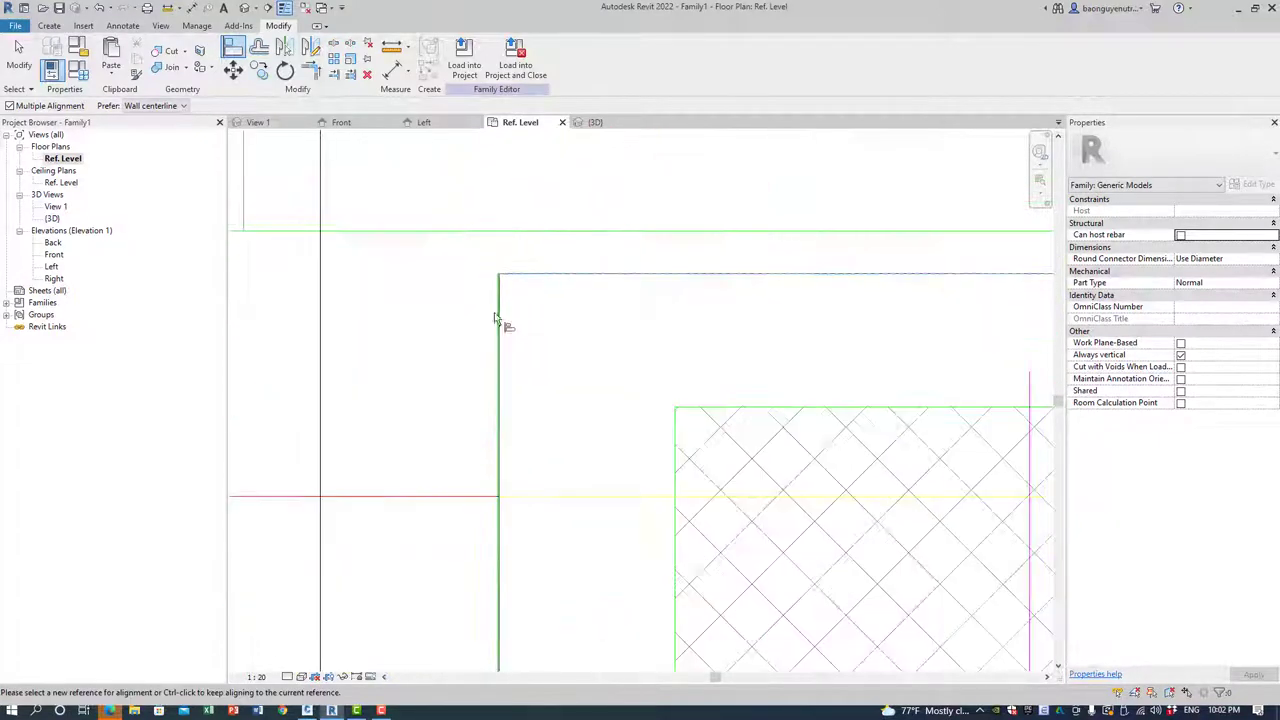
pyautogui.scroll(2, 503, 323)
pyautogui.scroll(-2, 560, 360)
pyautogui.scroll(-2, 700, 500)
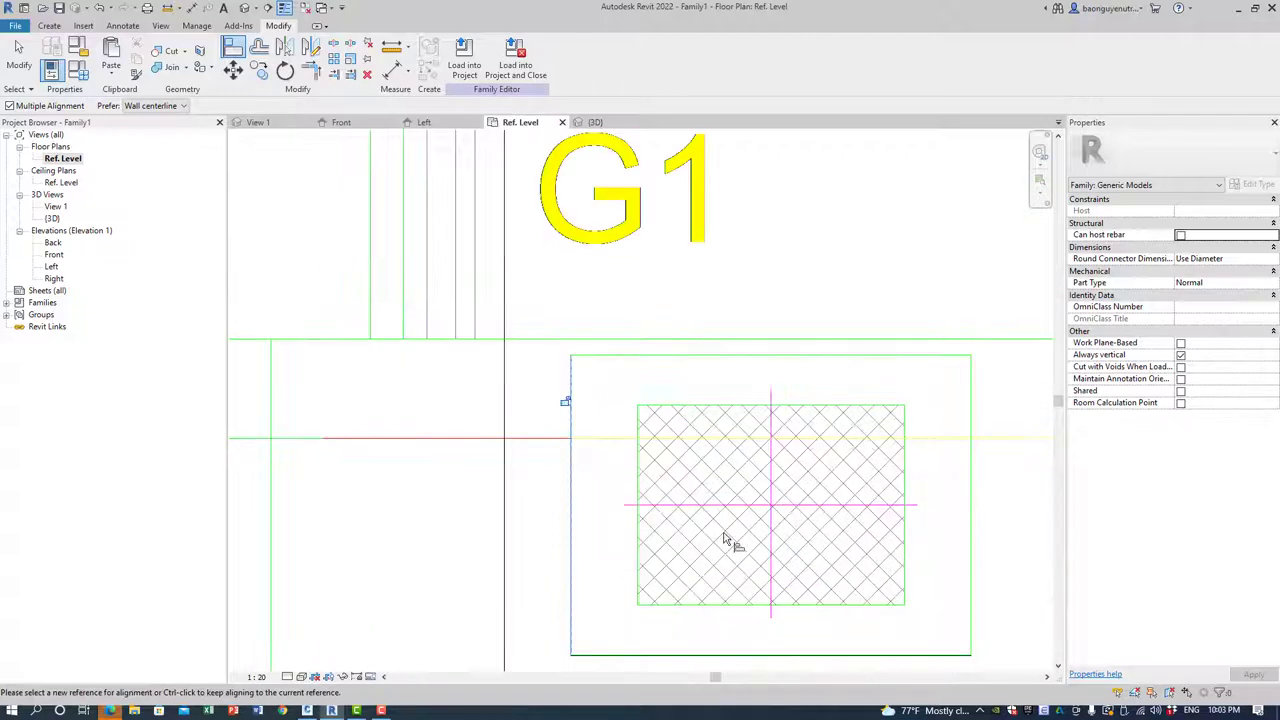
pyautogui.scroll(-1, 694, 563)
pyautogui.scroll(5, 676, 569)
pyautogui.scroll(3, 676, 569)
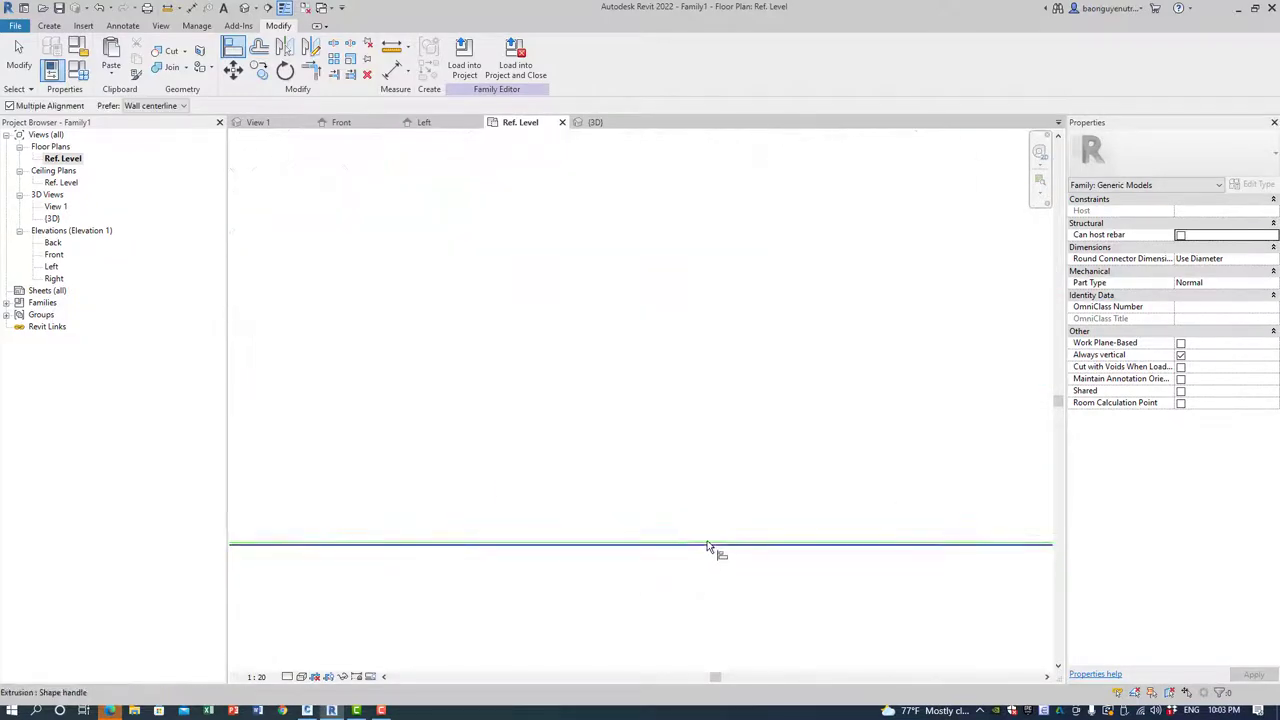
pyautogui.click(707, 545)
pyautogui.scroll(-2, 700, 550)
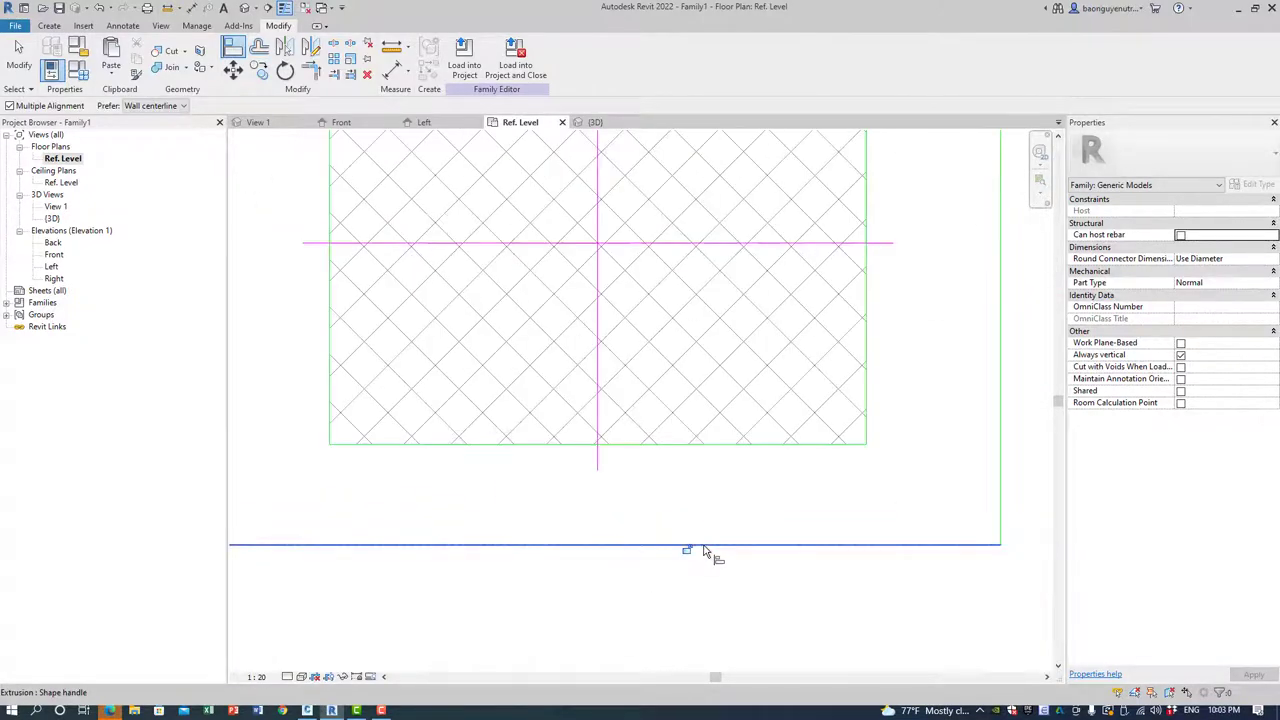
pyautogui.scroll(-3, 760, 570)
pyautogui.scroll(-2, 800, 560)
# Delete the four leftover rectangles below G2, G3, G4 and G5.
pyautogui.click(707, 511)
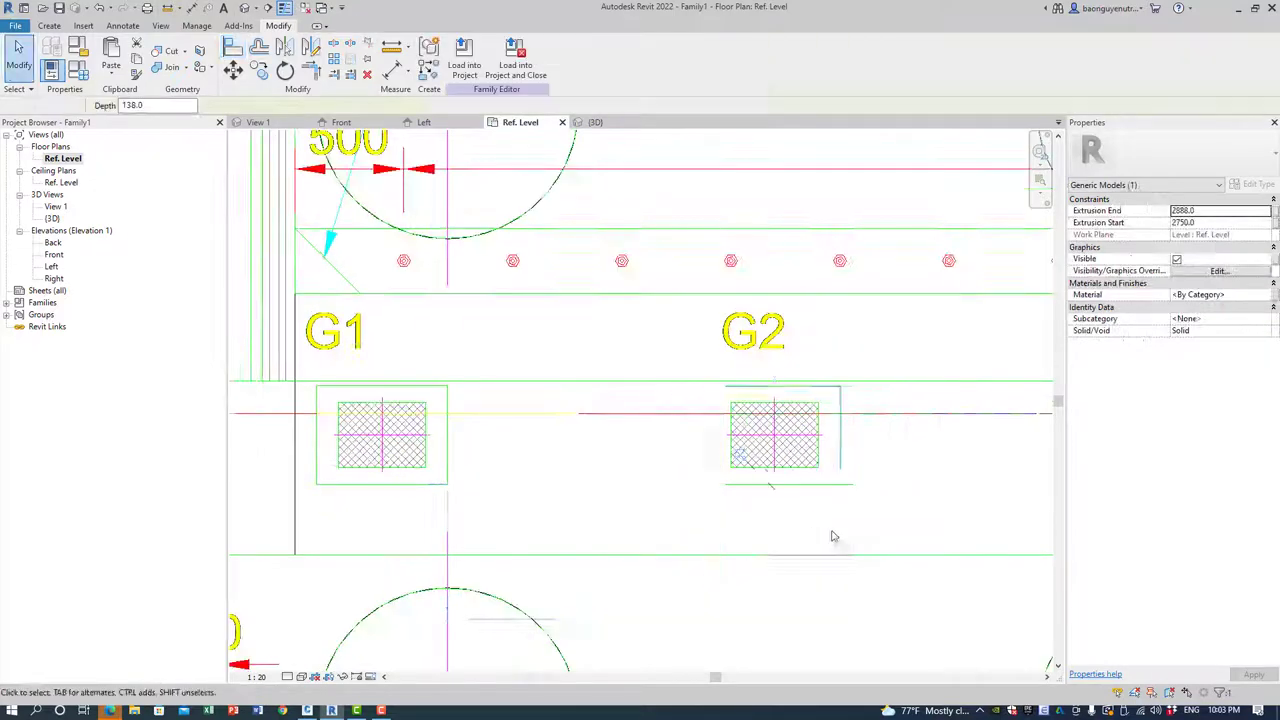
pyautogui.press('Delete')
pyautogui.scroll(-2, 546, 496)
pyautogui.click(581, 509)
pyautogui.press('Delete')
pyautogui.click(804, 494)
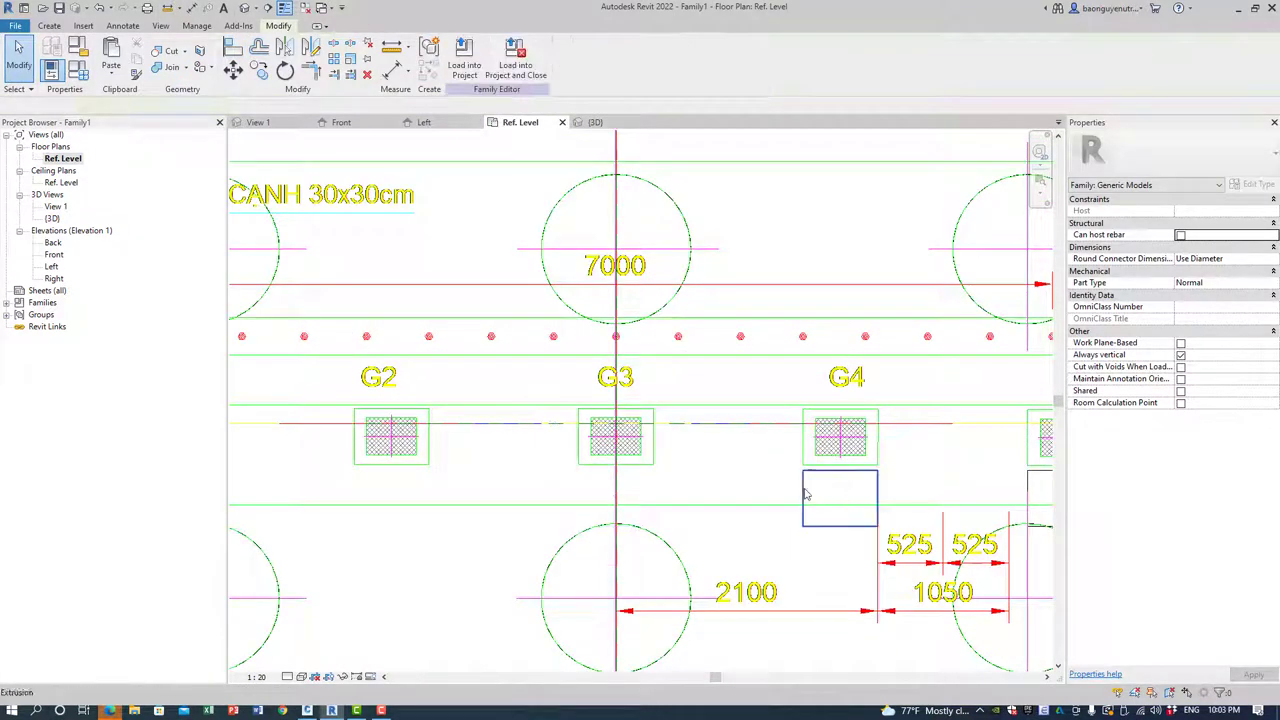
pyautogui.press('Delete')
pyautogui.keyDown('shift'); pyautogui.hscroll(3, 860, 505); pyautogui.keyUp('shift')
pyautogui.click(902, 495)
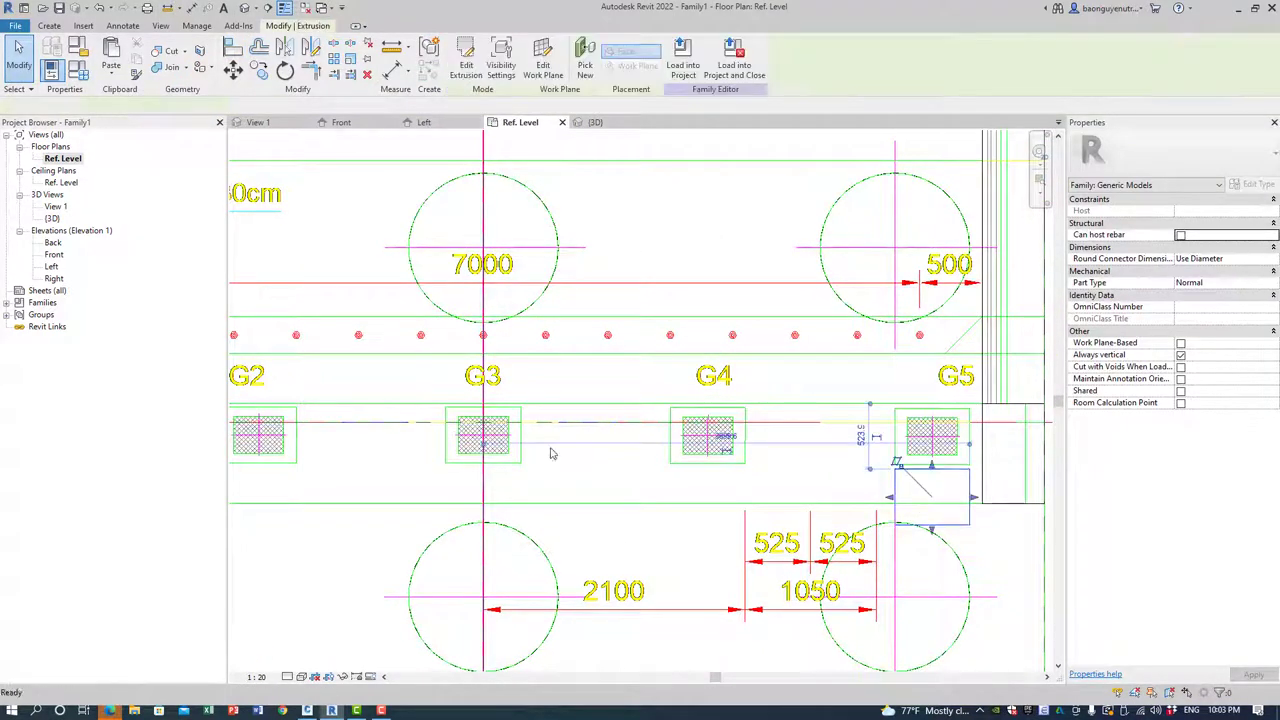
pyautogui.press('Delete')
pyautogui.keyDown('shift'); pyautogui.hscroll(-3, 902, 495); pyautogui.keyUp('shift')
pyautogui.scroll(2, 470, 450)
# Copy the G1 bearing pad with CO to the G2 and G3 positions.
pyautogui.click(485, 486)
pyautogui.press('c')
pyautogui.press('o')
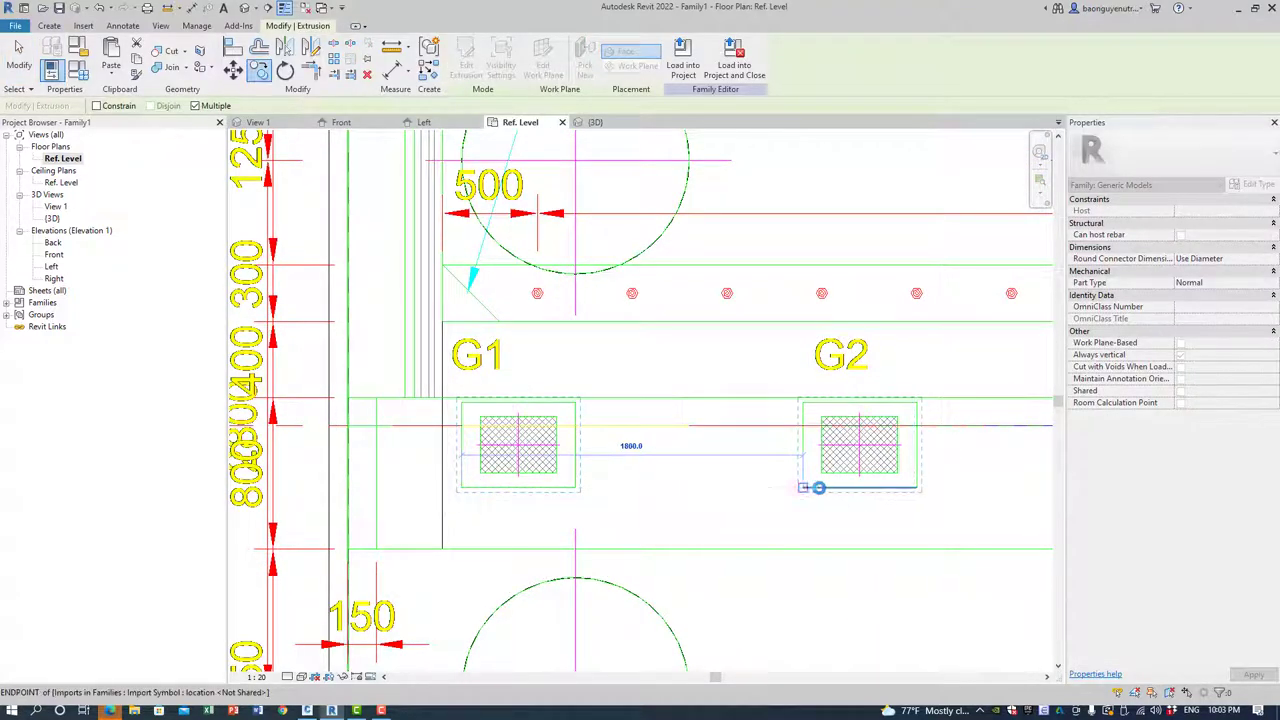
pyautogui.click(818, 487)
pyautogui.keyDown('shift'); pyautogui.hscroll(3, 700, 485); pyautogui.keyUp('shift')
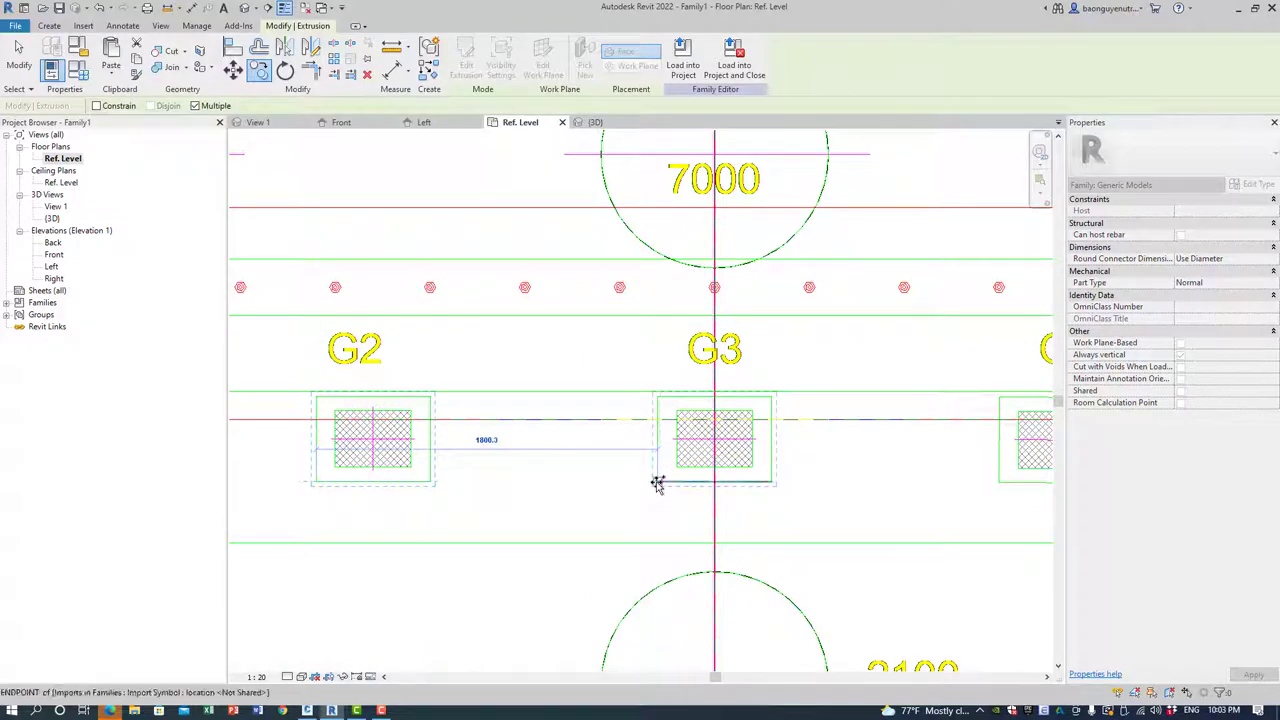
pyautogui.press('Escape')
pyautogui.press('Escape')
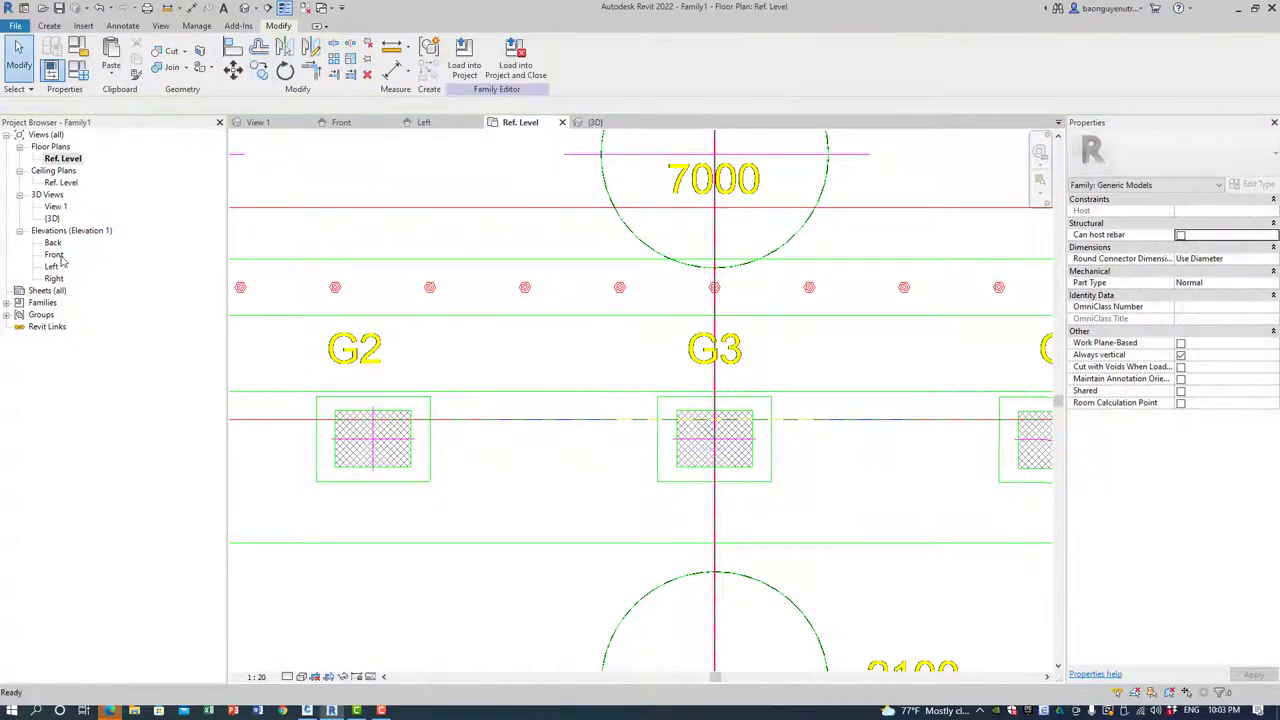
# In the Front elevation, start aligning the G2 pad extrusion with the Align (AL) tool.
pyautogui.doubleClick(57, 255)
pyautogui.scroll(4, 660, 350)
pyautogui.scroll(2, 668, 345)
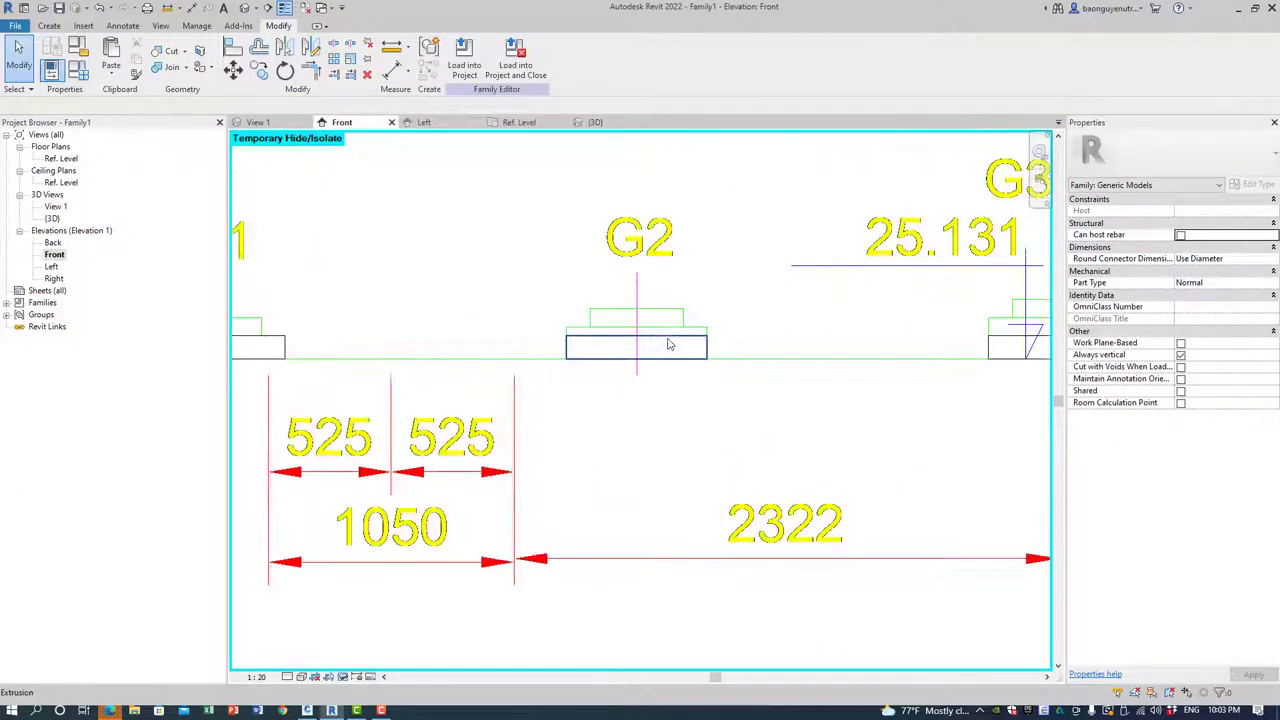
pyautogui.click(670, 343)
pyautogui.press('a')
pyautogui.press('l')
pyautogui.moveTo(698, 343); pyautogui.dragTo(552, 392, button='middle')
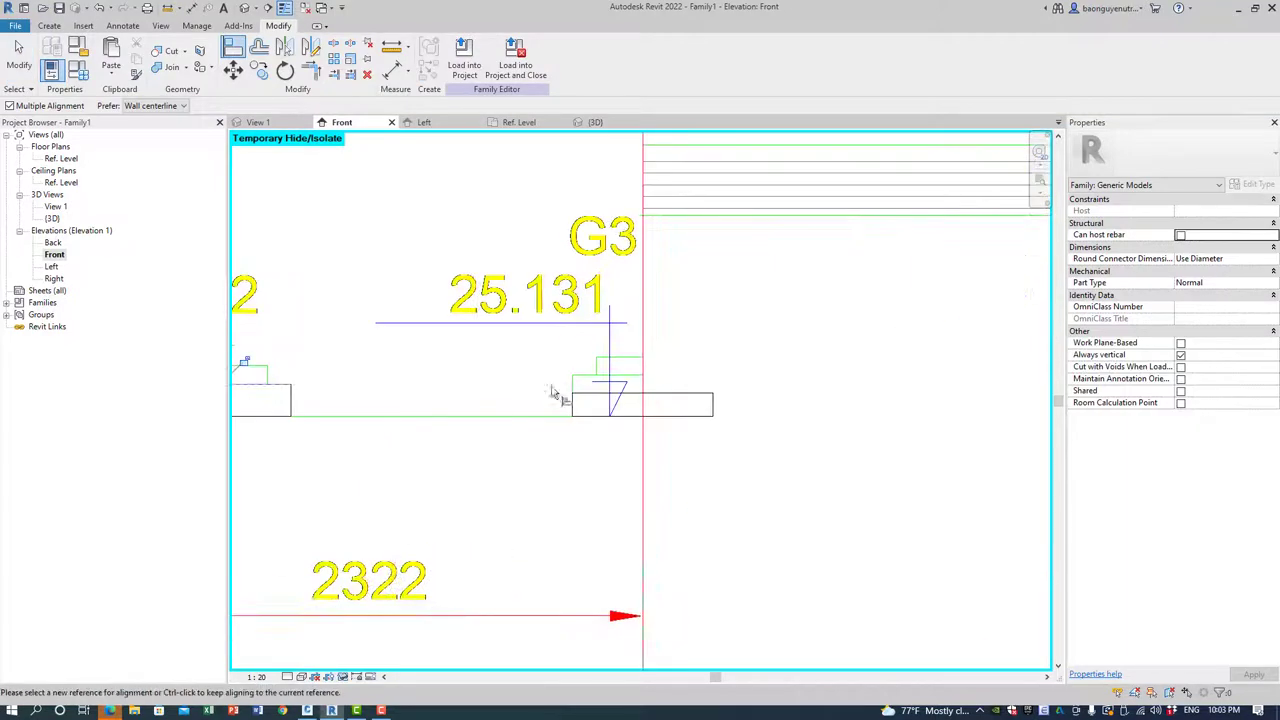
pyautogui.press('Escape')
# Mirror the left-side pads about the G3 centre line, then inspect them in 3D.
pyautogui.scroll(-3, 530, 420)
pyautogui.moveTo(508, 428); pyautogui.dragTo(652, 430, button='middle')
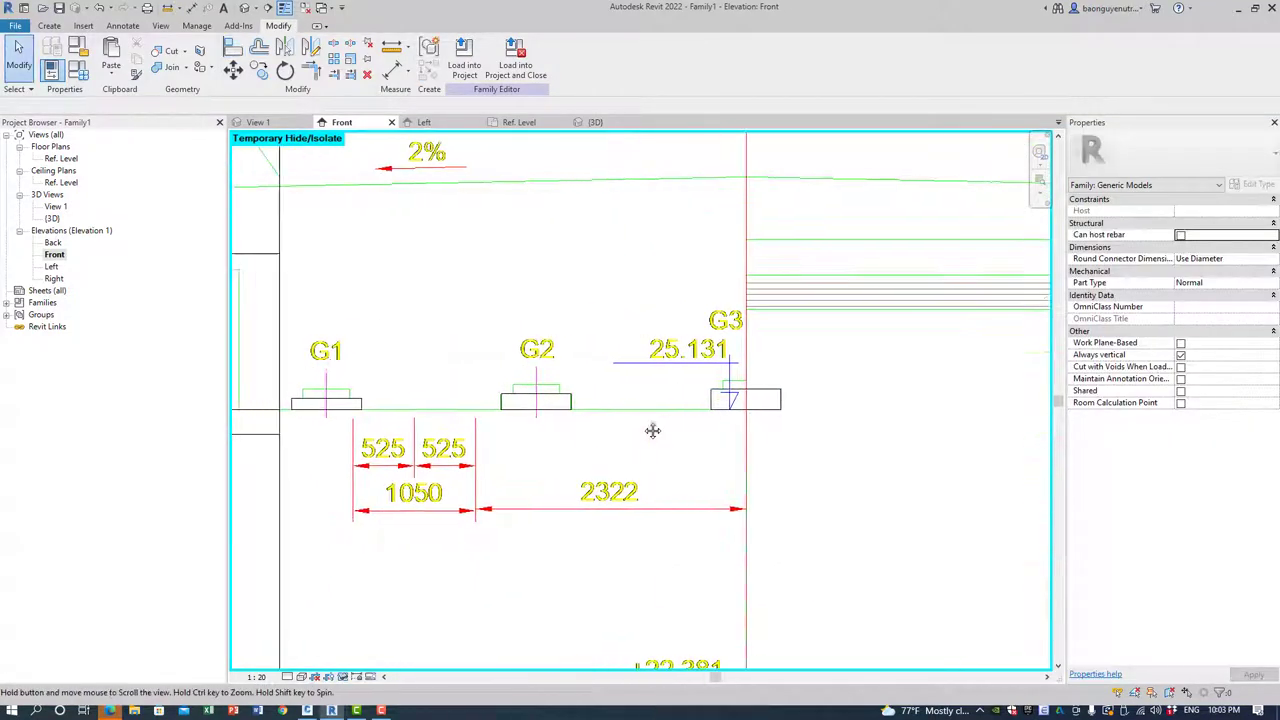
pyautogui.moveTo(744, 418); pyautogui.dragTo(560, 395)
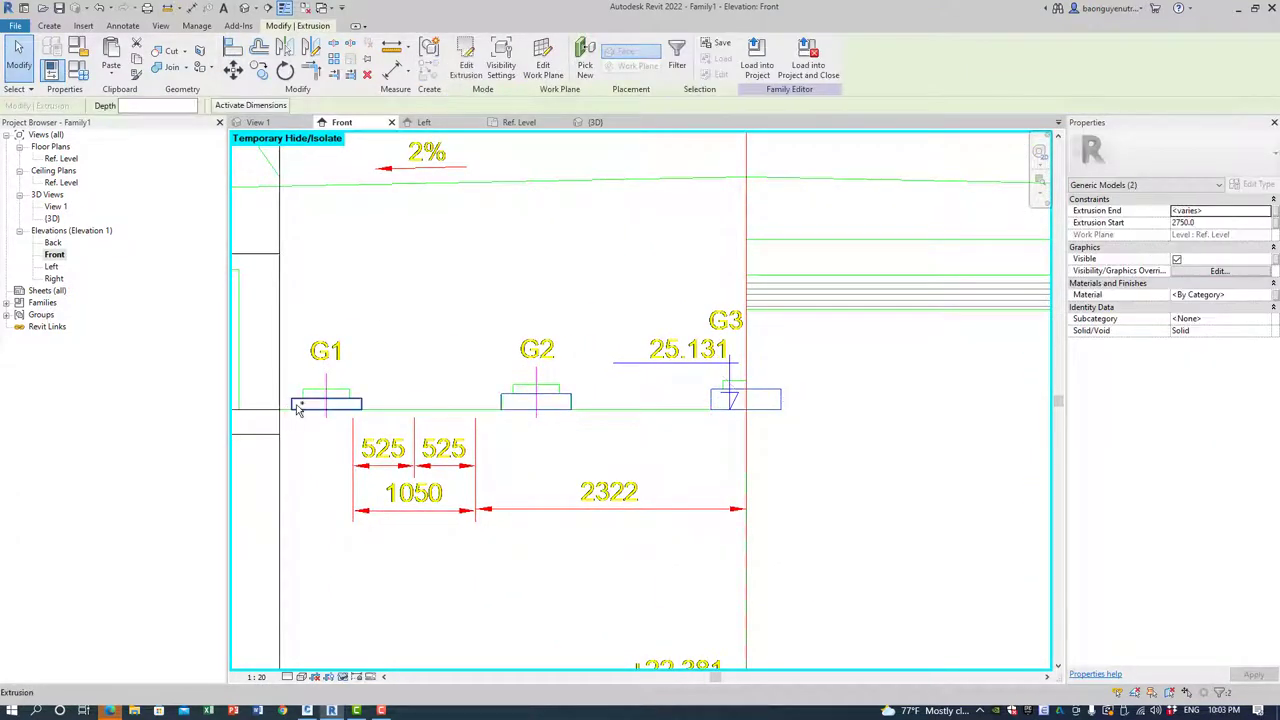
pyautogui.press('m')
pyautogui.press('m')
pyautogui.click(746, 338)
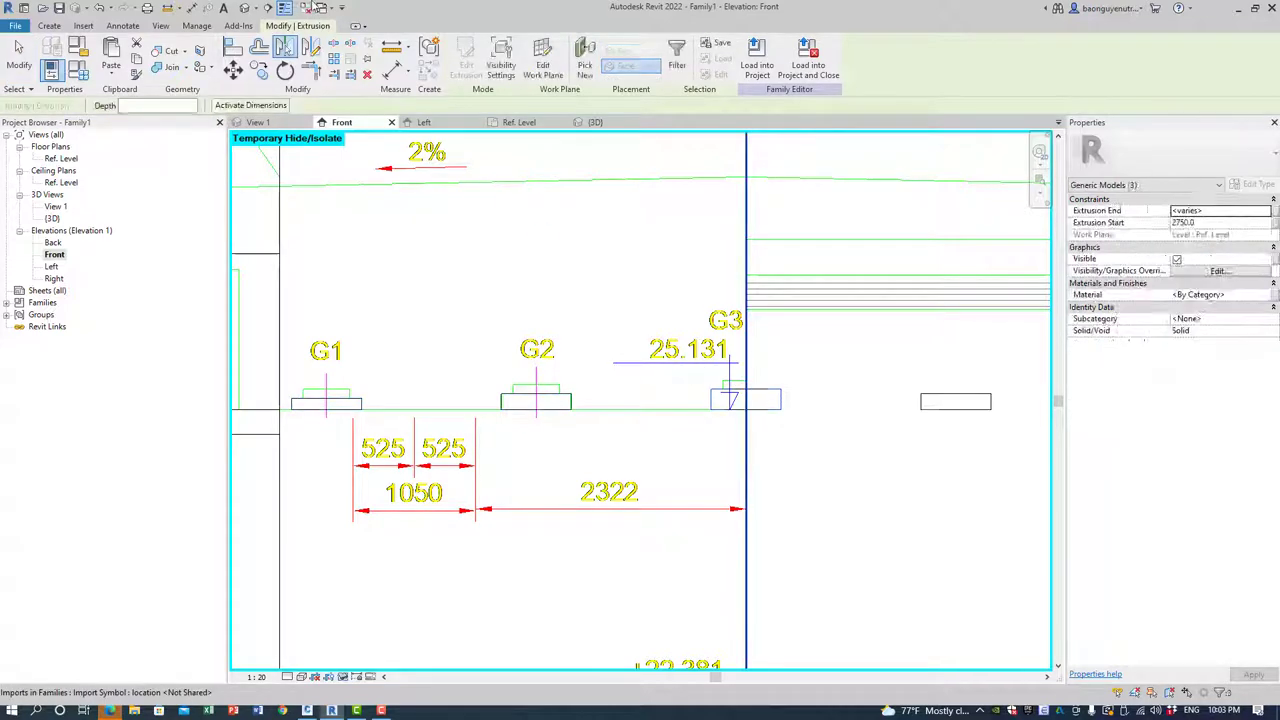
pyautogui.click(245, 8)
pyautogui.moveTo(540, 360)
pyautogui.keyDown('shift'); pyautogui.mouseDown(button='middle')
pyautogui.moveTo(580, 358)
pyautogui.moveTo(558, 323)
pyautogui.mouseUp(button='middle'); pyautogui.keyUp('shift')
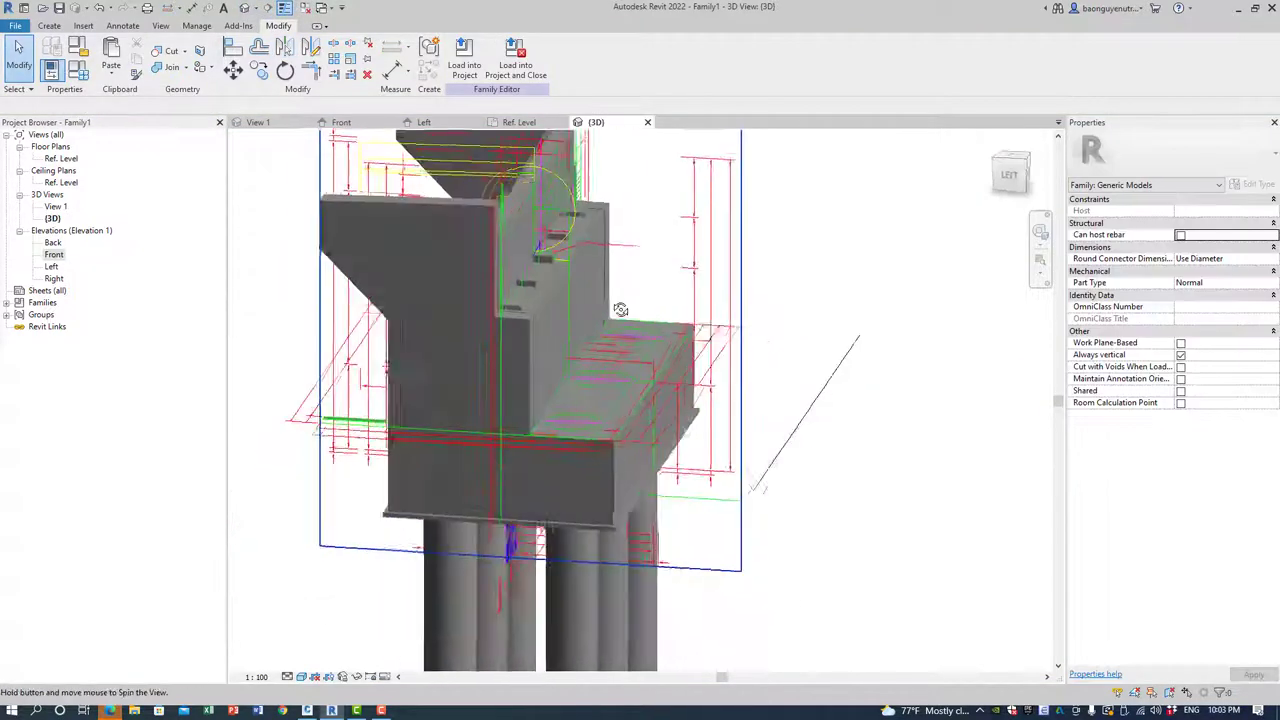
pyautogui.moveTo(605, 342)
pyautogui.keyDown('shift'); pyautogui.mouseDown(button='middle')
pyautogui.moveTo(420, 403)
pyautogui.moveTo(558, 325)
pyautogui.moveTo(459, 413)
pyautogui.moveTo(509, 420)
pyautogui.moveTo(522, 408)
pyautogui.mouseUp(button='middle'); pyautogui.keyUp('shift')
pyautogui.press('Escape')
pyautogui.keyDown('shift'); pyautogui.moveTo(448, 393); pyautogui.dragTo(491, 443, button='middle'); pyautogui.keyUp('shift')
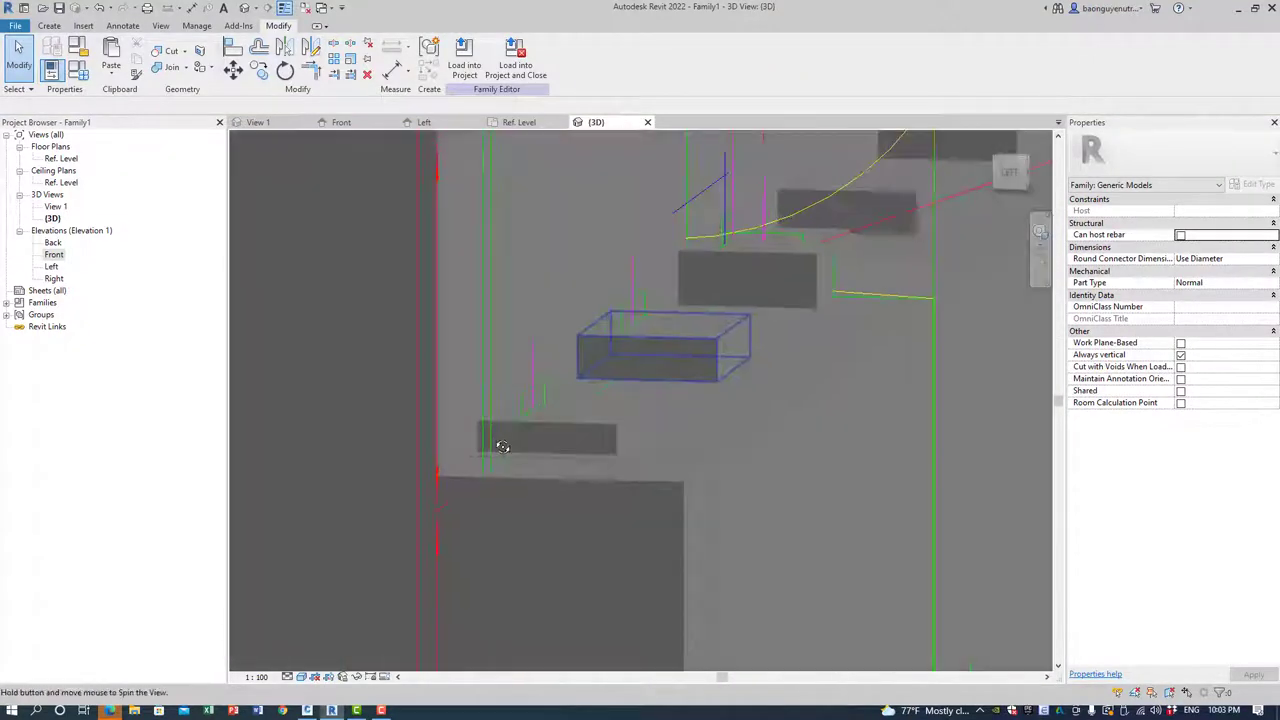
pyautogui.doubleClick(62, 158)
pyautogui.scroll(-2, 455, 333)
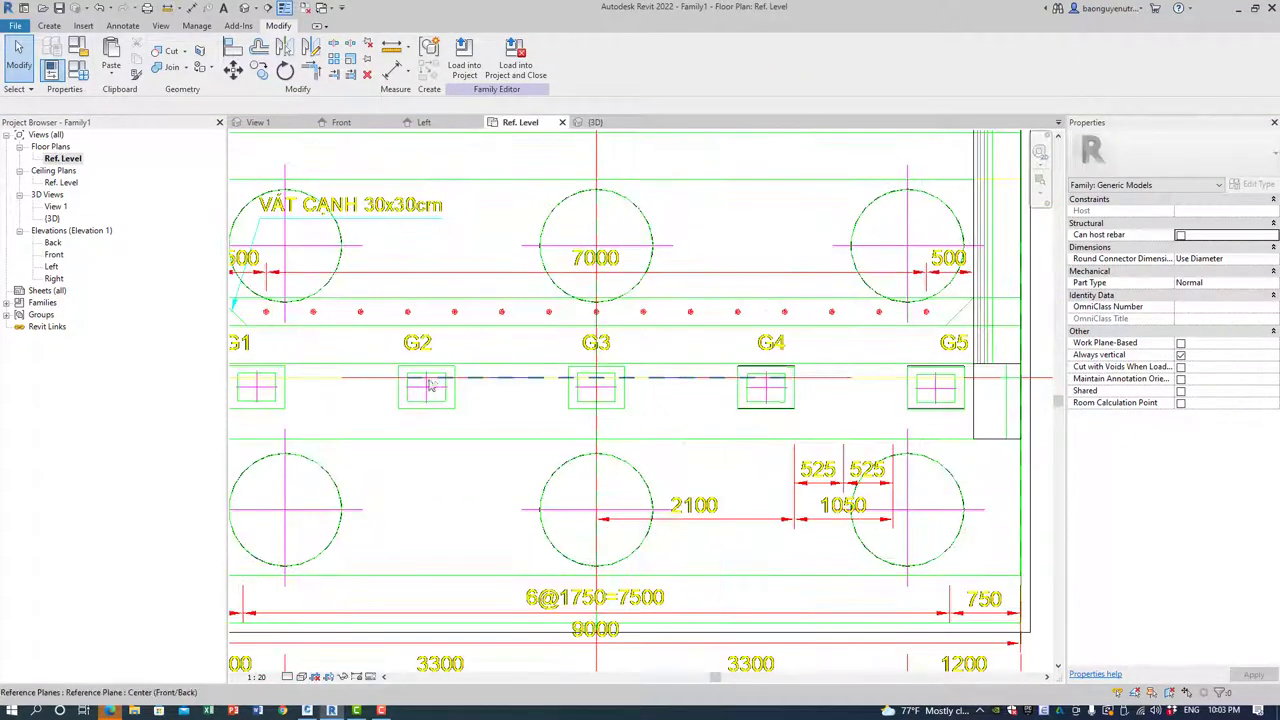
pyautogui.scroll(1, 388, 374)
pyautogui.scroll(1, 392, 374)
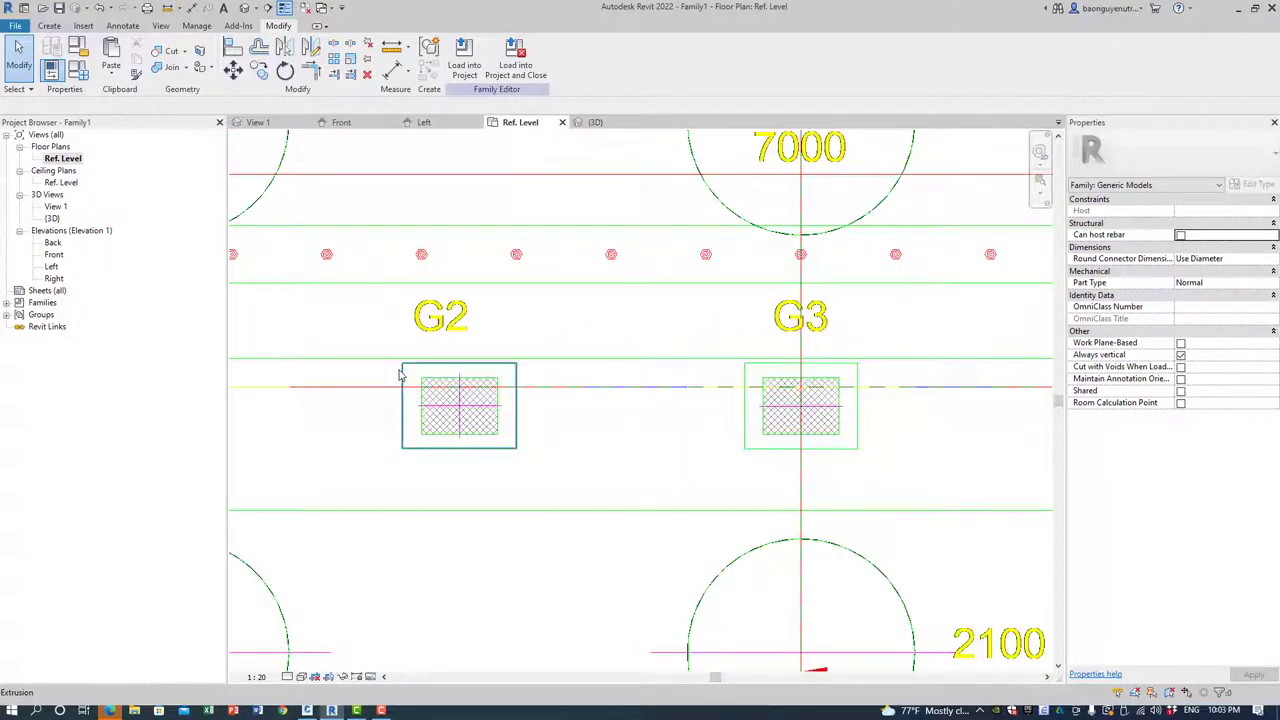
pyautogui.scroll(-2, 399, 374)
pyautogui.scroll(-1, 638, 433)
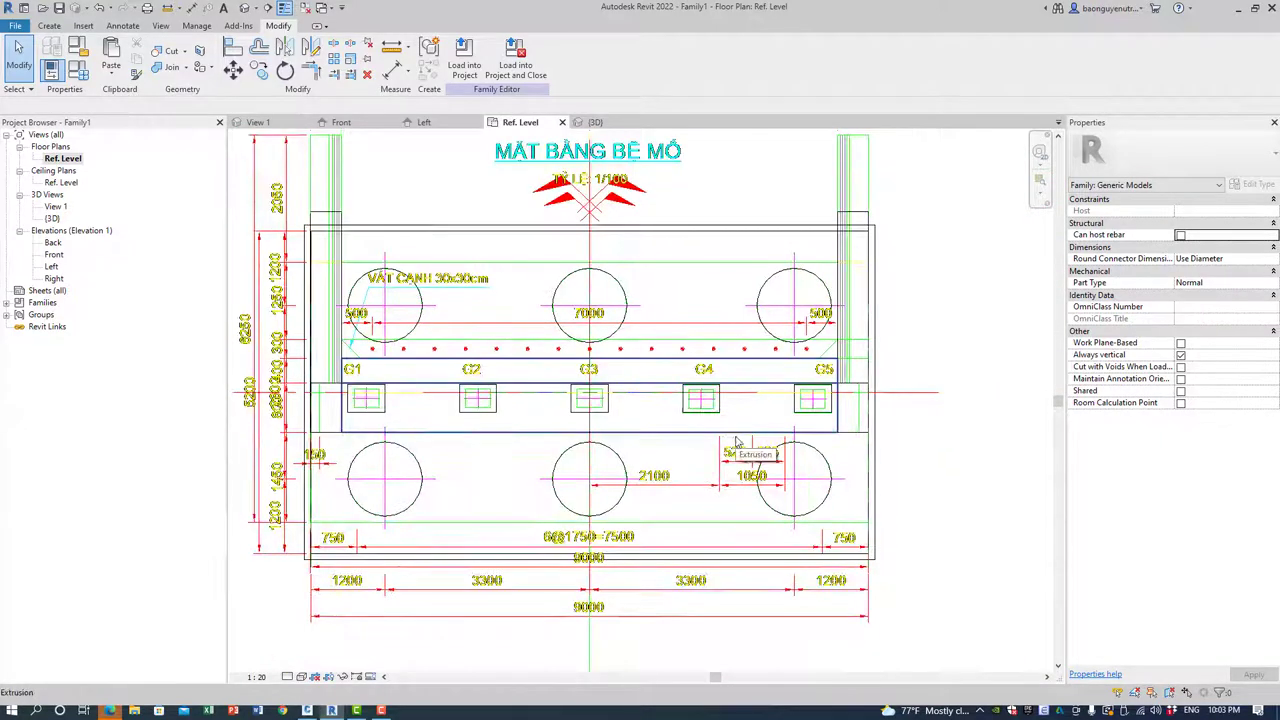
pyautogui.click(244, 8)
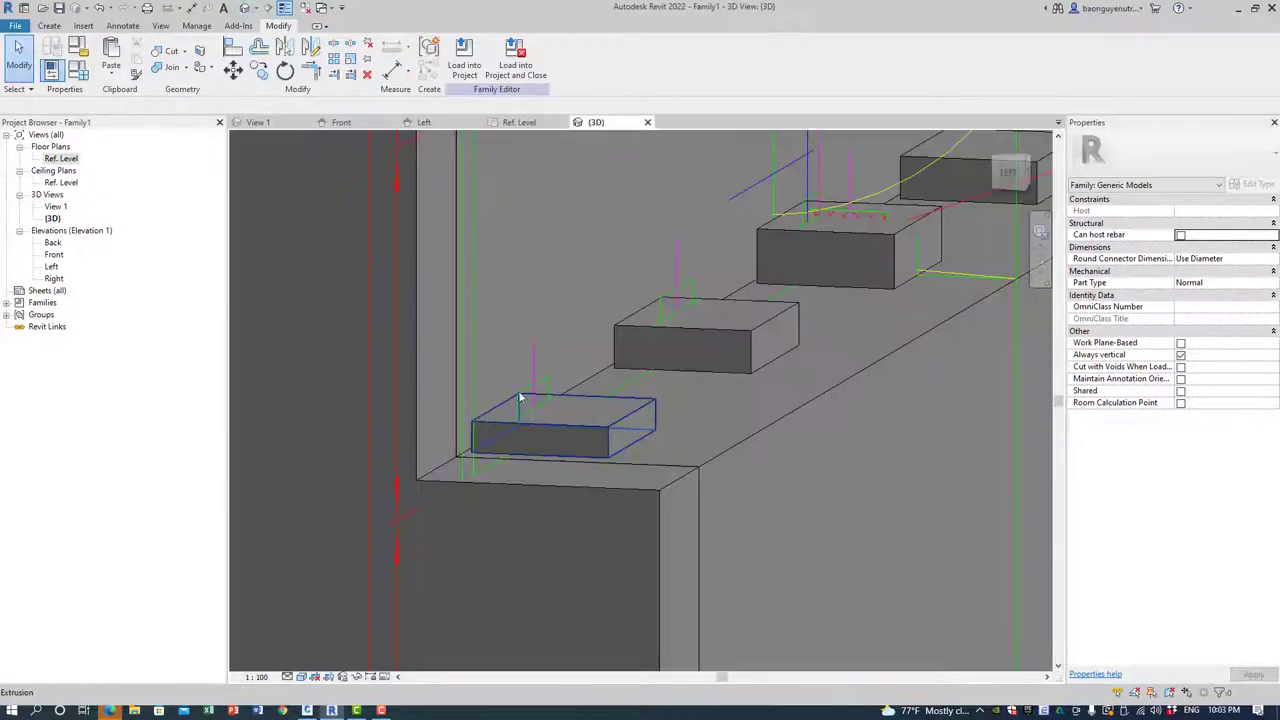
pyautogui.moveTo(523, 400)
pyautogui.keyDown('shift'); pyautogui.mouseDown(button='middle')
pyautogui.moveTo(626, 402)
pyautogui.moveTo(576, 510)
pyautogui.moveTo(516, 432)
pyautogui.moveTo(680, 455)
pyautogui.moveTo(572, 437)
pyautogui.moveTo(670, 470)
pyautogui.moveTo(651, 572)
pyautogui.moveTo(415, 698)
pyautogui.mouseUp(button='middle'); pyautogui.keyUp('shift')
pyautogui.scroll(-2, 670, 470)
pyautogui.scroll(4, 670, 470)
pyautogui.scroll(-1, 690, 553)
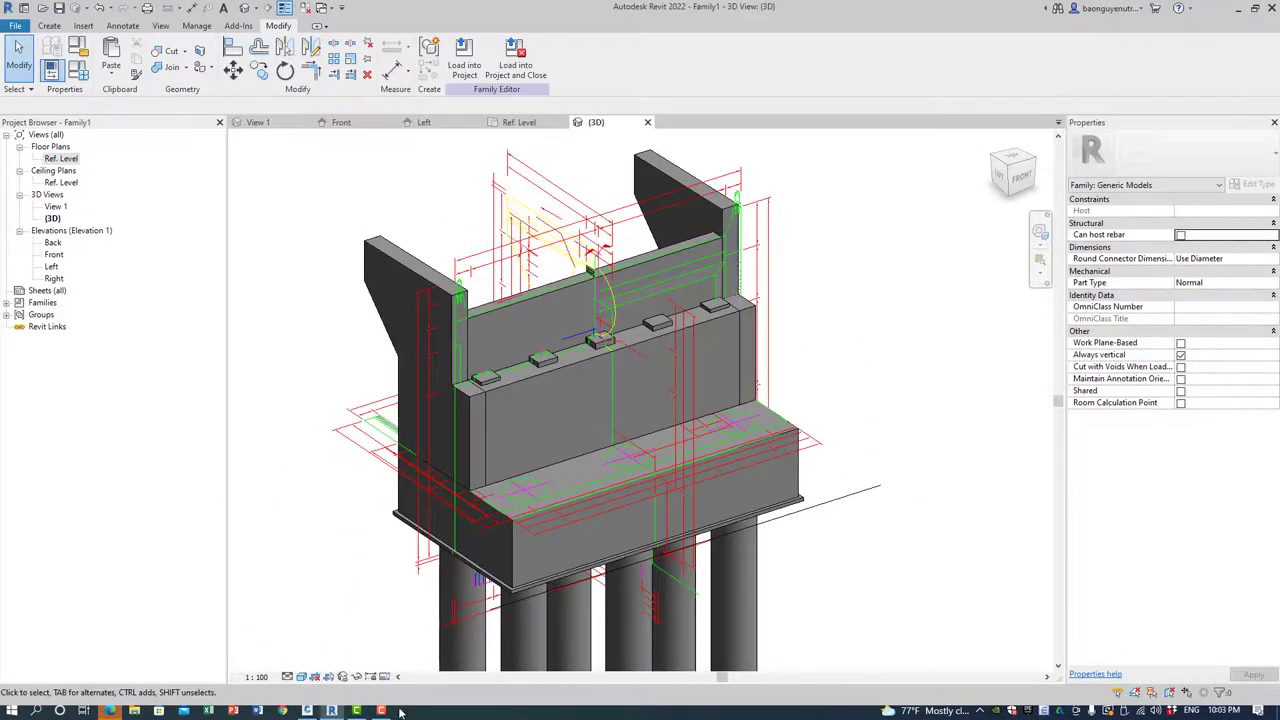
pyautogui.moveTo(818, 587)
pyautogui.keyDown('shift'); pyautogui.mouseDown(button='middle')
pyautogui.moveTo(827, 618)
pyautogui.moveTo(817, 576)
pyautogui.moveTo(823, 601)
pyautogui.moveTo(805, 578)
pyautogui.mouseUp(button='middle'); pyautogui.keyUp('shift')
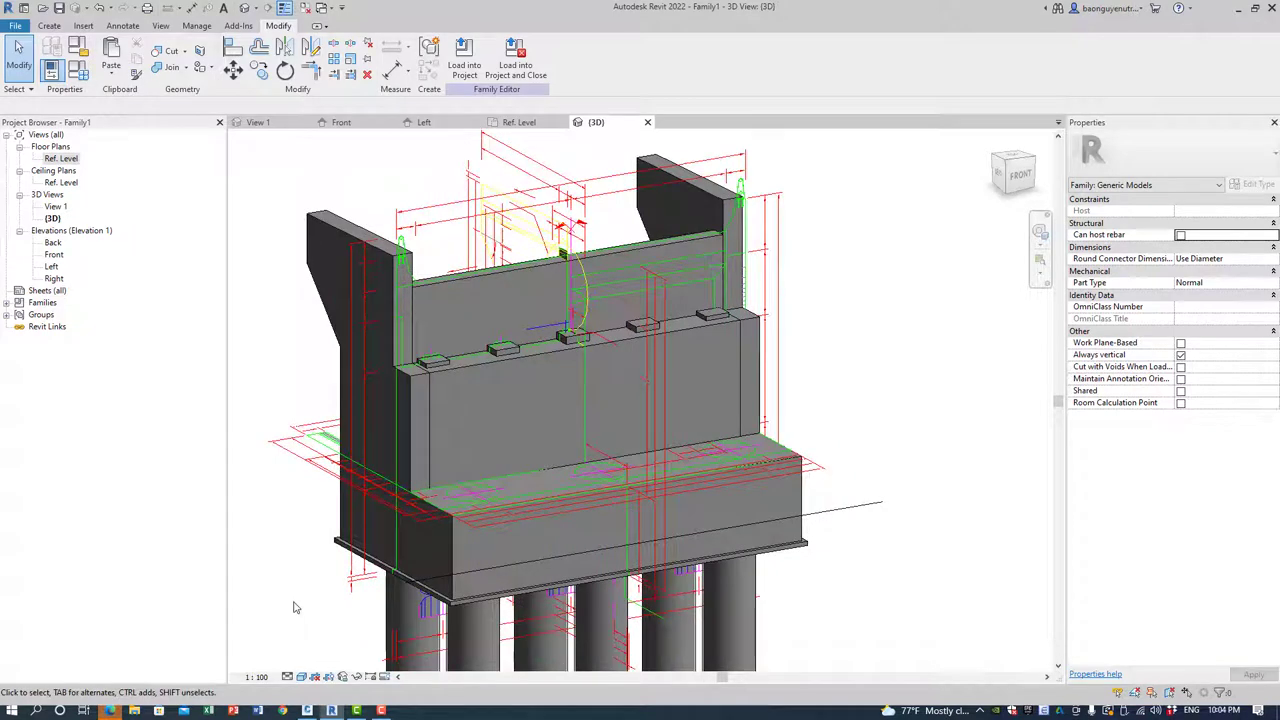